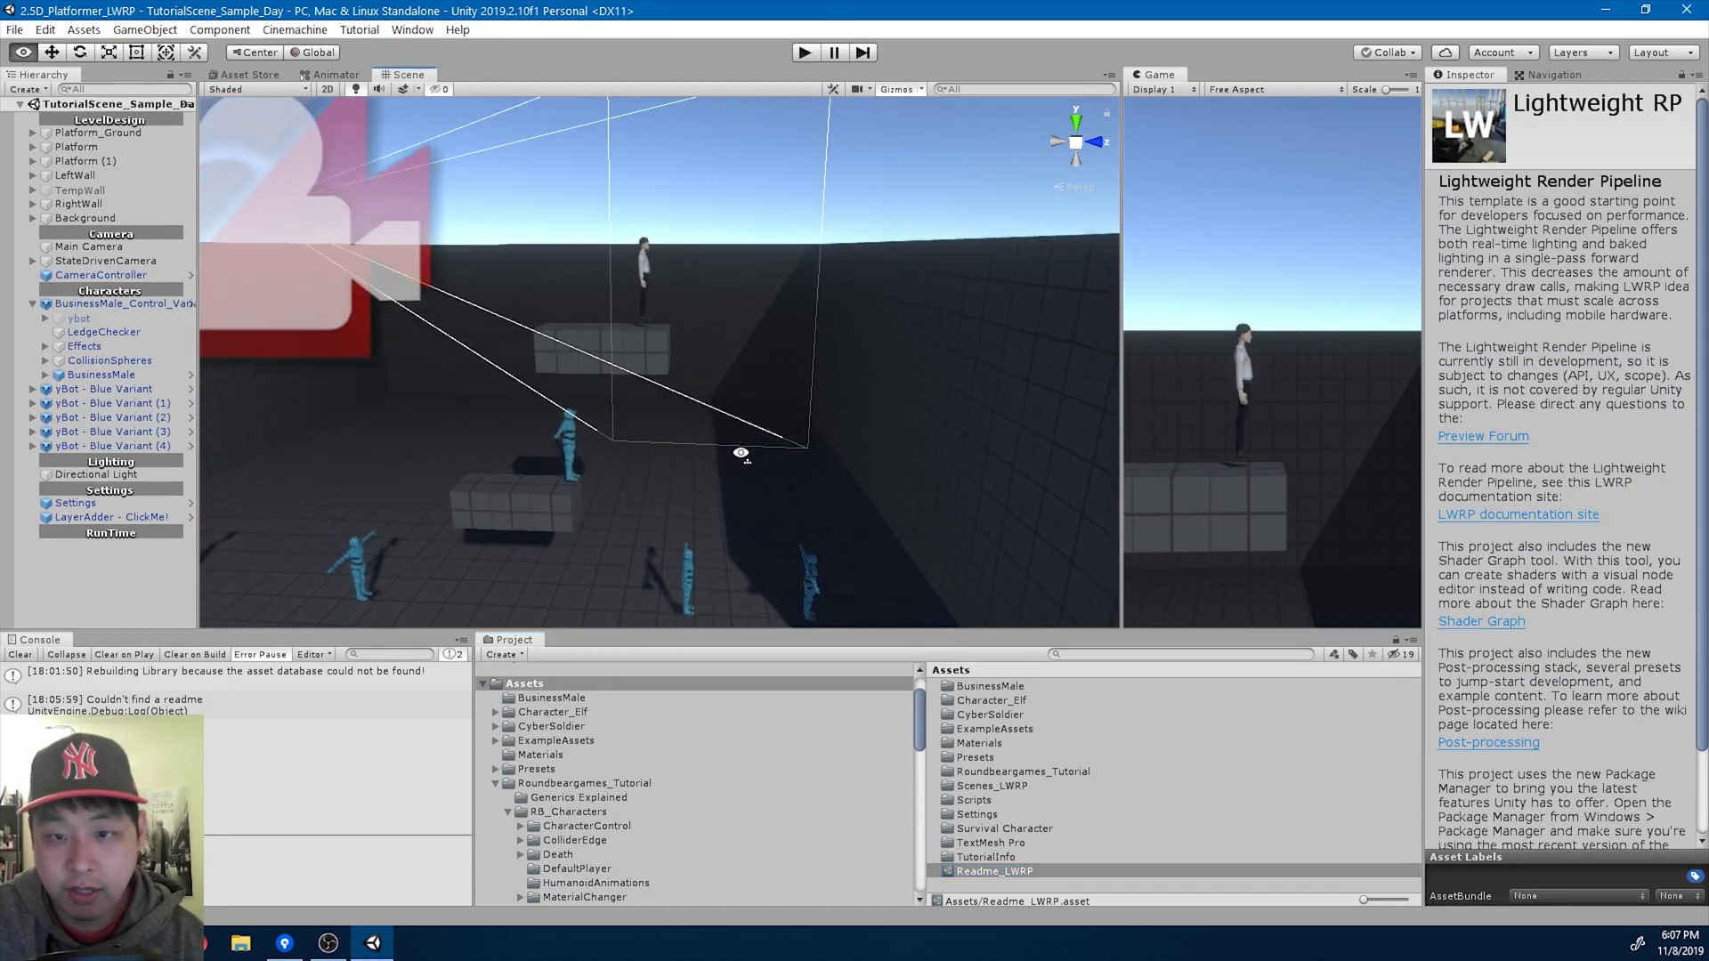
Delete all five yBot - Blue Variant characters from the scene, keeping the BusinessMale control character.
{"action": "left_click", "coordinate": [117, 305]}
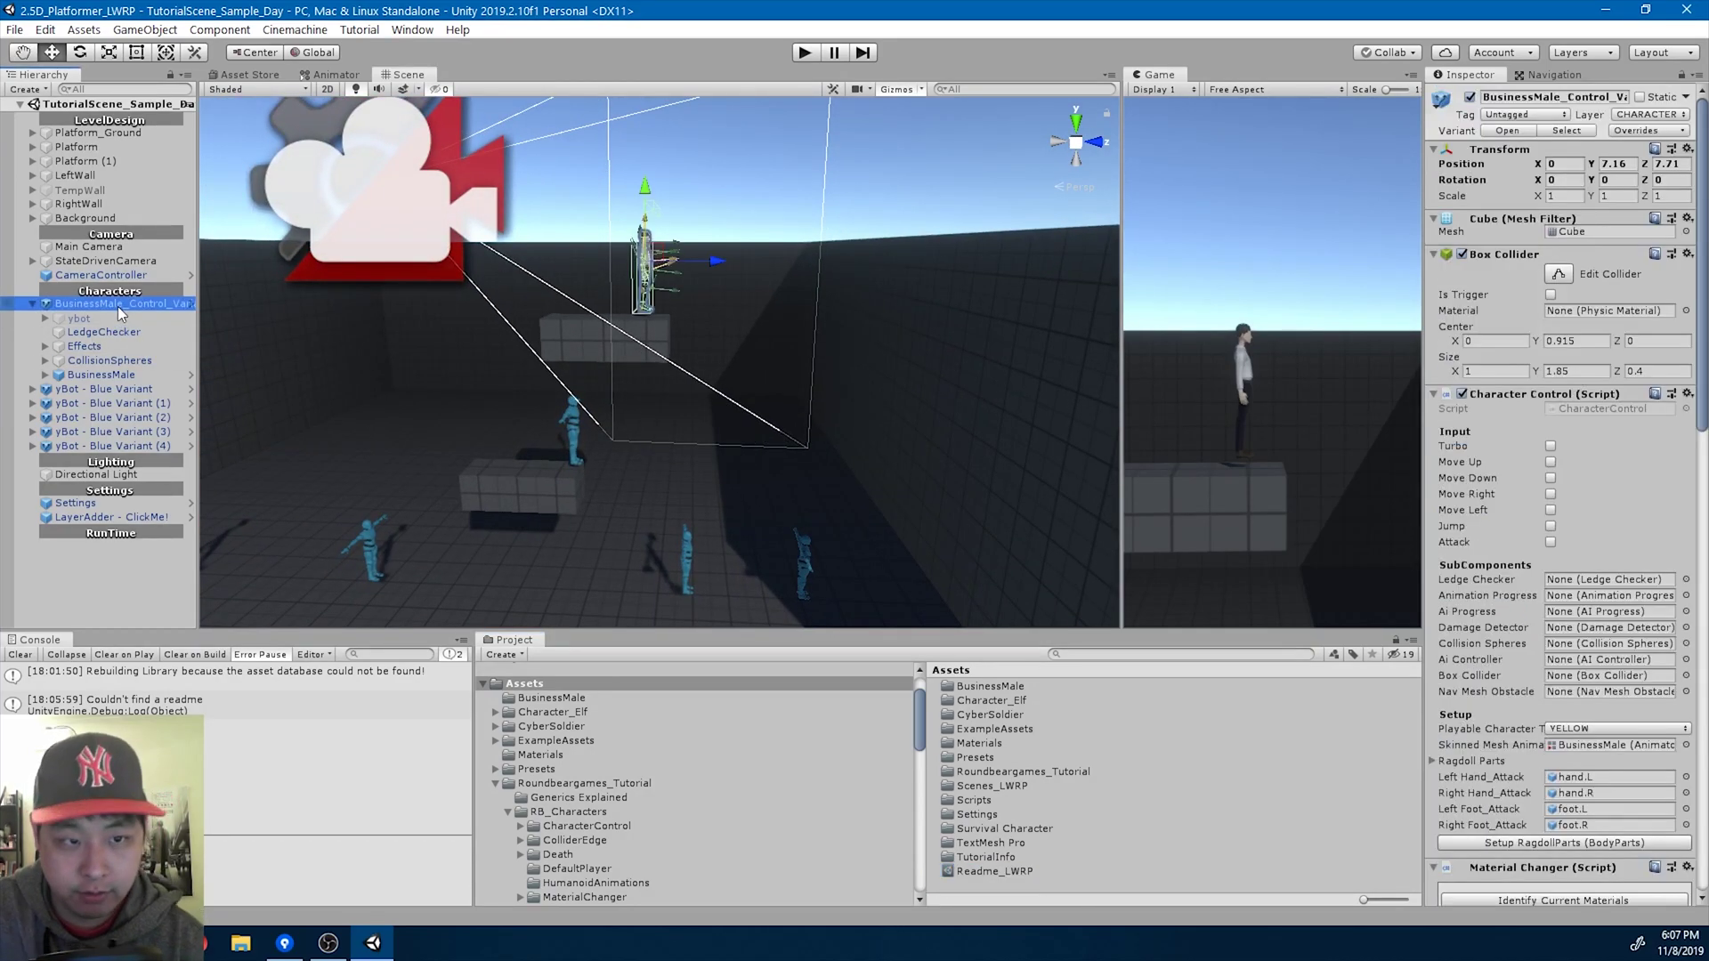
{"action": "key", "text": "Left"}
{"action": "key", "text": "Down"}
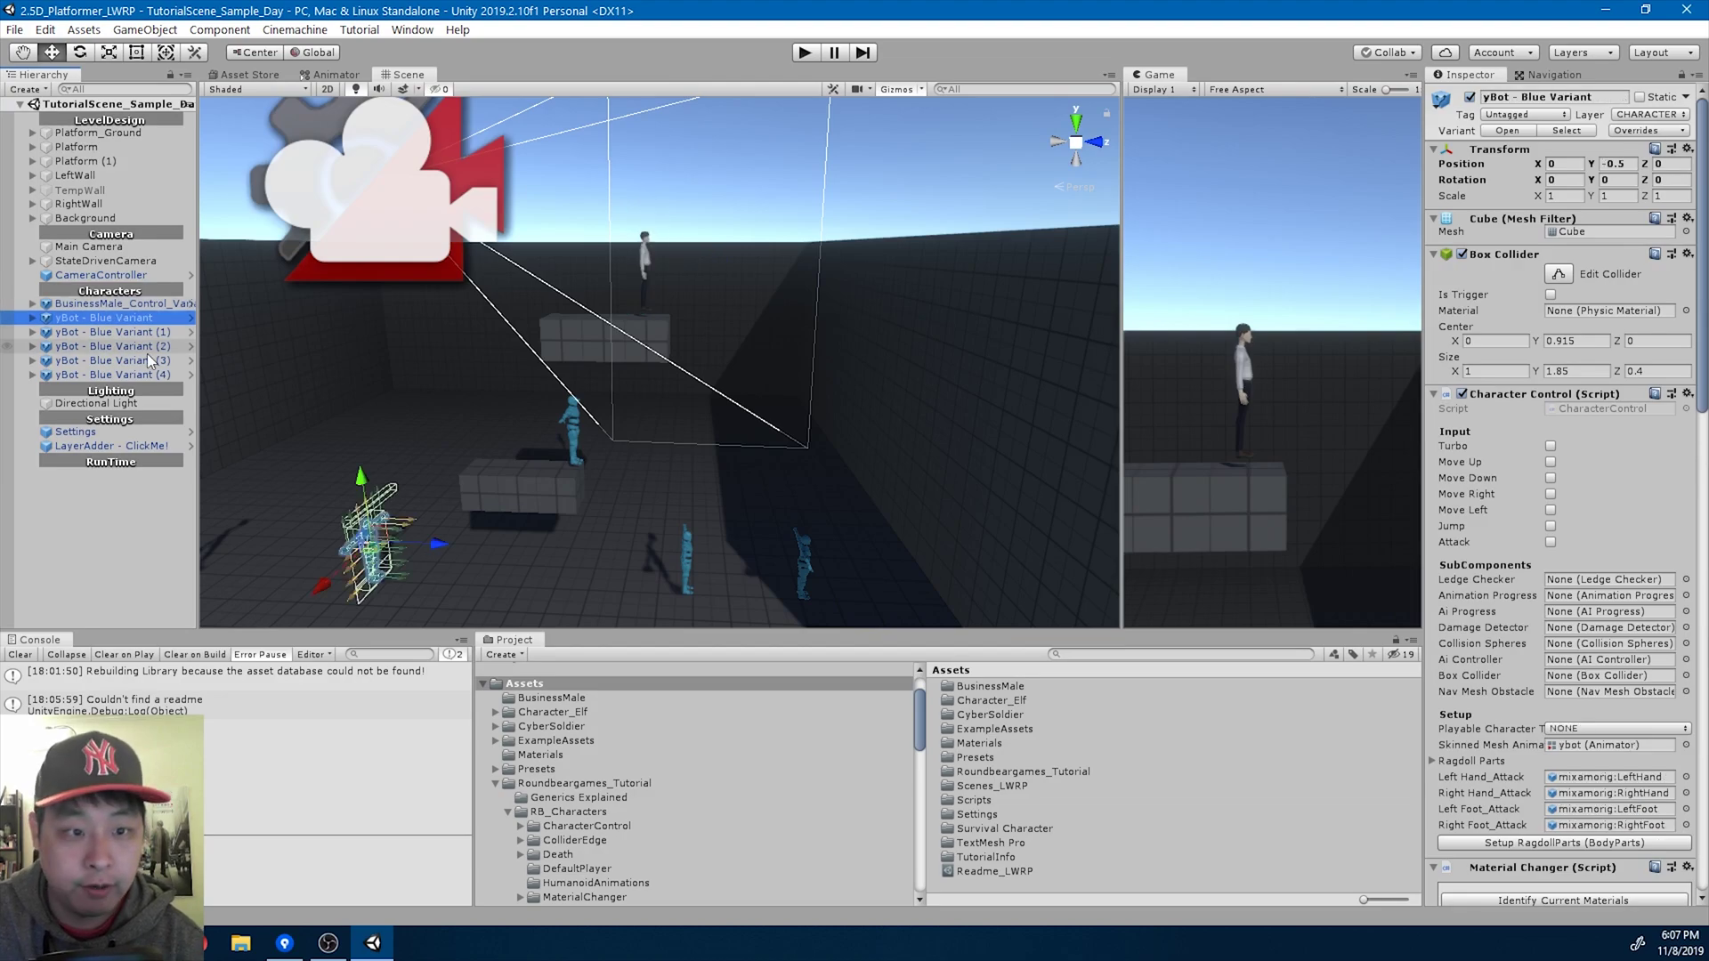
{"action": "left_click", "coordinate": [137, 369], "text": "shift"}
{"action": "key", "text": "Delete"}
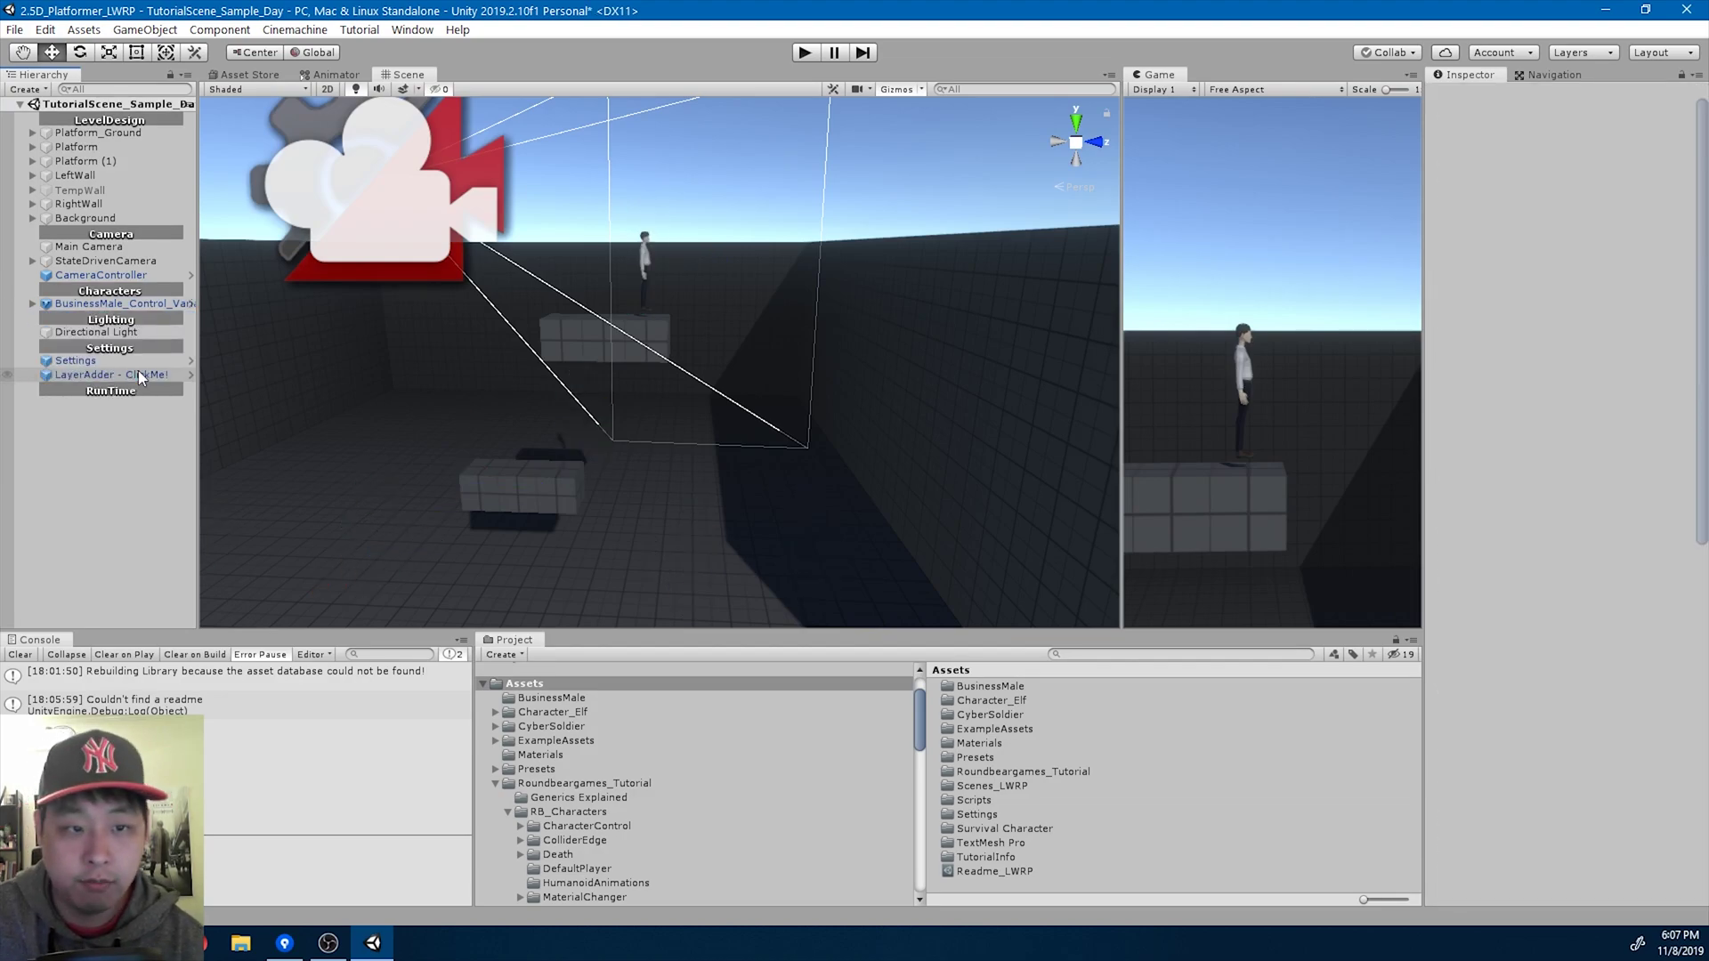
Move the BusinessMale control character down to the floor and along Z, to about Y -0.57 and Z 1.06.
{"action": "left_click", "coordinate": [98, 303]}
{"action": "left_click_drag", "start_coordinate": [654, 190], "coordinate": [630, 522]}
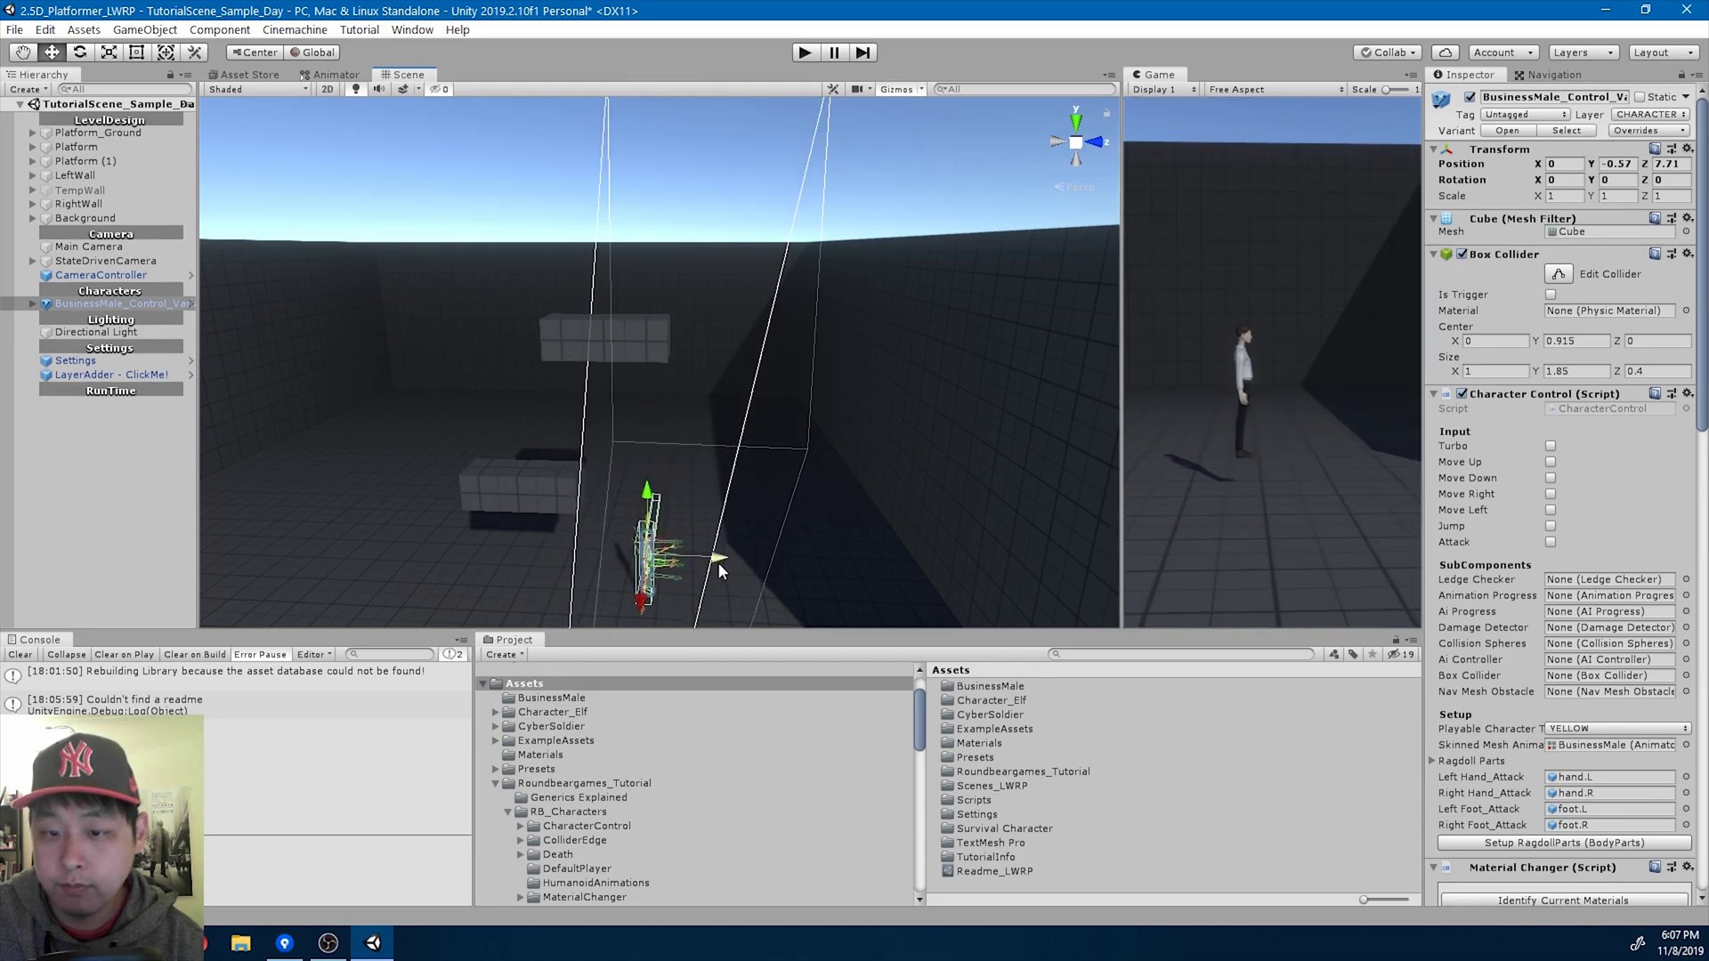
{"action": "left_click_drag", "start_coordinate": [717, 562], "coordinate": [473, 563]}
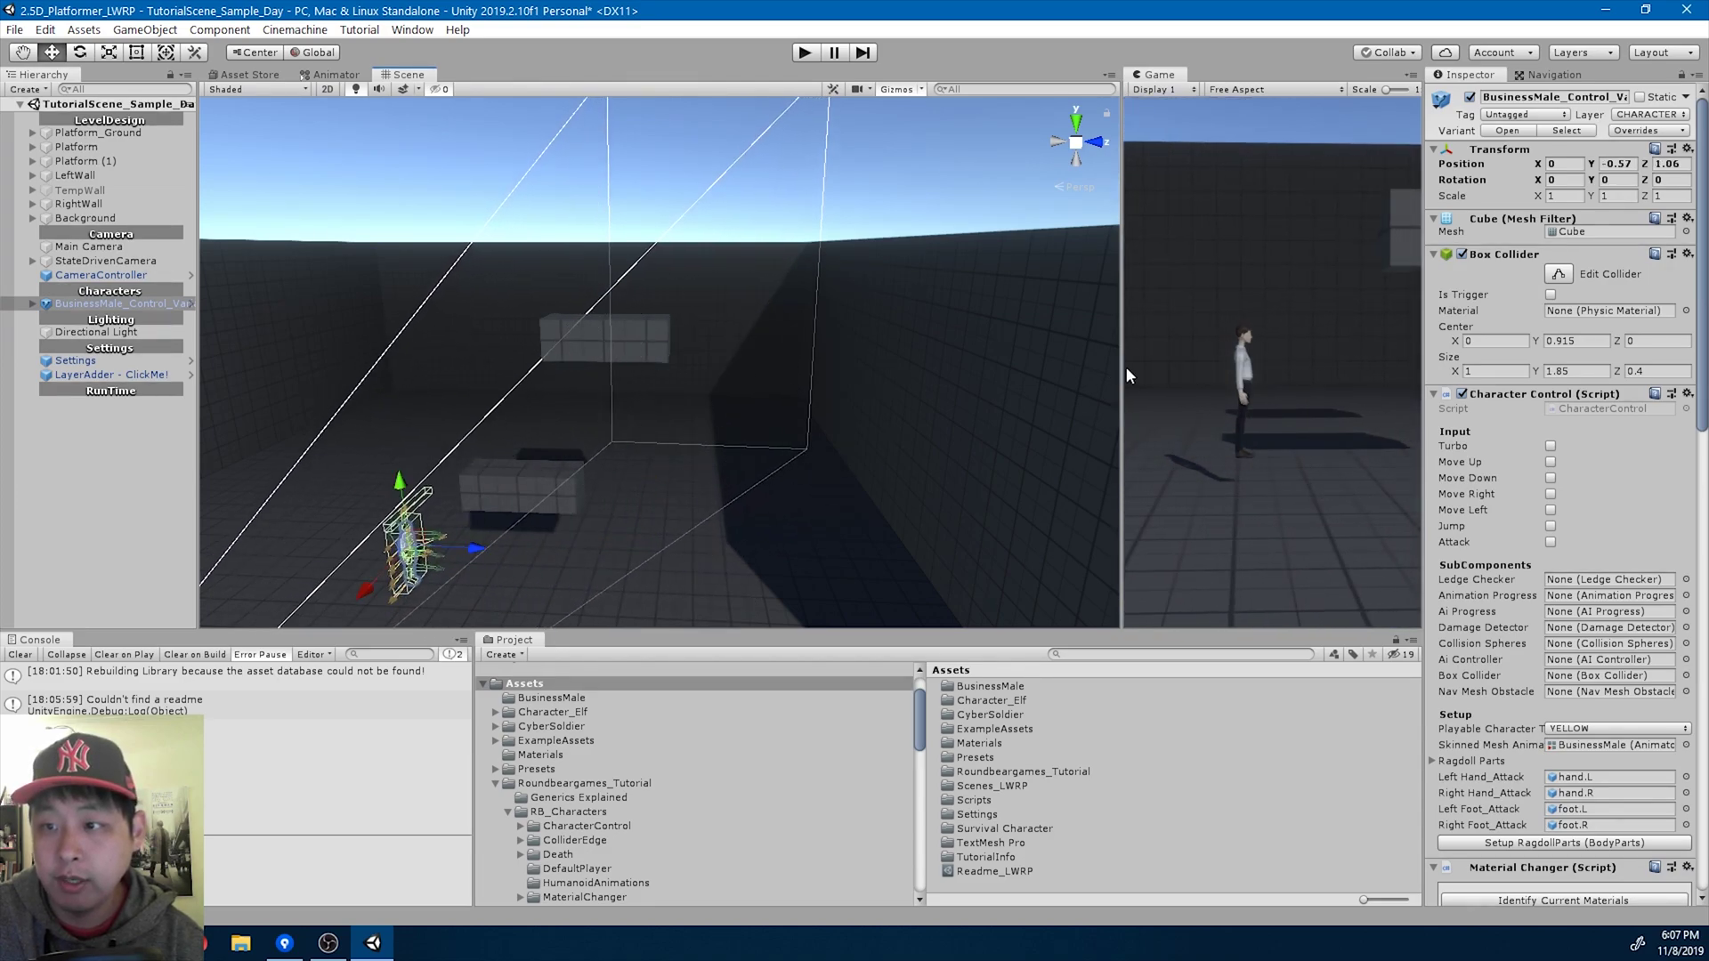
Widen the Game view, play-test the character running left and right and jumping, and stop the test.
{"action": "left_click_drag", "start_coordinate": [1124, 364], "coordinate": [1030, 372]}
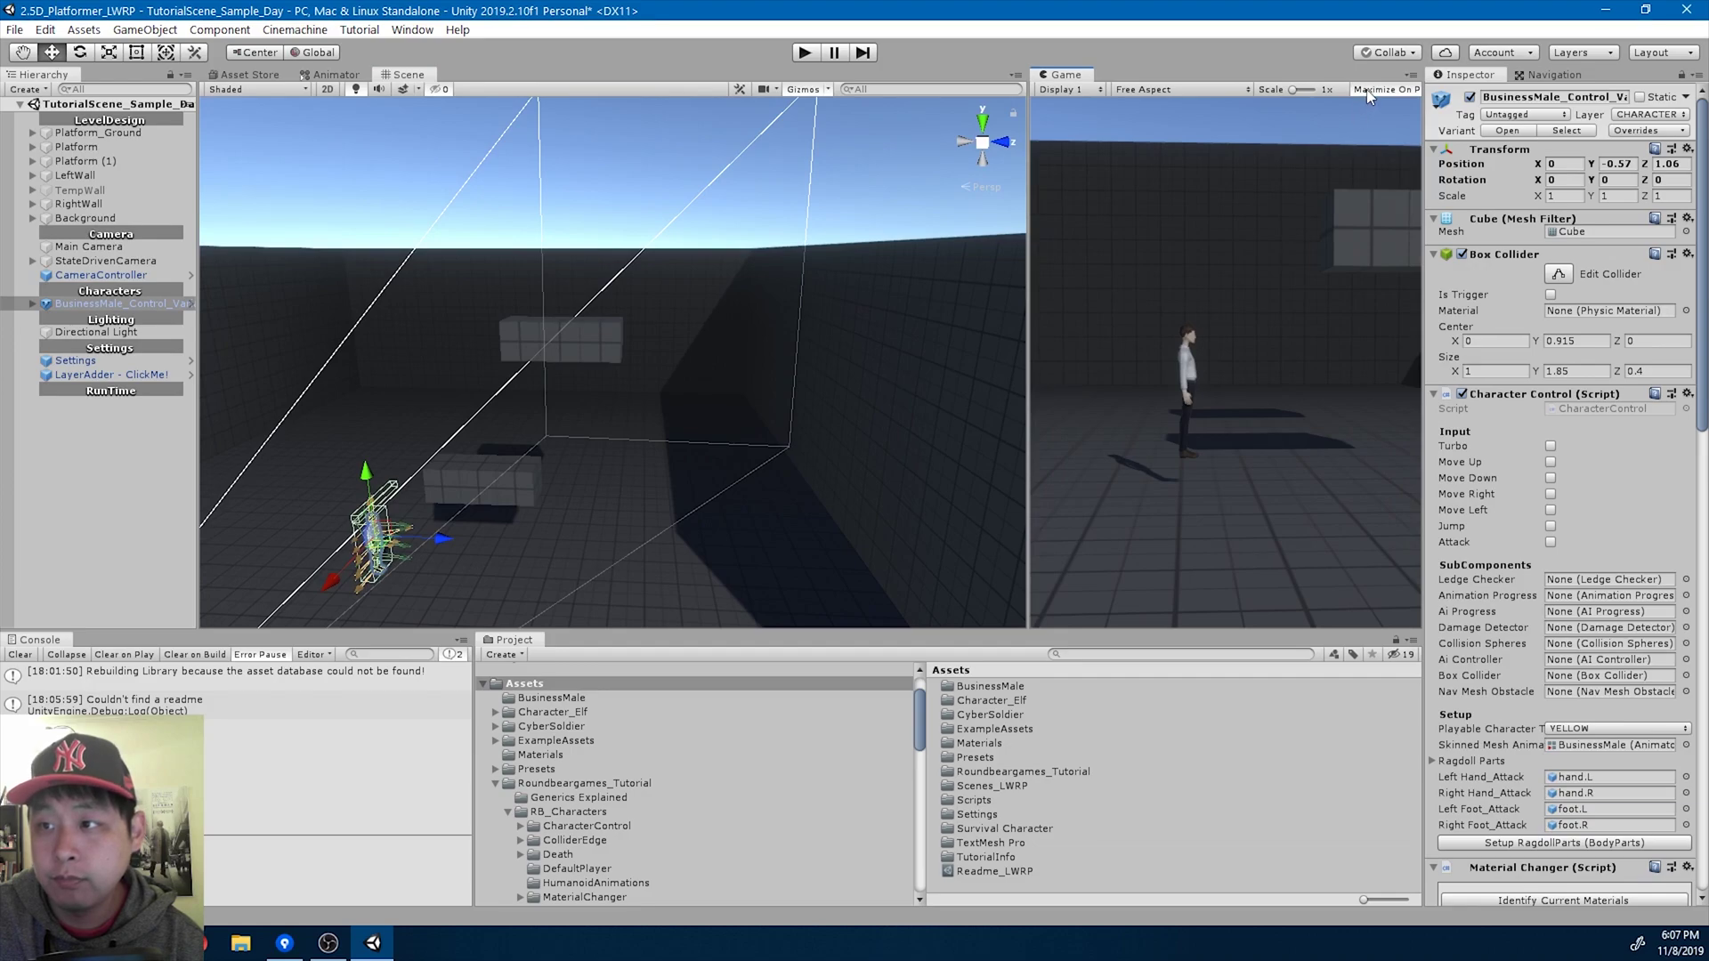
{"action": "left_click", "coordinate": [801, 53]}
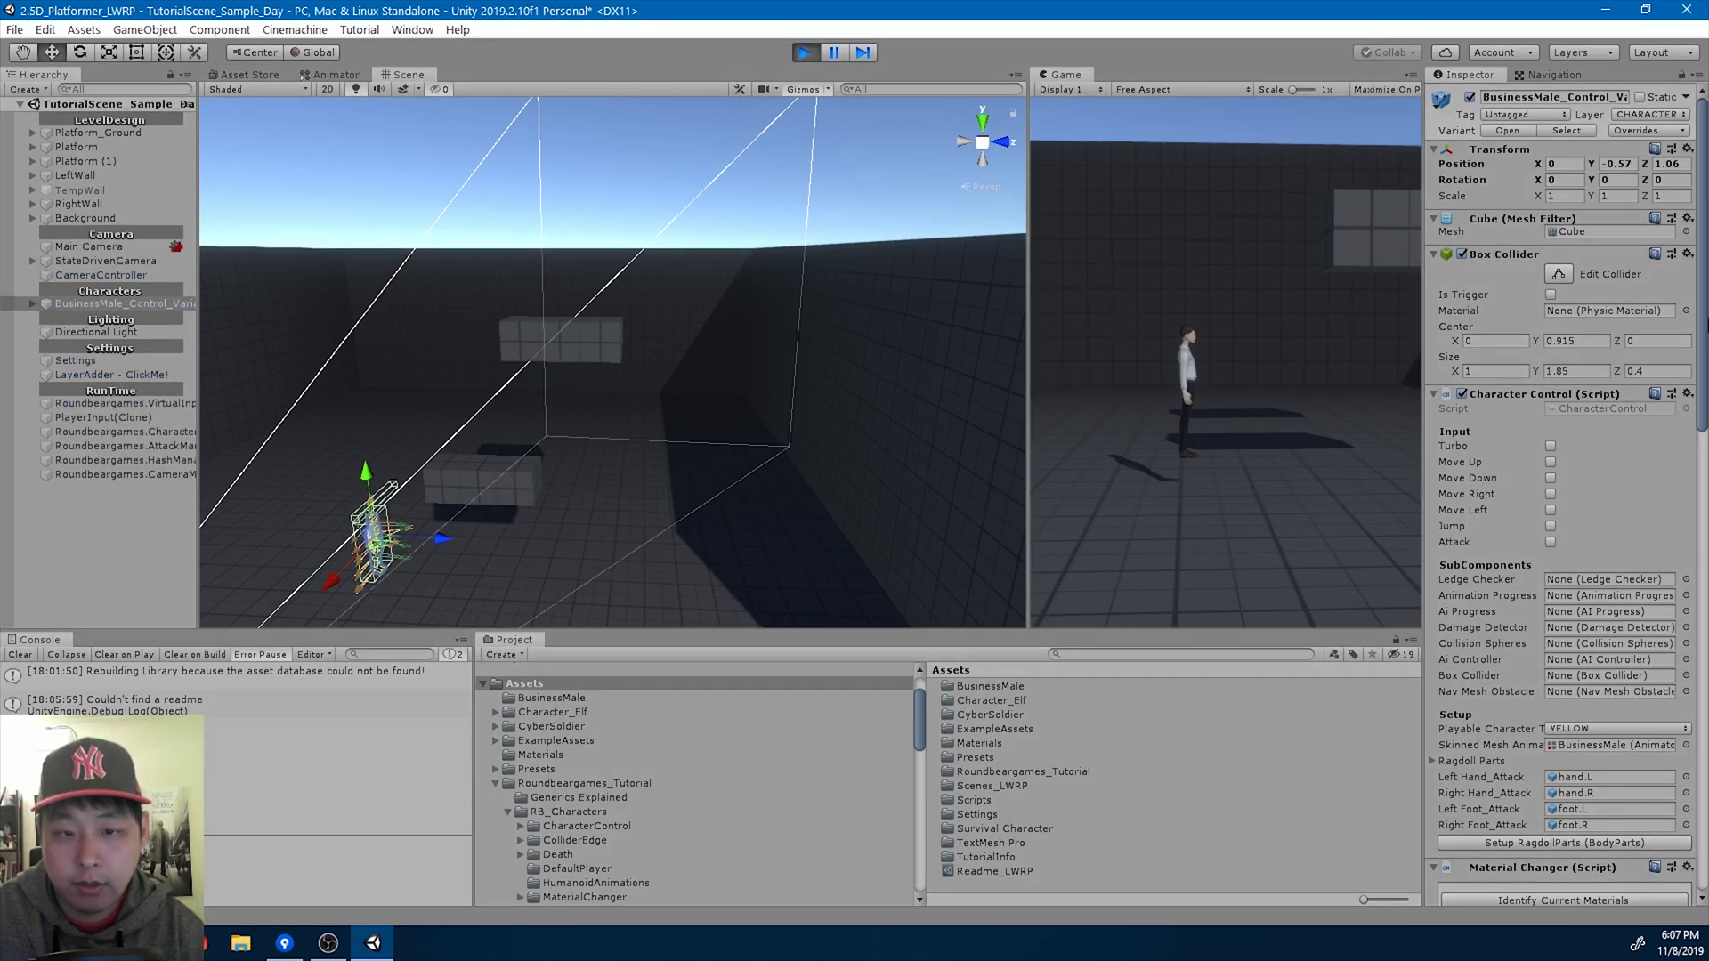
{"action": "key", "text": "w"}
{"action": "right_click_drag", "start_coordinate": [570, 454], "coordinate": [614, 412]}
{"action": "left_click", "coordinate": [1333, 403]}
{"action": "key", "text": "shift+d"}
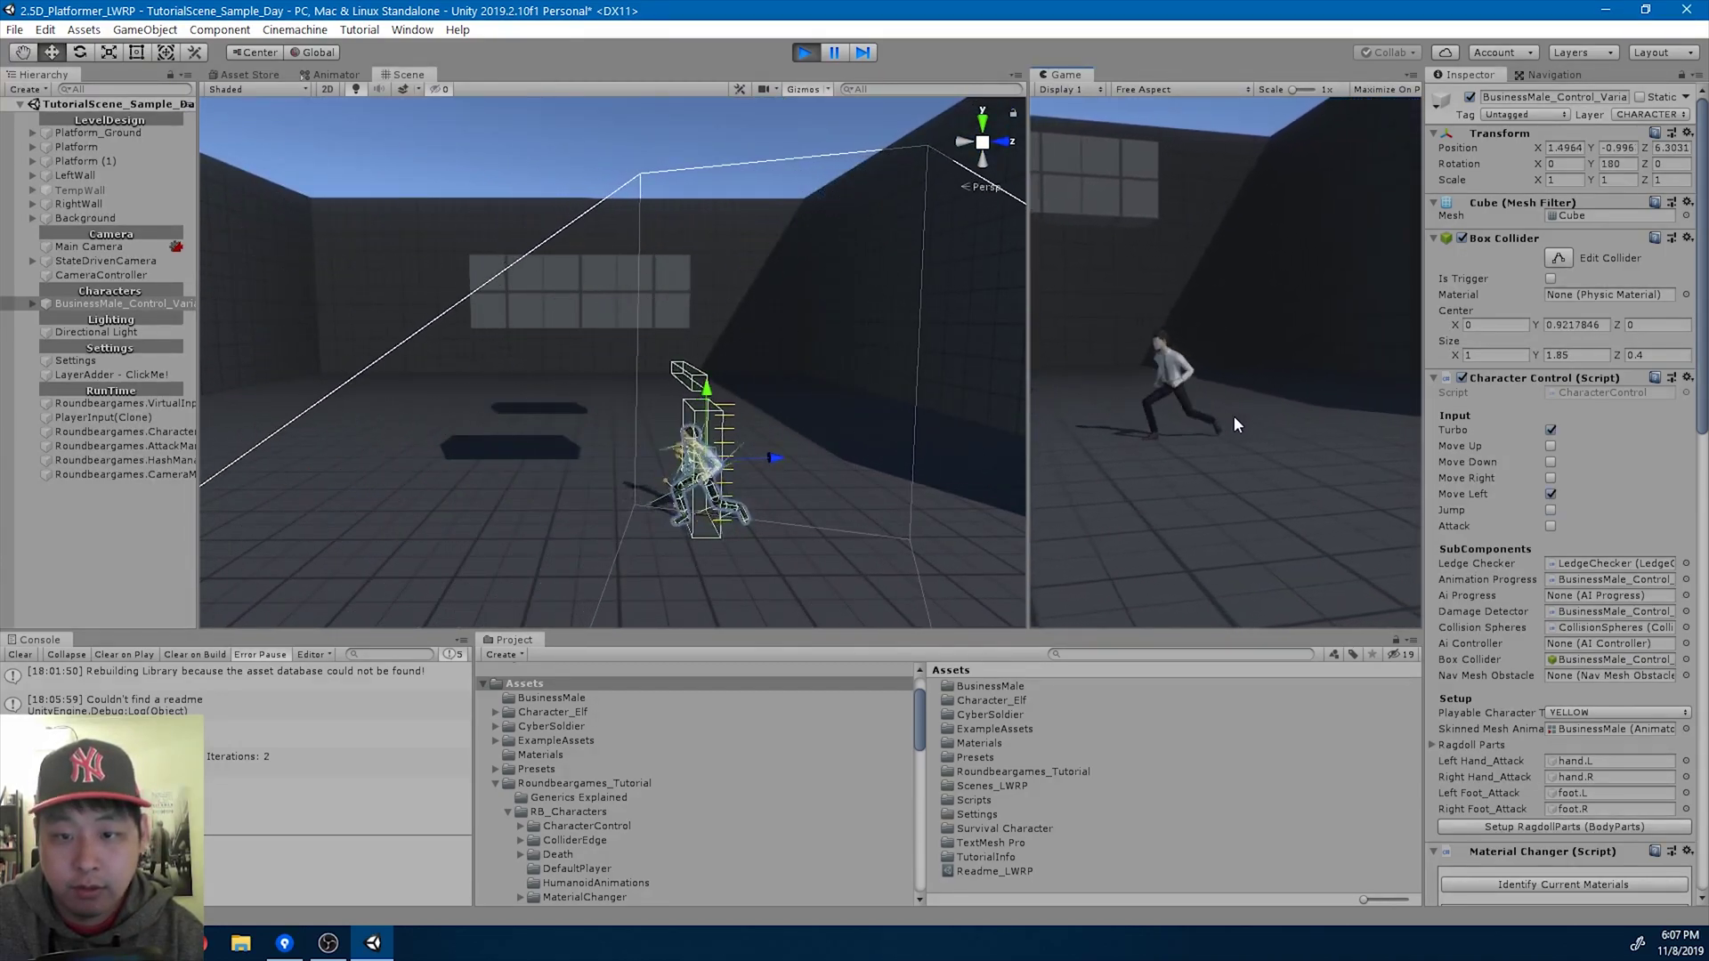
{"action": "key", "text": "shift+Left"}
{"action": "key", "text": "shift+d"}
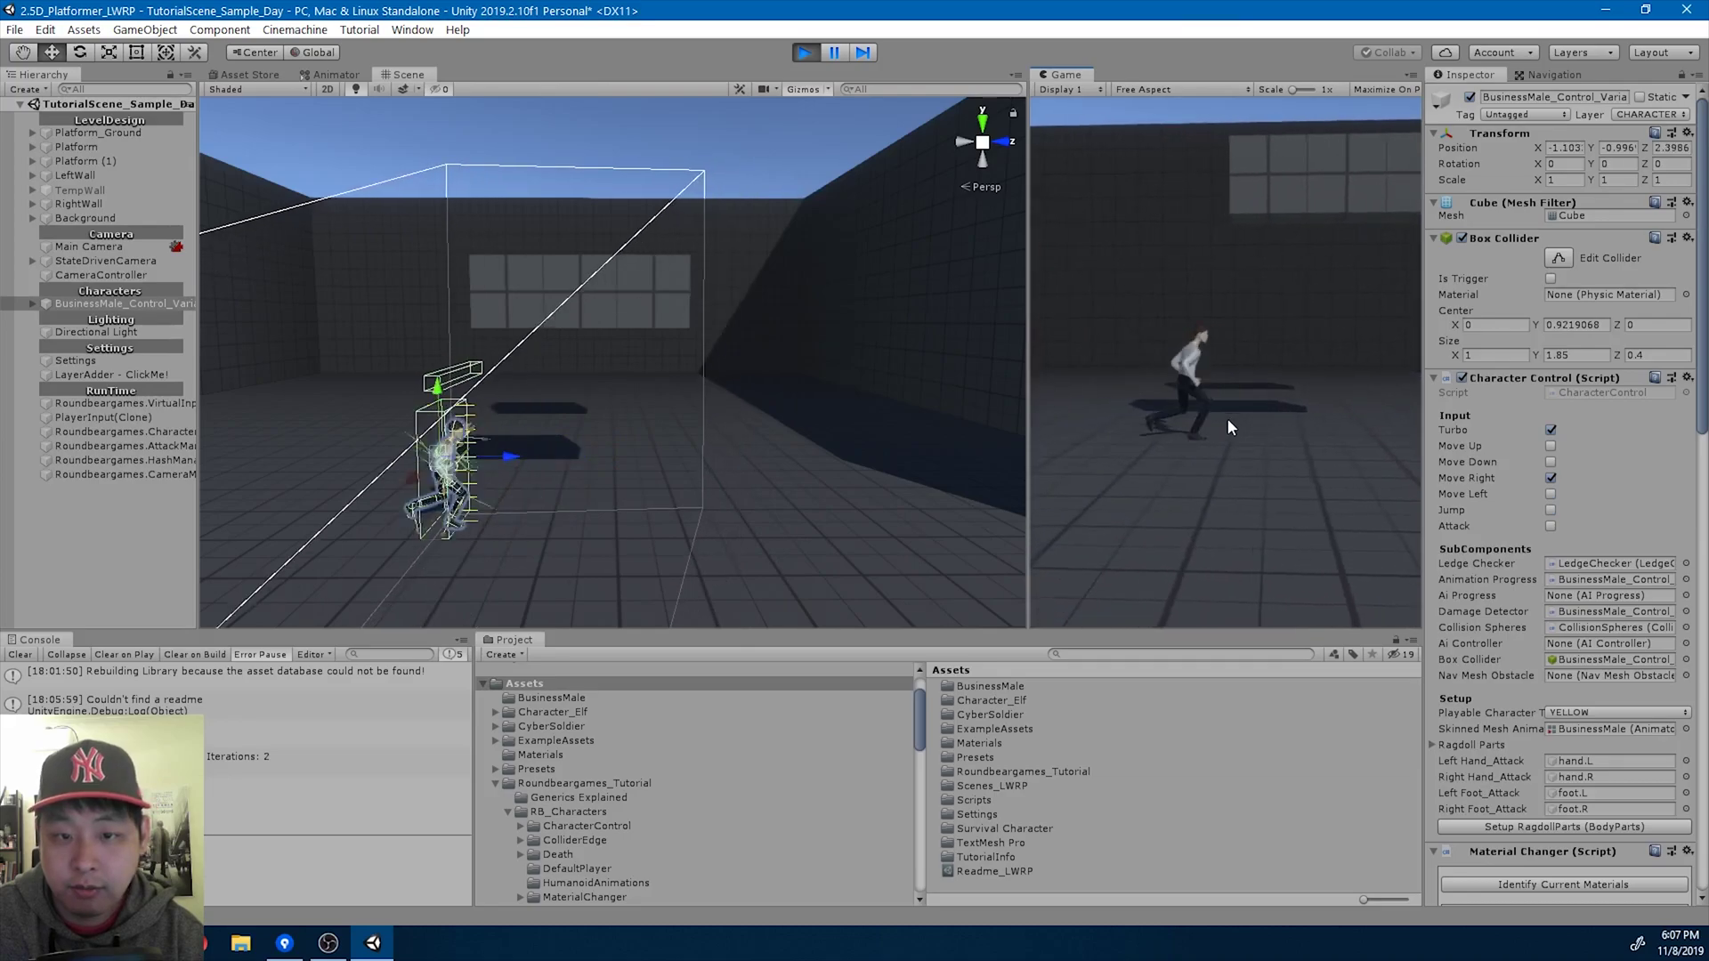
{"action": "key", "text": "space"}
{"action": "left_click", "coordinate": [804, 52]}
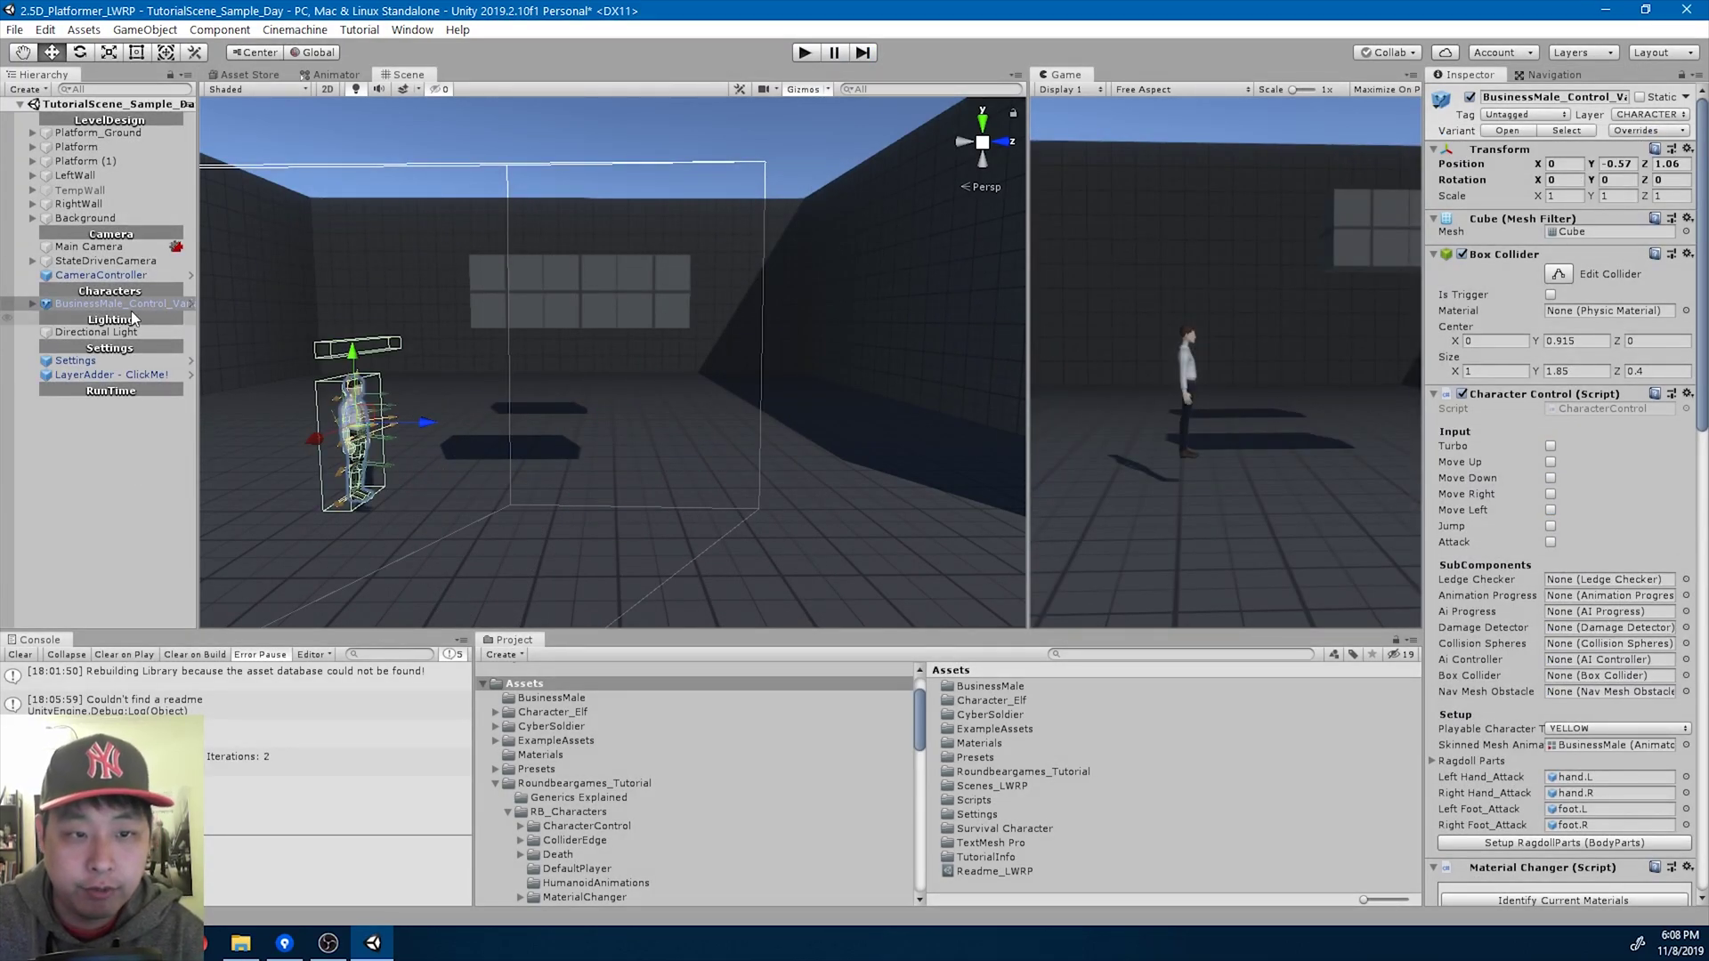
Select the BusinessMale model inside the control character and show its Animator state graph.
{"action": "key", "text": "Right"}
{"action": "key", "text": "Down"}
{"action": "key", "text": "Down"}
{"action": "key", "text": "Down"}
{"action": "key", "text": "Down"}
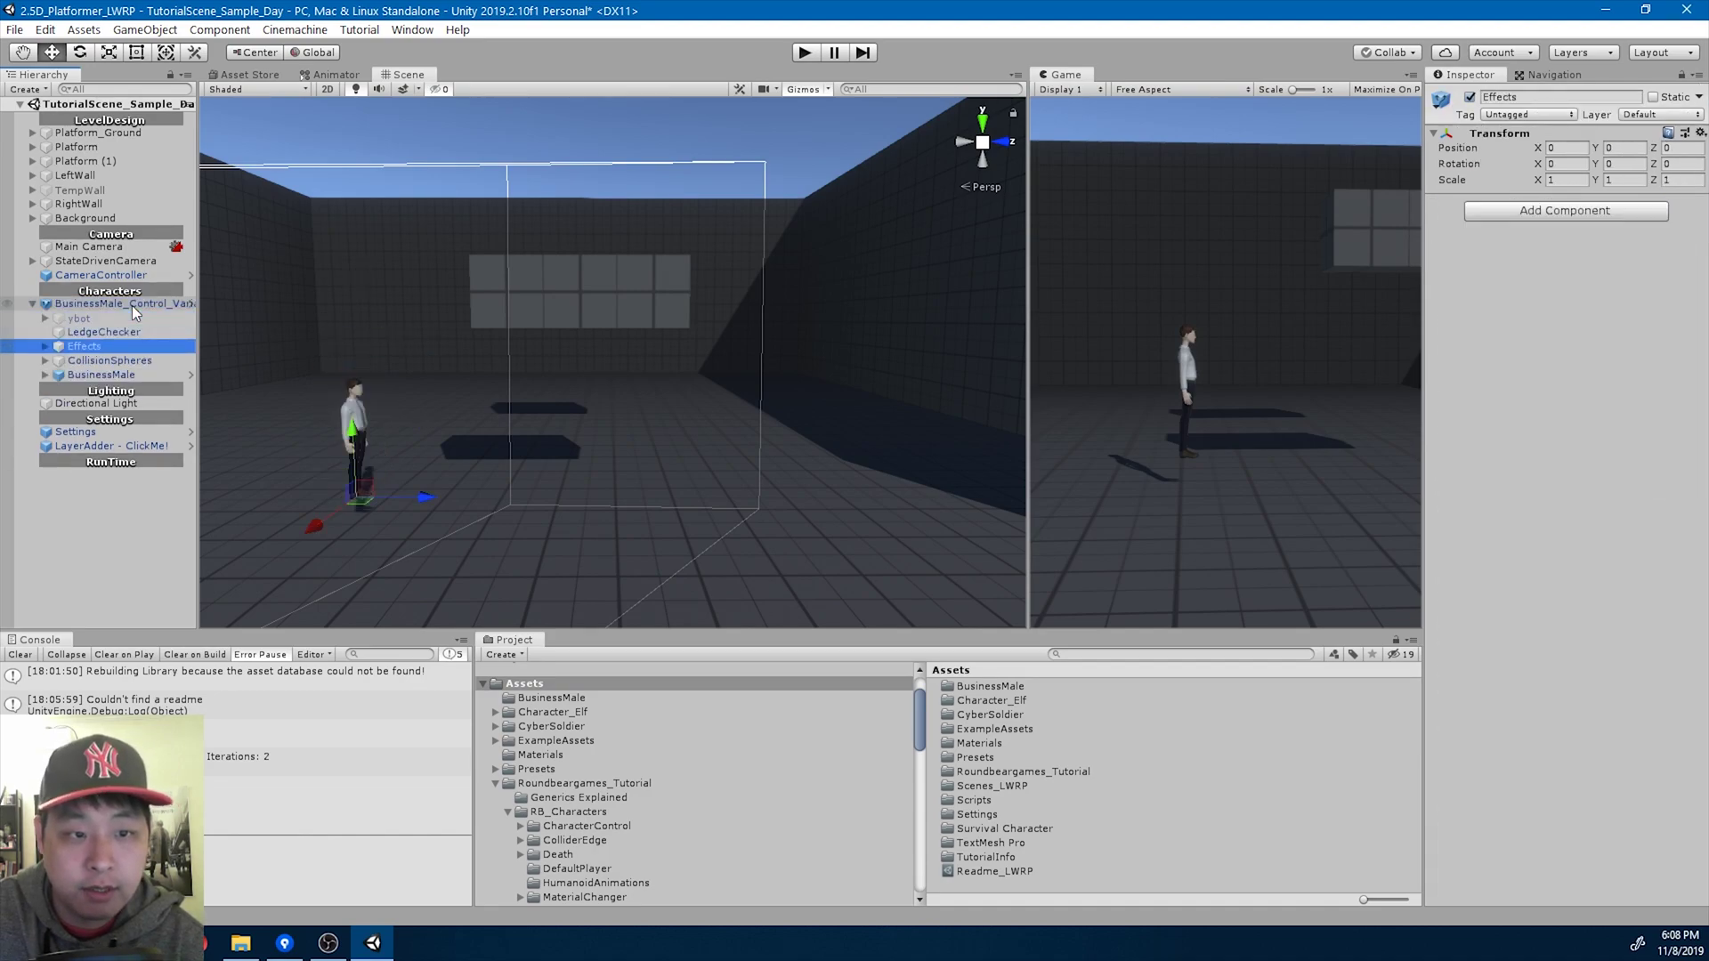
{"action": "key", "text": "Down"}
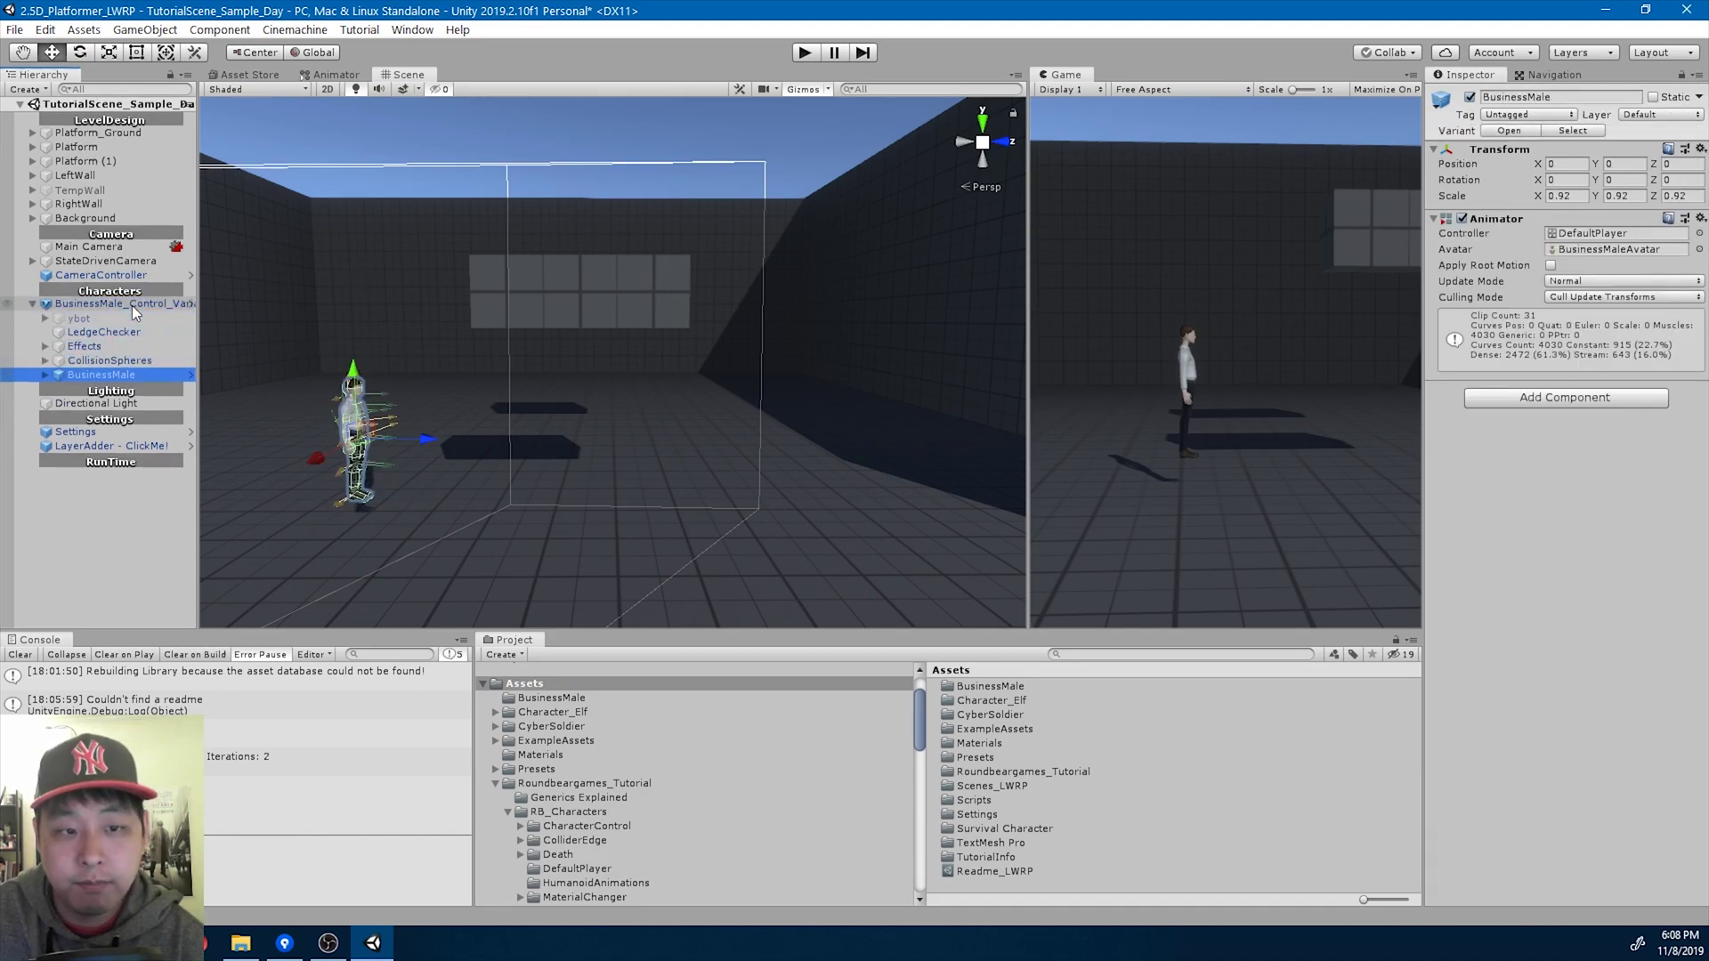
{"action": "left_click", "coordinate": [336, 74]}
{"action": "scroll", "coordinate": [579, 383], "scroll_direction": "up", "scroll_amount": 3}
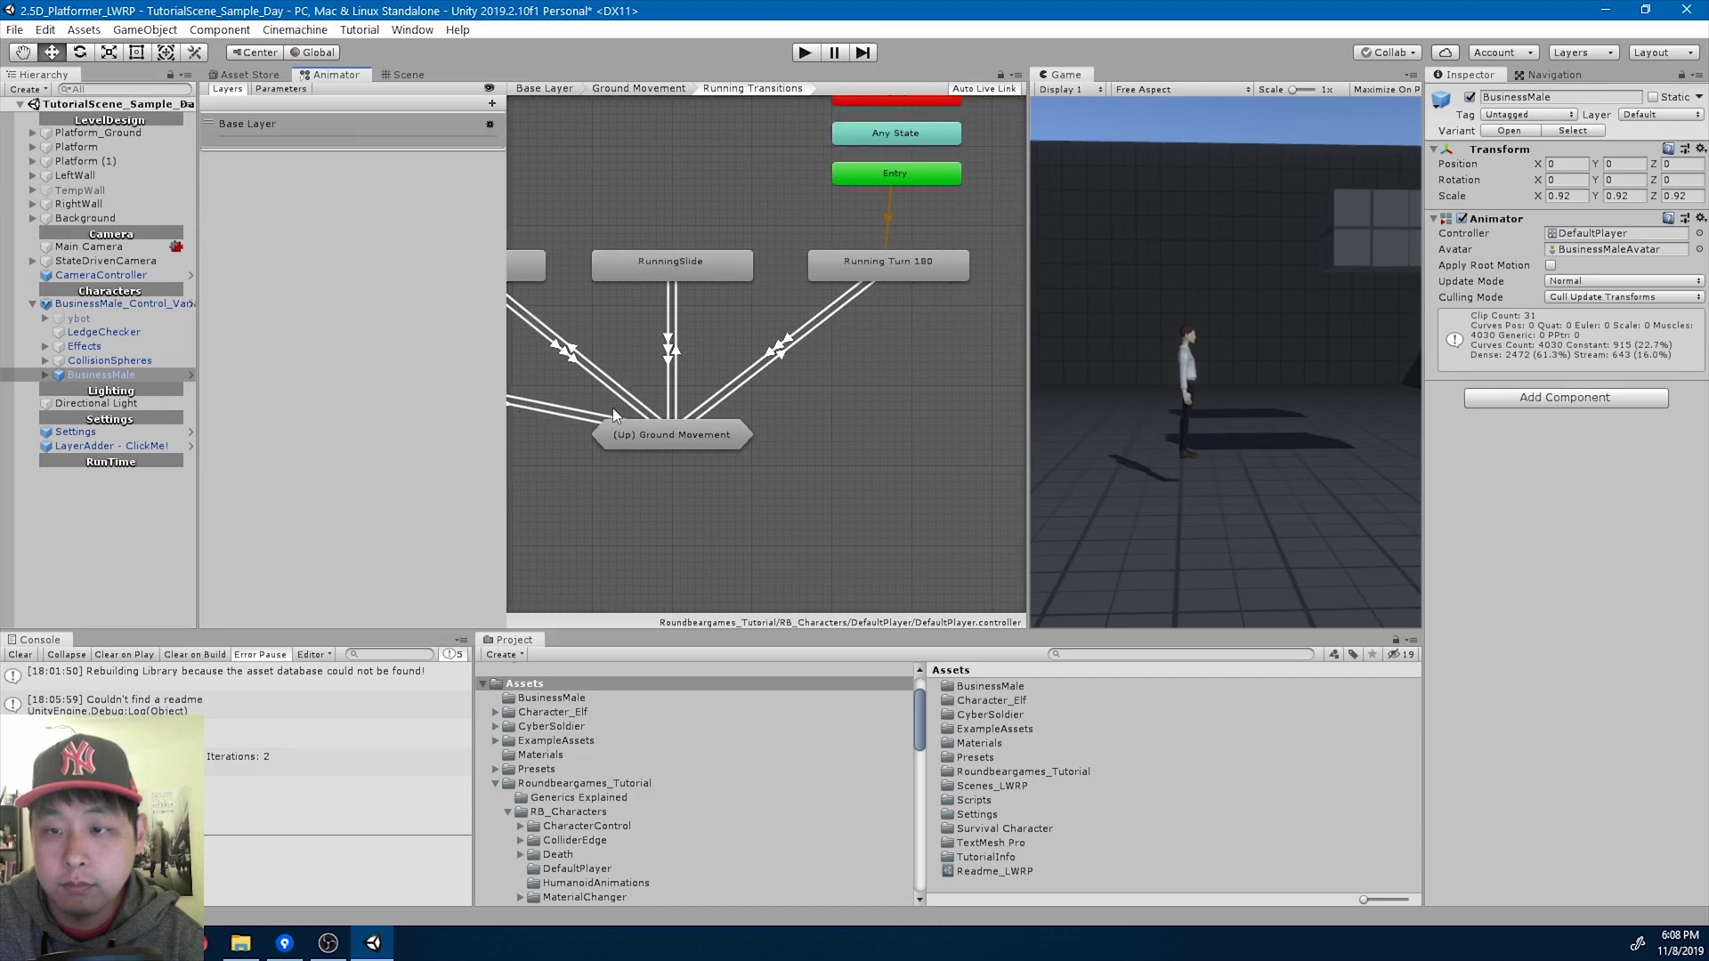
Go up from Running Transitions to the Base Layer and open the Air Movement sub-state machine.
{"action": "mouse_move", "coordinate": [707, 427]}
{"action": "middle_mouse_down"}
{"action": "mouse_move", "coordinate": [895, 407]}
{"action": "mouse_move", "coordinate": [634, 415]}
{"action": "middle_mouse_up"}
{"action": "middle_click_drag", "start_coordinate": [841, 418], "coordinate": [693, 420]}
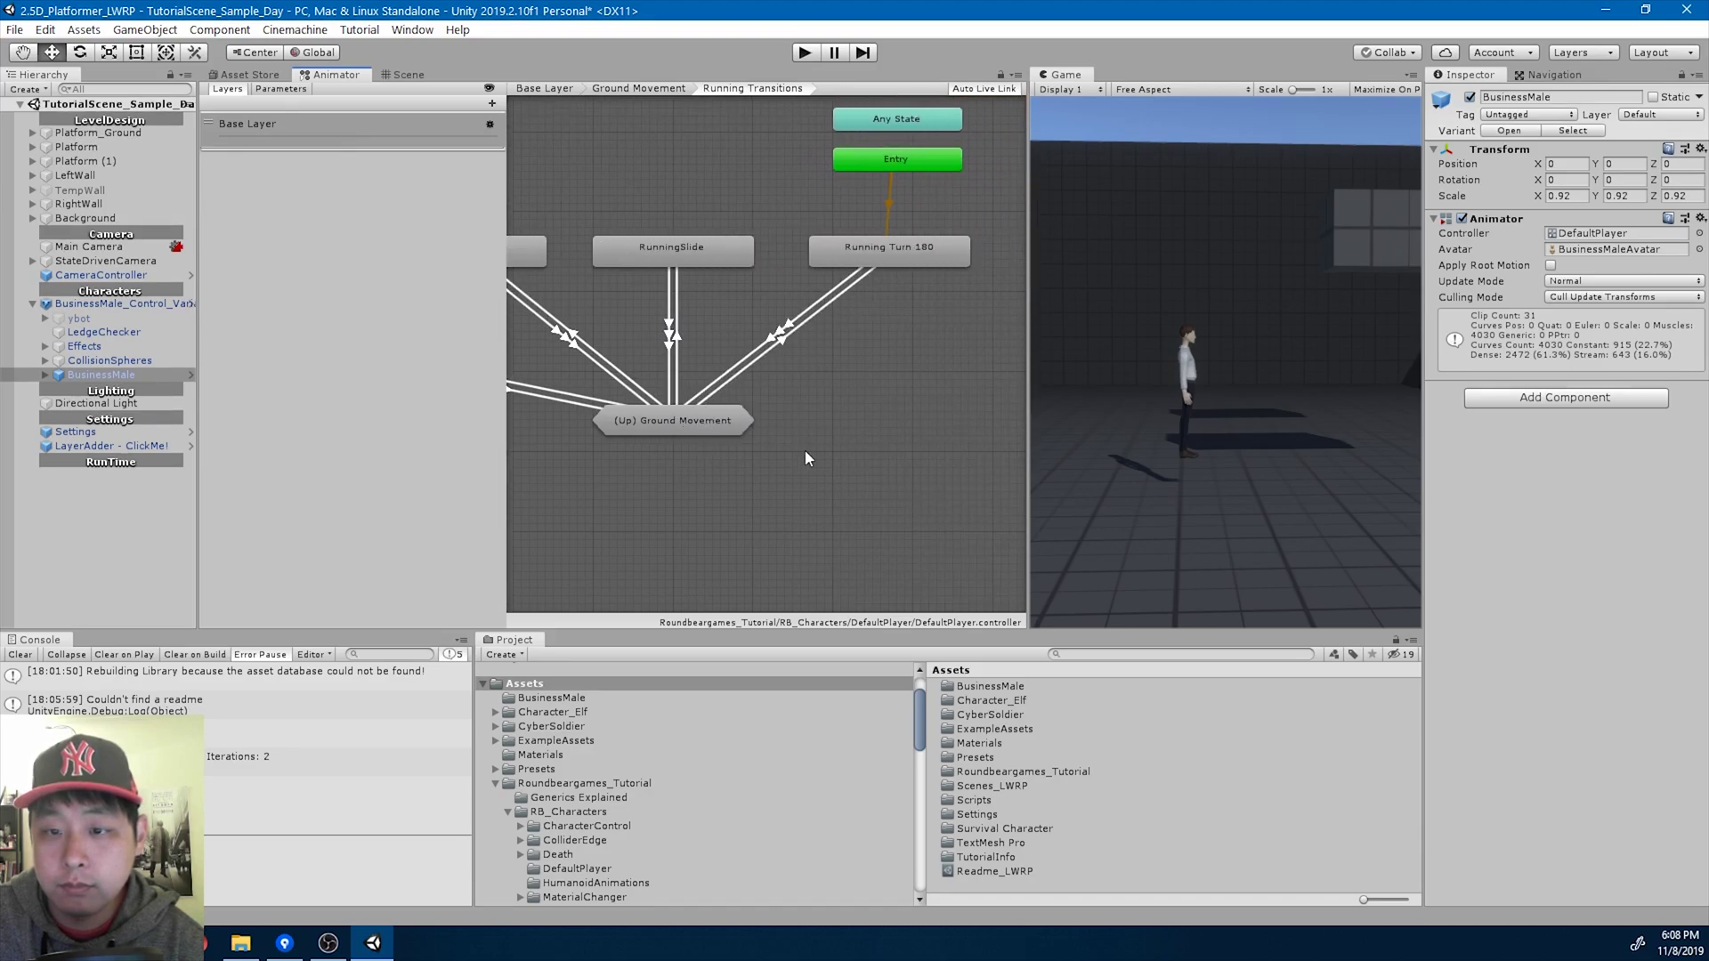
{"action": "double_click", "coordinate": [805, 450]}
{"action": "middle_click_drag", "start_coordinate": [829, 444], "coordinate": [731, 563]}
{"action": "double_click", "coordinate": [774, 435]}
{"action": "middle_click_drag", "start_coordinate": [821, 371], "coordinate": [790, 439]}
{"action": "double_click", "coordinate": [850, 250]}
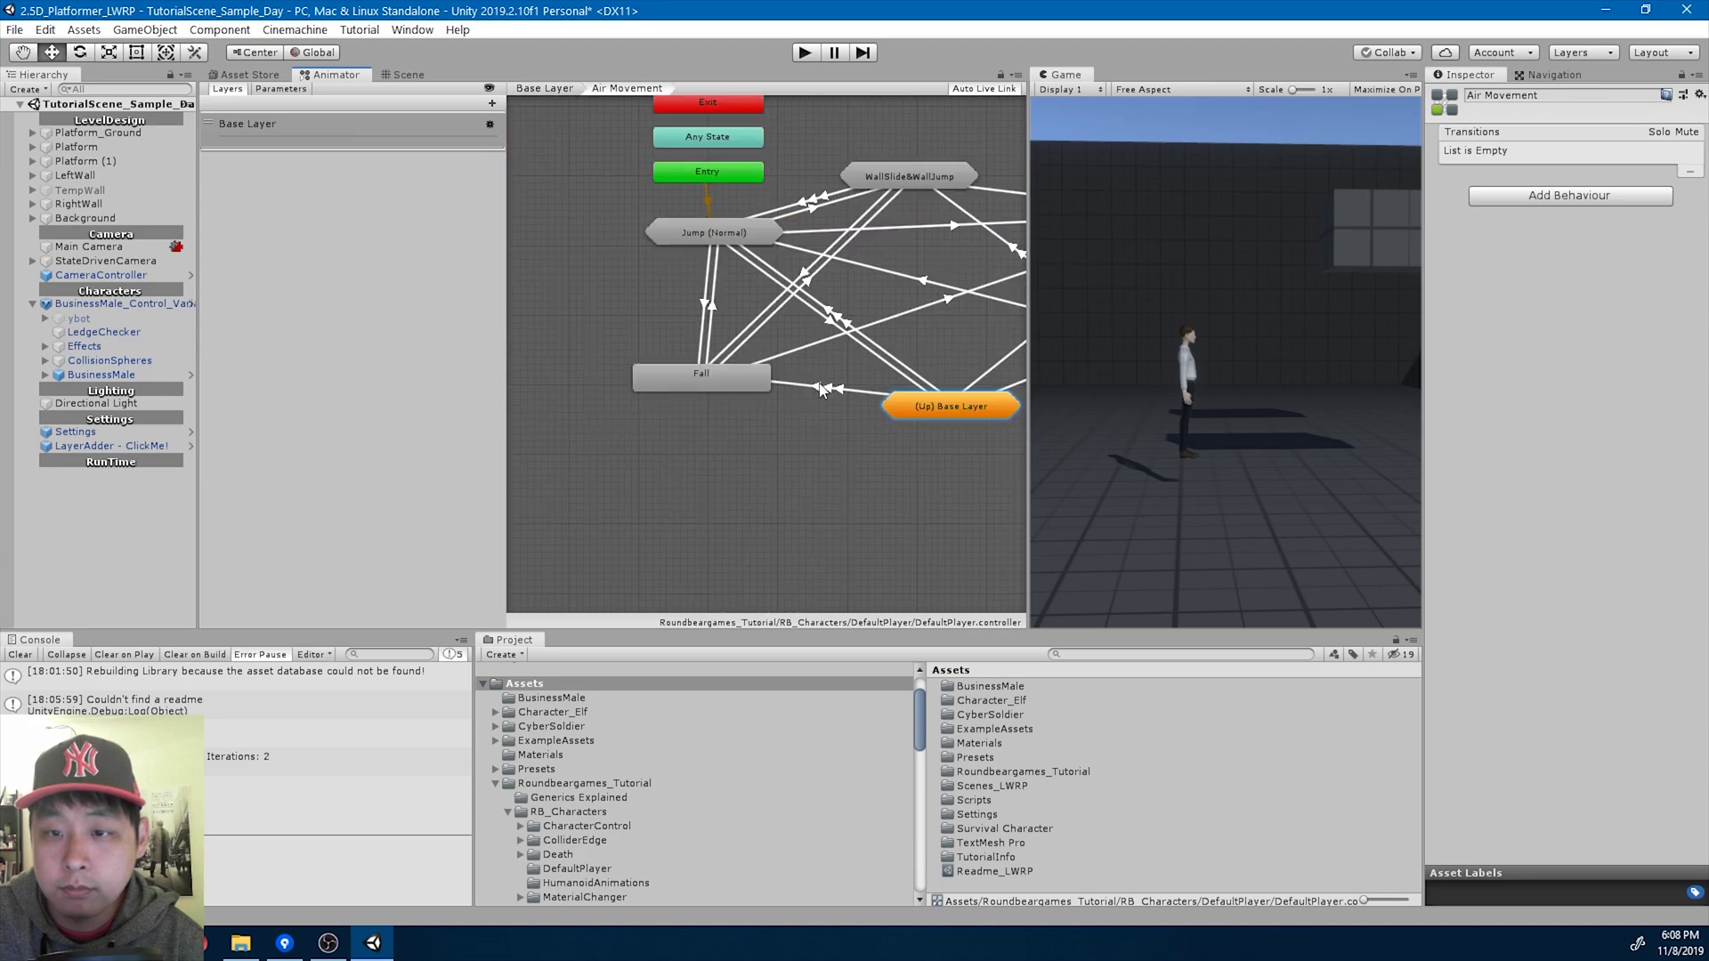
Rearrange the Air Movement nodes, spacing out Jump (Running), (Up) Base Layer and their neighbours so the transitions read clearly.
{"action": "left_click_drag", "start_coordinate": [900, 378], "coordinate": [705, 300]}
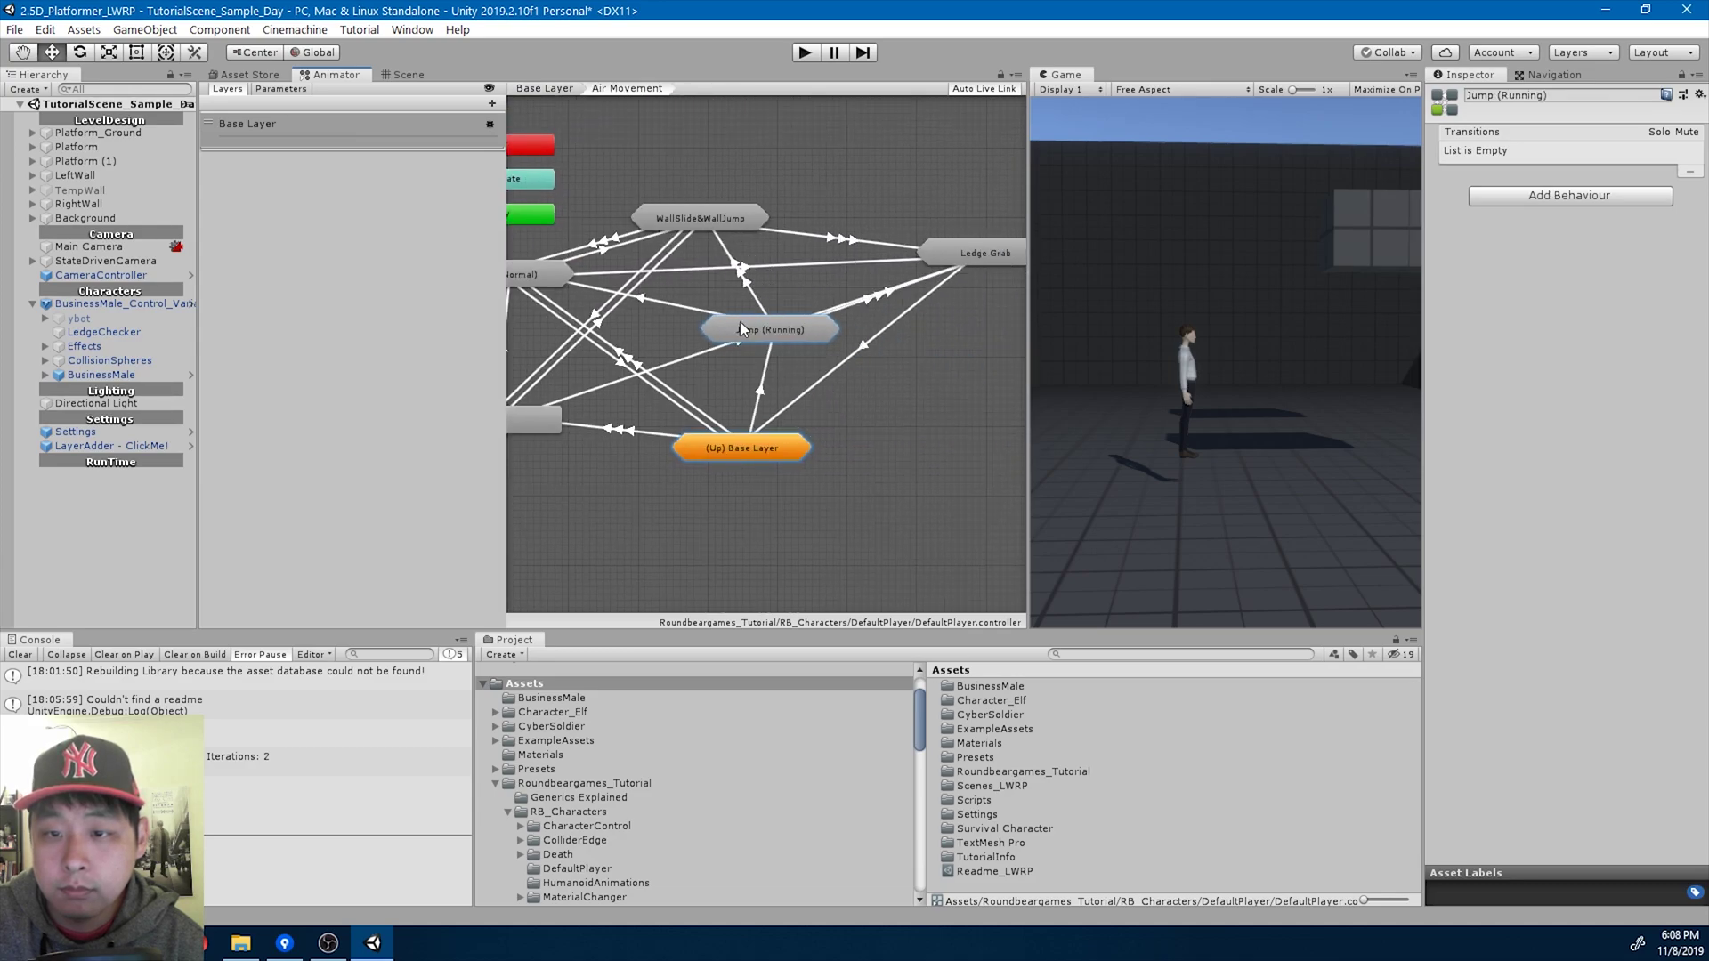
{"action": "left_click_drag", "start_coordinate": [761, 448], "coordinate": [837, 404]}
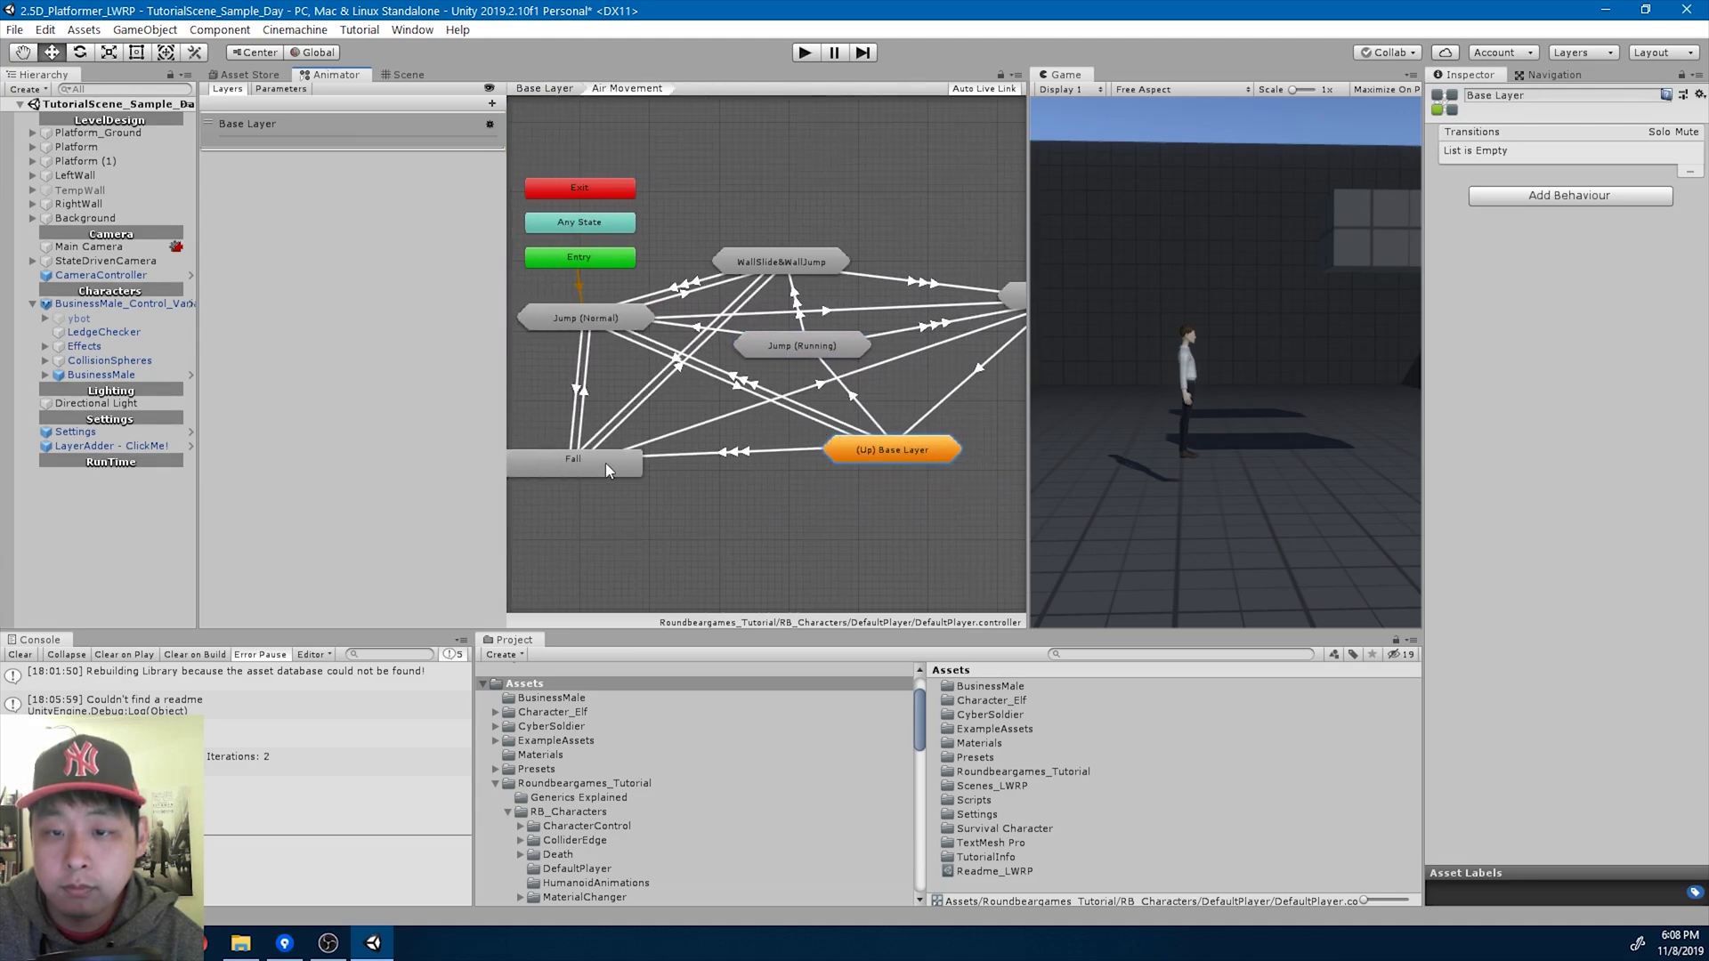
{"action": "left_click", "coordinate": [605, 463]}
{"action": "left_click_drag", "start_coordinate": [620, 363], "coordinate": [604, 327]}
{"action": "left_click_drag", "start_coordinate": [637, 406], "coordinate": [648, 388]}
{"action": "left_click_drag", "start_coordinate": [767, 367], "coordinate": [783, 332]}
{"action": "middle_click_drag", "start_coordinate": [912, 411], "coordinate": [845, 417]}
{"action": "left_click", "coordinate": [906, 369]}
{"action": "scroll", "coordinate": [846, 416], "scroll_direction": "up", "scroll_amount": 2}
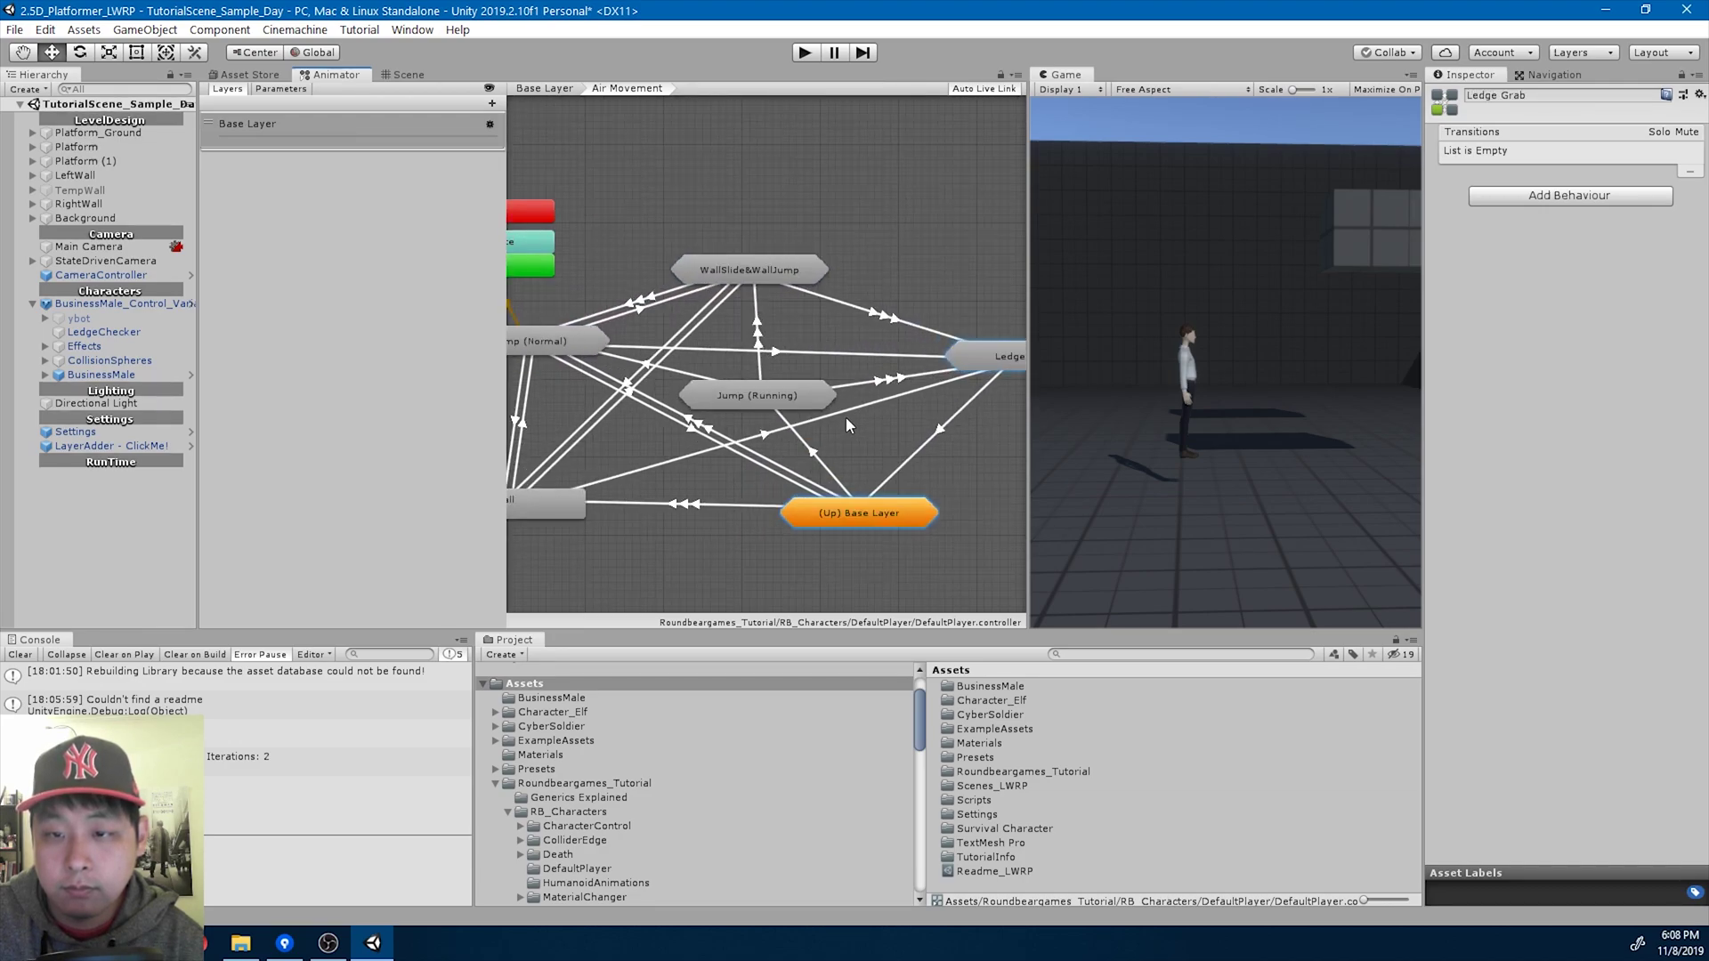
Open the Jump (Running) sub-state machine and expand the ability data list of the Jump_Running state.
{"action": "double_click", "coordinate": [746, 395]}
{"action": "scroll", "coordinate": [820, 440], "scroll_direction": "up", "scroll_amount": 2}
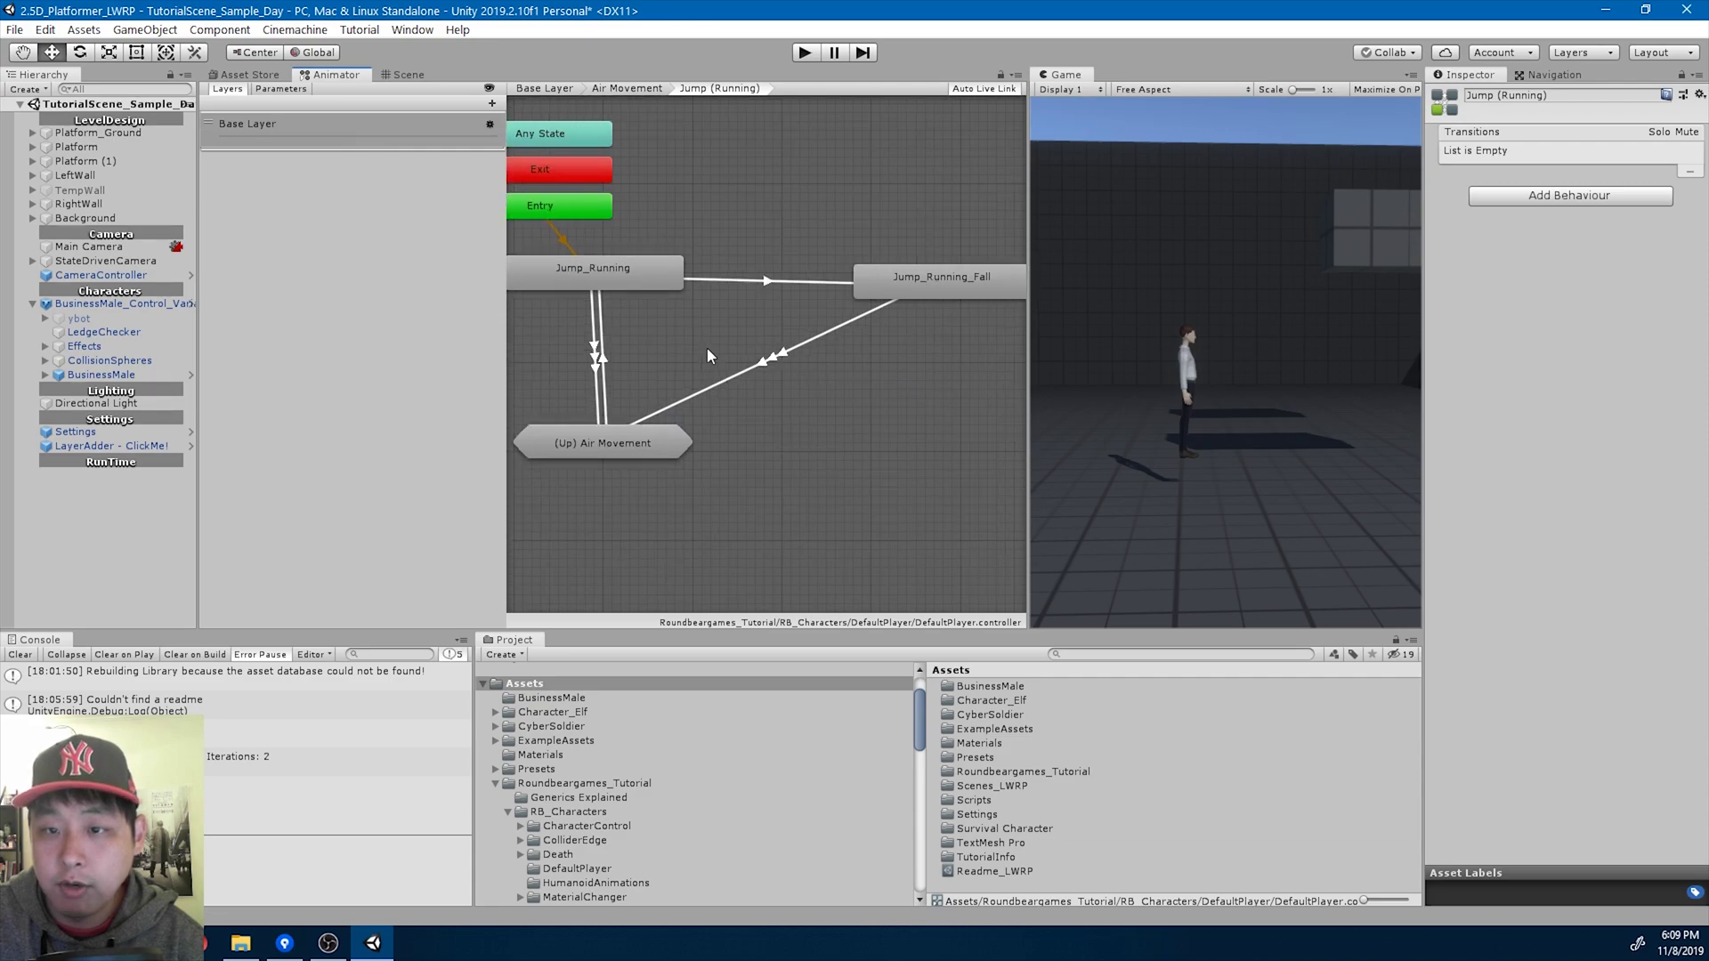
{"action": "middle_click_drag", "start_coordinate": [707, 347], "coordinate": [715, 363]}
{"action": "left_click", "coordinate": [638, 296]}
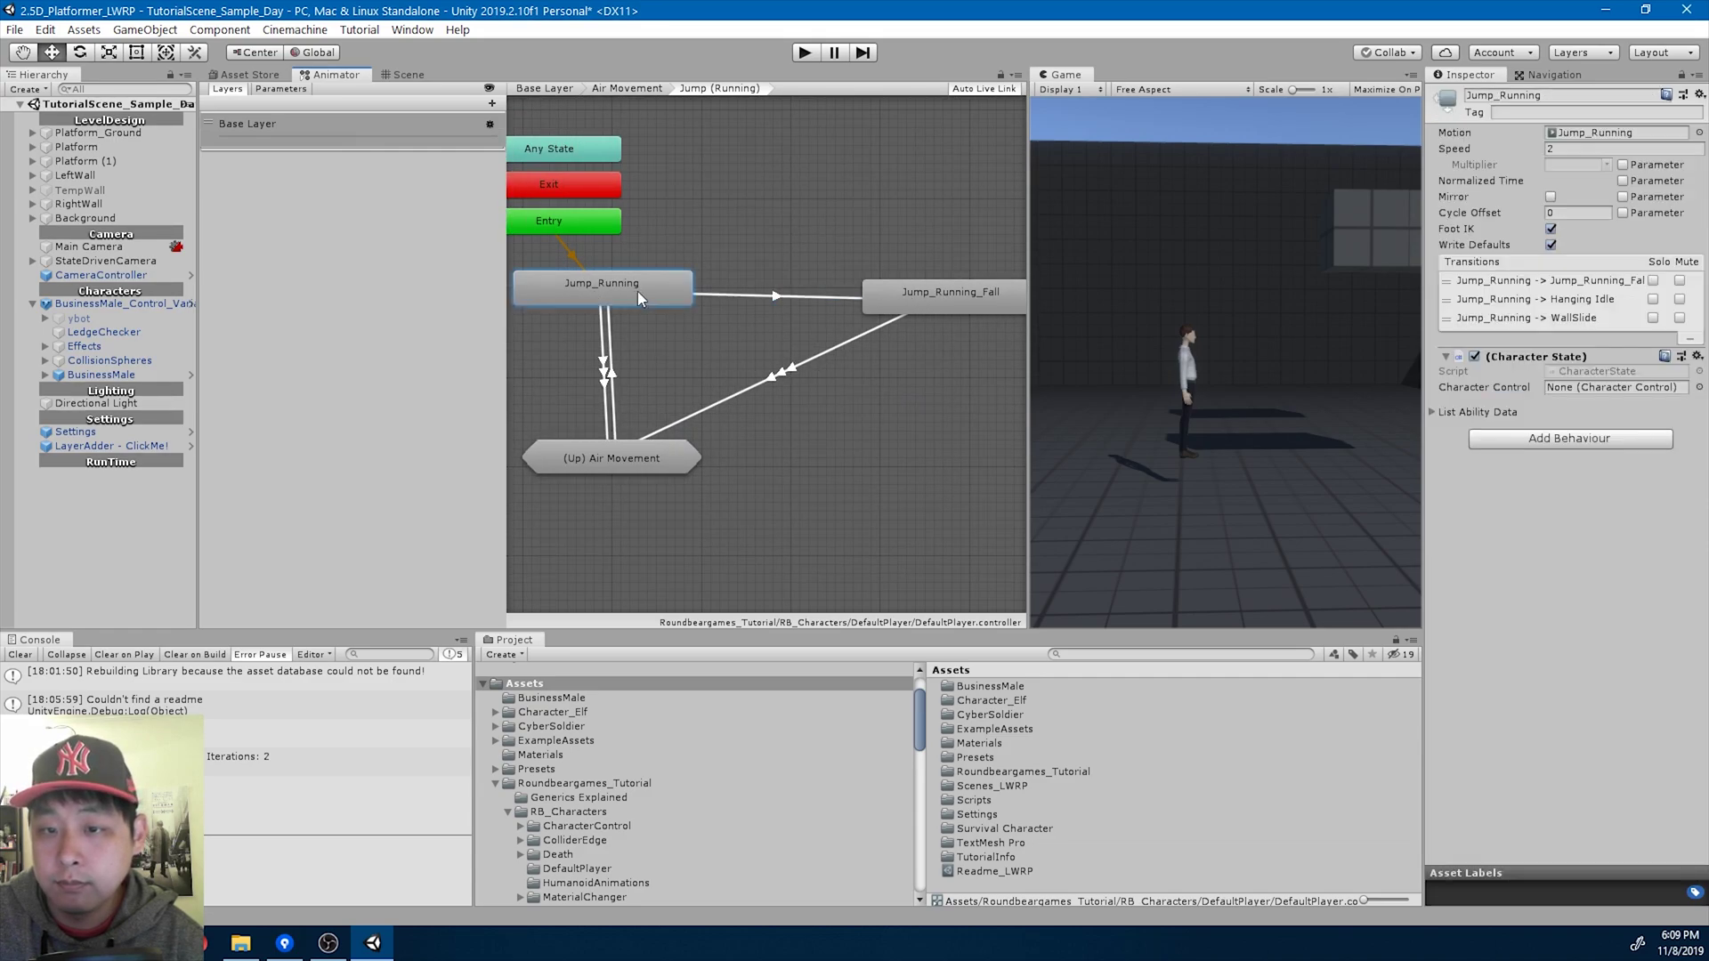
{"action": "left_click", "coordinate": [1431, 413]}
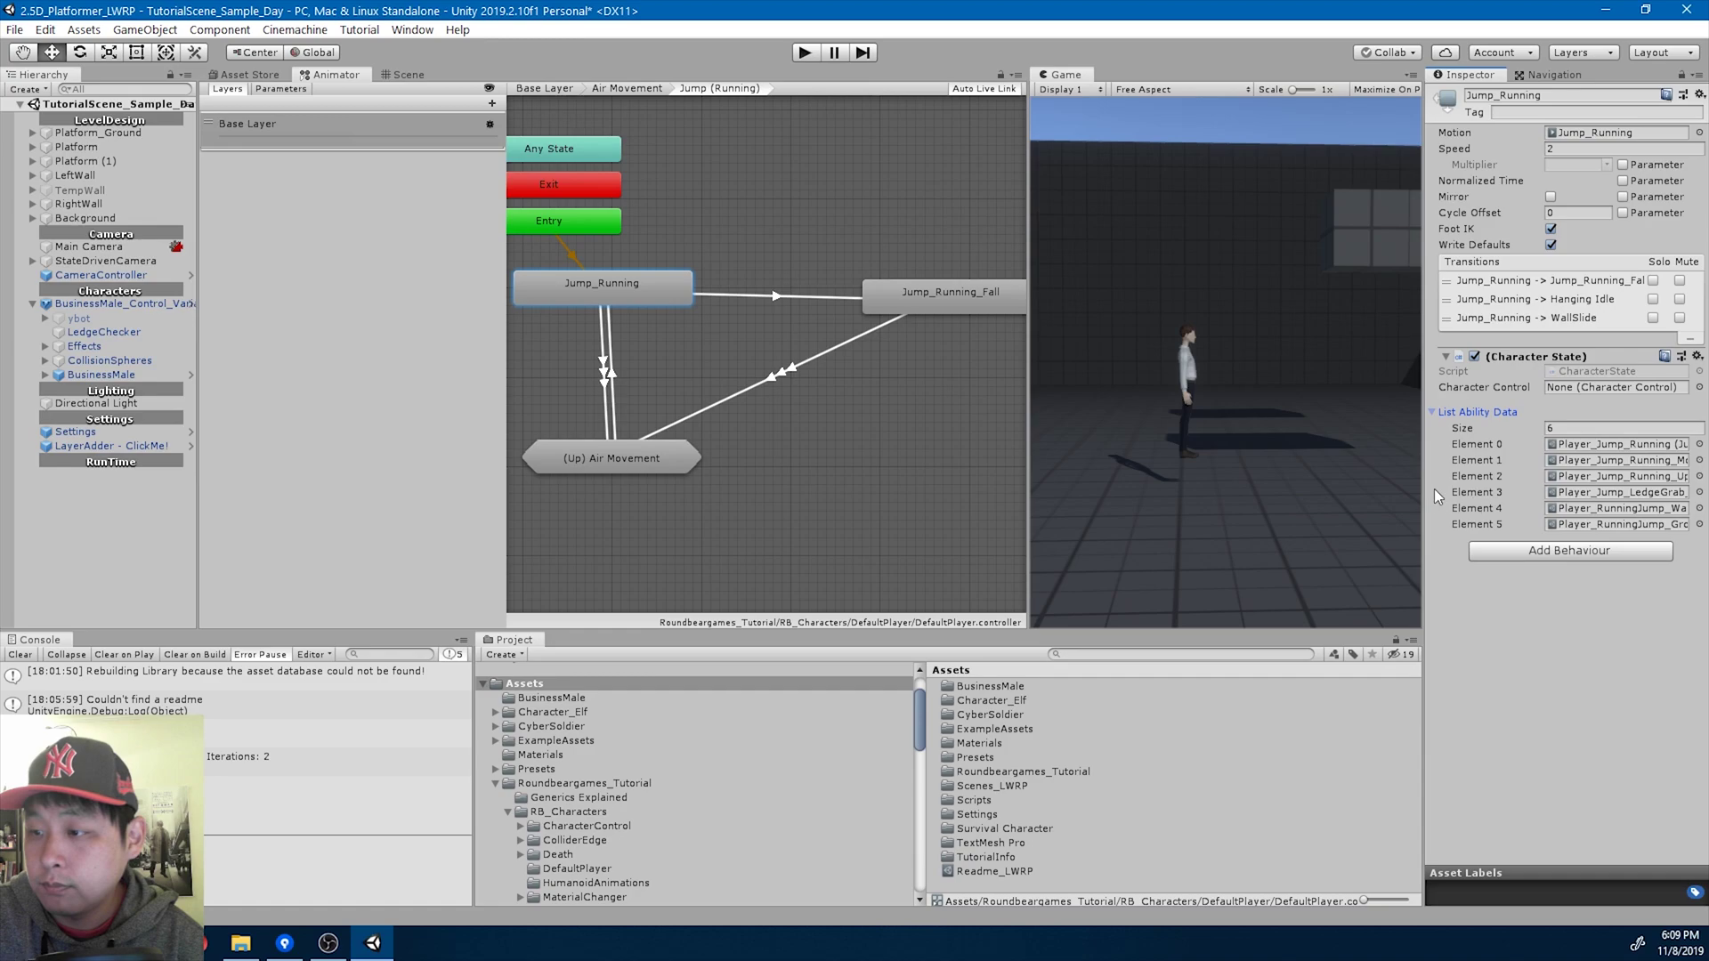
Widen the Inspector and view the settings of Jump_Running's Player_Jump_Running_UpdateBoxCollider asset.
{"action": "left_click_drag", "start_coordinate": [1420, 487], "coordinate": [1329, 485]}
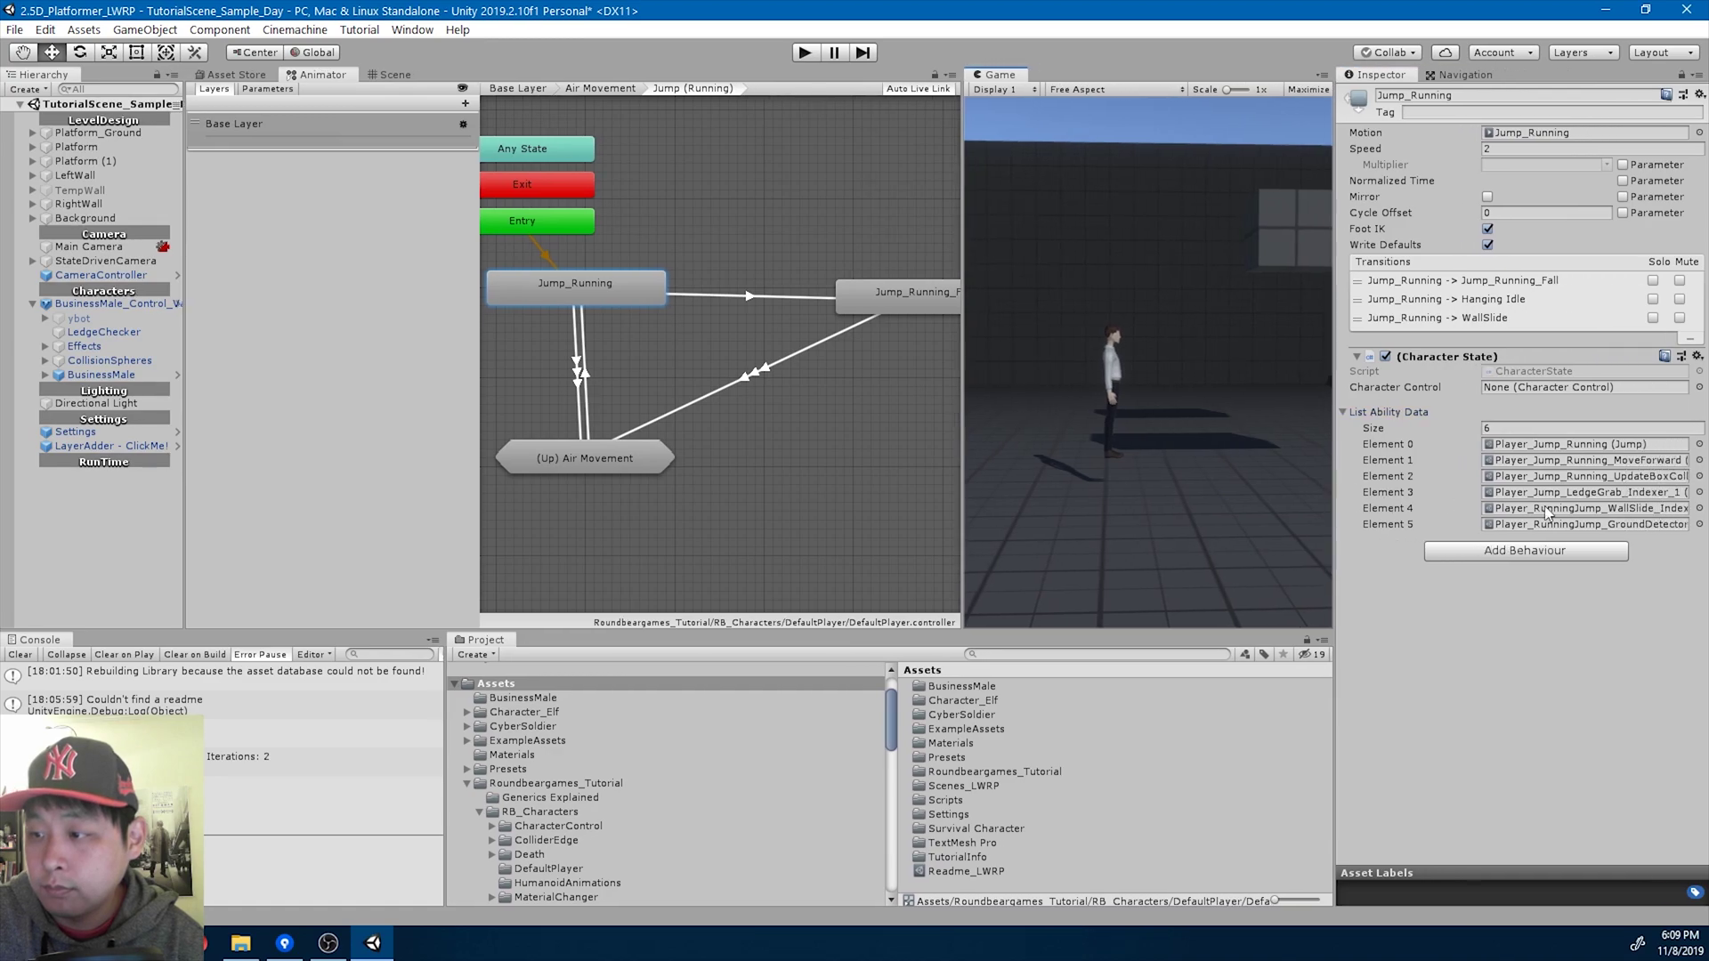
{"action": "left_click", "coordinate": [1594, 476]}
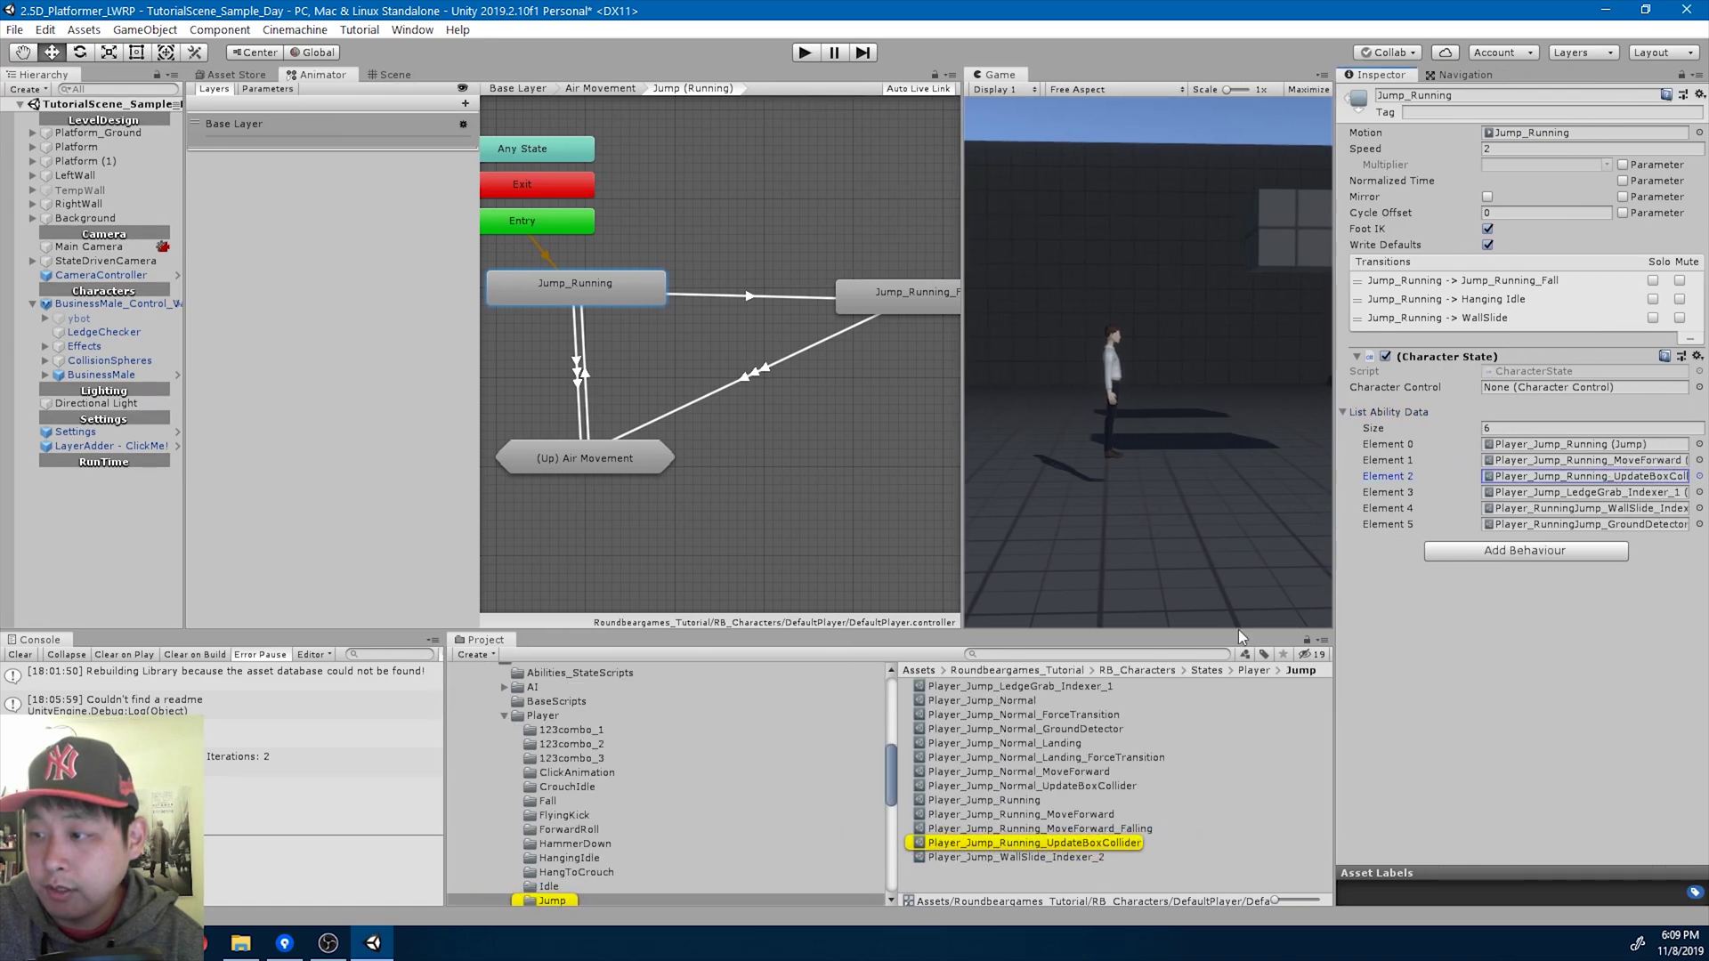
{"action": "left_click", "coordinate": [1059, 843]}
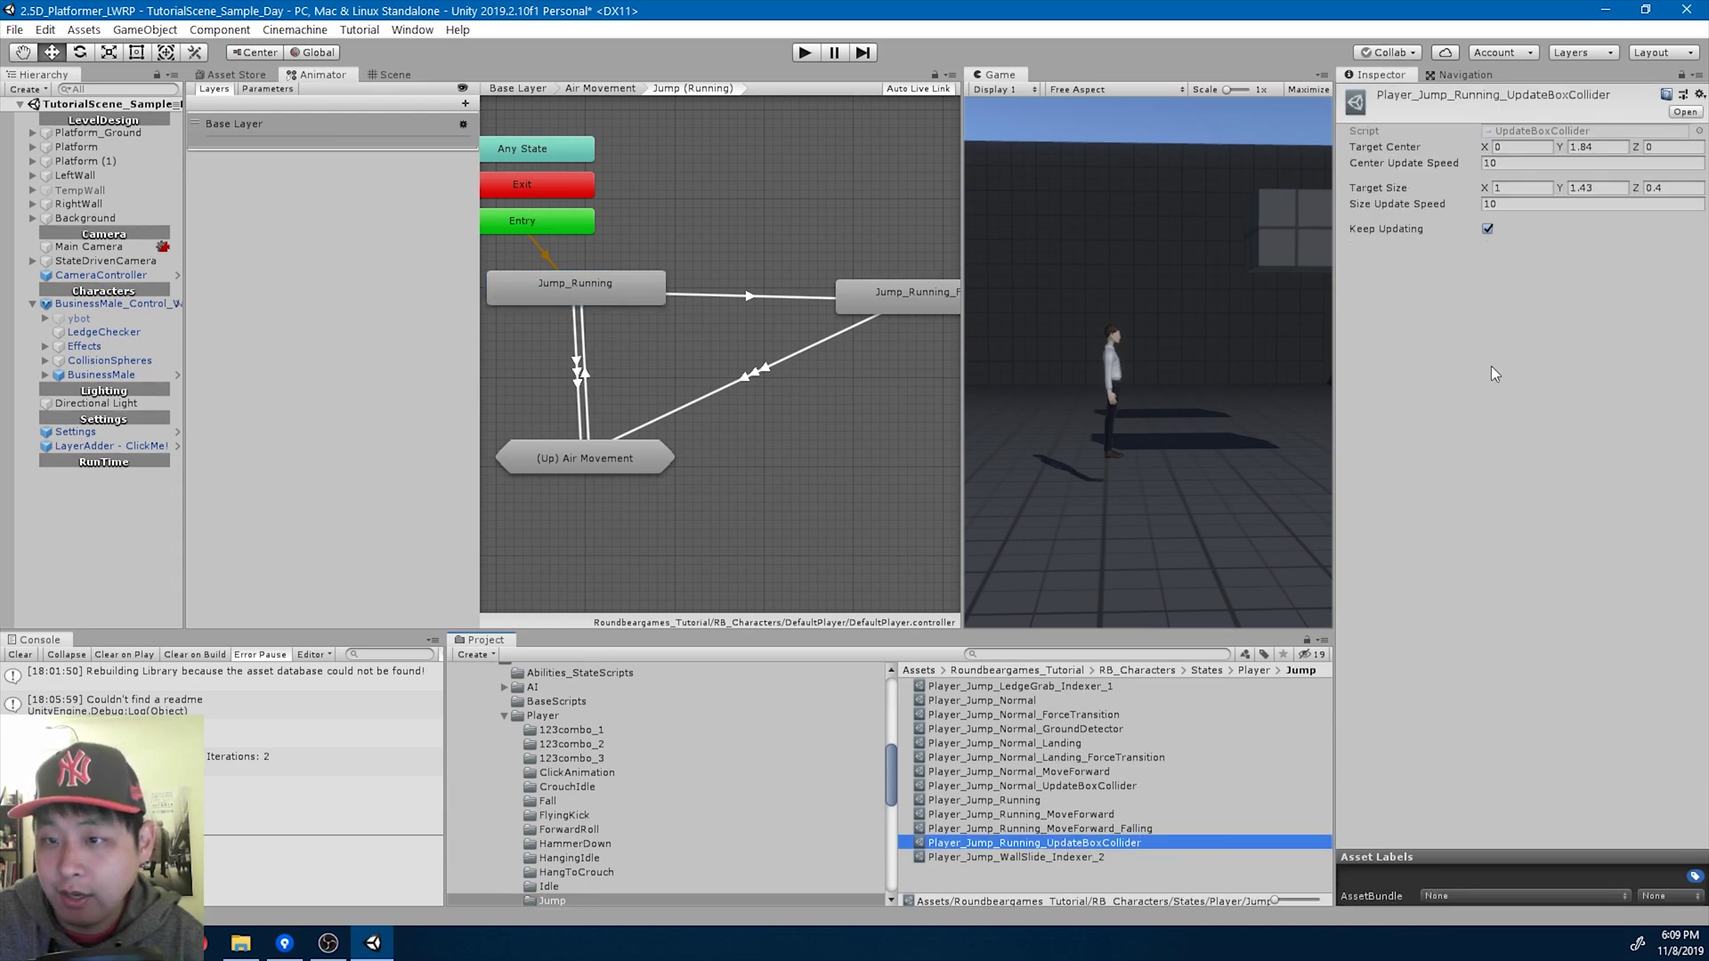
Search the project for "_updatebox", and locate and view the UpdateBoxCollider asset used by the Jump_Running_Fall state.
{"action": "left_click", "coordinate": [1088, 657]}
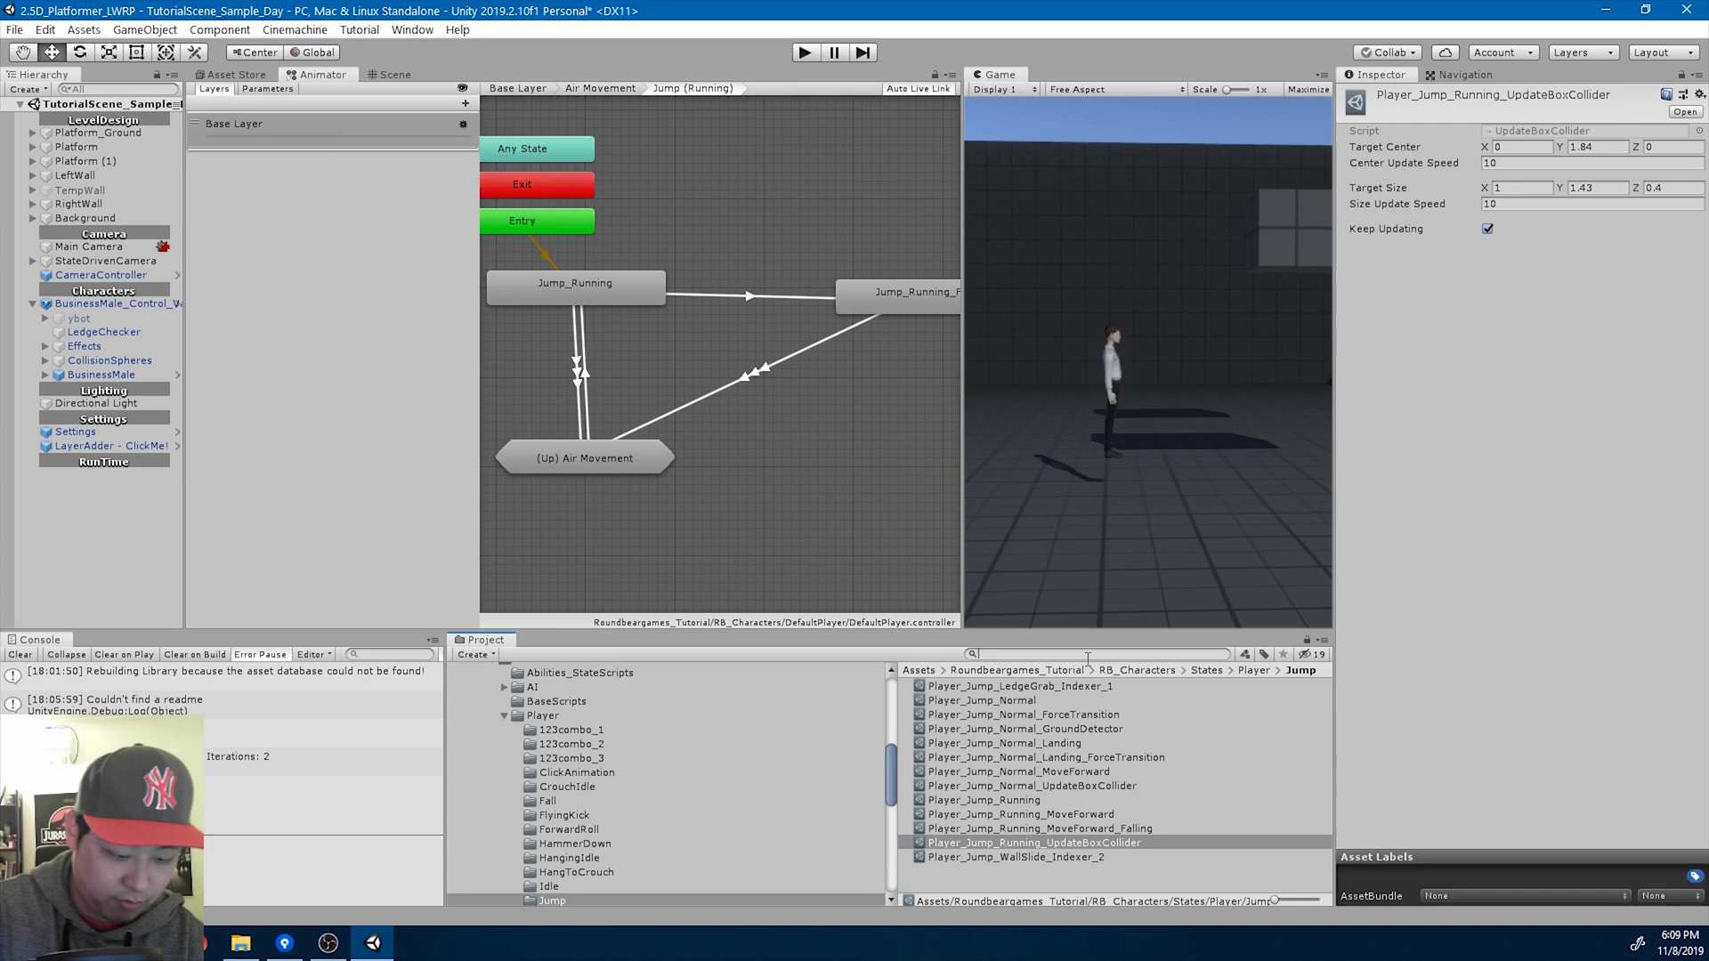
{"action": "type", "text": "_update"}
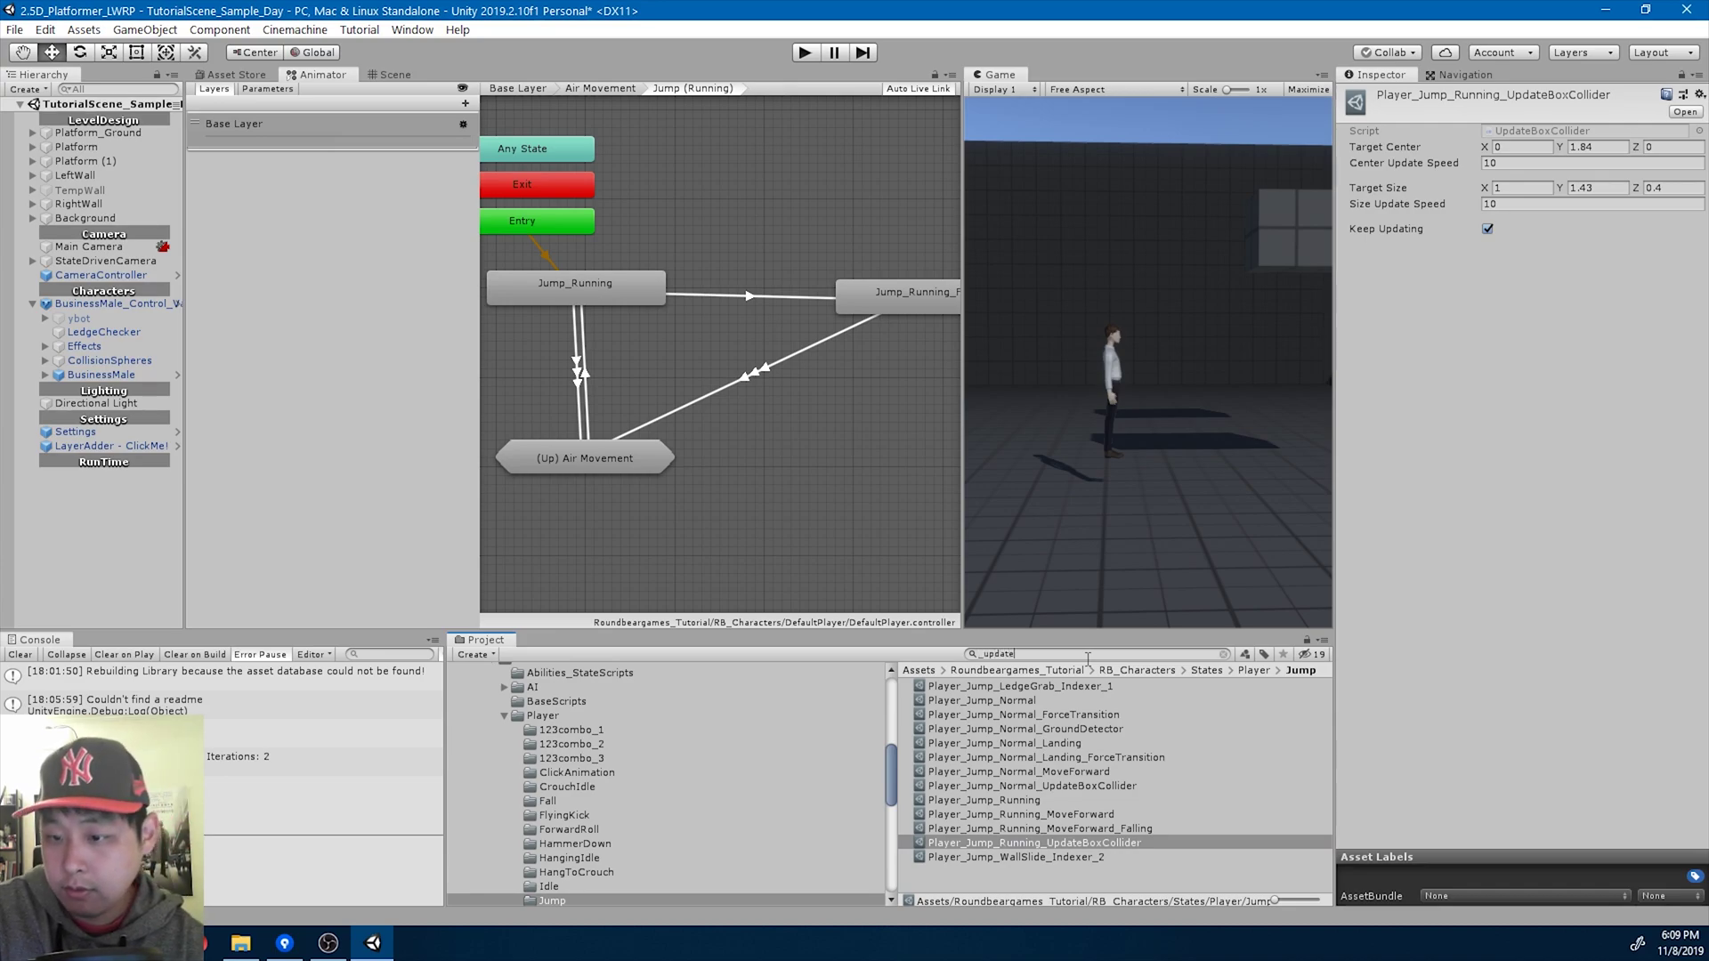
{"action": "type", "text": "box"}
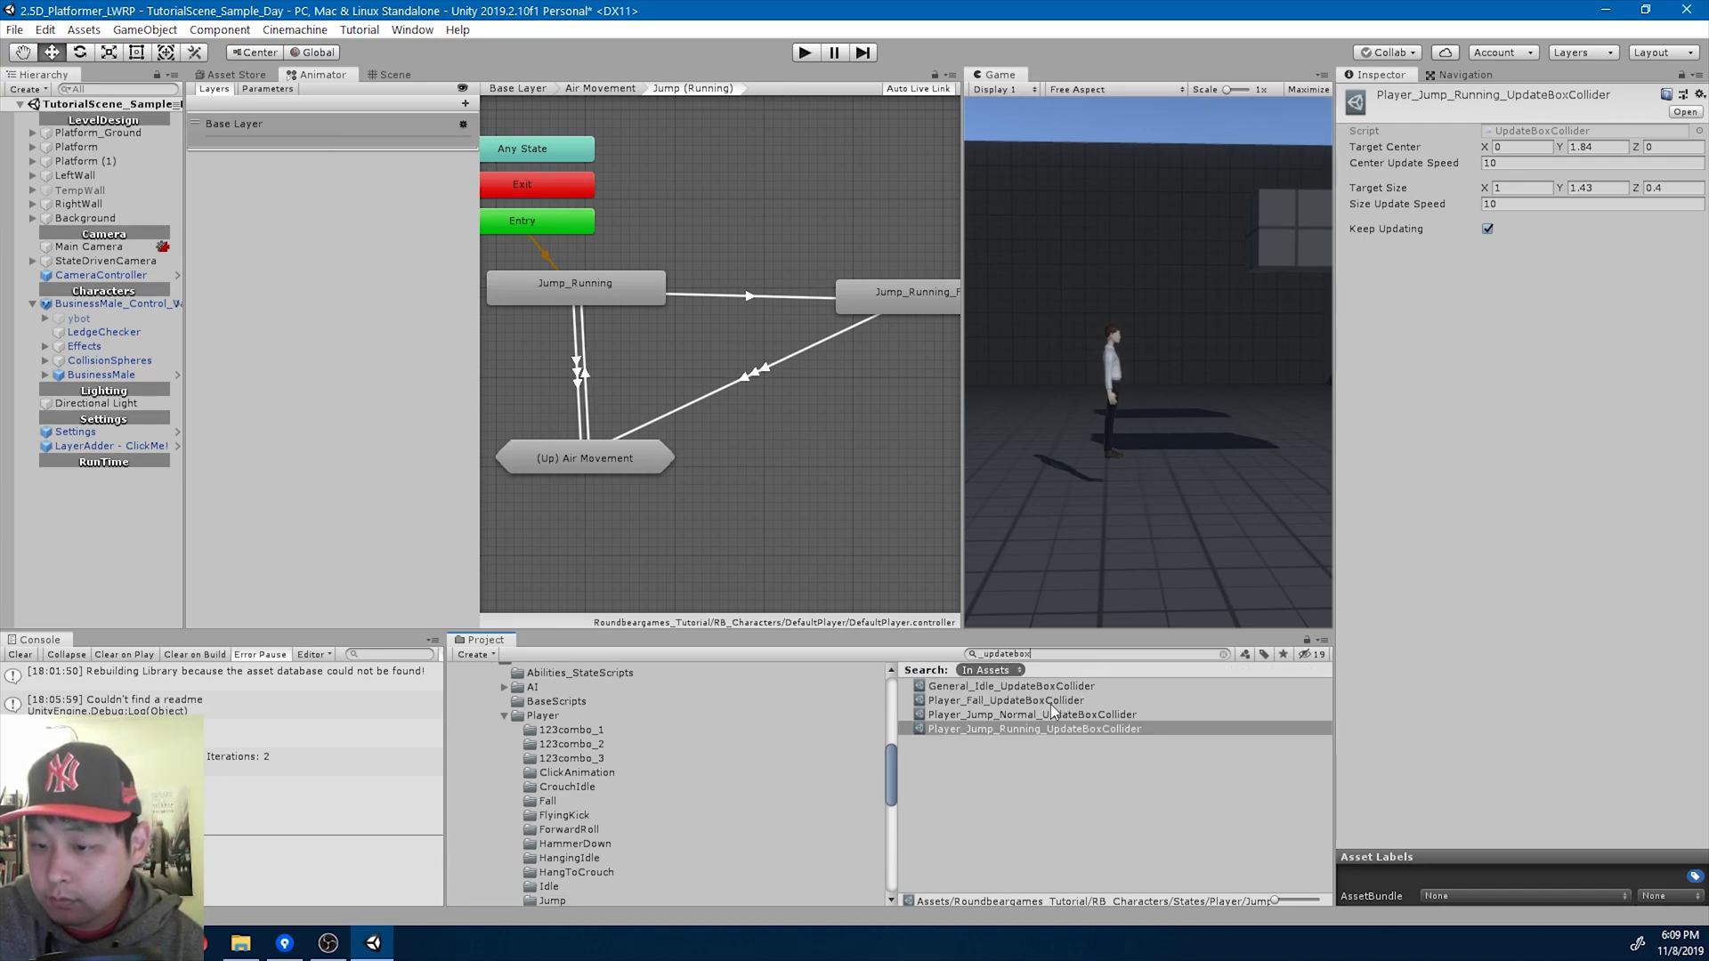
{"action": "middle_click_drag", "start_coordinate": [837, 463], "coordinate": [750, 479]}
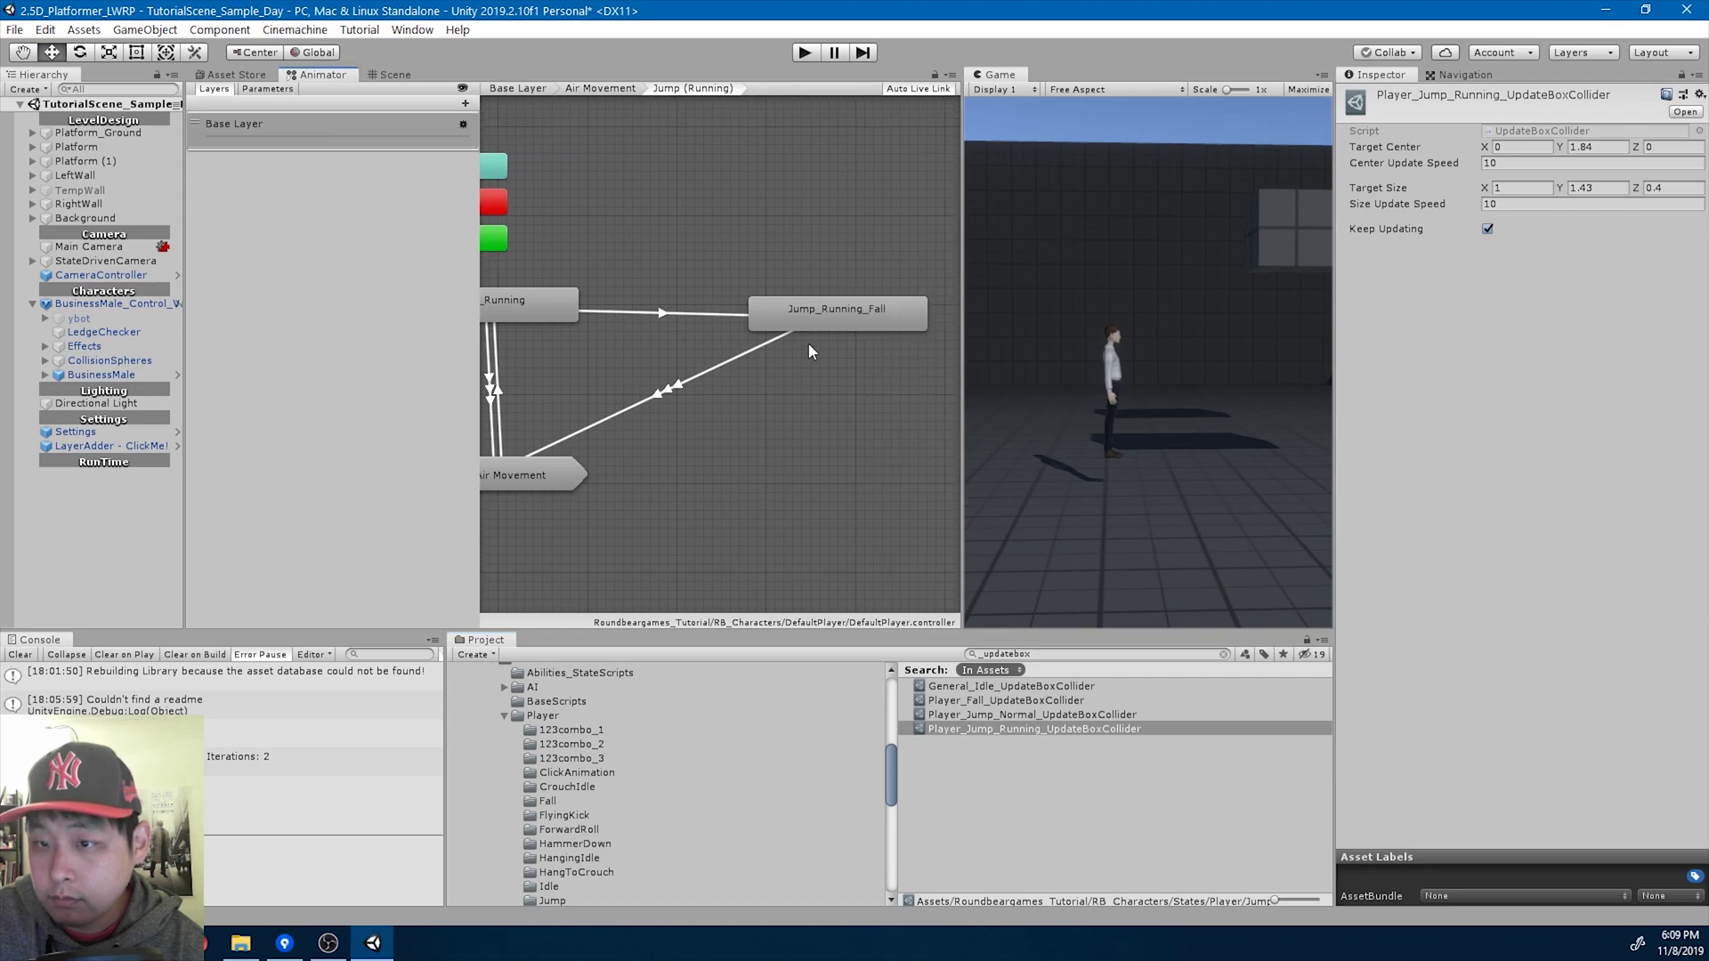
{"action": "left_click", "coordinate": [815, 318]}
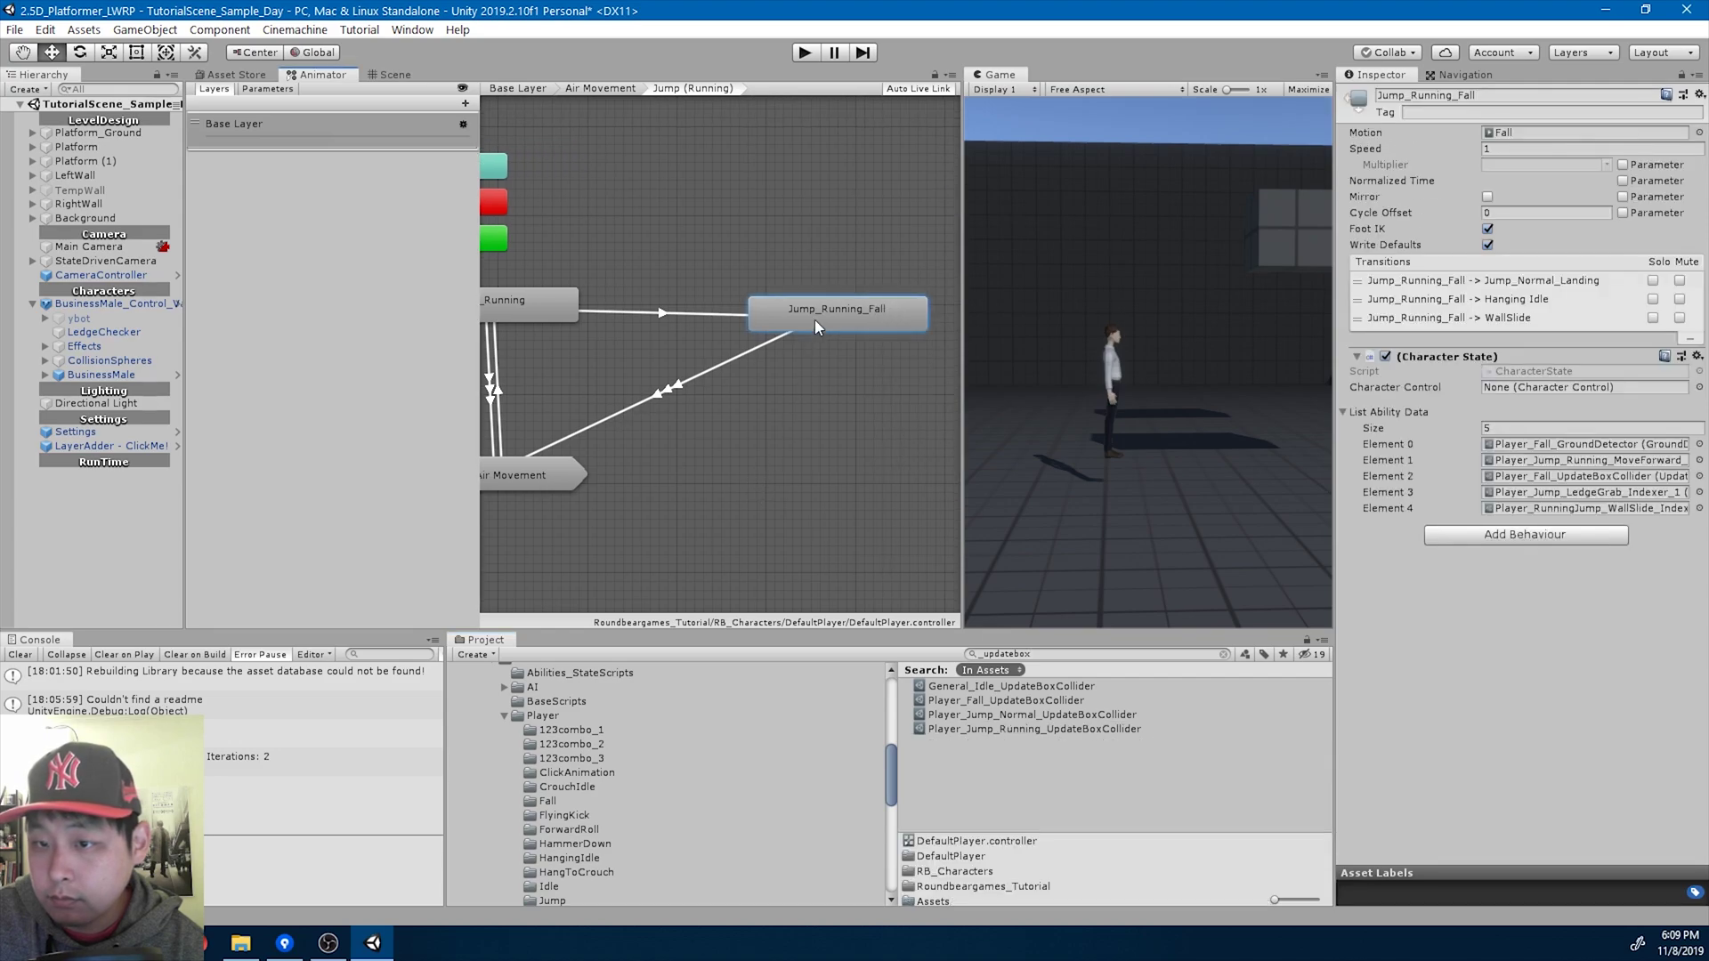
{"action": "left_click", "coordinate": [1551, 478]}
{"action": "left_click", "coordinate": [1013, 730]}
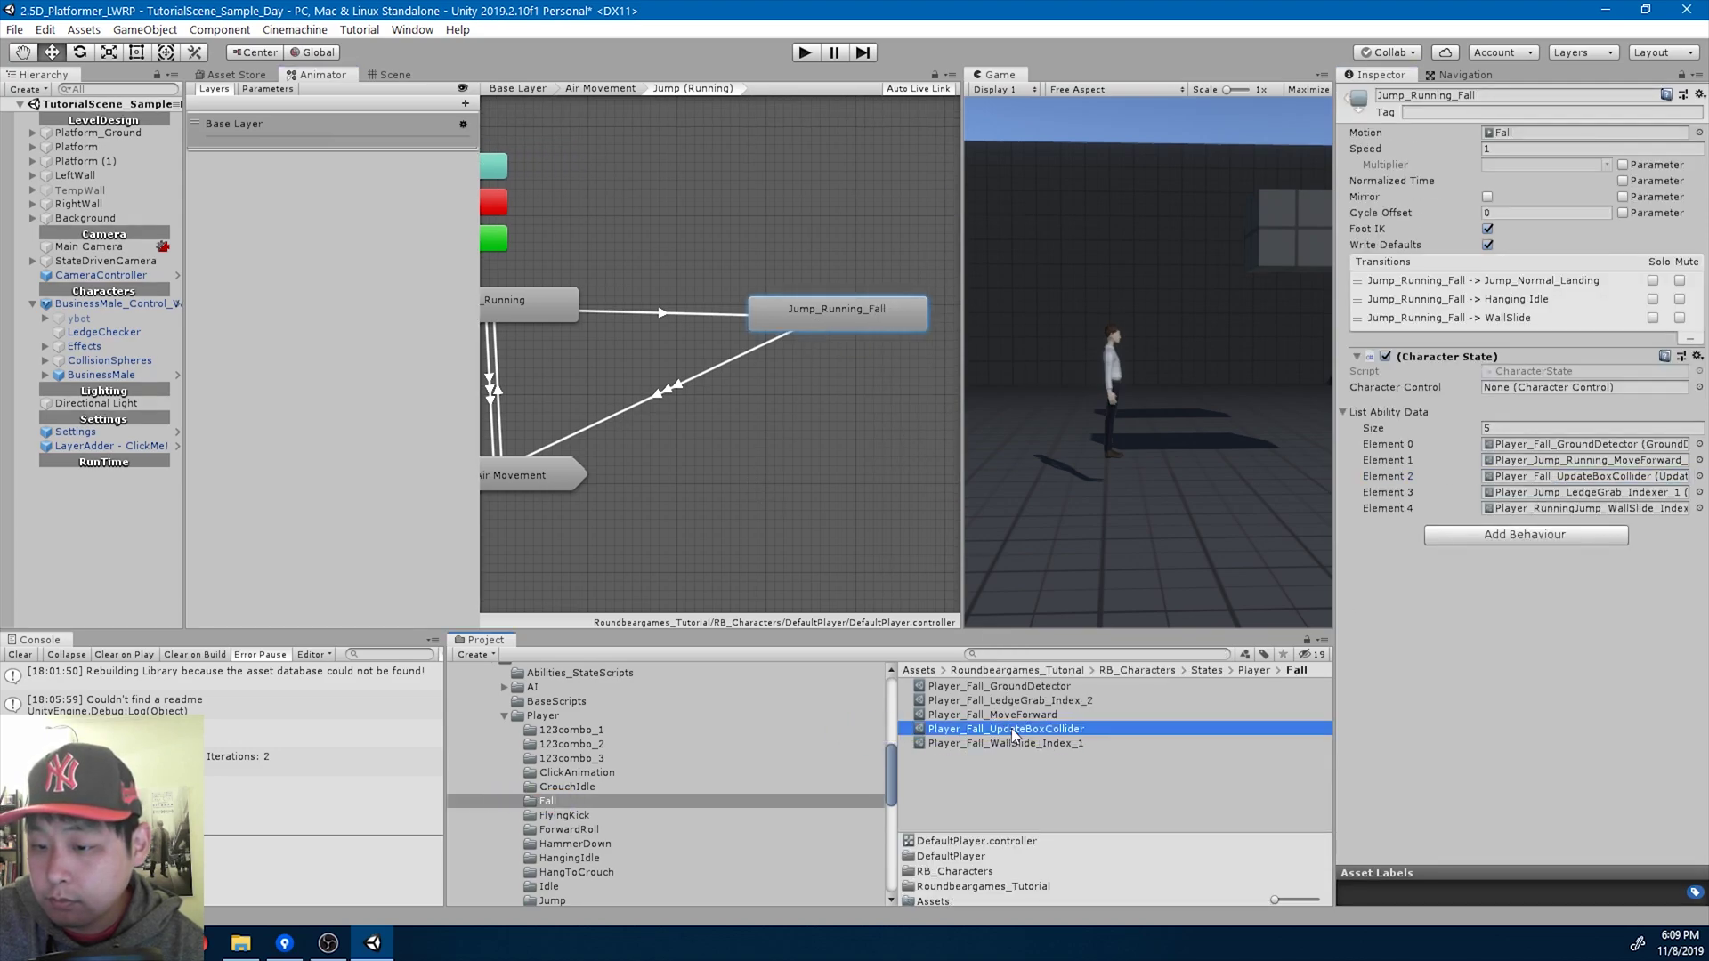
Search the project for "_updateboxcol" and view the settings of Player_Fall_UpdateBoxCollider.
{"action": "left_click", "coordinate": [1026, 656]}
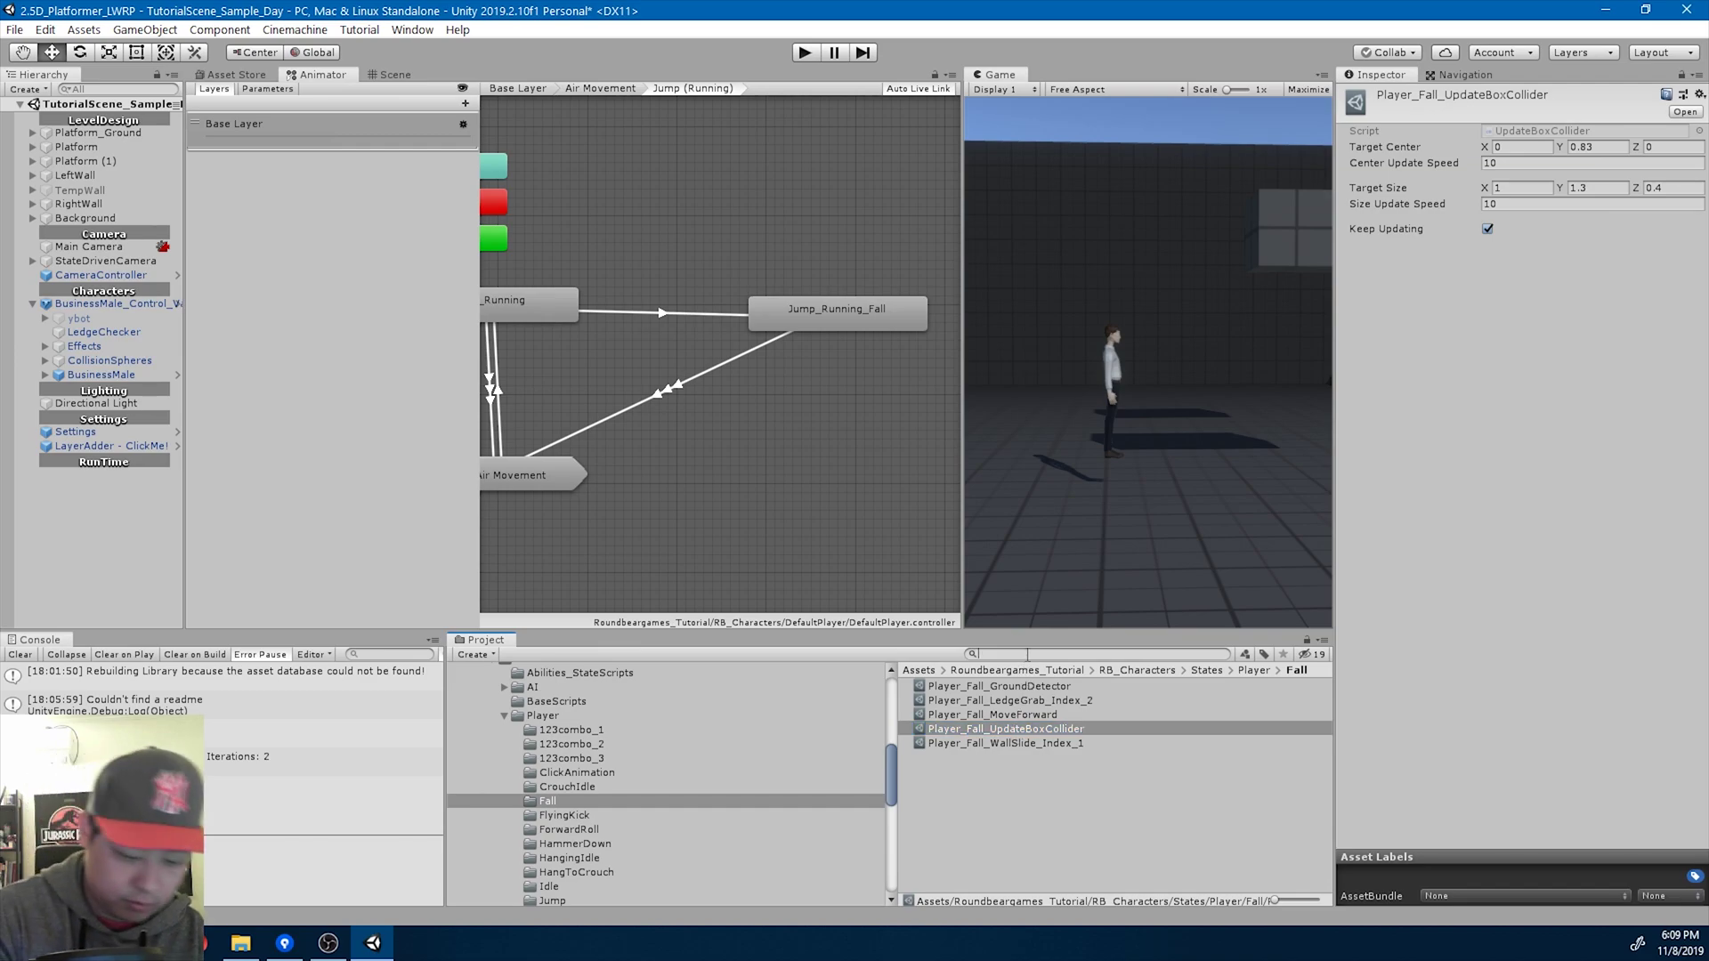
{"action": "type", "text": "_boxcol"}
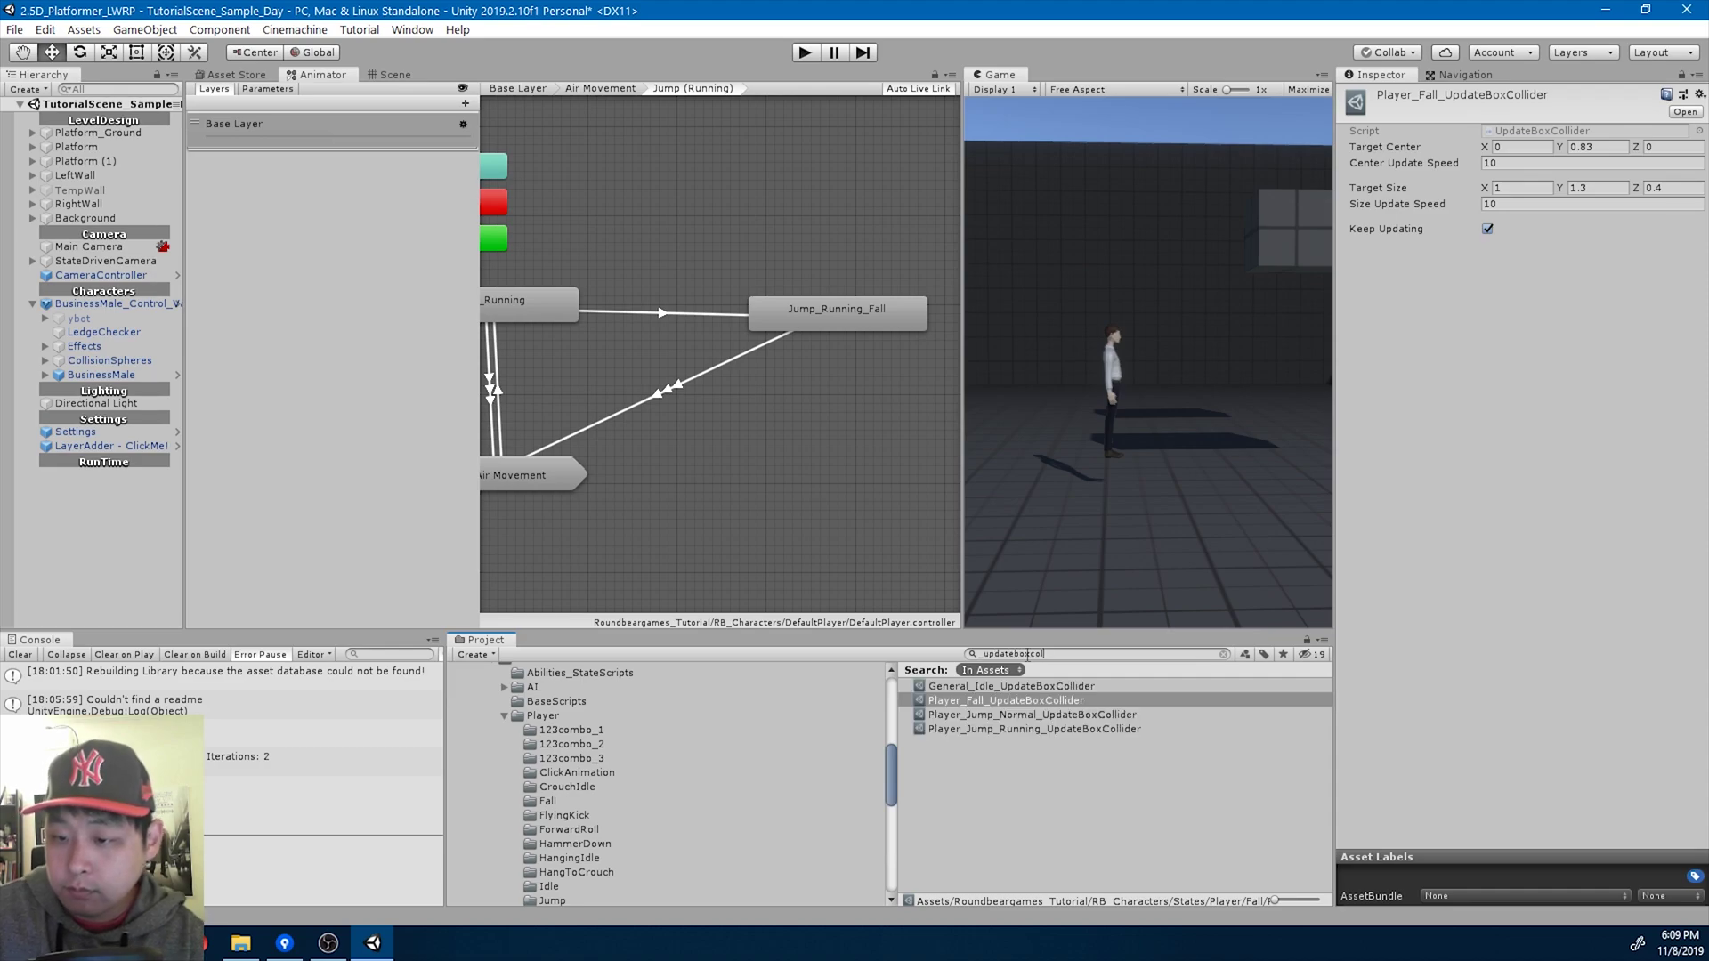
{"action": "left_click", "coordinate": [1020, 702]}
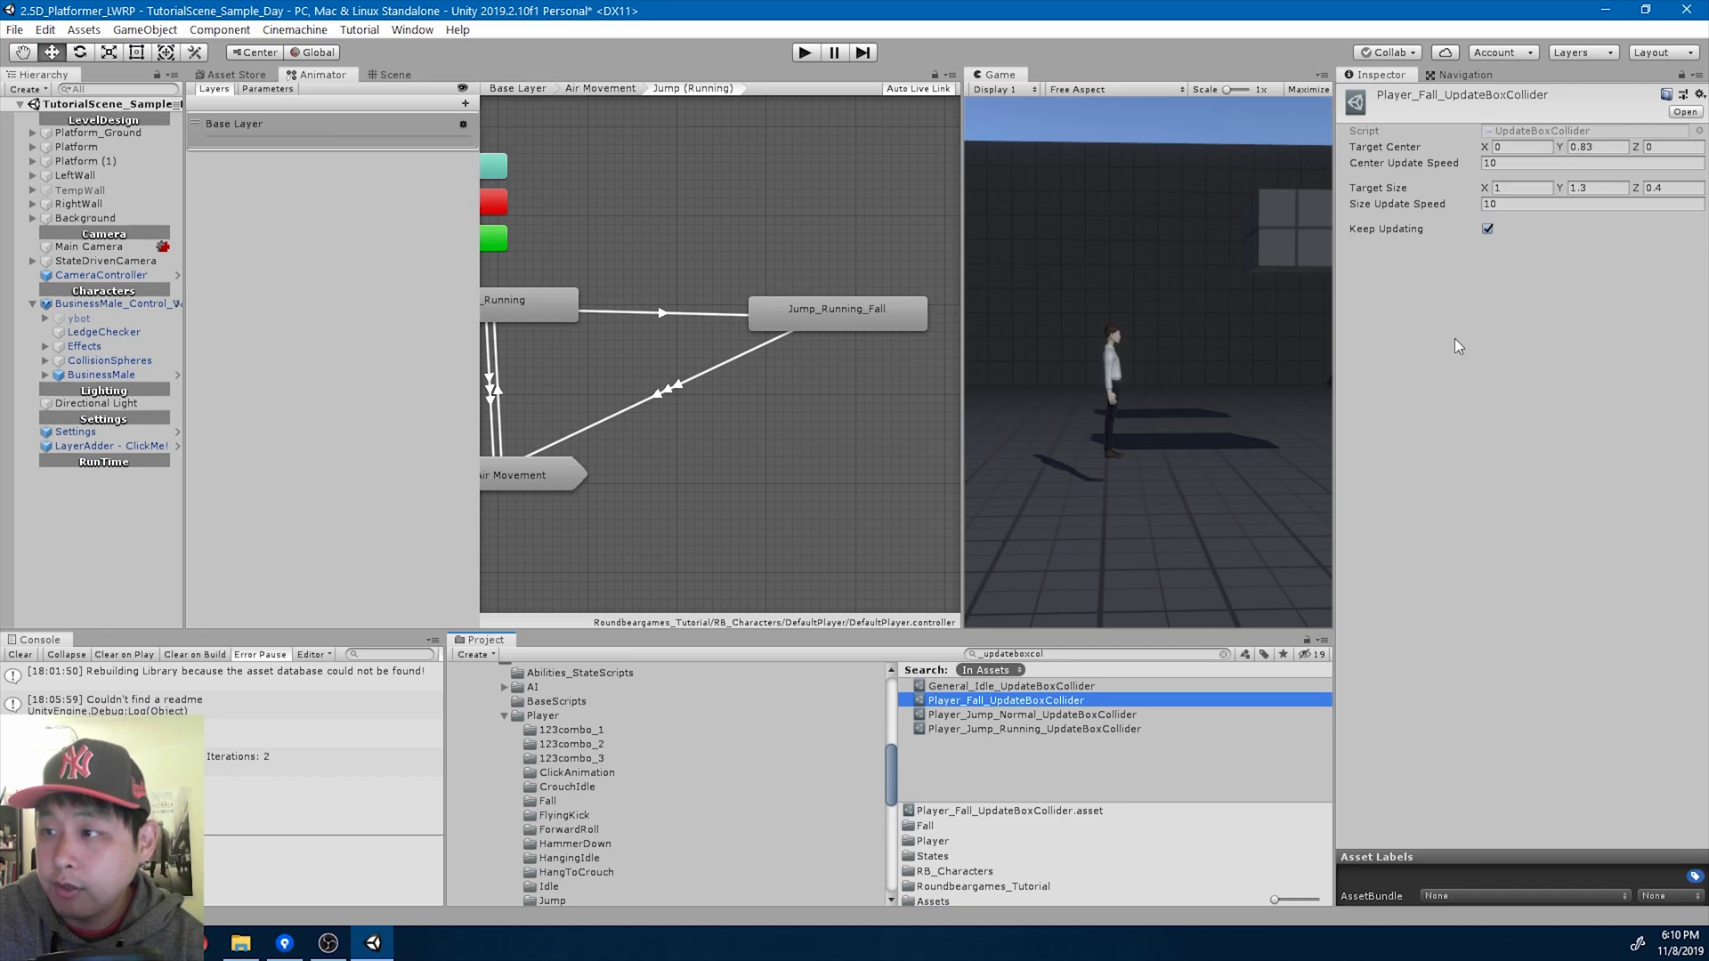
Set Player_Jump_Running_UpdateBoxCollider's Target Center Y to 0.83 and Target Size Y to 1.3, and compare it with the fall asset.
{"action": "left_click", "coordinate": [1108, 730]}
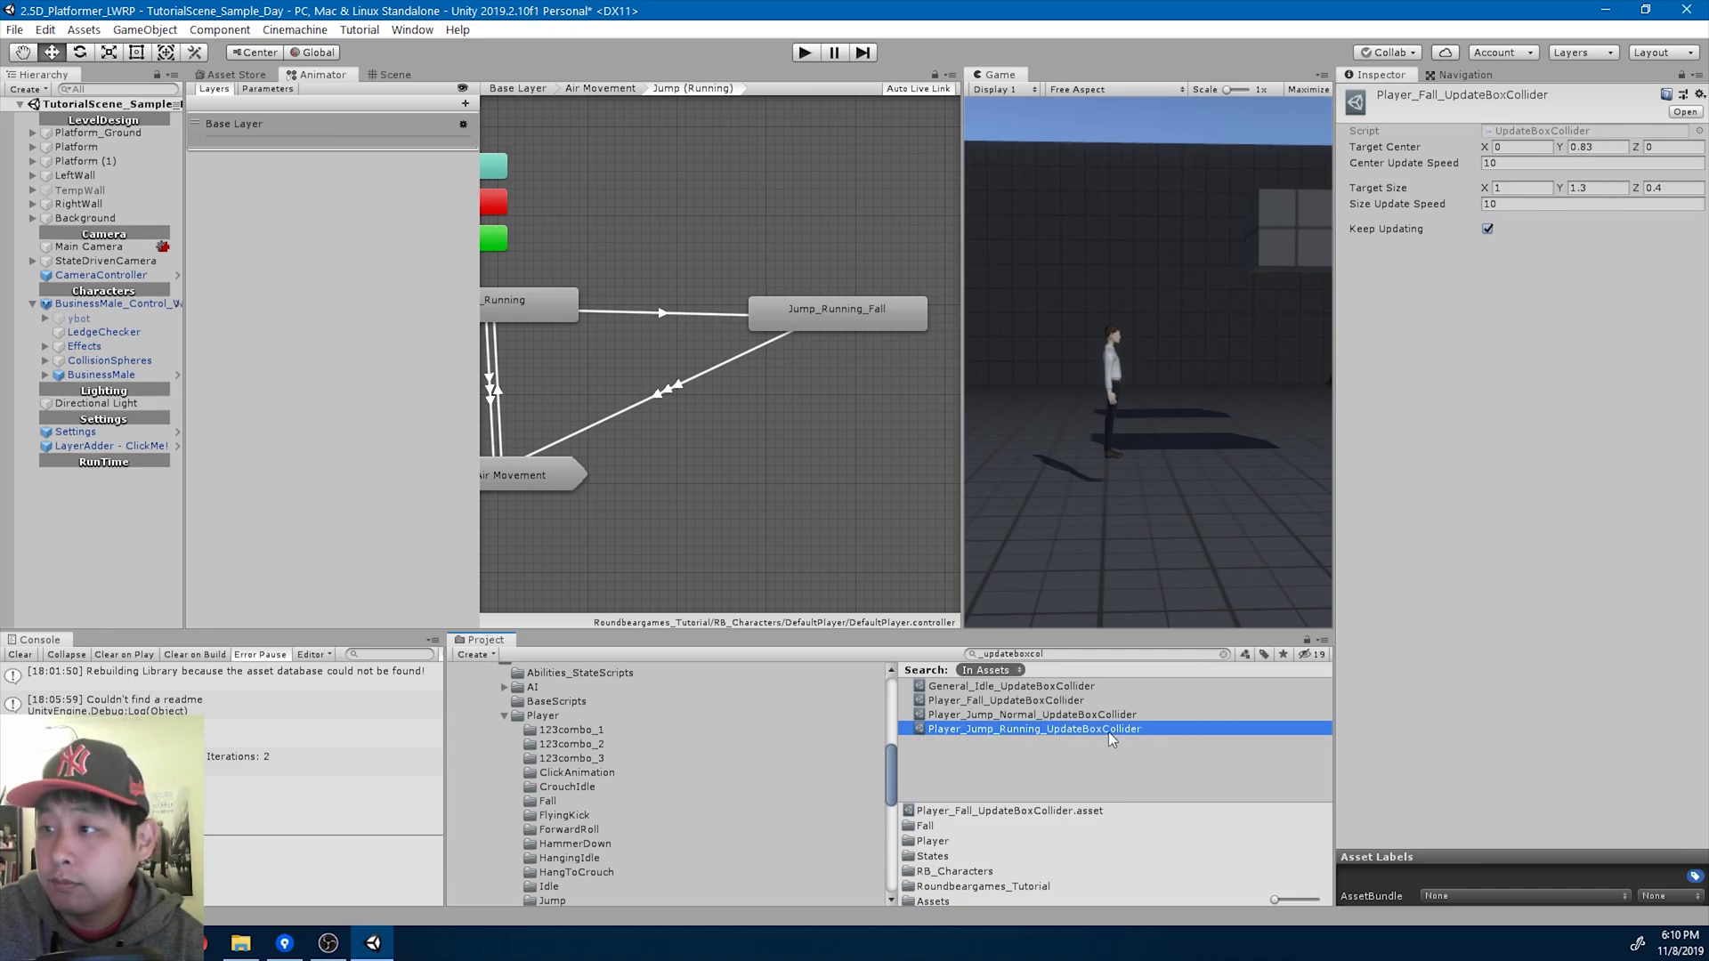
{"action": "left_click", "coordinate": [1605, 147]}
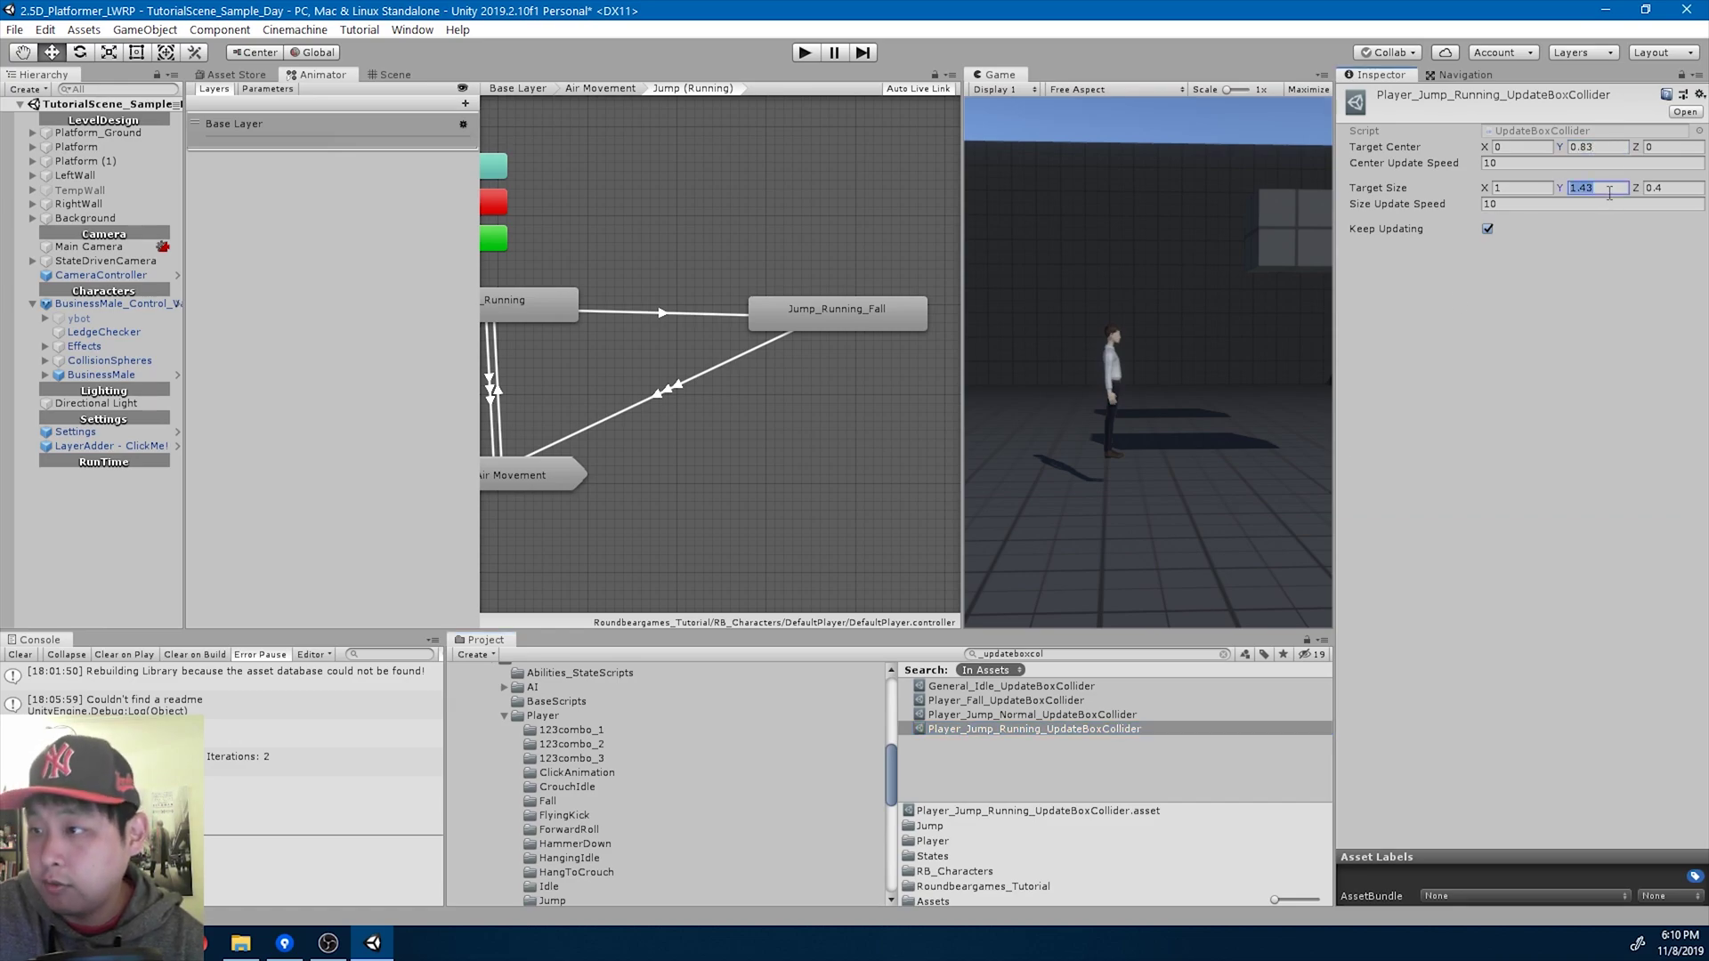
{"action": "left_click", "coordinate": [1095, 703]}
{"action": "left_click", "coordinate": [1102, 729]}
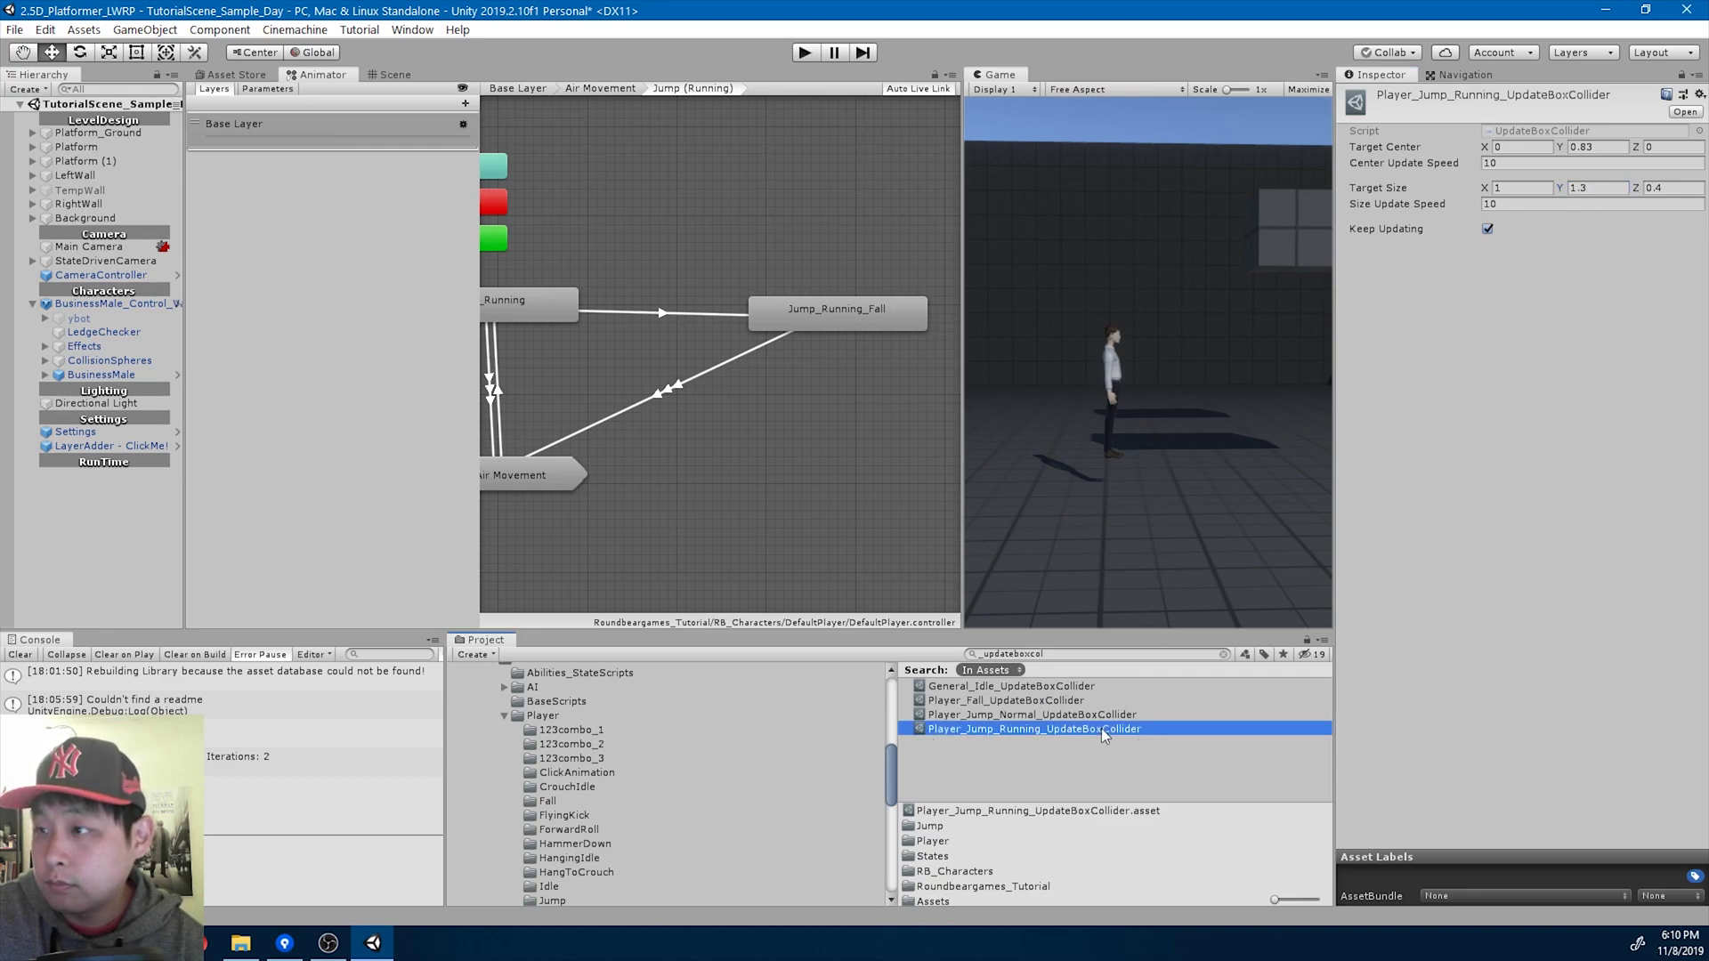
{"action": "left_click", "coordinate": [1093, 704]}
{"action": "left_click", "coordinate": [1113, 729]}
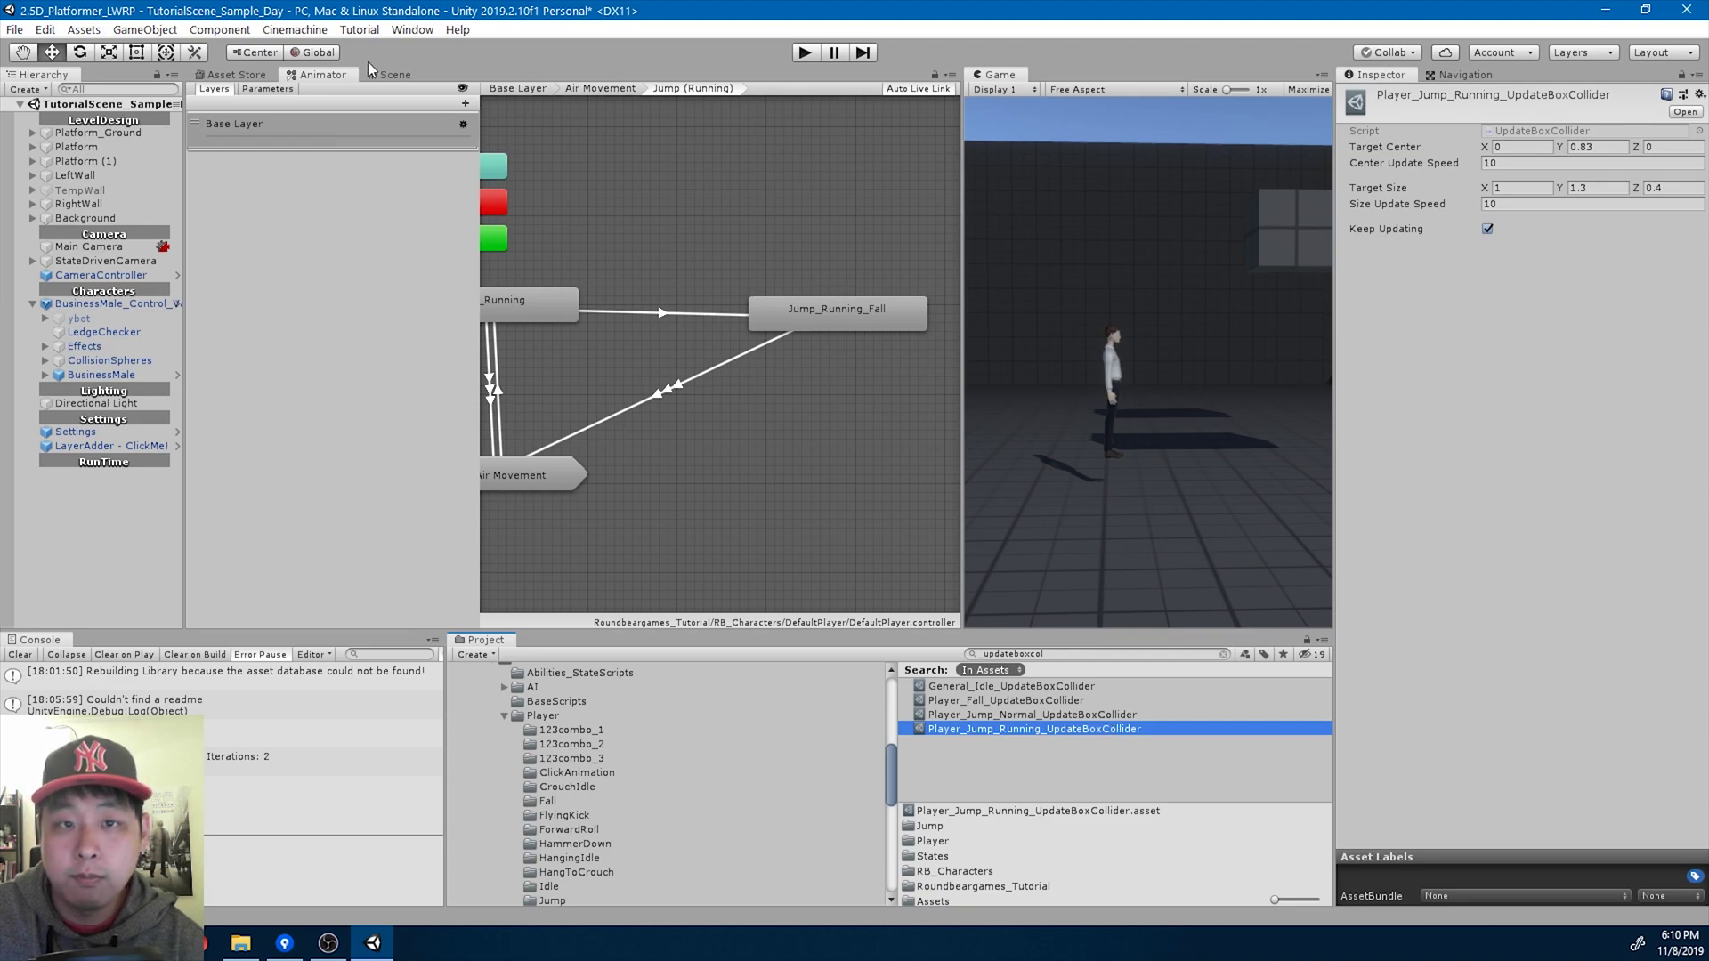
Play the game with BusinessMale_Control_Variant selected in the Scene view, and check its box collider during running jumps in both directions.
{"action": "left_click", "coordinate": [393, 75]}
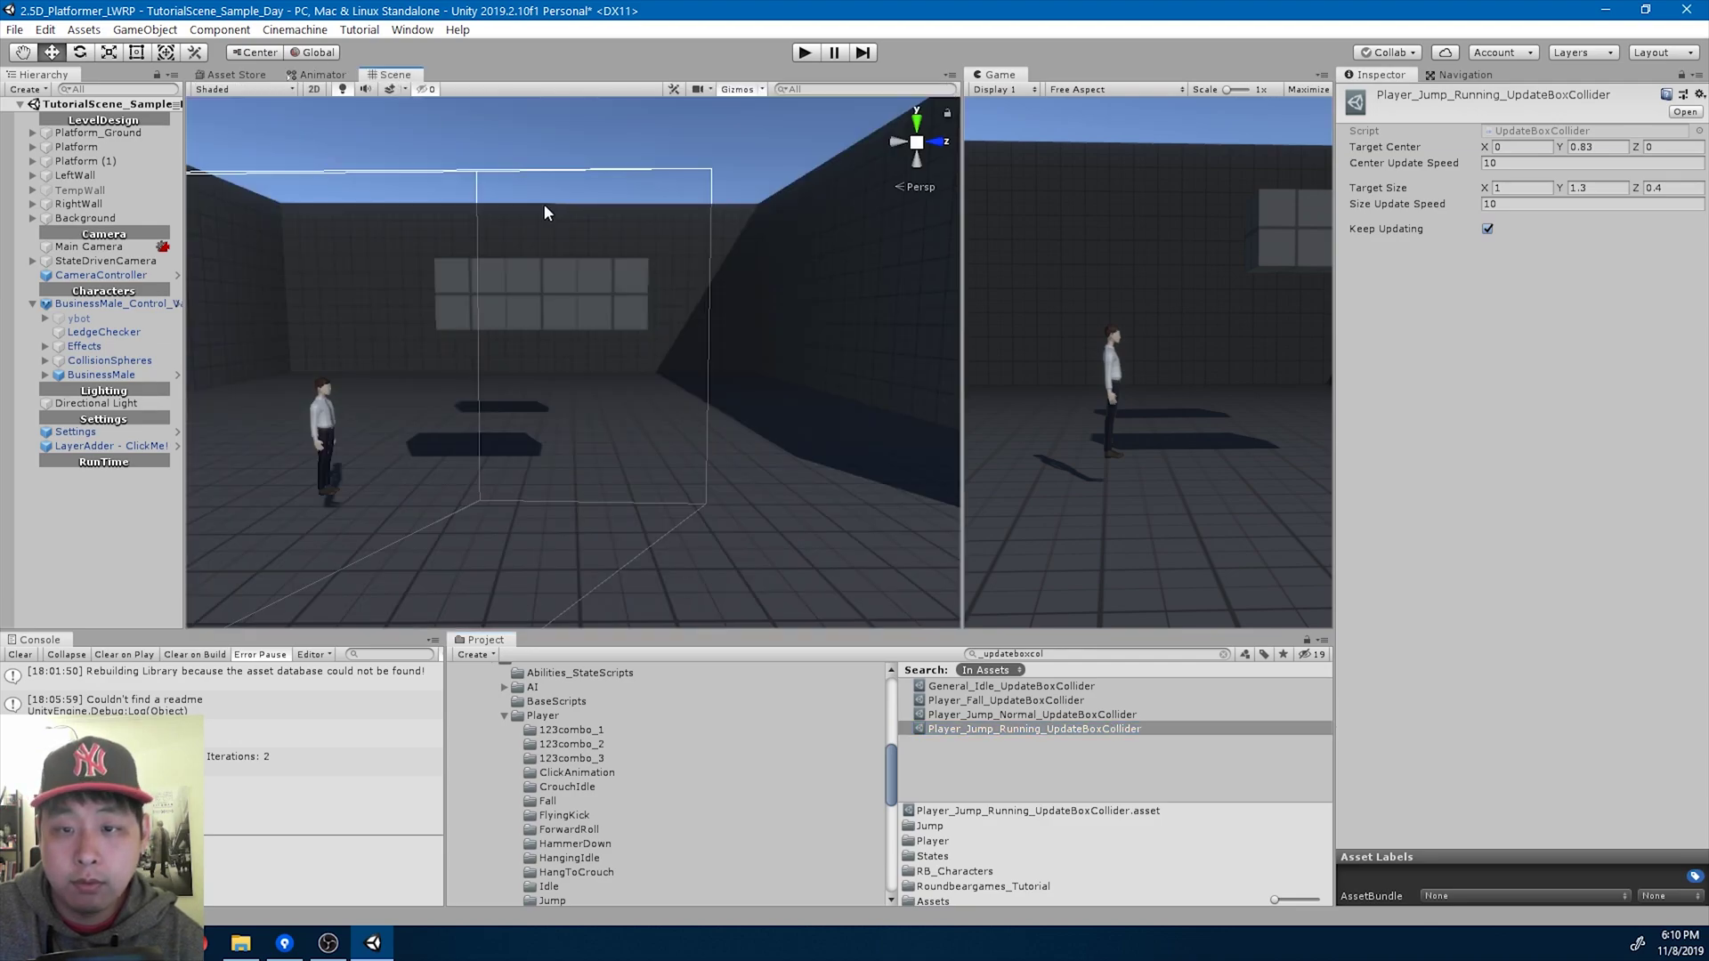
{"action": "left_click", "coordinate": [121, 304]}
{"action": "left_click", "coordinate": [804, 53]}
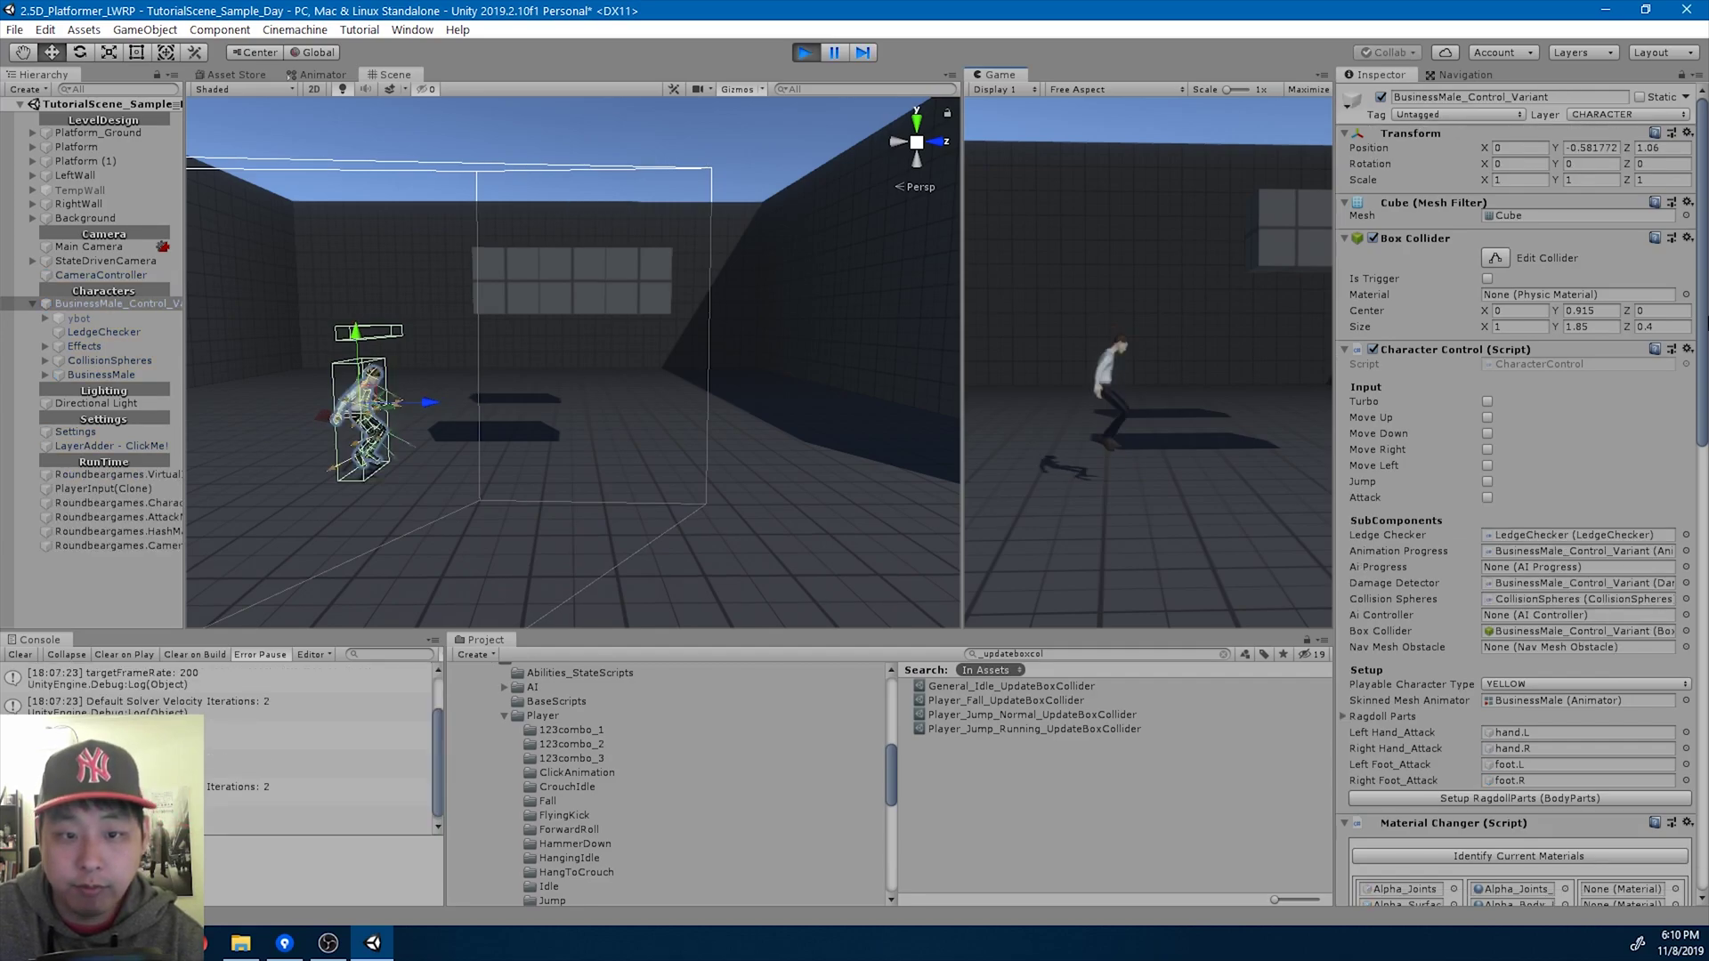
{"action": "key", "text": "shift+d"}
{"action": "key", "text": "space"}
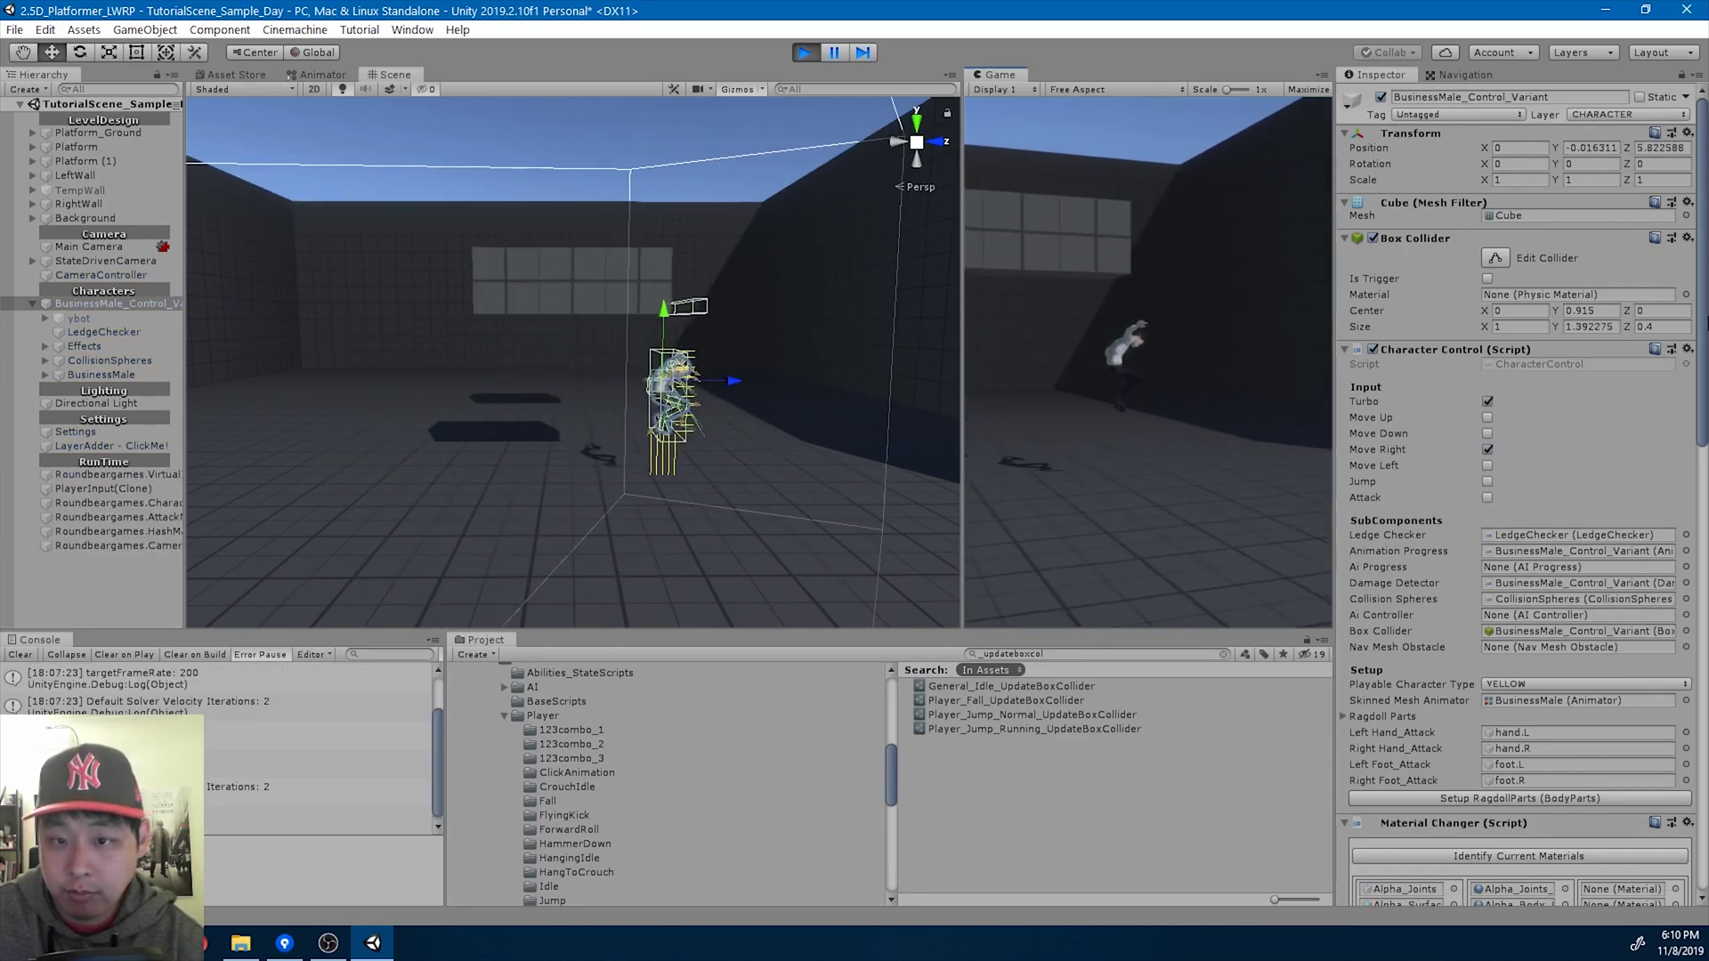
{"action": "key", "text": "shift+a"}
{"action": "key", "text": "space"}
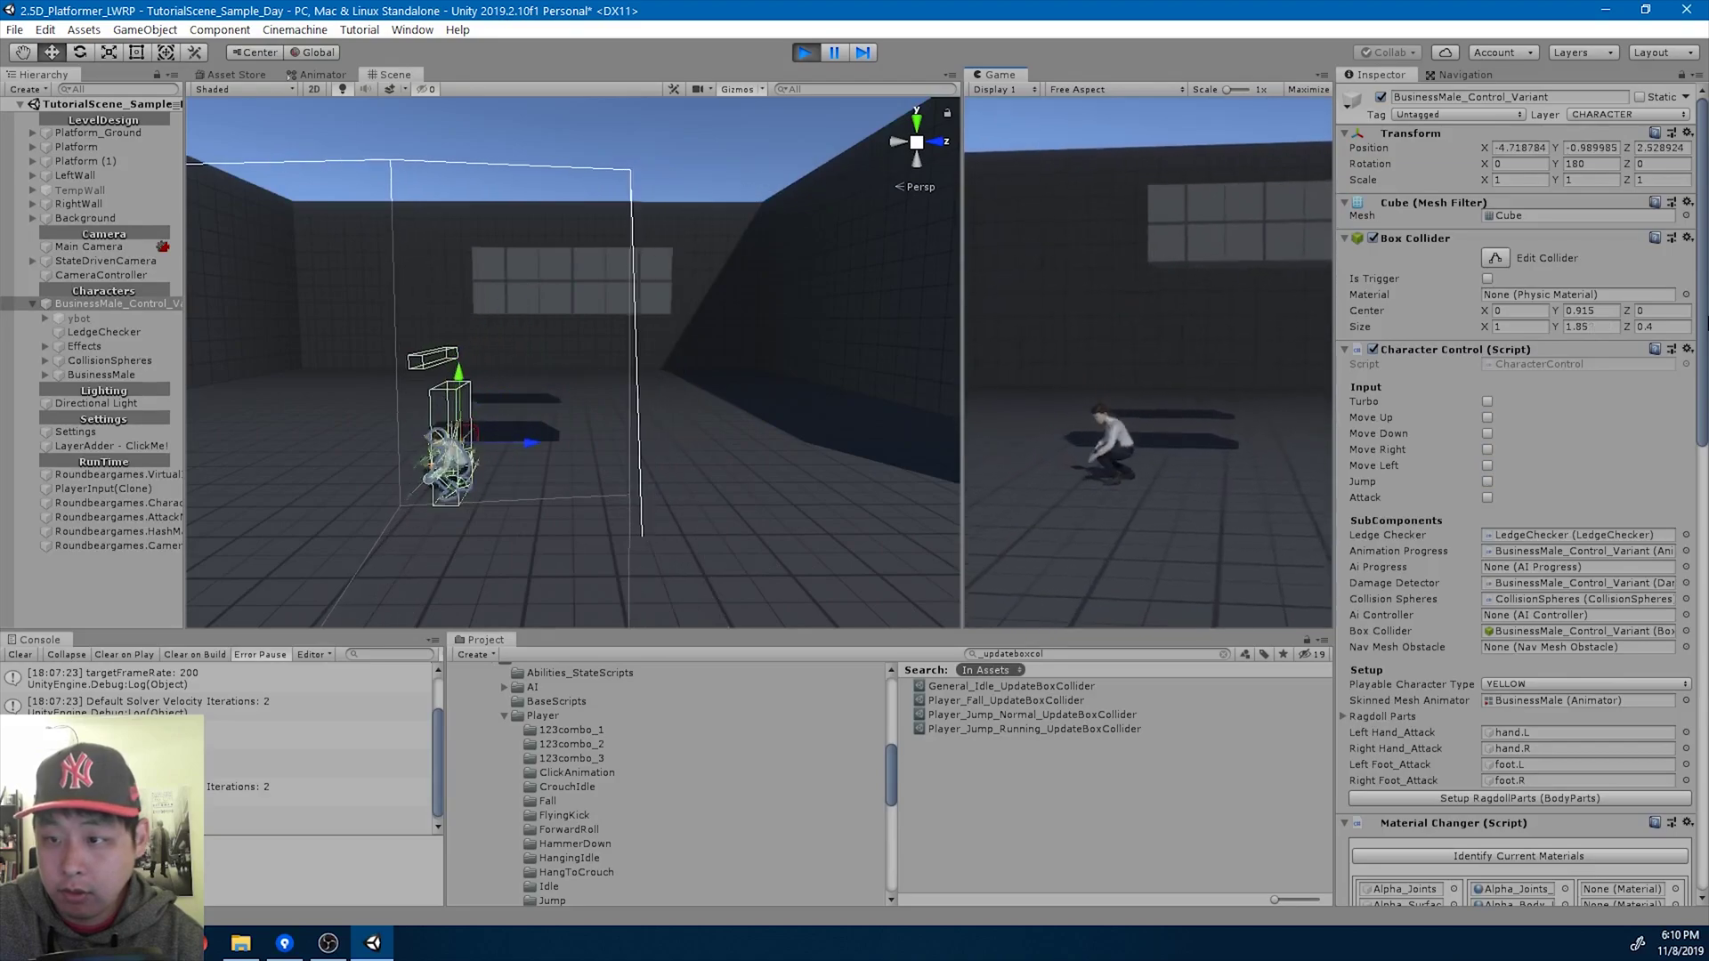
{"action": "key", "text": "shift+d"}
{"action": "key", "text": "space"}
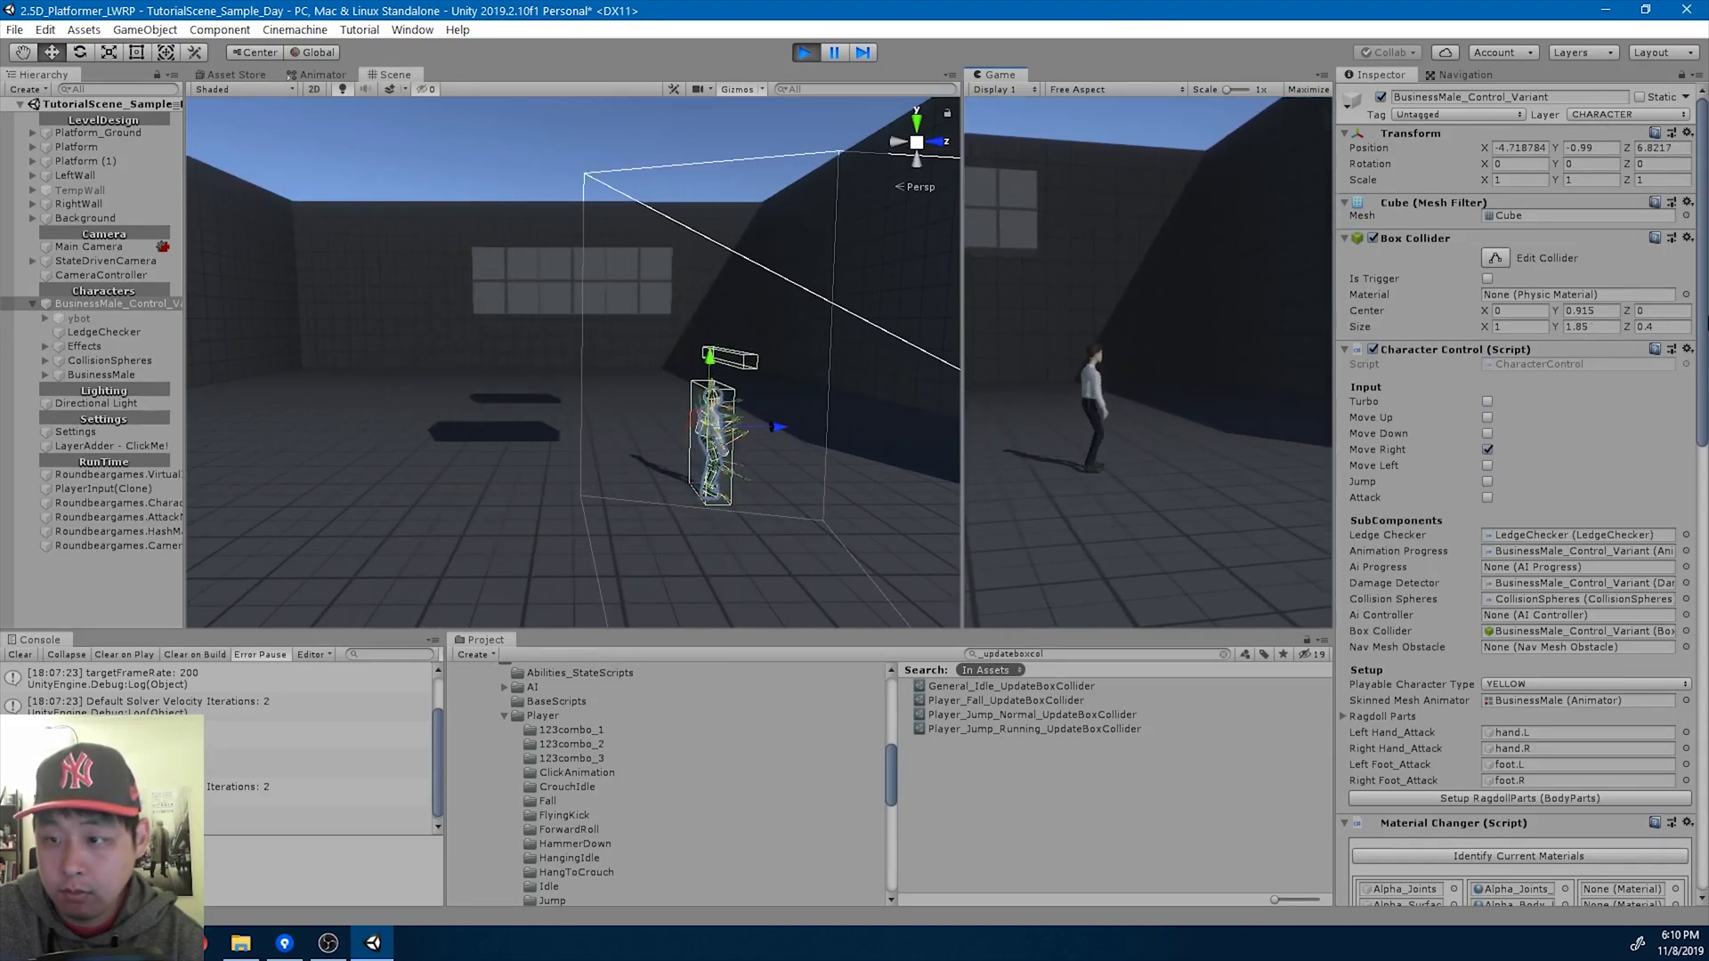
{"action": "key", "text": "shift+a"}
{"action": "key", "text": "space"}
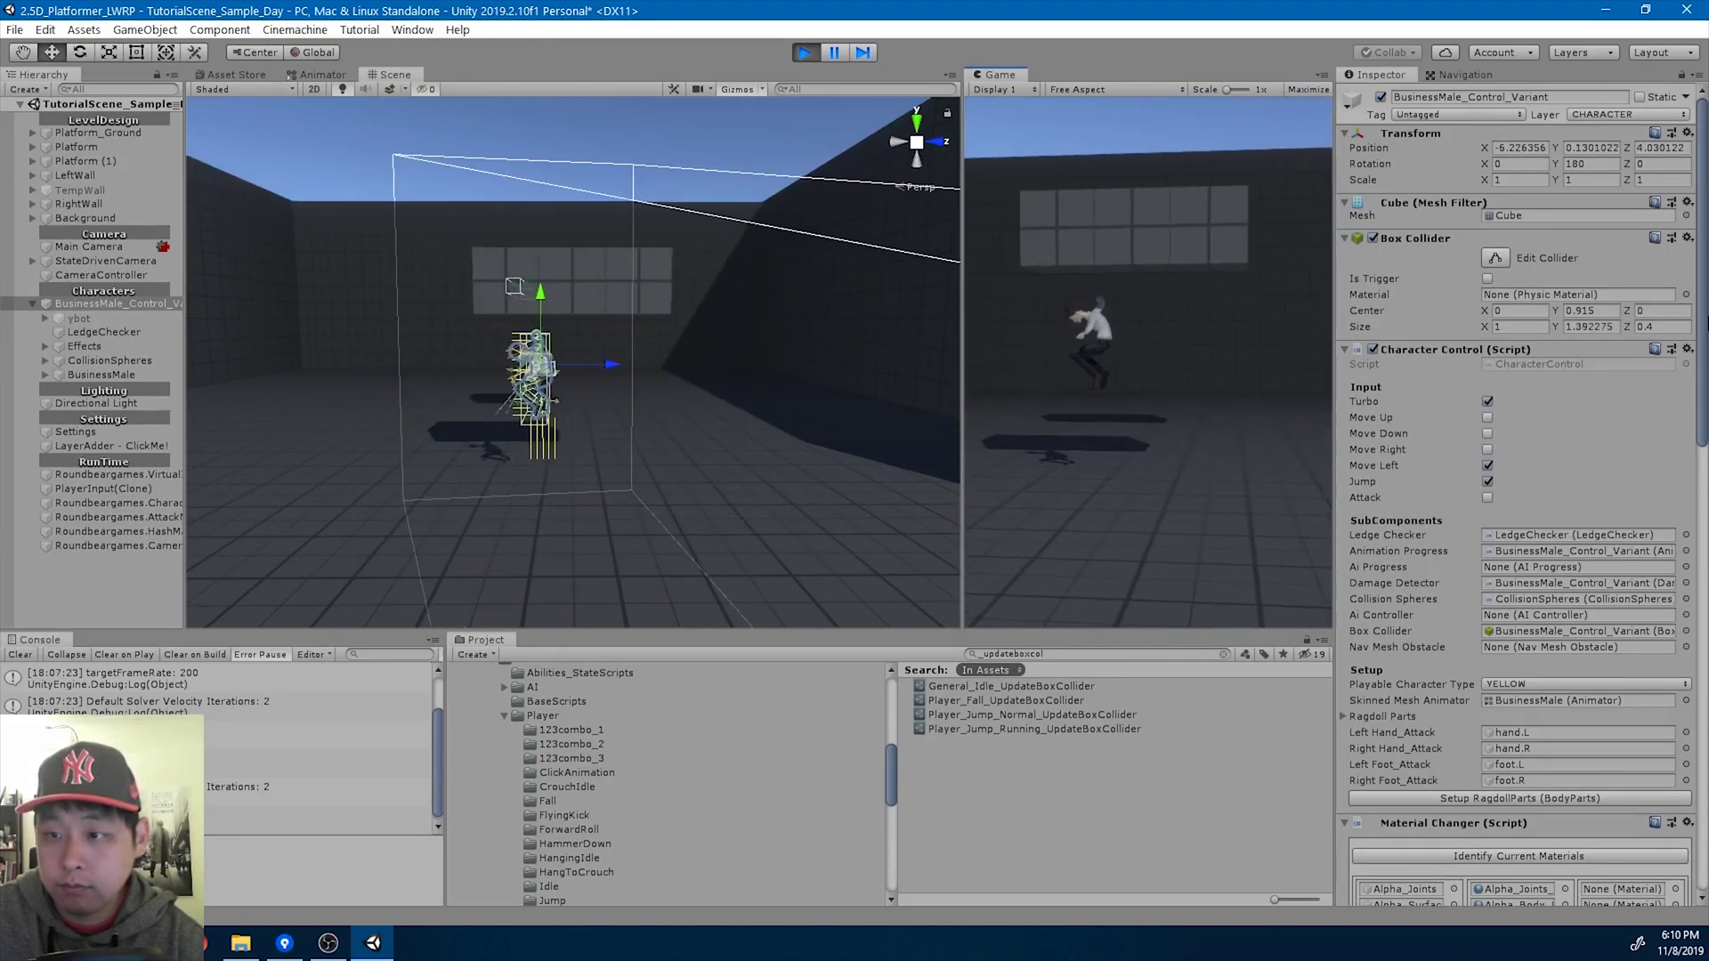
Search the project for "t:jump" and set the Jump Force of the Player_Jump_Running asset to 350.
{"action": "left_click", "coordinate": [1079, 657]}
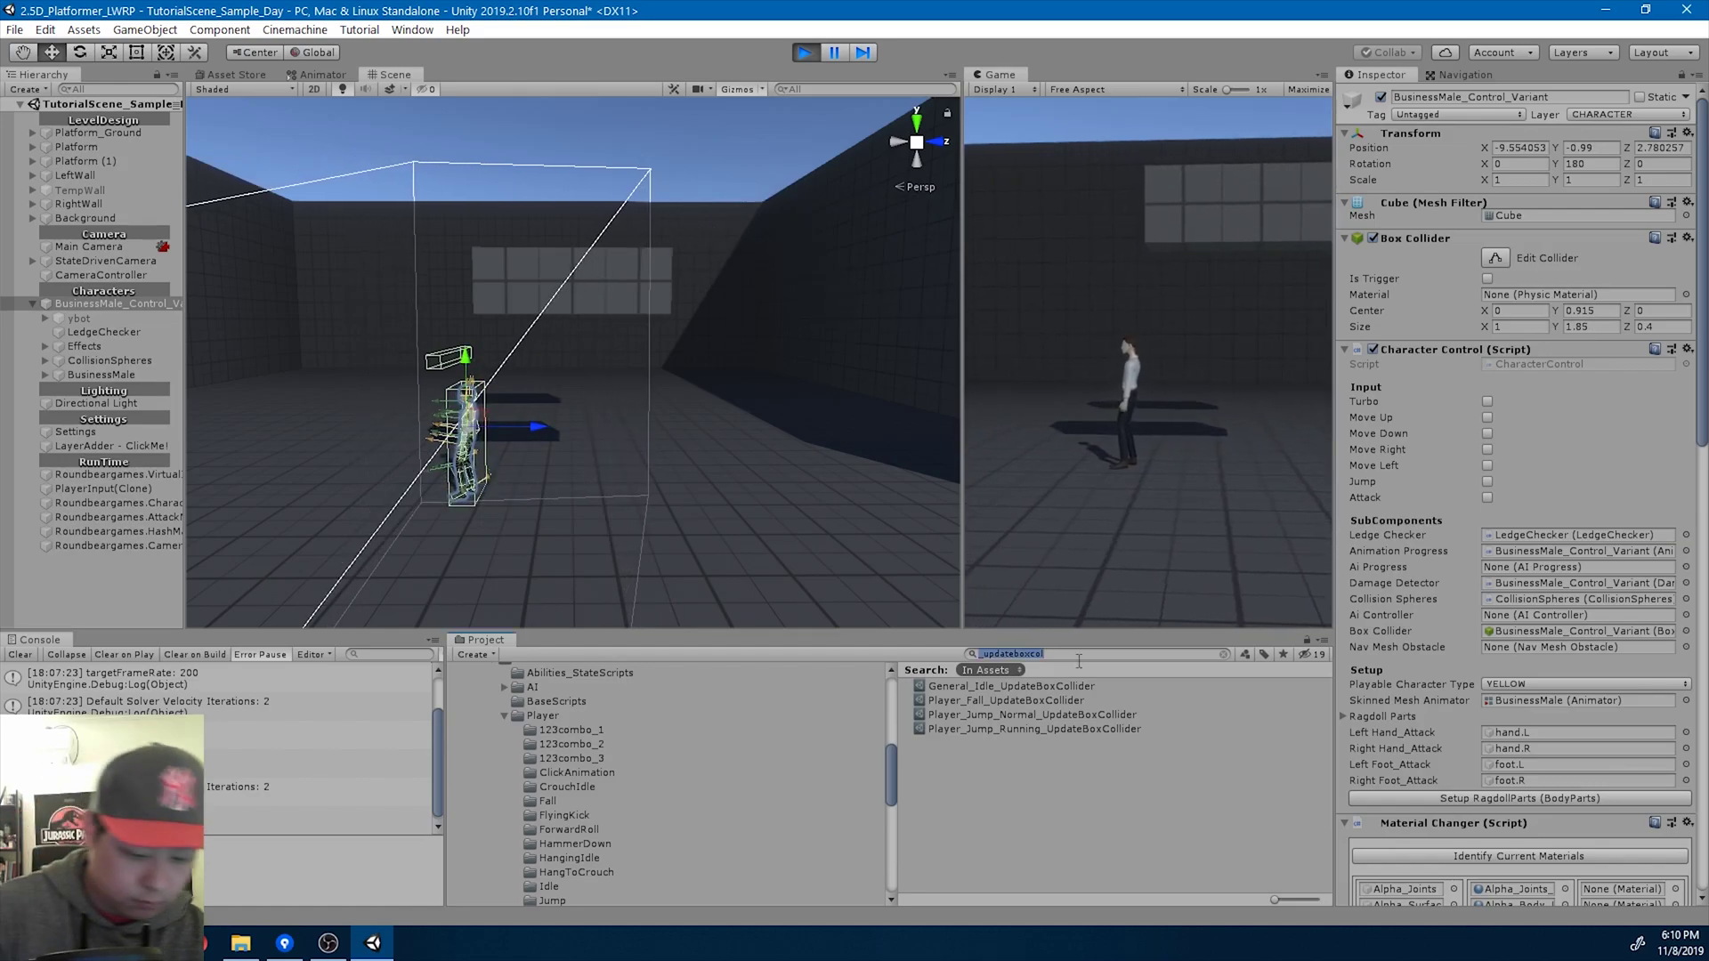
{"action": "type", "text": "t:jump"}
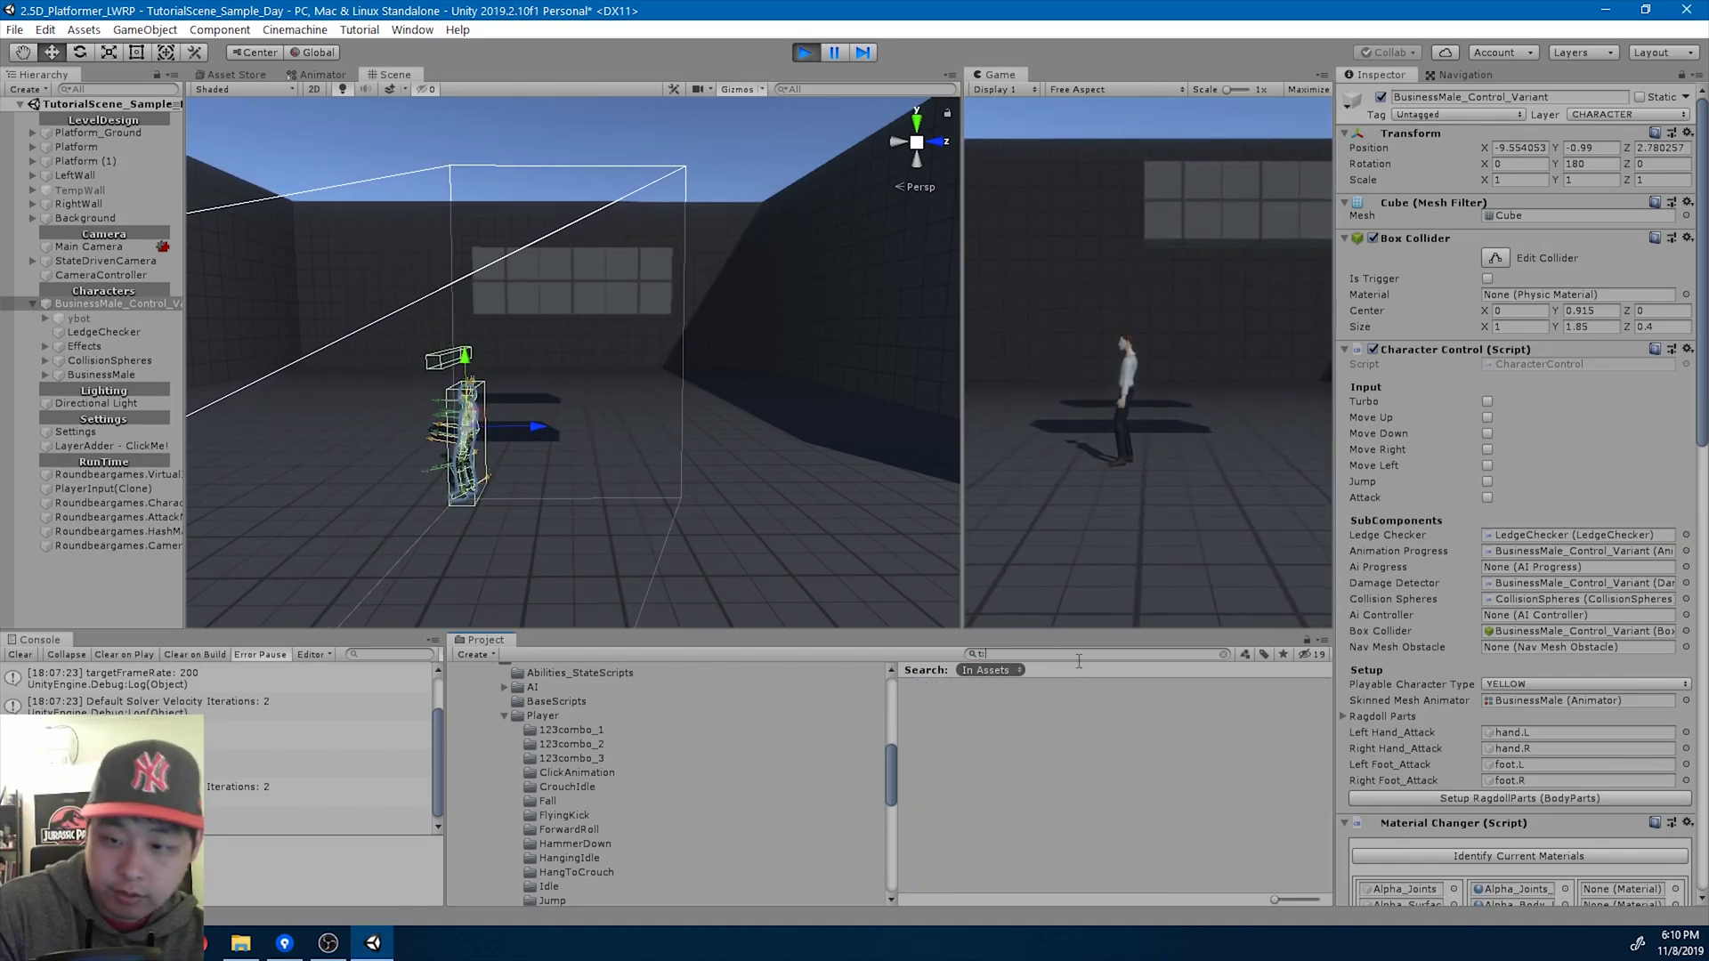
{"action": "key", "text": "Down"}
{"action": "key", "text": "Down"}
{"action": "key", "text": "Down"}
{"action": "key", "text": "Down"}
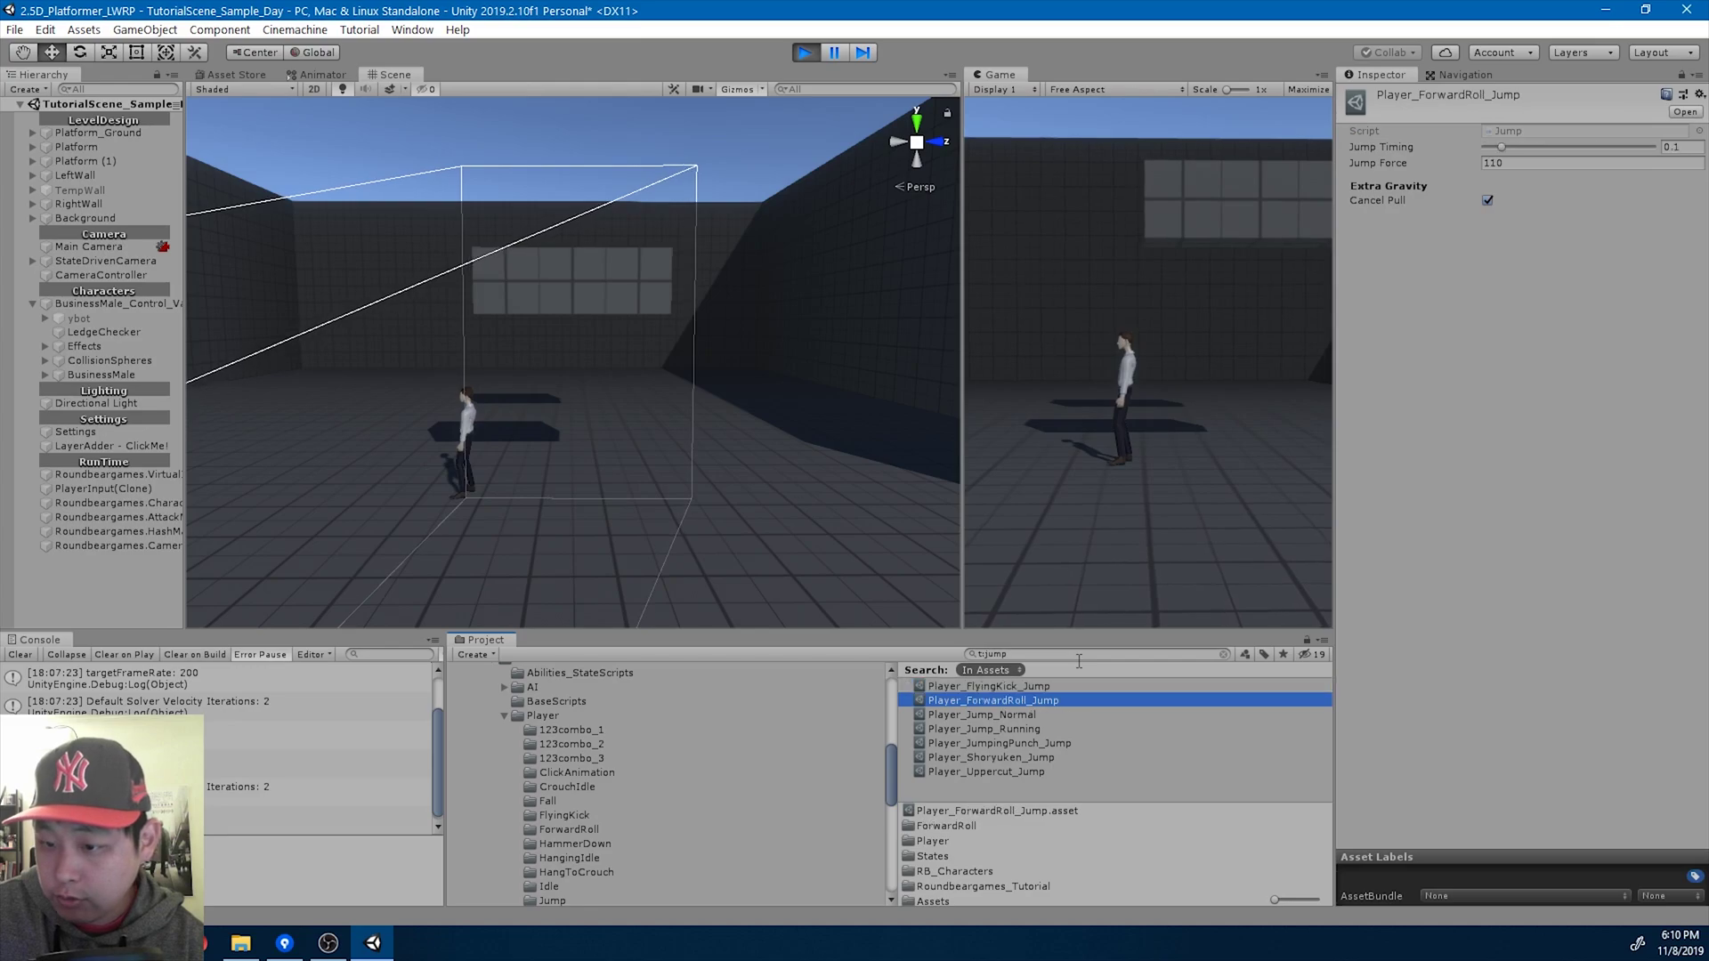
{"action": "left_click", "coordinate": [1527, 162]}
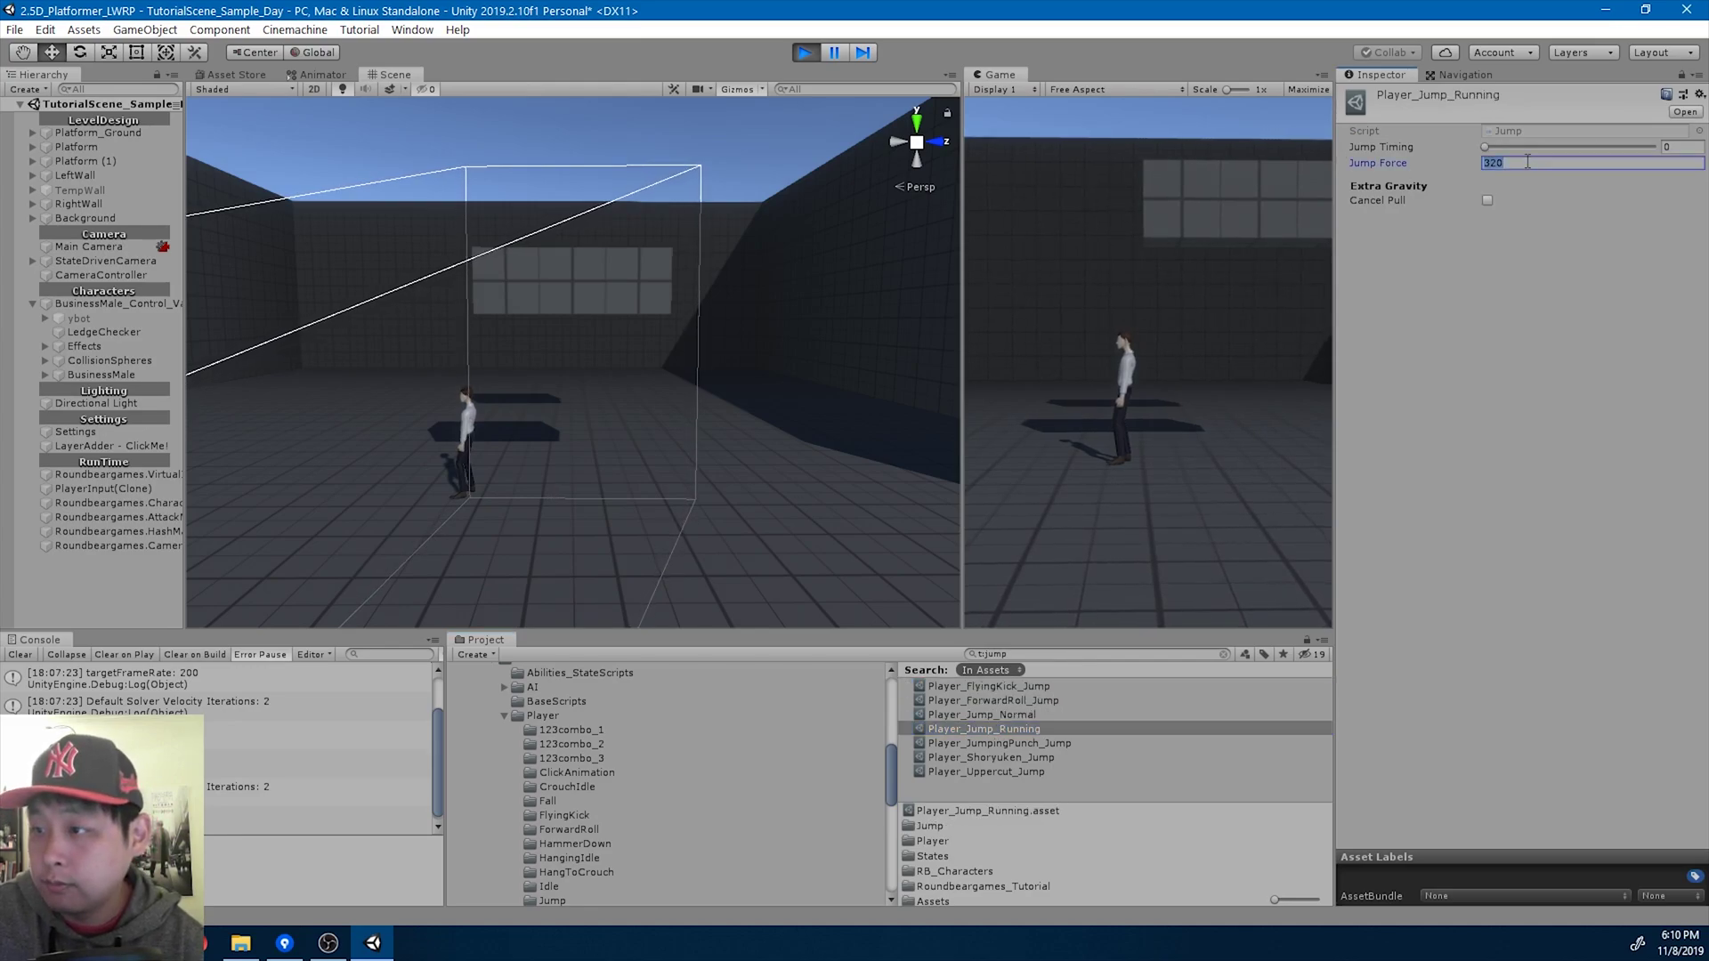
Test the stronger running jump in the running game by moving the character left and jumping.
{"action": "left_click", "coordinate": [1228, 230]}
{"action": "key", "text": "a"}
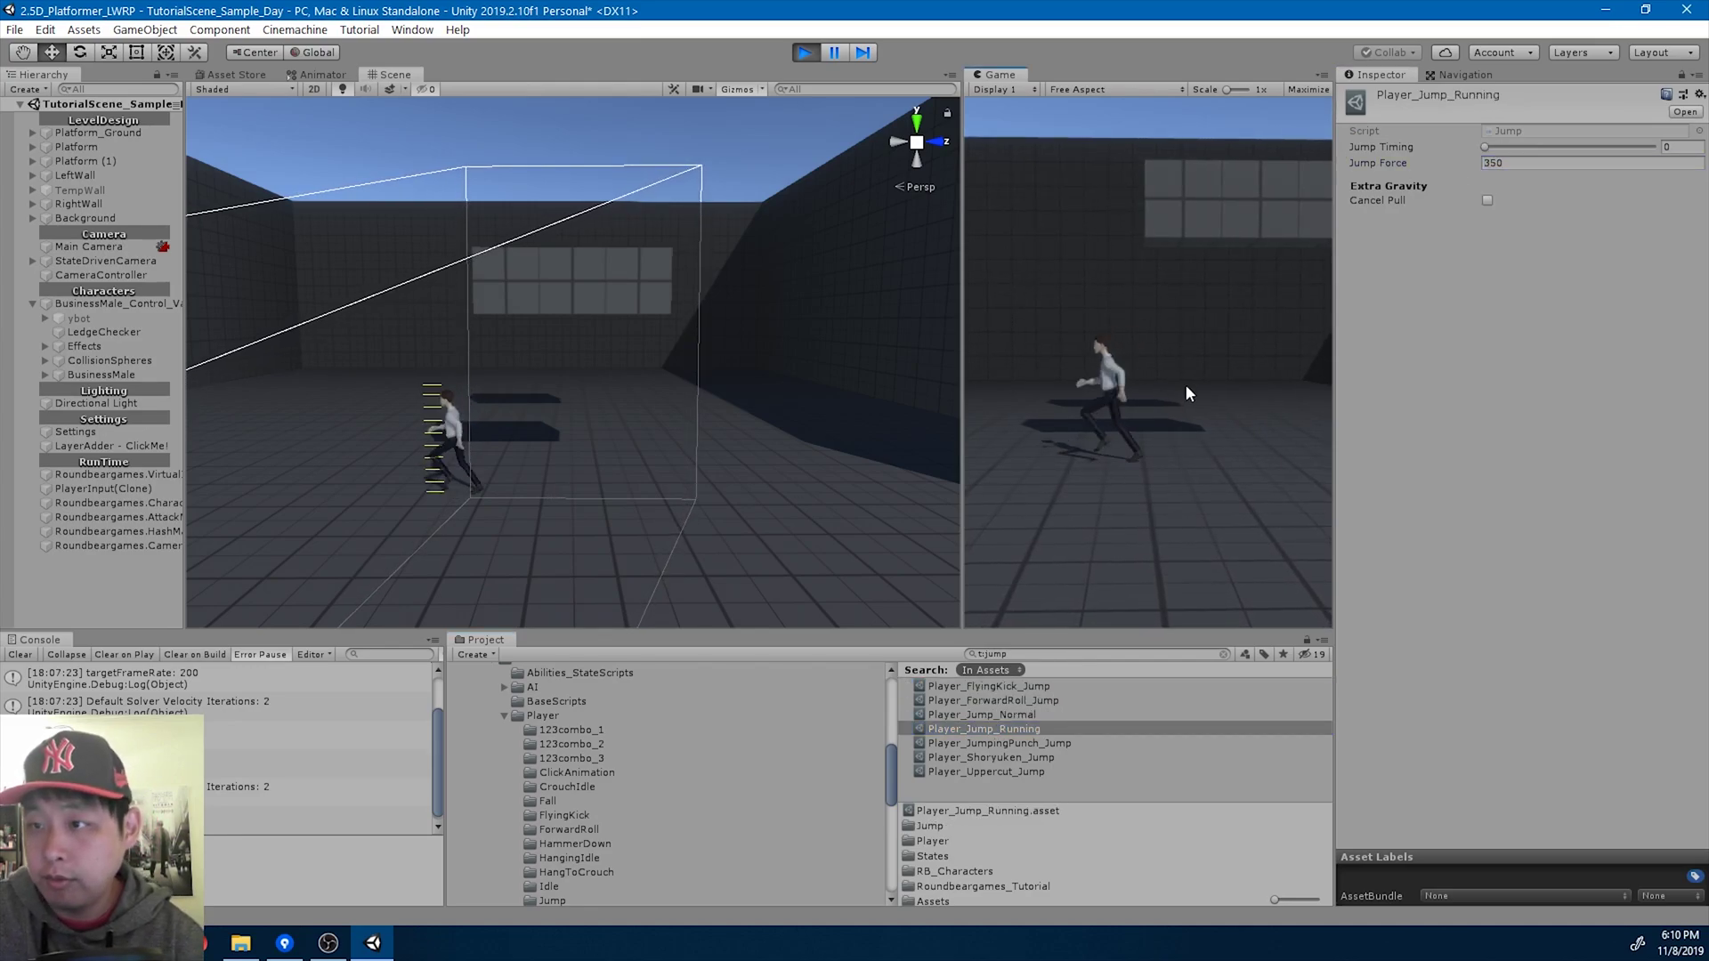
{"action": "key", "text": "space"}
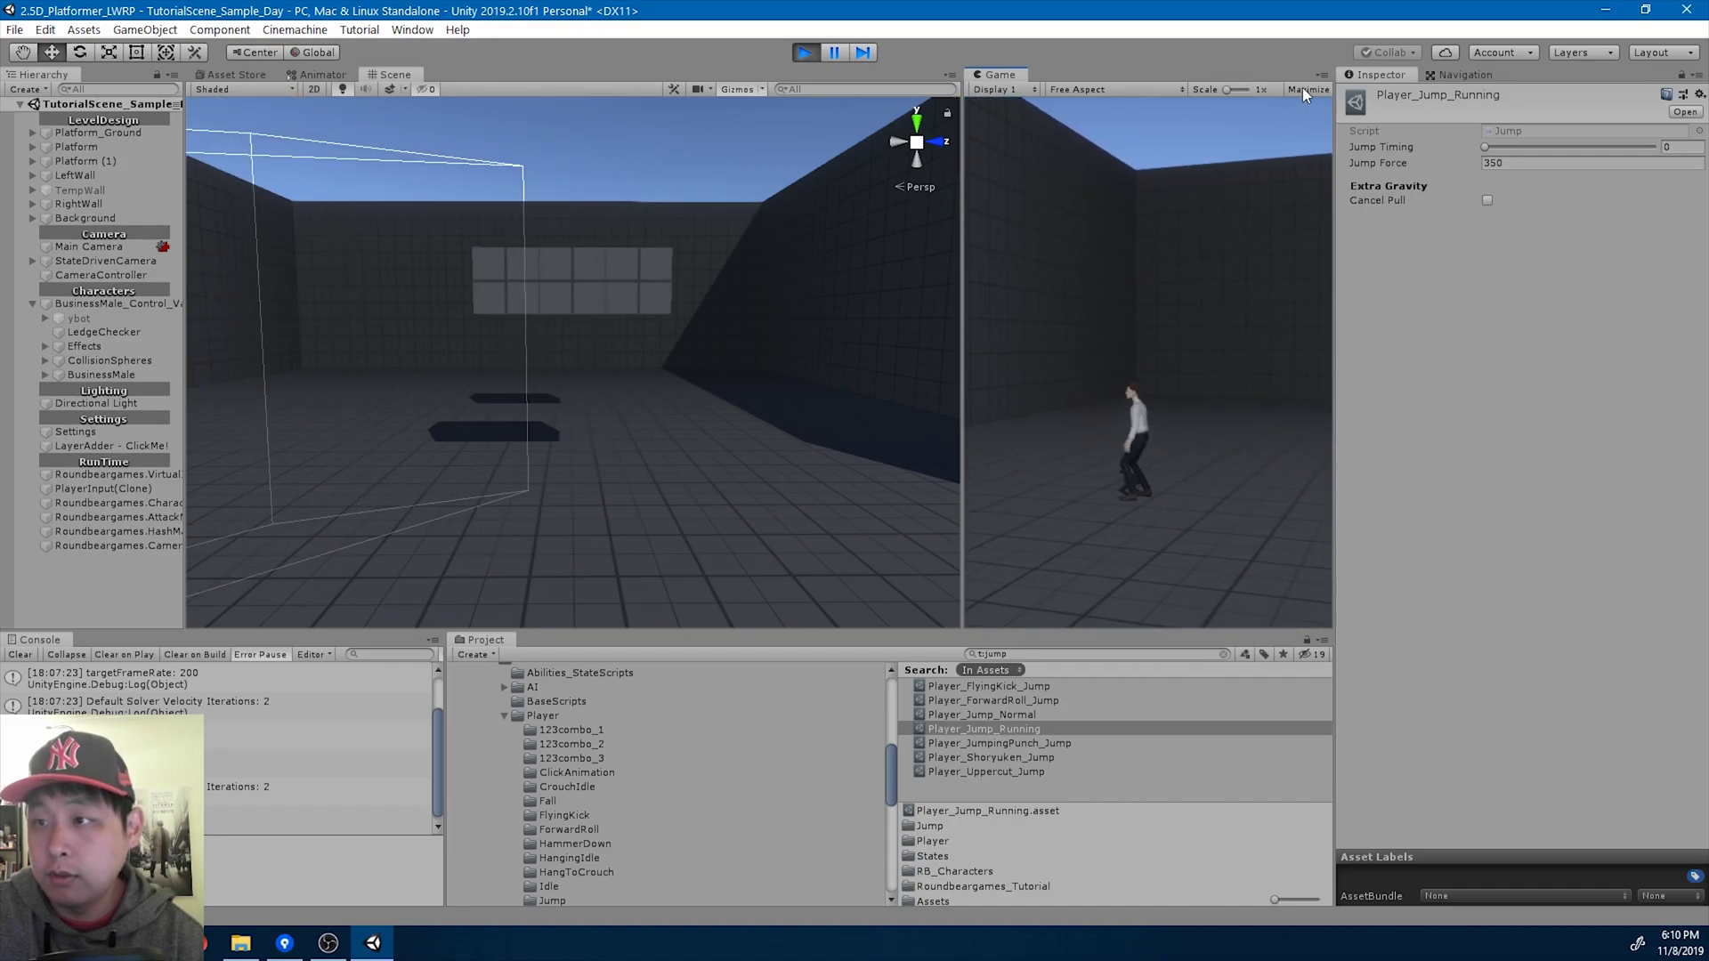
Maximize the Game view for play, test running jumps and climbing onto the floating platform, and stop the game.
{"action": "left_click", "coordinate": [1301, 88]}
{"action": "left_click", "coordinate": [832, 53]}
{"action": "left_click", "coordinate": [833, 54]}
{"action": "key", "text": "d"}
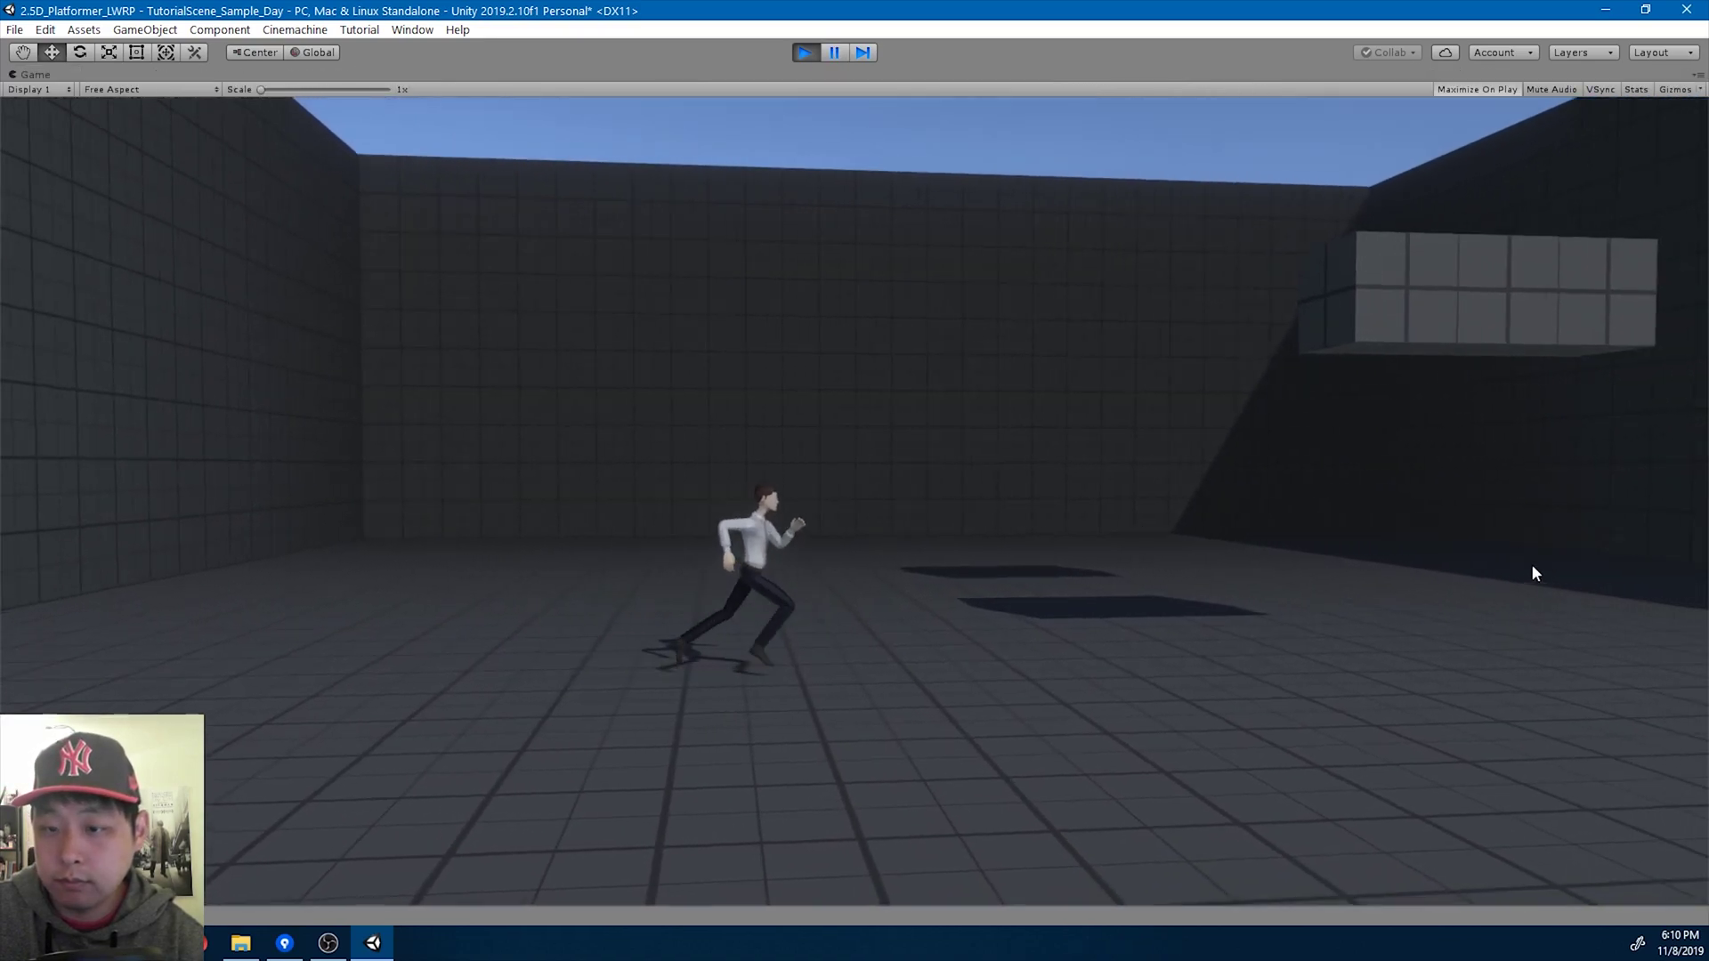
{"action": "key", "text": "space"}
{"action": "key", "text": "w"}
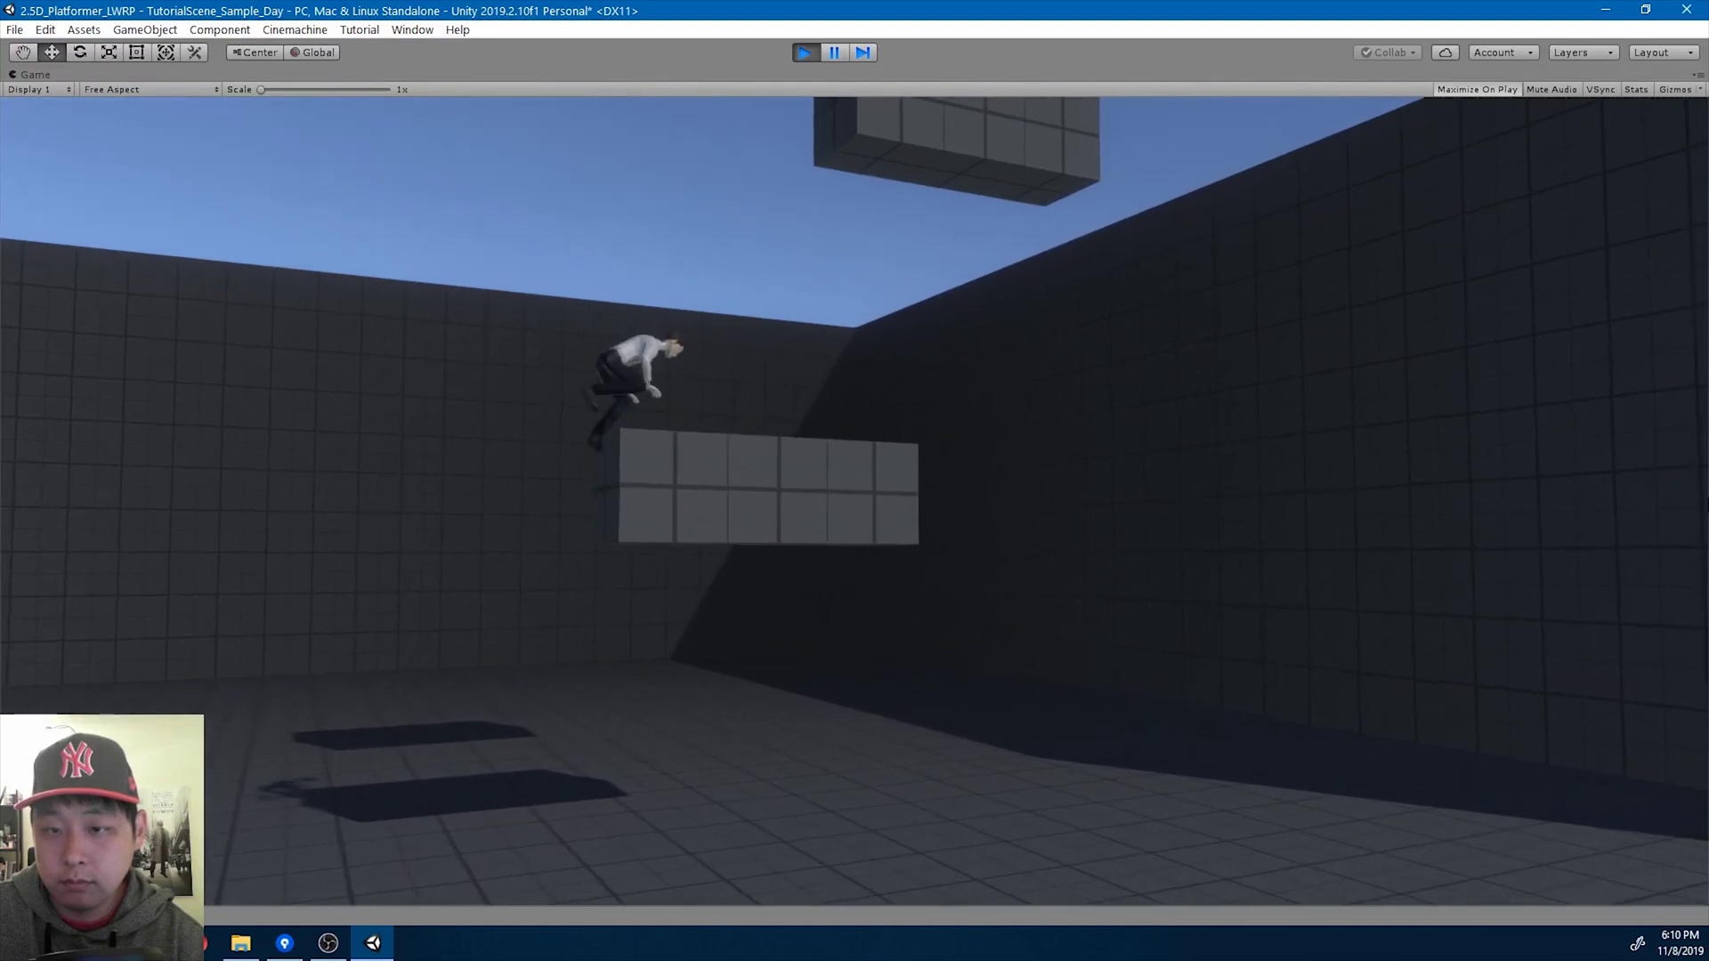
{"action": "key", "text": "d"}
{"action": "key", "text": "a"}
{"action": "key", "text": "space"}
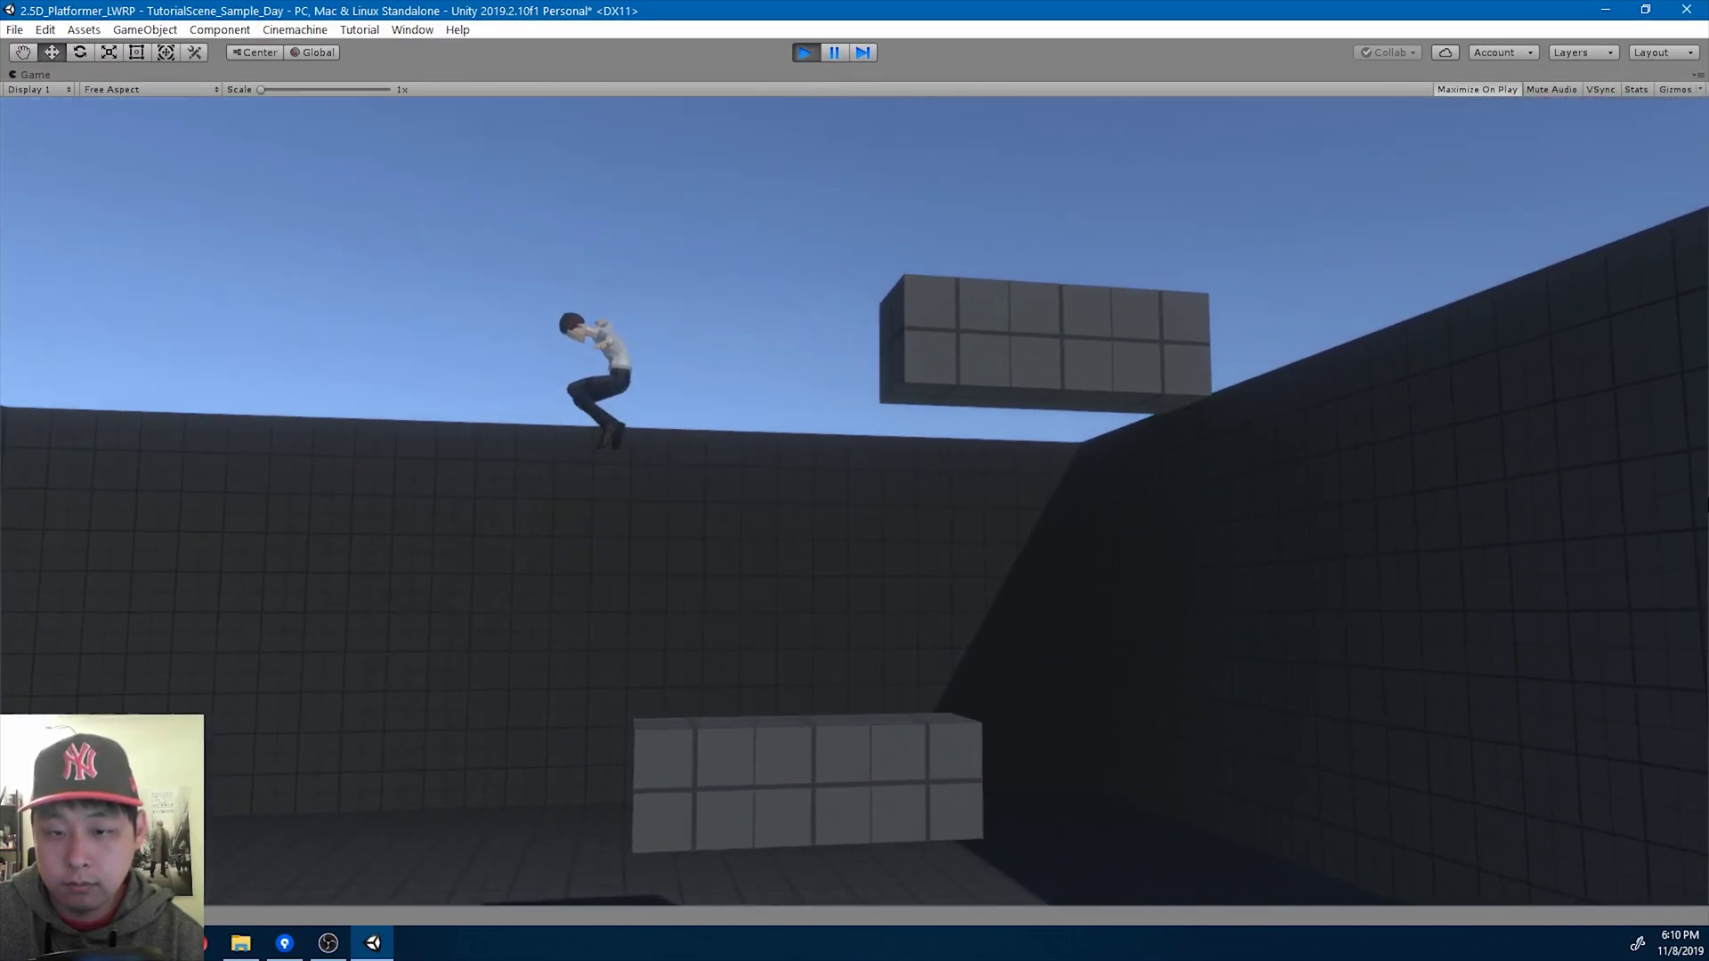
{"action": "key", "text": "d"}
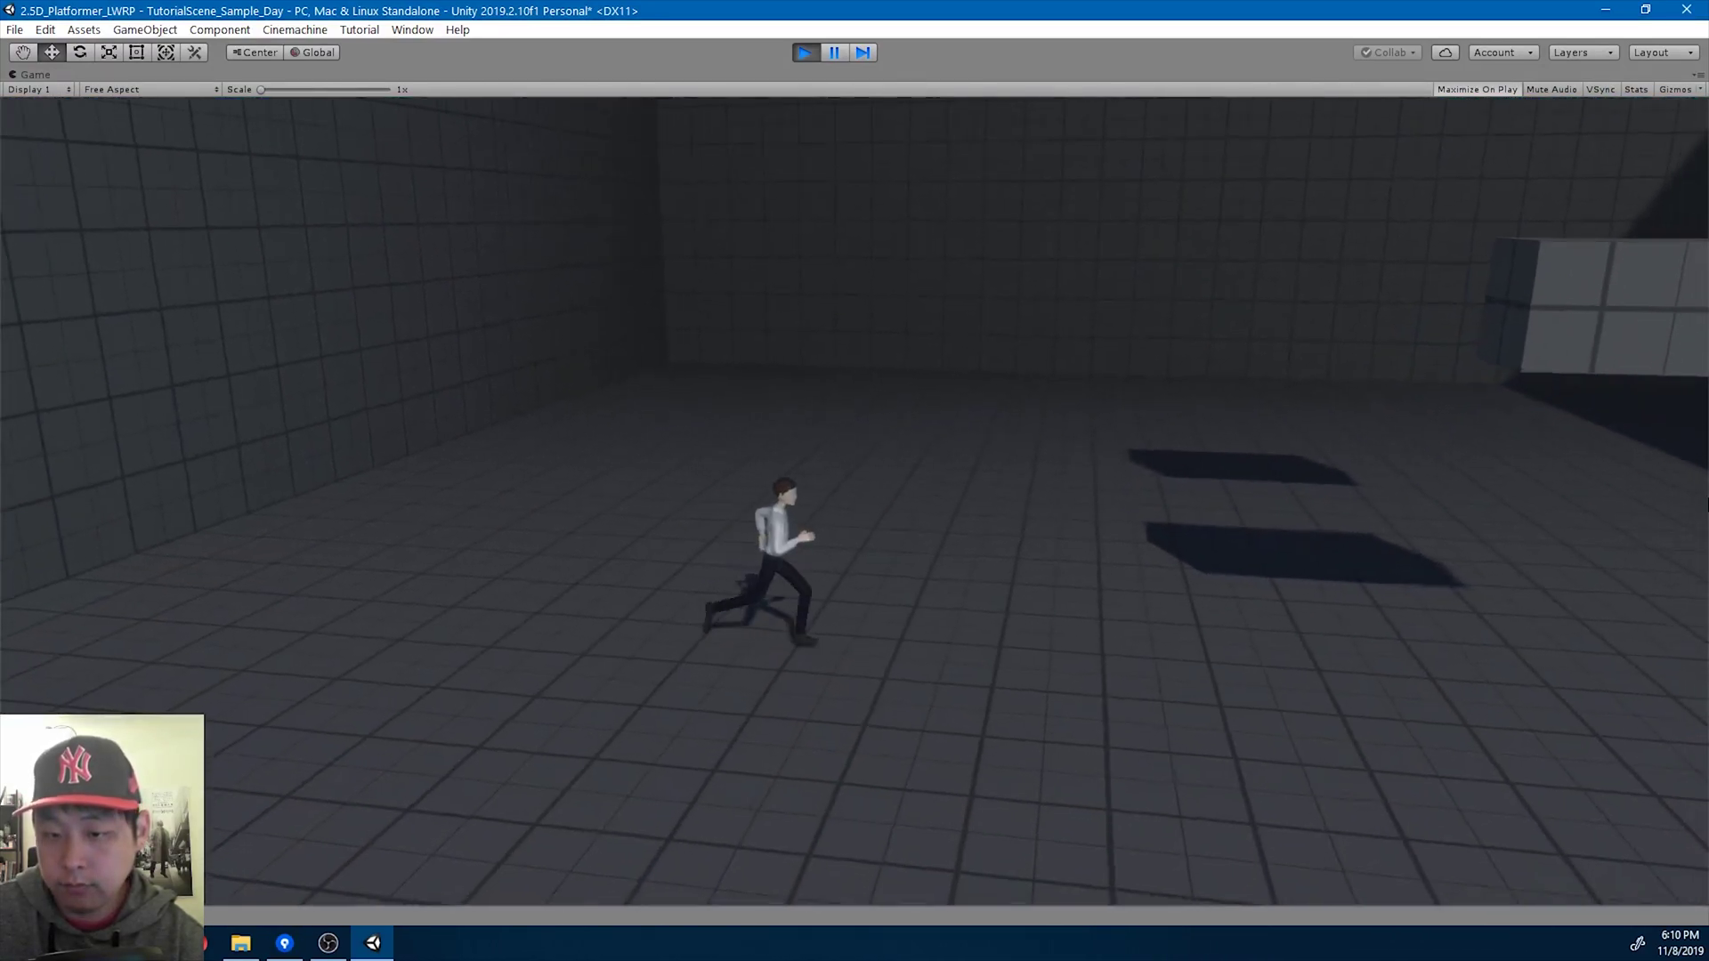
{"action": "key", "text": "space"}
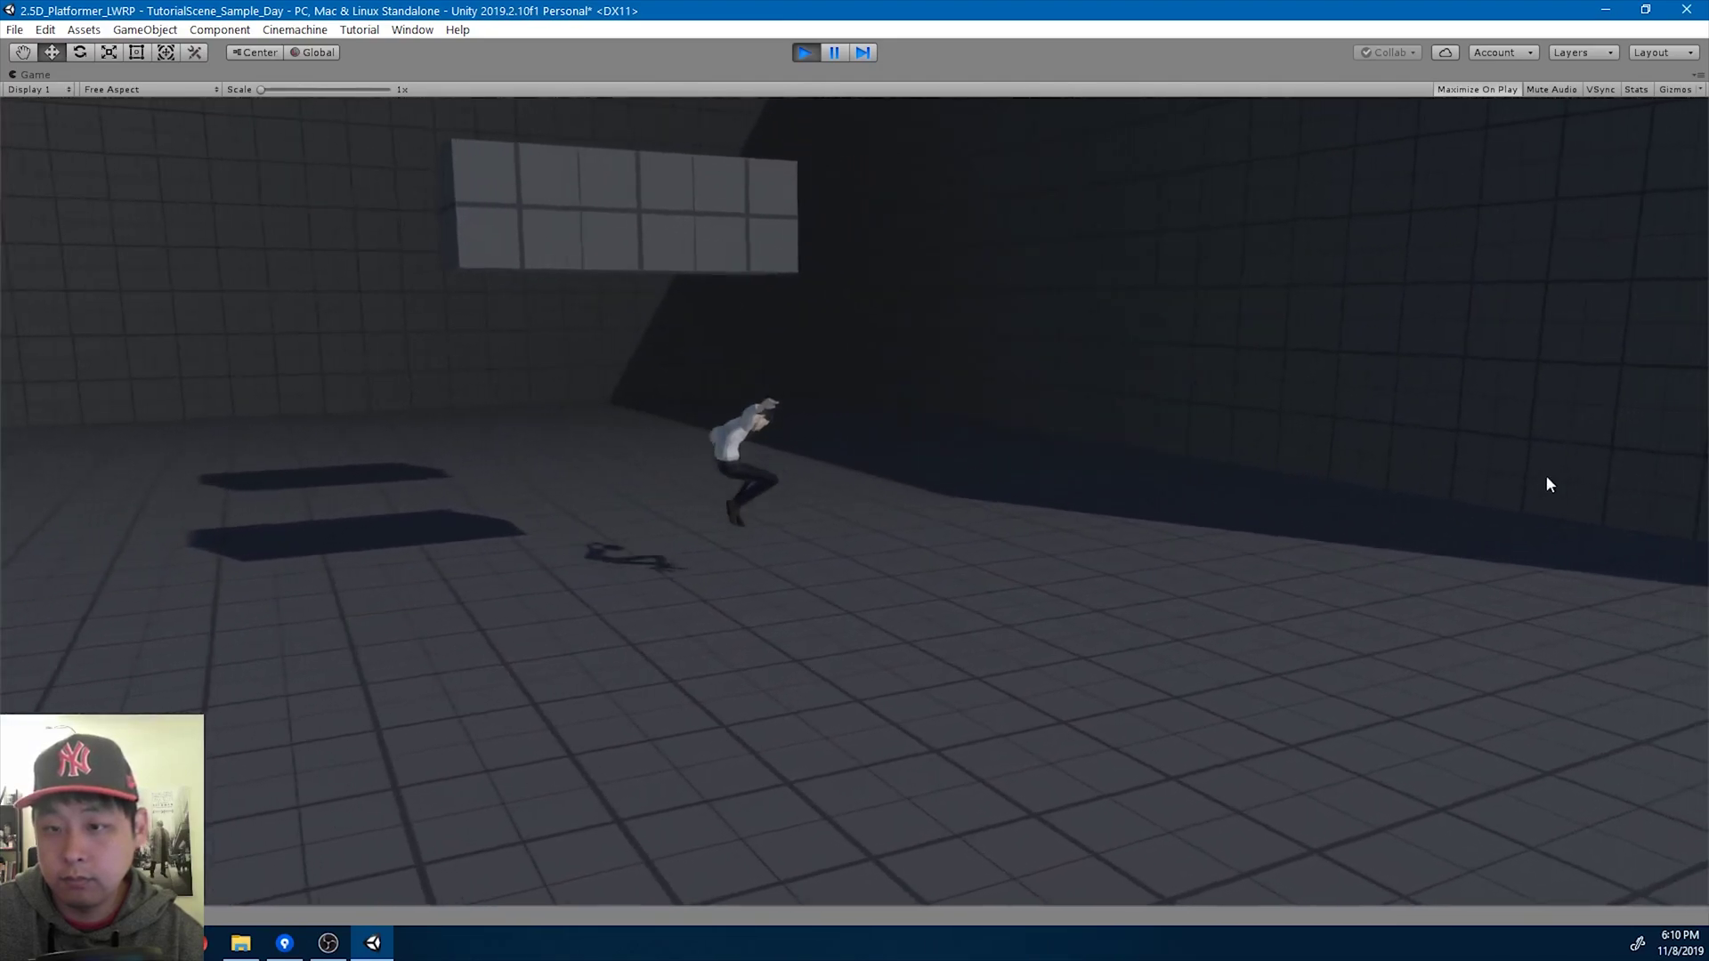
{"action": "left_click", "coordinate": [804, 53]}
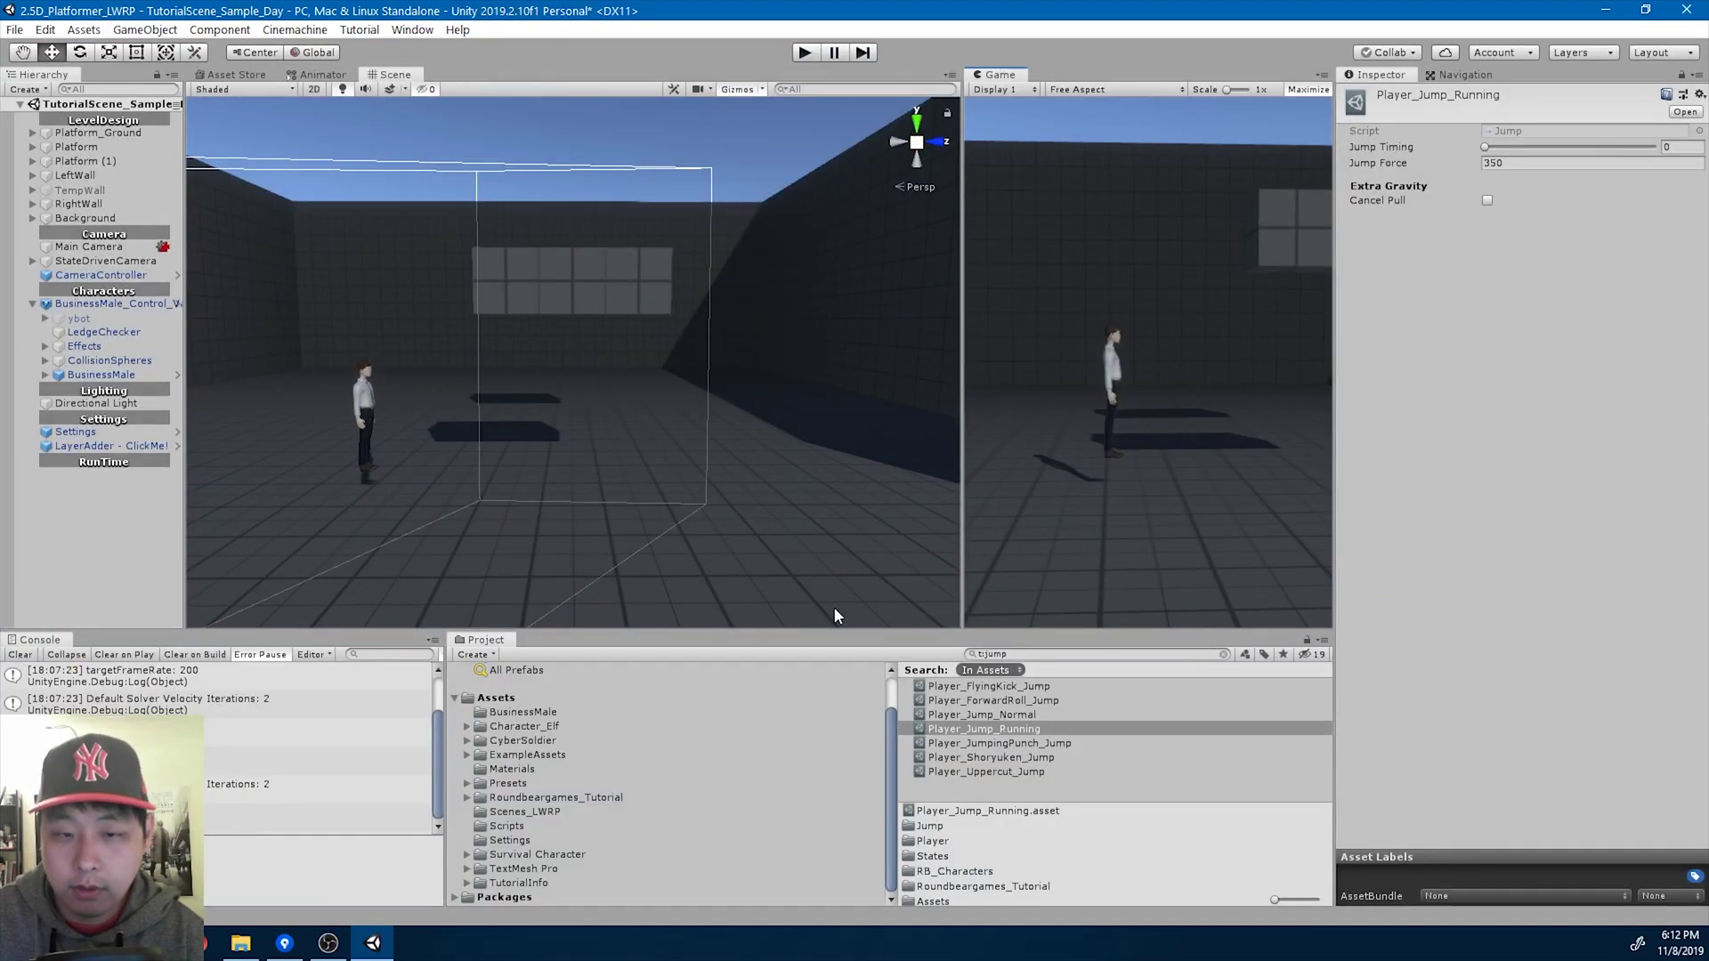
Move BusinessMale_Control_Variant onto the lower floating platform, at about Y 3.15 and Z 4.59.
{"action": "left_click", "coordinate": [164, 304]}
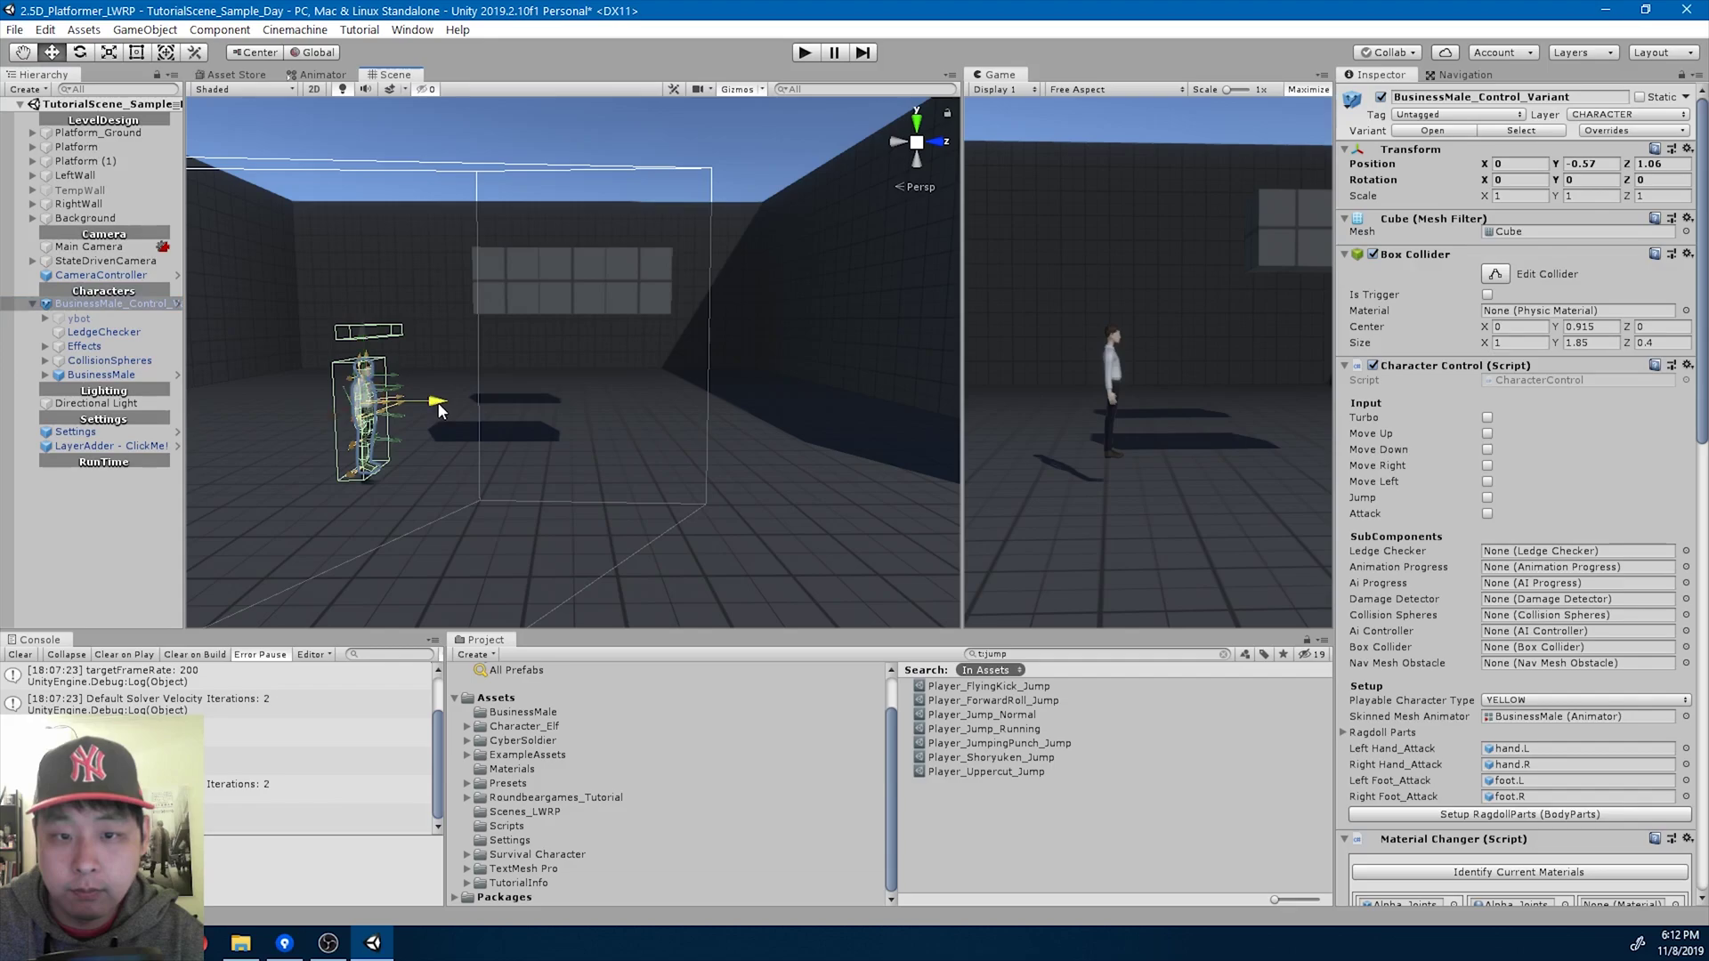
{"action": "left_click_drag", "start_coordinate": [438, 403], "coordinate": [709, 403]}
{"action": "left_click_drag", "start_coordinate": [657, 342], "coordinate": [648, 113]}
{"action": "left_click_drag", "start_coordinate": [711, 168], "coordinate": [650, 171]}
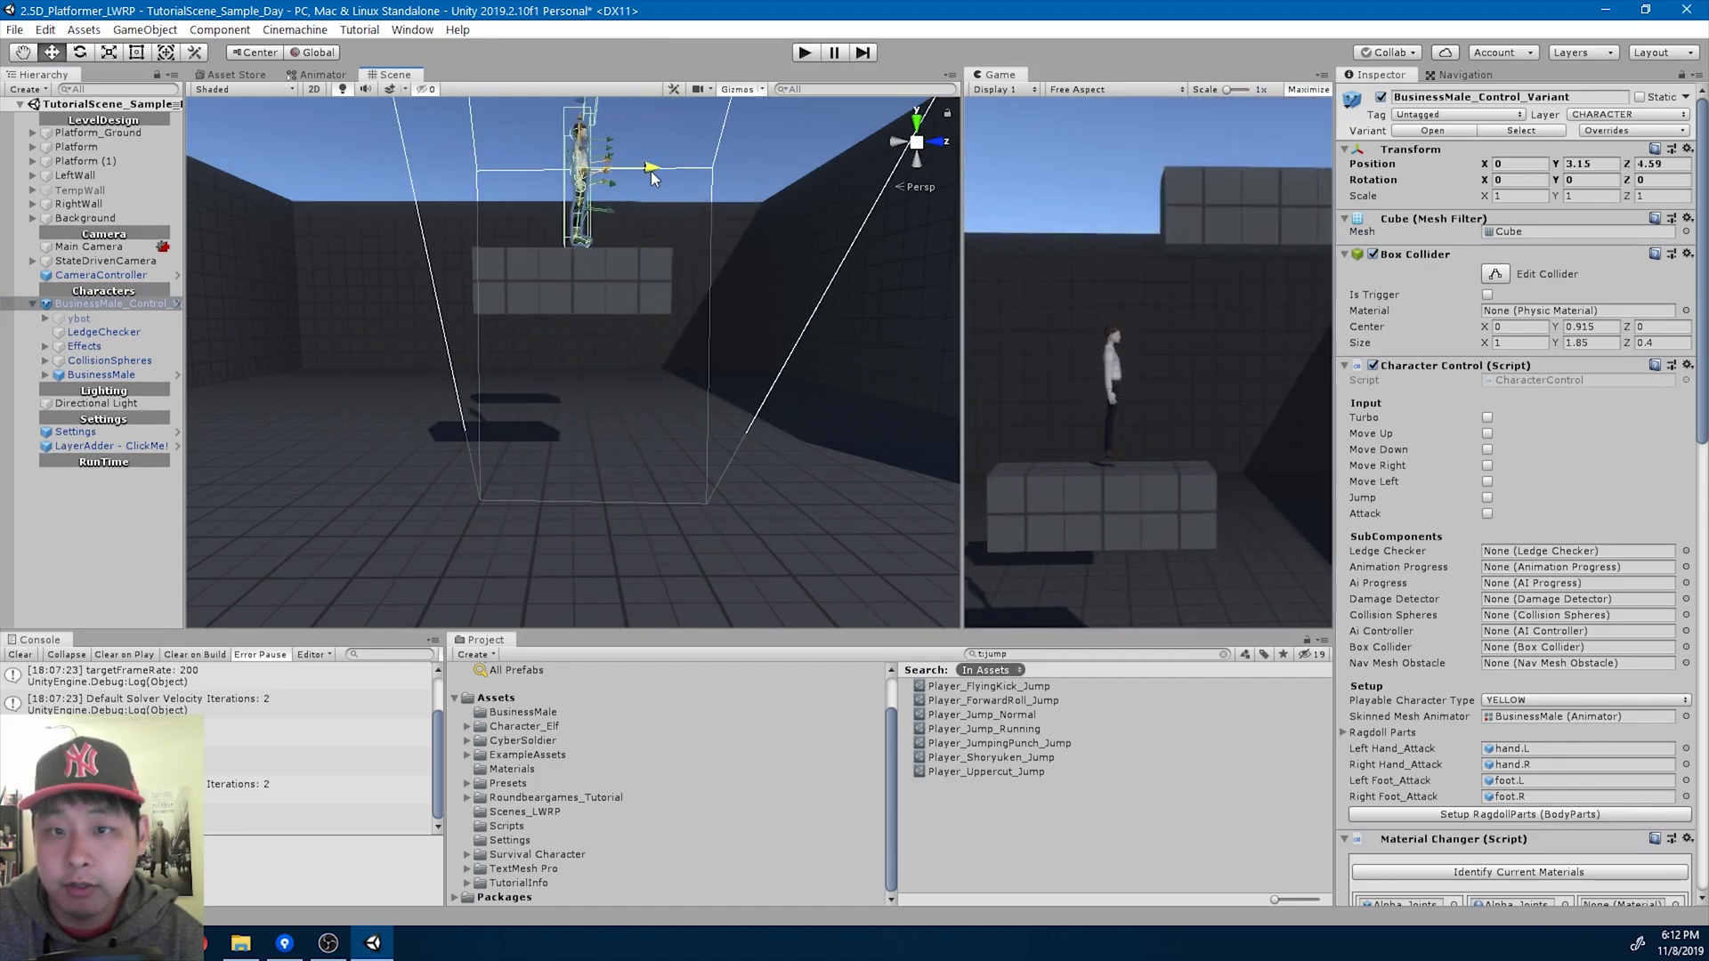
Play-test the character from the platform, restarting play once, running off the edge and making running jumps in both directions.
{"action": "left_click", "coordinate": [804, 52]}
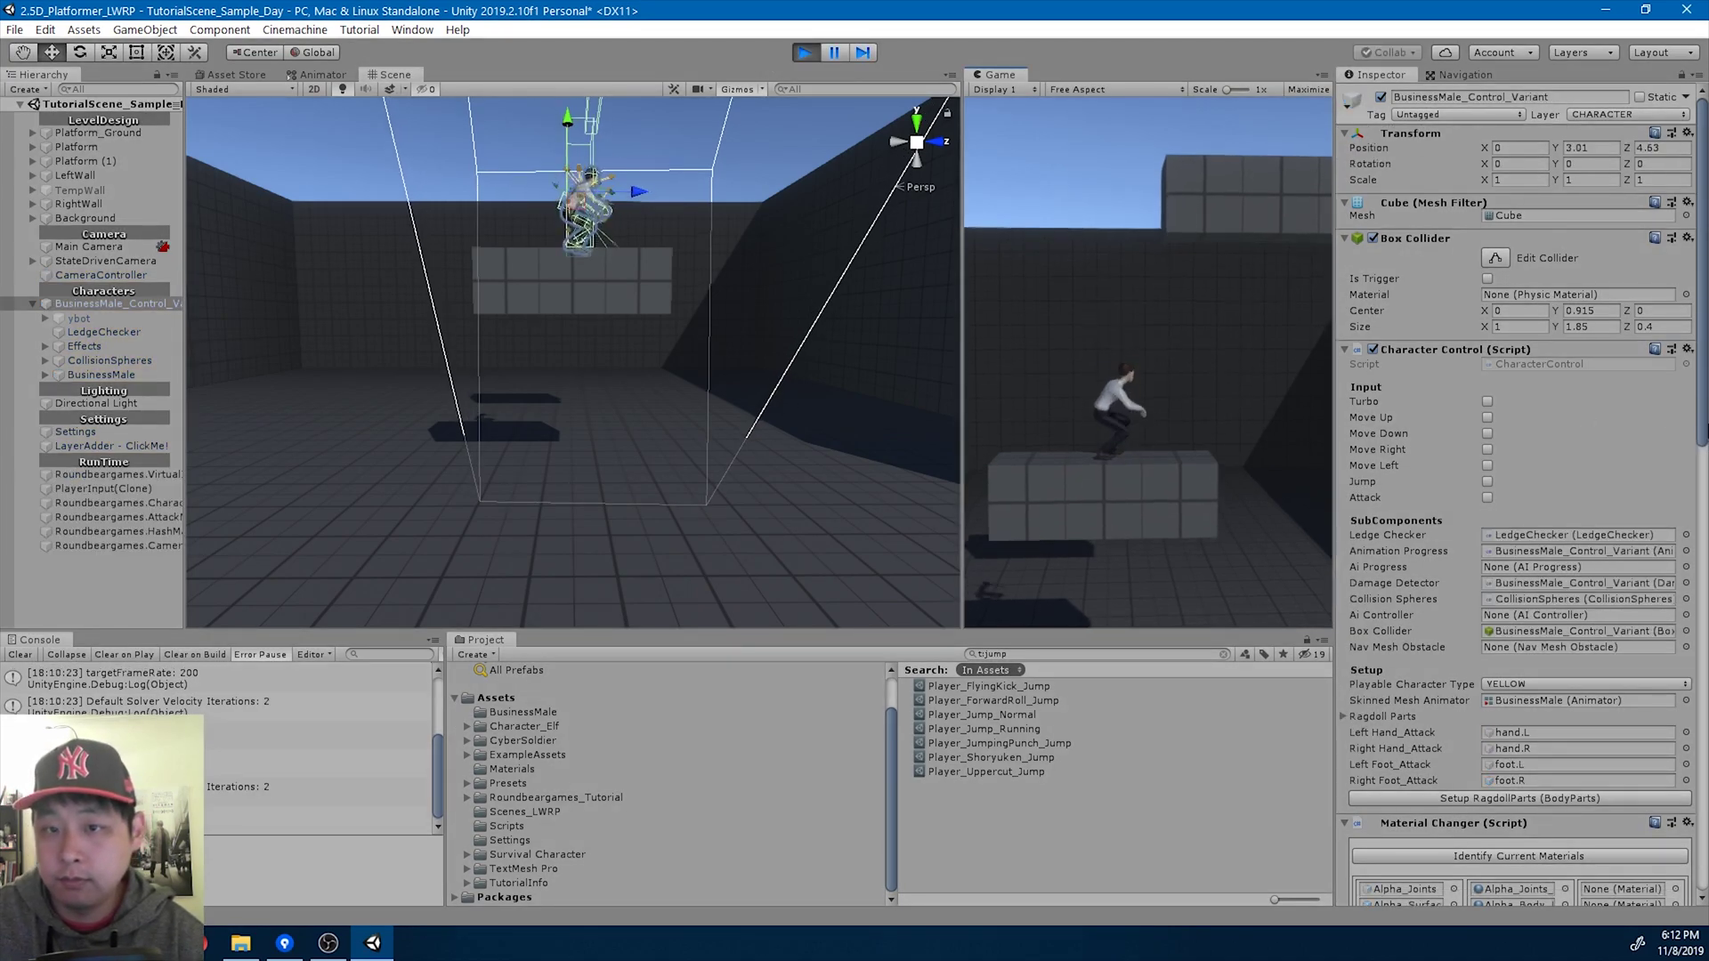
{"action": "key", "text": "d"}
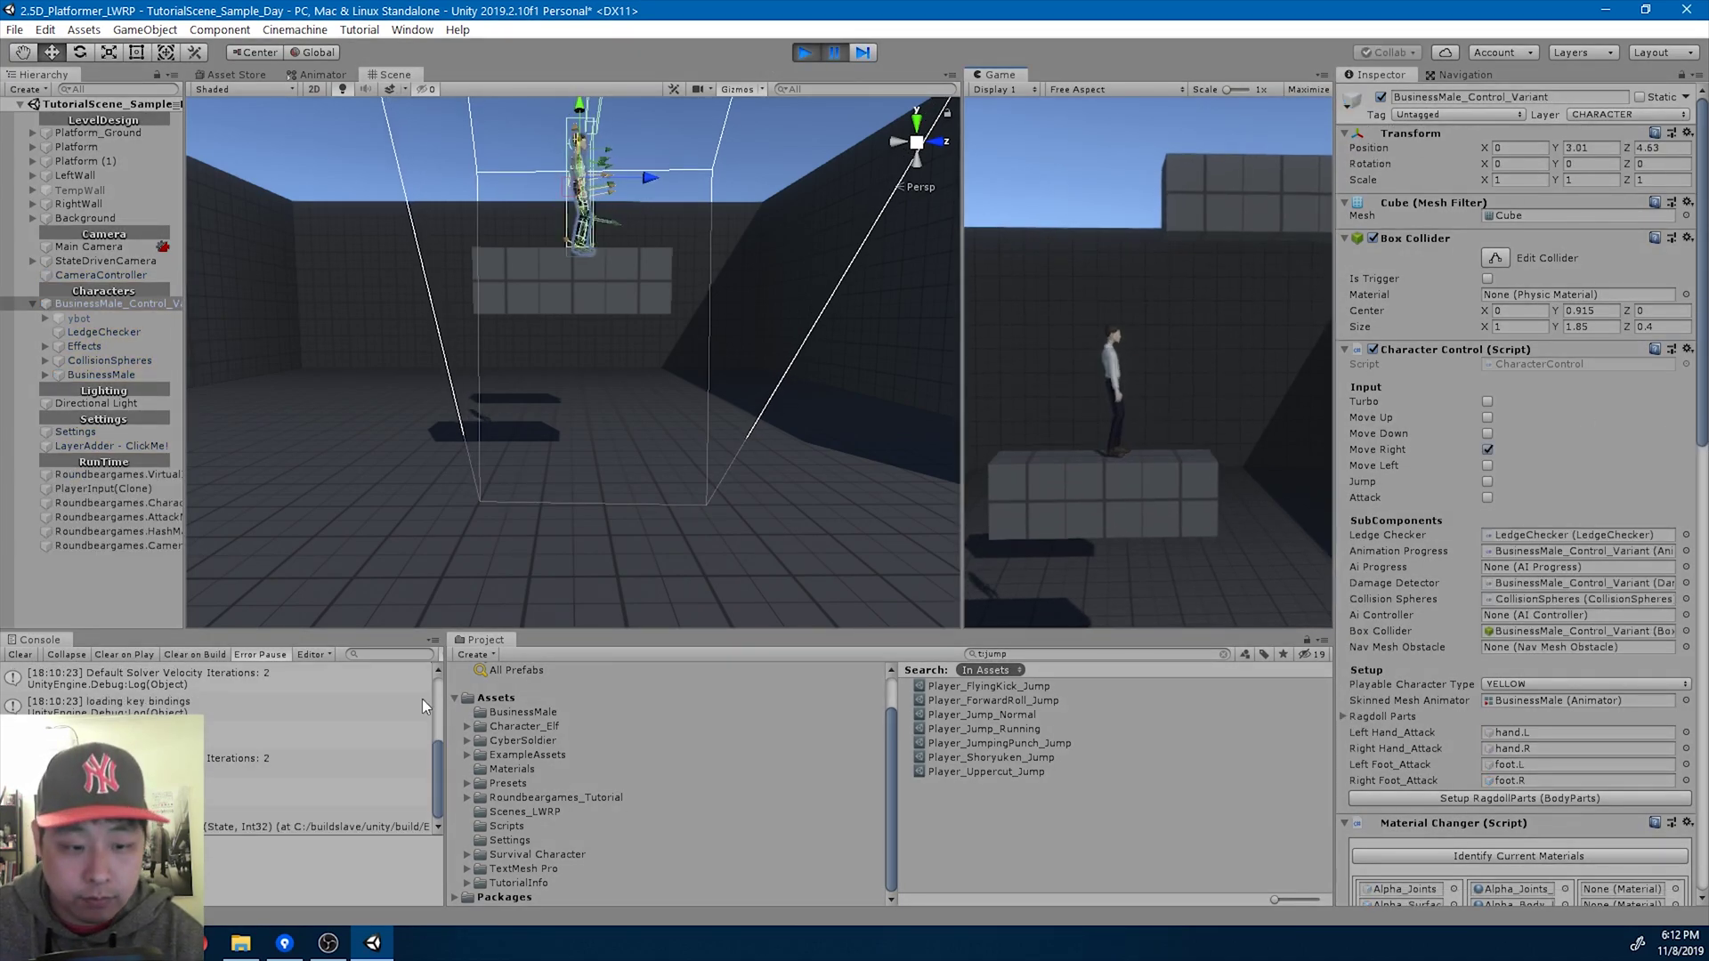
{"action": "left_click", "coordinate": [806, 54]}
{"action": "left_click", "coordinate": [806, 53]}
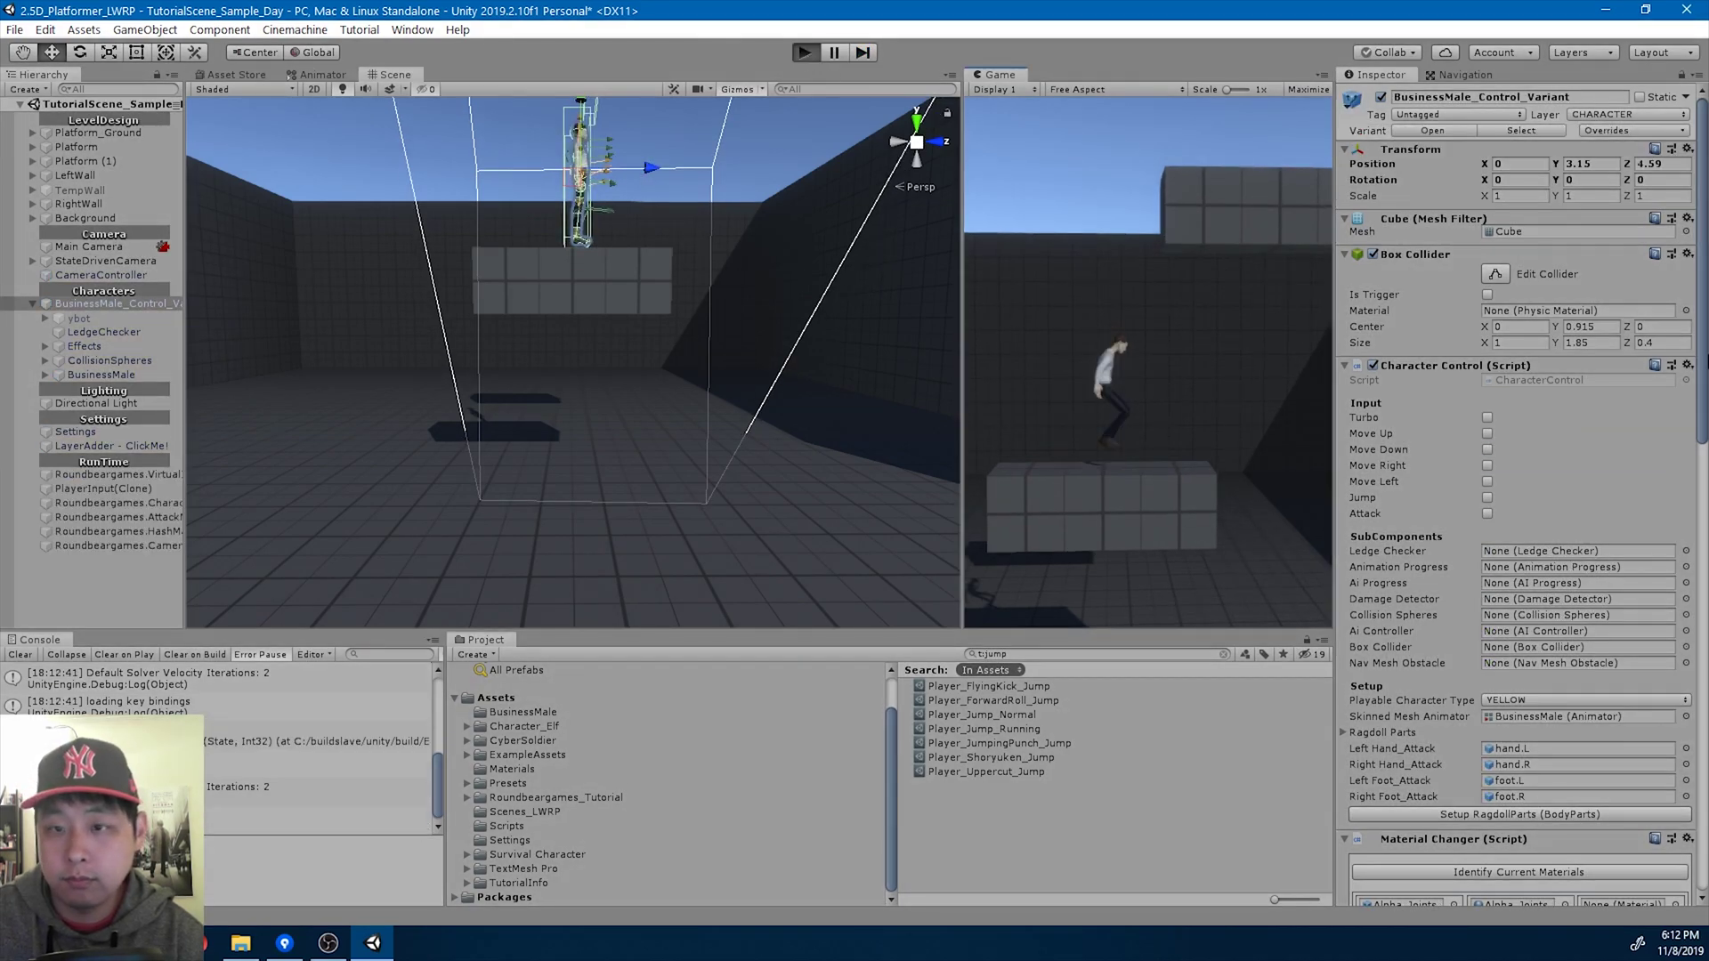
{"action": "key", "text": "shift+Right"}
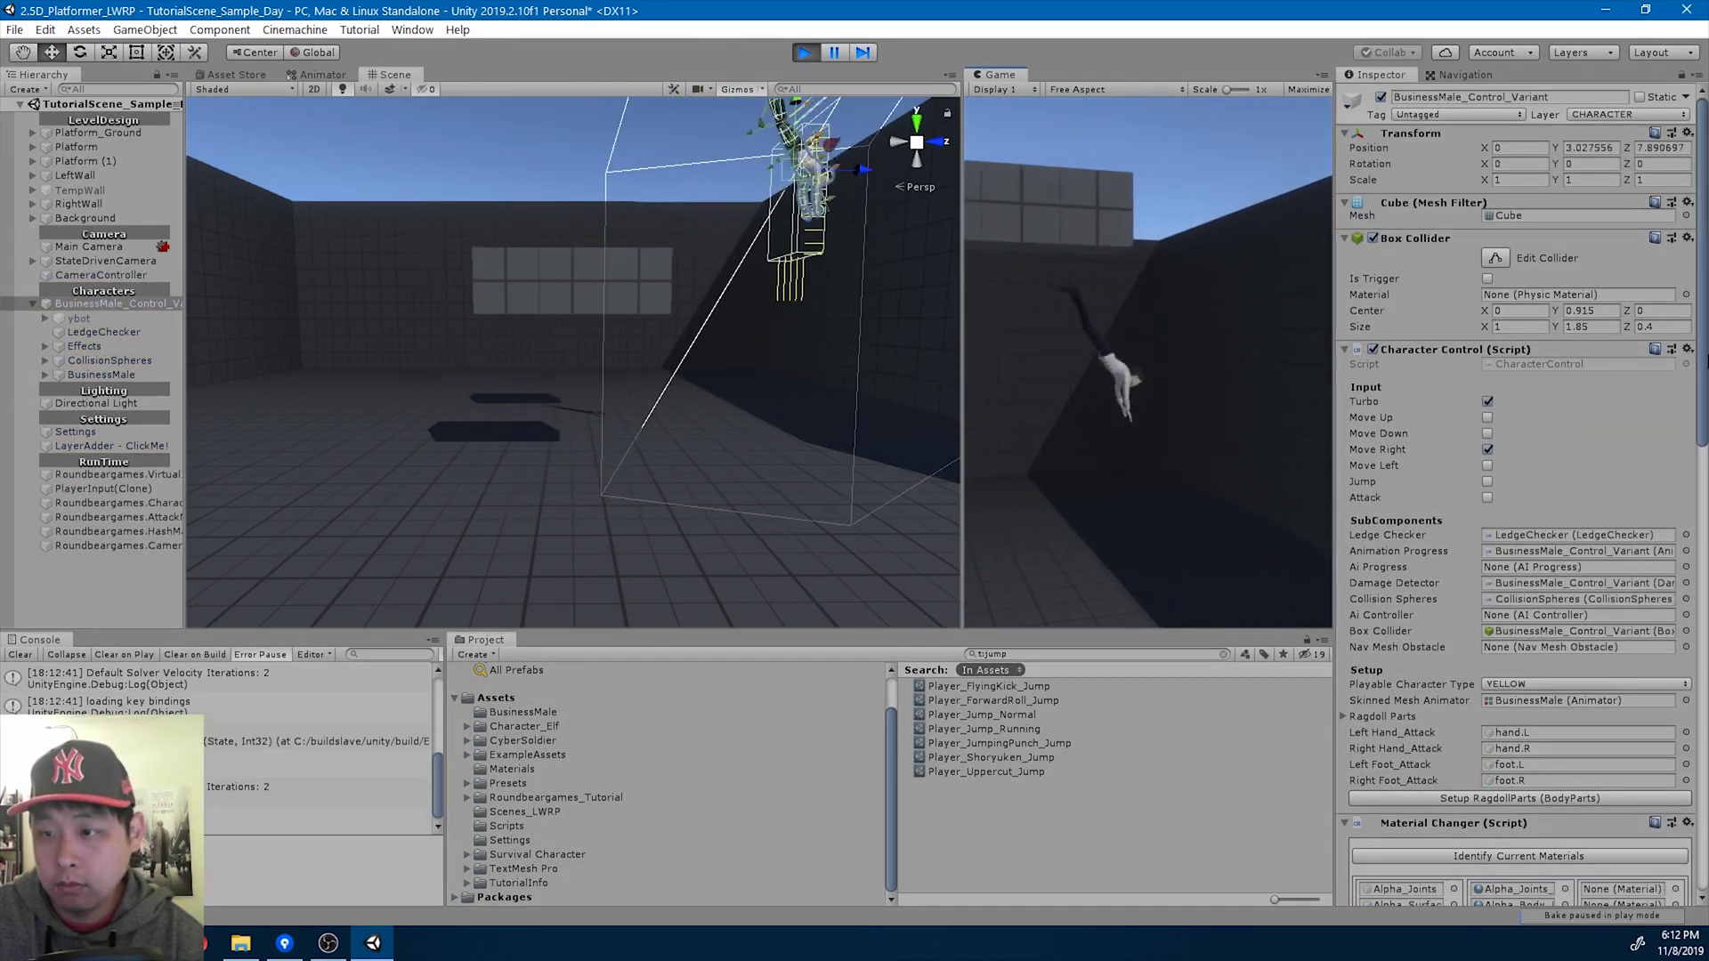
{"action": "key", "text": "shift+Left"}
{"action": "key", "text": "space"}
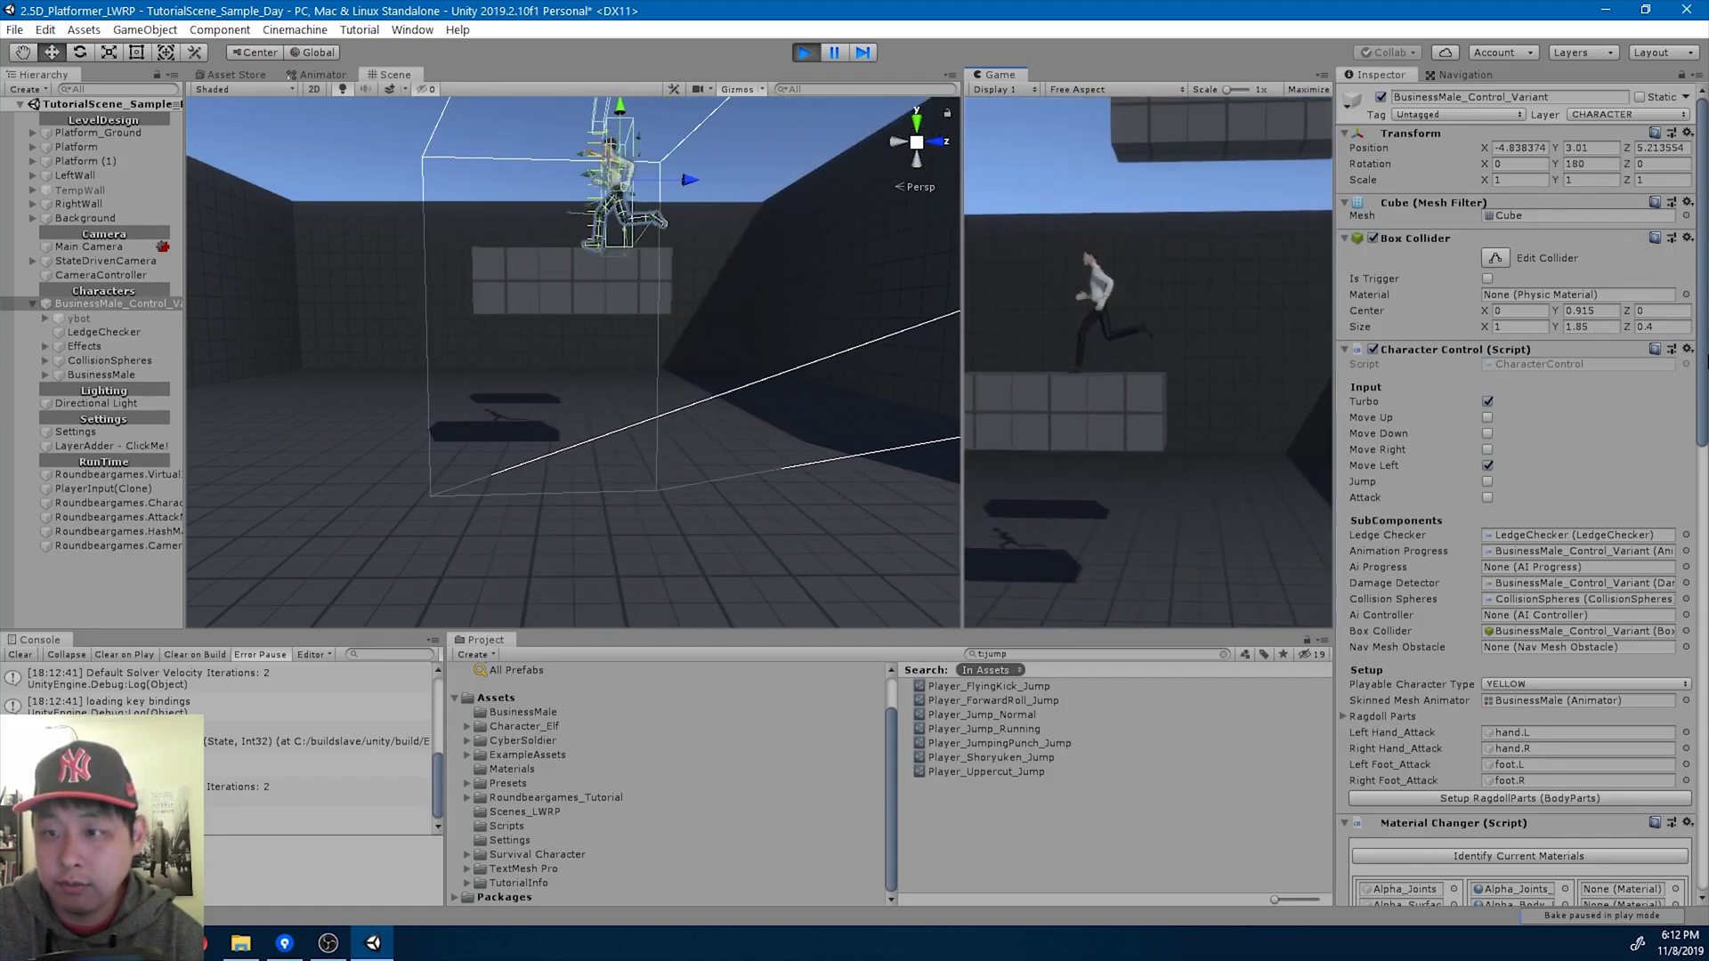
{"action": "key", "text": "shift+Right"}
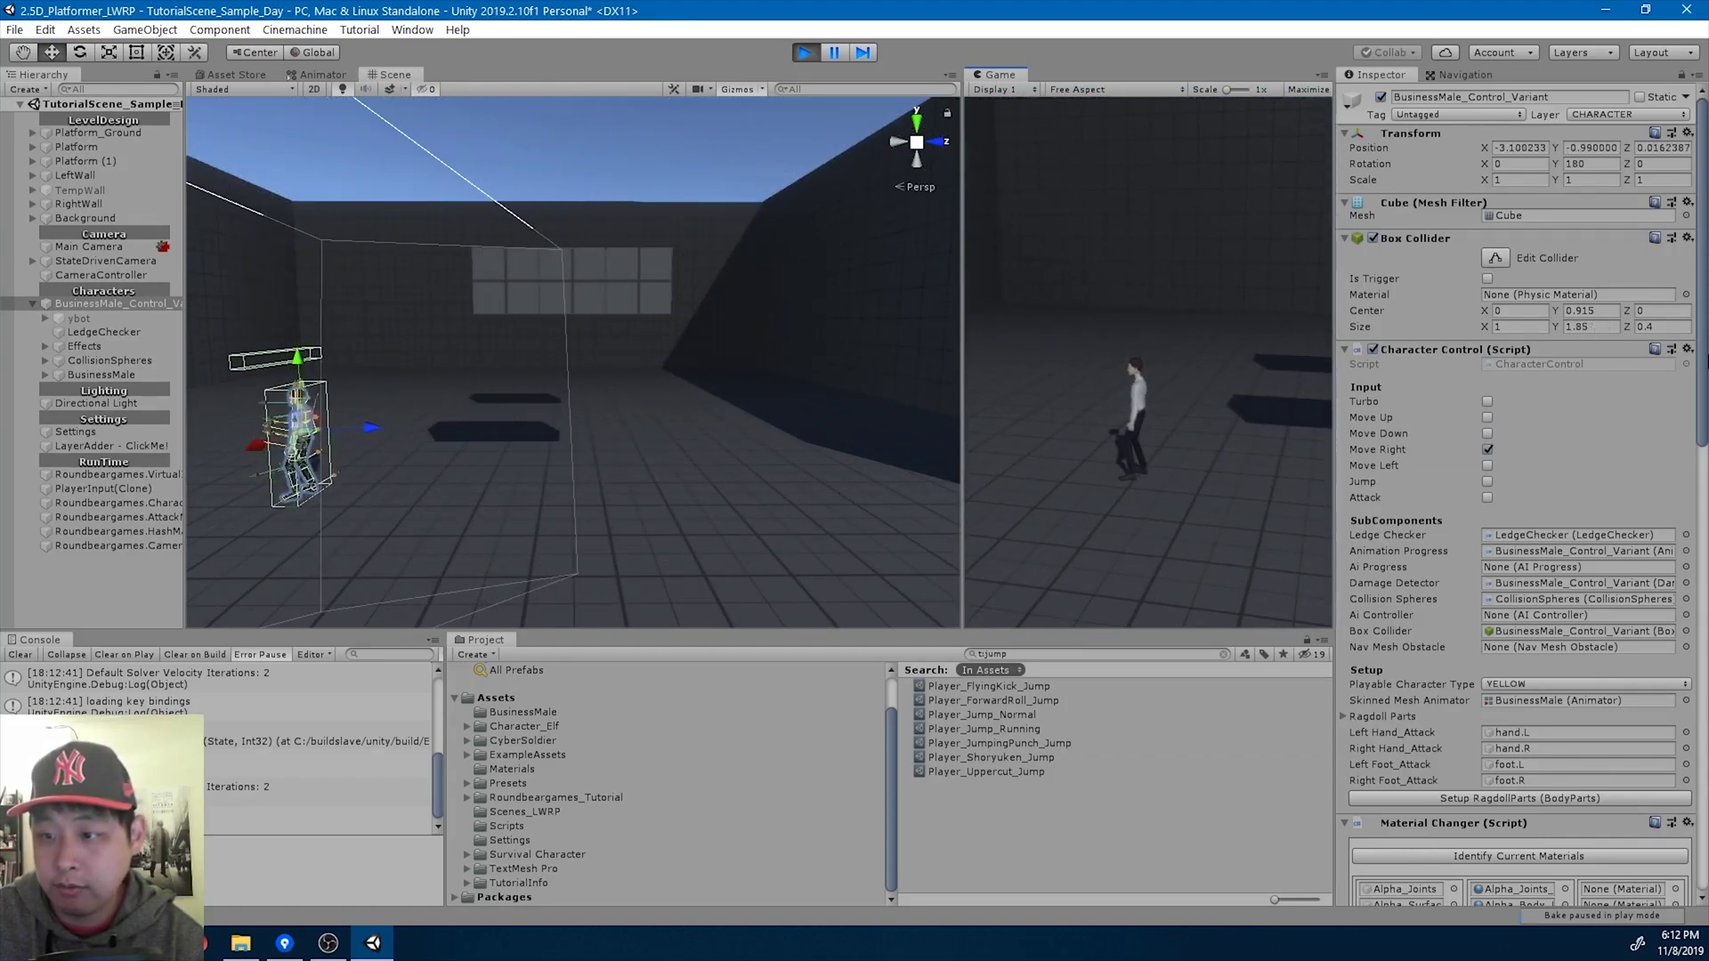
{"action": "key", "text": "space"}
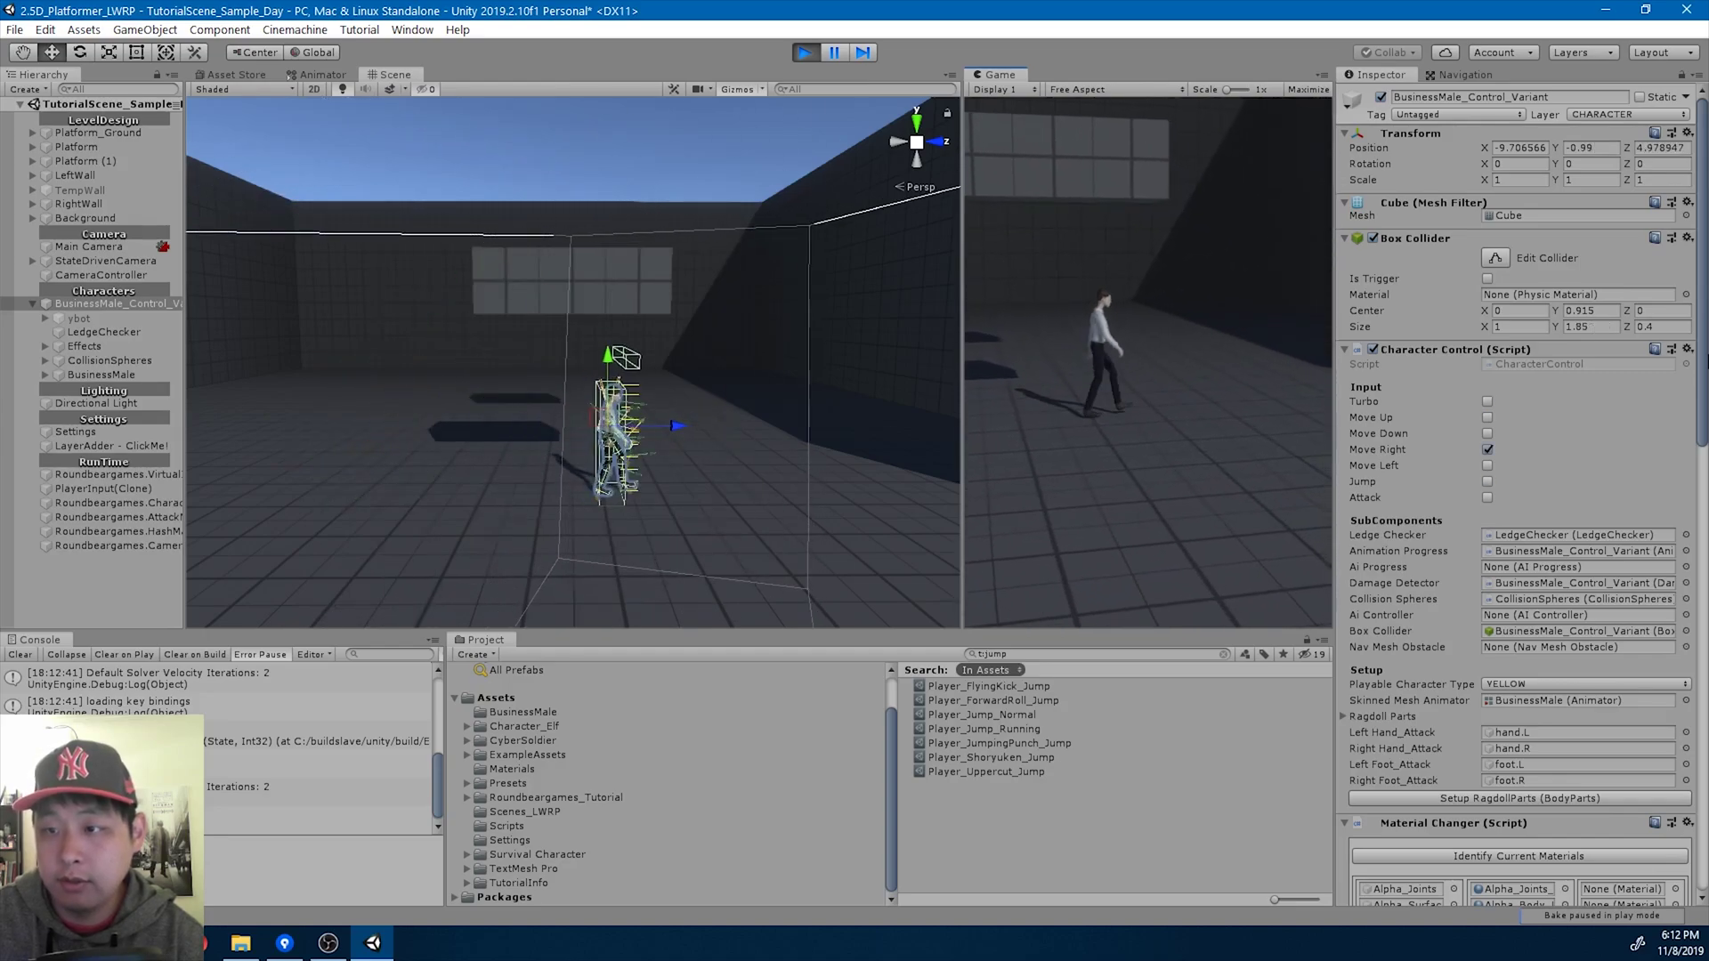
{"action": "key", "text": "a"}
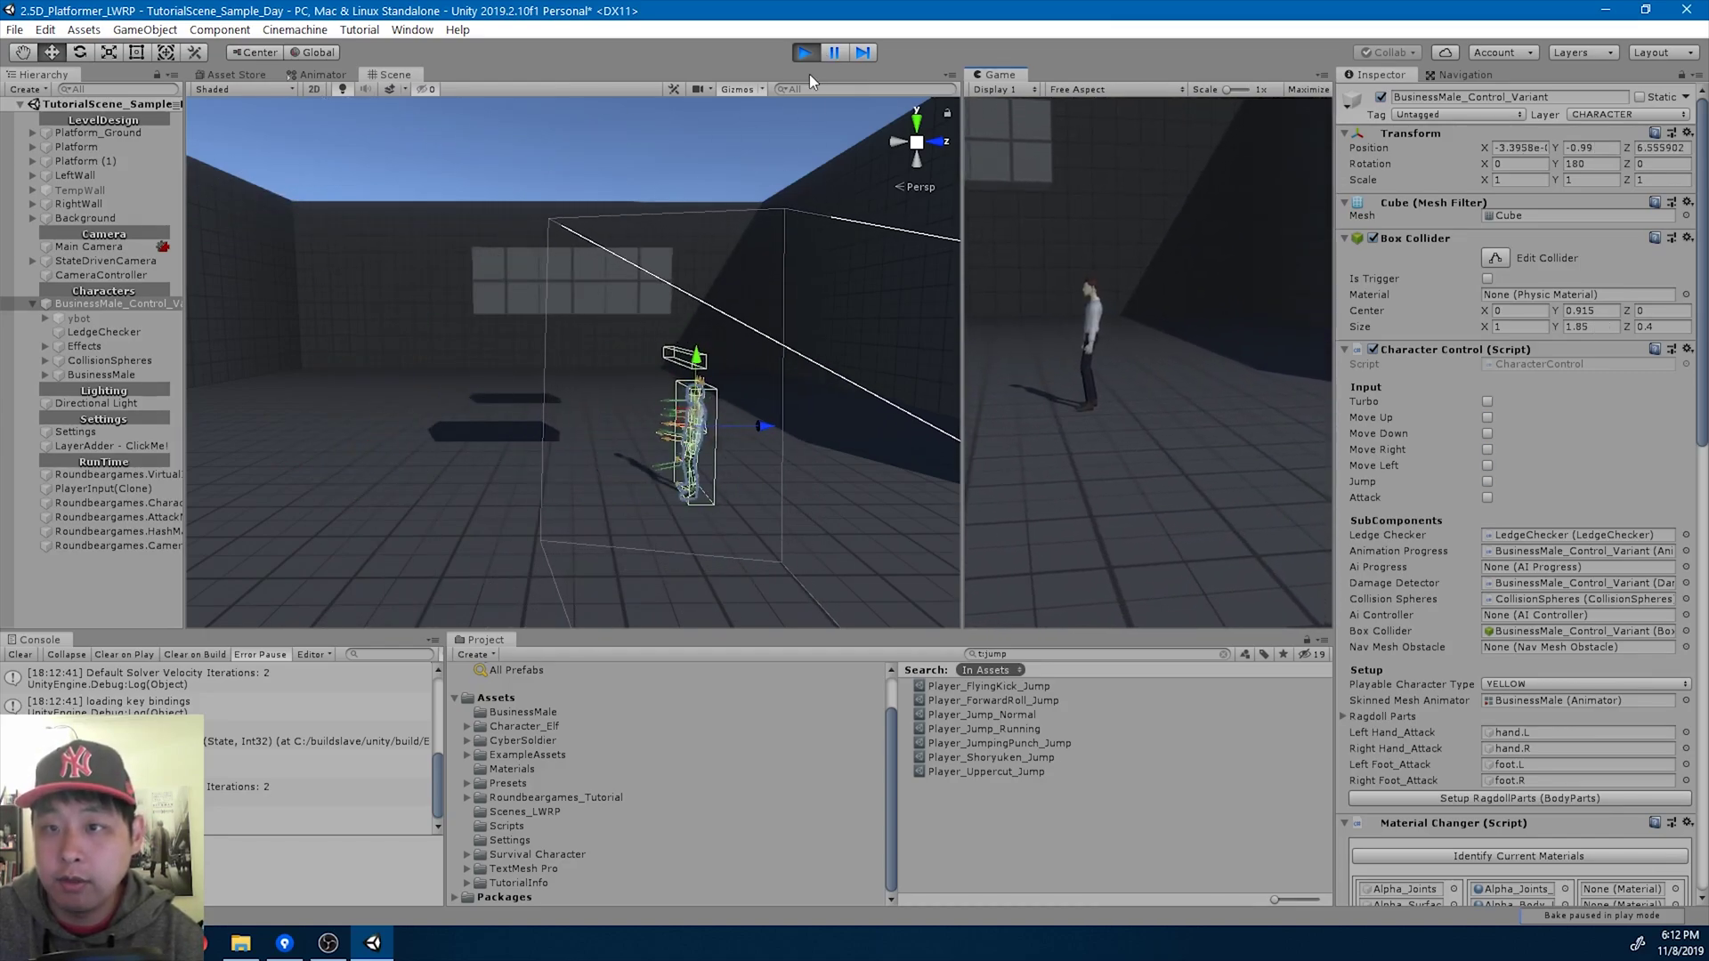
Stop the running game, clear the console, and frame the character on the lower floating platform in the Scene view.
{"action": "left_click", "coordinate": [805, 52]}
{"action": "left_click", "coordinate": [20, 654]}
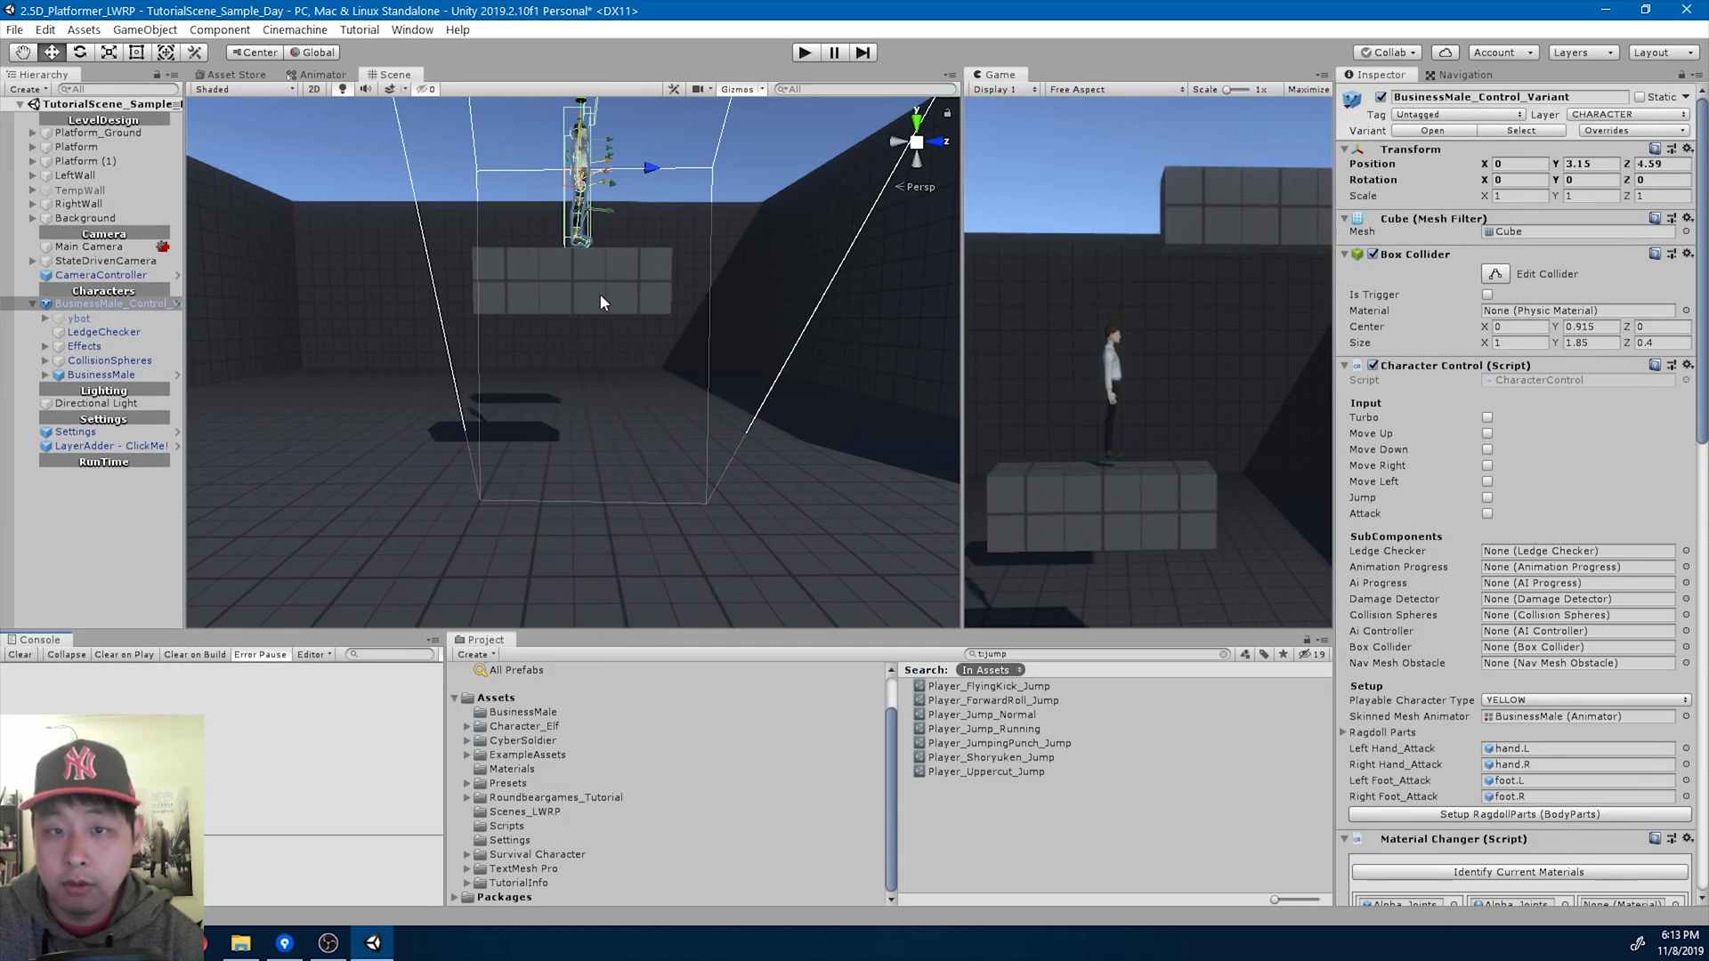
{"action": "scroll", "coordinate": [600, 294], "scroll_direction": "up", "scroll_amount": 5}
{"action": "middle_click_drag", "start_coordinate": [767, 356], "coordinate": [729, 402]}
{"action": "scroll", "coordinate": [729, 401], "scroll_direction": "up", "scroll_amount": 1}
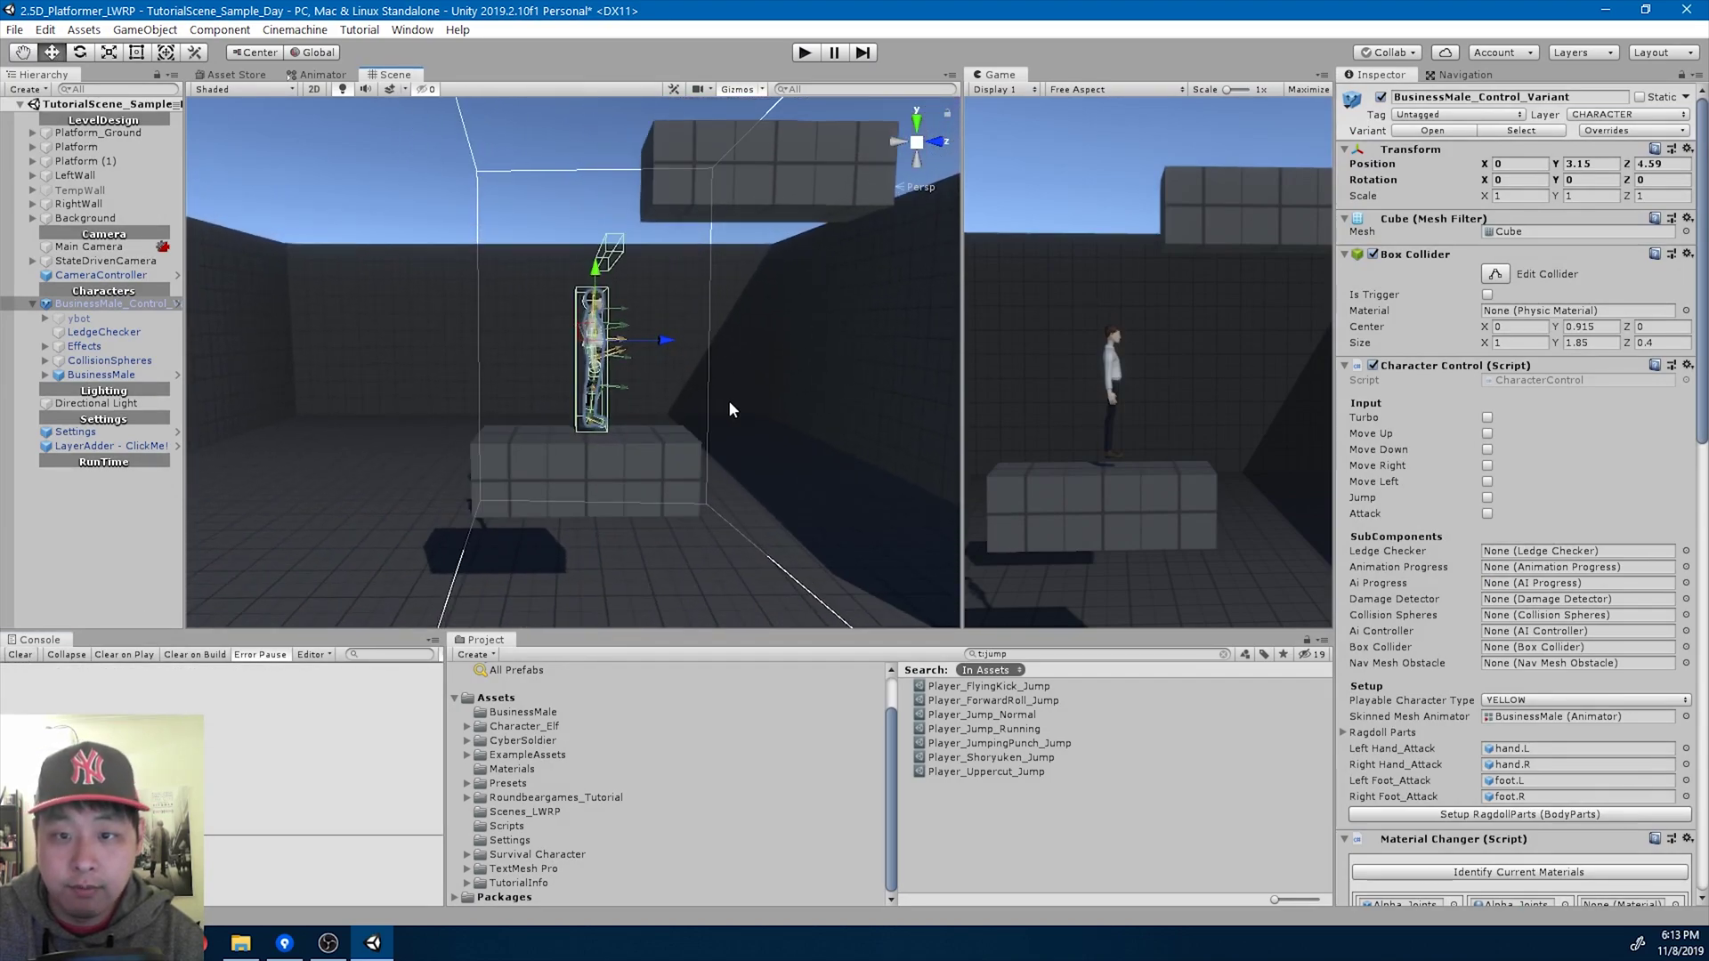
Open the Running Transitions sub-state machine, inside Ground Movement, in BusinessMale's animator controller.
{"action": "left_click", "coordinate": [100, 375]}
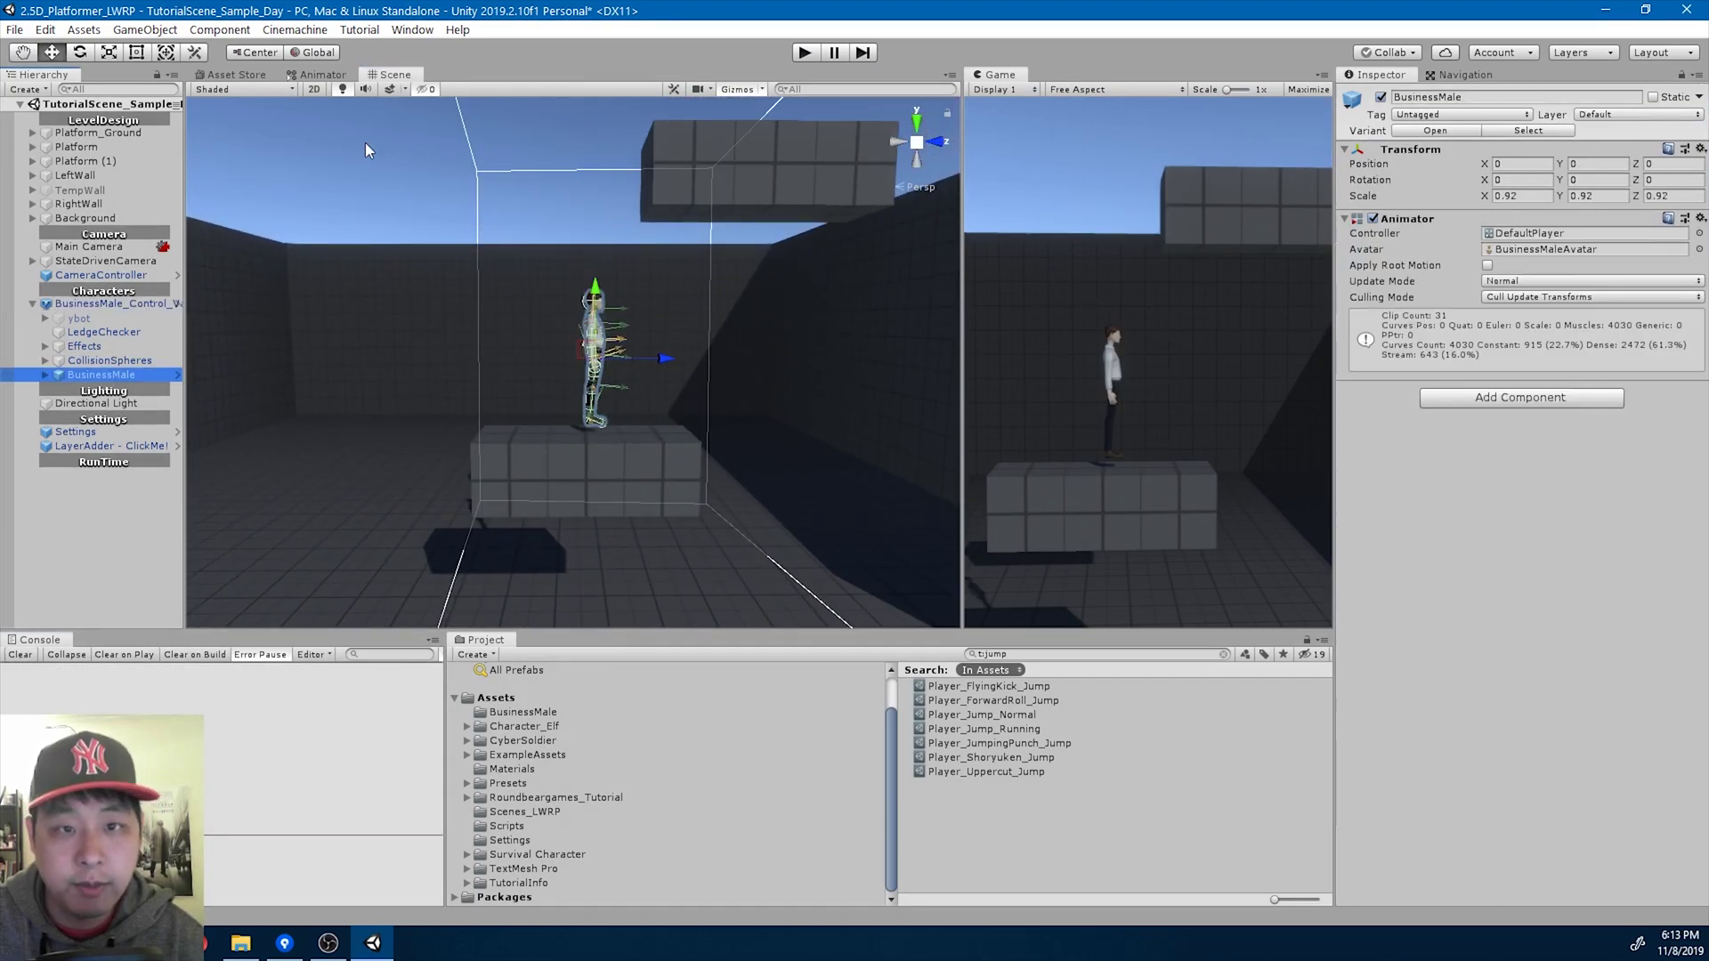
{"action": "left_click", "coordinate": [320, 75]}
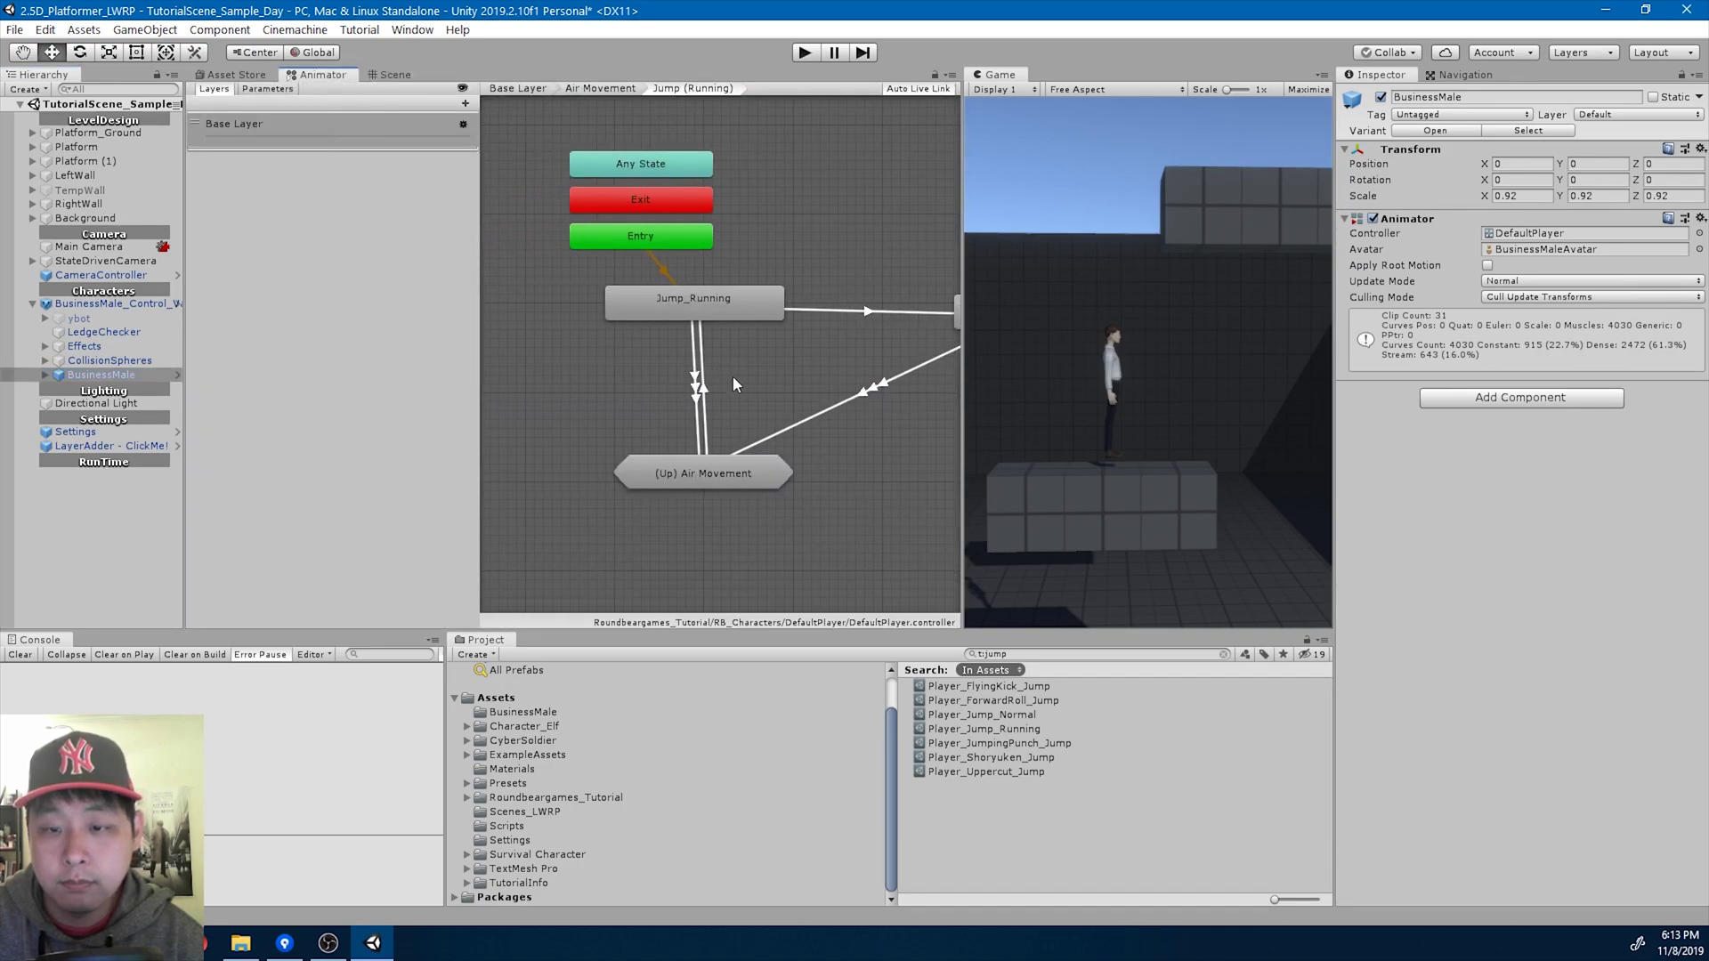
{"action": "double_click", "coordinate": [856, 485]}
{"action": "middle_click_drag", "start_coordinate": [831, 428], "coordinate": [716, 371]}
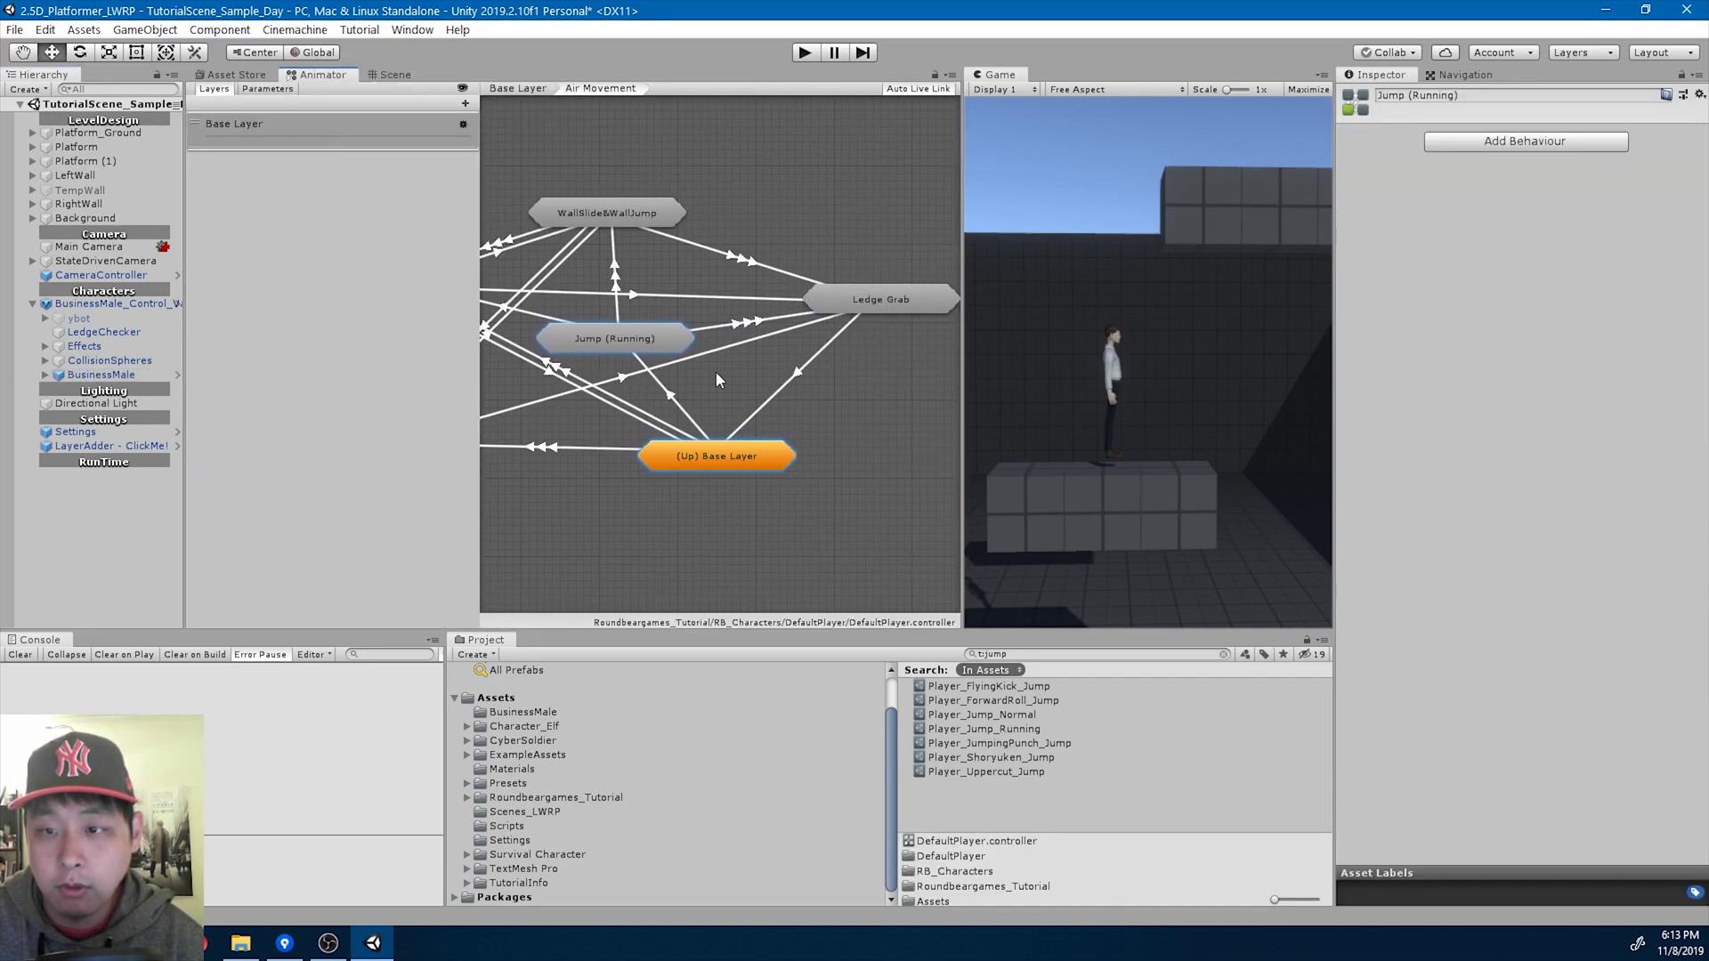
{"action": "double_click", "coordinate": [703, 458]}
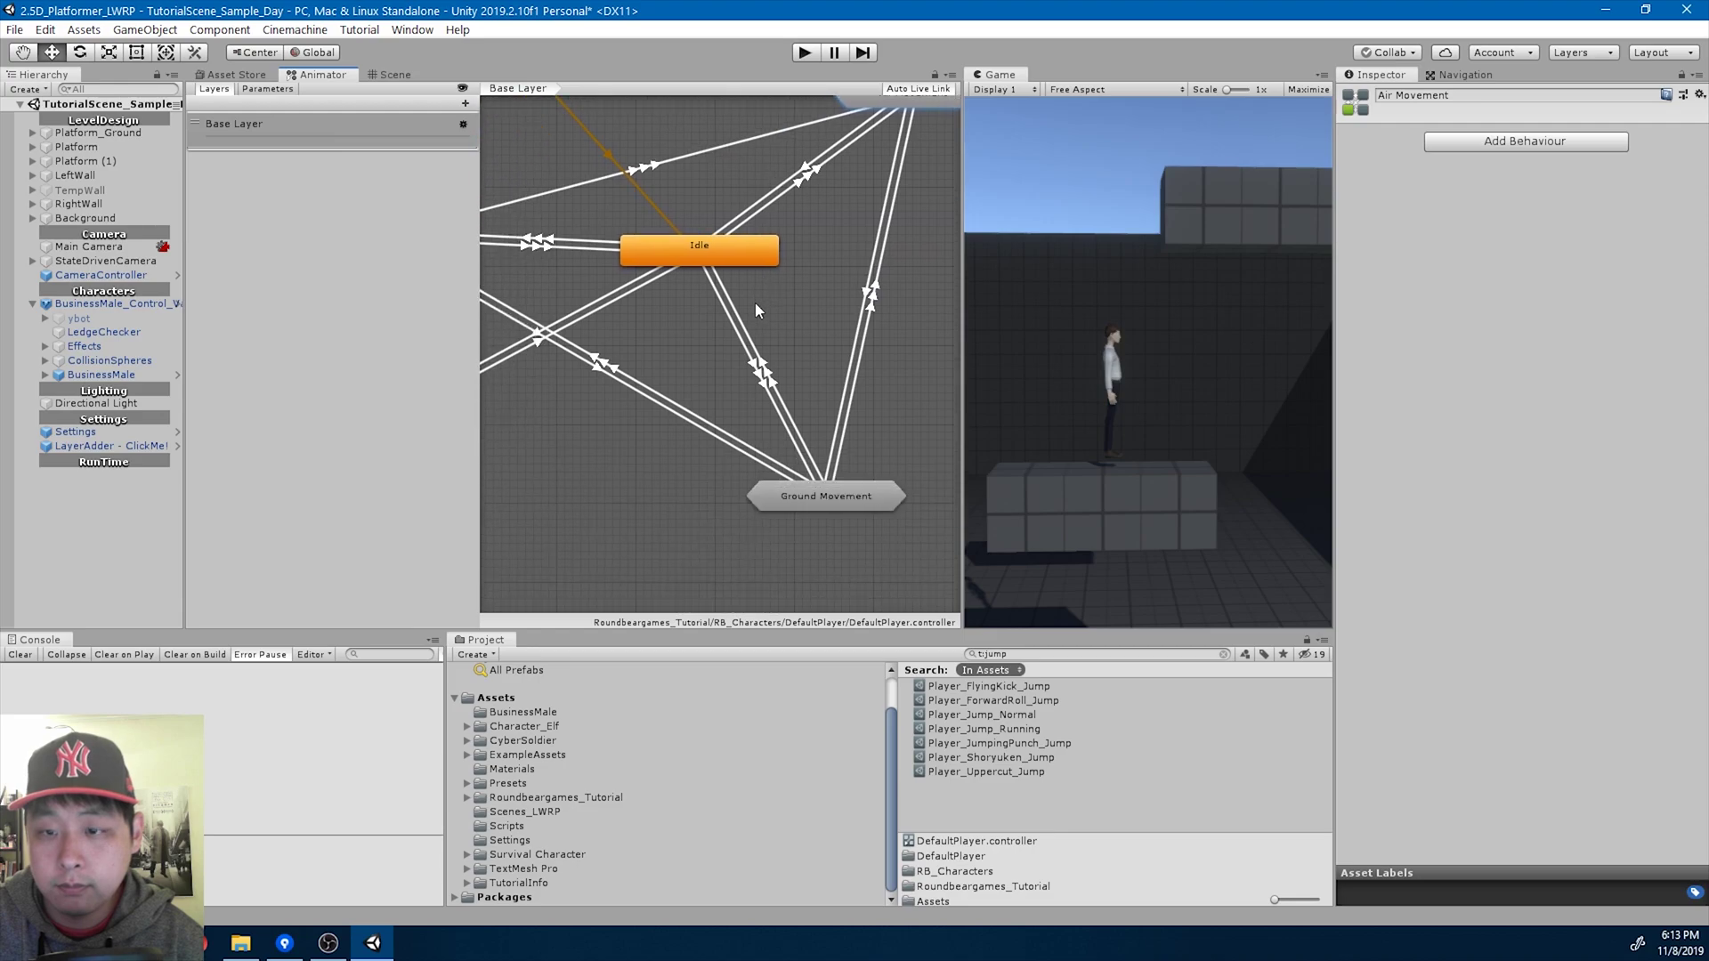
{"action": "double_click", "coordinate": [885, 493]}
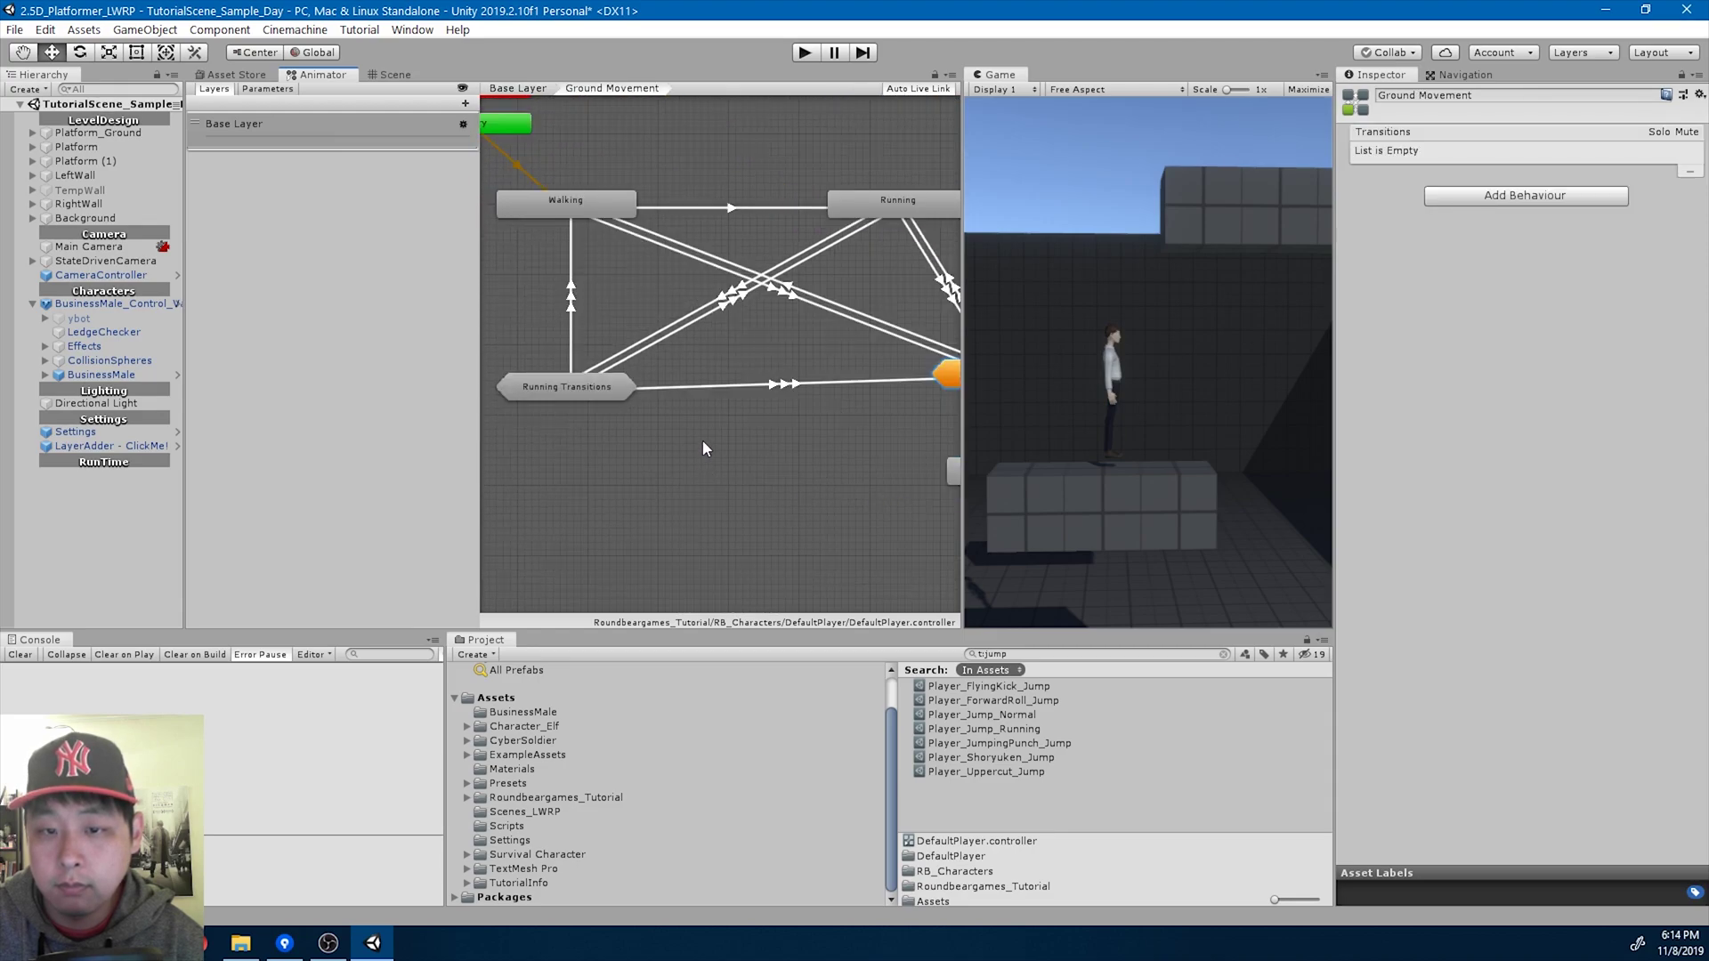
{"action": "double_click", "coordinate": [588, 383]}
{"action": "left_click_drag", "start_coordinate": [480, 337], "coordinate": [398, 338]}
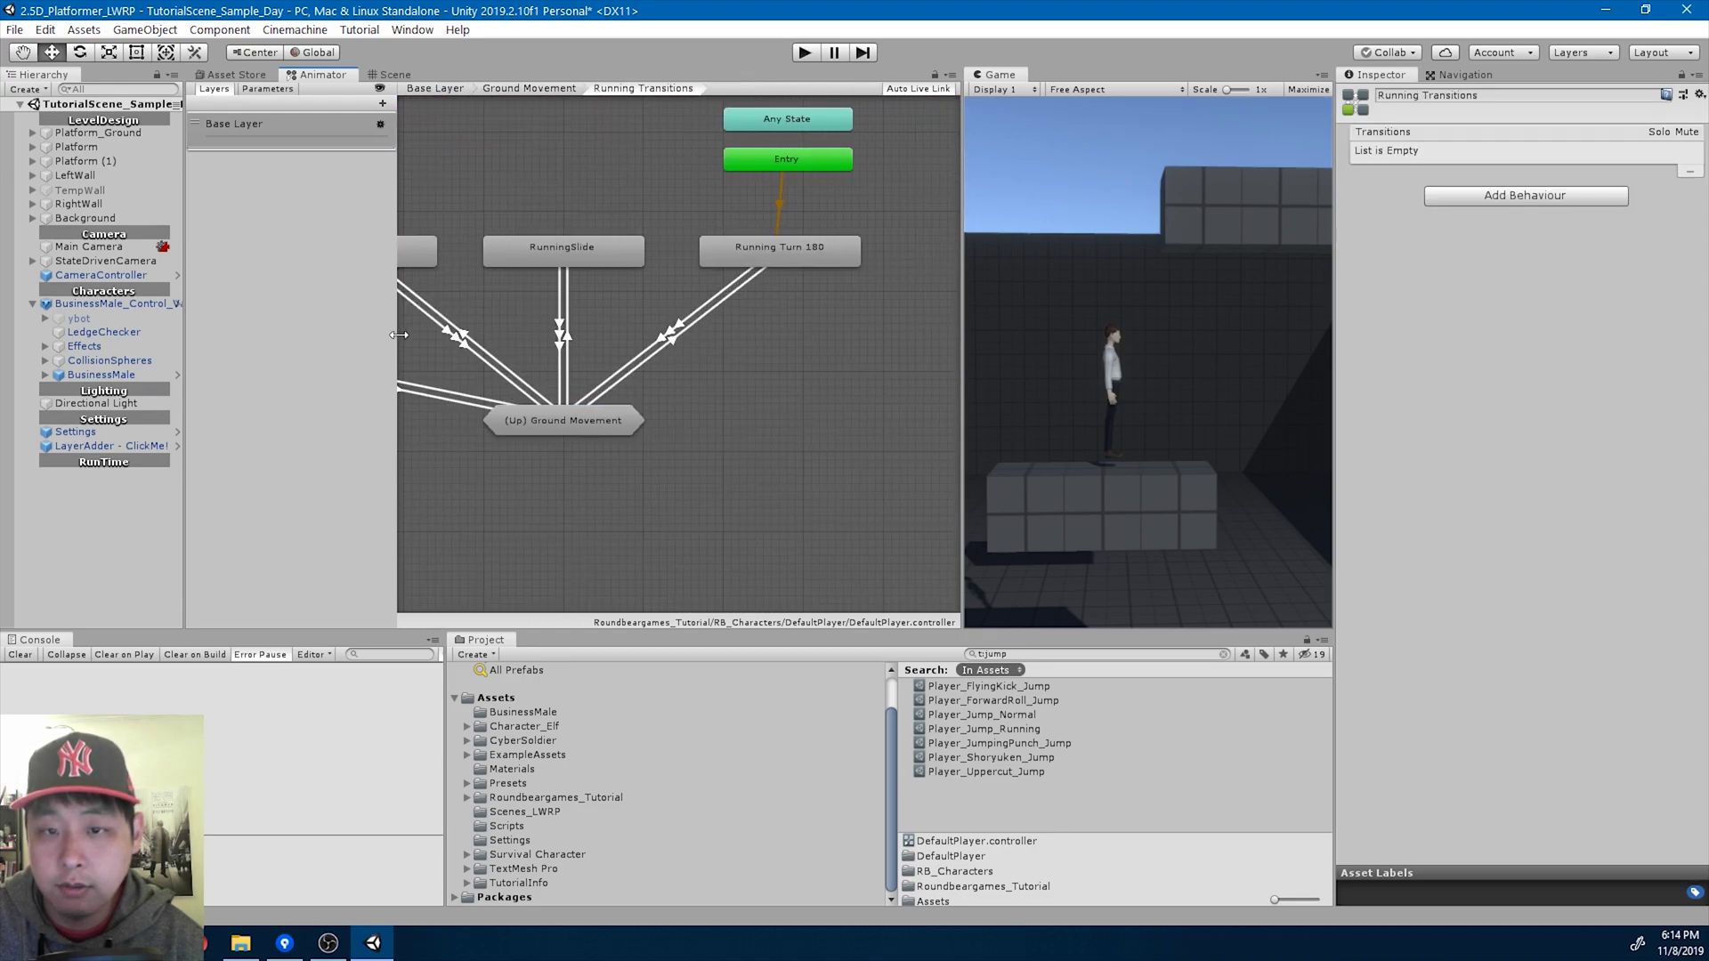
{"action": "scroll", "coordinate": [659, 356], "scroll_direction": "up", "scroll_amount": 3}
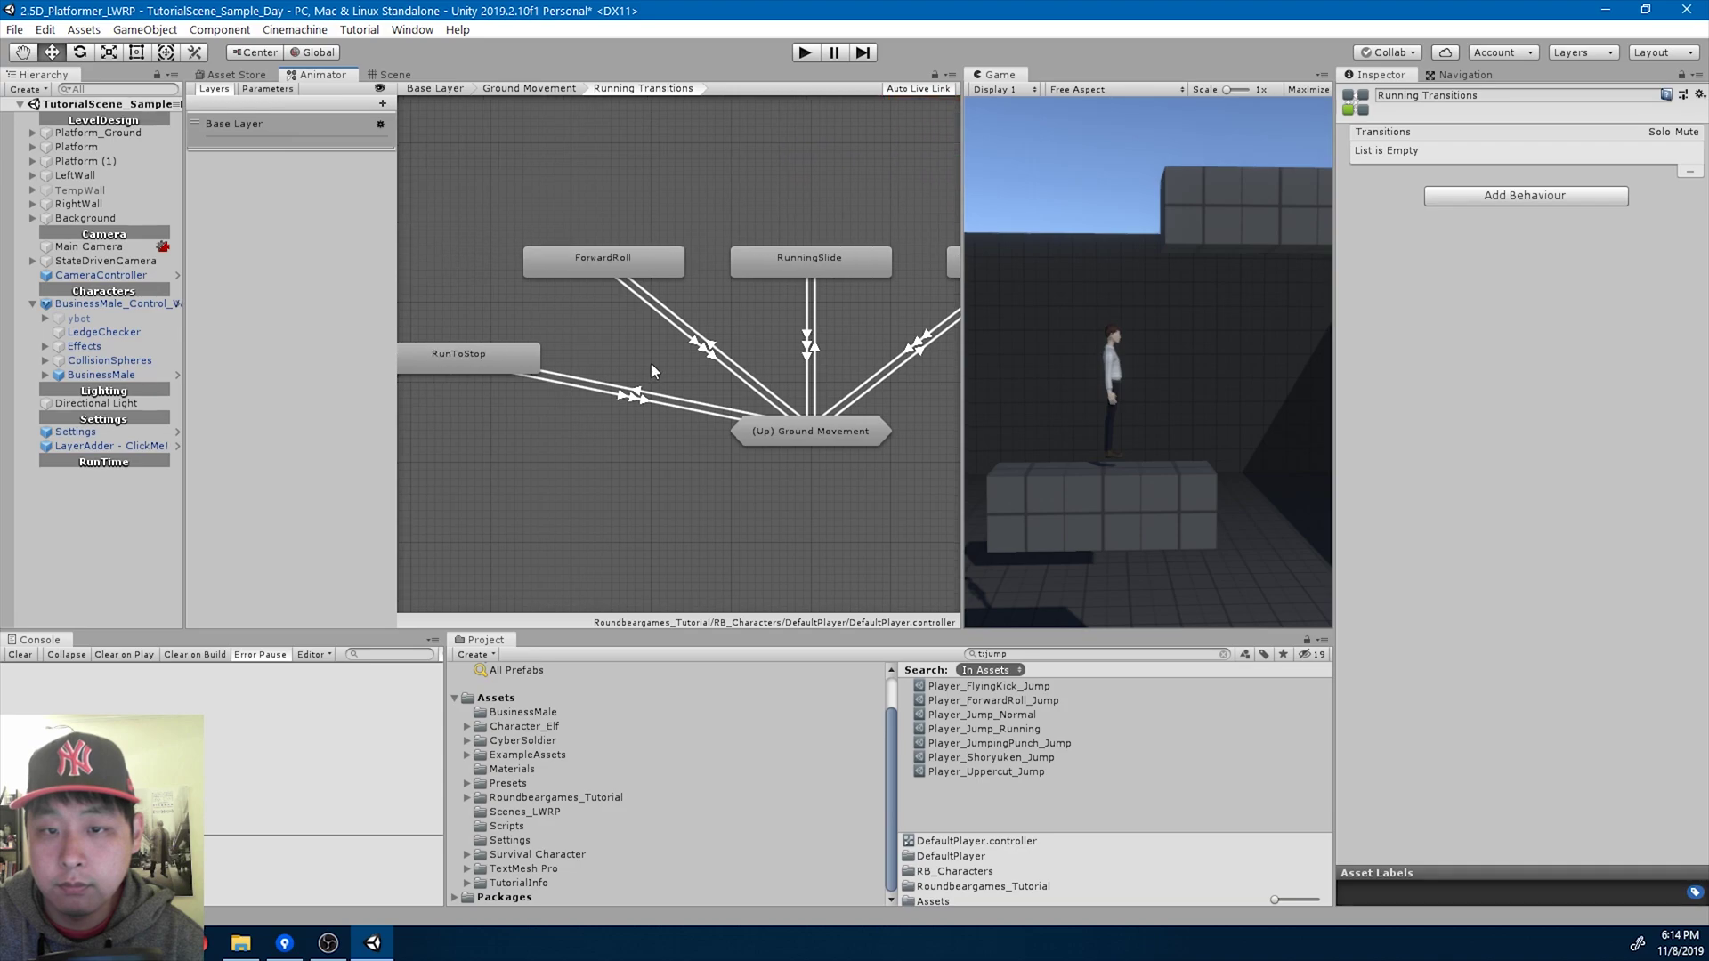
Duplicate the ForwardRoll state by copy and paste within the Running Transitions graph.
{"action": "left_click", "coordinate": [616, 237]}
{"action": "left_click", "coordinate": [739, 358]}
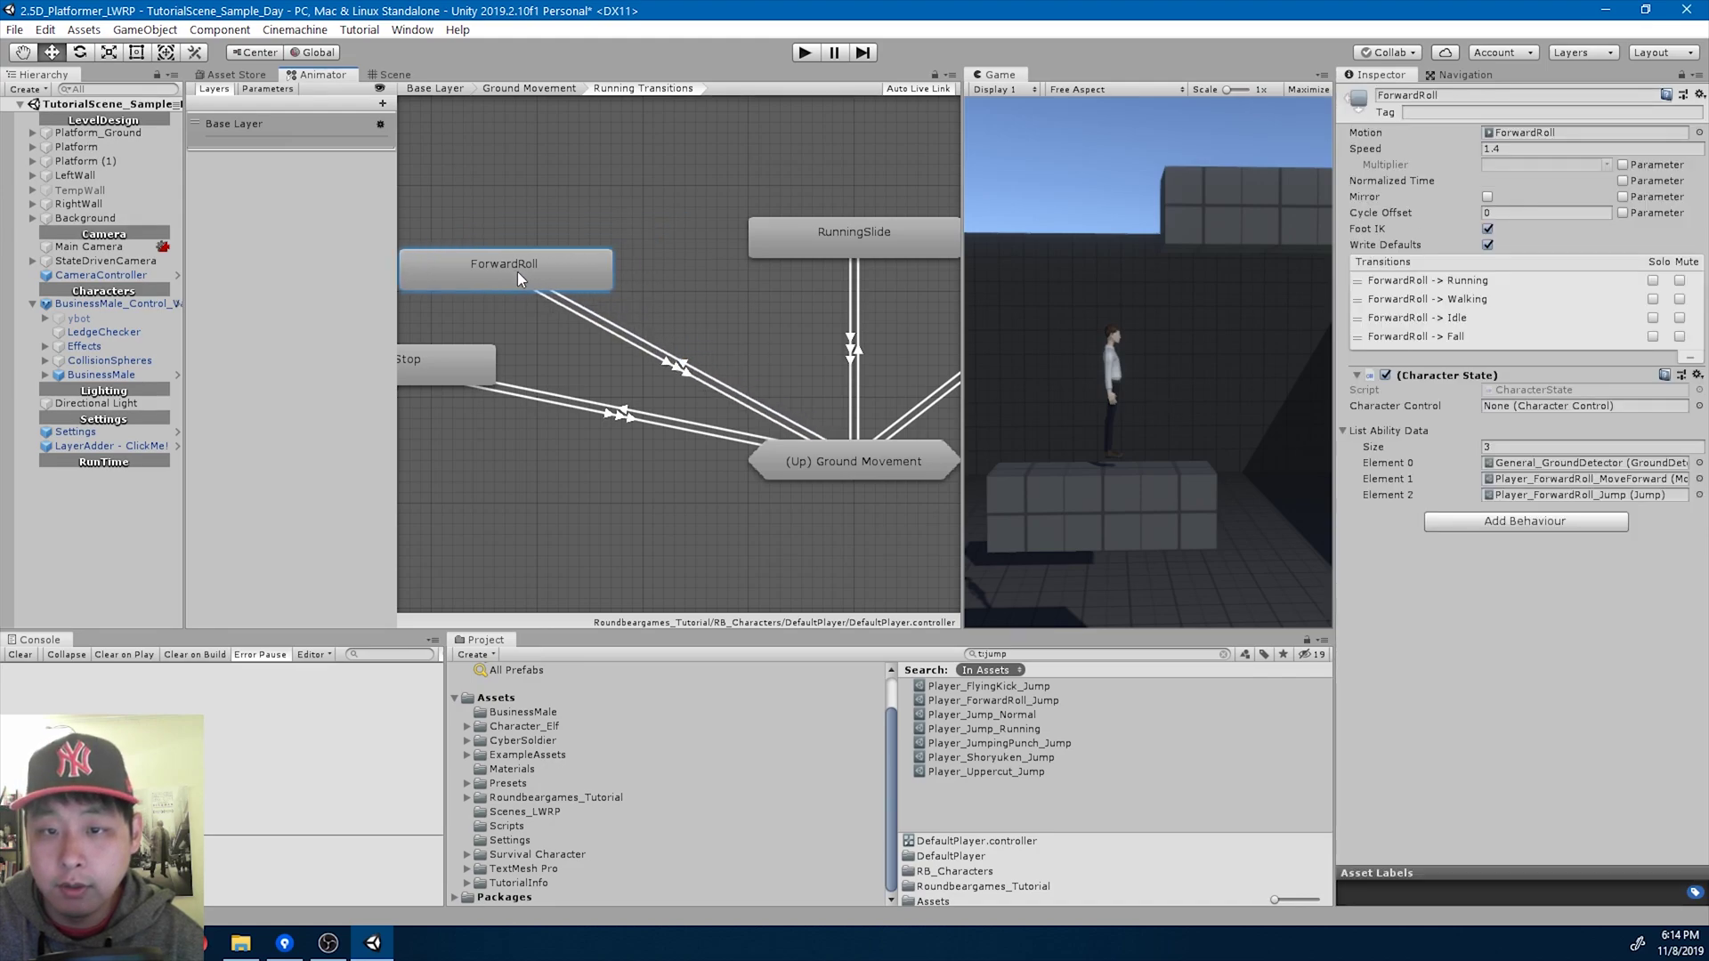
{"action": "right_click", "coordinate": [516, 271]}
{"action": "left_click", "coordinate": [596, 200]}
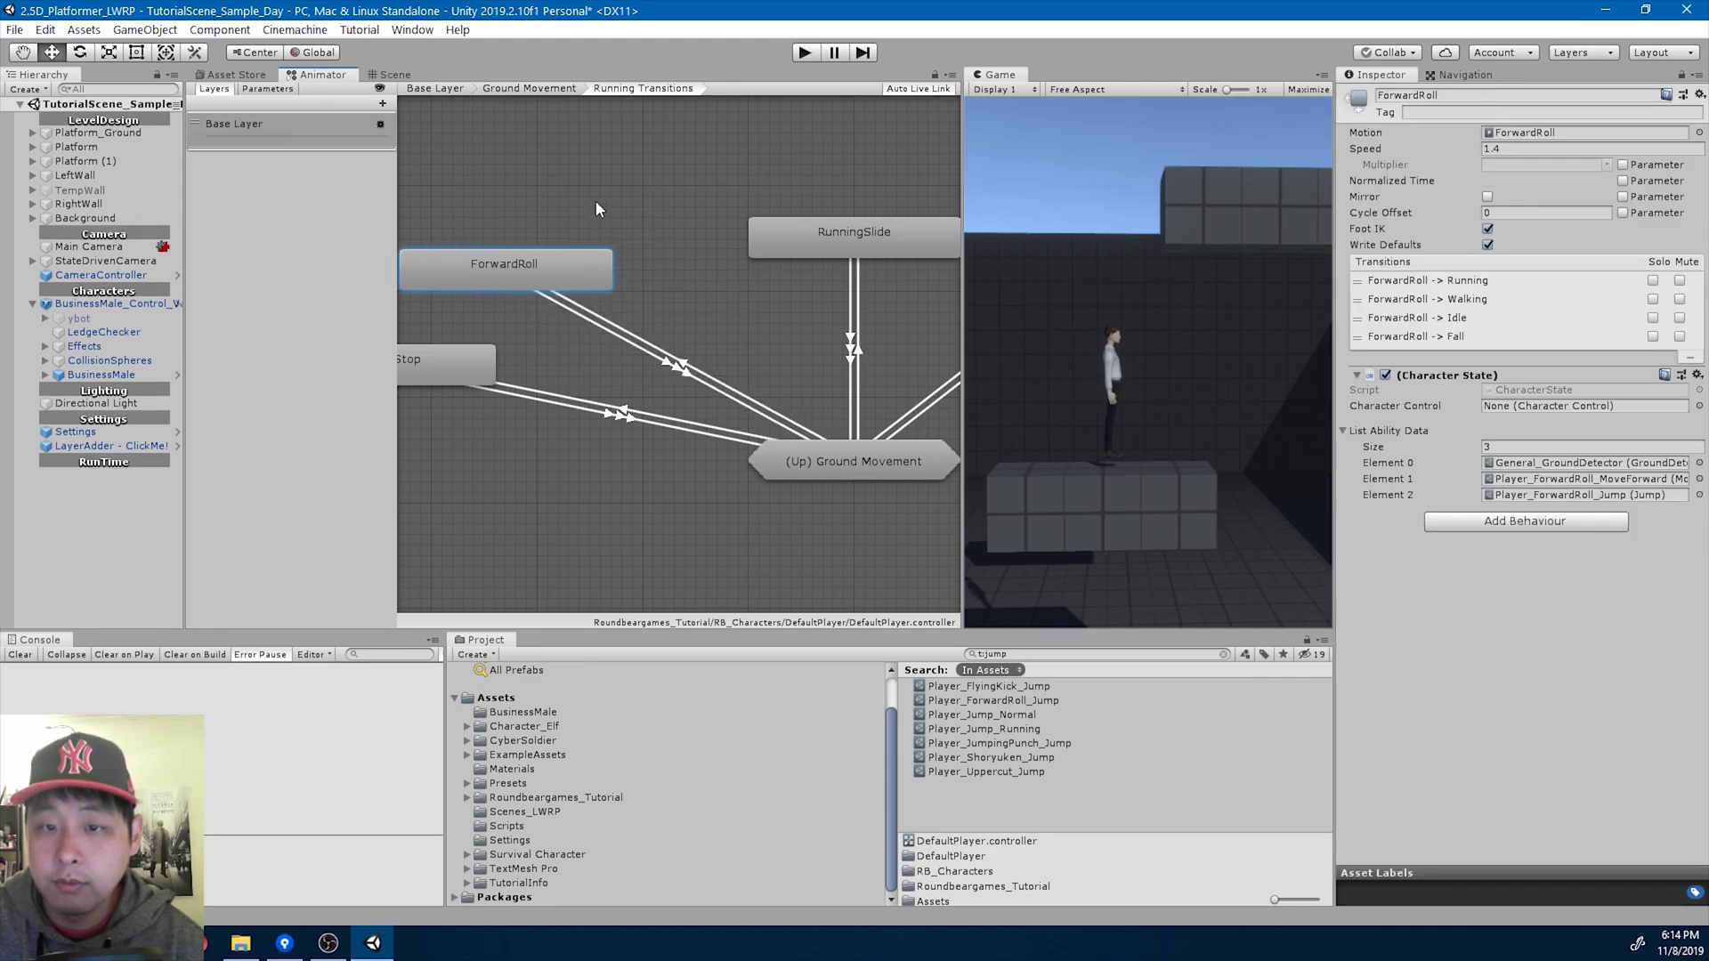
{"action": "right_click", "coordinate": [595, 208]}
{"action": "left_click", "coordinate": [661, 253]}
{"action": "left_click_drag", "start_coordinate": [662, 221], "coordinate": [591, 208]}
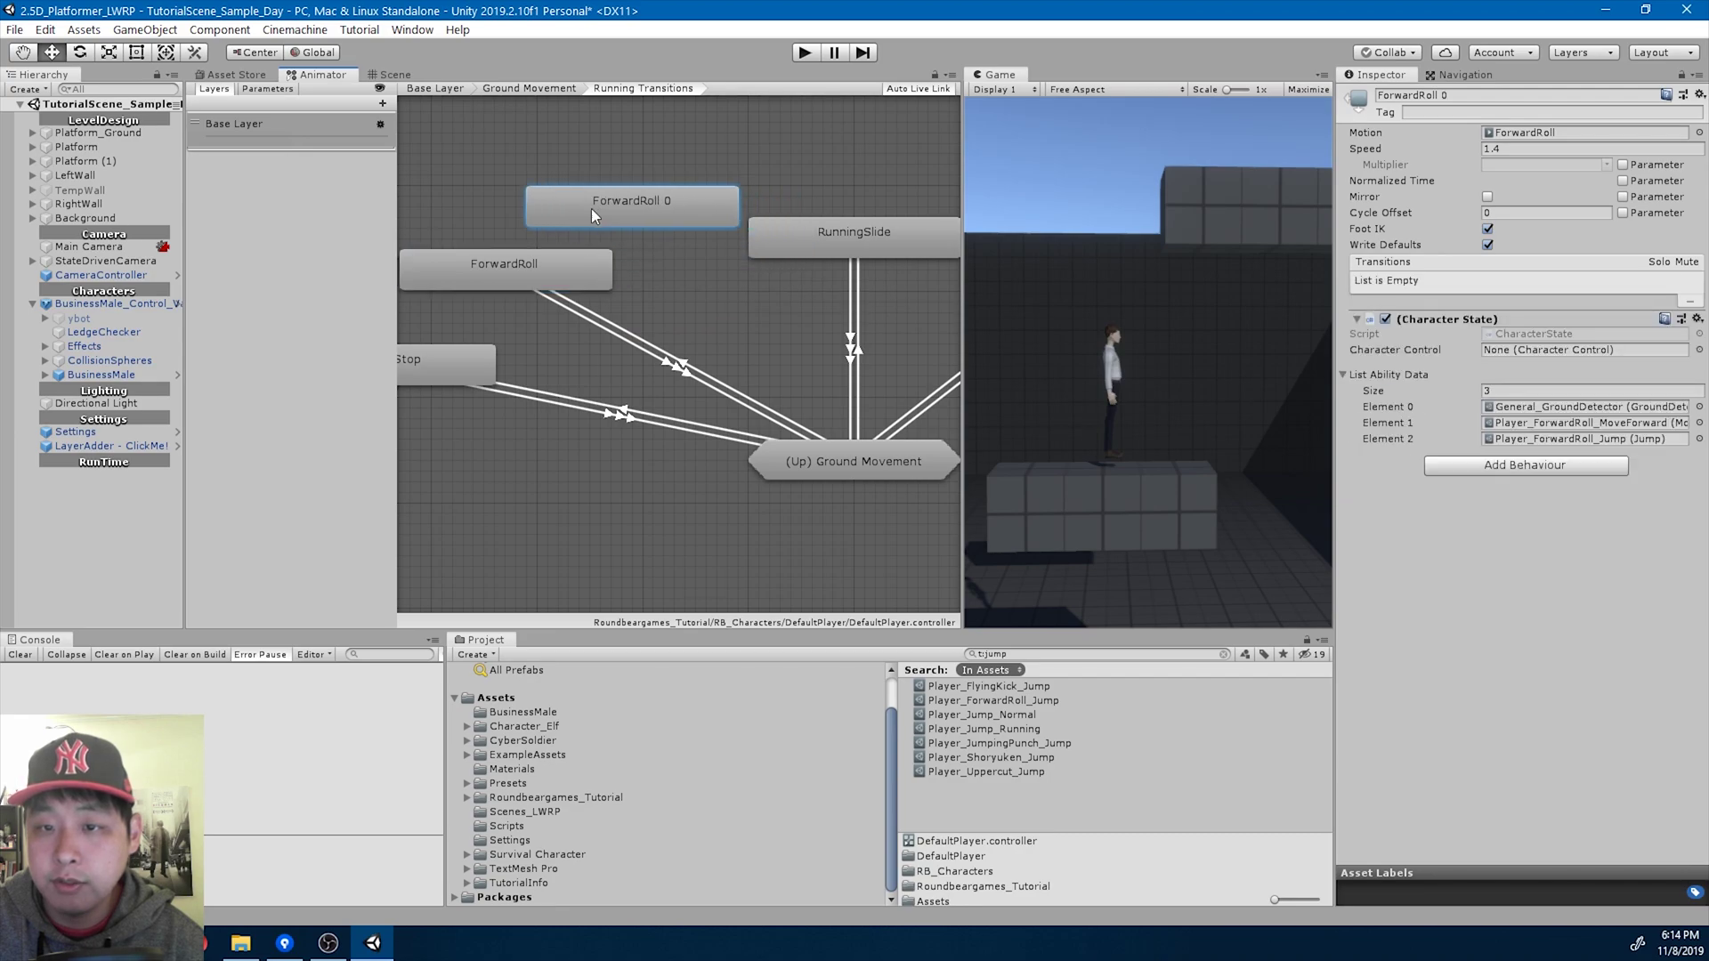
Rename the copied state ForwardRoll_Start and the original ForwardRoll state ForwardRoll_End.
{"action": "left_click", "coordinate": [1498, 95]}
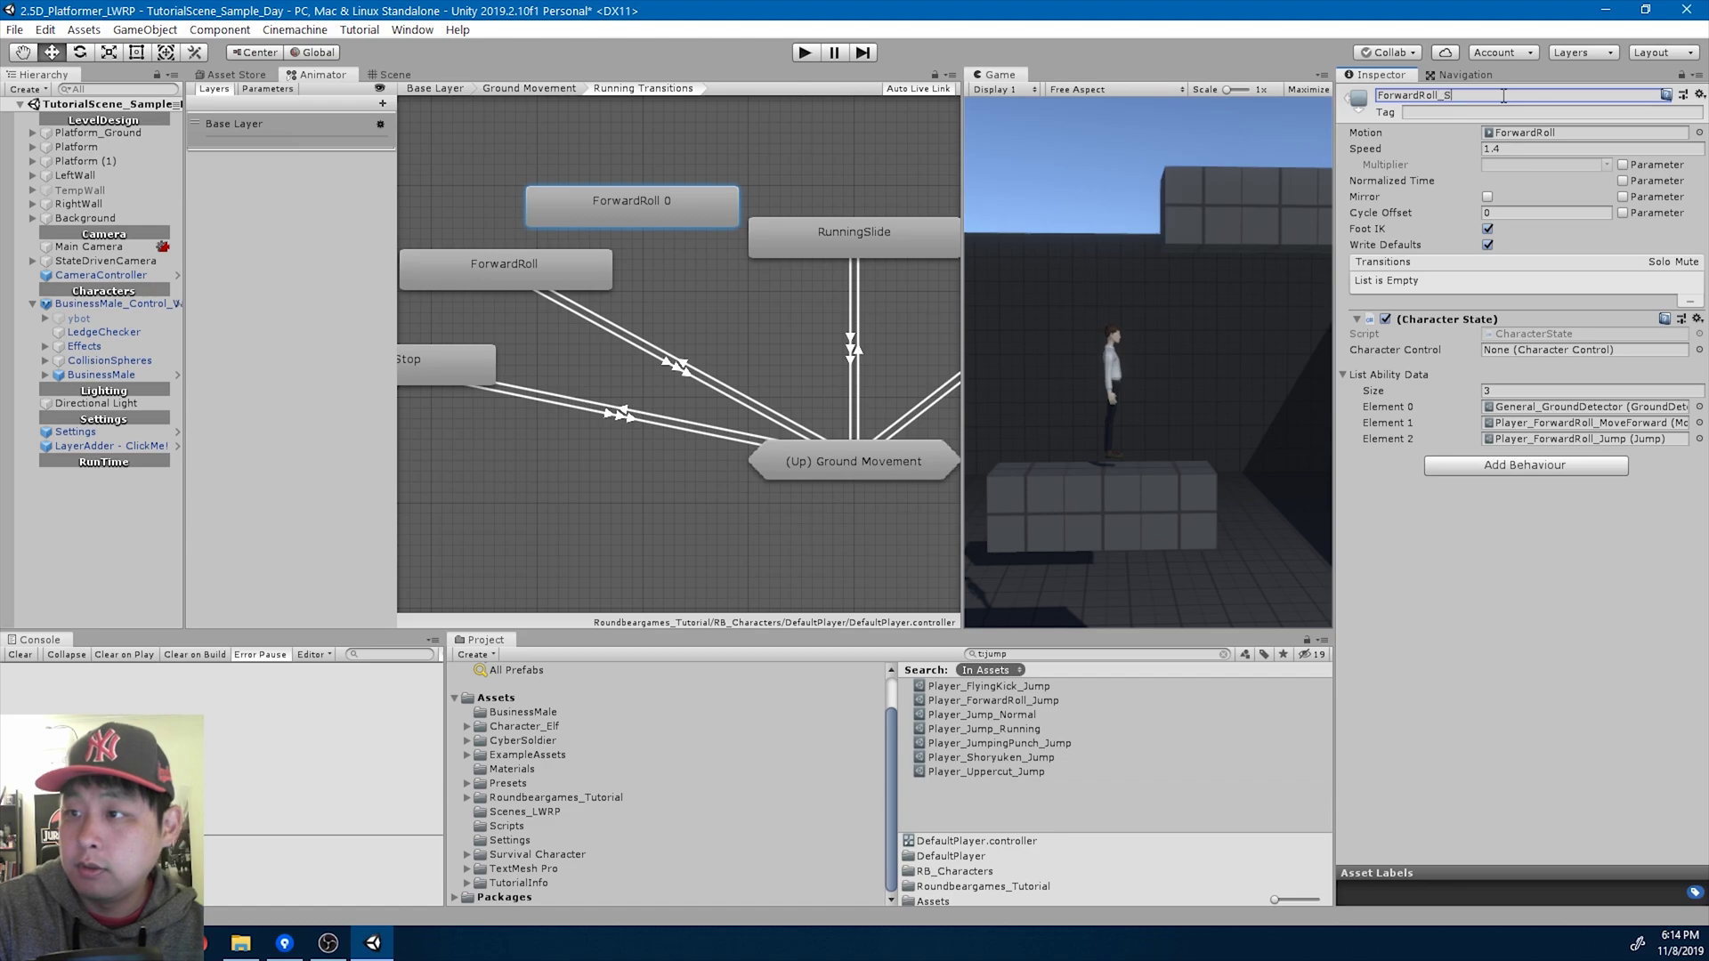
{"action": "key", "text": "Return"}
{"action": "left_click", "coordinate": [573, 258]}
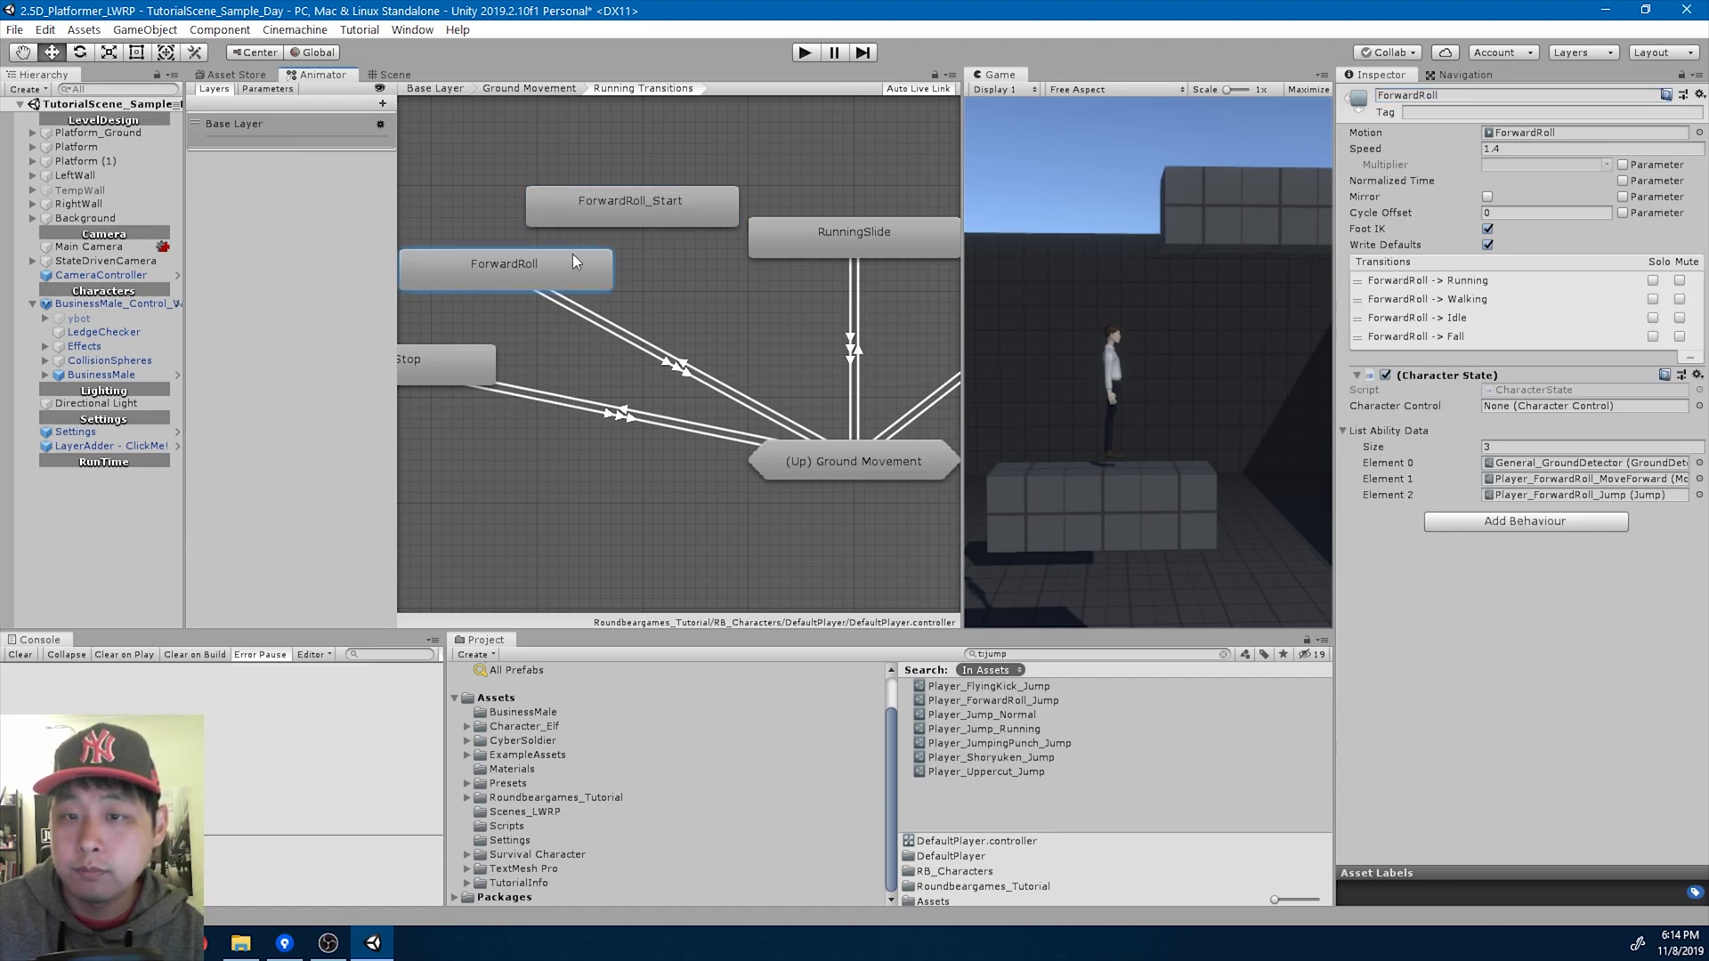
{"action": "left_click", "coordinate": [1501, 95]}
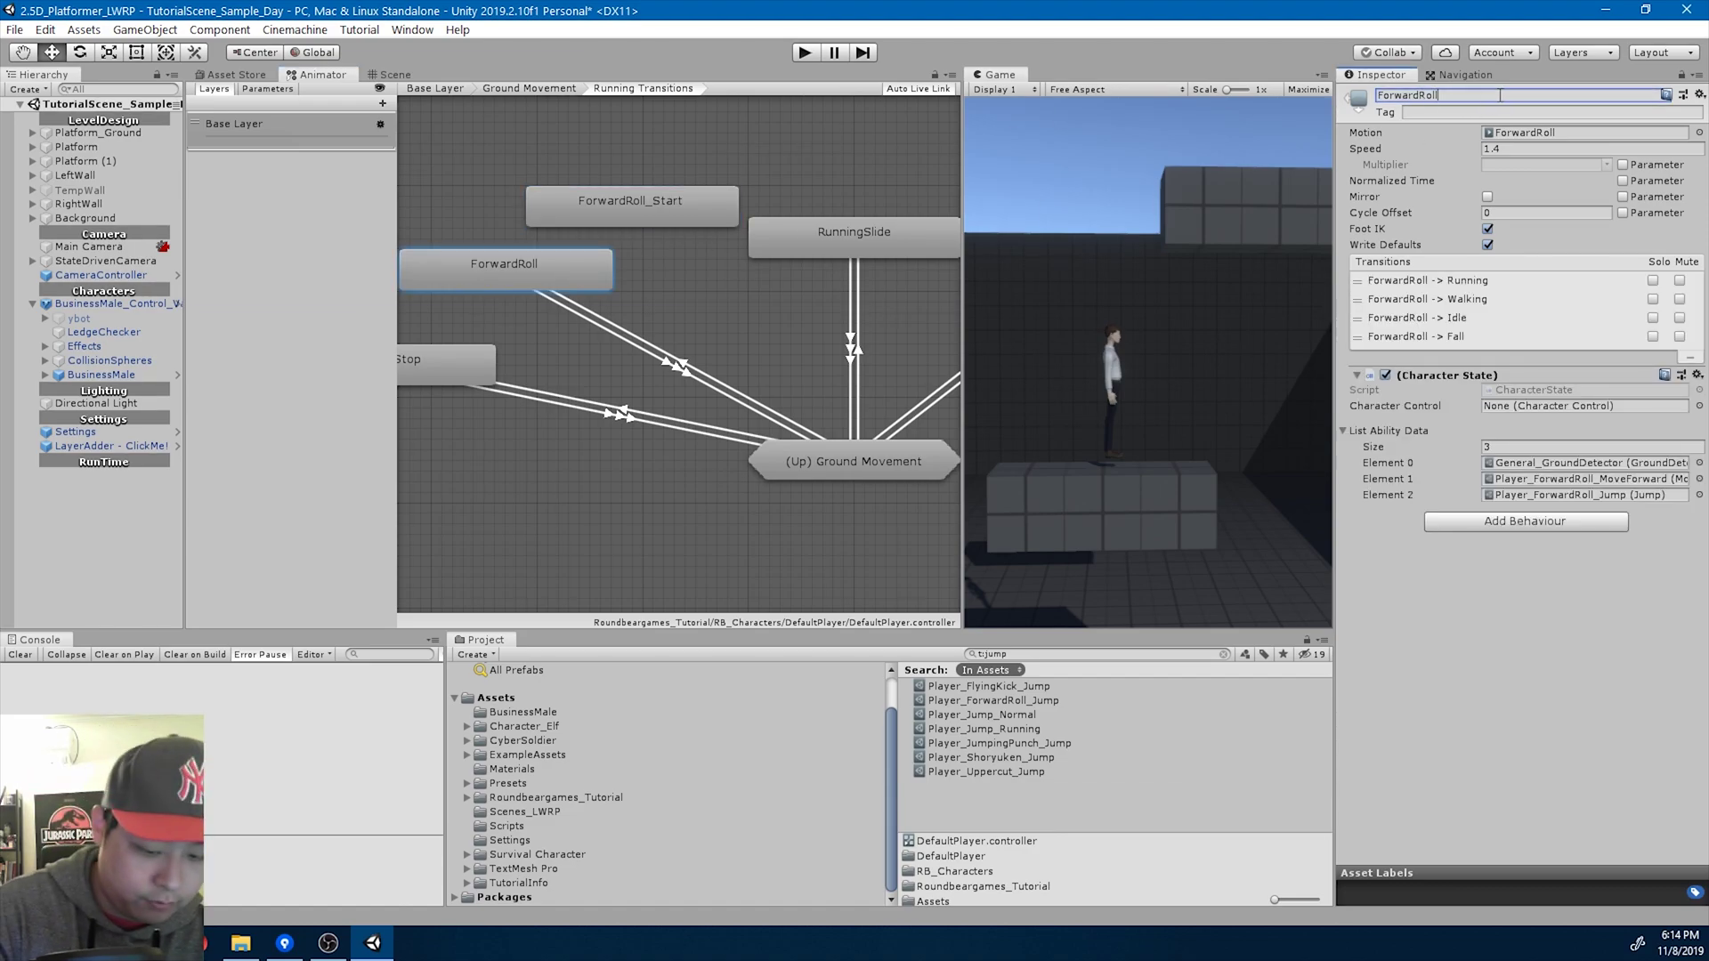
{"action": "type", "text": "_End"}
{"action": "key", "text": "Return"}
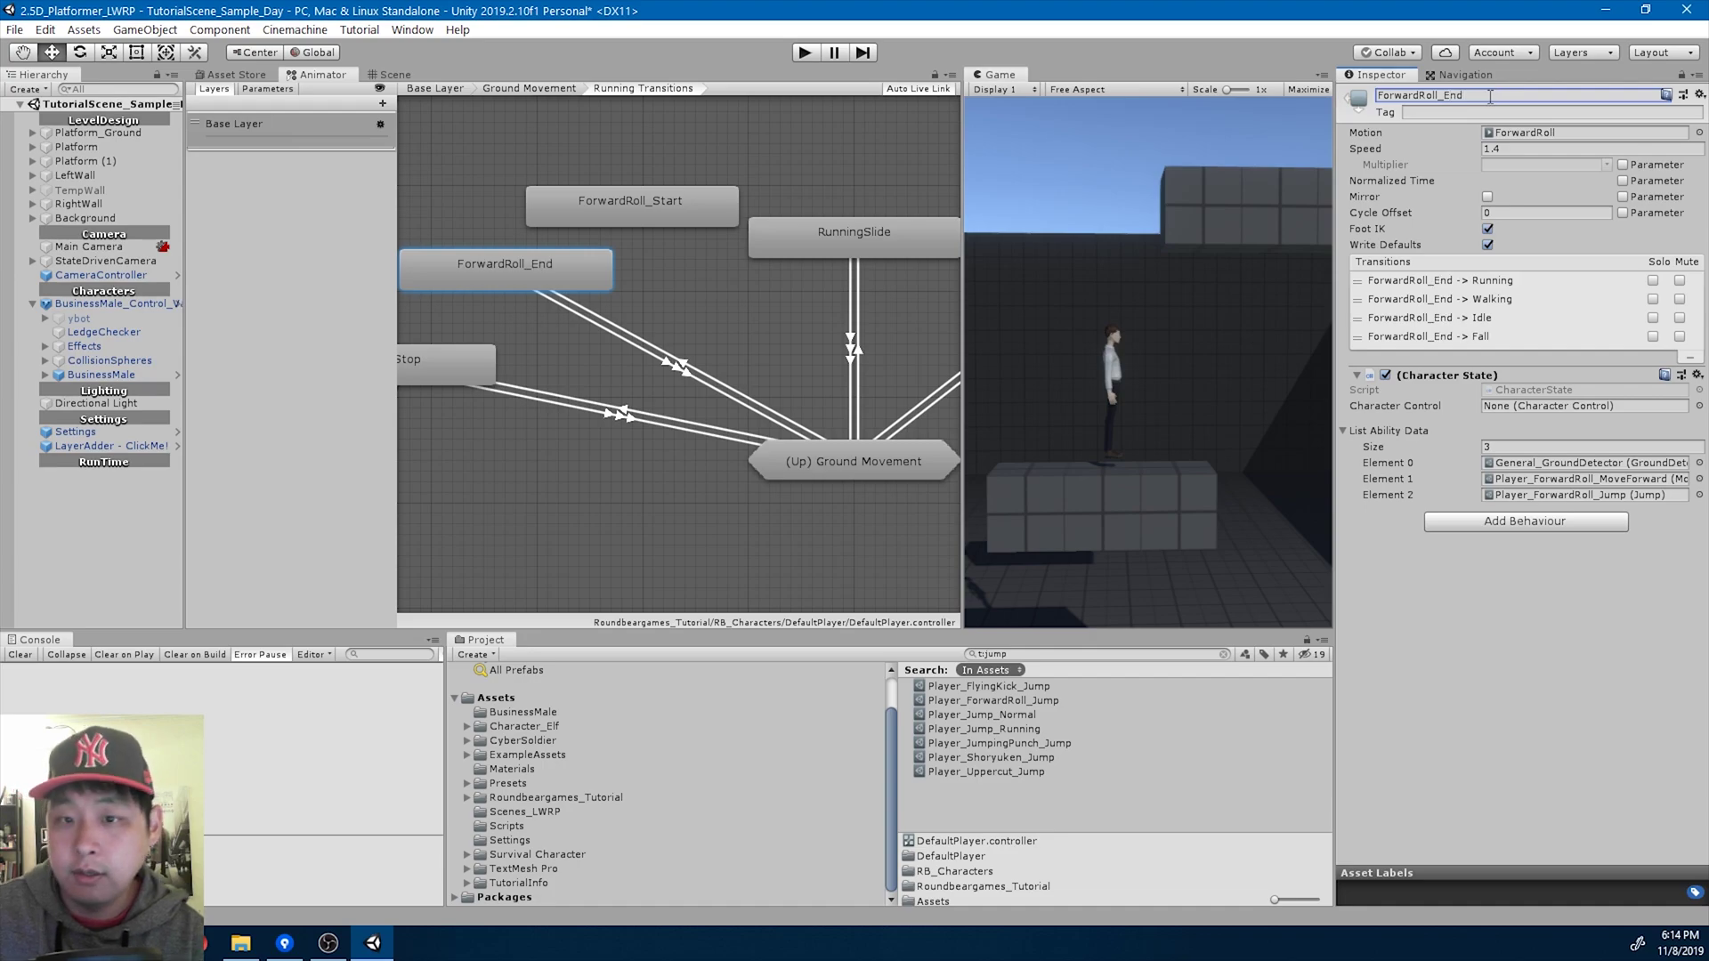
Delete the Running to ForwardRoll_End transition and make a new transition from Running to ForwardRoll_Start.
{"action": "left_click", "coordinate": [703, 373]}
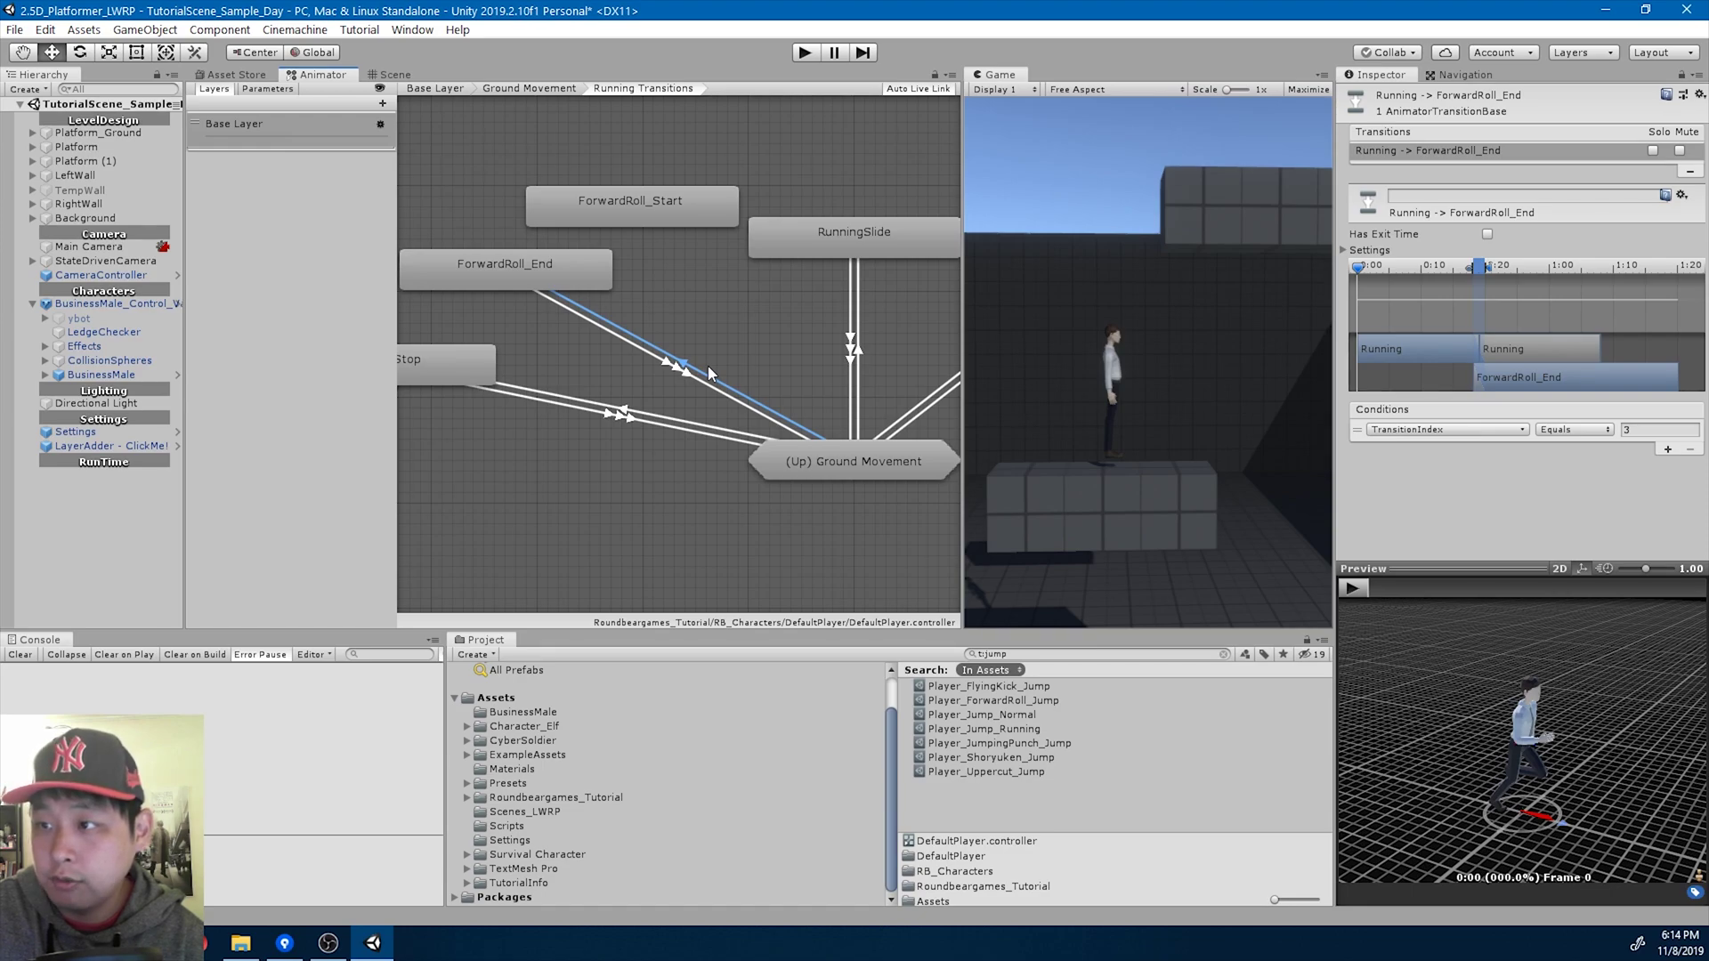
{"action": "left_click", "coordinate": [709, 372]}
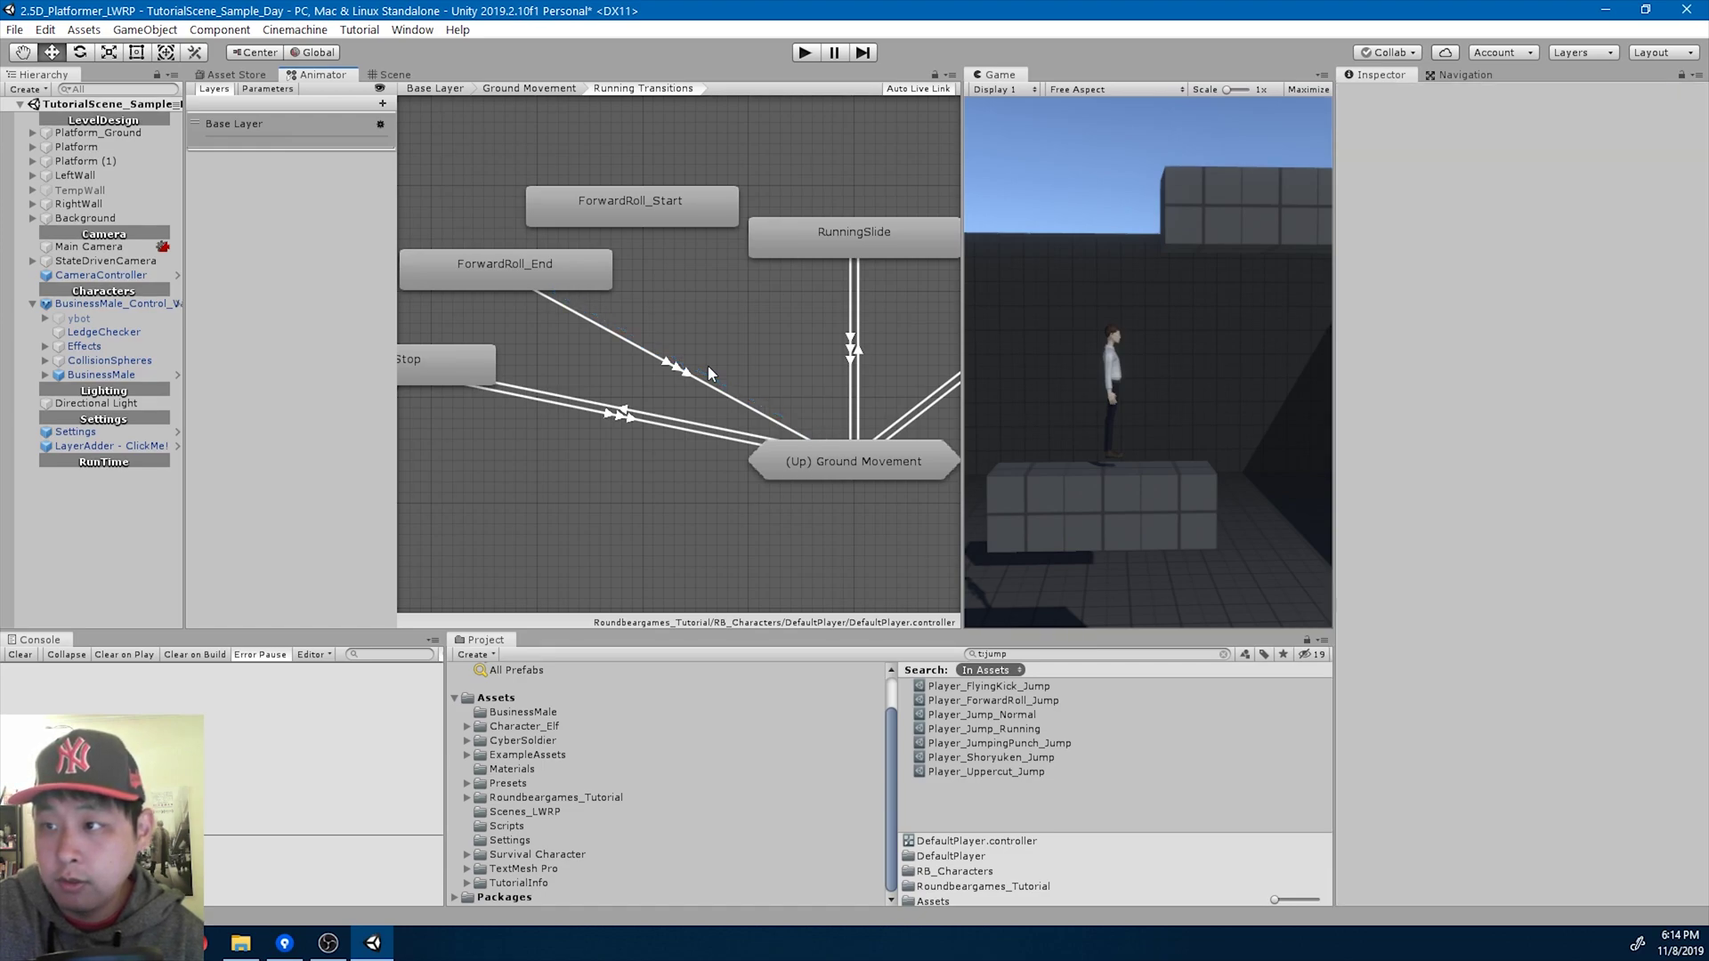
{"action": "double_click", "coordinate": [846, 463]}
{"action": "middle_click_drag", "start_coordinate": [848, 457], "coordinate": [751, 461]}
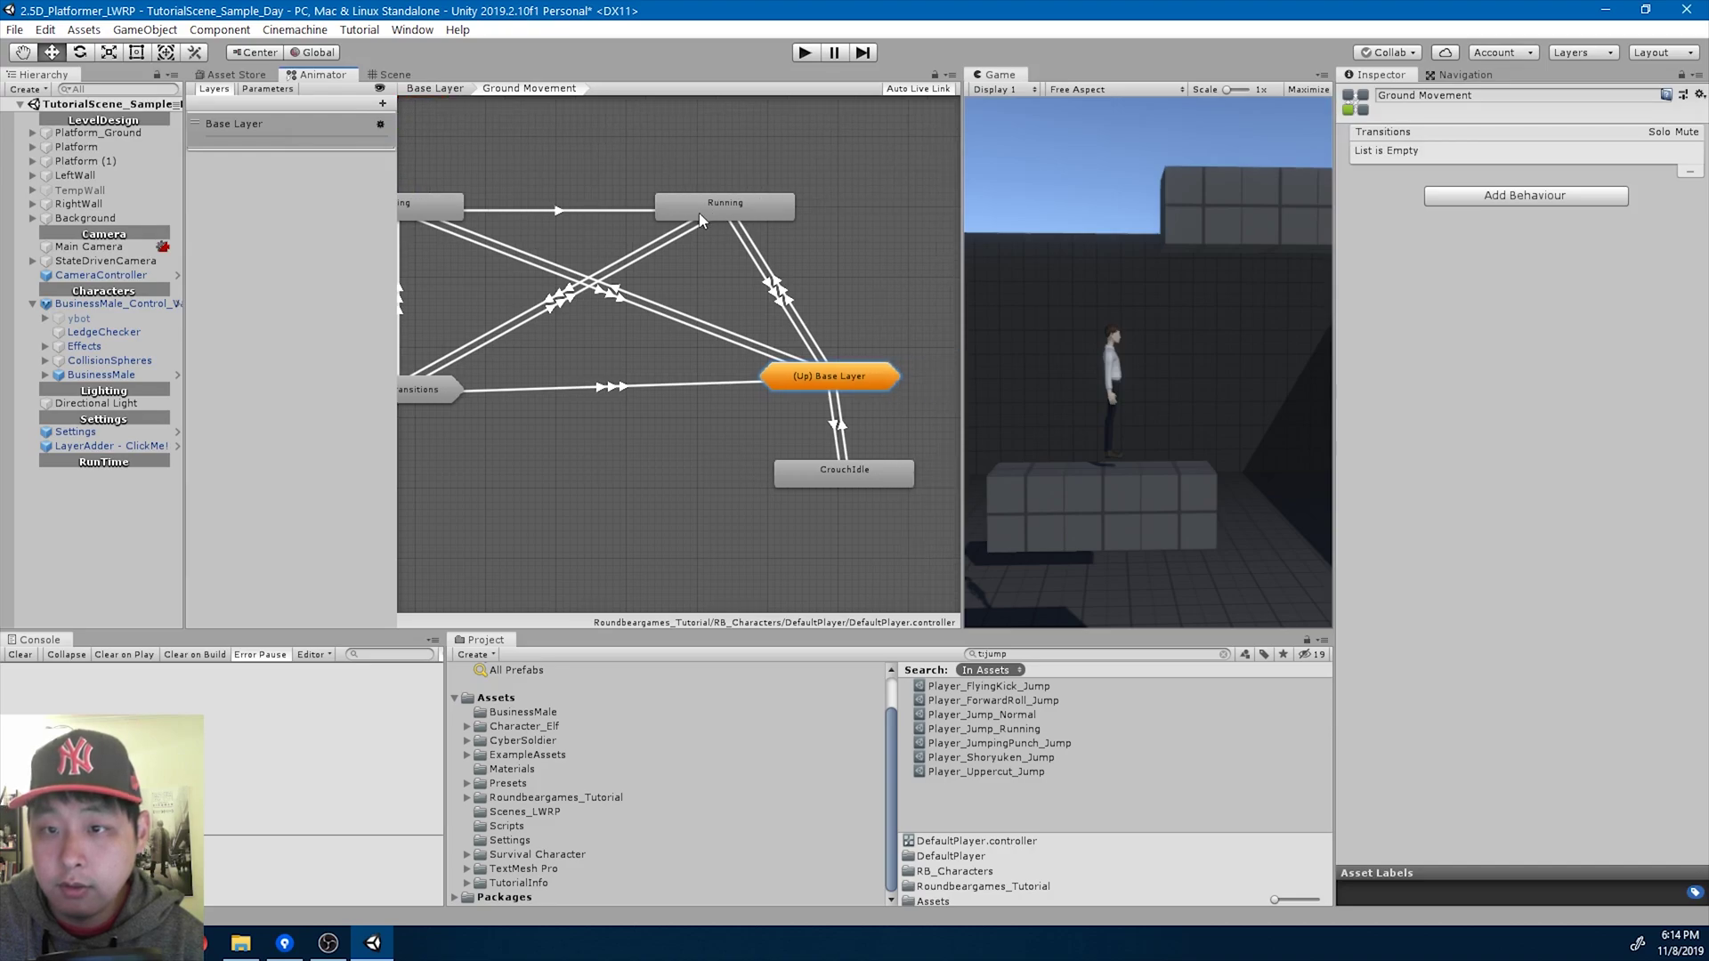
{"action": "middle_click_drag", "start_coordinate": [702, 220], "coordinate": [757, 222]}
{"action": "right_click", "coordinate": [757, 214]}
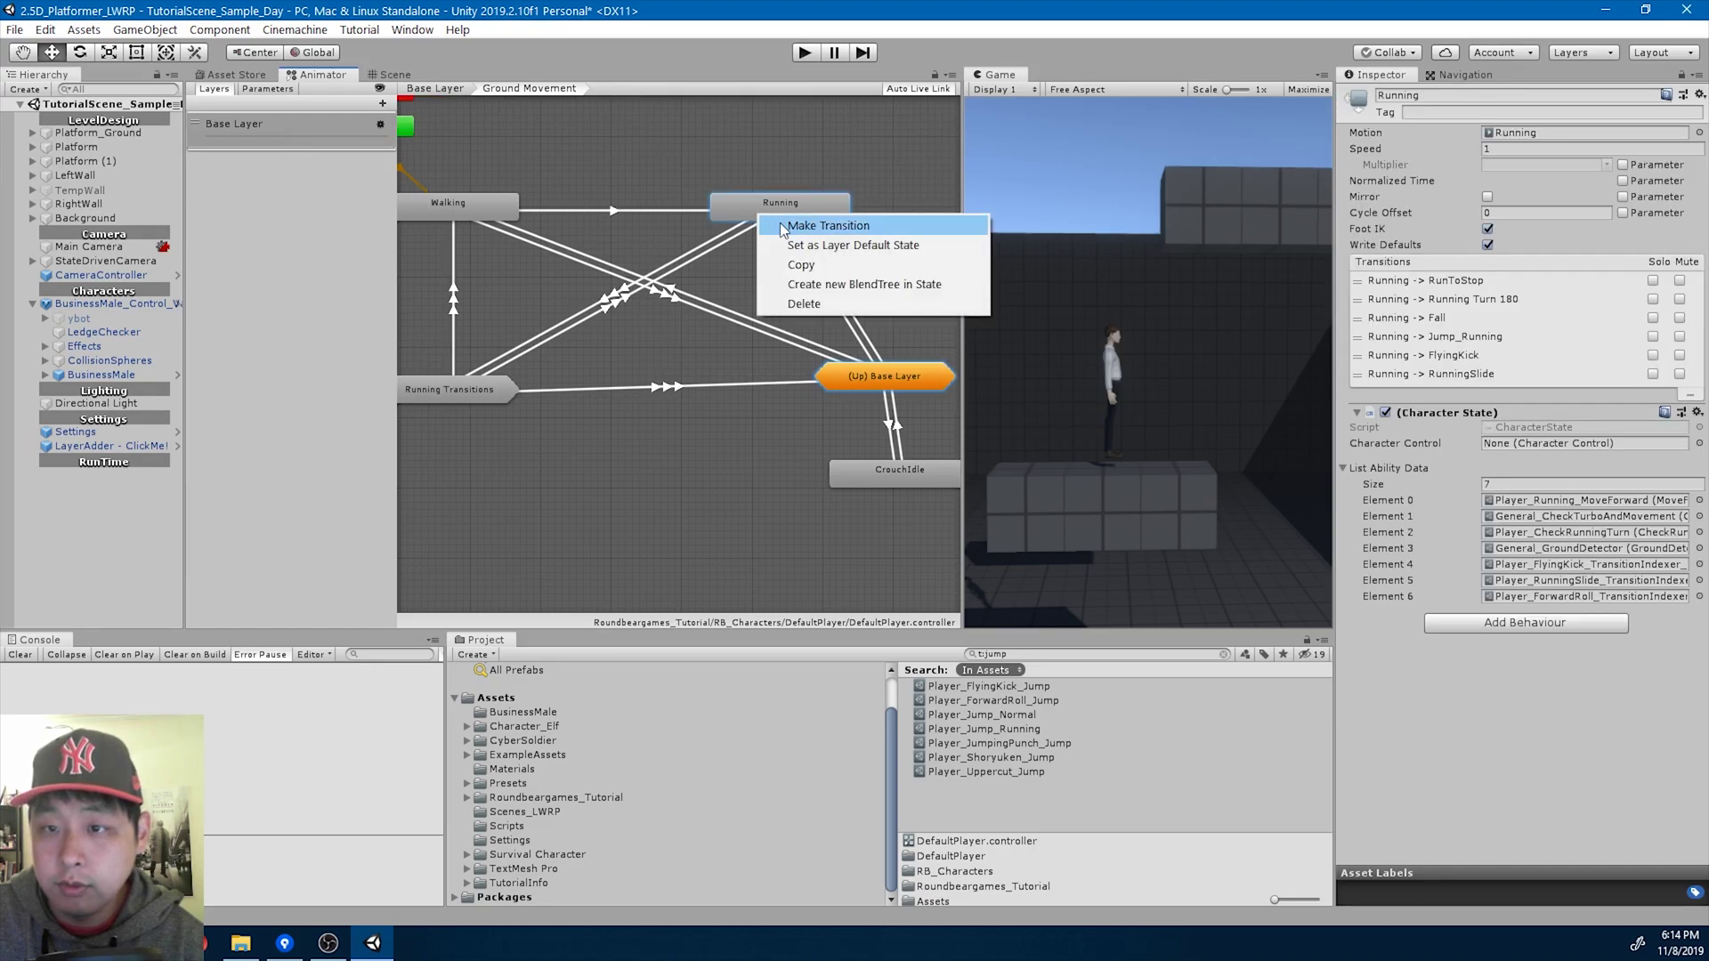
{"action": "left_click", "coordinate": [783, 226]}
{"action": "left_click", "coordinate": [457, 392]}
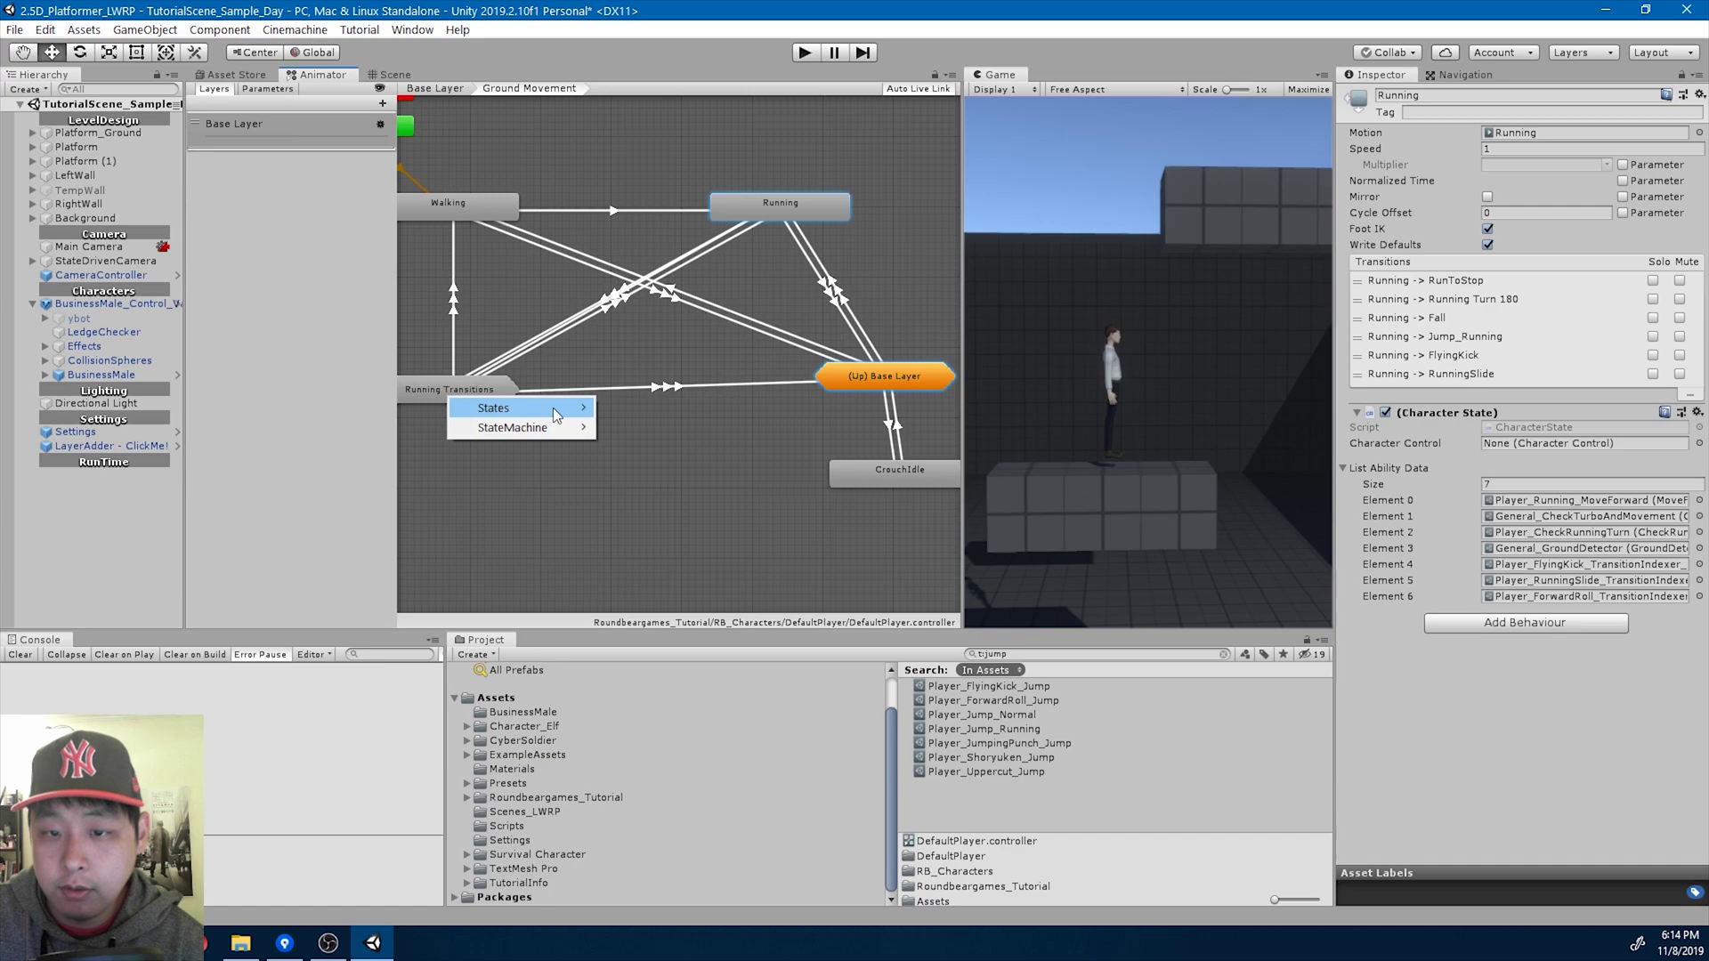
{"action": "mouse_move", "coordinate": [552, 408]}
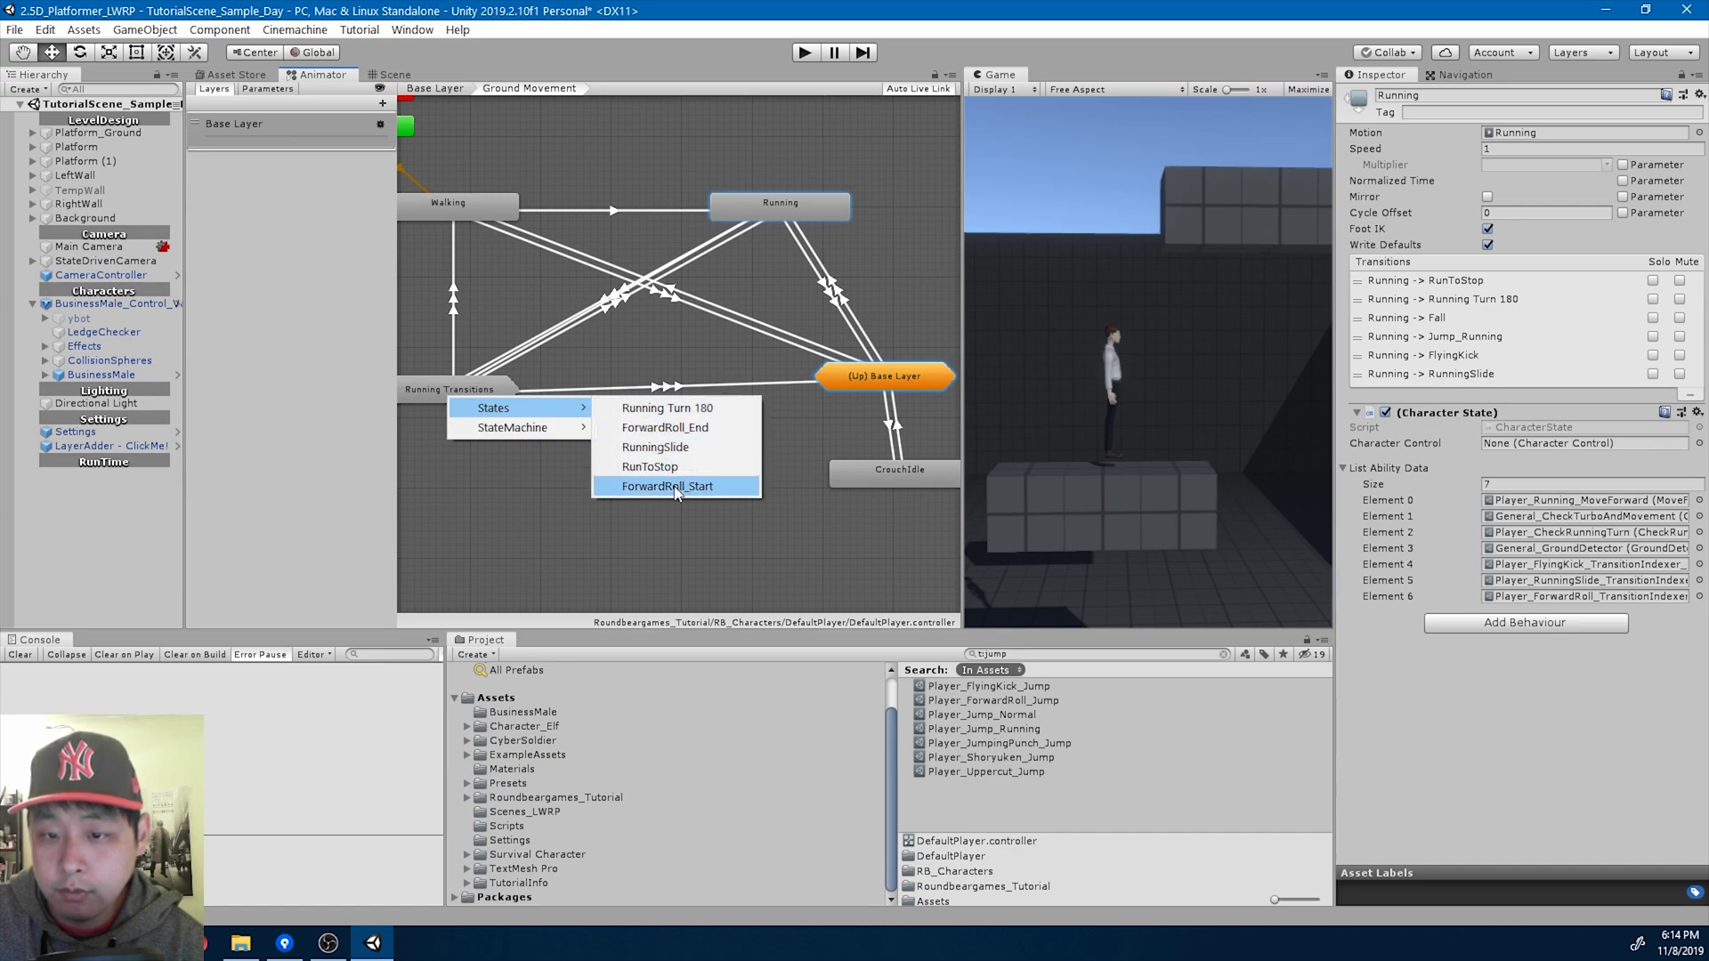
{"action": "left_click", "coordinate": [672, 486]}
Shorten the blend of the Running to ForwardRoll_Start transition, start the roll clip at the blend, and disable Has Exit Time.
{"action": "double_click", "coordinate": [478, 390]}
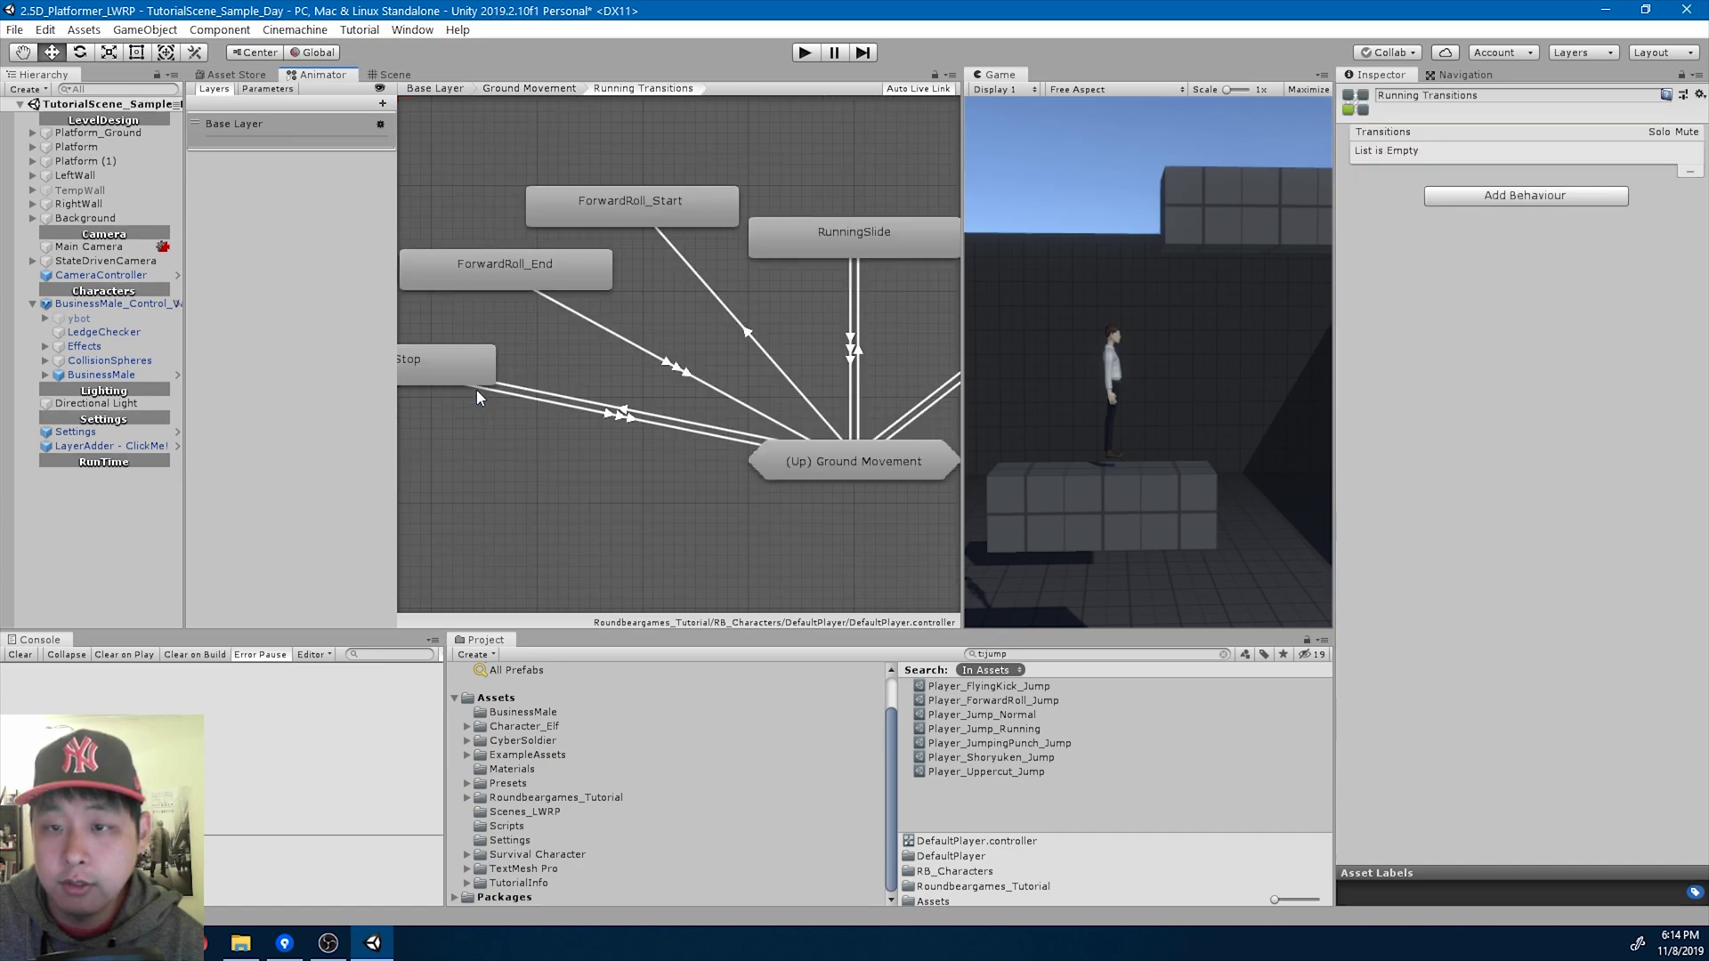
{"action": "left_click", "coordinate": [723, 306]}
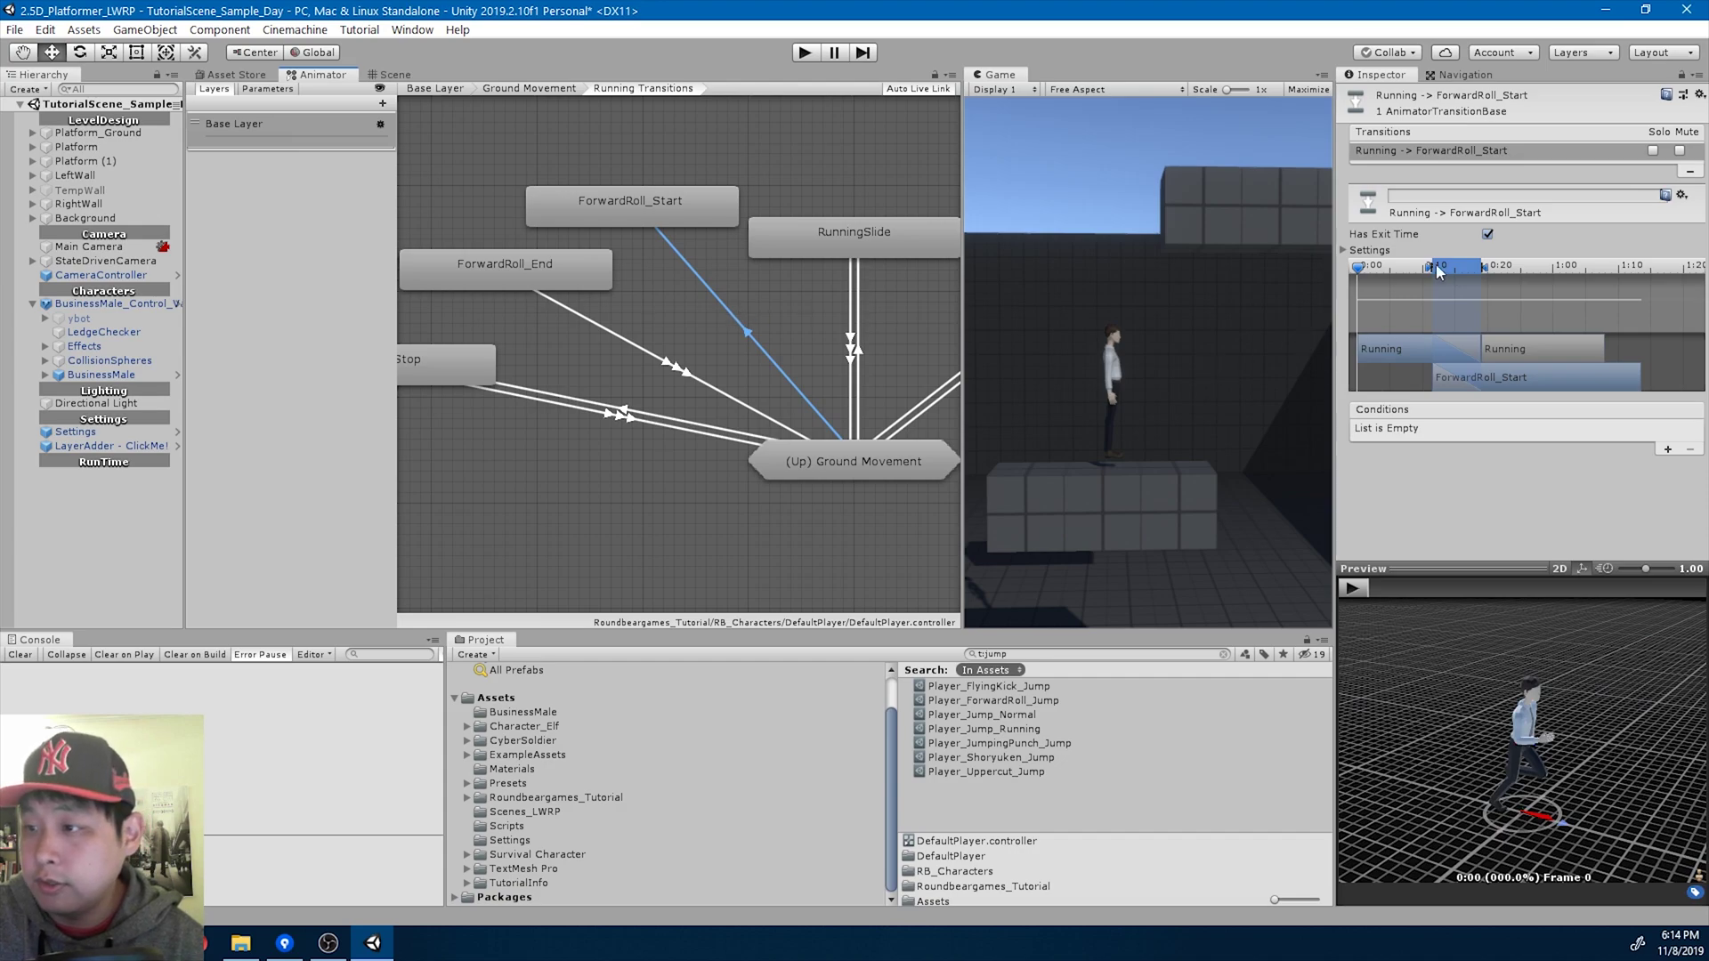
{"action": "left_click_drag", "start_coordinate": [1435, 266], "coordinate": [1476, 268]}
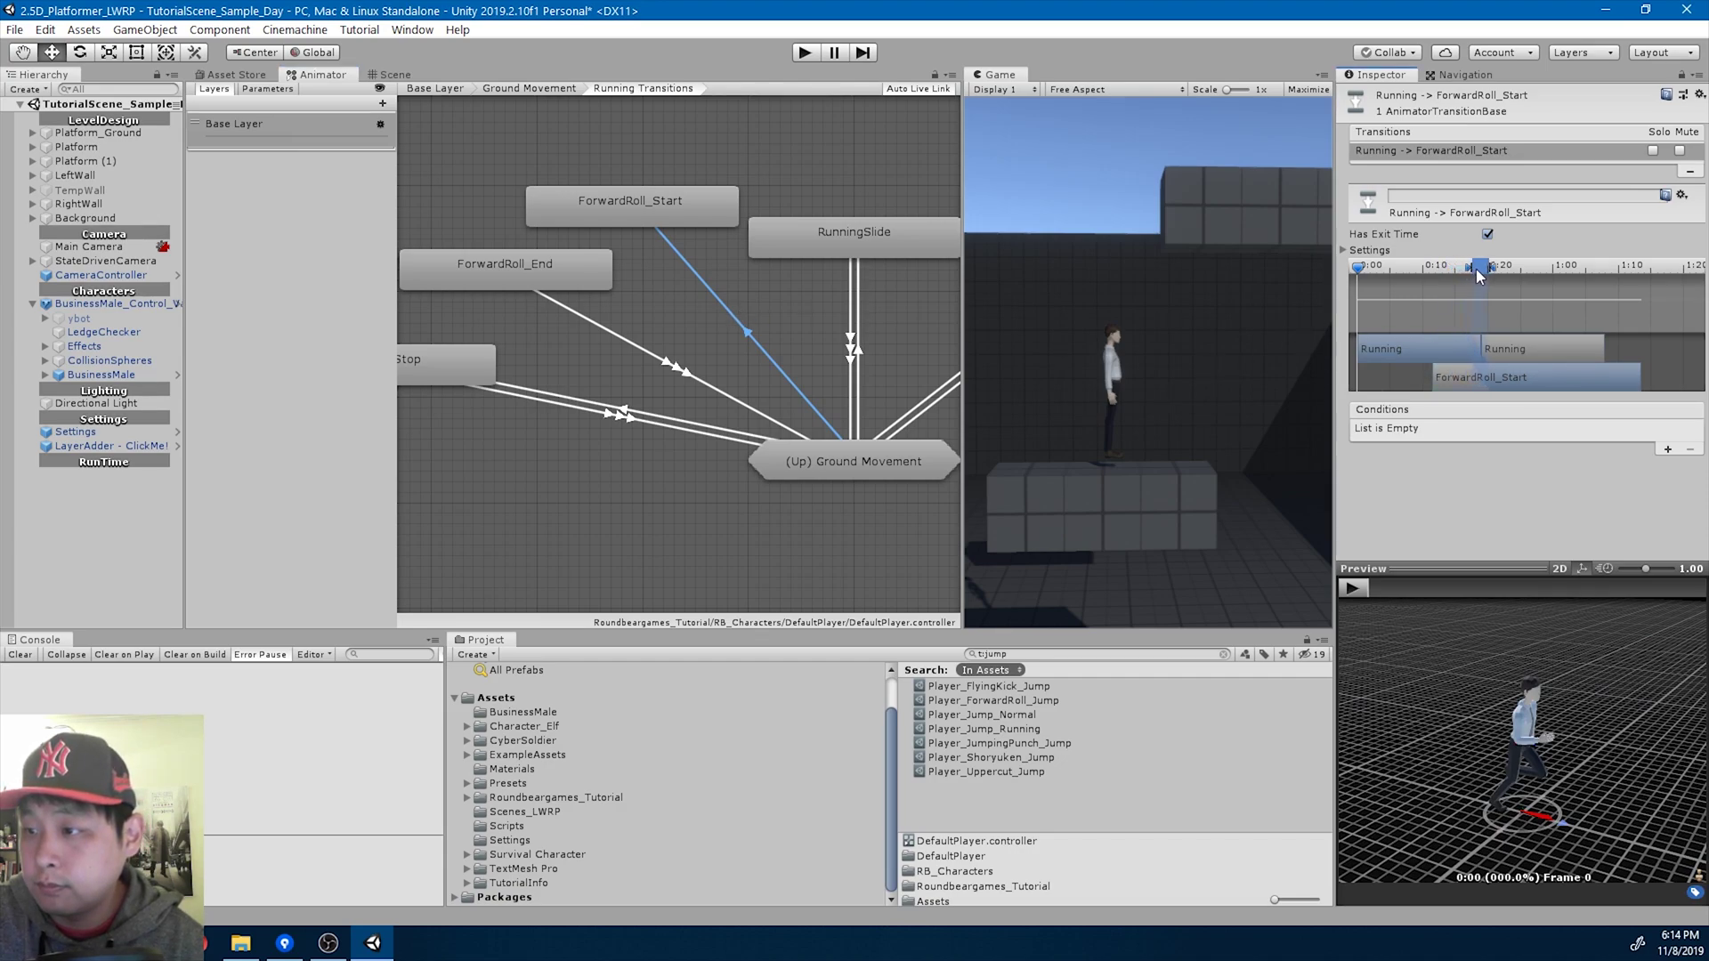
{"action": "left_click_drag", "start_coordinate": [1467, 392], "coordinate": [1507, 391]}
{"action": "left_click", "coordinate": [1488, 234]}
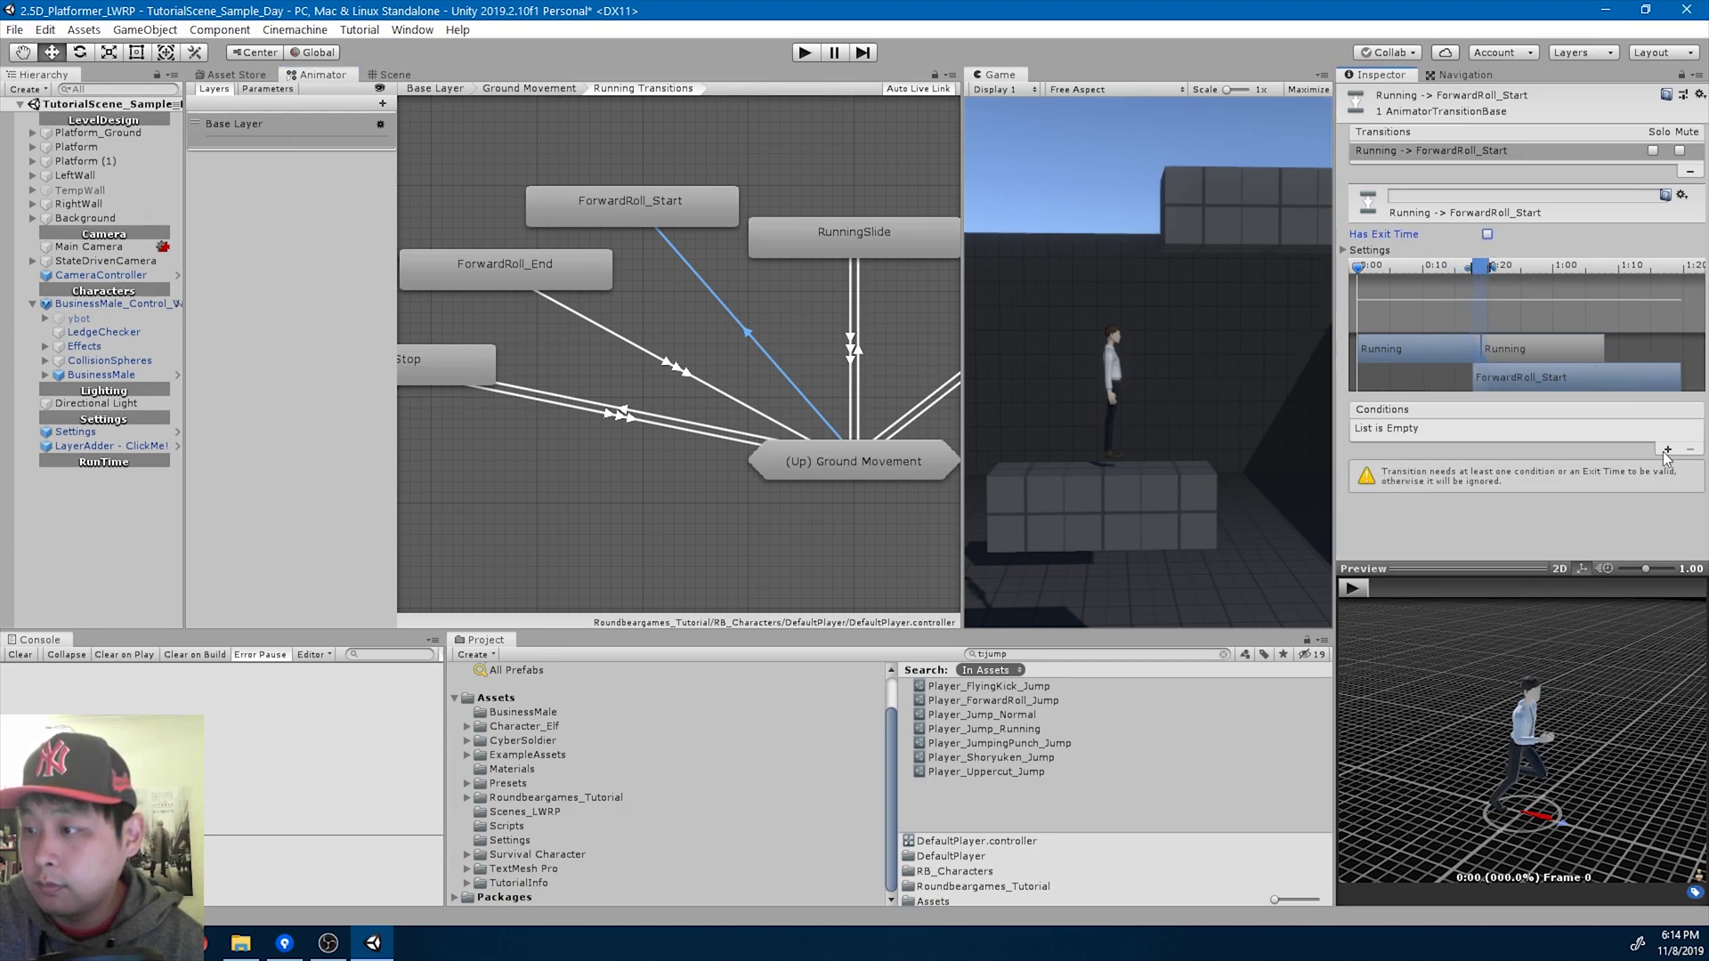
Add the condition TransitionIndex Equals 3 to the Running to ForwardRoll_Start transition and play its preview.
{"action": "left_click", "coordinate": [1667, 449]}
{"action": "left_click", "coordinate": [1482, 430]}
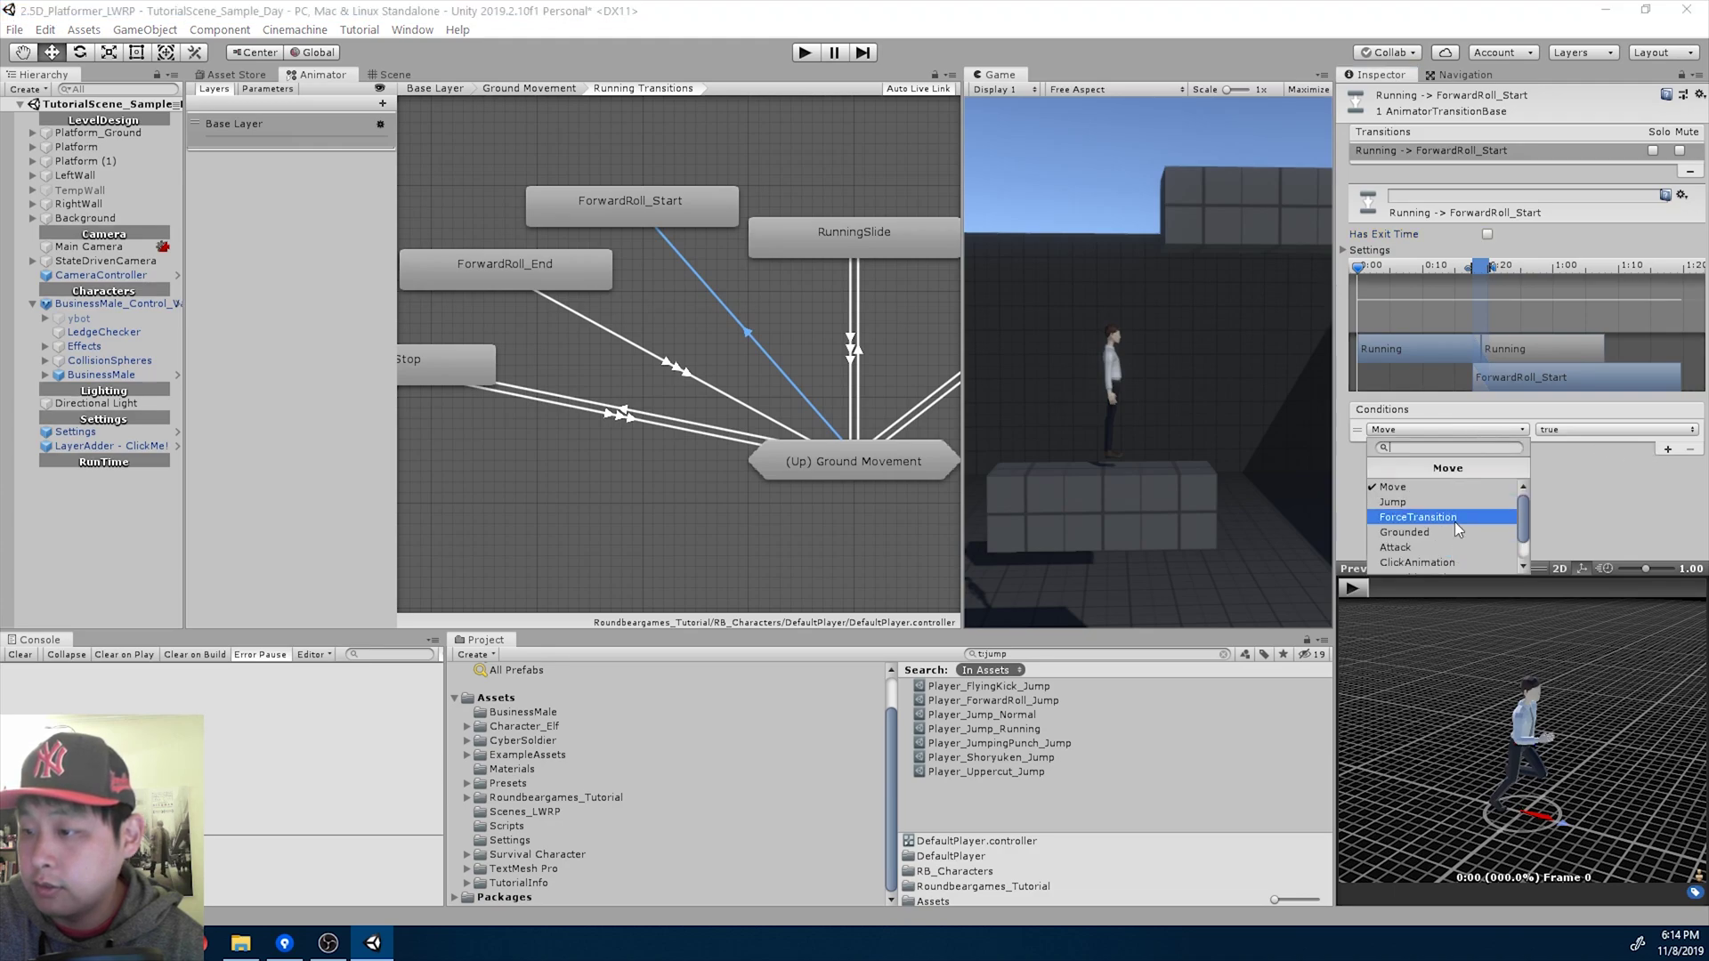
{"action": "scroll", "coordinate": [1451, 532], "scroll_direction": "down", "scroll_amount": 3}
{"action": "left_click", "coordinate": [1452, 536]}
{"action": "left_click", "coordinate": [1574, 430]}
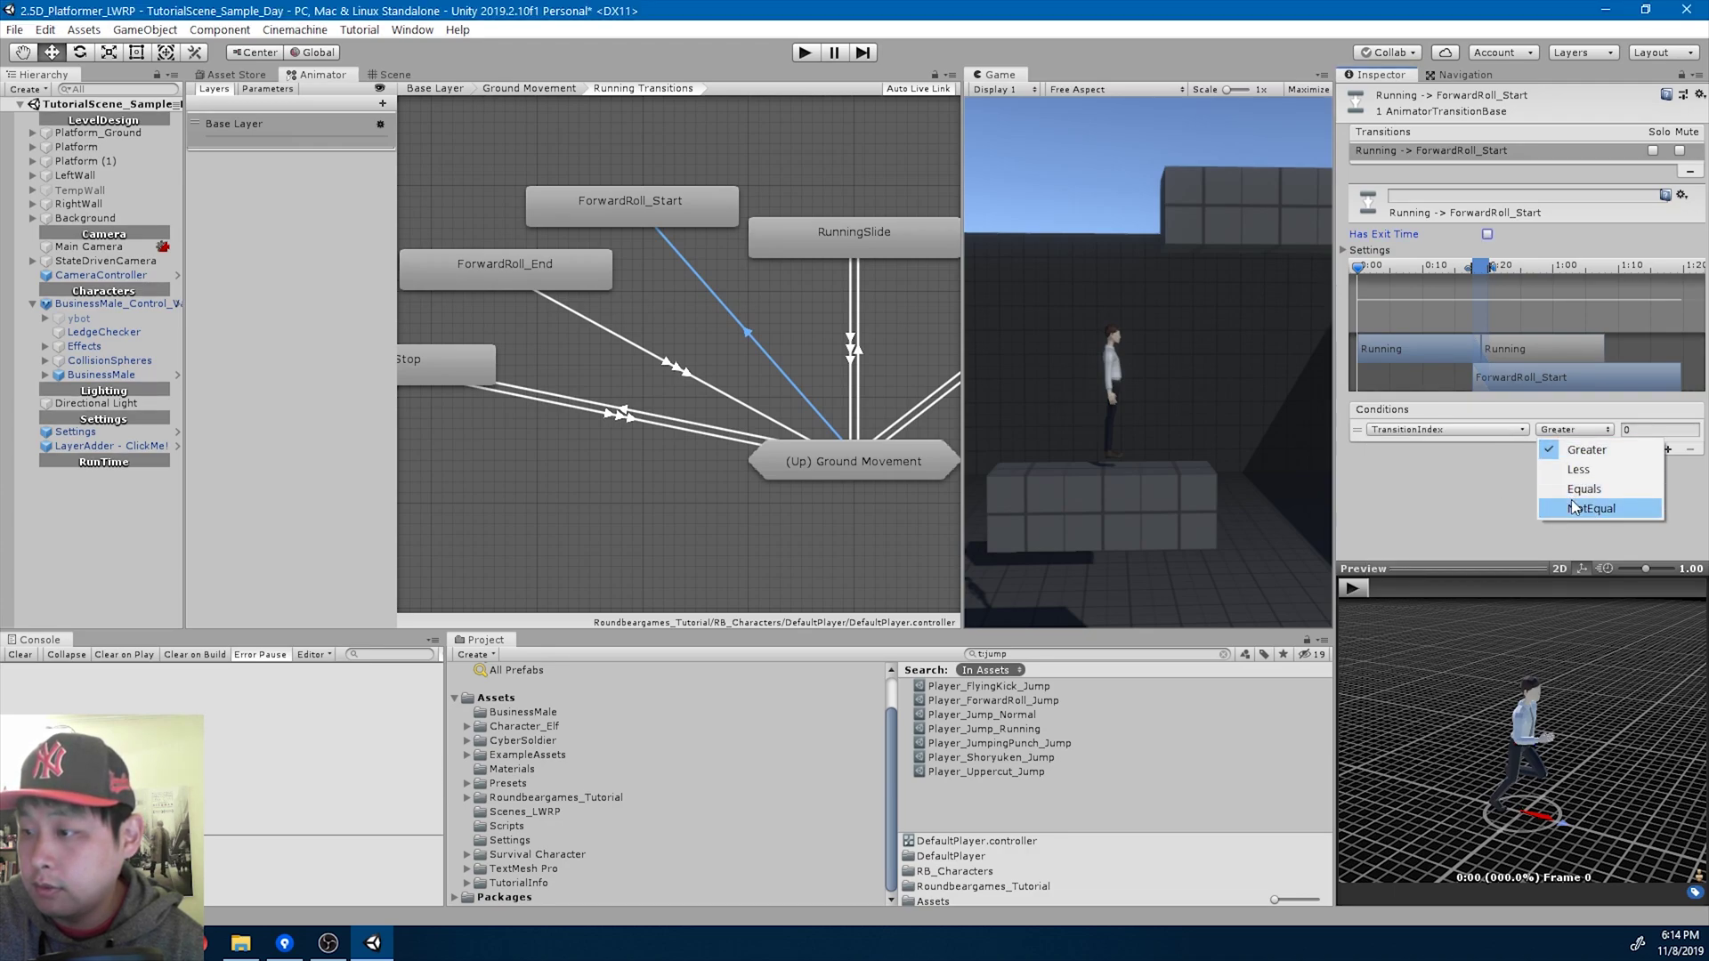
{"action": "left_click", "coordinate": [1593, 489]}
{"action": "left_click", "coordinate": [1660, 430]}
{"action": "type", "text": "3"}
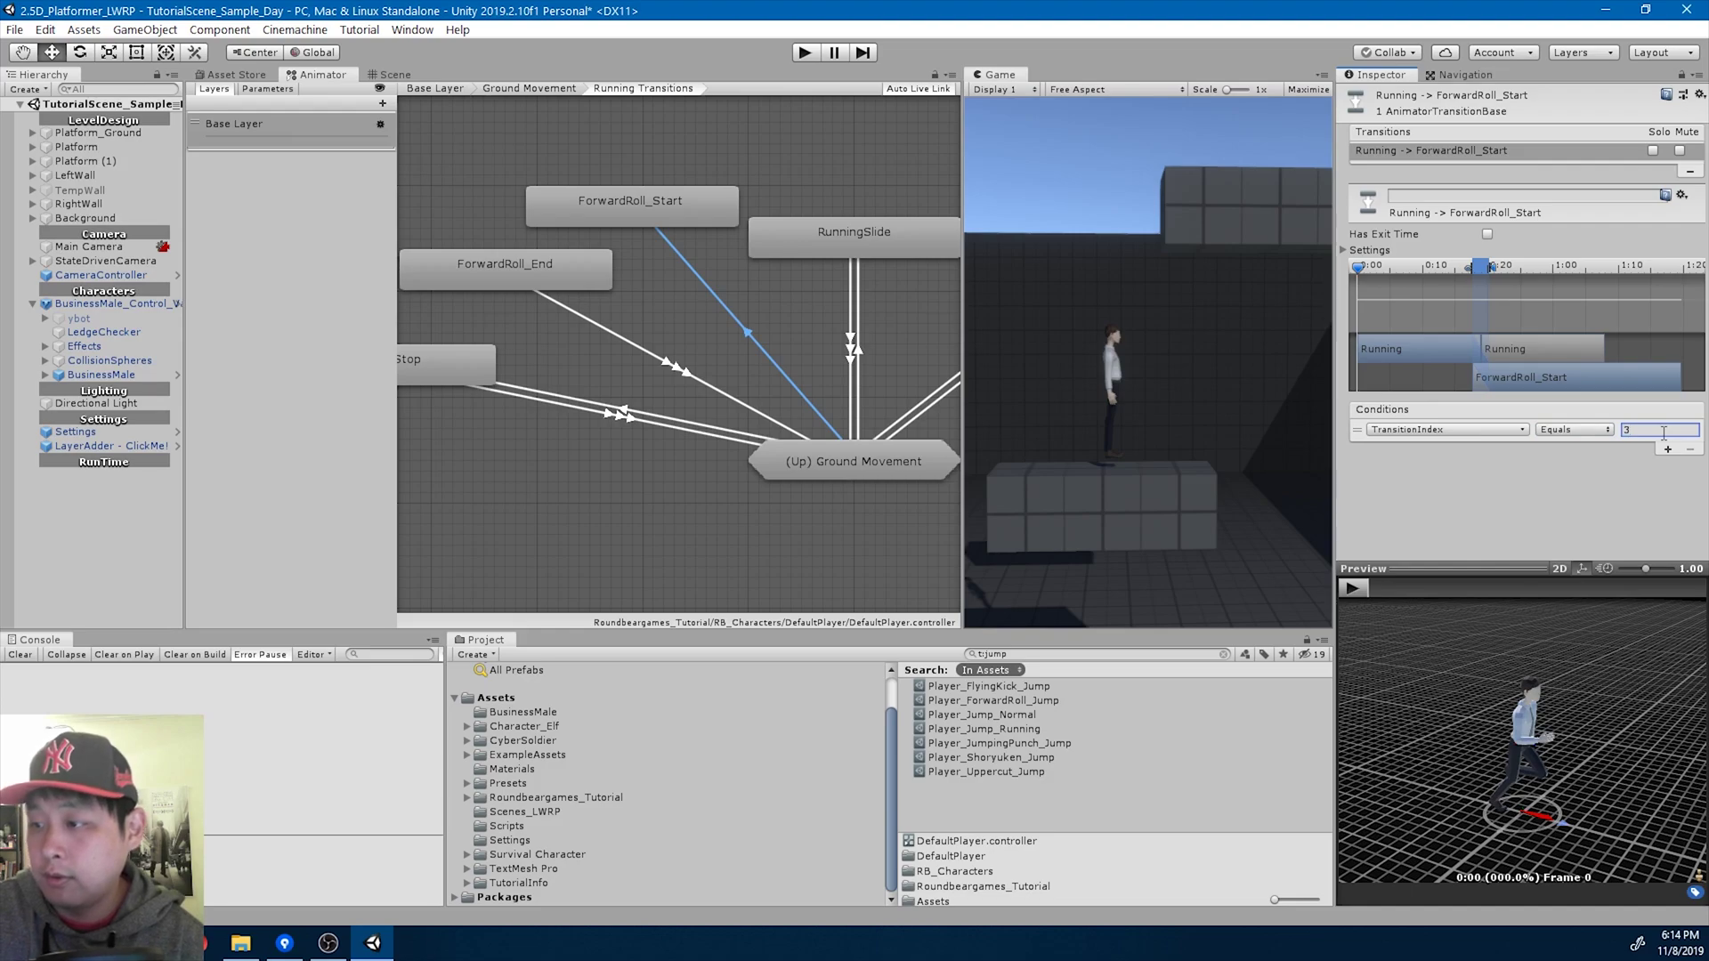
{"action": "left_click", "coordinate": [1355, 589]}
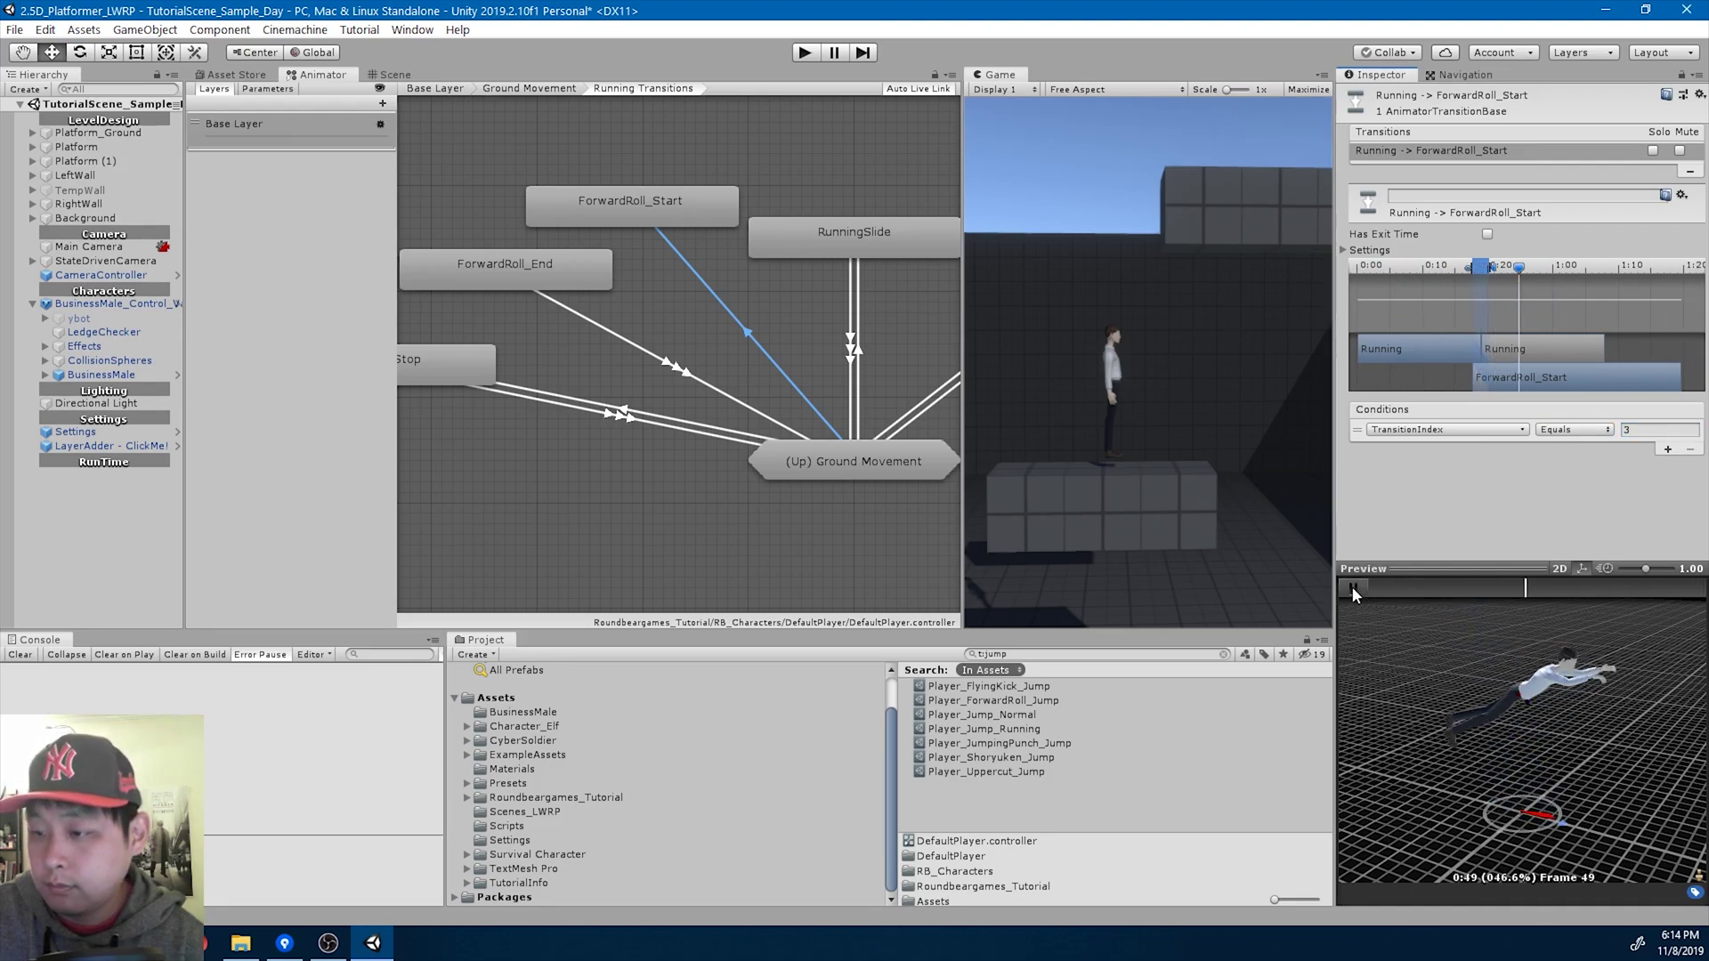
Locate the motion clip of the ForwardRoll_Start state in the project and select the ForwardRoll animation asset in HumanoidAnimations.
{"action": "left_click", "coordinate": [676, 207]}
{"action": "left_click", "coordinate": [1526, 132]}
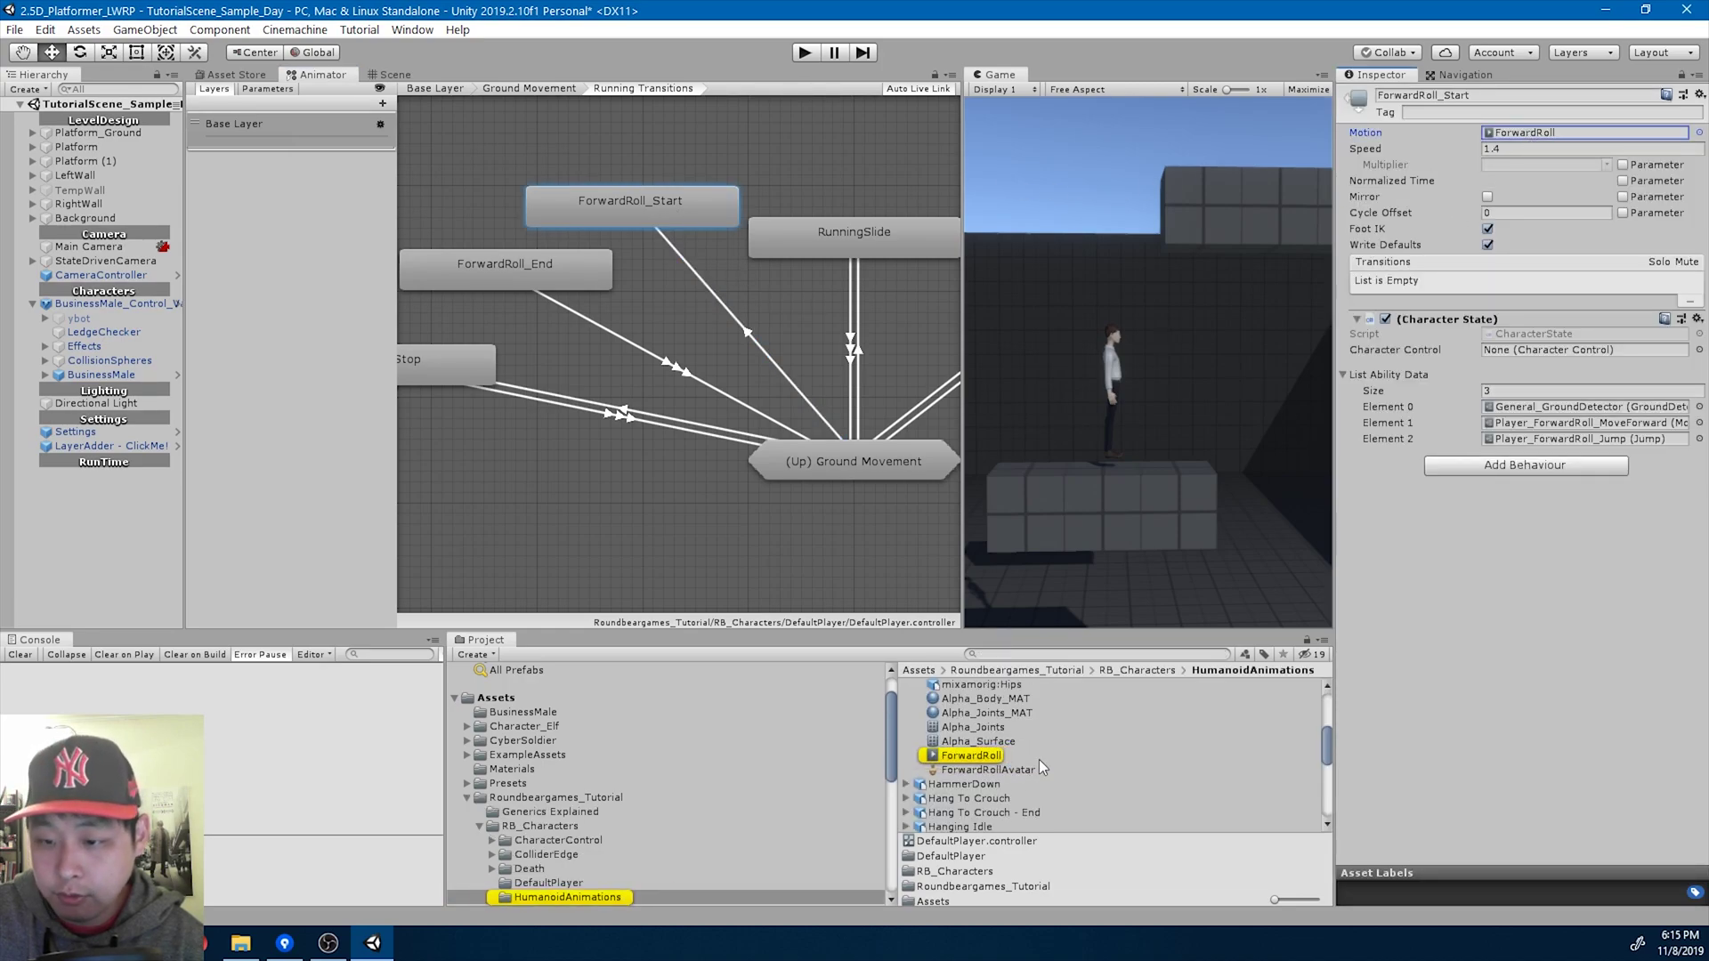
{"action": "left_click", "coordinate": [912, 697]}
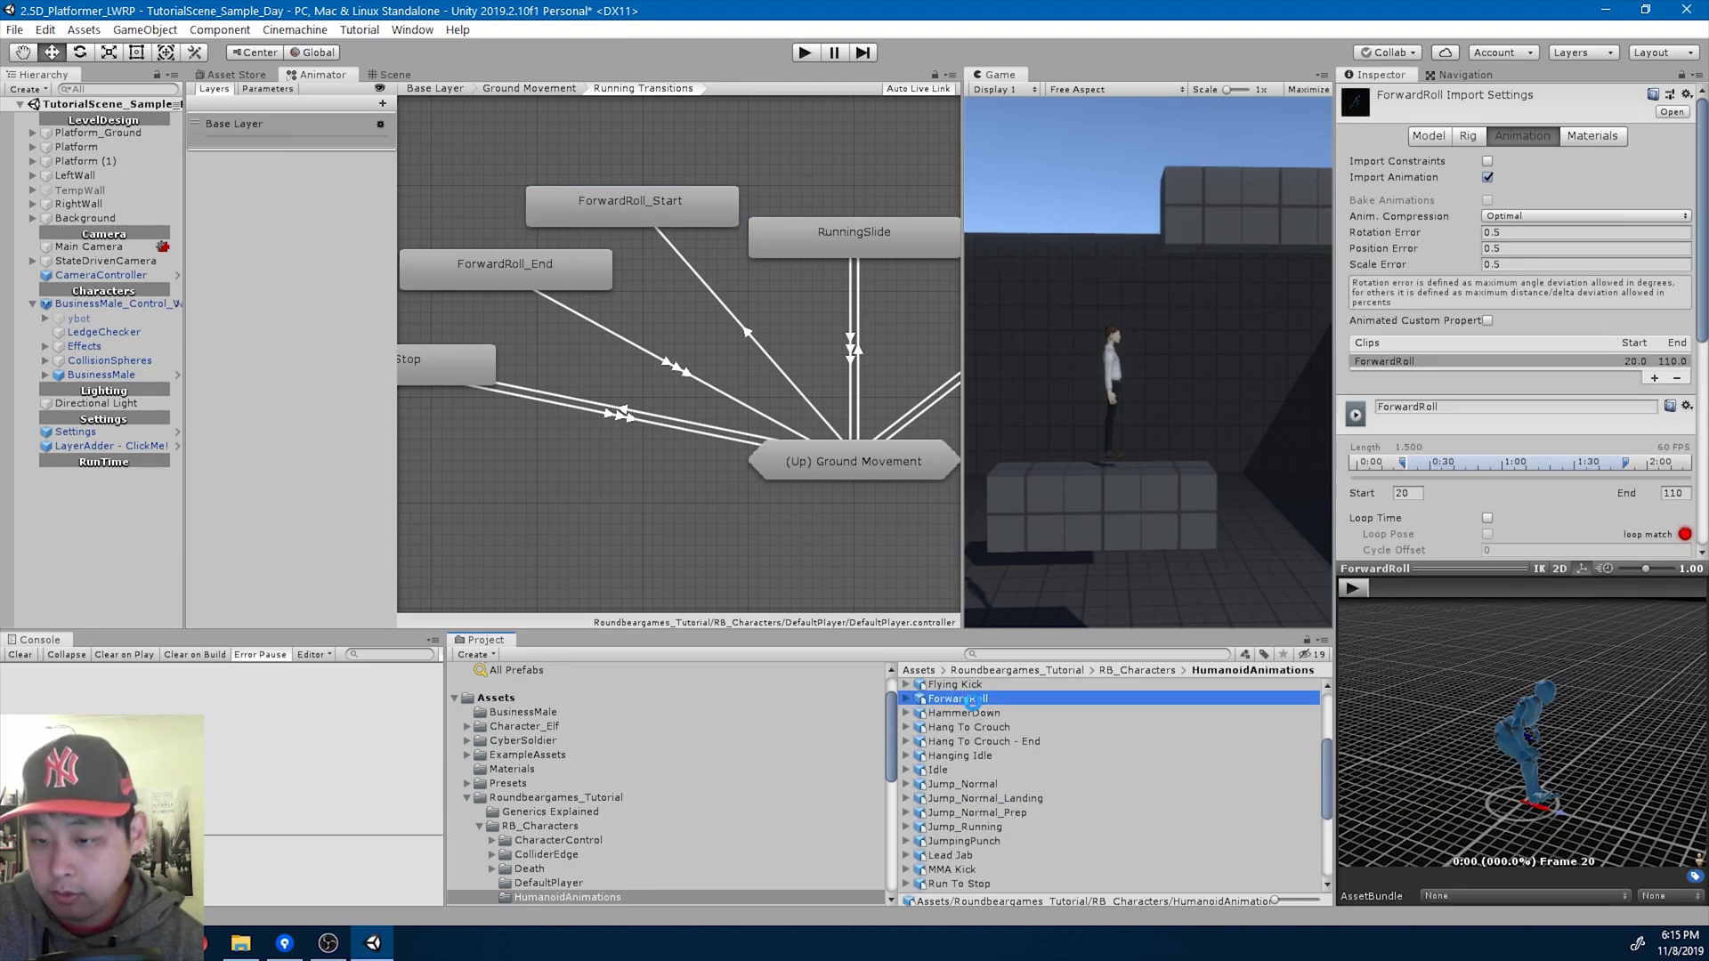
Duplicate the ForwardRoll animation asset and name the copy ForwardRoll_Start.
{"action": "key", "text": "ctrl+d"}
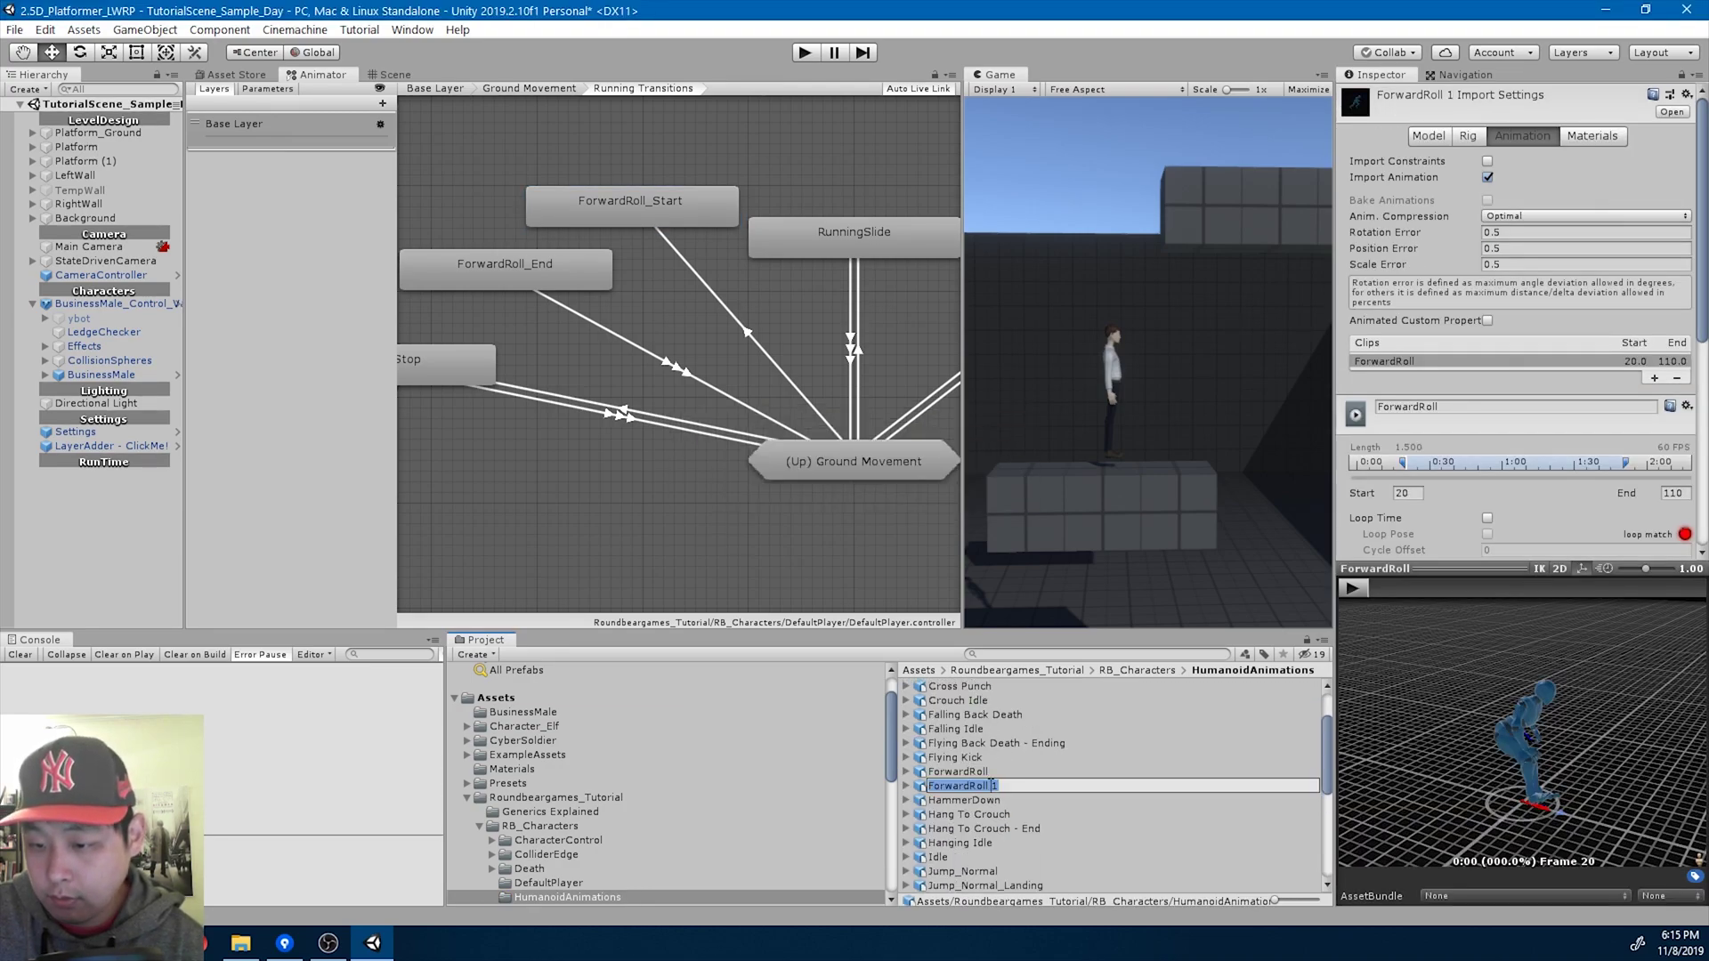
{"action": "left_click", "coordinate": [991, 786]}
{"action": "key", "text": "BackSpace"}
{"action": "key", "text": "BackSpace"}
{"action": "type", "text": "_Star"}
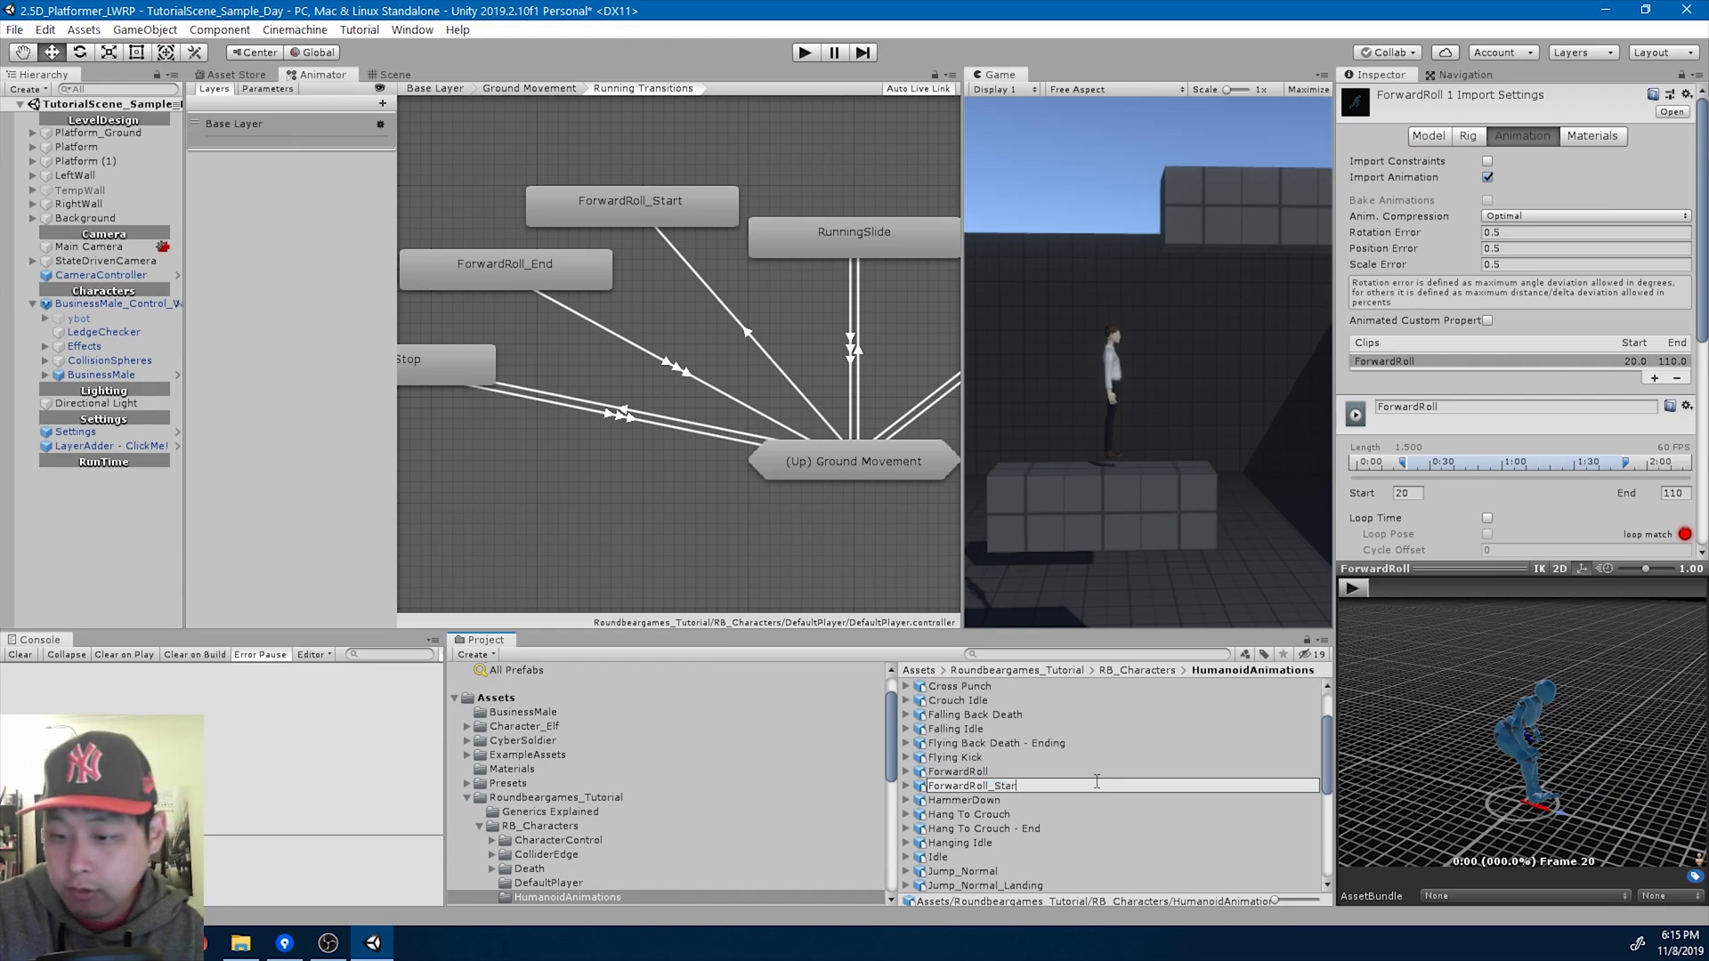
{"action": "type", "text": "t"}
{"action": "key", "text": "Return"}
{"action": "scroll", "coordinate": [1503, 405], "scroll_direction": "down", "scroll_amount": 3}
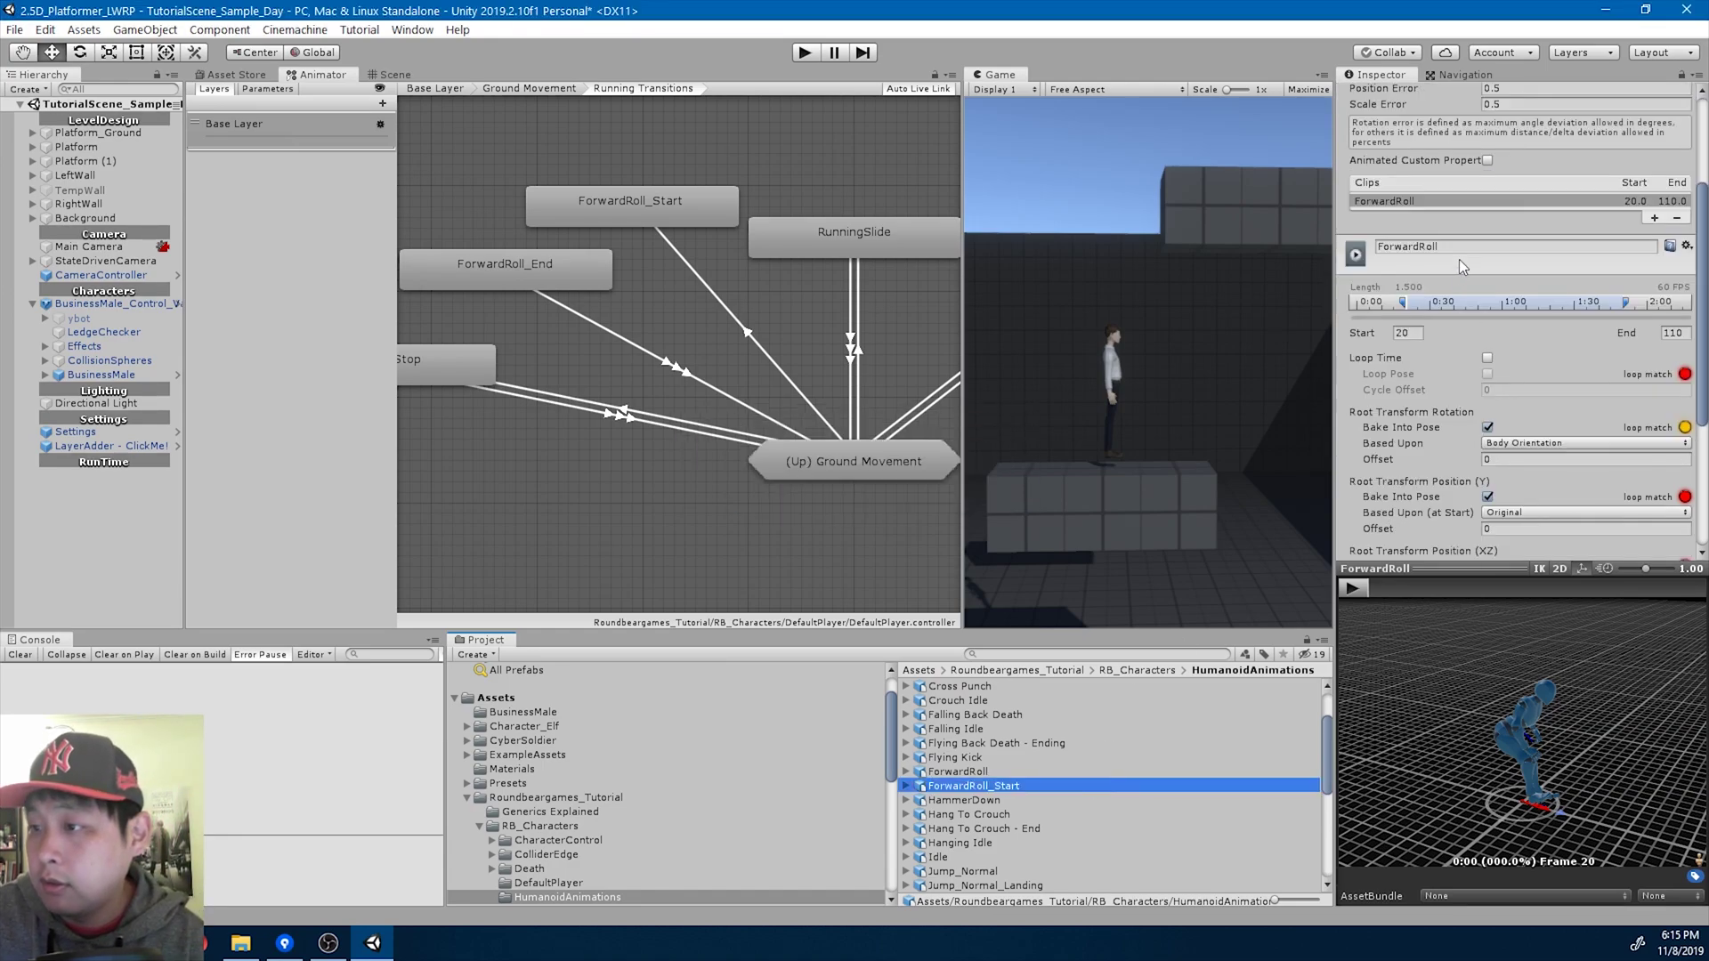
Rename the clip inside the ForwardRoll_Start asset as ForwardRoll_Start.
{"action": "left_click", "coordinate": [1471, 248]}
{"action": "left_click", "coordinate": [1476, 247]}
{"action": "type", "text": "_S"}
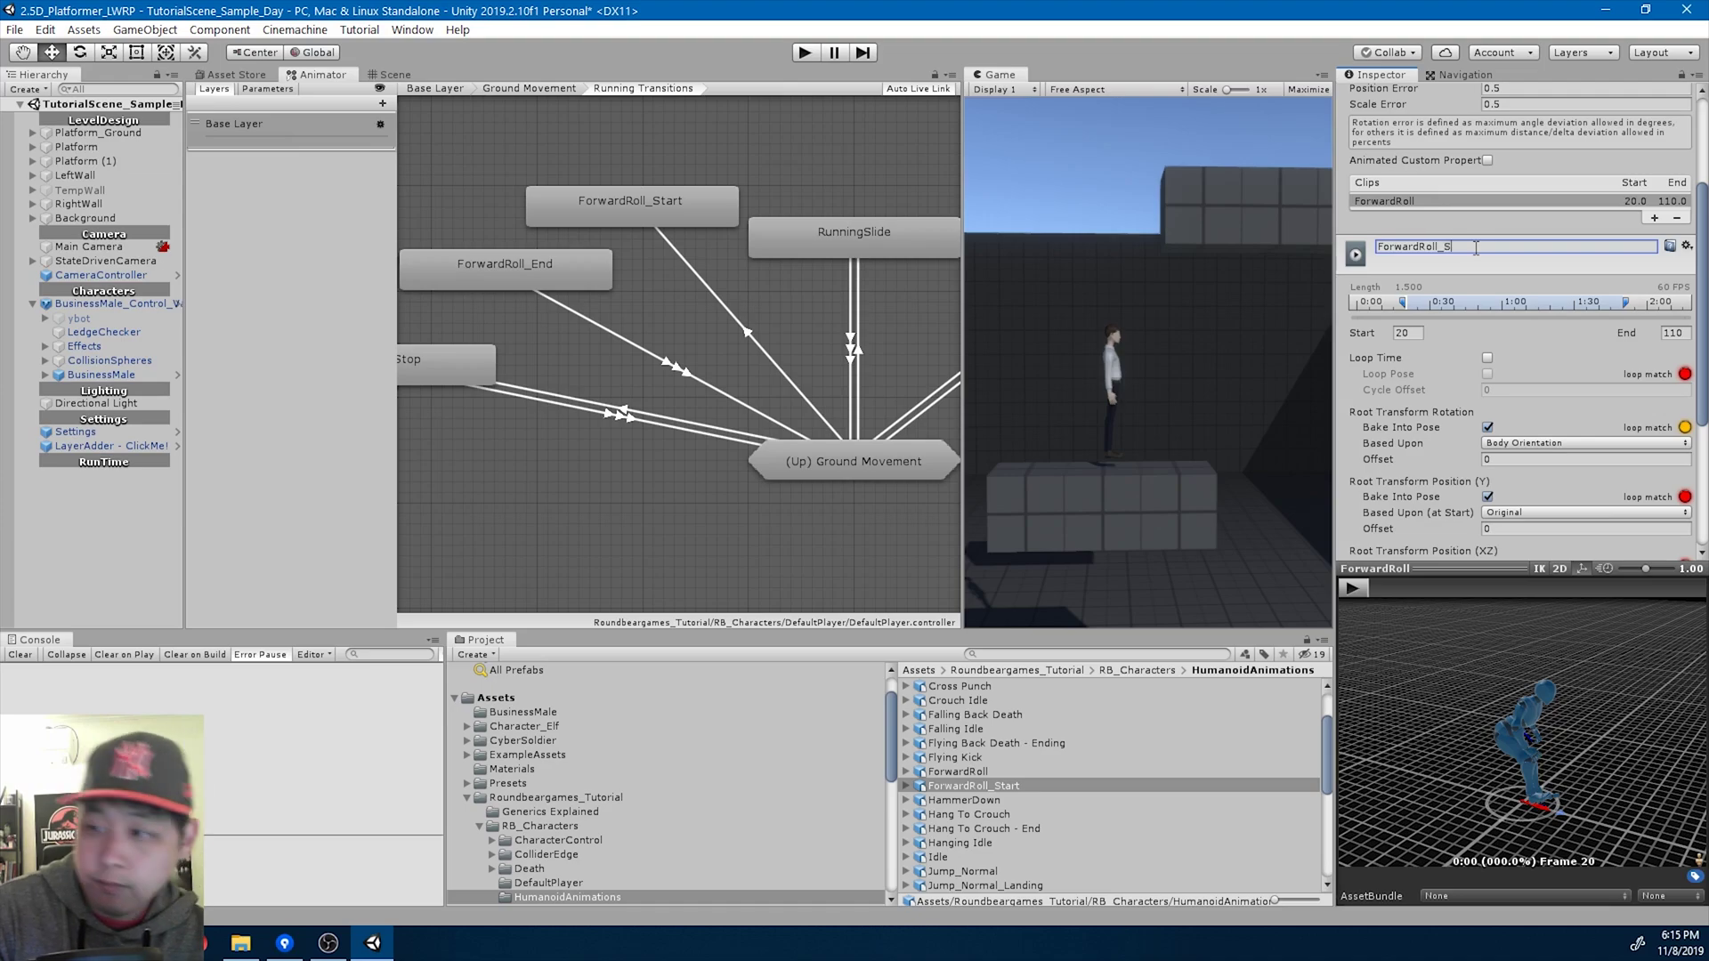
{"action": "type", "text": "tart"}
{"action": "key", "text": "Return"}
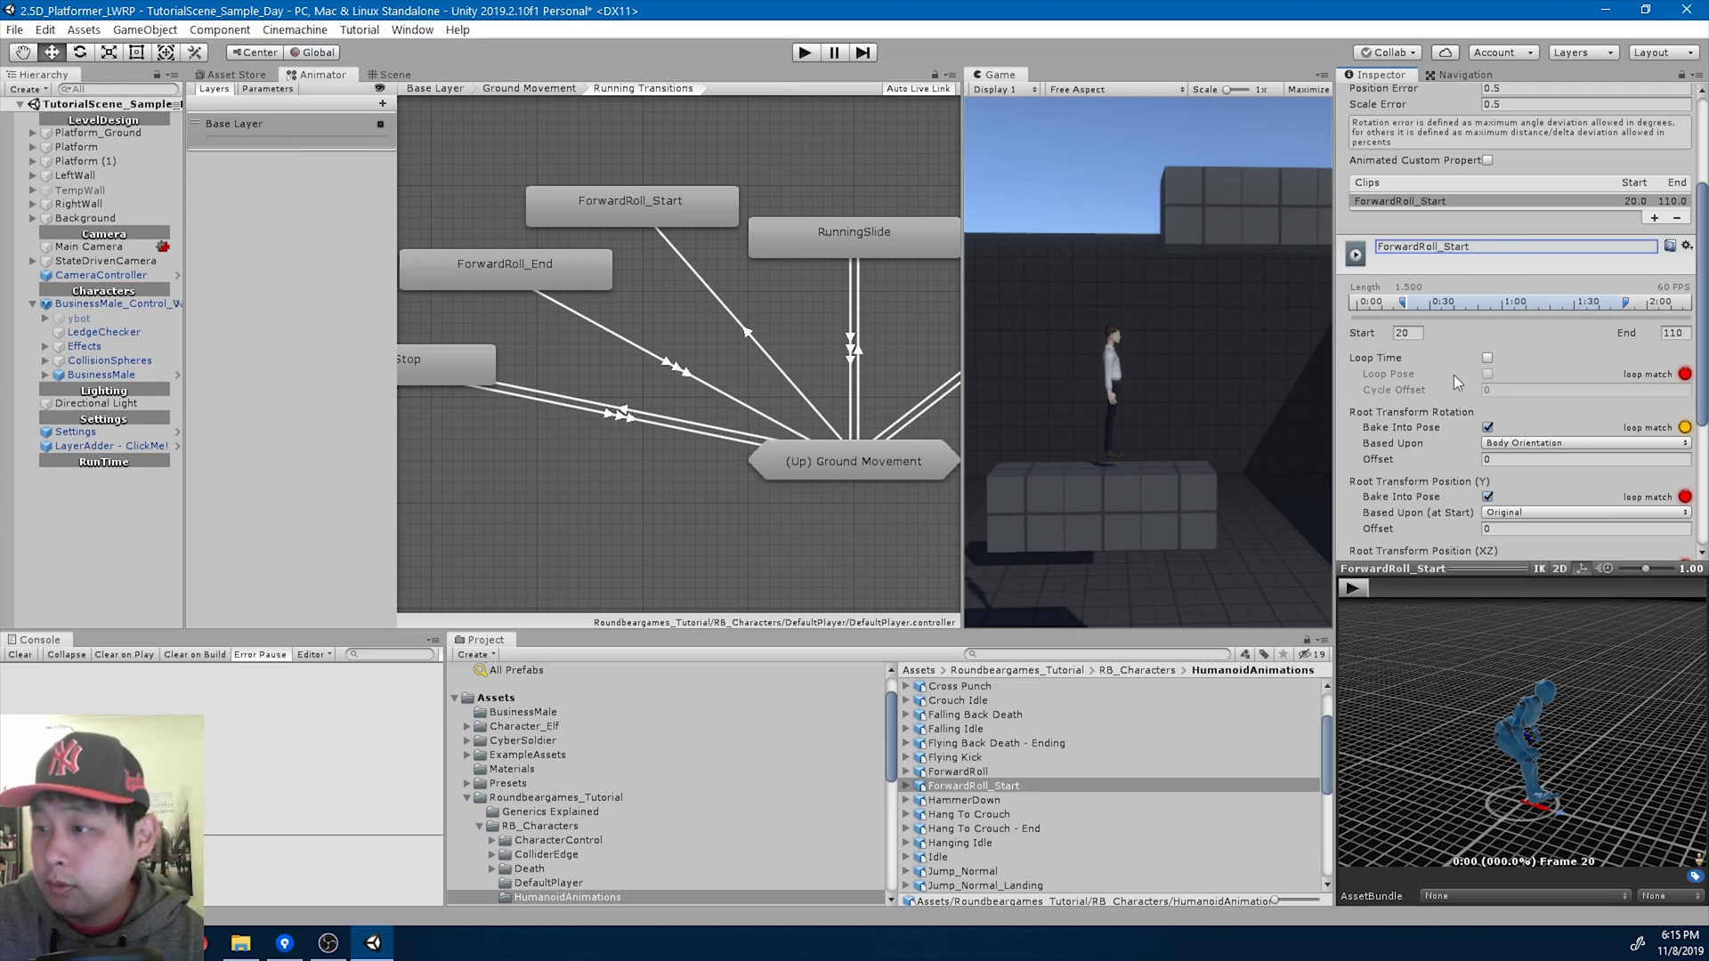
Trim the ForwardRoll_Start clip so it ends at frame 69 and preview the trimmed animation.
{"action": "scroll", "coordinate": [1488, 356], "scroll_direction": "down", "scroll_amount": 3}
{"action": "left_click_drag", "start_coordinate": [1625, 144], "coordinate": [1530, 151]}
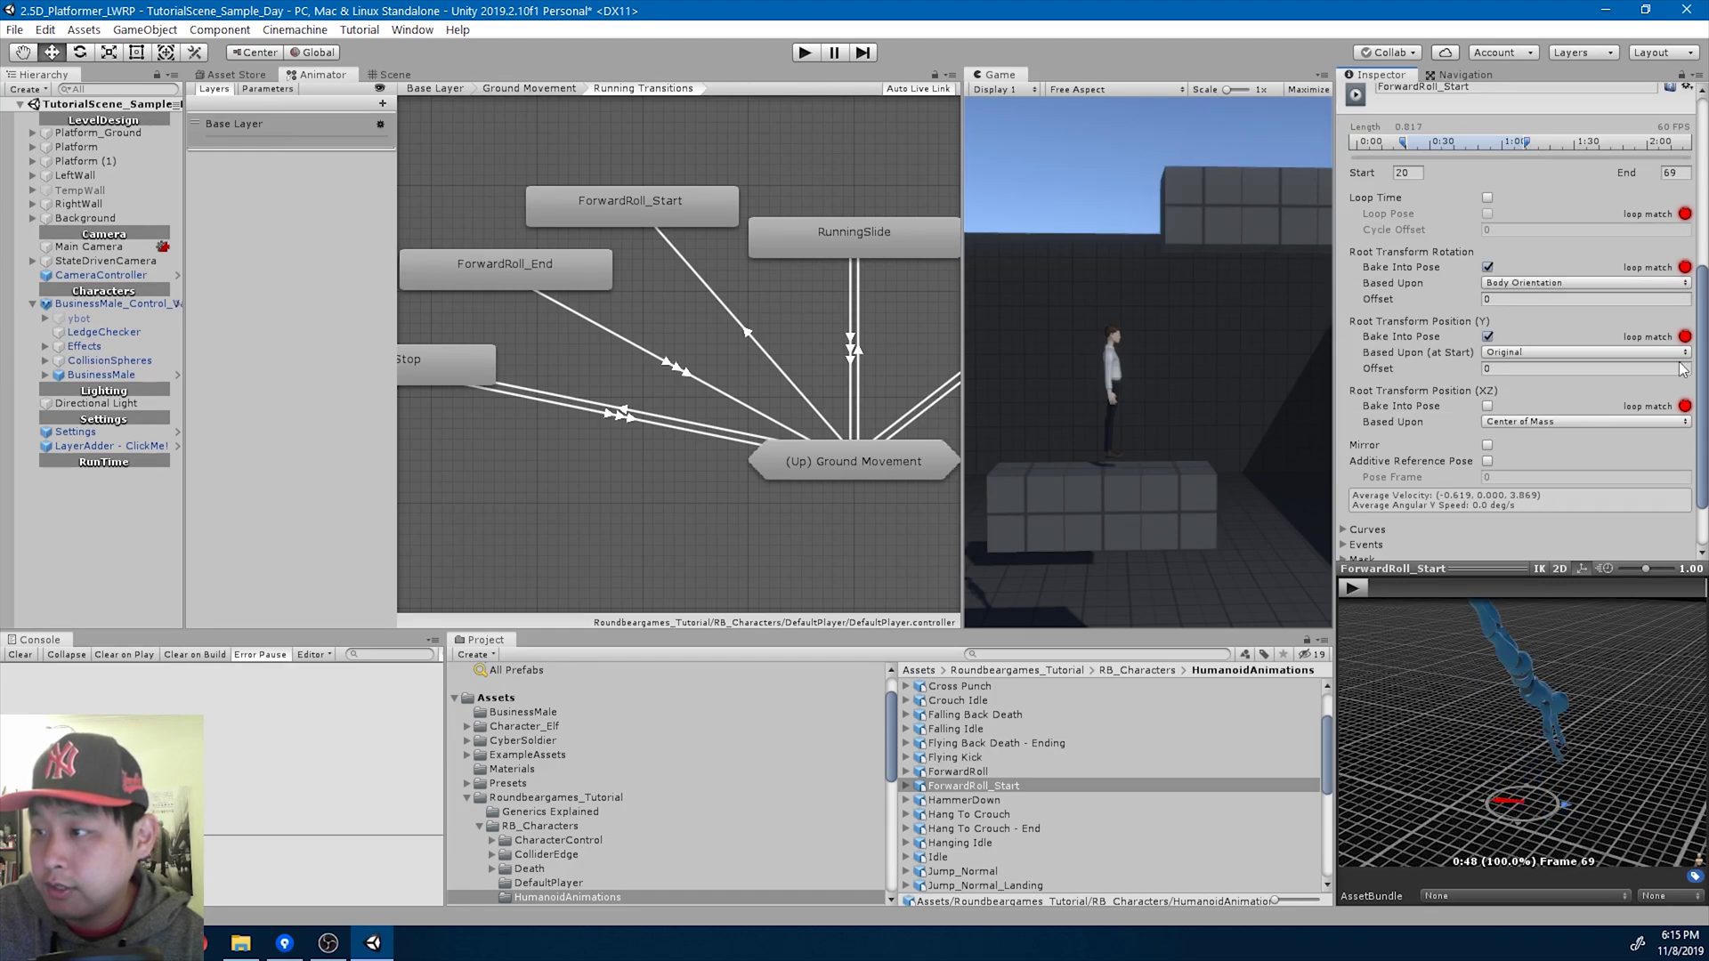
{"action": "scroll", "coordinate": [1682, 369], "scroll_direction": "down", "scroll_amount": 2}
{"action": "left_click", "coordinate": [1353, 588]}
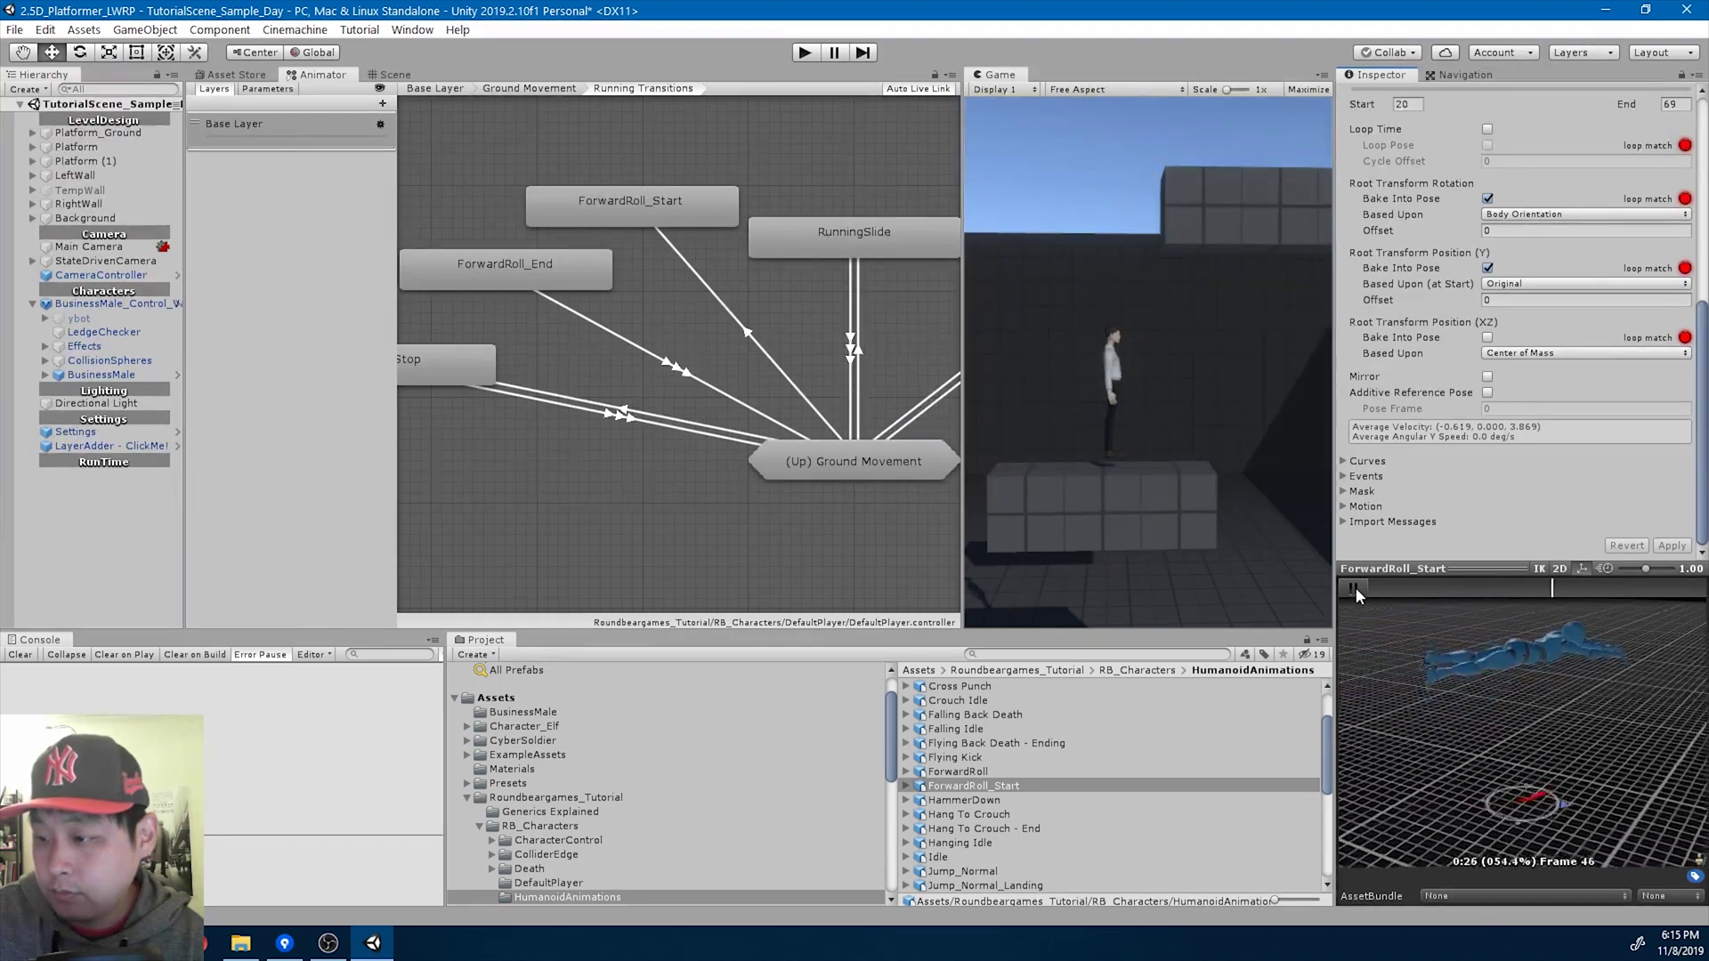
{"action": "left_click", "coordinate": [1355, 587]}
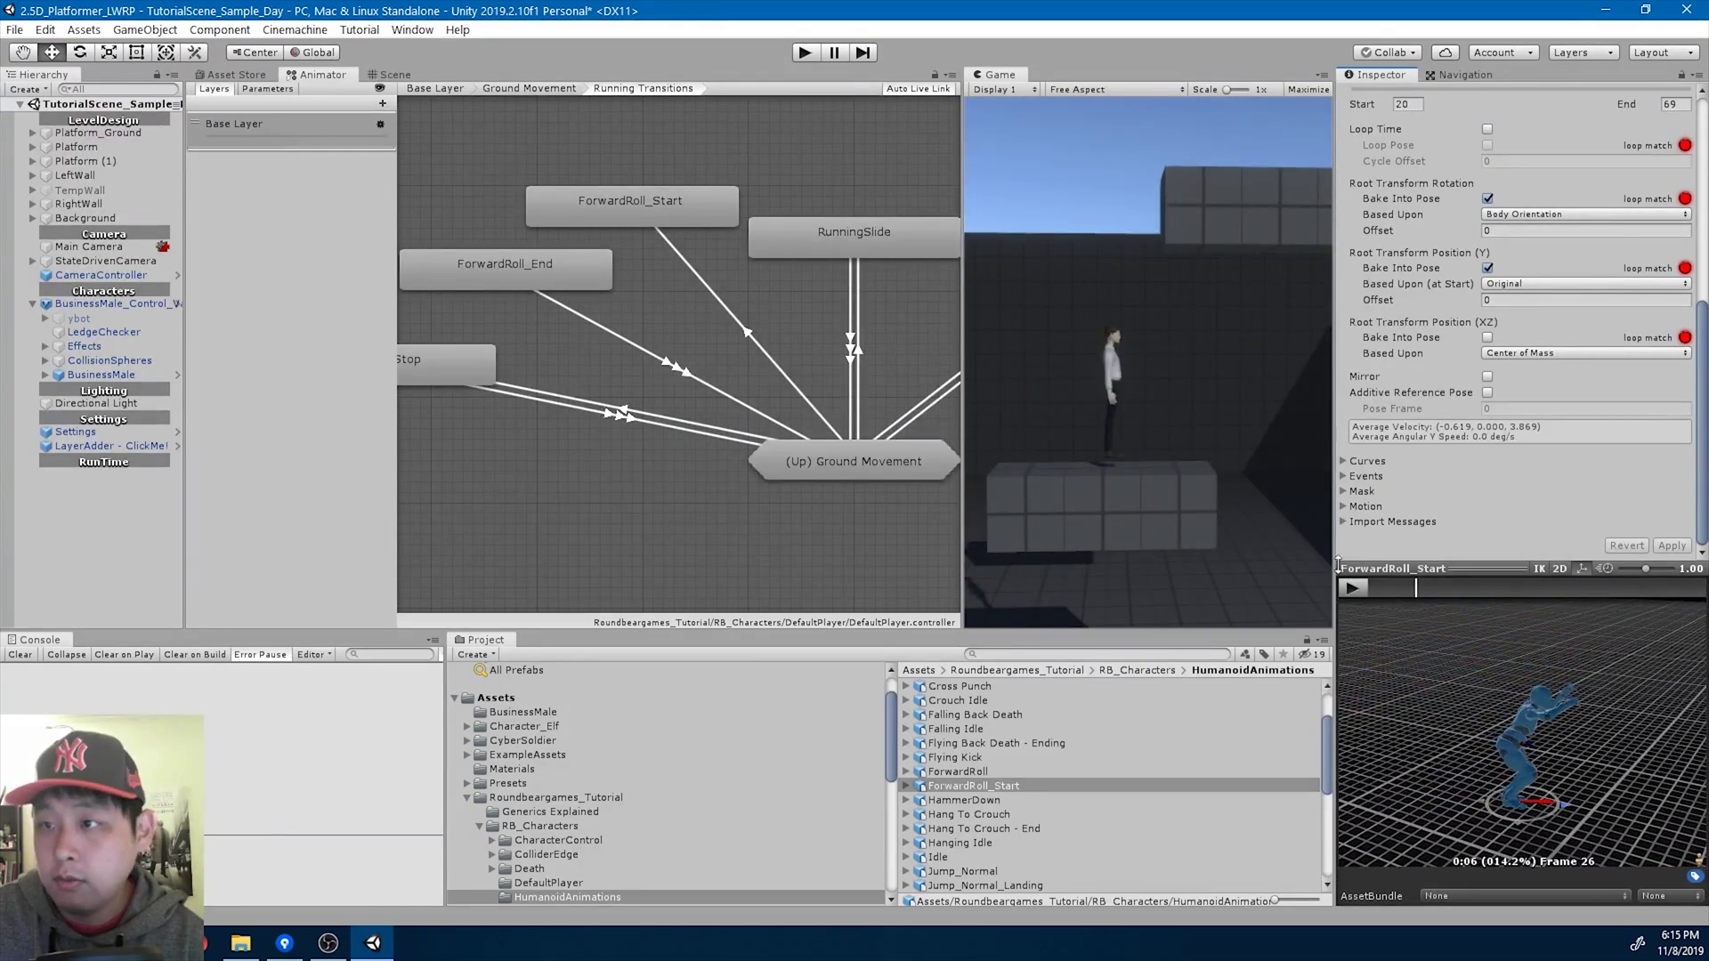
Play-test the running character's forward roll in a maximized game view, and stop the game.
{"action": "left_click", "coordinate": [1305, 89]}
{"action": "left_click", "coordinate": [805, 53]}
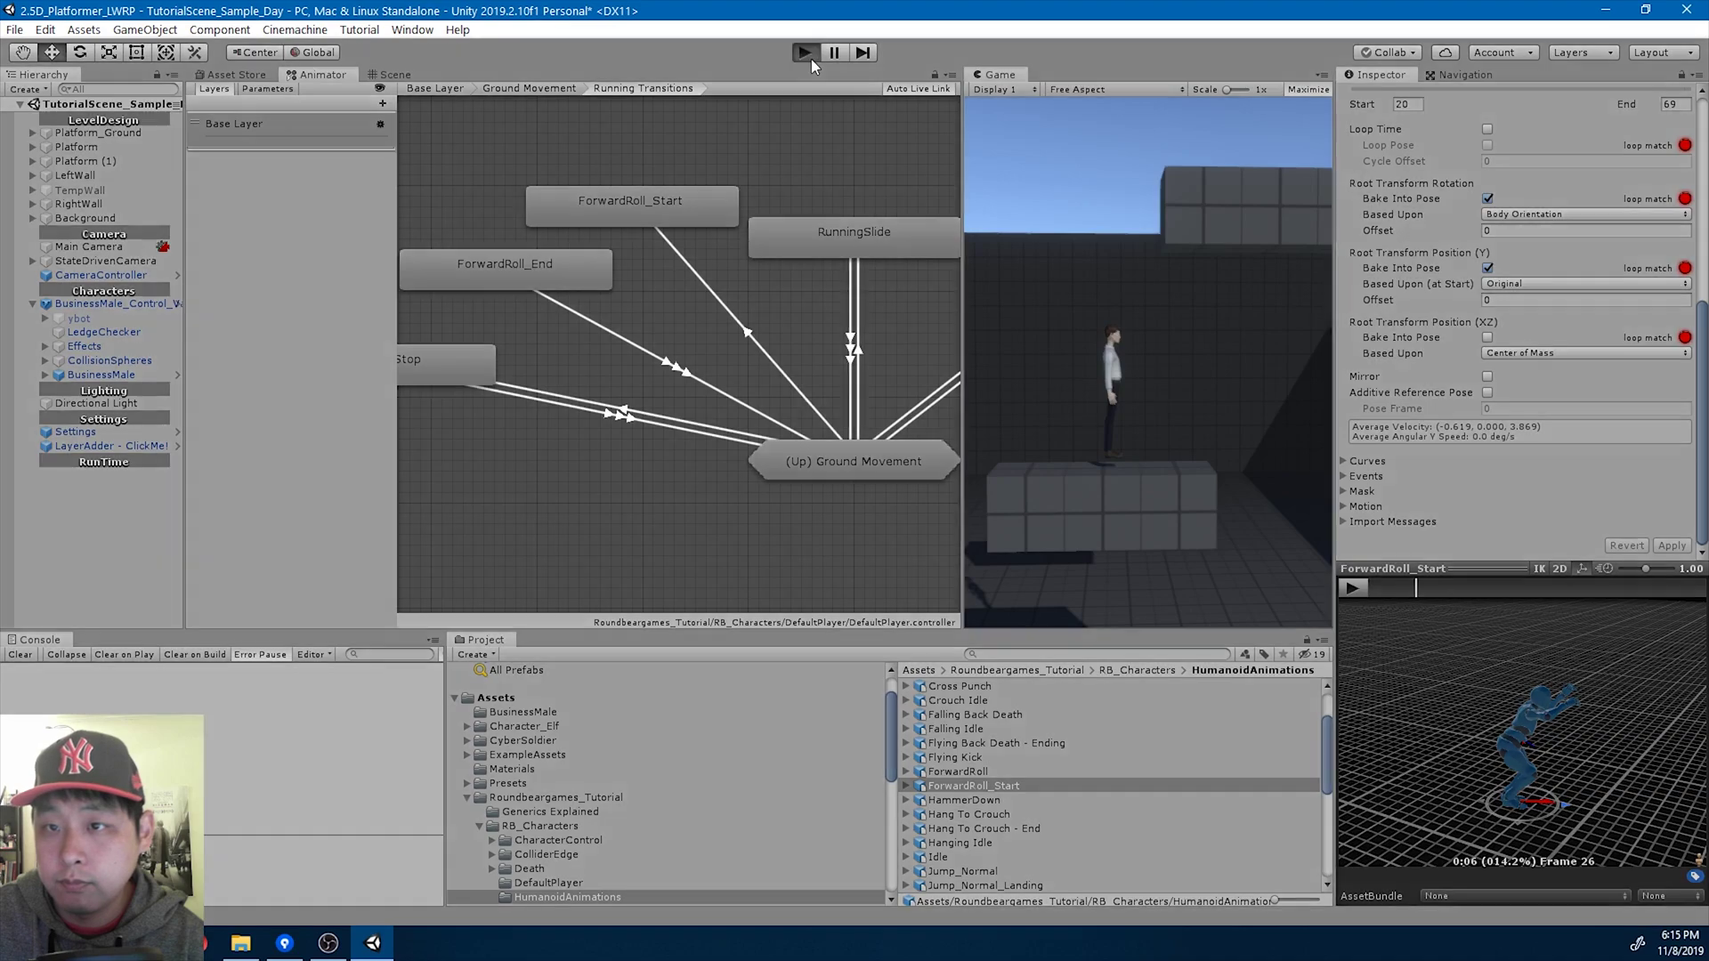
{"action": "key", "text": "d"}
{"action": "key", "text": "space"}
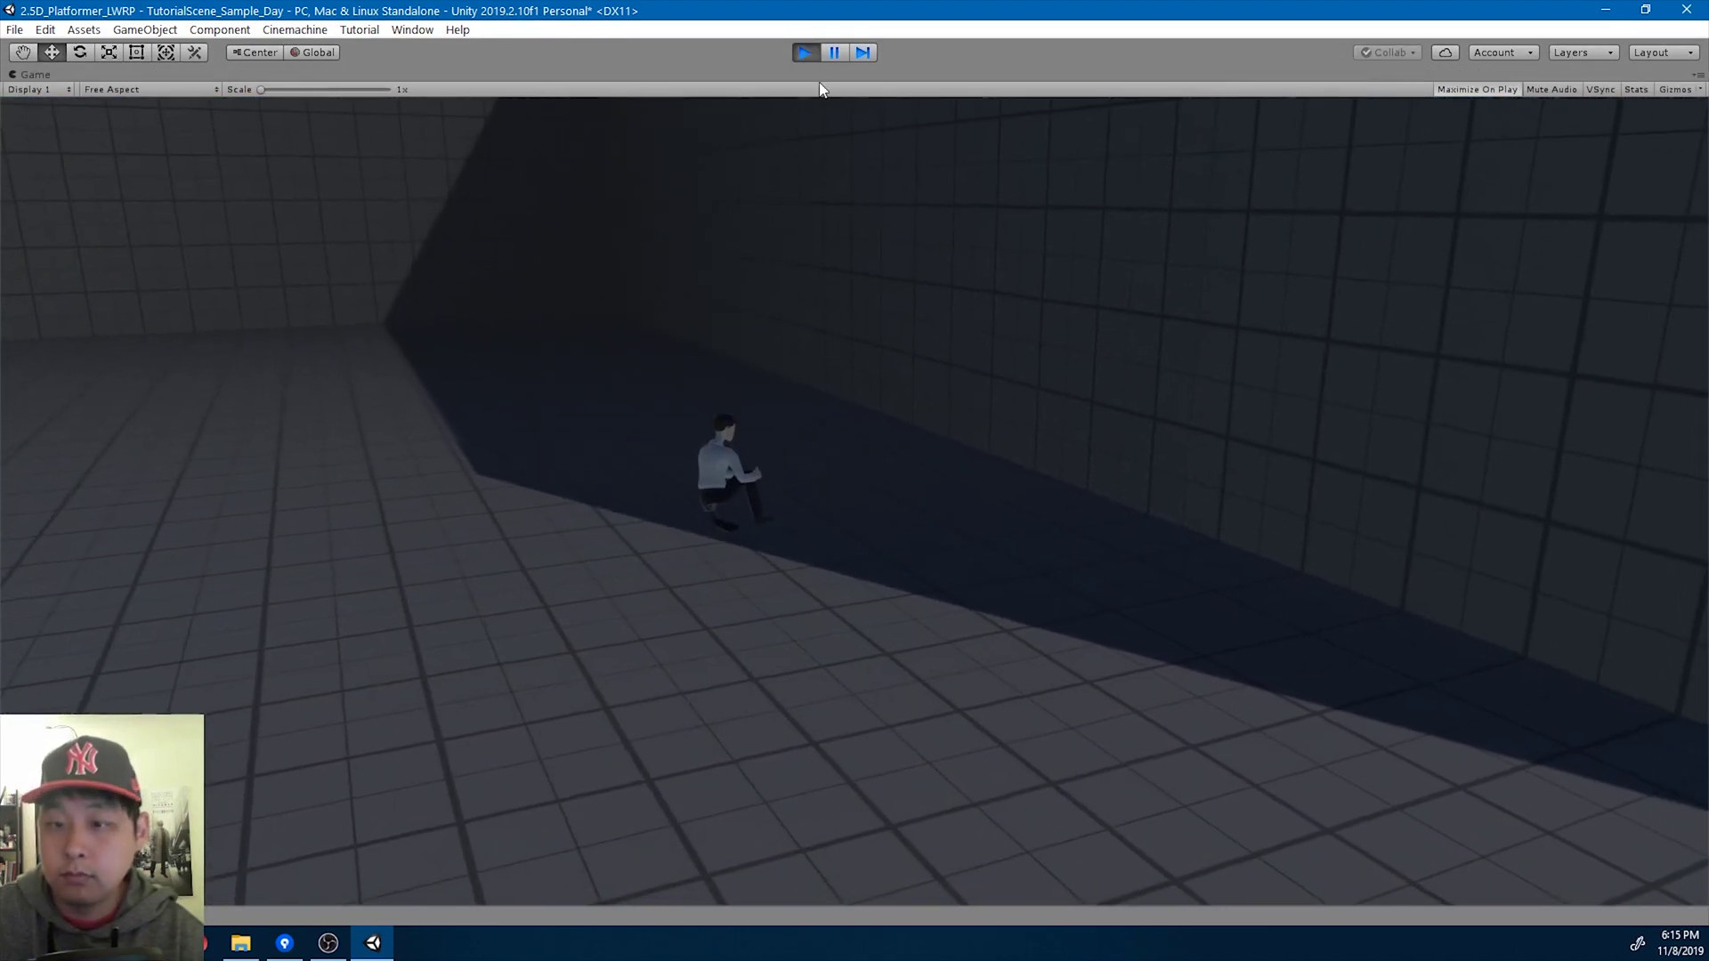
{"action": "left_click", "coordinate": [805, 53]}
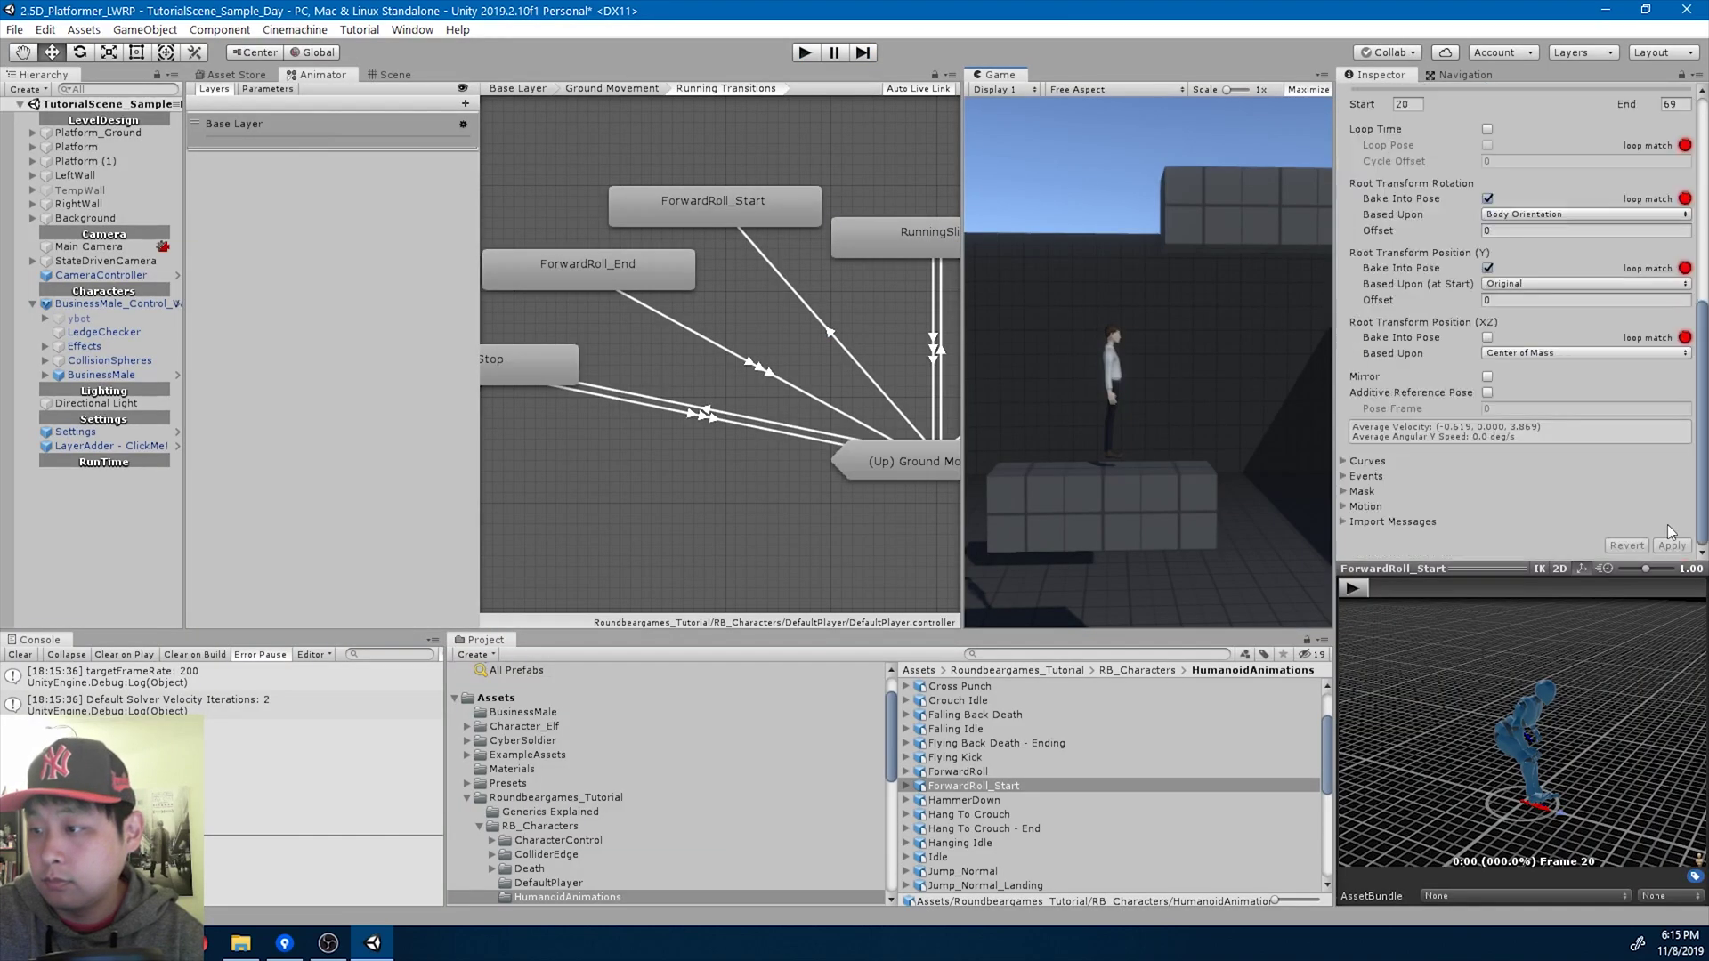
Assign the ForwardRoll_Start clip as the motion of the ForwardRoll_Start state.
{"action": "left_click", "coordinate": [778, 210]}
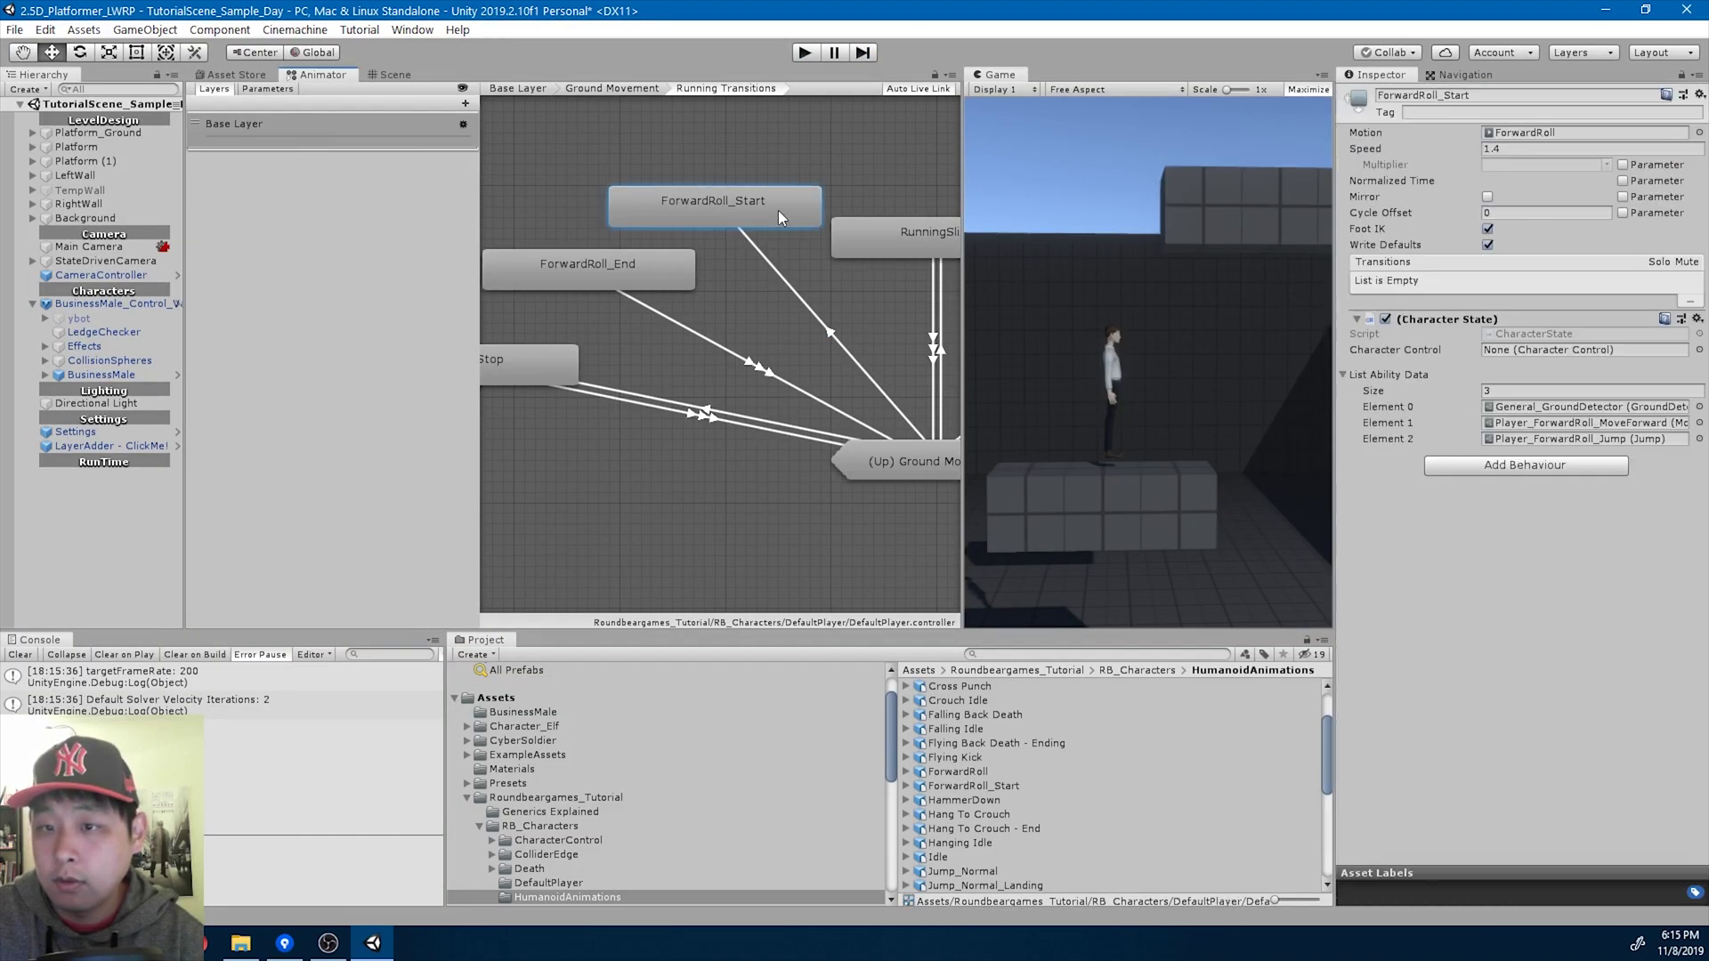
{"action": "left_click", "coordinate": [1549, 134]}
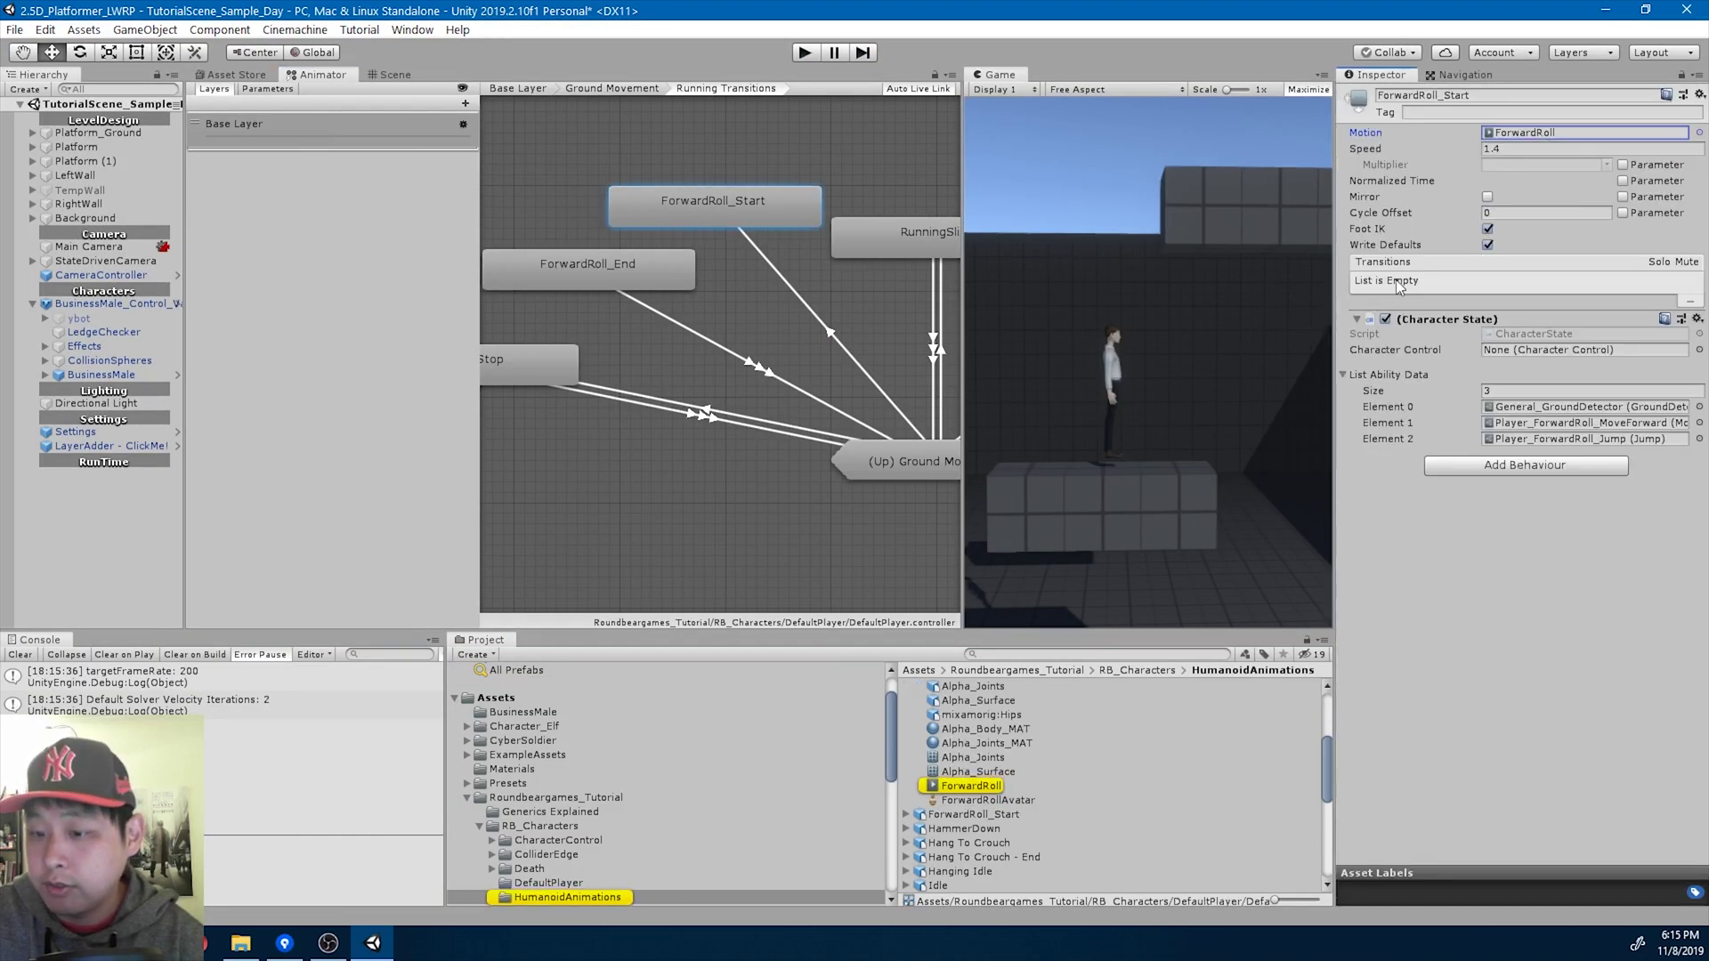
{"action": "left_click", "coordinate": [1699, 133]}
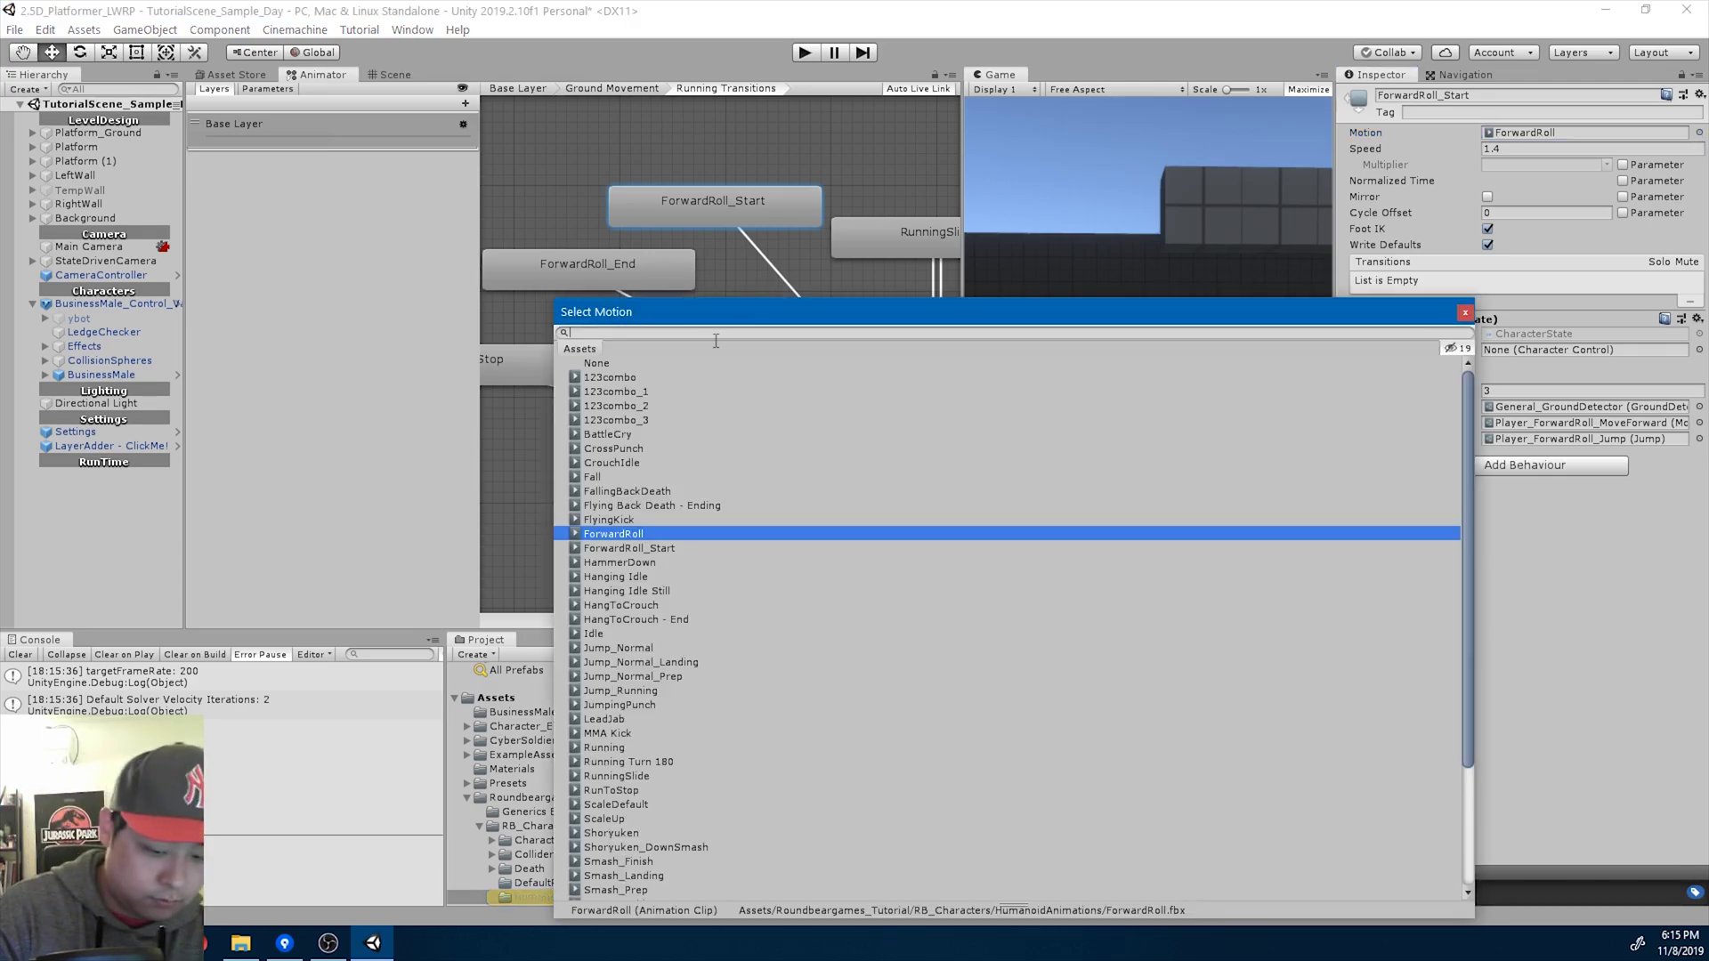
{"action": "type", "text": "_start"}
{"action": "key", "text": "Return"}
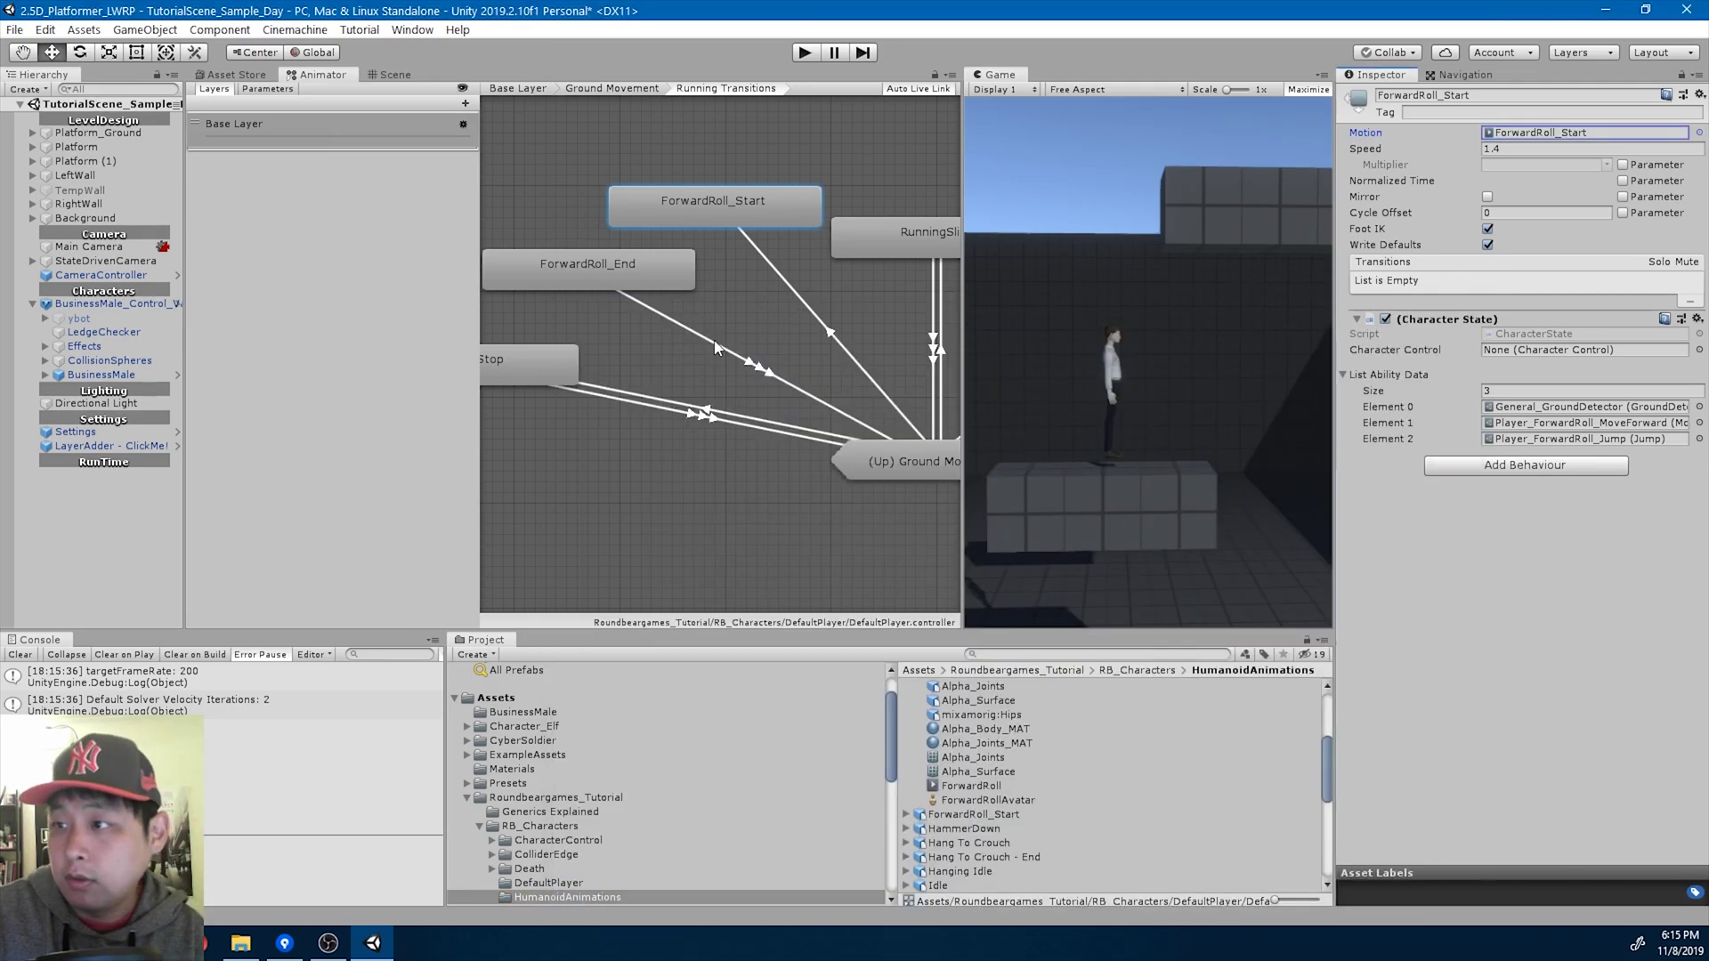
Run the game to test the ForwardRoll_Start state with its newly assigned clip, and stop it.
{"action": "left_click", "coordinate": [816, 54]}
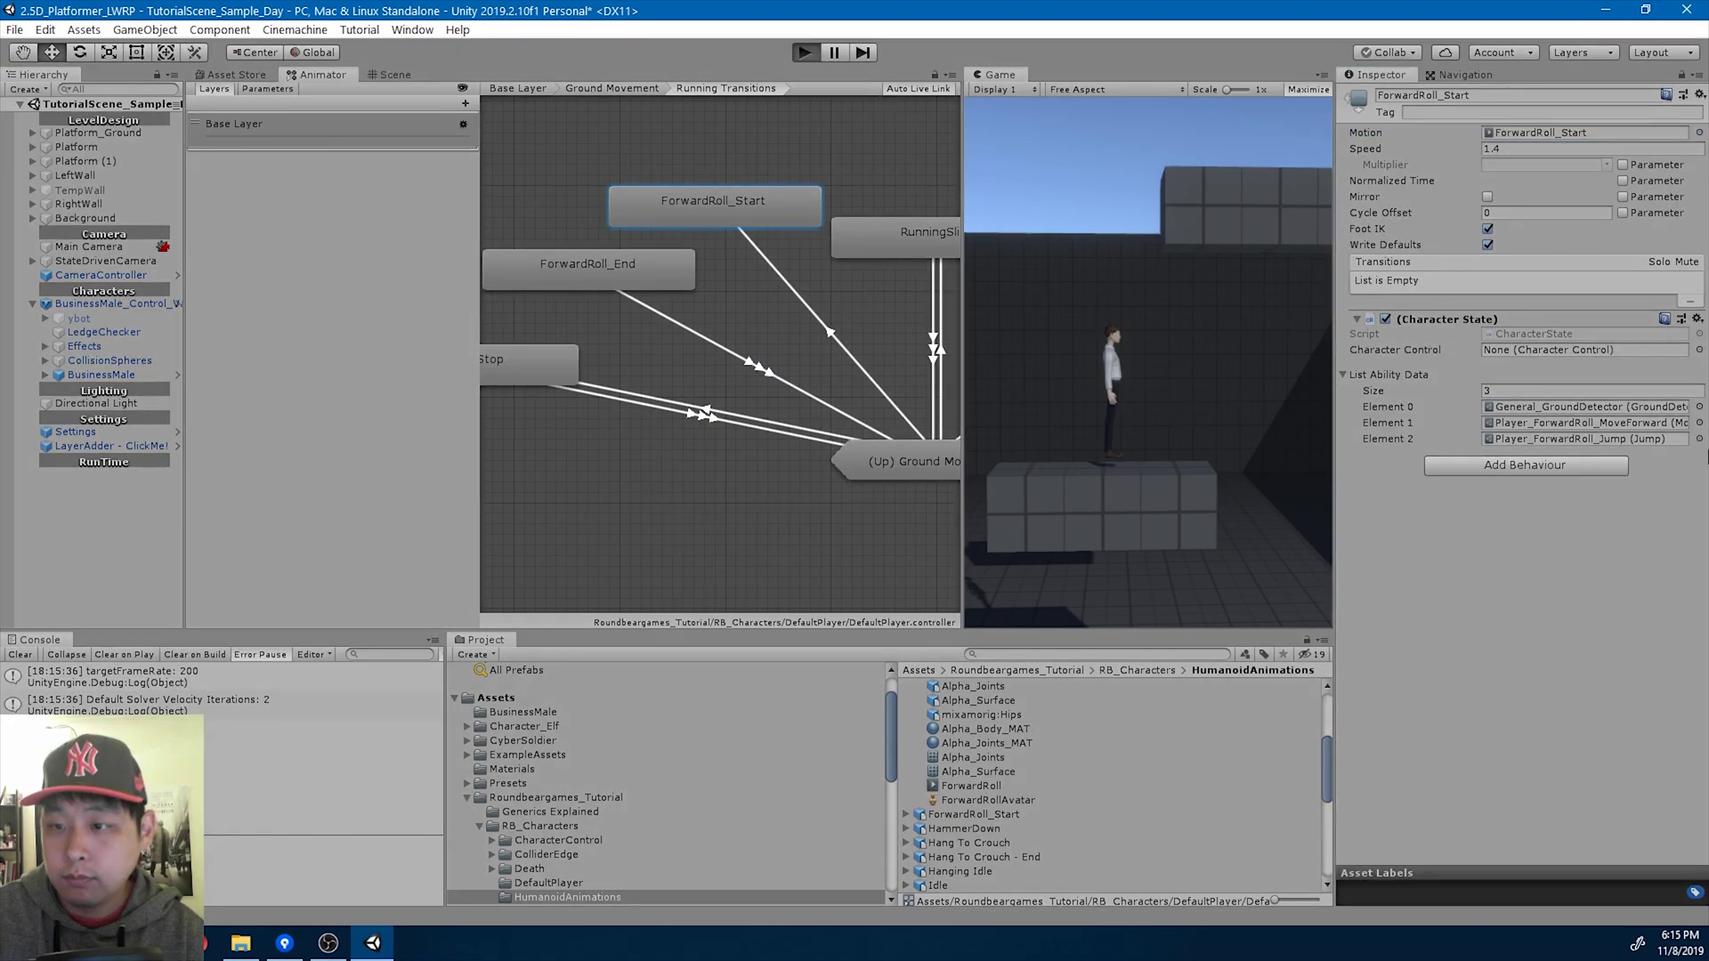
{"action": "key", "text": "d"}
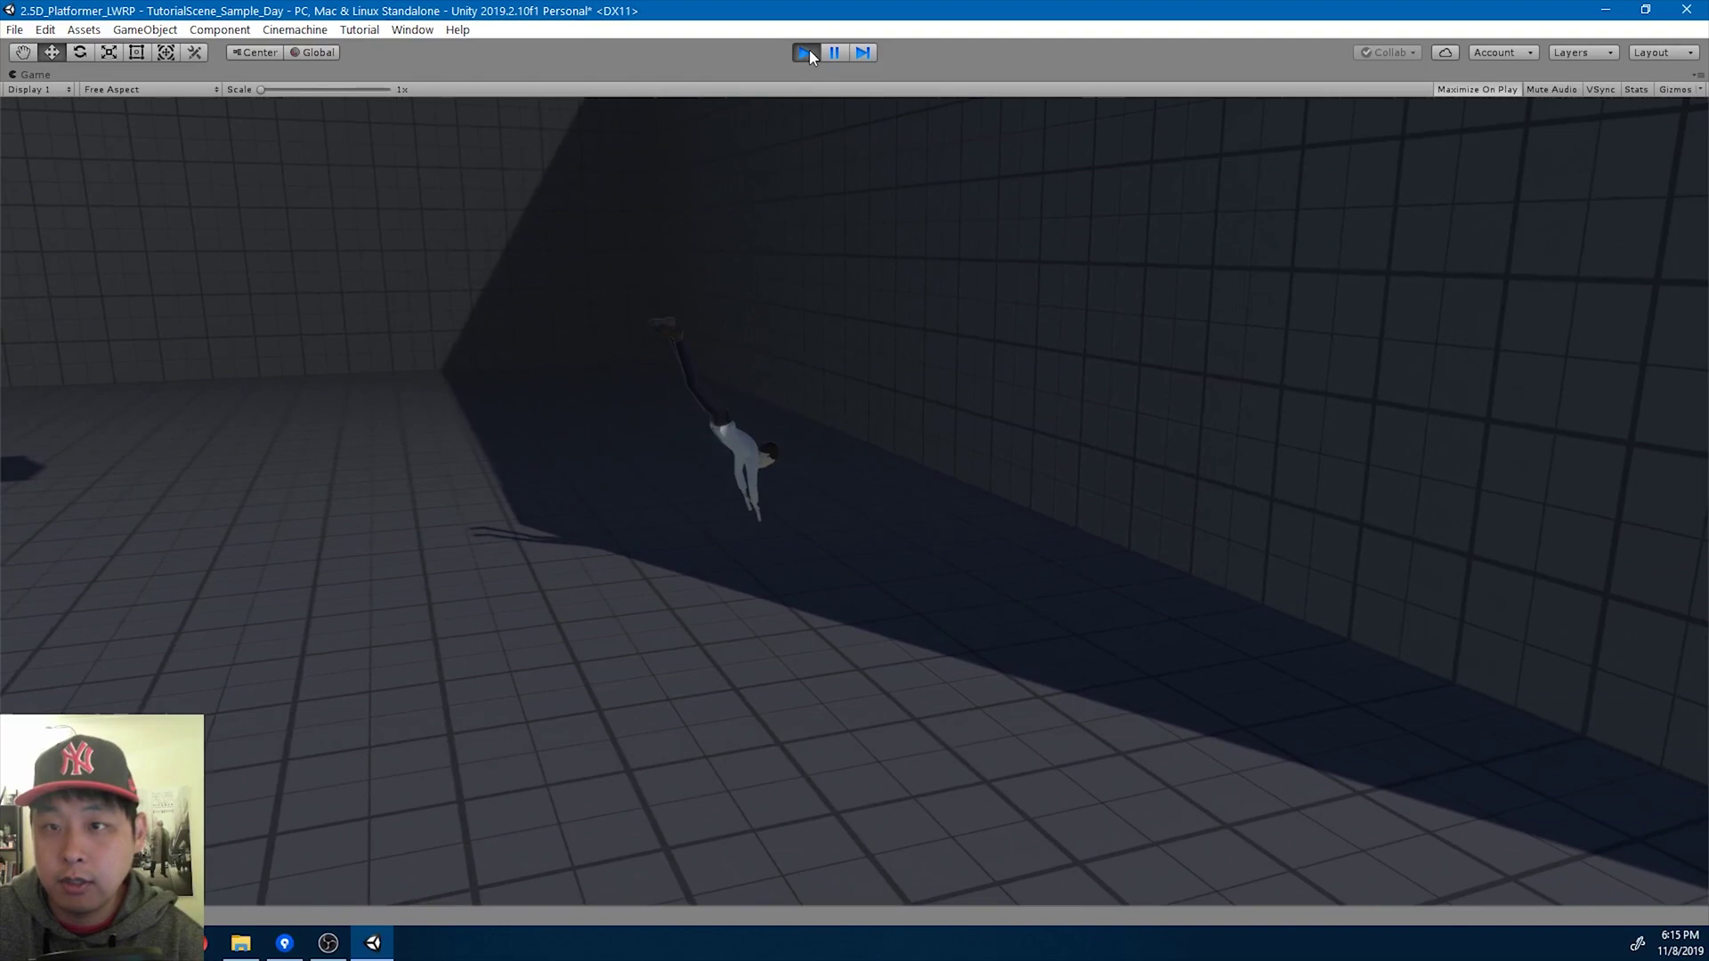
{"action": "left_click", "coordinate": [806, 51]}
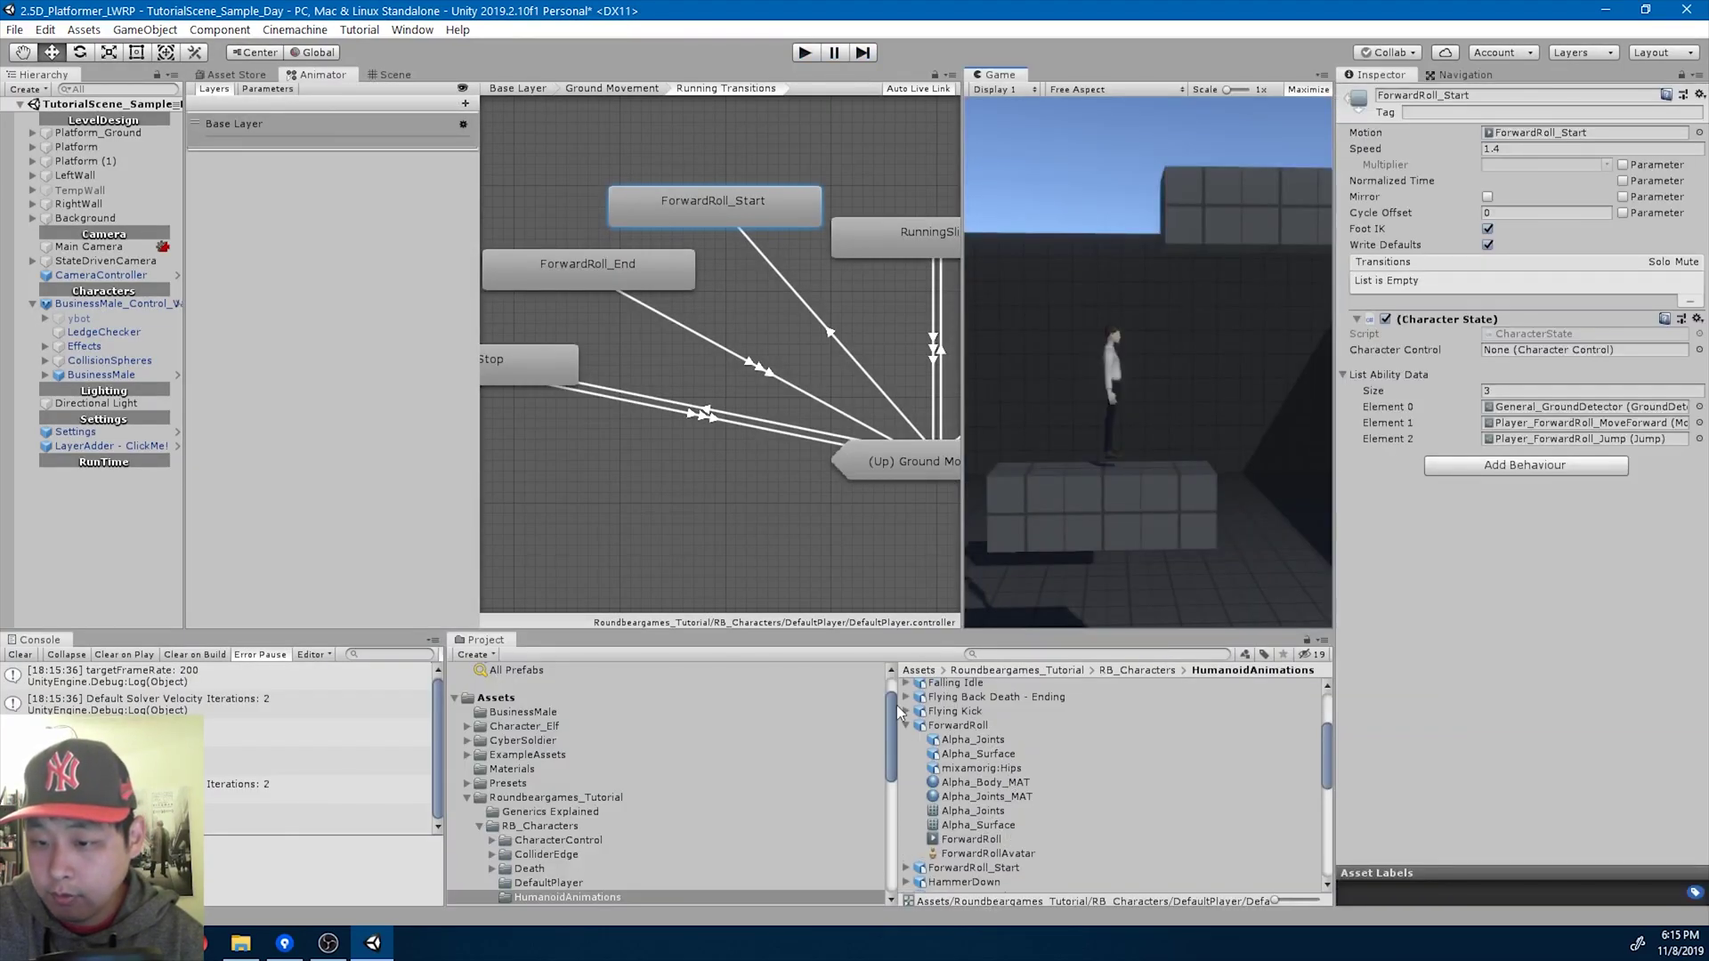
Rename the original ForwardRoll animation asset and the clip inside it as ForwardRoll_End.
{"action": "left_click", "coordinate": [906, 725]}
{"action": "left_click", "coordinate": [979, 725]}
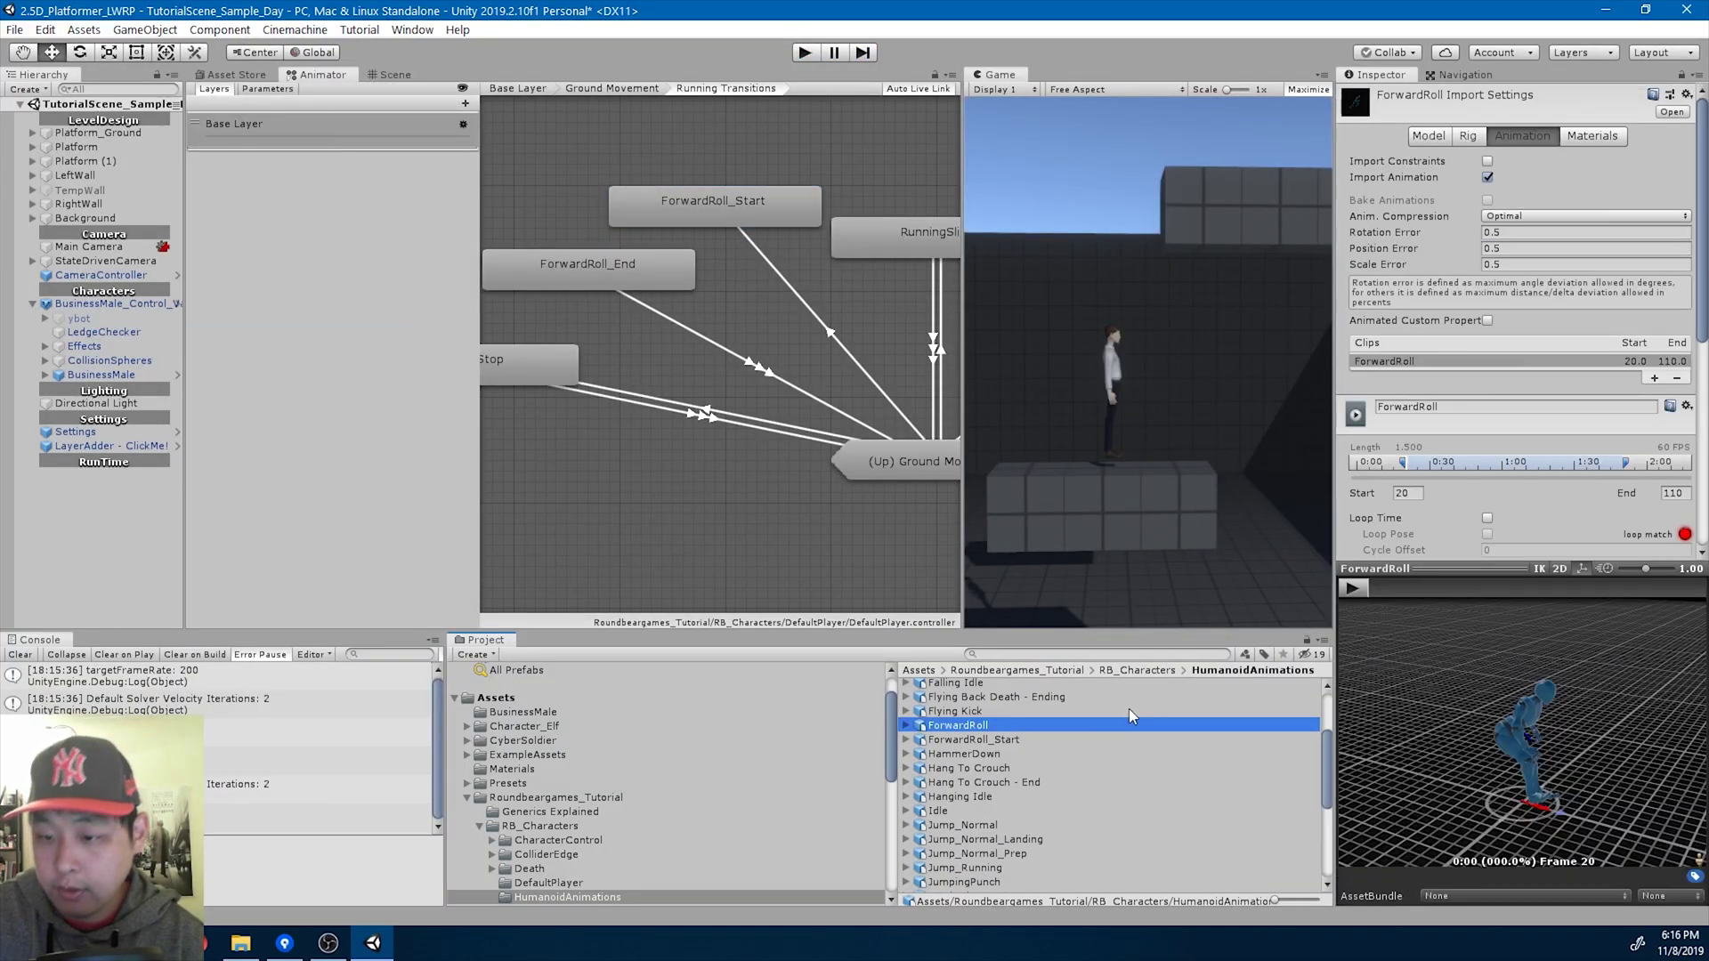
{"action": "type", "text": "_End"}
{"action": "key", "text": "Return"}
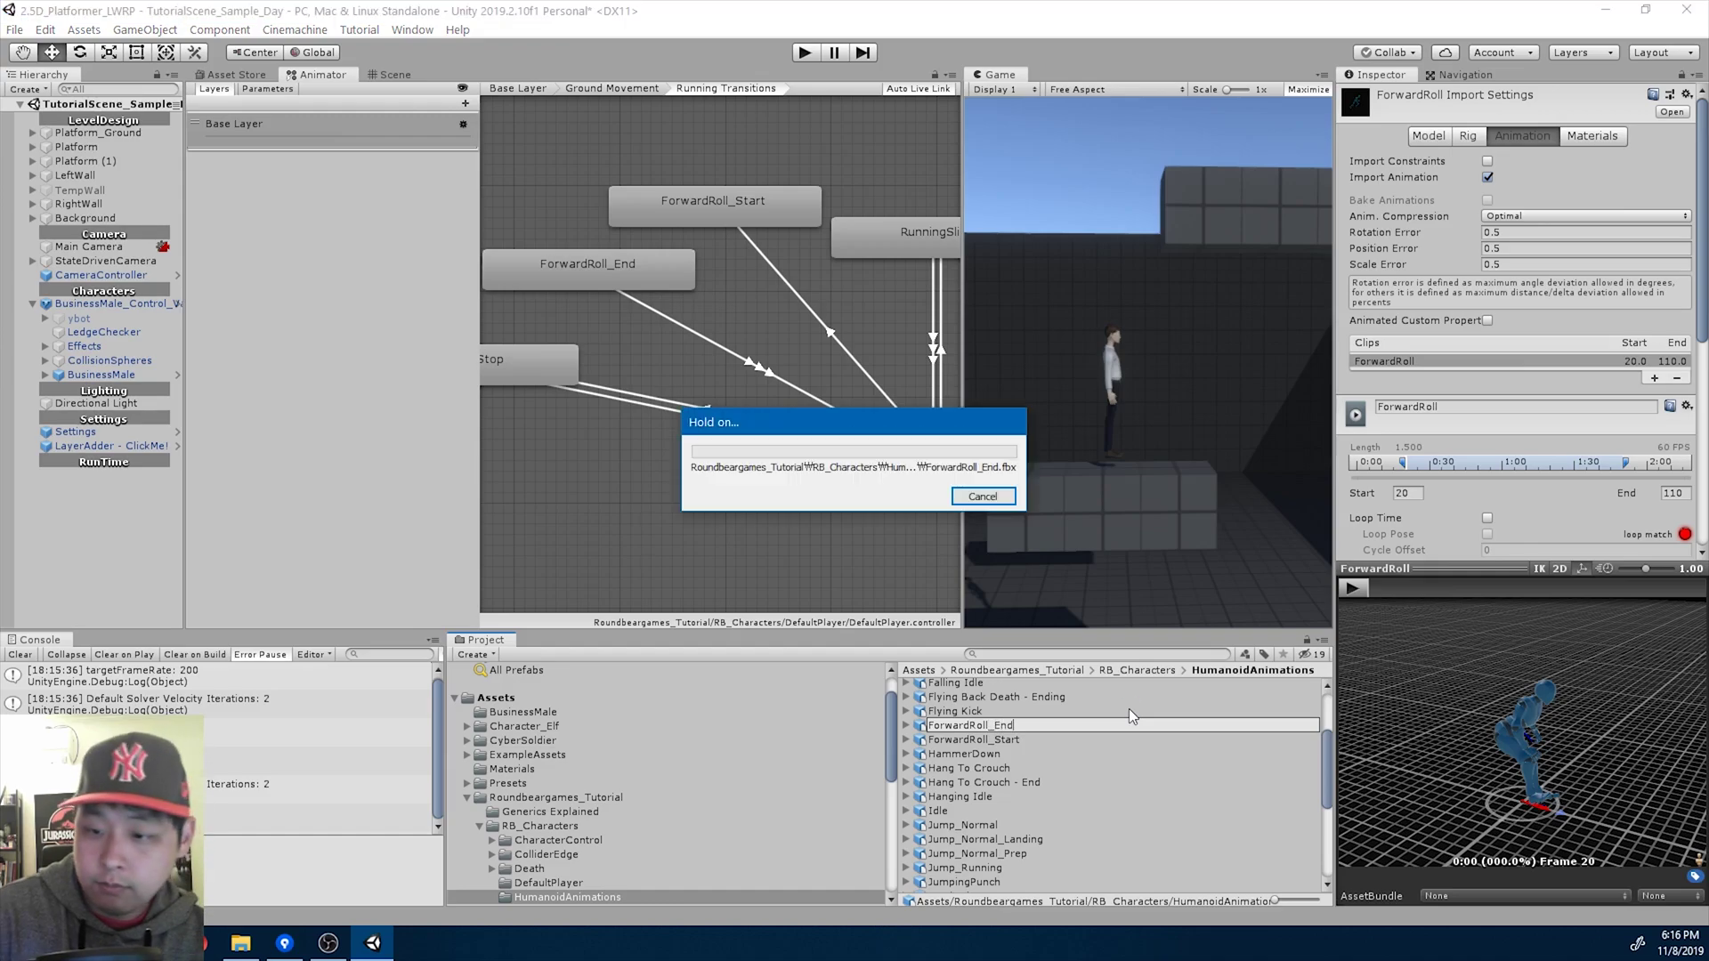
{"action": "left_click", "coordinate": [1489, 407]}
{"action": "left_click", "coordinate": [1489, 408]}
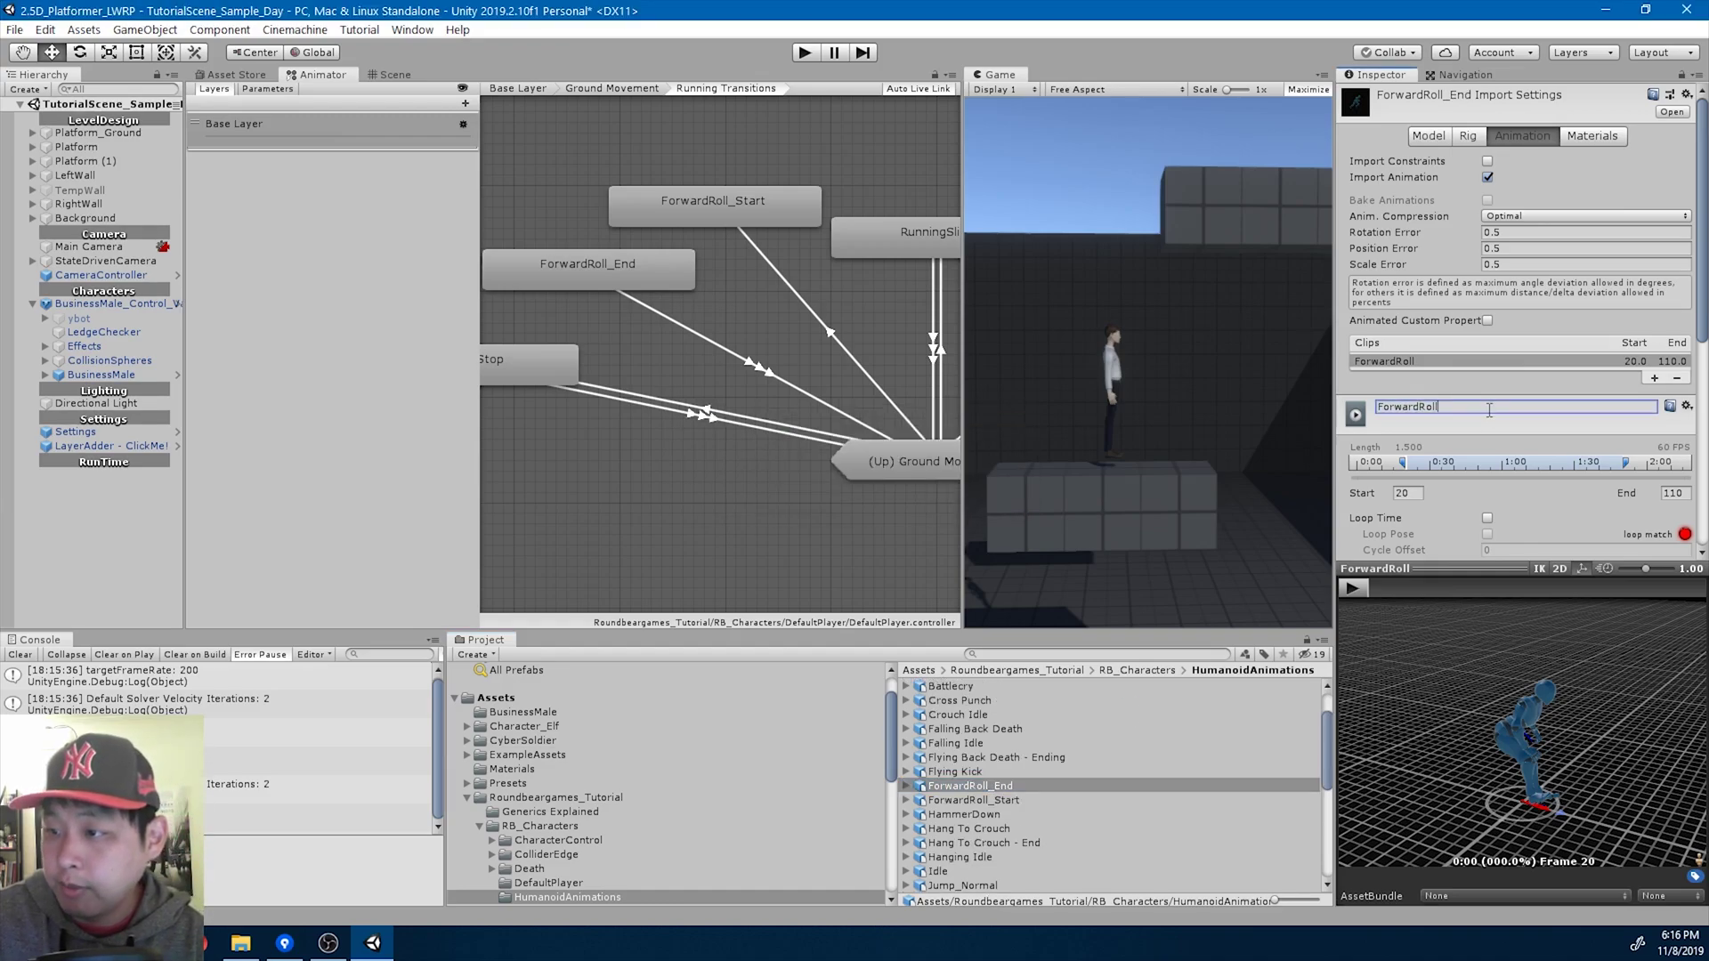
{"action": "type", "text": "_End"}
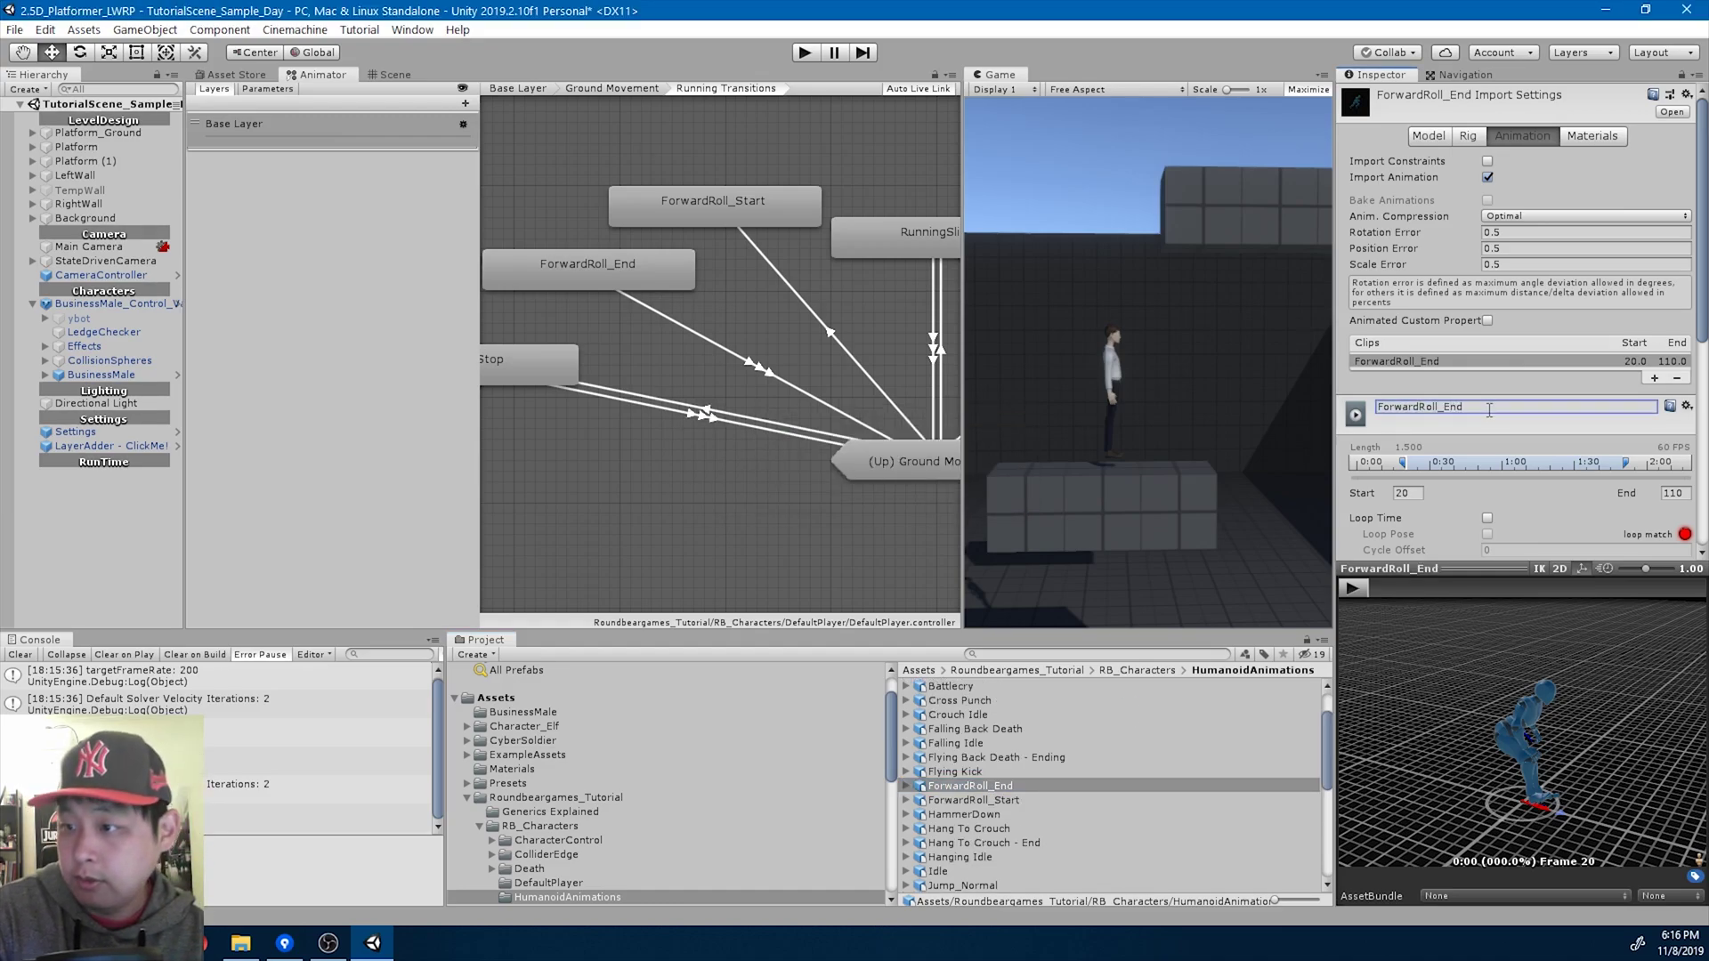
Set the ForwardRoll_End clip's start frame to 70, preview it and apply the import settings.
{"action": "scroll", "coordinate": [1490, 427], "scroll_direction": "down", "scroll_amount": 5}
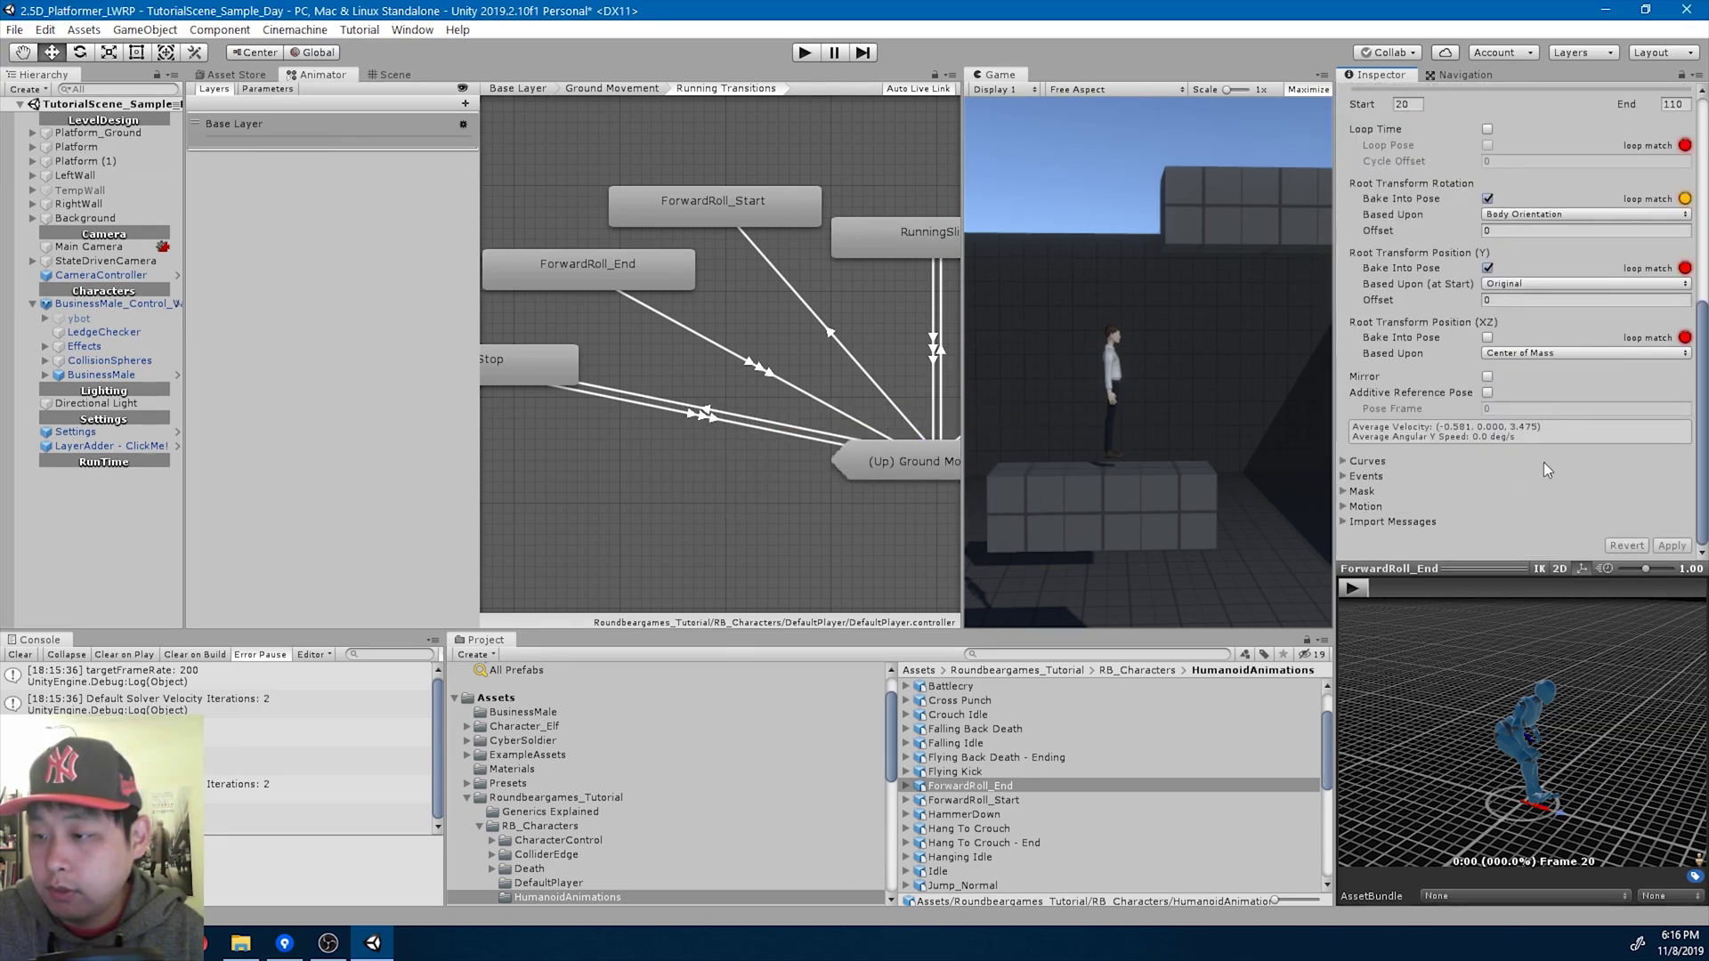
{"action": "scroll", "coordinate": [1564, 372], "scroll_direction": "up", "scroll_amount": 5}
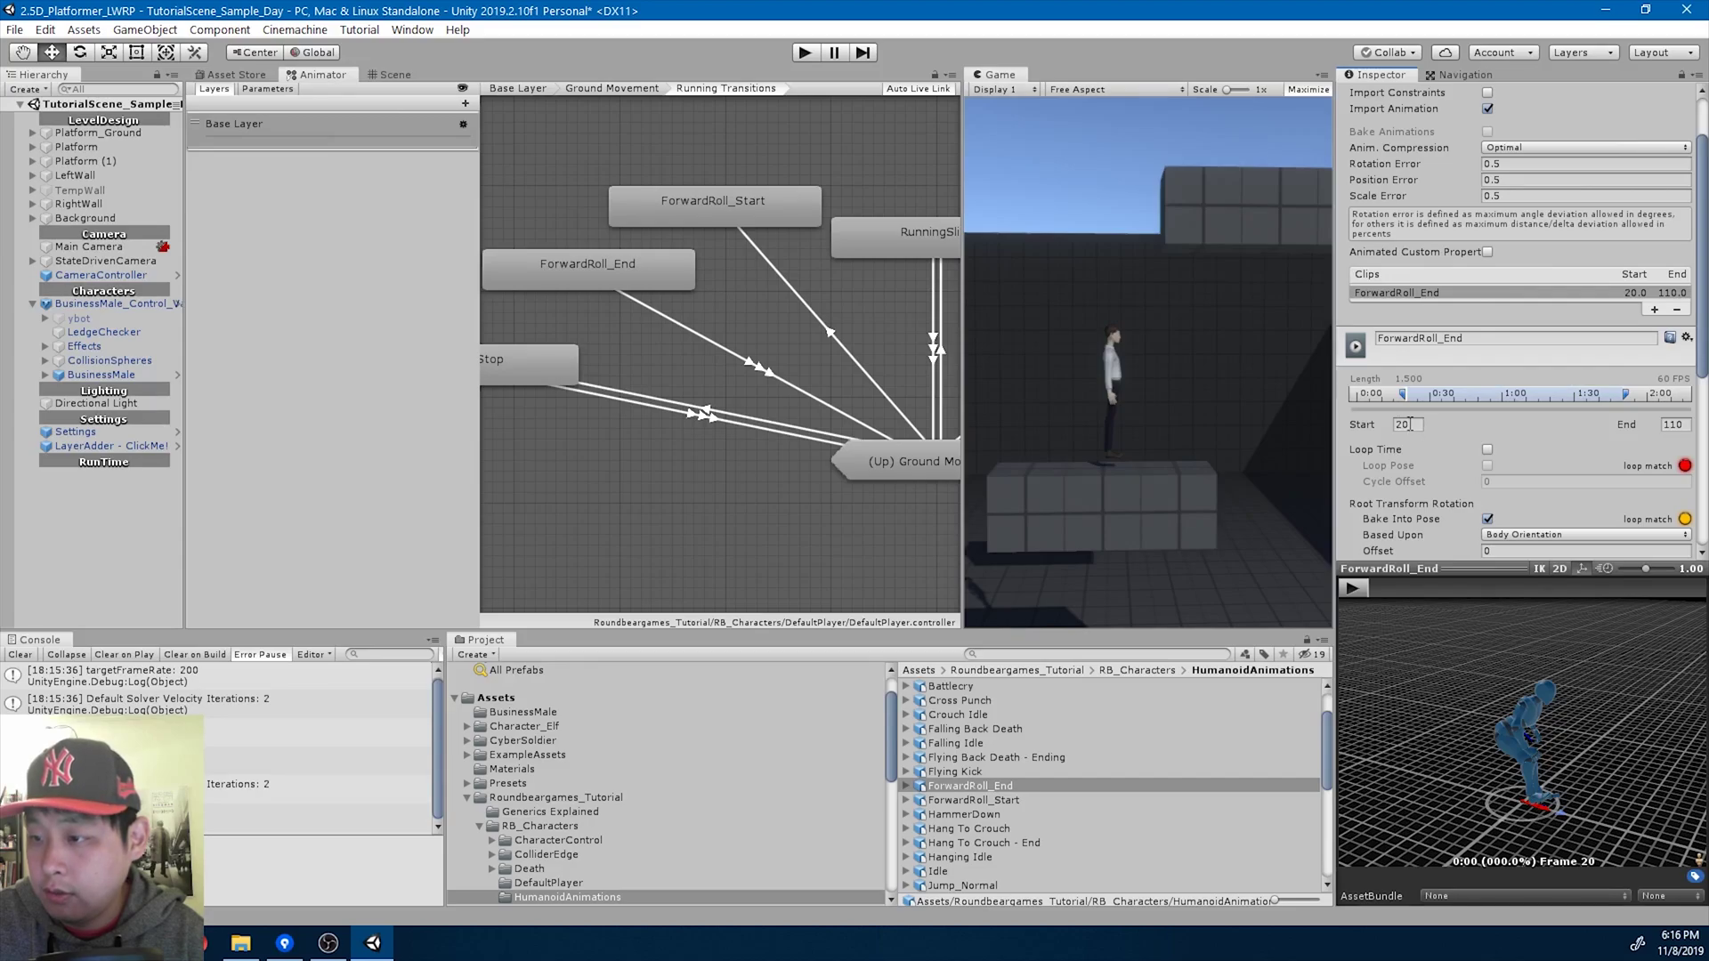
{"action": "left_click", "coordinate": [1410, 424]}
{"action": "type", "text": "70"}
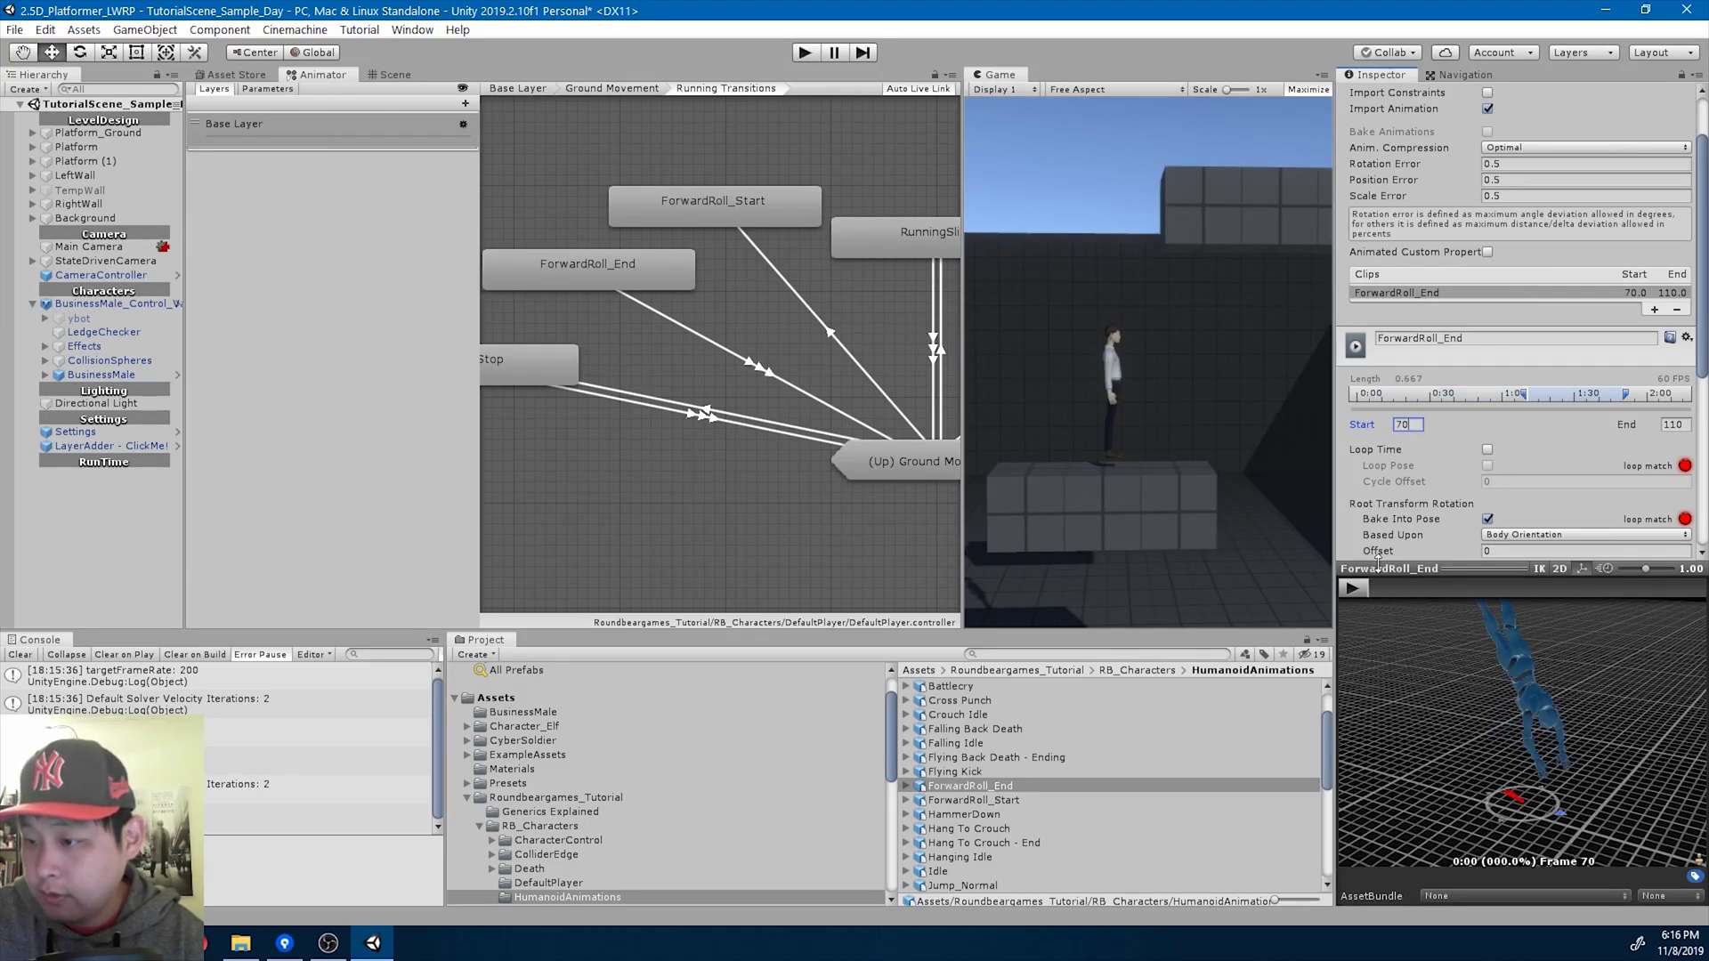
{"action": "left_click", "coordinate": [1351, 589]}
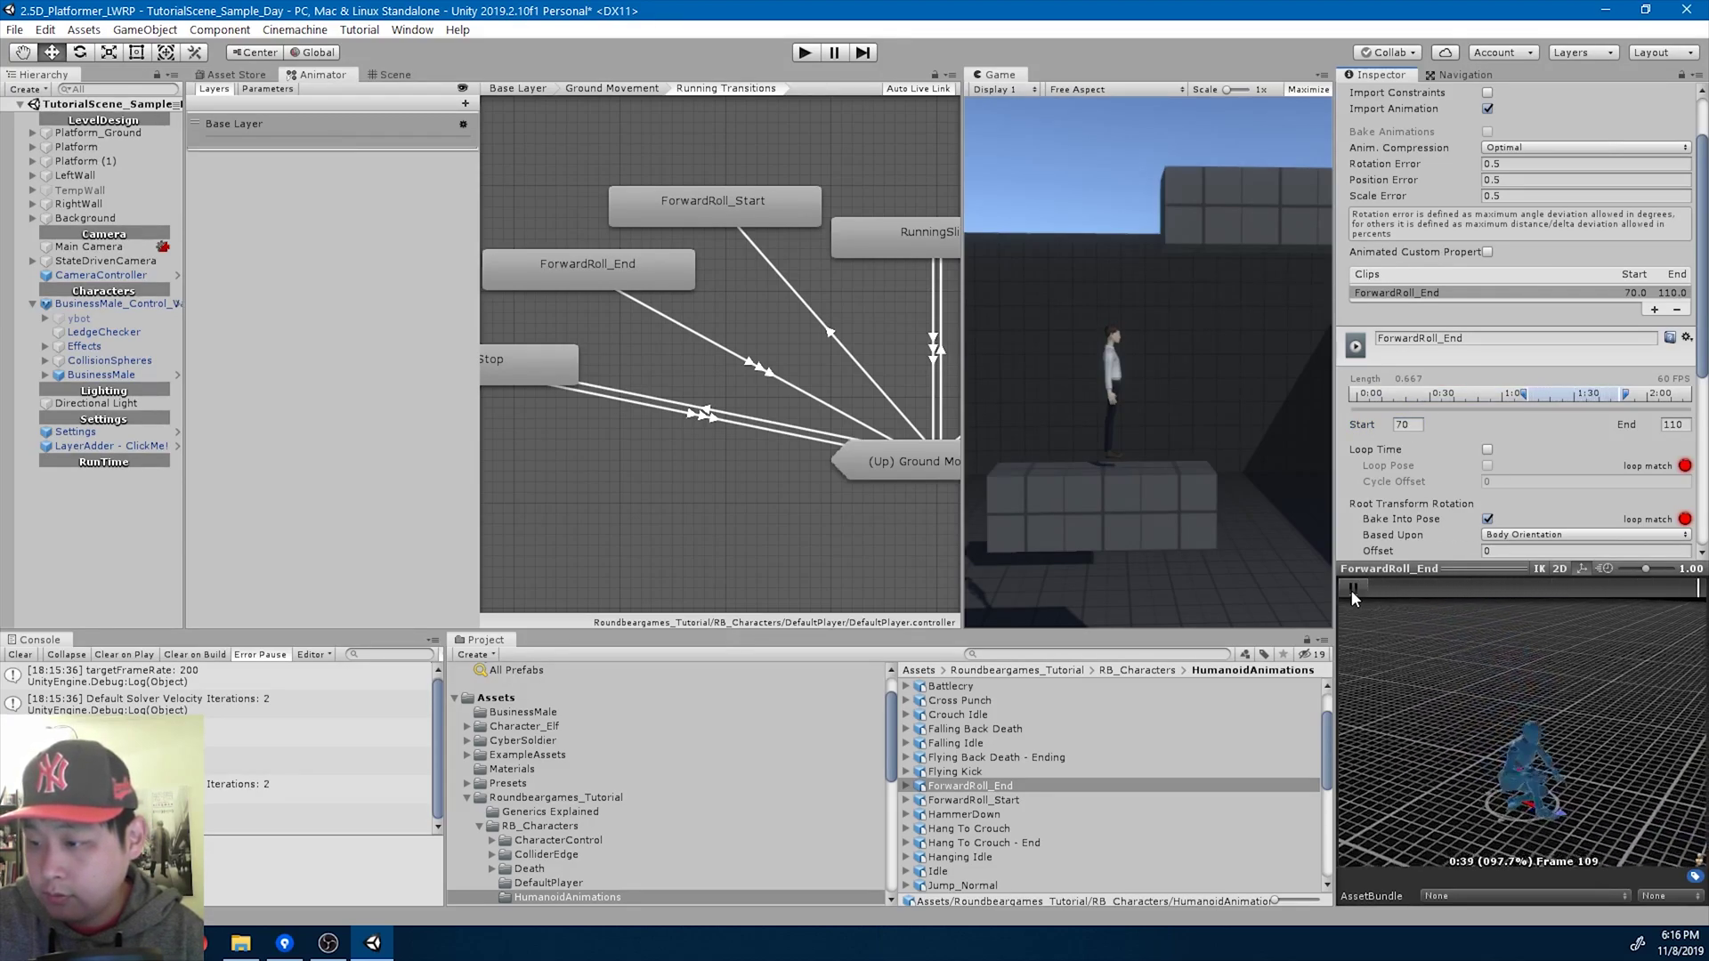
{"action": "left_click", "coordinate": [1352, 589]}
{"action": "scroll", "coordinate": [1503, 545], "scroll_direction": "down", "scroll_amount": 4}
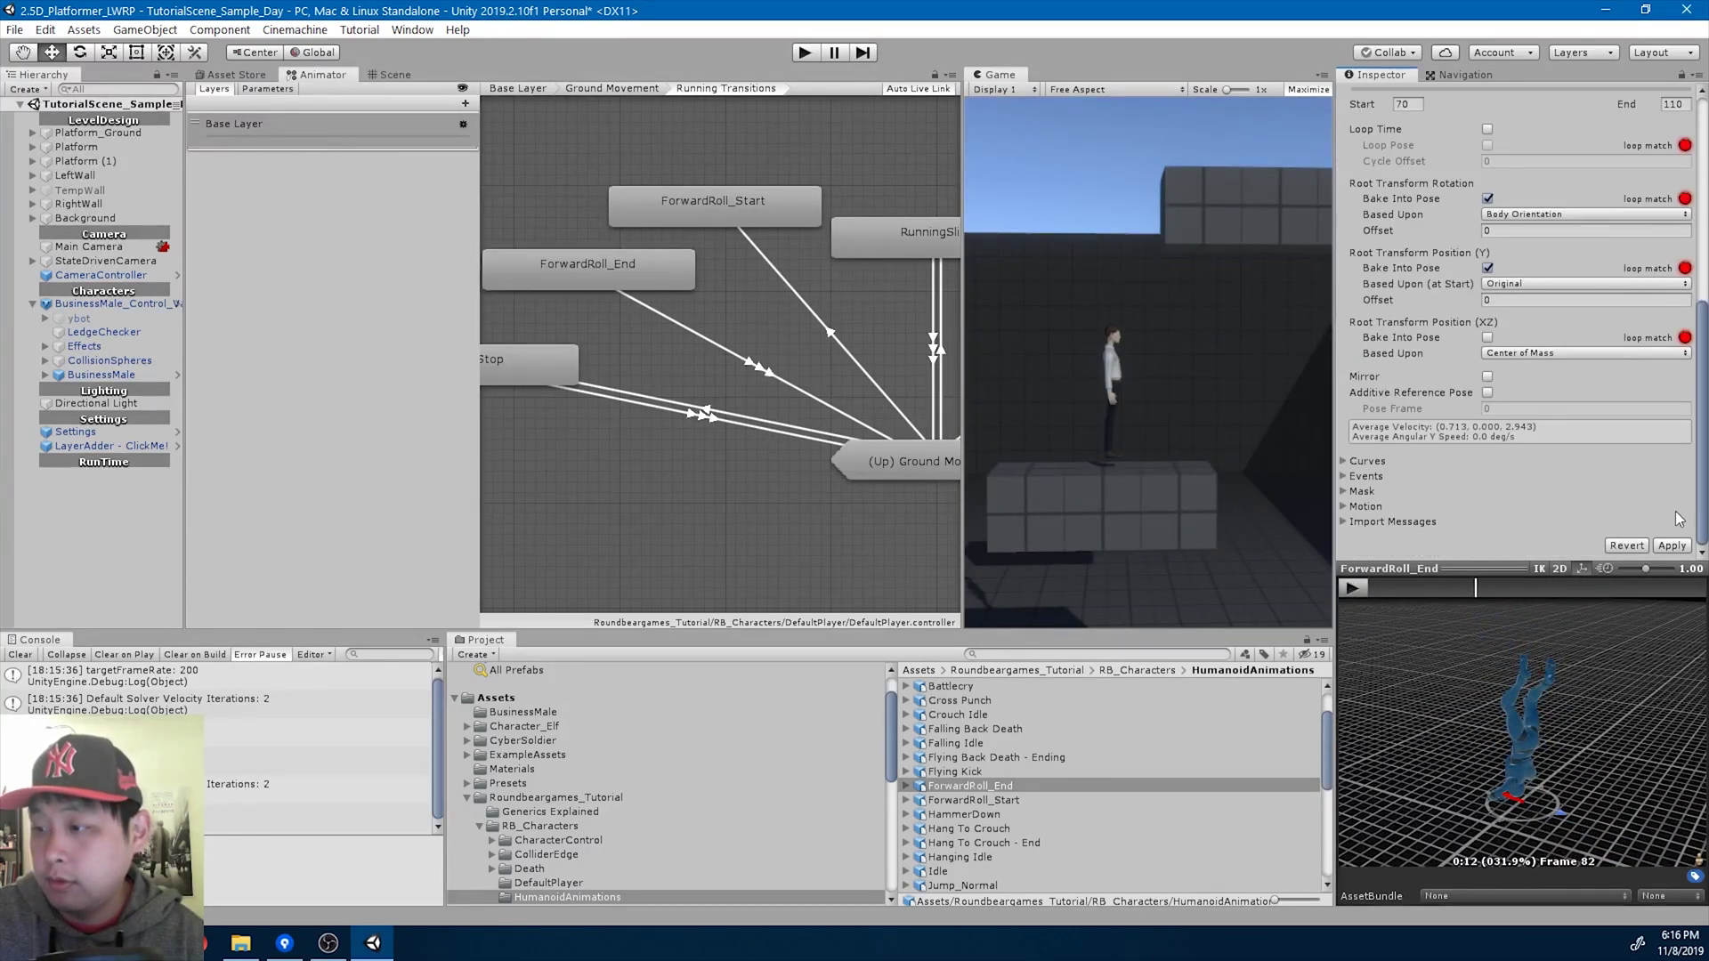
{"action": "left_click", "coordinate": [1671, 546]}
Create a transition from ForwardRoll_Start to ForwardRoll_End and space the two states farther apart in the graph.
{"action": "middle_click_drag", "start_coordinate": [760, 323], "coordinate": [803, 332]}
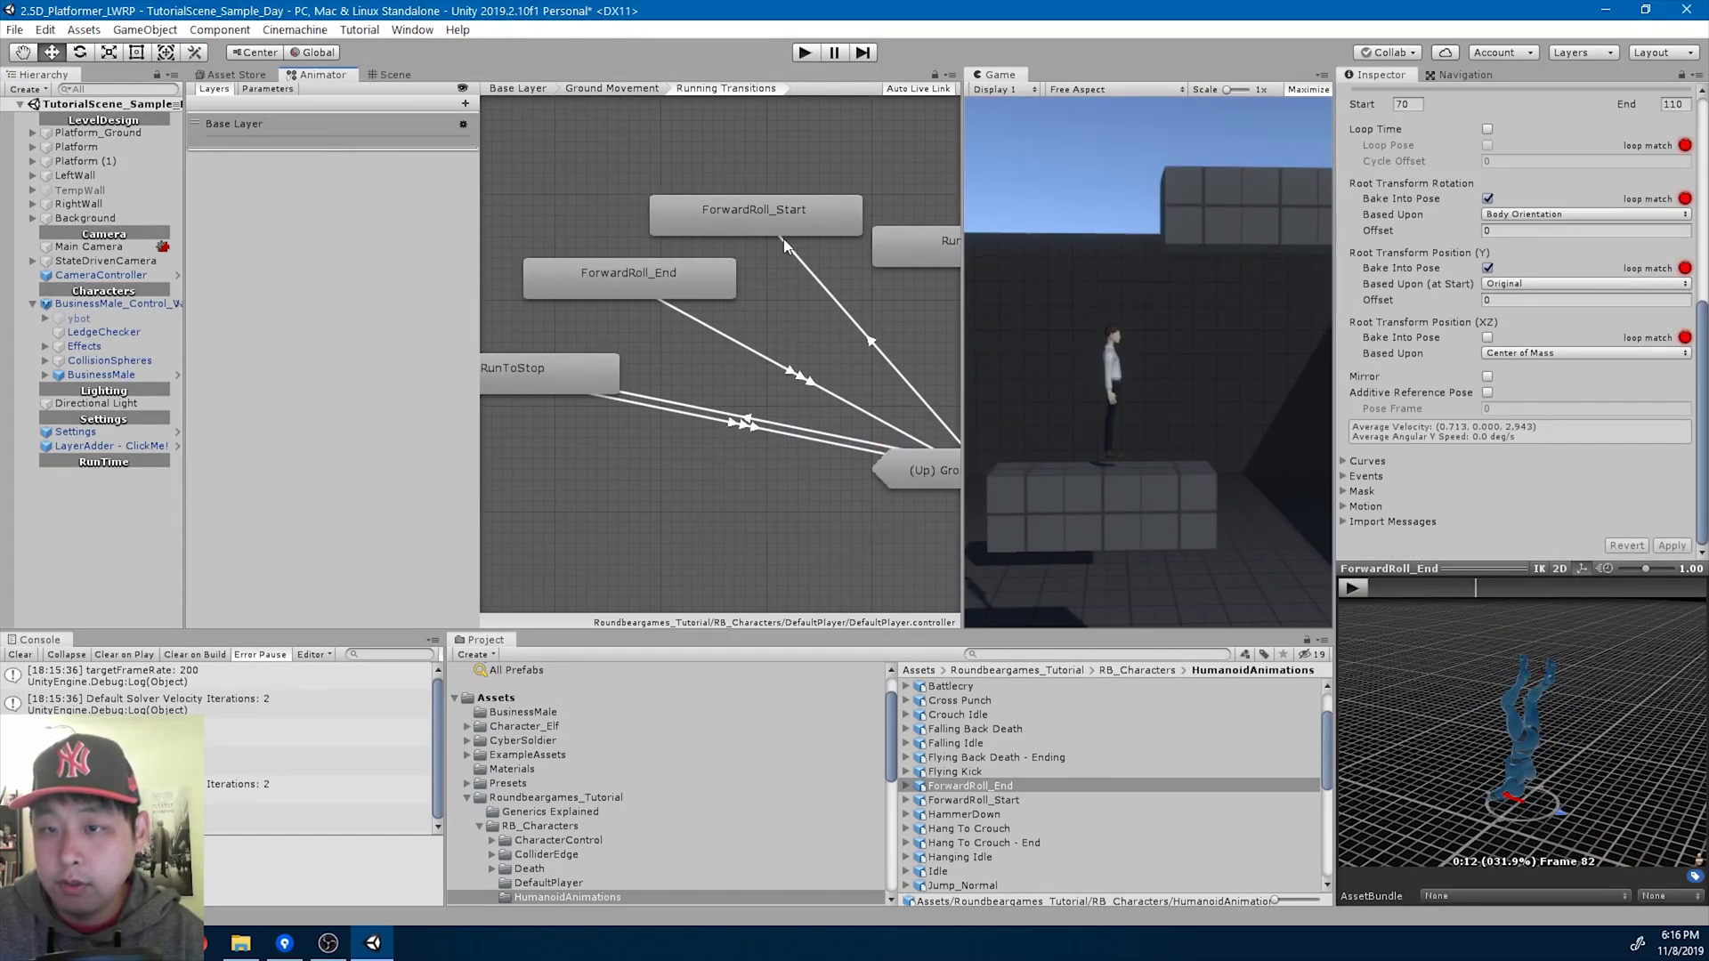
{"action": "right_click", "coordinate": [773, 227]}
{"action": "left_click", "coordinate": [786, 242]}
{"action": "left_click", "coordinate": [650, 276]}
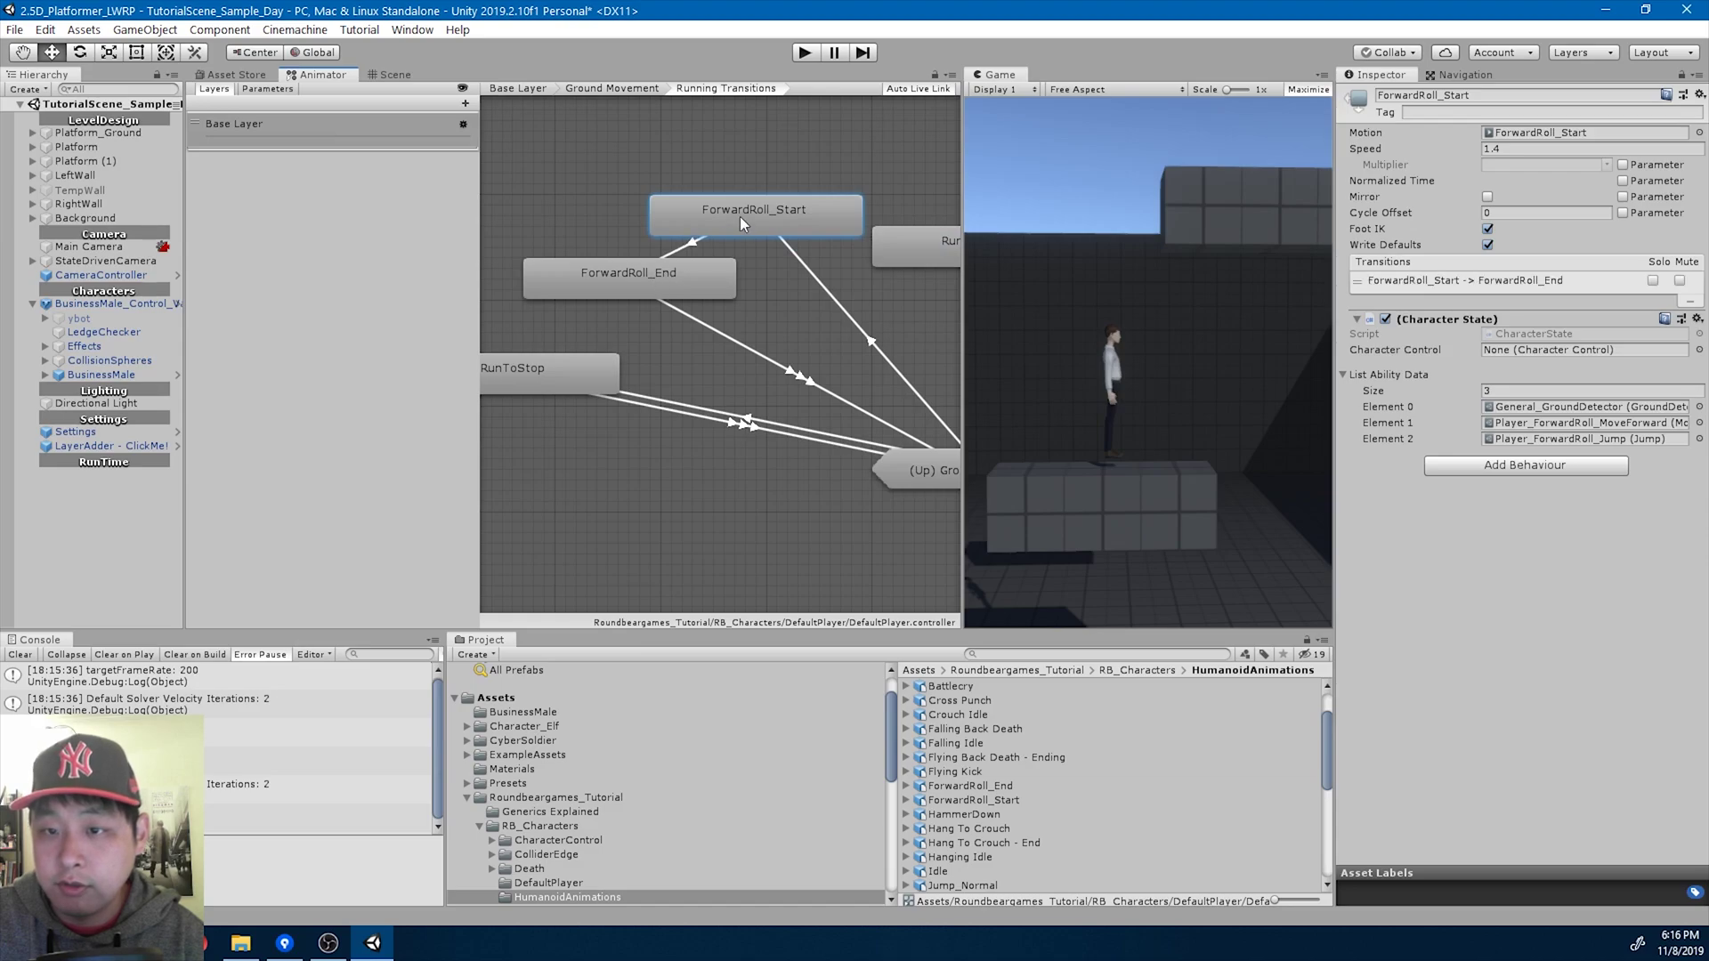
{"action": "left_click_drag", "start_coordinate": [740, 216], "coordinate": [740, 195]}
{"action": "left_click_drag", "start_coordinate": [690, 274], "coordinate": [674, 274]}
{"action": "left_click_drag", "start_coordinate": [760, 205], "coordinate": [738, 205]}
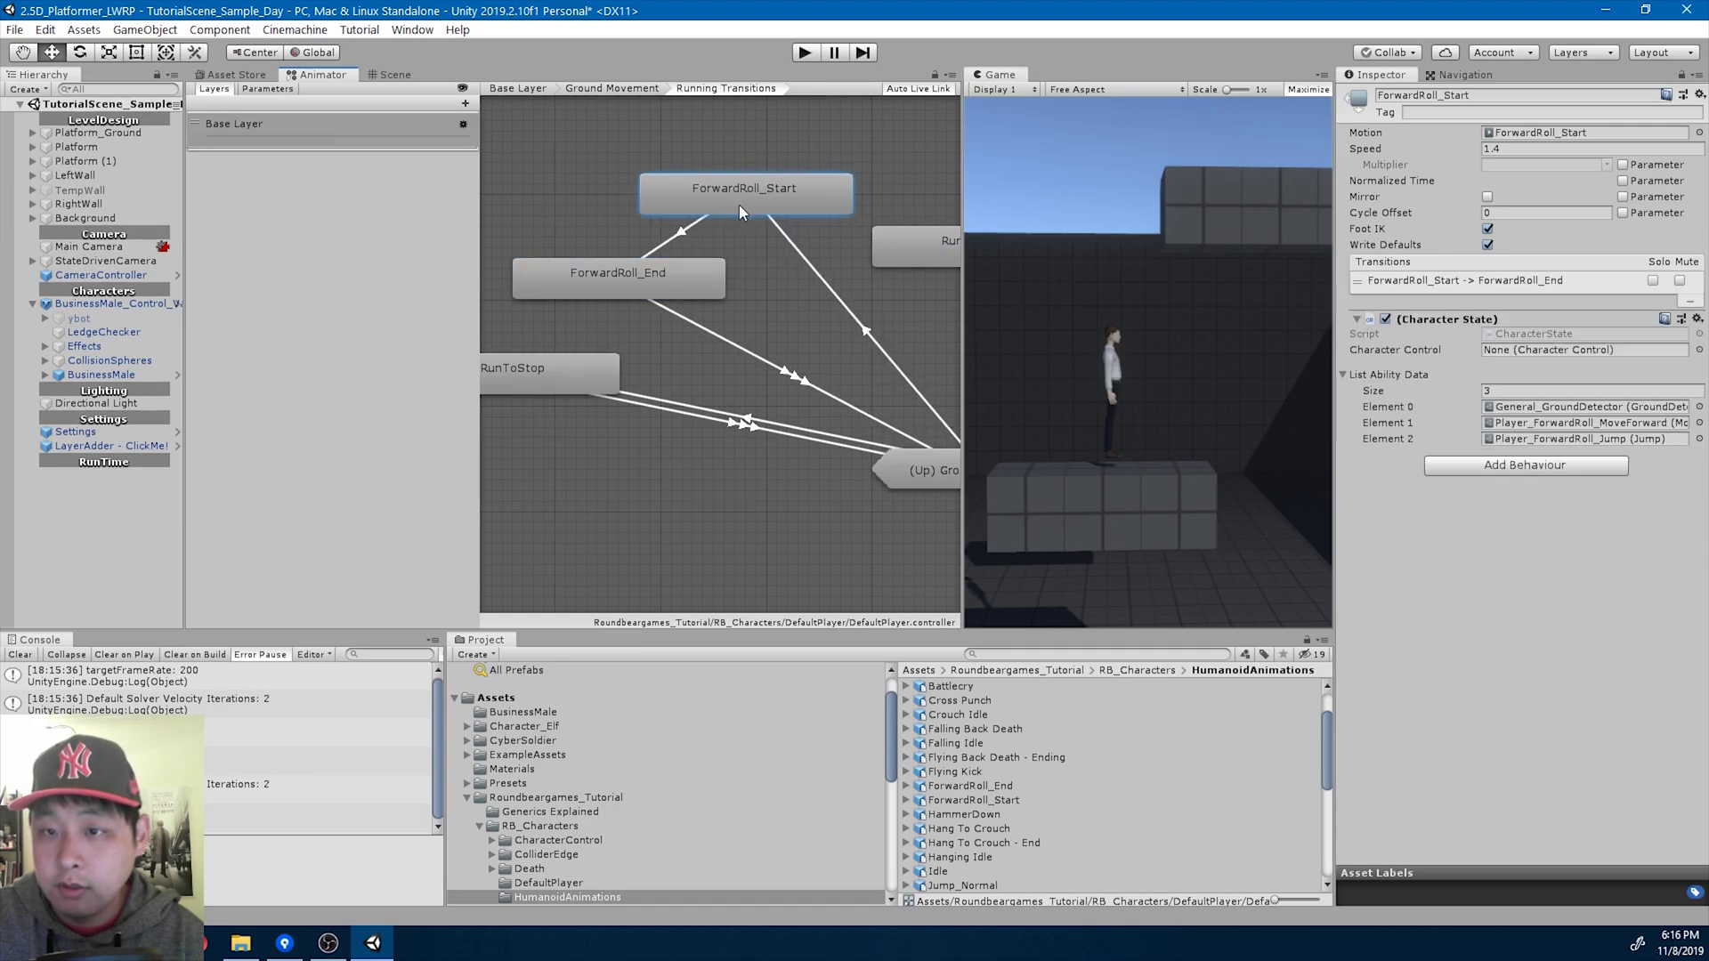
Shorten the ForwardRoll_Start to ForwardRoll_End blend near the end of the first clip and start the ForwardRoll_End clip there.
{"action": "left_click", "coordinate": [673, 235]}
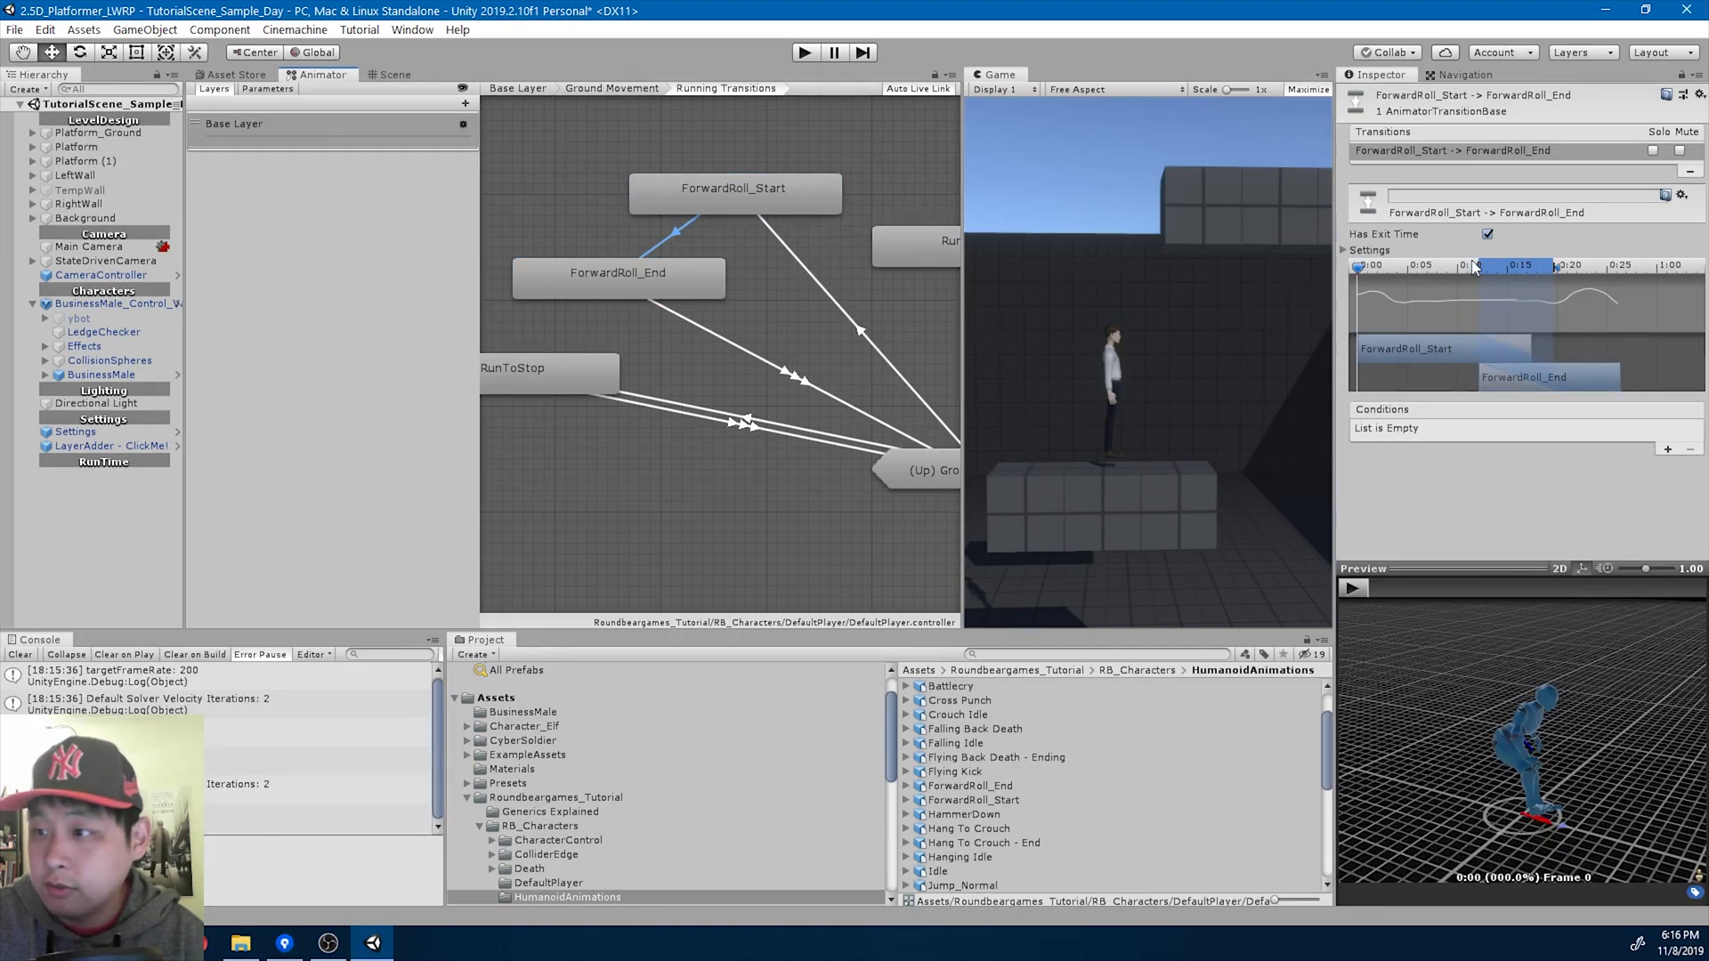
{"action": "left_click_drag", "start_coordinate": [1478, 267], "coordinate": [1531, 269]}
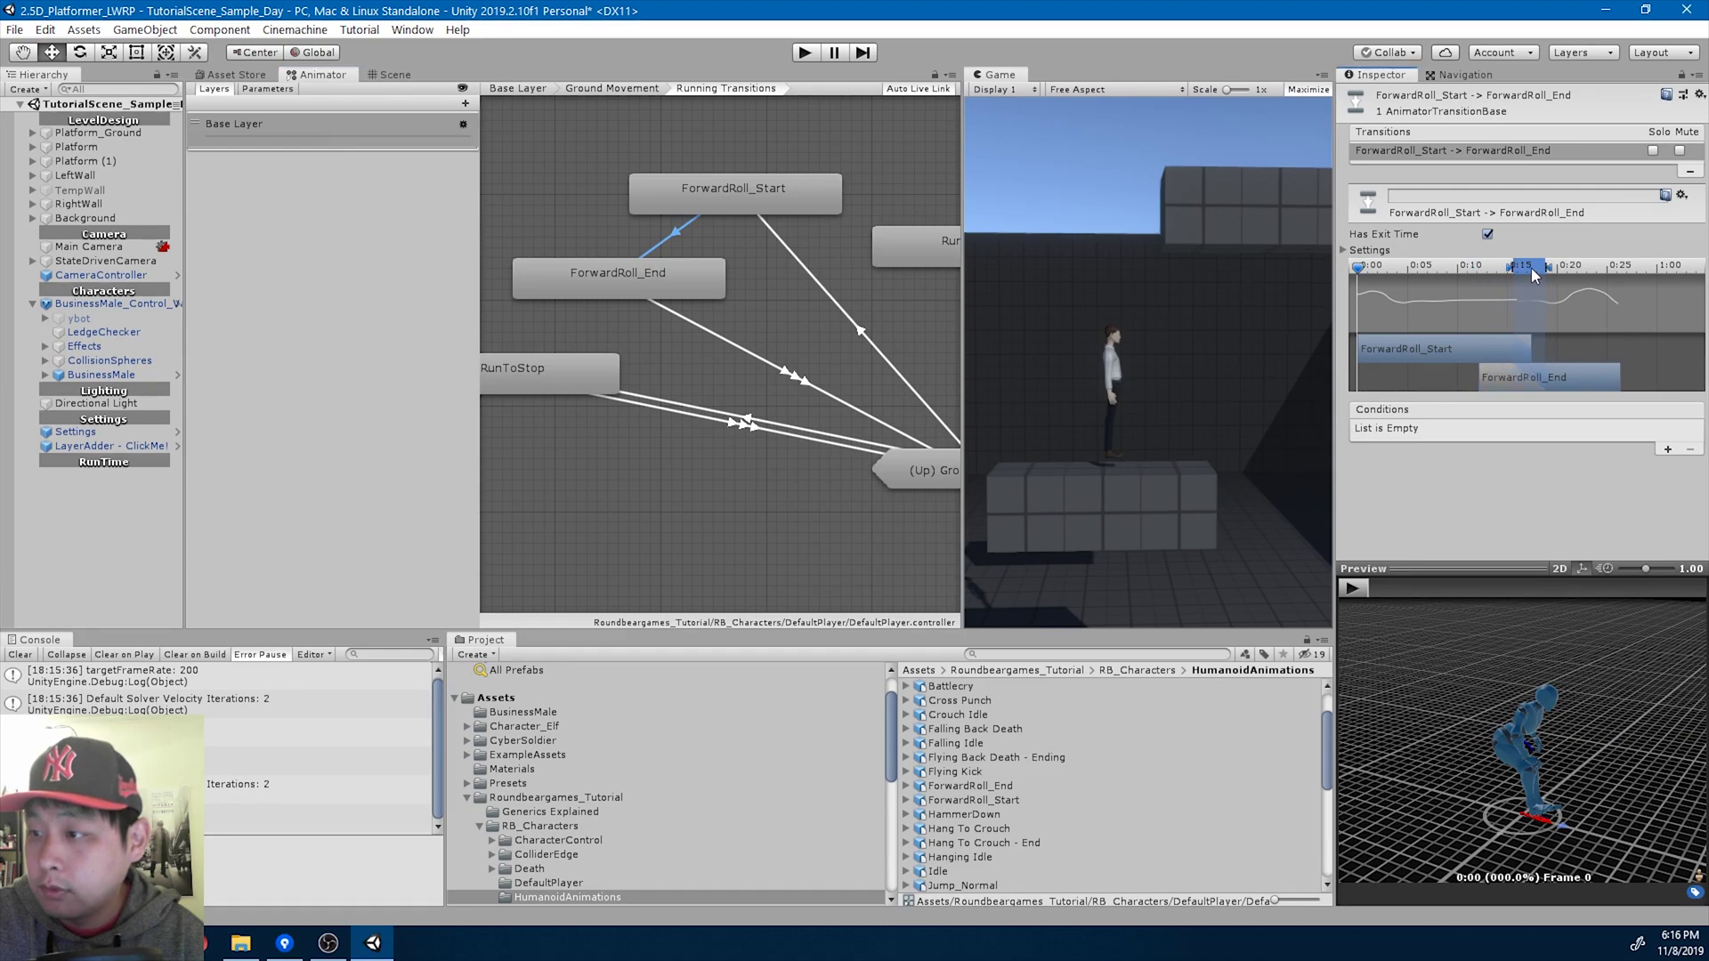
{"action": "scroll", "coordinate": [1527, 293], "scroll_direction": "up", "scroll_amount": 5}
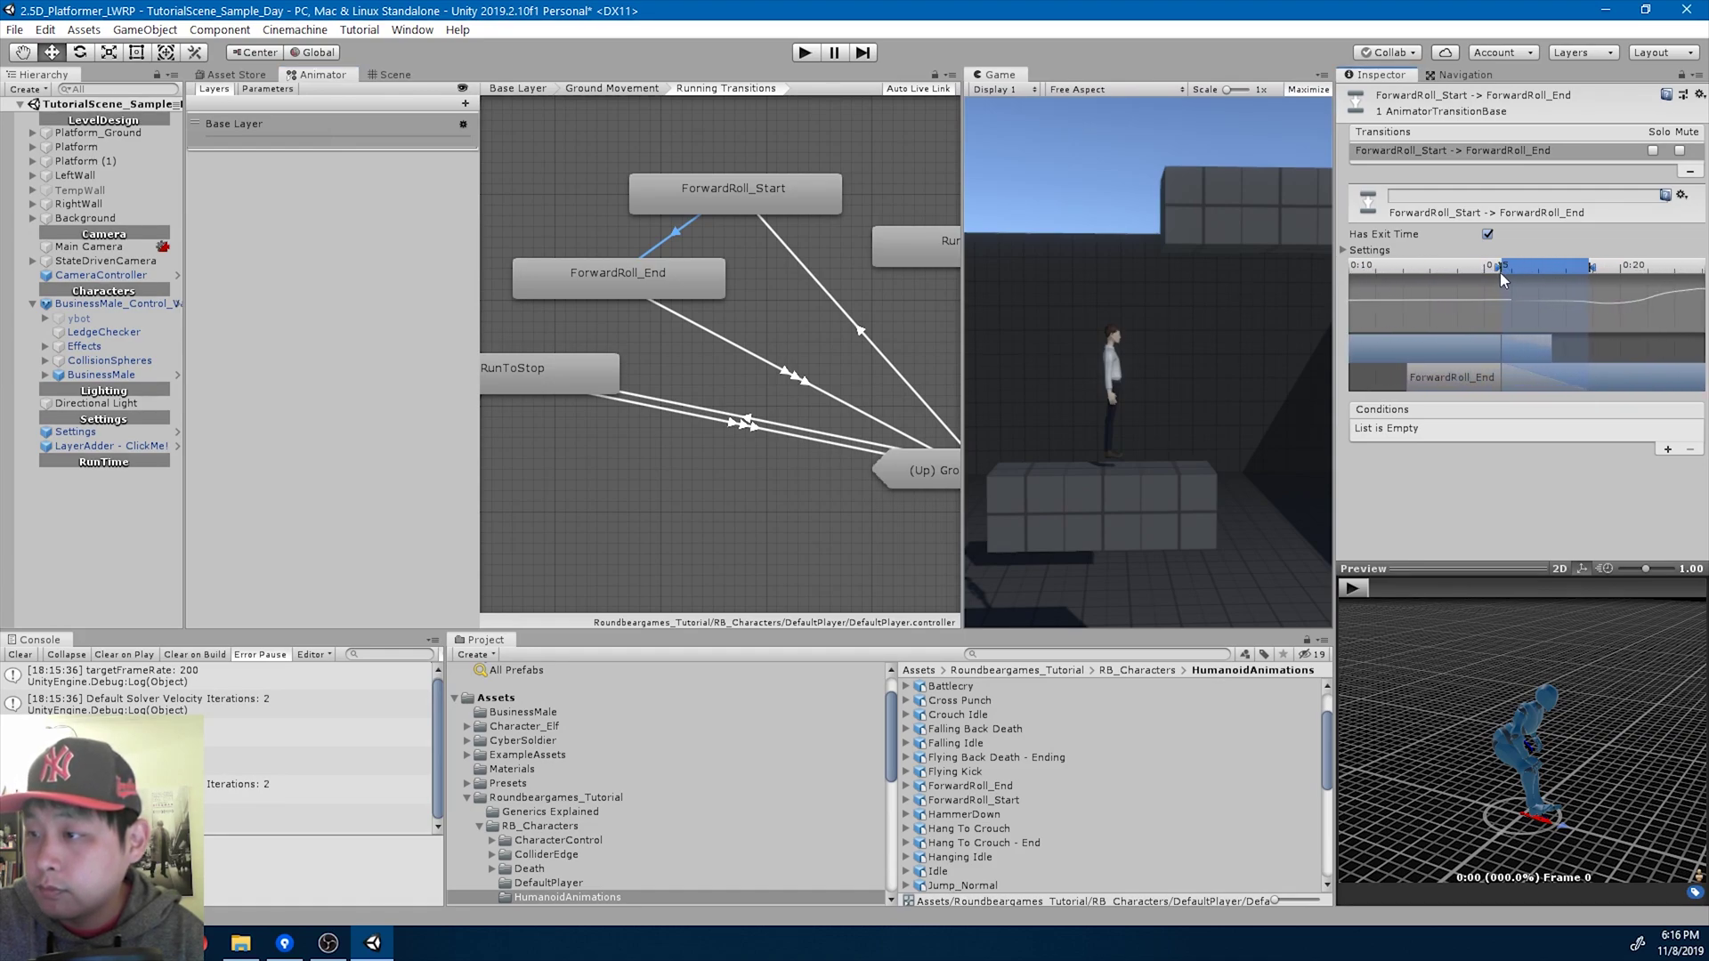
{"action": "left_click_drag", "start_coordinate": [1497, 271], "coordinate": [1528, 273]}
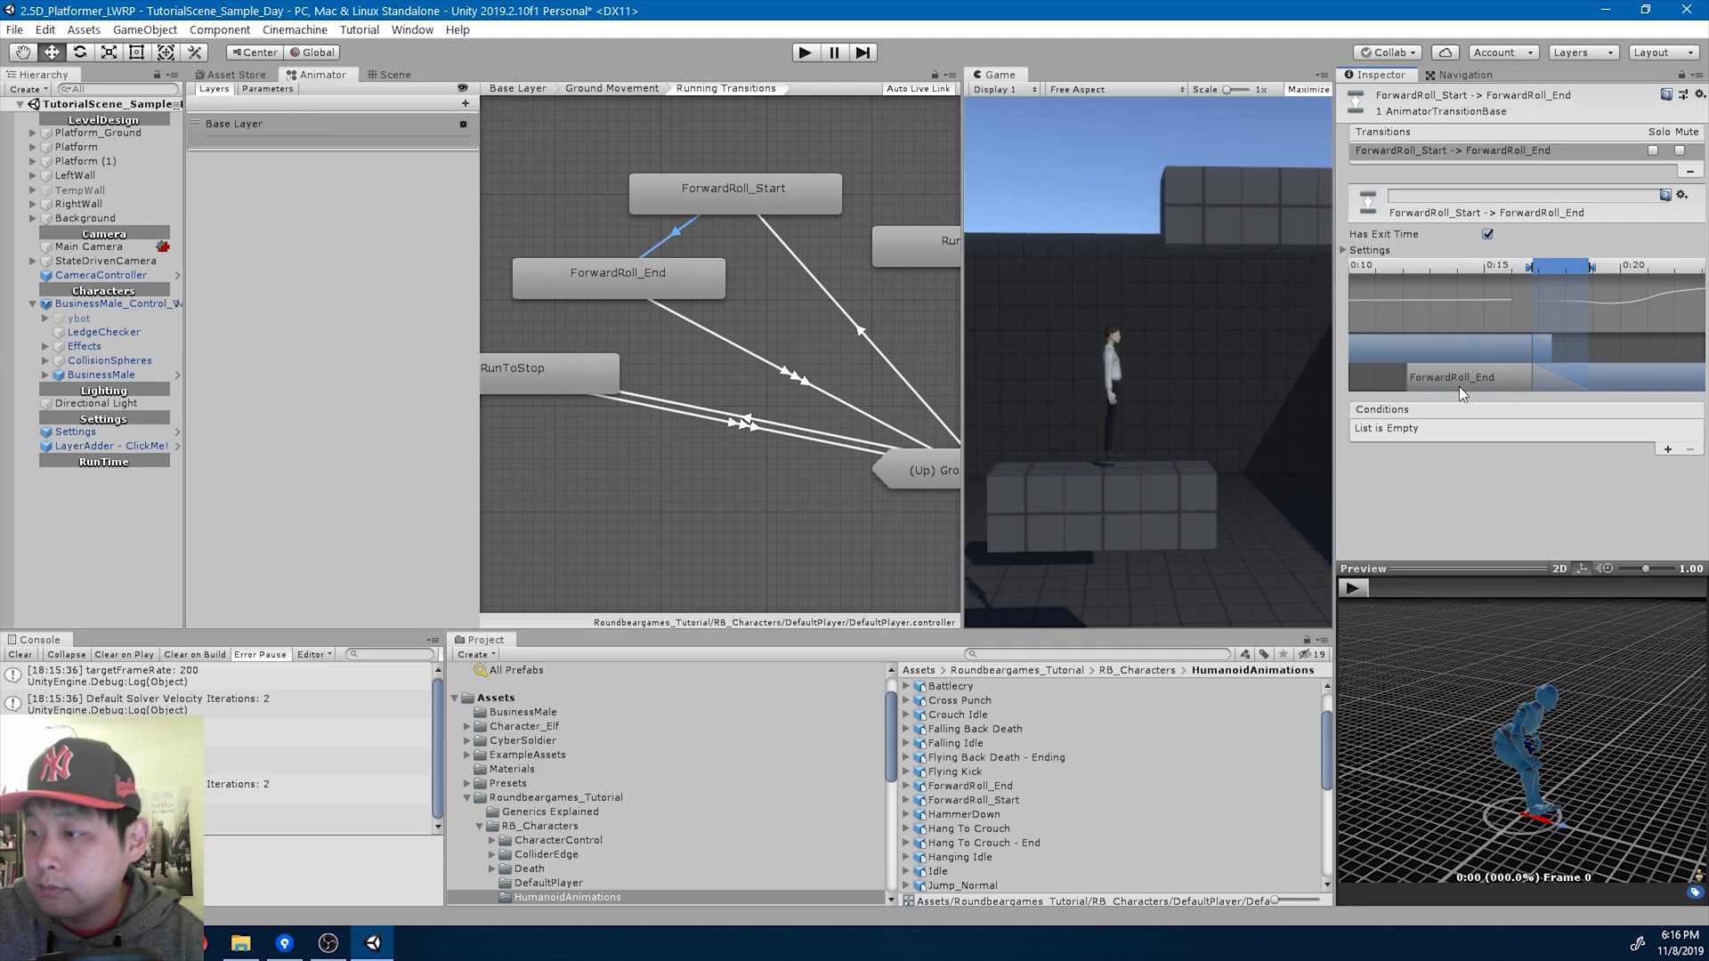
{"action": "left_click_drag", "start_coordinate": [1460, 386], "coordinate": [1584, 383]}
{"action": "scroll", "coordinate": [1572, 317], "scroll_direction": "up", "scroll_amount": 4}
{"action": "left_click_drag", "start_coordinate": [1598, 270], "coordinate": [1573, 271]}
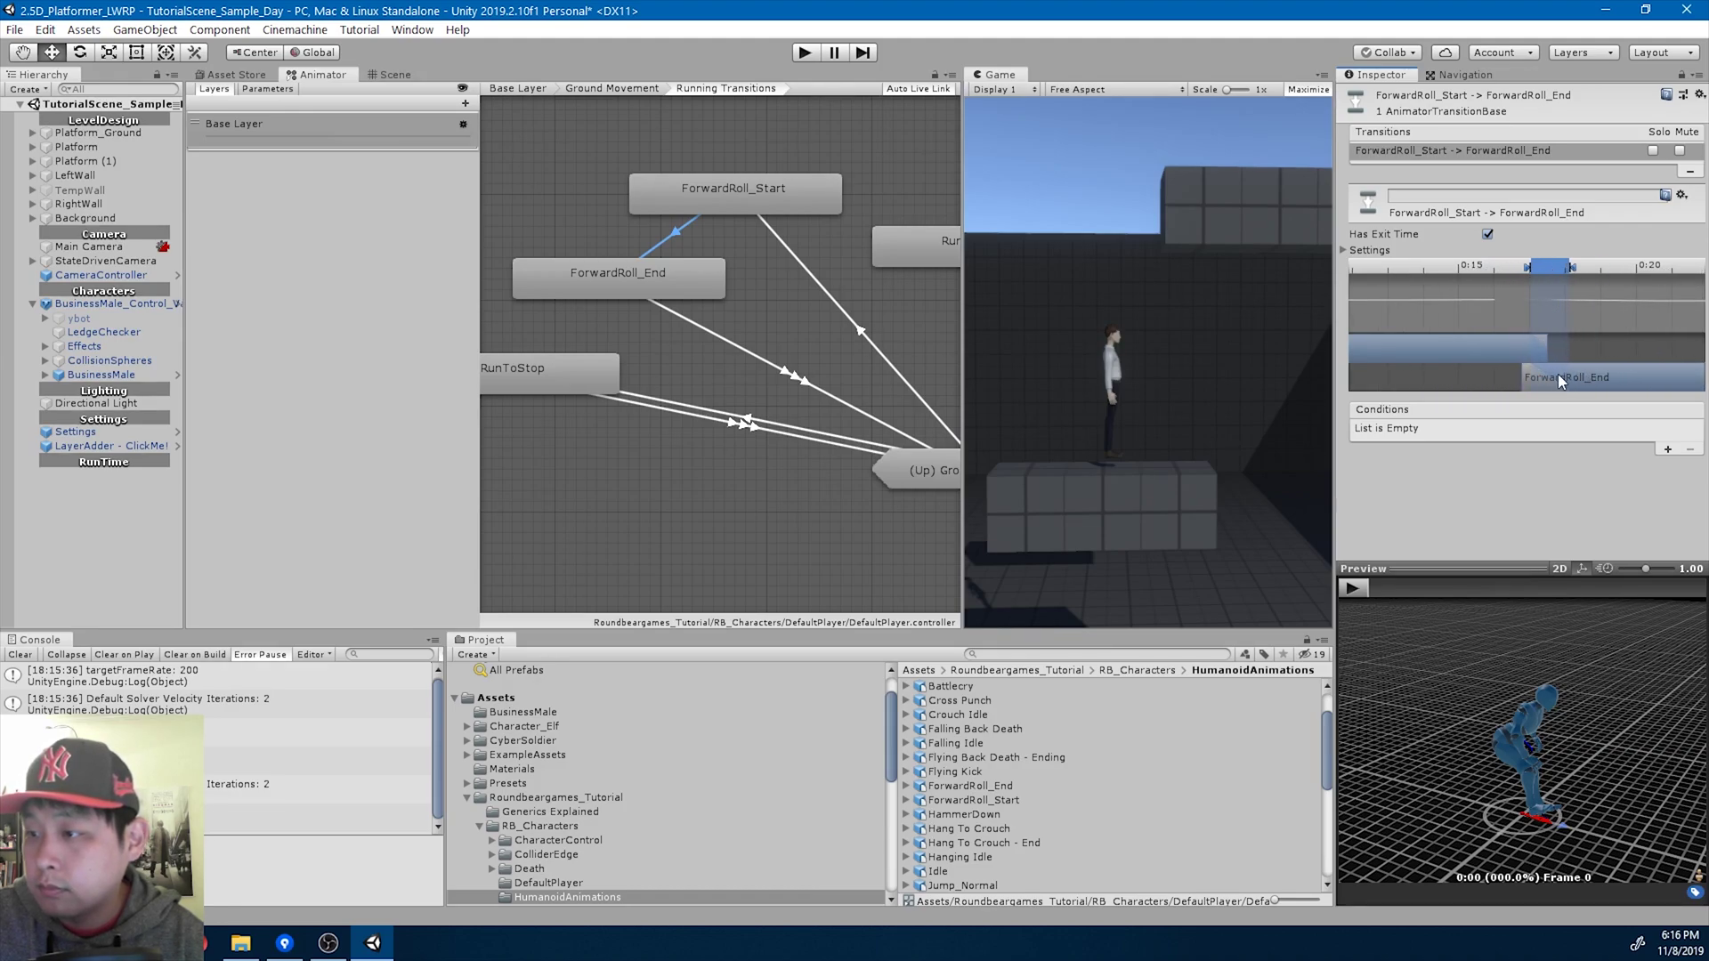
Disable Has Exit Time on the ForwardRoll_Start to ForwardRoll_End transition and add the condition Grounded true.
{"action": "left_click", "coordinate": [1487, 235]}
{"action": "left_click", "coordinate": [1668, 450]}
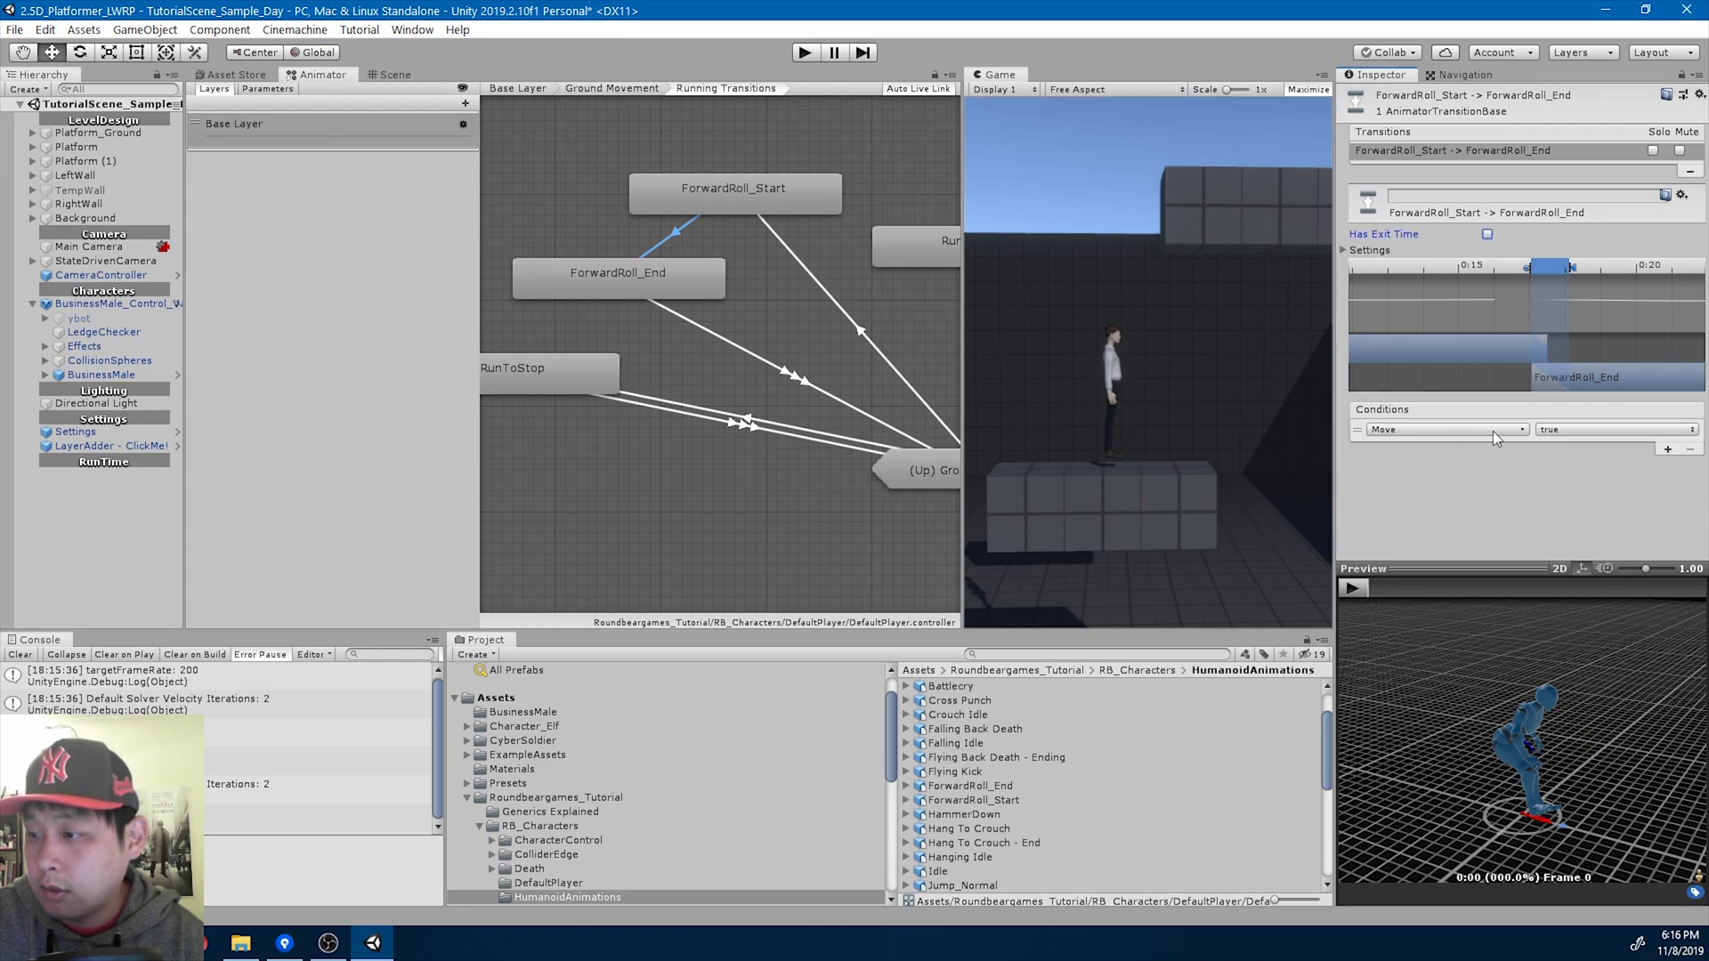
{"action": "left_click", "coordinate": [1439, 431]}
{"action": "left_click", "coordinate": [1450, 533]}
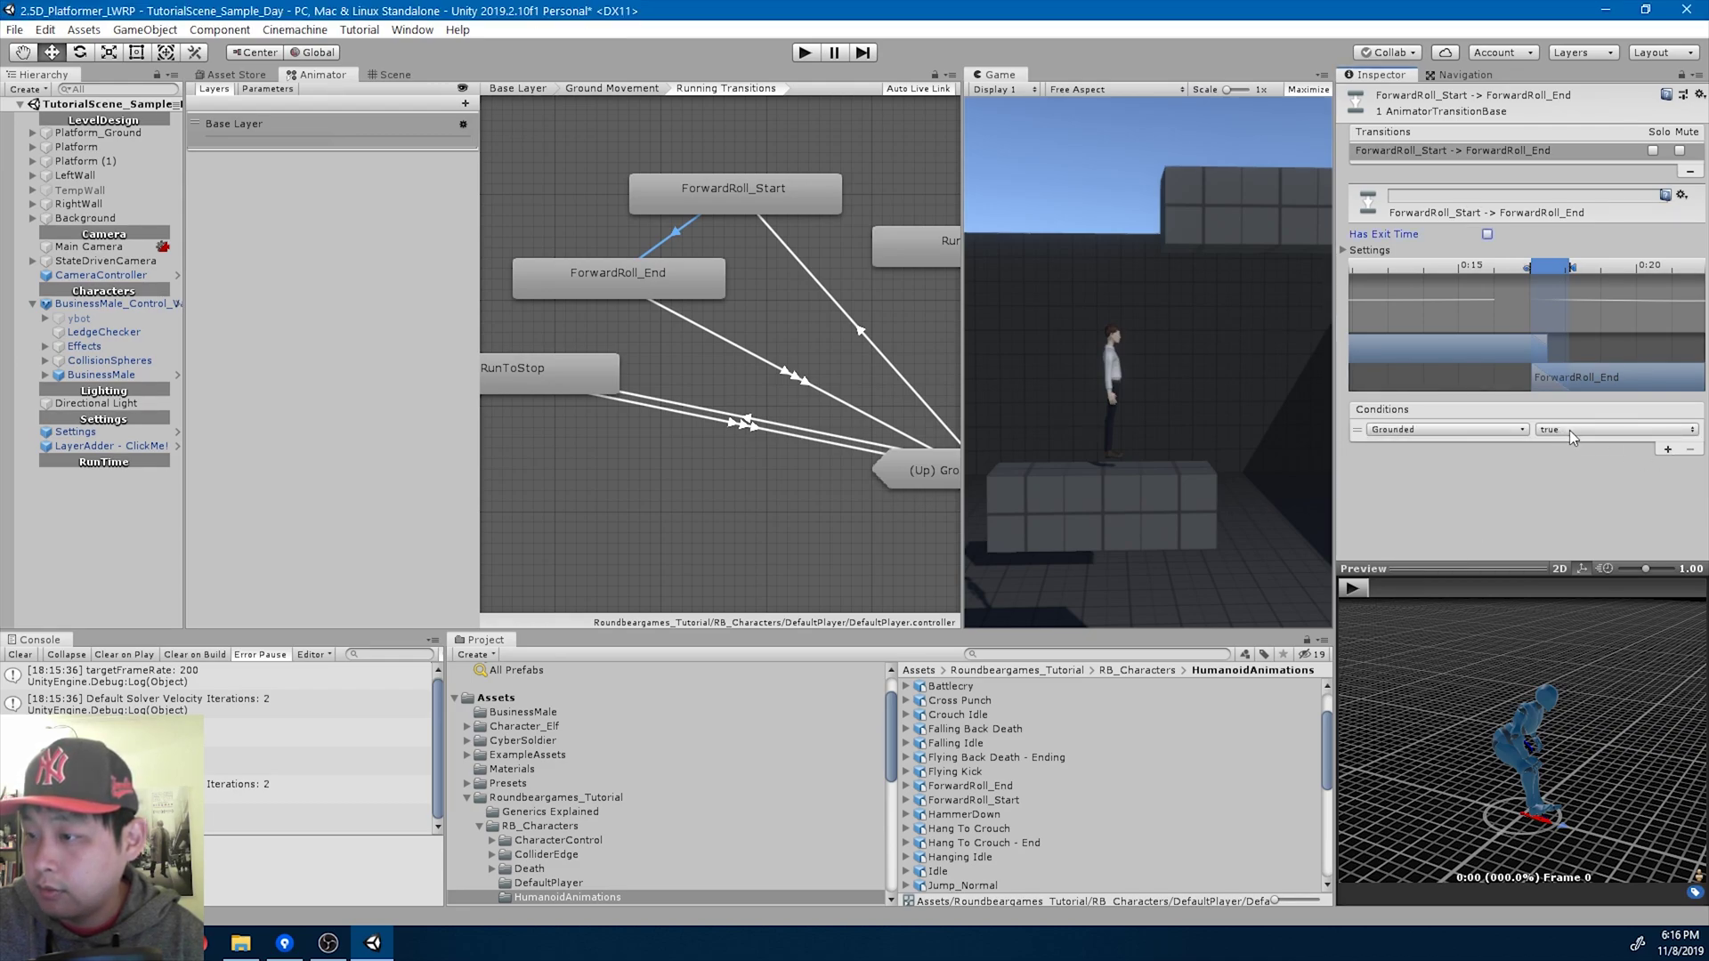
Check the ability data of the ForwardRoll_End and ForwardRoll_Start states and locate the Player_ForwardRoll_MoveForward asset in the project.
{"action": "left_click", "coordinate": [665, 281]}
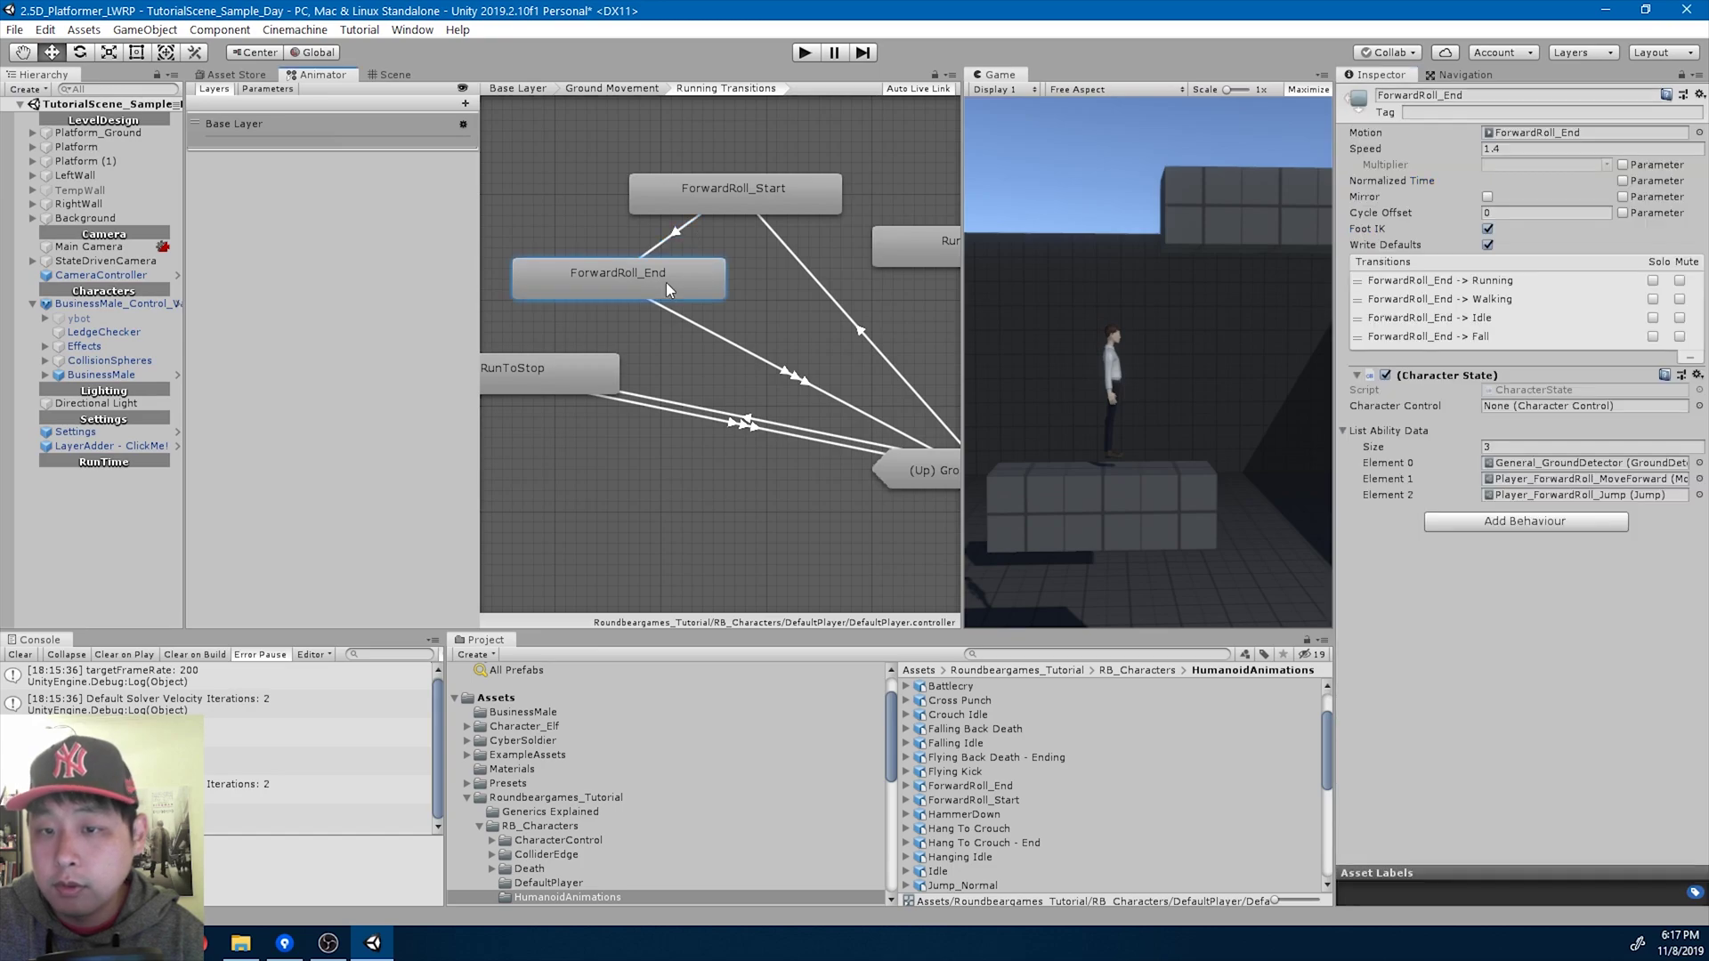
{"action": "left_click", "coordinate": [1578, 464]}
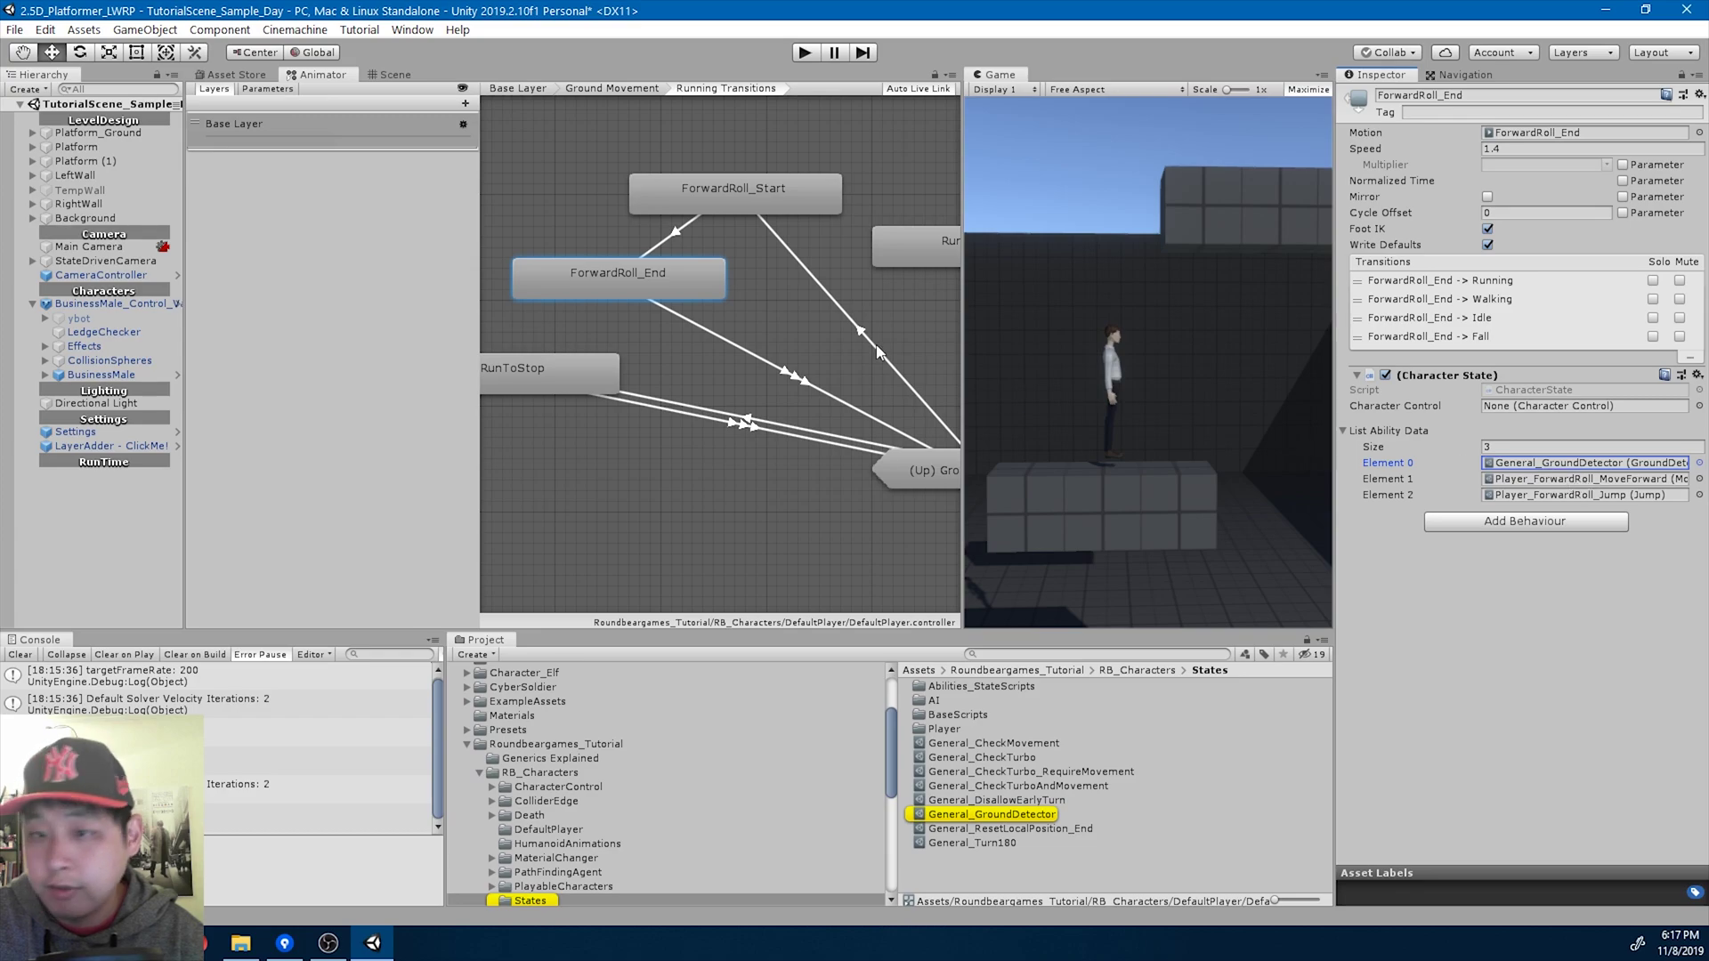
{"action": "left_click", "coordinate": [751, 189]}
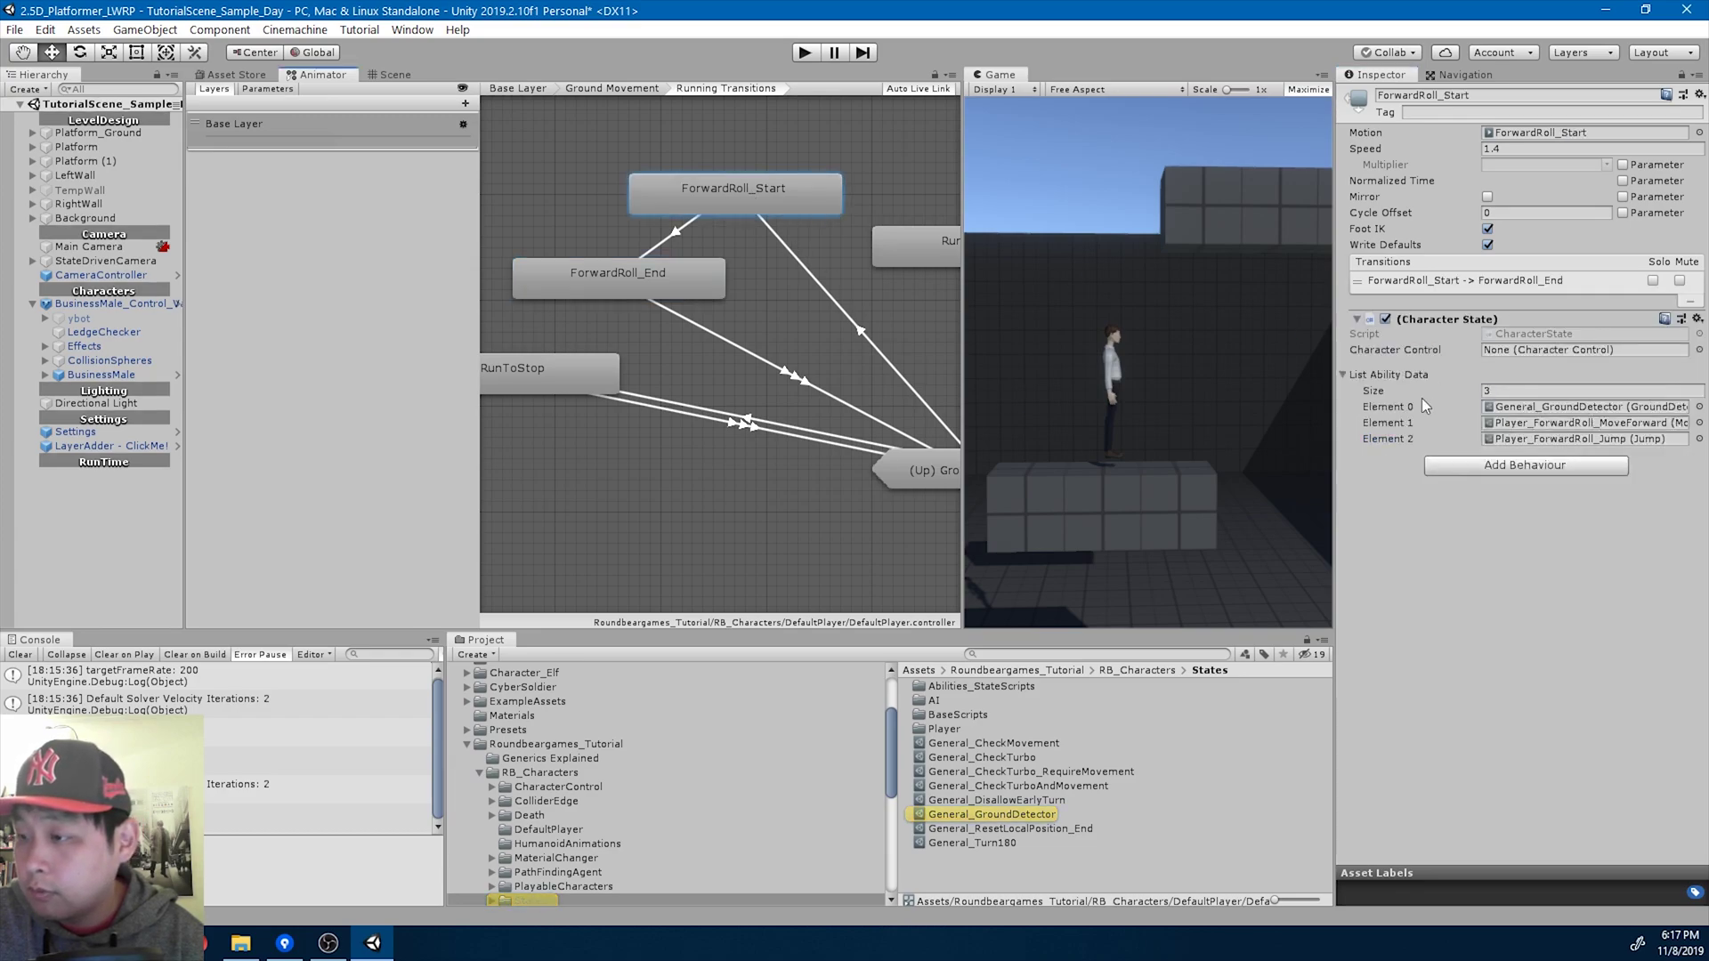
{"action": "left_click", "coordinate": [661, 283]}
{"action": "left_click", "coordinate": [1536, 444]}
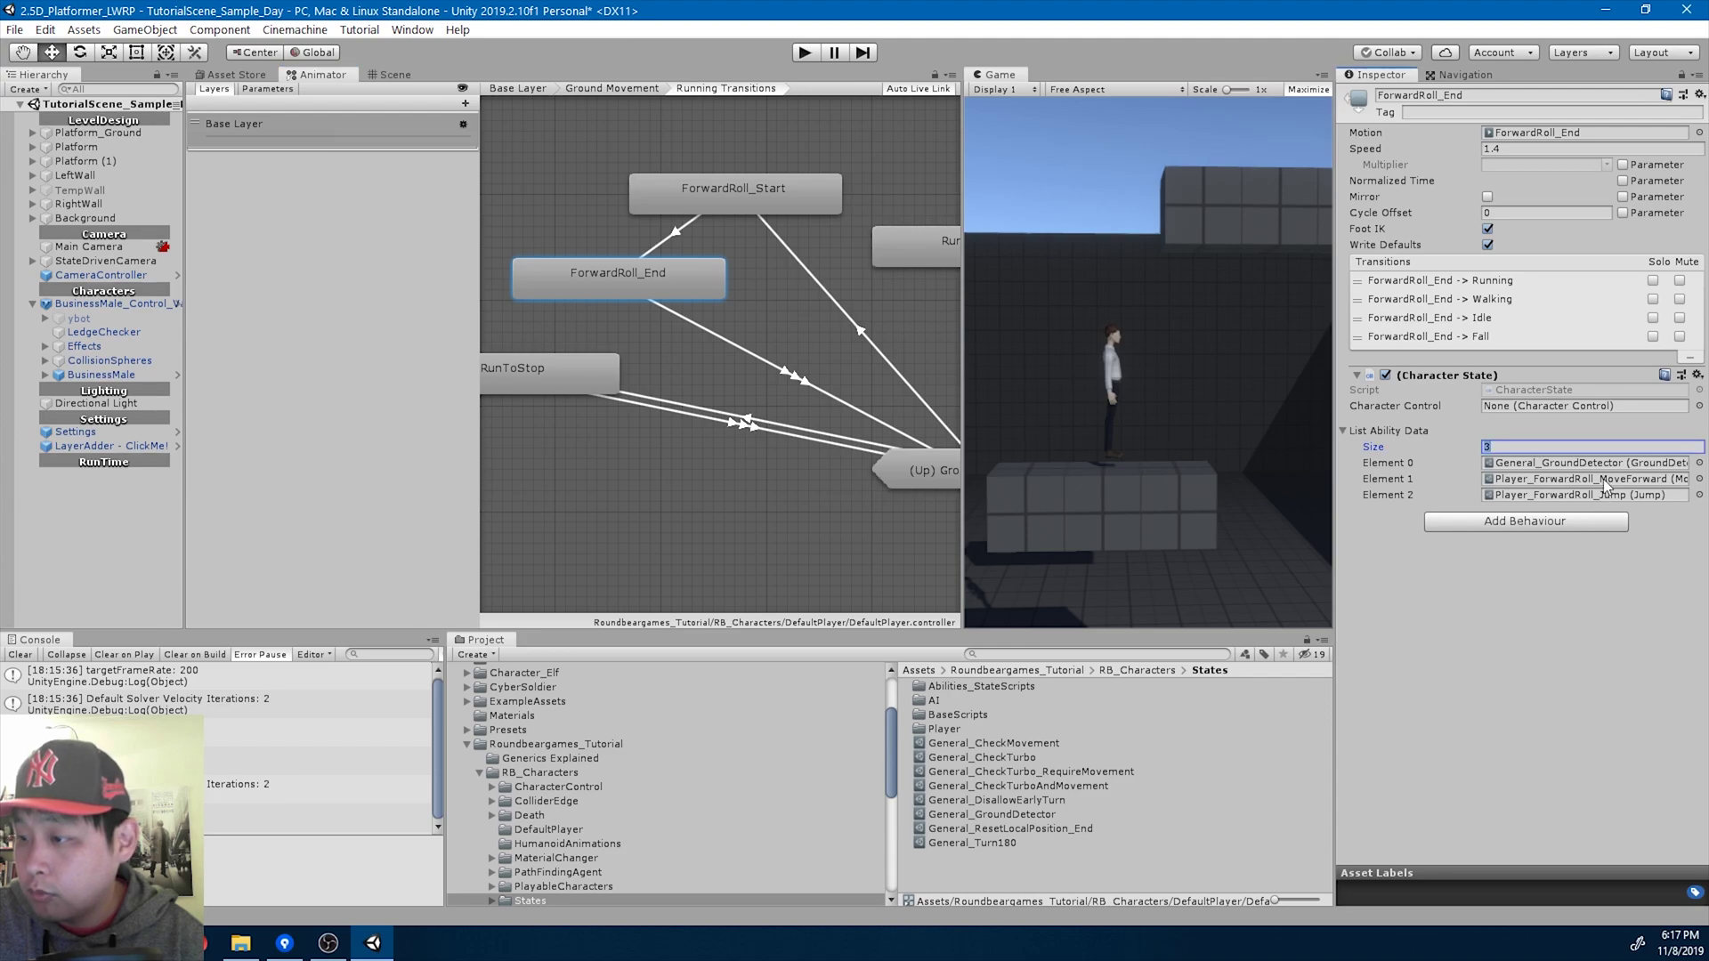
{"action": "left_click", "coordinate": [1602, 480]}
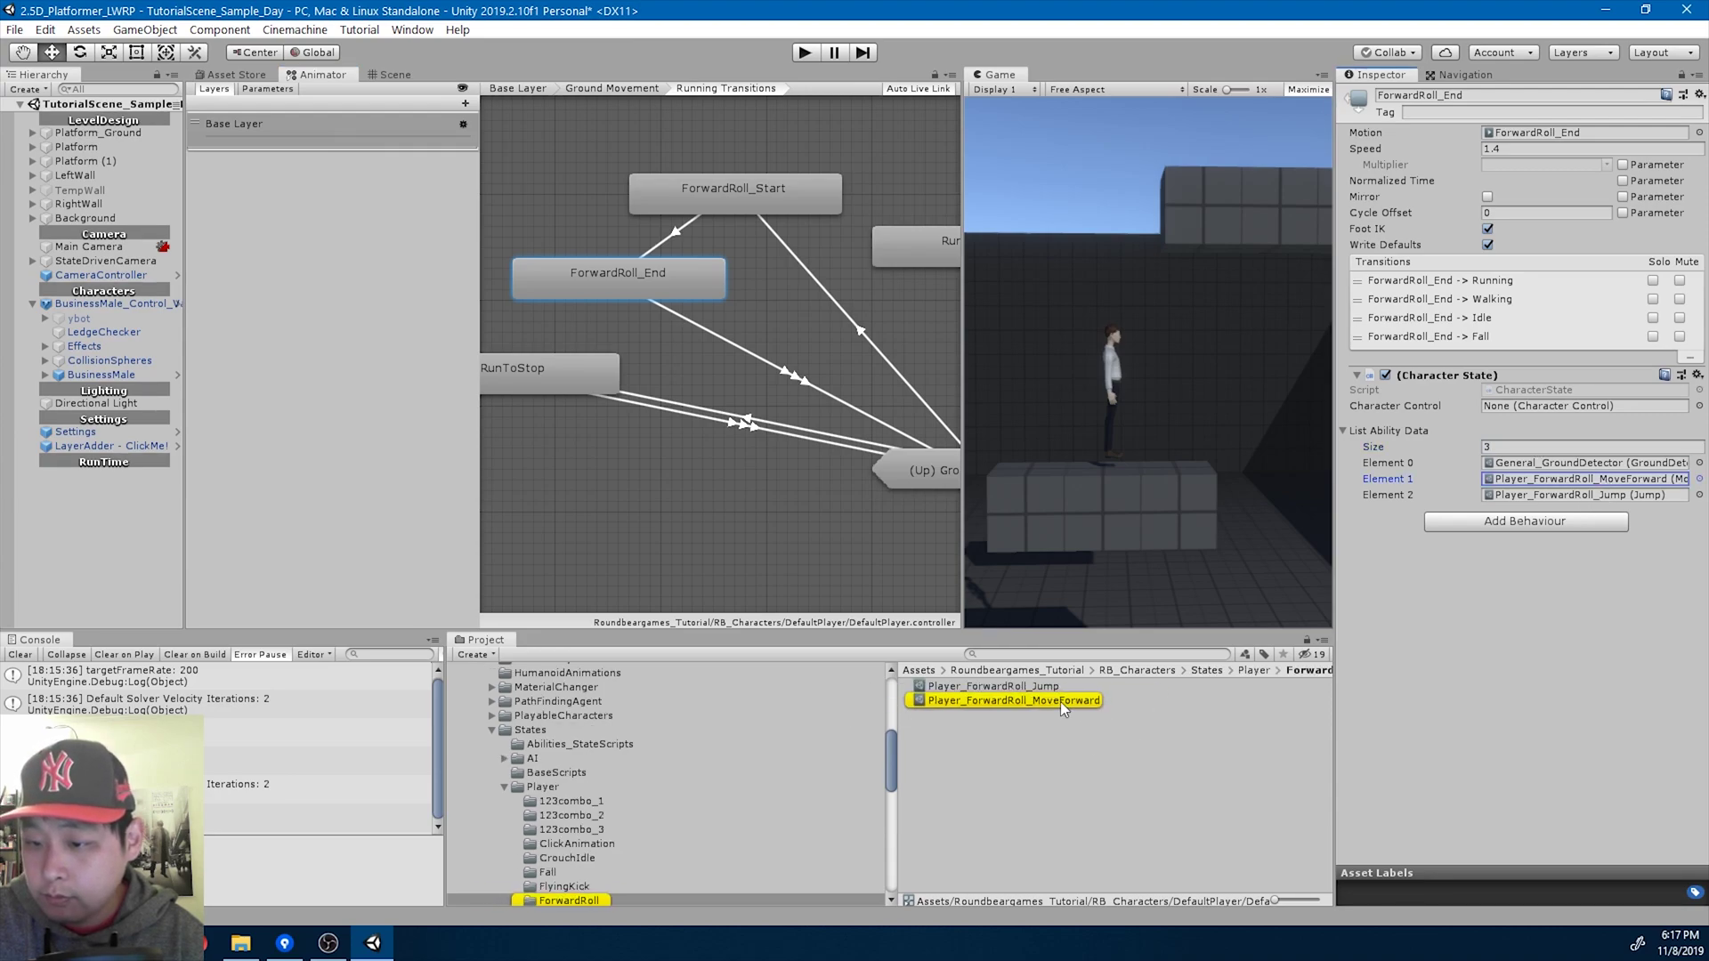
{"action": "right_click", "coordinate": [1013, 729]}
{"action": "mouse_move", "coordinate": [1168, 319]}
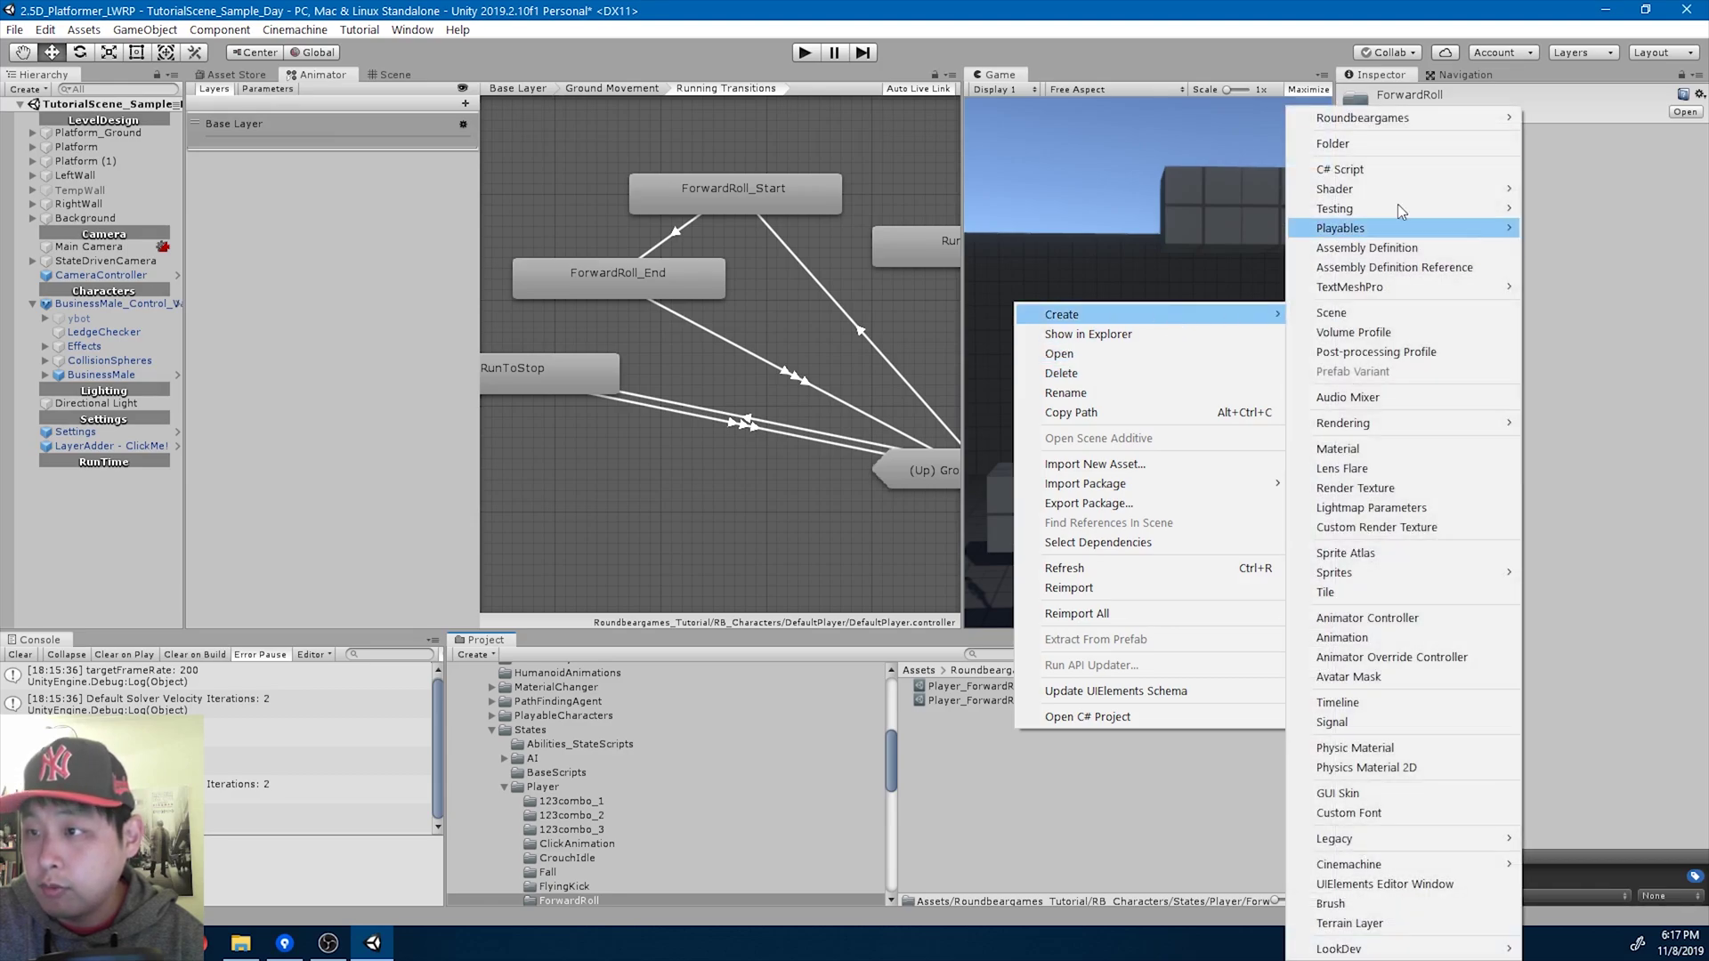
{"action": "mouse_move", "coordinate": [1414, 121]}
{"action": "mouse_move", "coordinate": [1581, 137]}
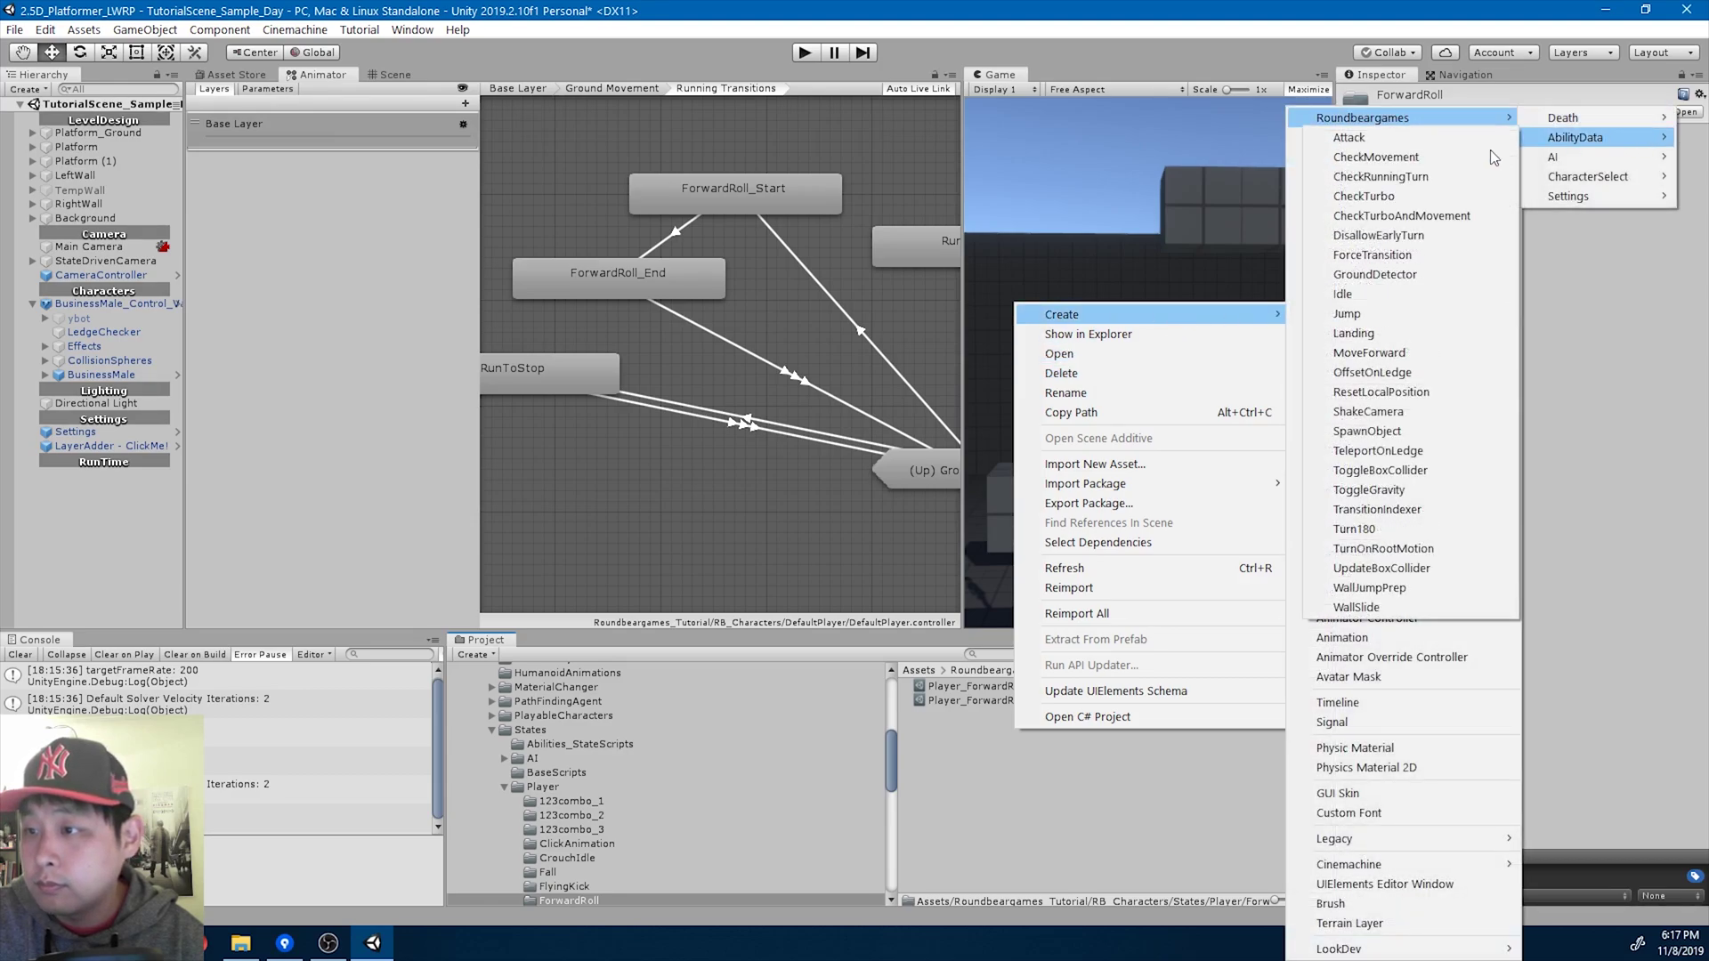
{"action": "left_click", "coordinate": [999, 741]}
Duplicate the Player_ForwardRoll_MoveForward asset and rename the copy as Player_ForwardRoll_End_MoveForward.
{"action": "left_click", "coordinate": [1018, 702]}
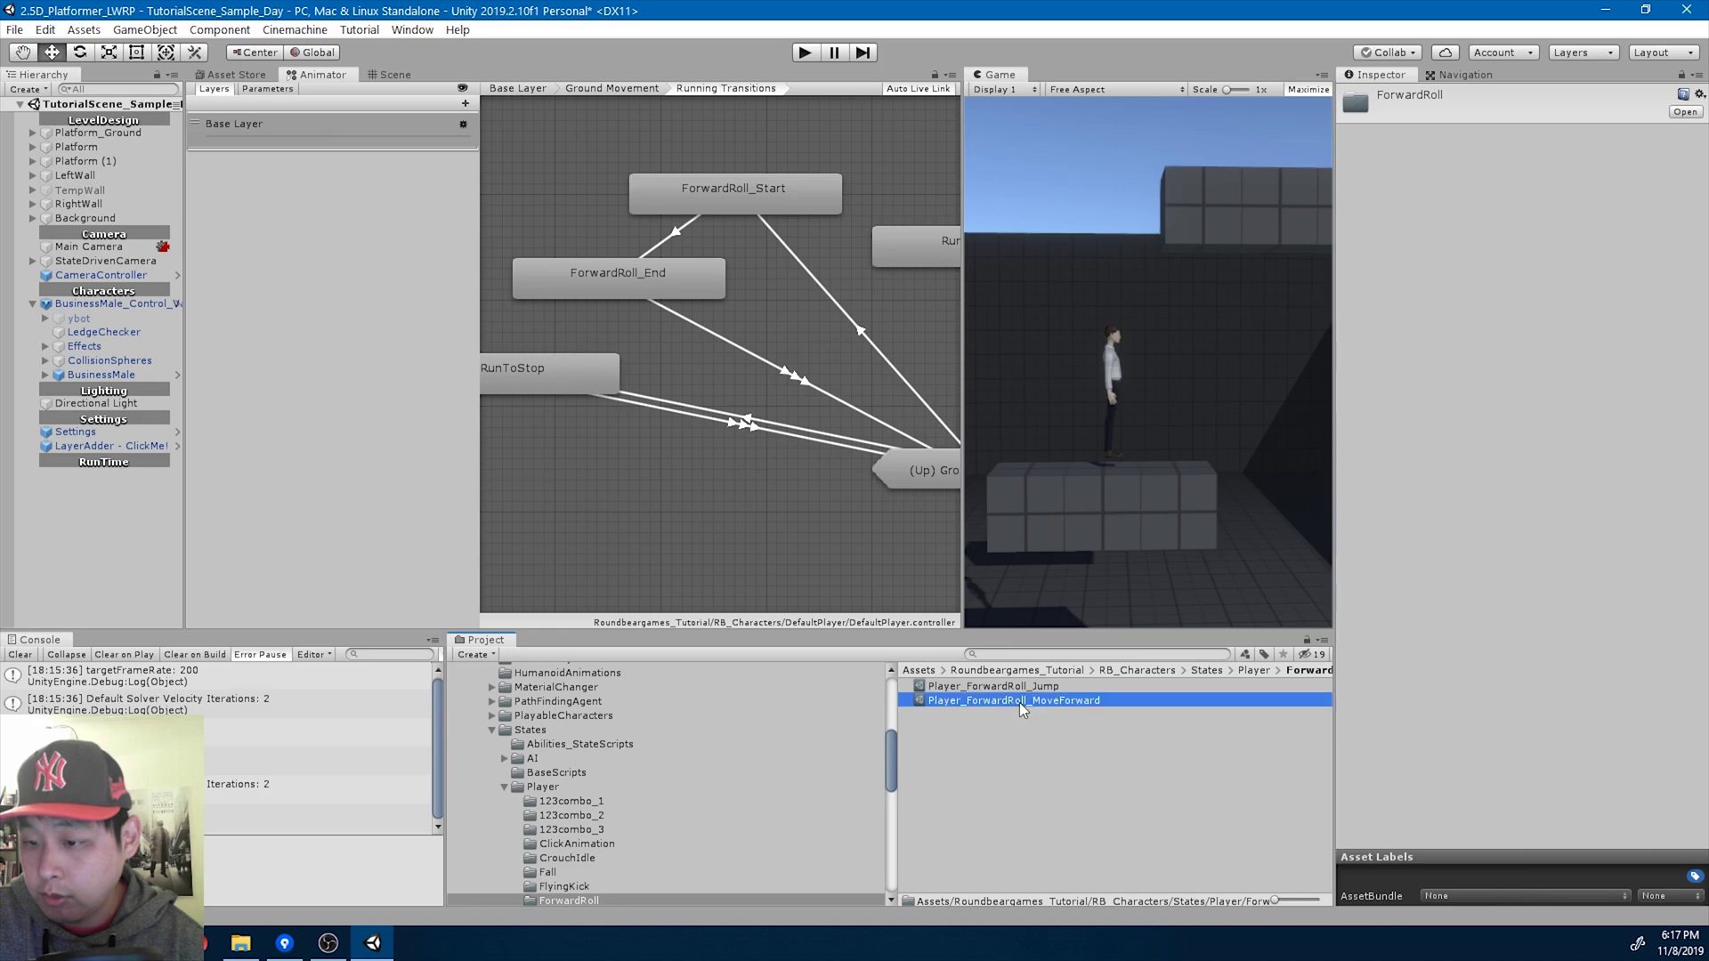
{"action": "key", "text": "ctrl+d"}
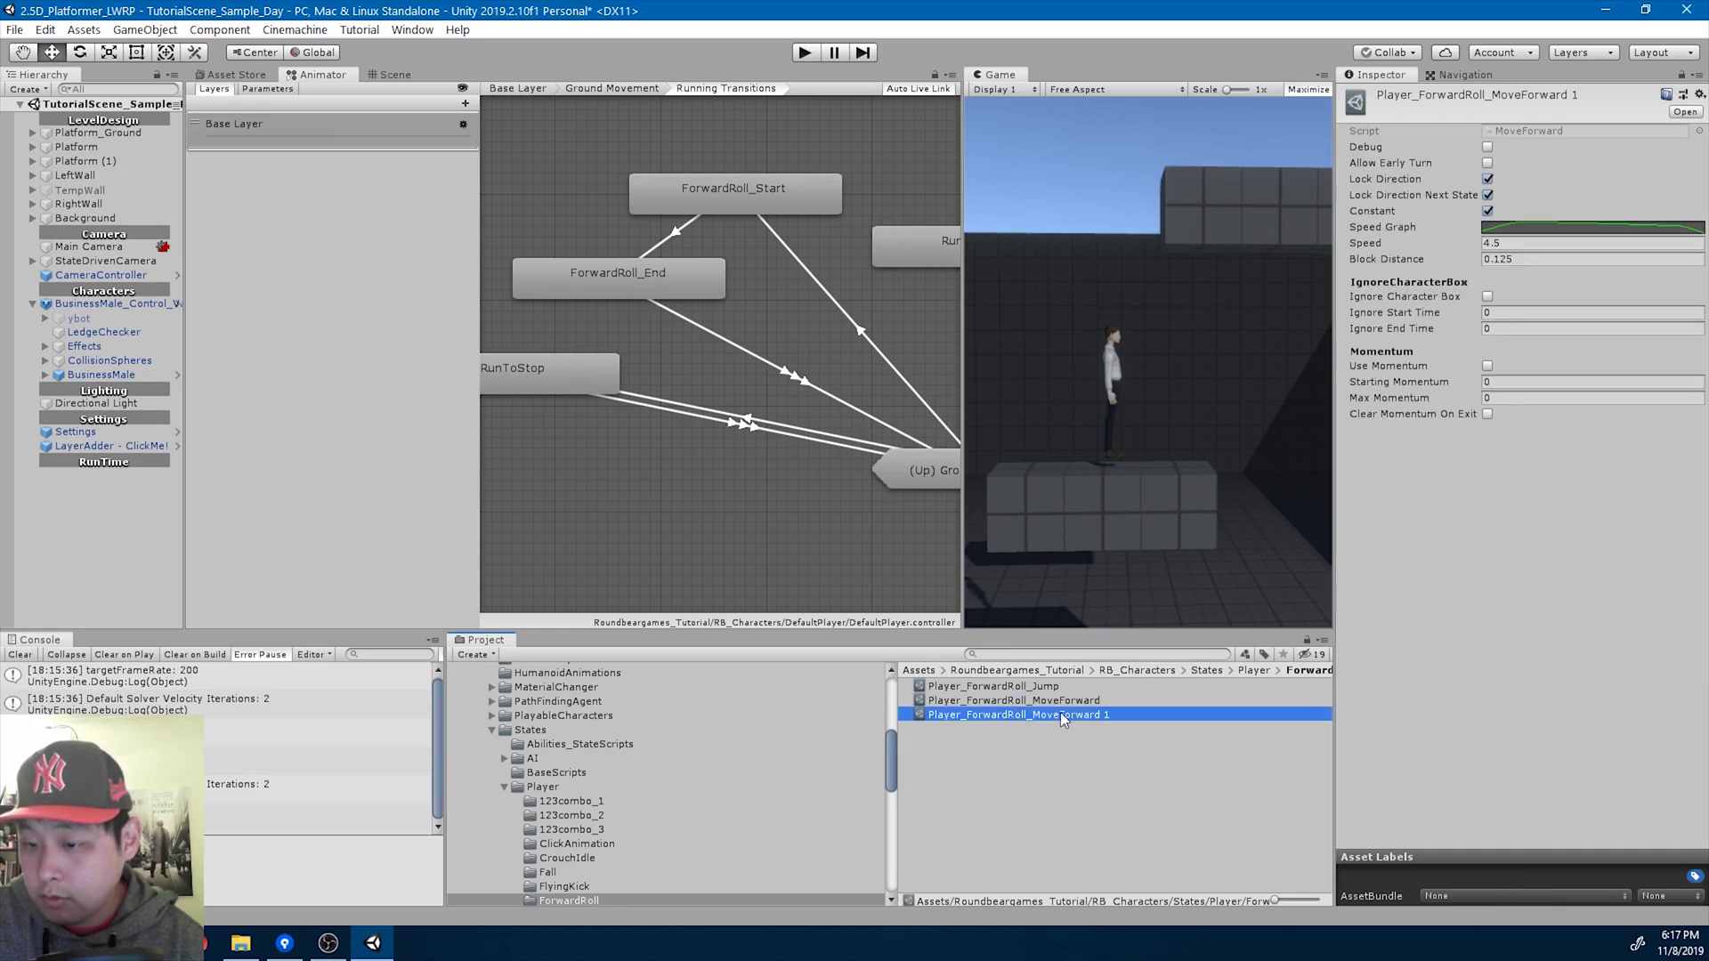
{"action": "left_click", "coordinate": [1060, 714]}
{"action": "left_click_drag", "start_coordinate": [1102, 714], "coordinate": [1187, 722]}
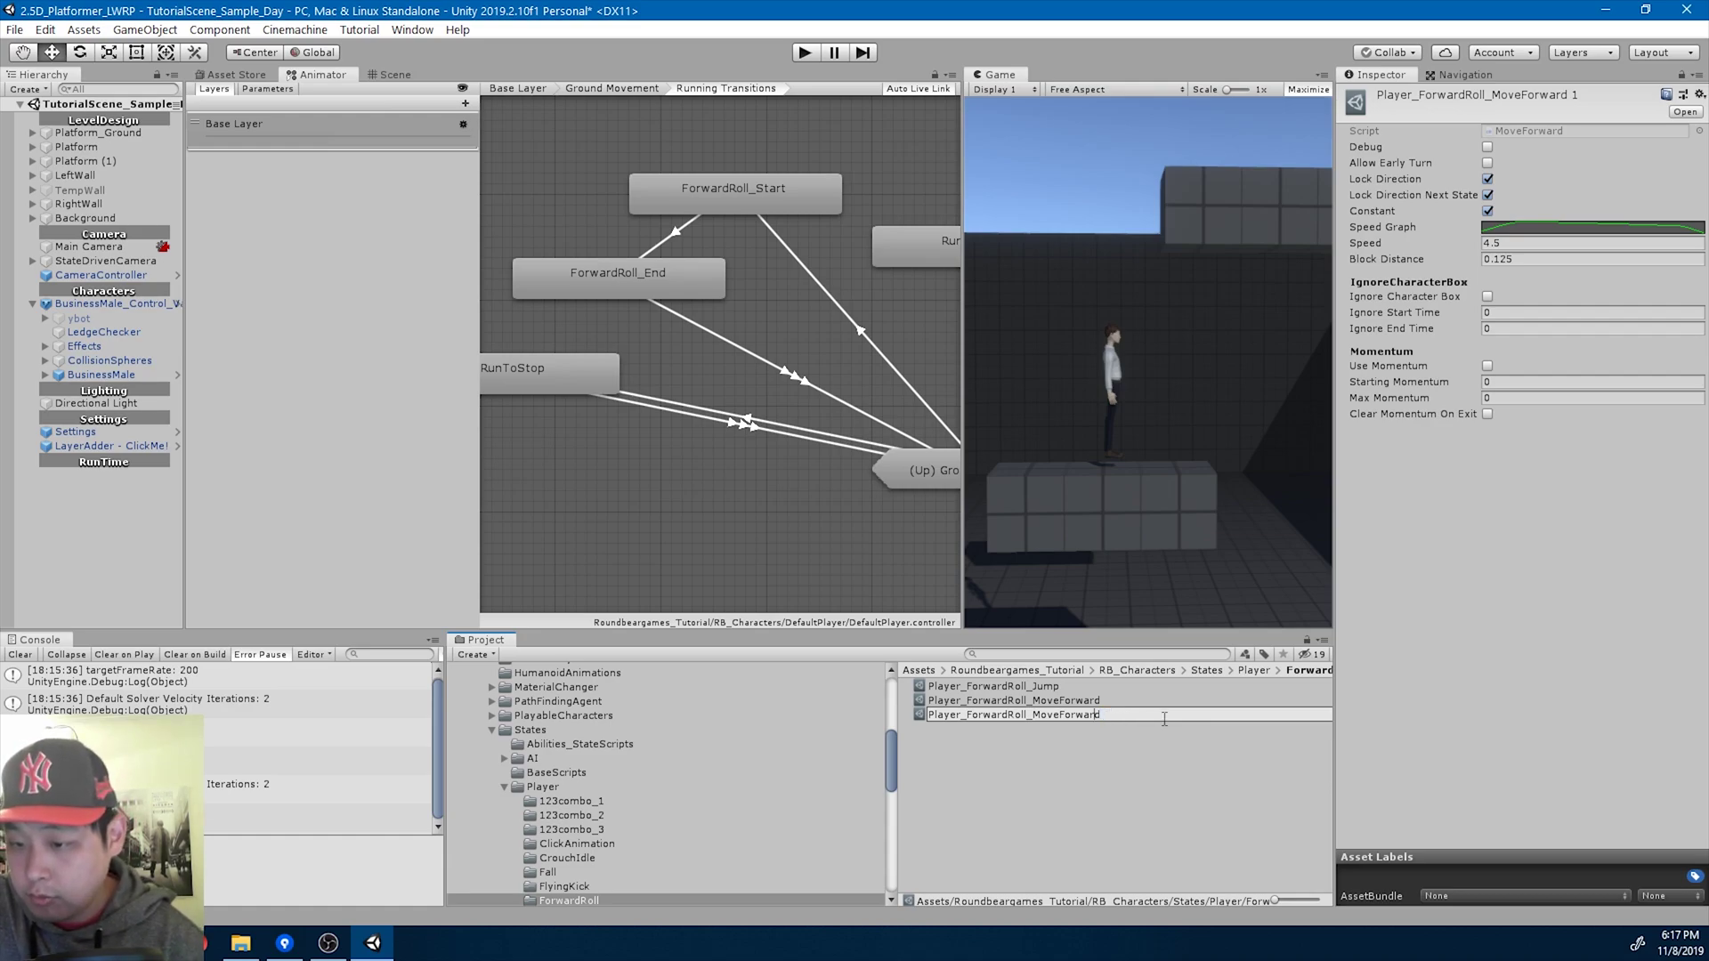
{"action": "type", "text": "End_"}
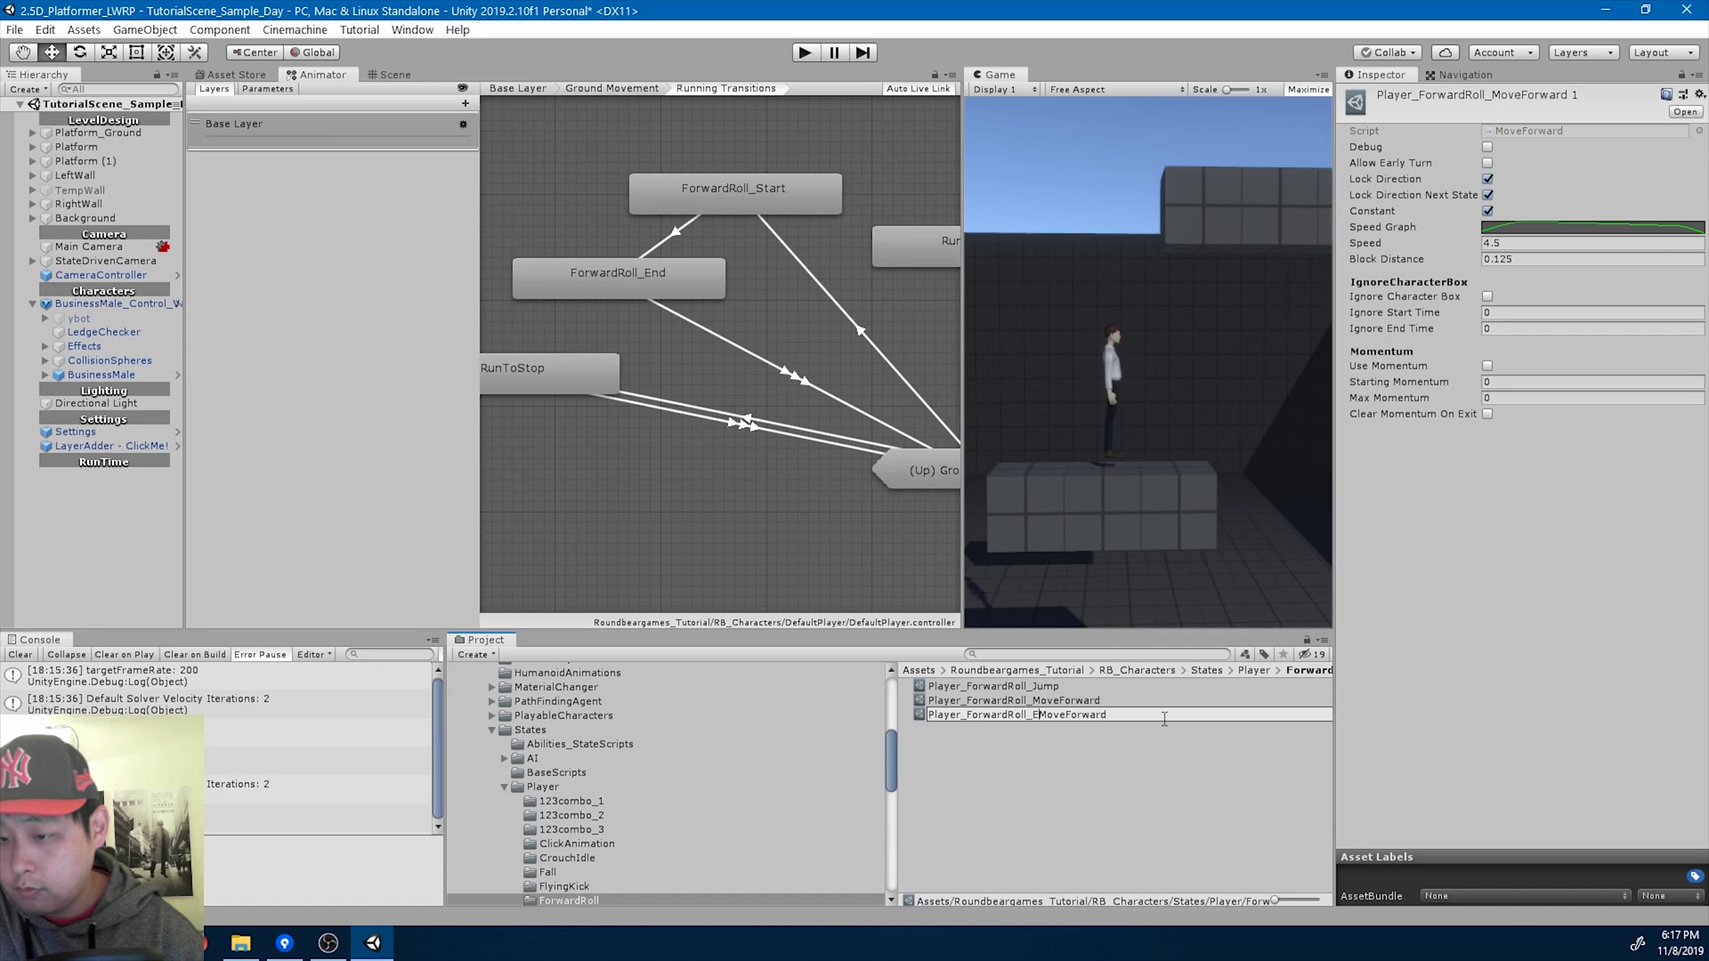
{"action": "key", "text": "Return"}
Rename the original Player_ForwardRoll_MoveForward asset as Player_ForwardRoll_Start_MoveForward.
{"action": "key", "text": "Down"}
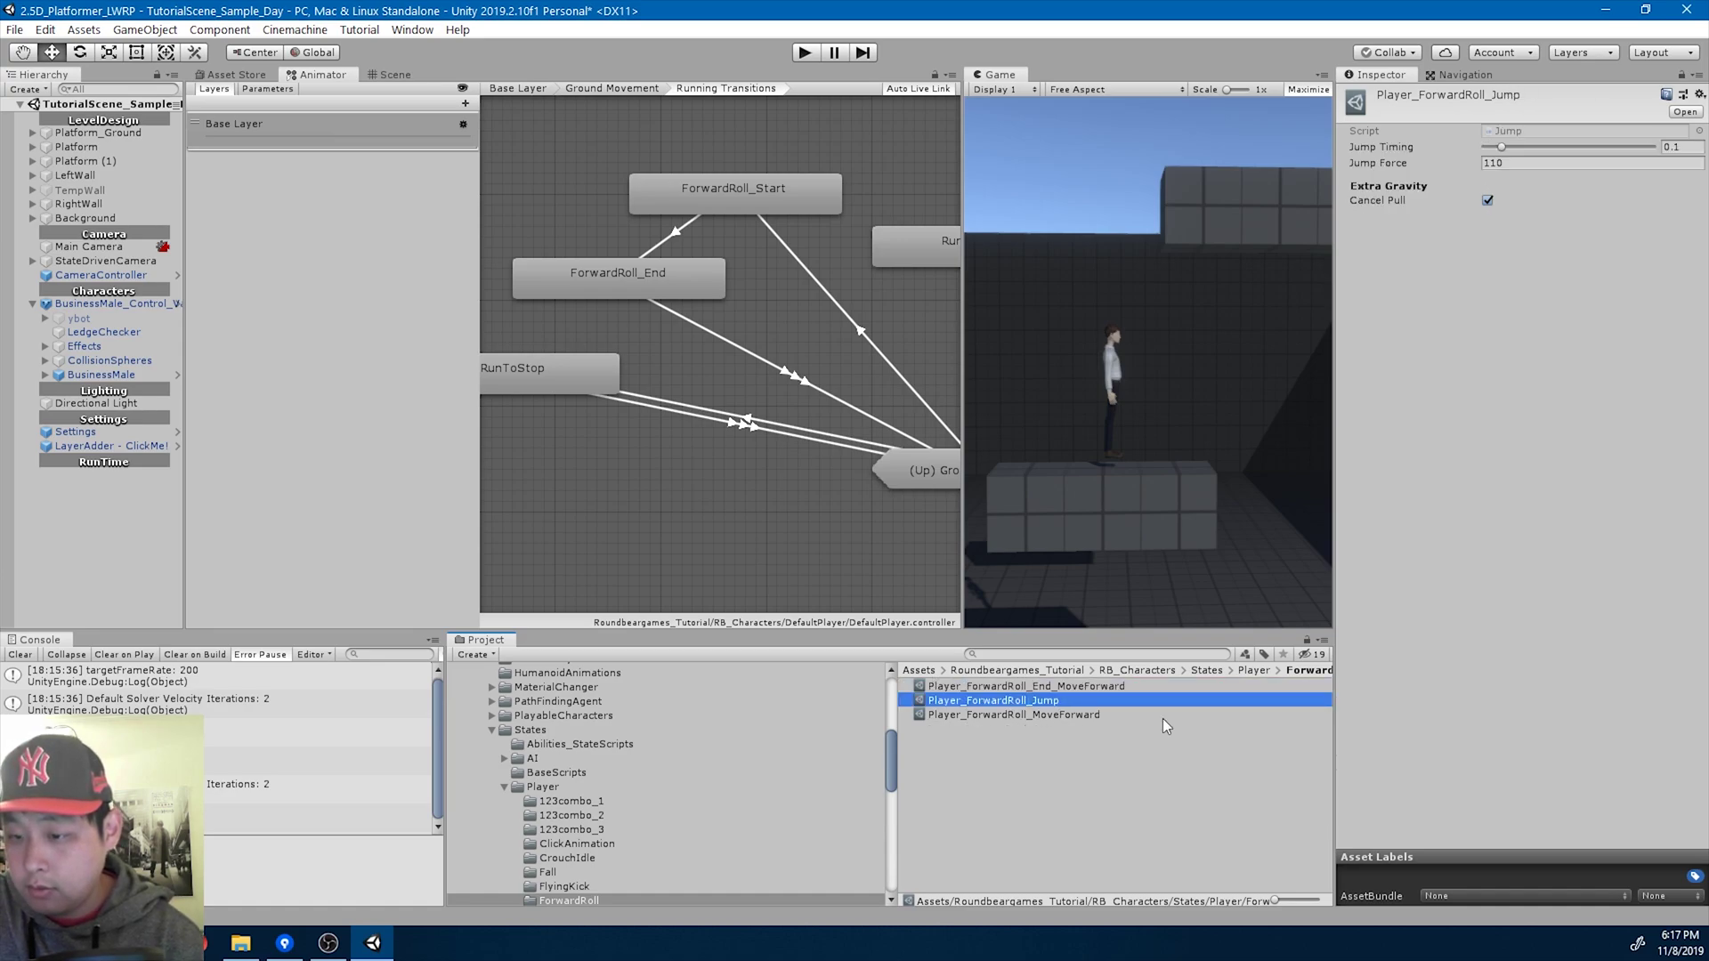
{"action": "key", "text": "Down"}
{"action": "key", "text": "F2"}
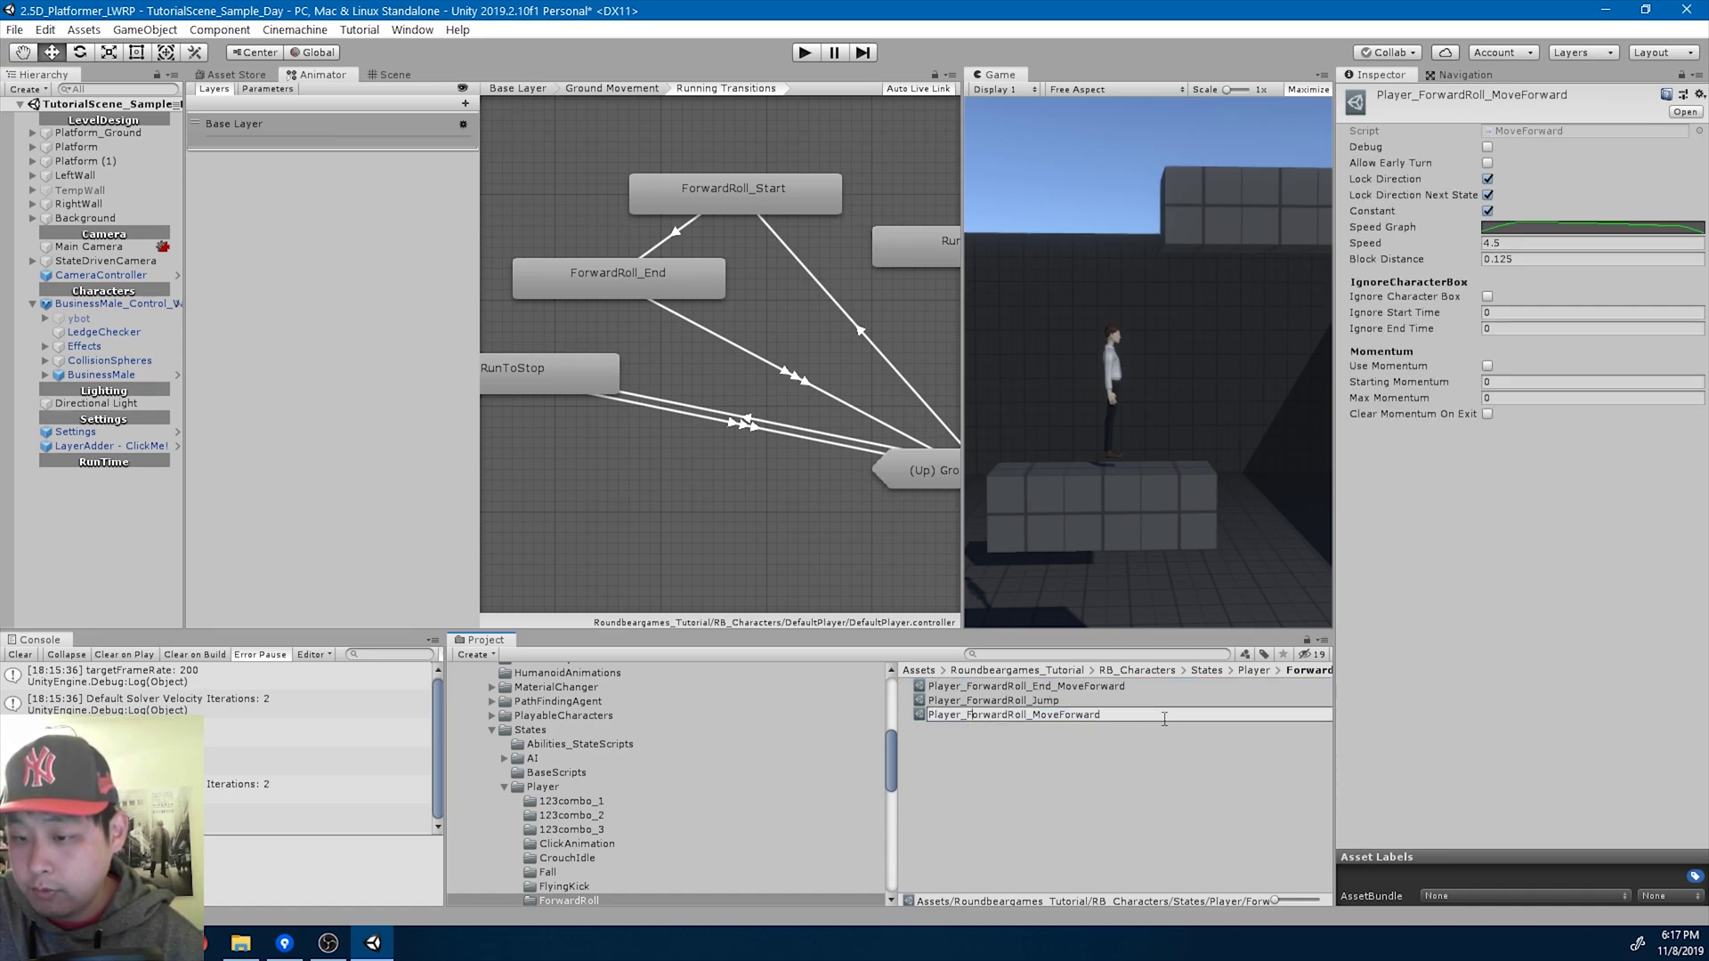
{"action": "type", "text": "Start_"}
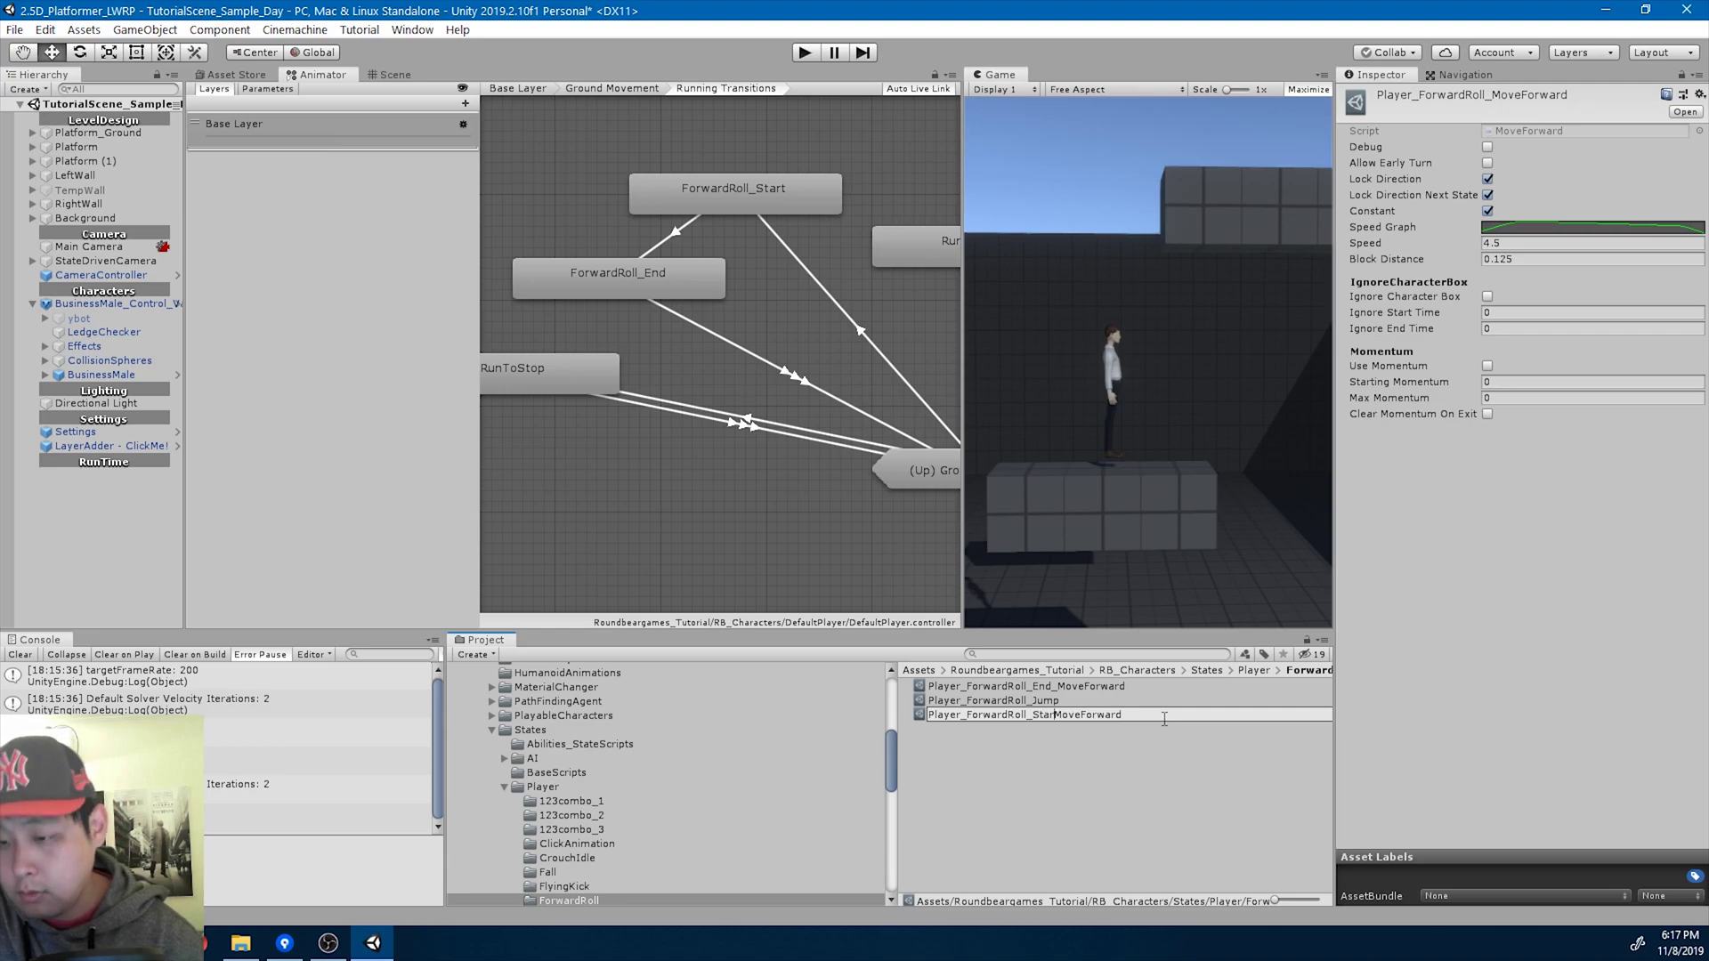
{"action": "key", "text": "Return"}
Apply the flat preset to the Speed Graph of Player_ForwardRoll_End_MoveForward and set its last key's value to 0.4.
{"action": "key", "text": "Up"}
{"action": "key", "text": "Up"}
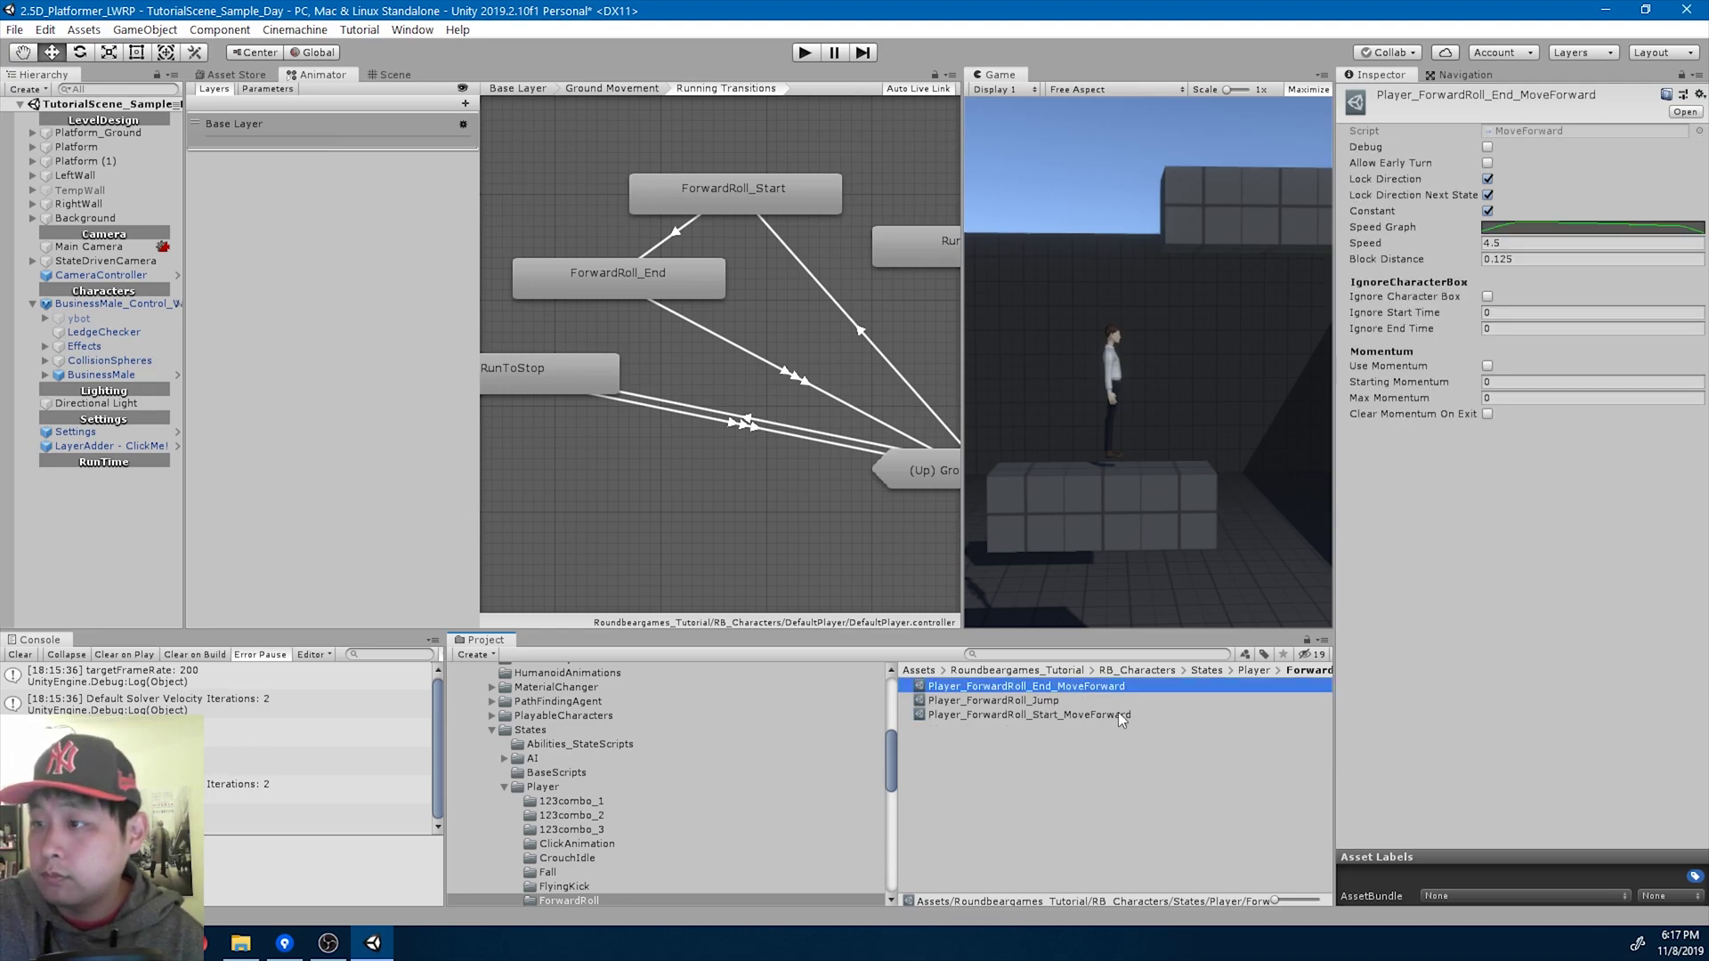
{"action": "left_click", "coordinate": [1536, 227]}
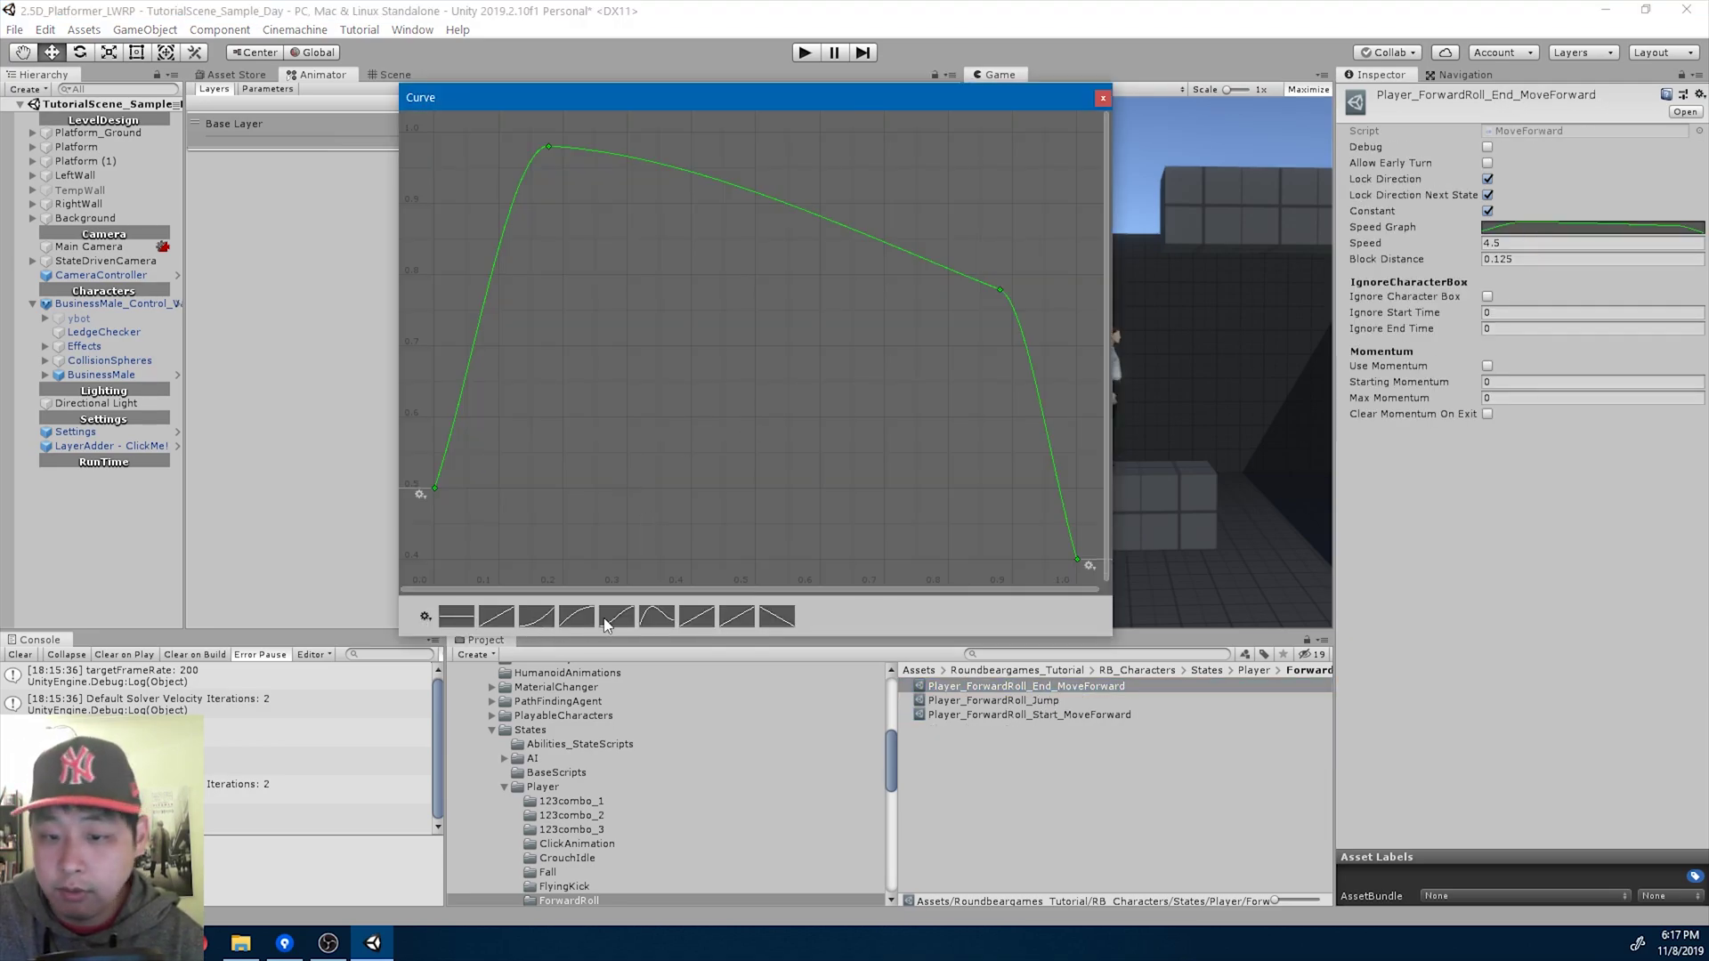
{"action": "left_click", "coordinate": [457, 616]}
{"action": "right_click", "coordinate": [1076, 133]}
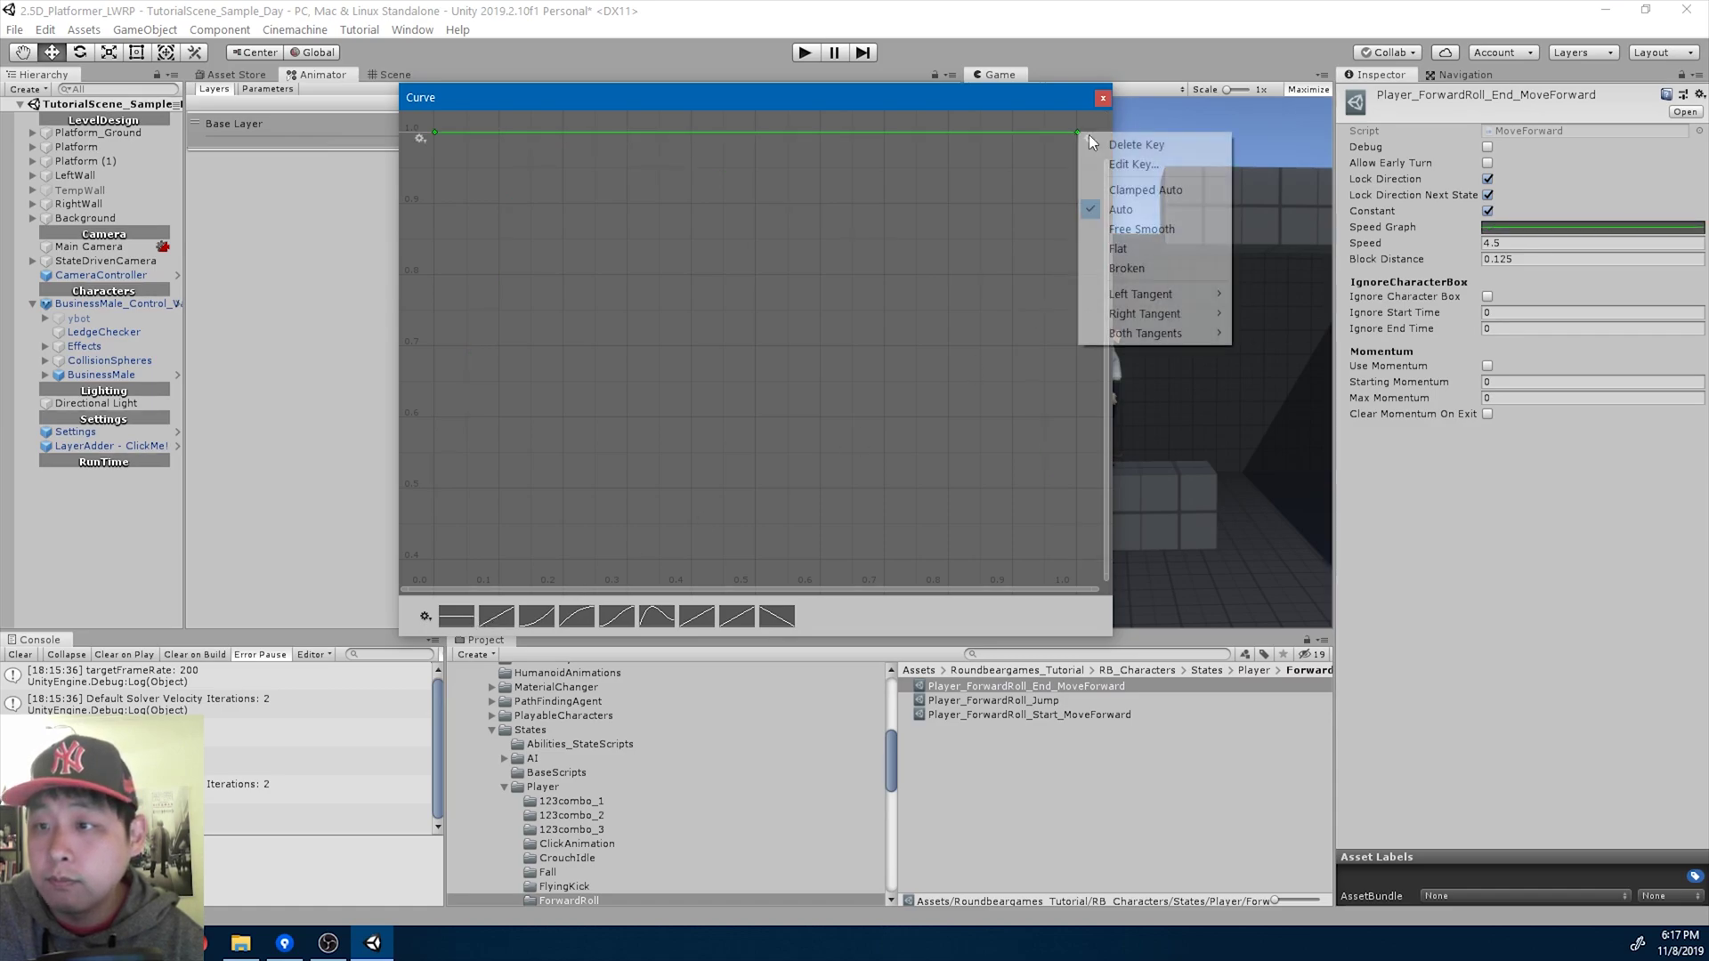
{"action": "left_click", "coordinate": [1129, 162]}
{"action": "type", "text": "0.4"}
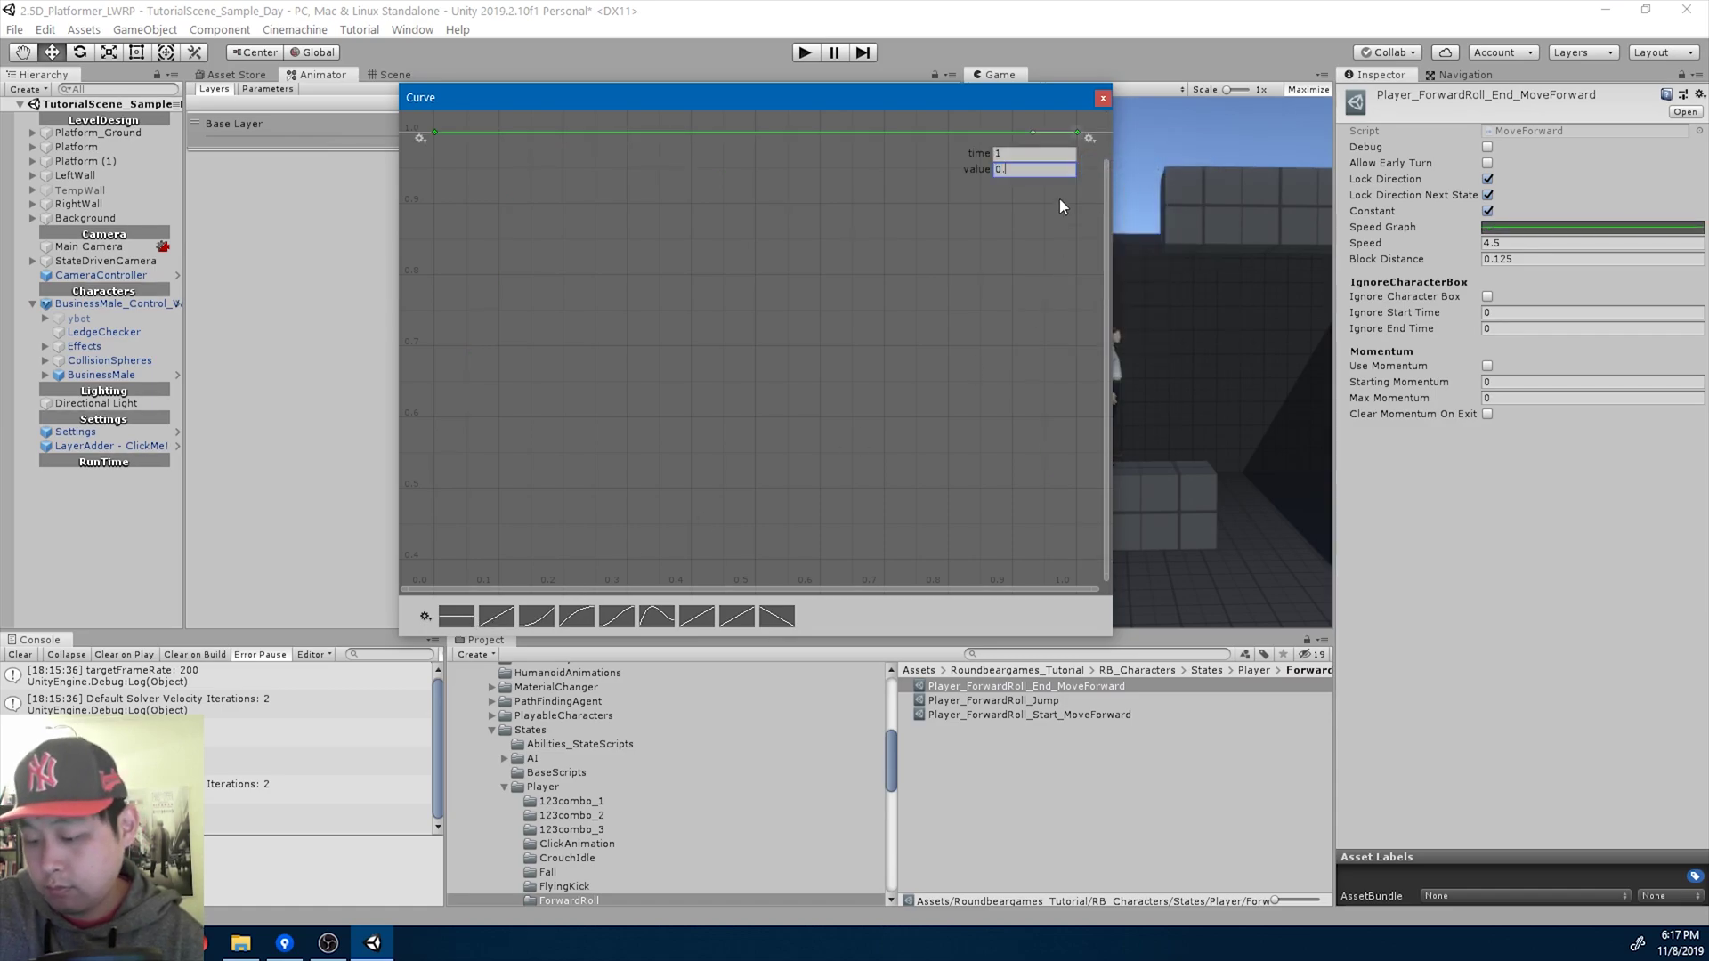
{"action": "key", "text": "Return"}
Add a middle key to the End_MoveForward speed curve at about time 0.74, value 0.96, and close the curve editor.
{"action": "right_click", "coordinate": [776, 374]}
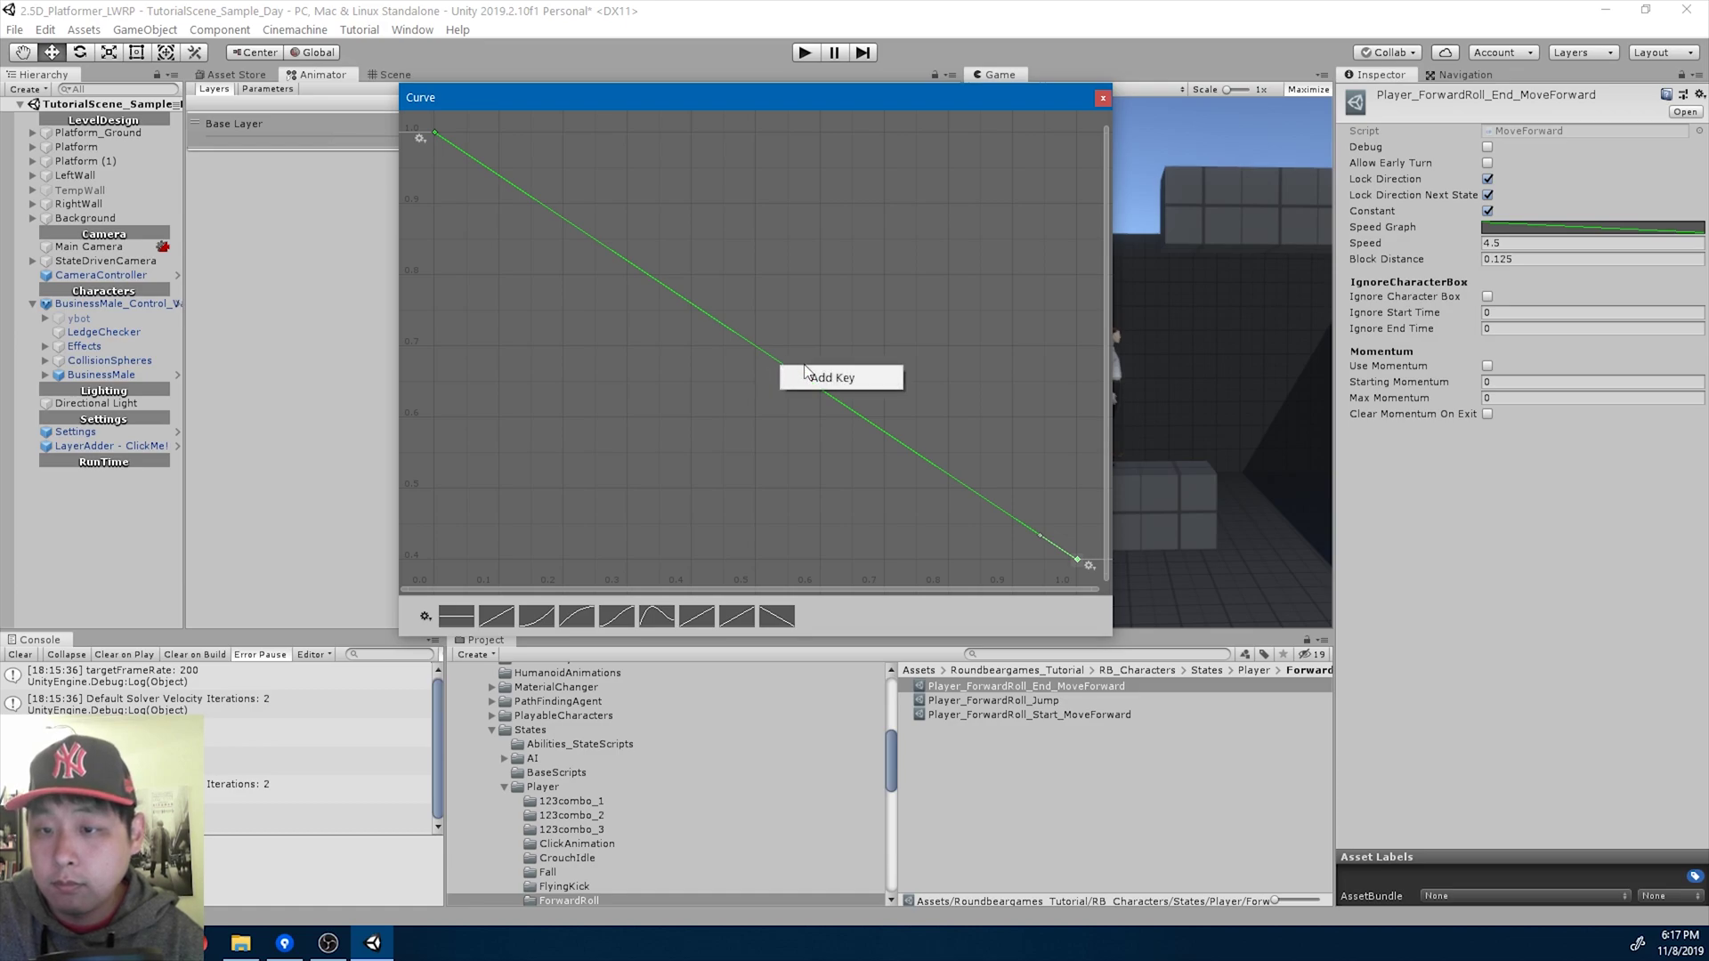
{"action": "left_click", "coordinate": [820, 375]}
{"action": "left_click_drag", "start_coordinate": [776, 373], "coordinate": [899, 172]}
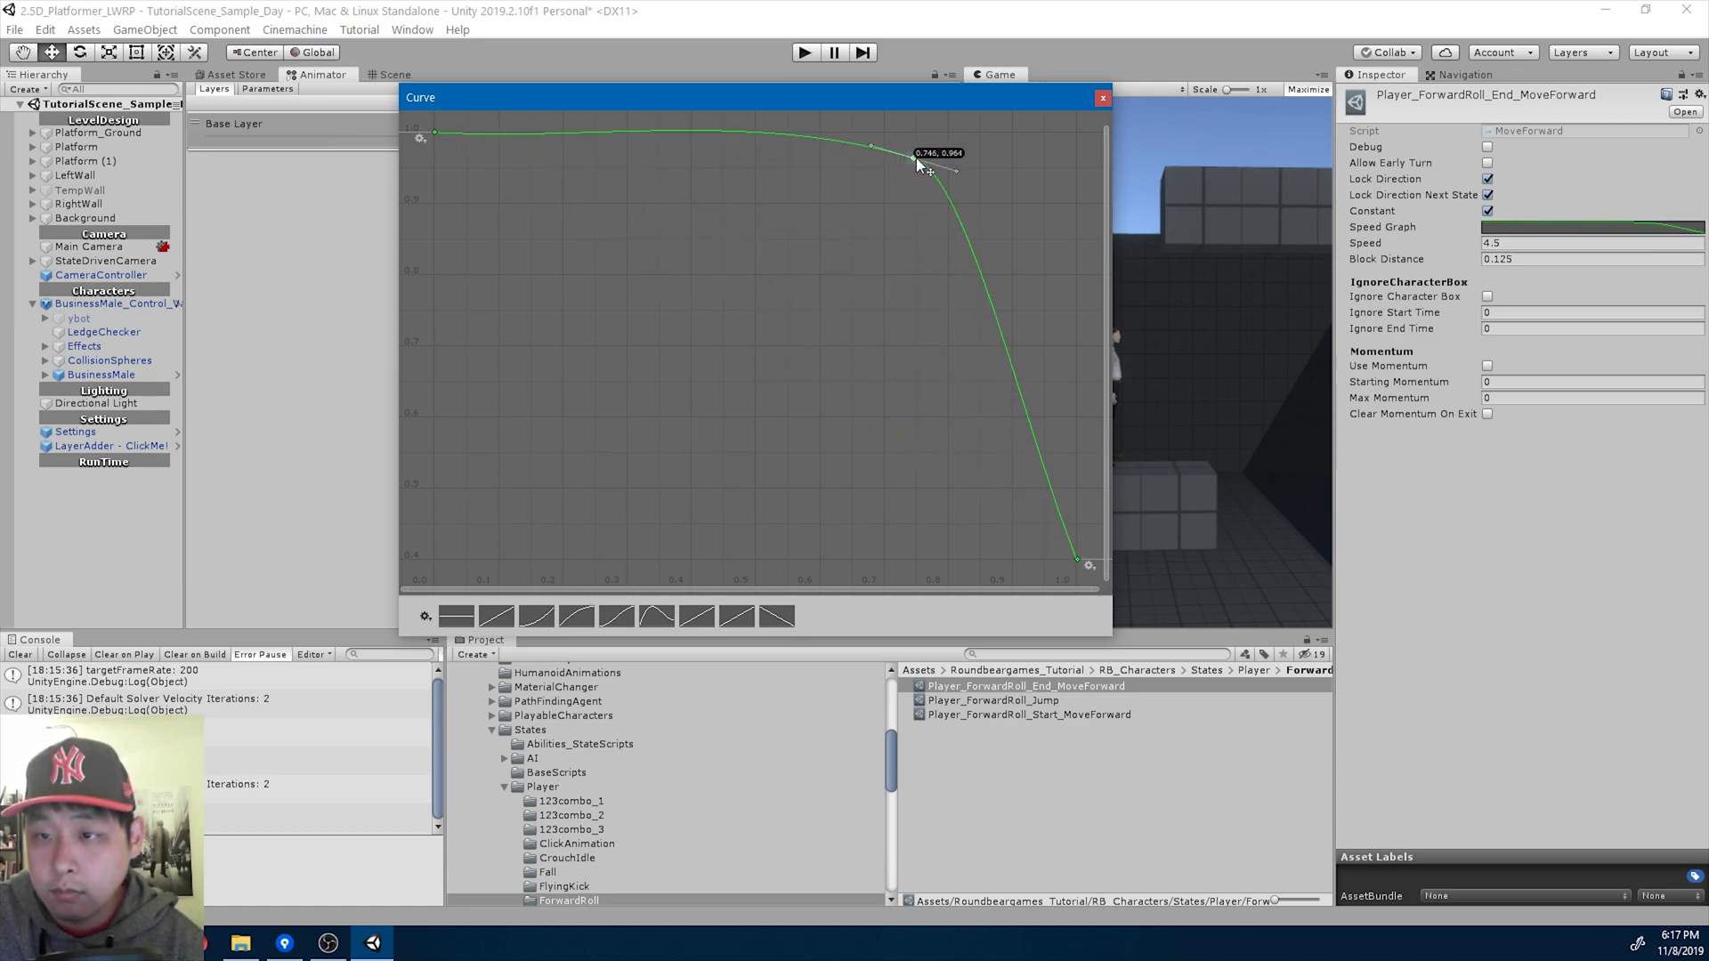
{"action": "left_click_drag", "start_coordinate": [916, 158], "coordinate": [908, 159]}
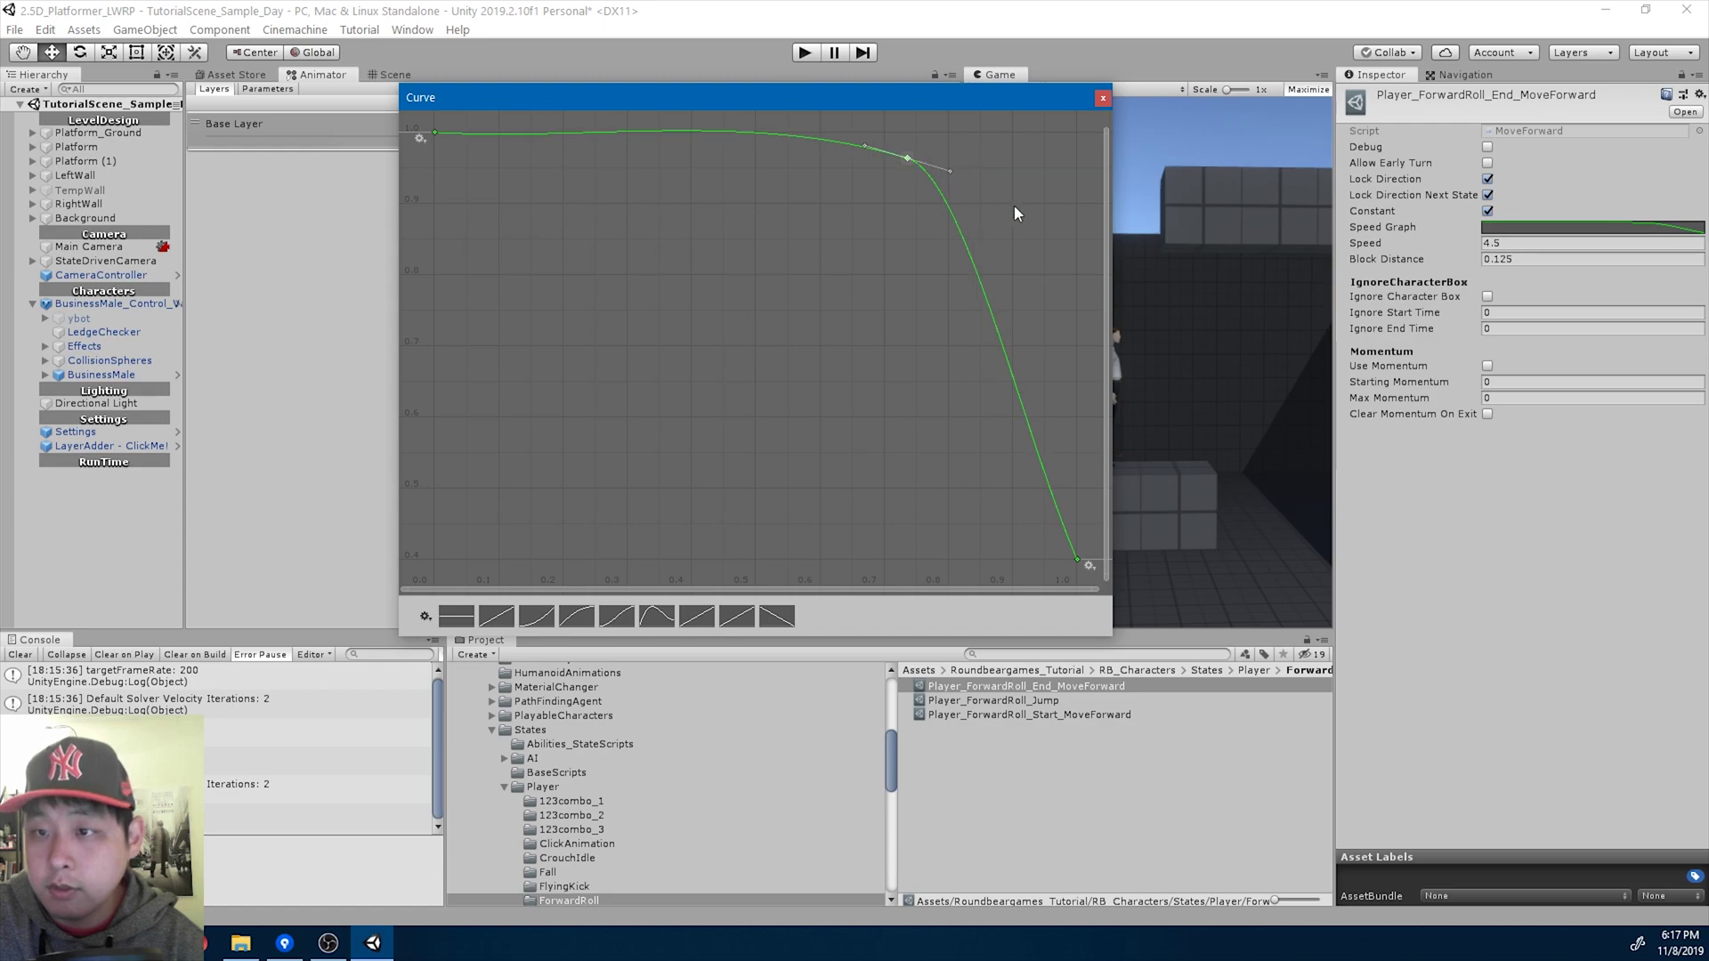
{"action": "left_click", "coordinate": [1103, 100]}
Assign Player_ForwardRoll_End_MoveForward as Element 1 of the ForwardRoll_End state's ability data and set the list size to 2.
{"action": "left_click", "coordinate": [647, 289]}
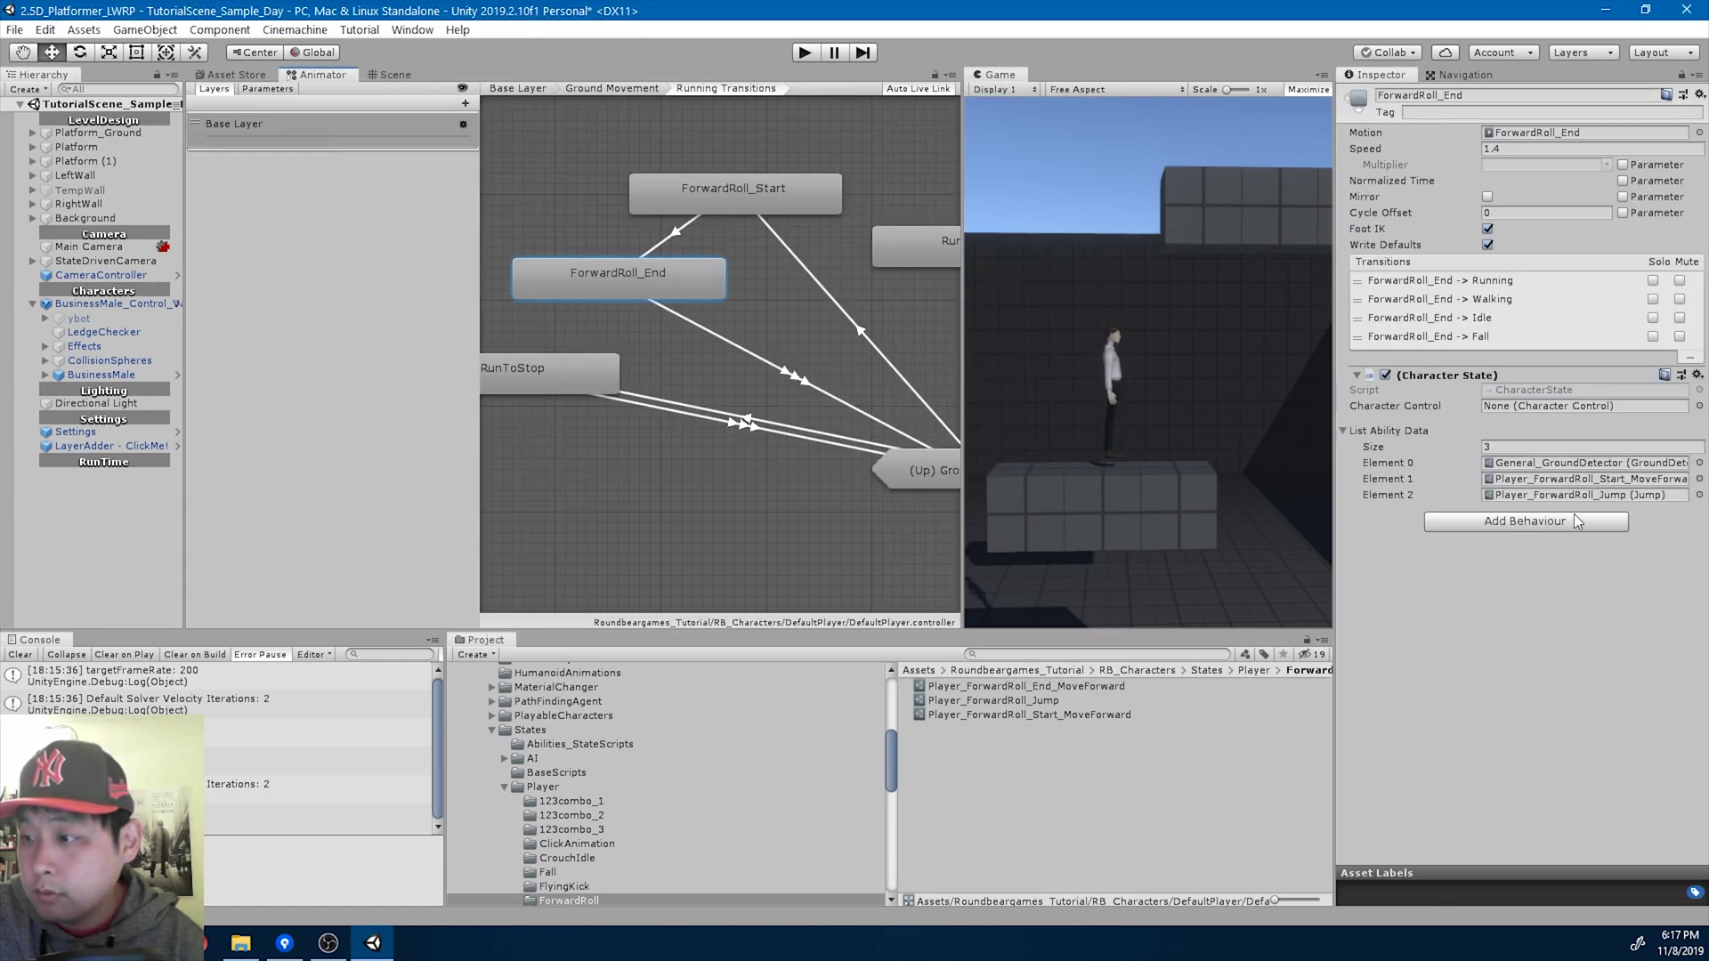
{"action": "left_click", "coordinate": [1580, 481]}
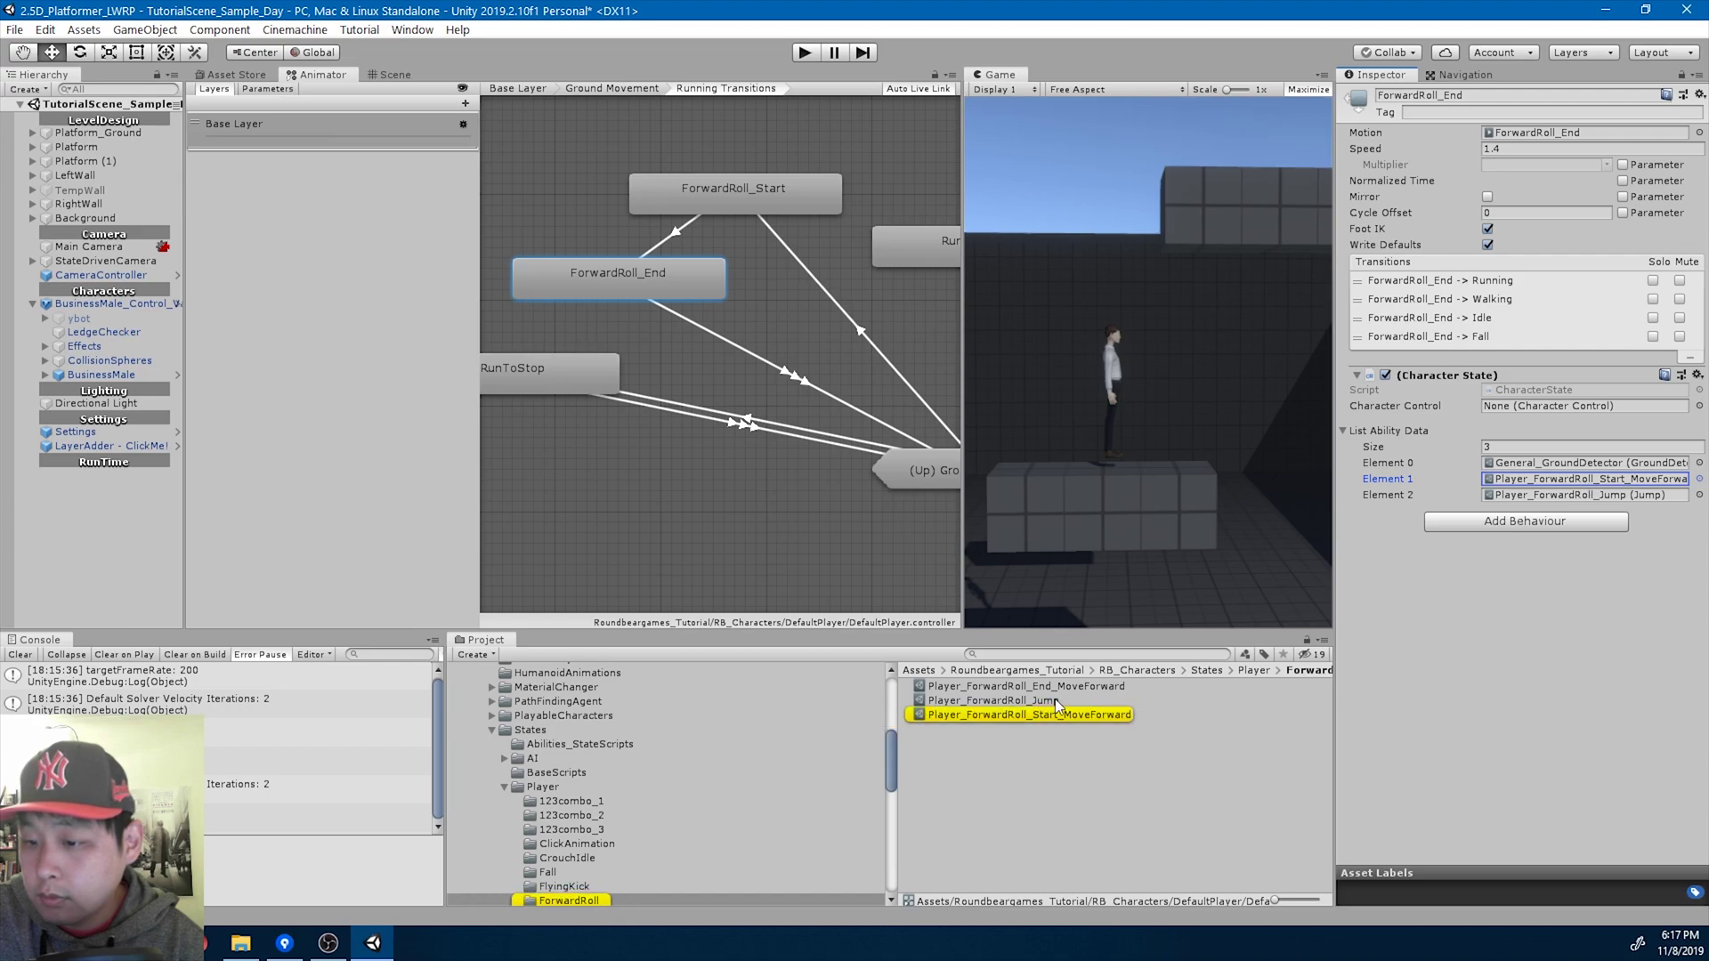
{"action": "left_click_drag", "start_coordinate": [1066, 685], "coordinate": [1434, 627]}
{"action": "left_click_drag", "start_coordinate": [1559, 501], "coordinate": [1558, 482]}
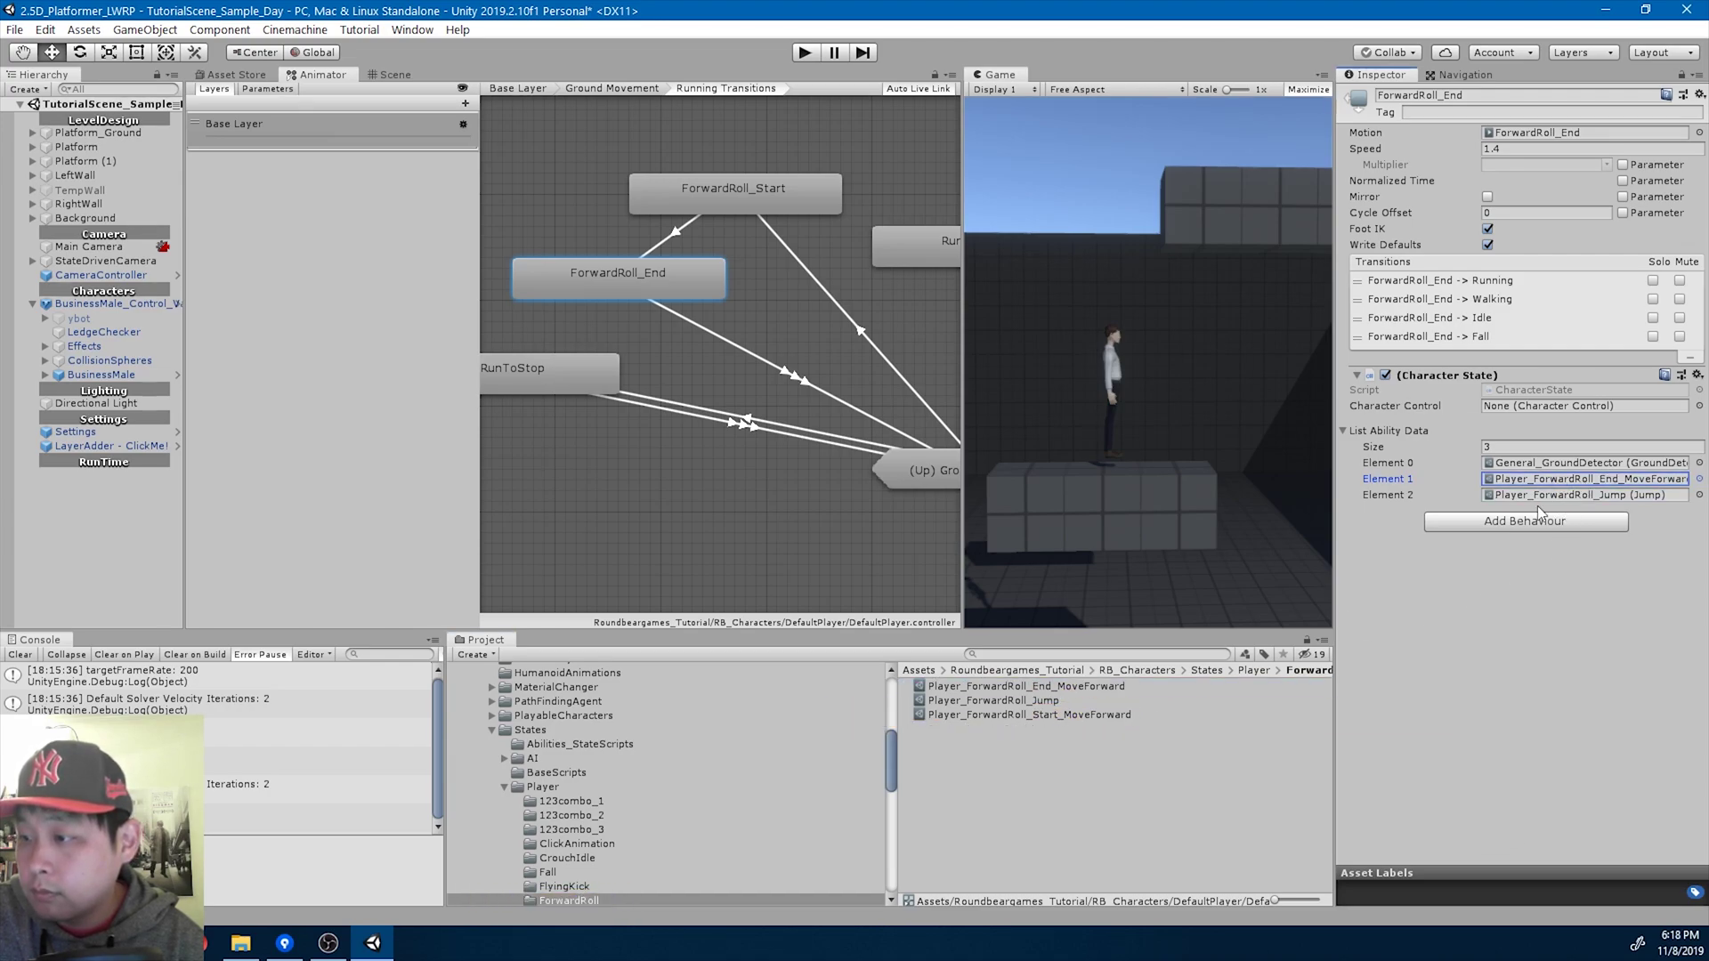
{"action": "left_click", "coordinate": [1512, 445]}
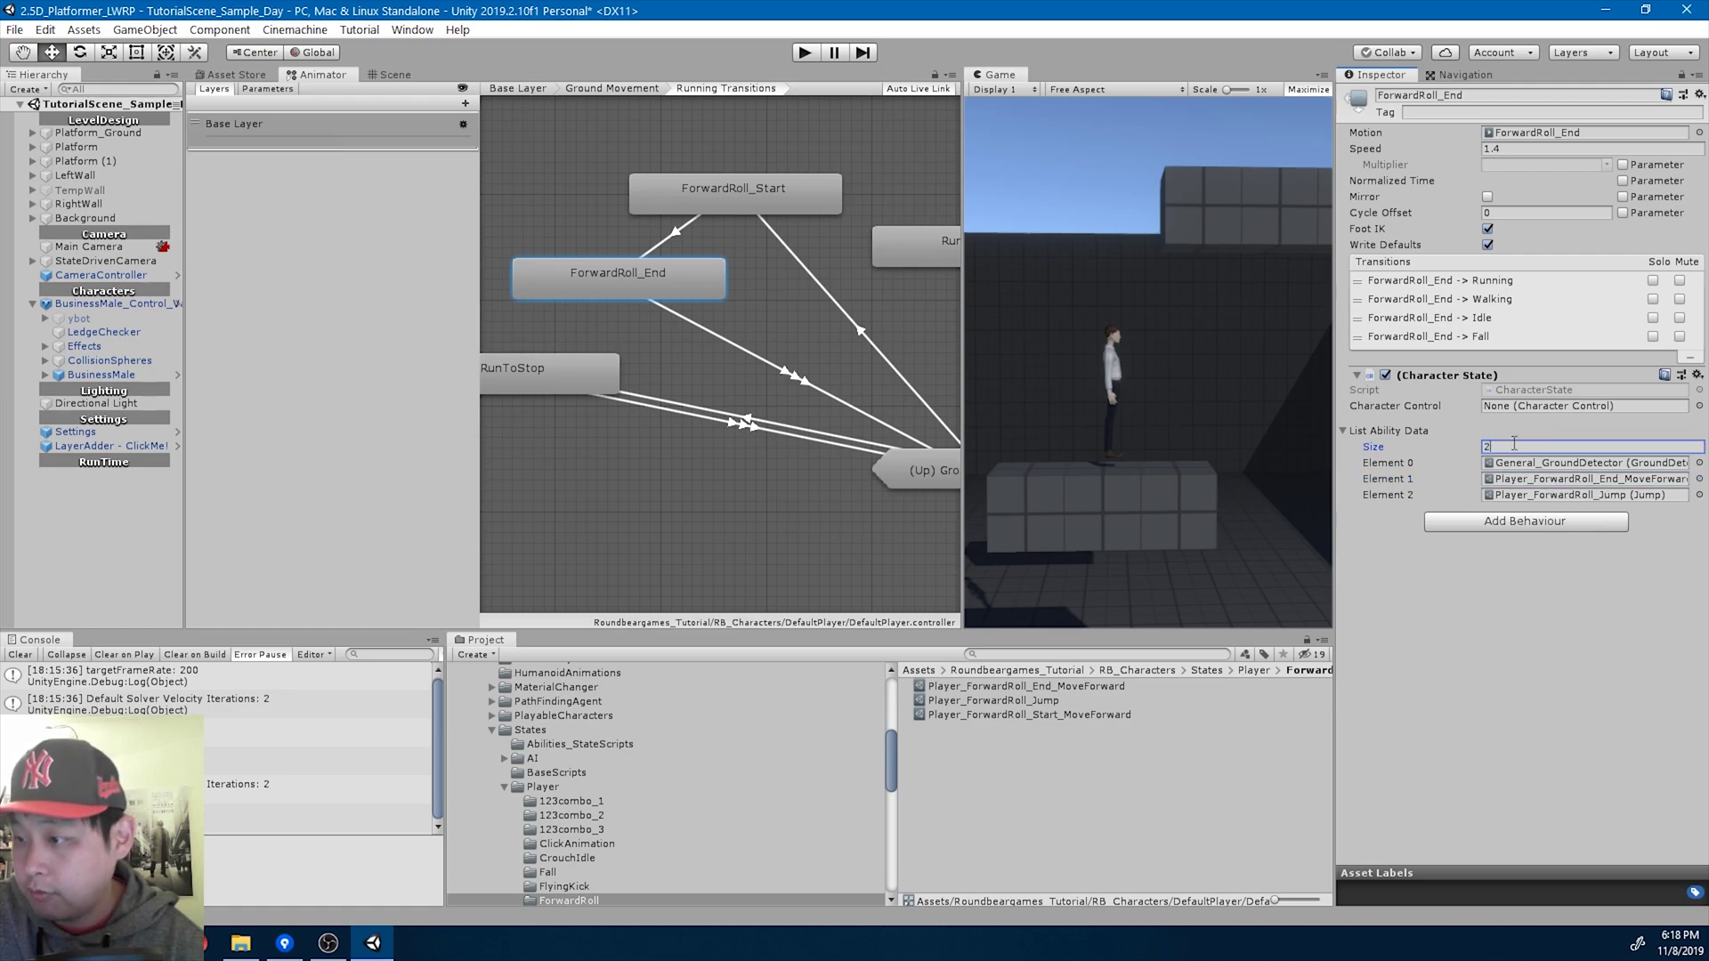
{"action": "key", "text": "Return"}
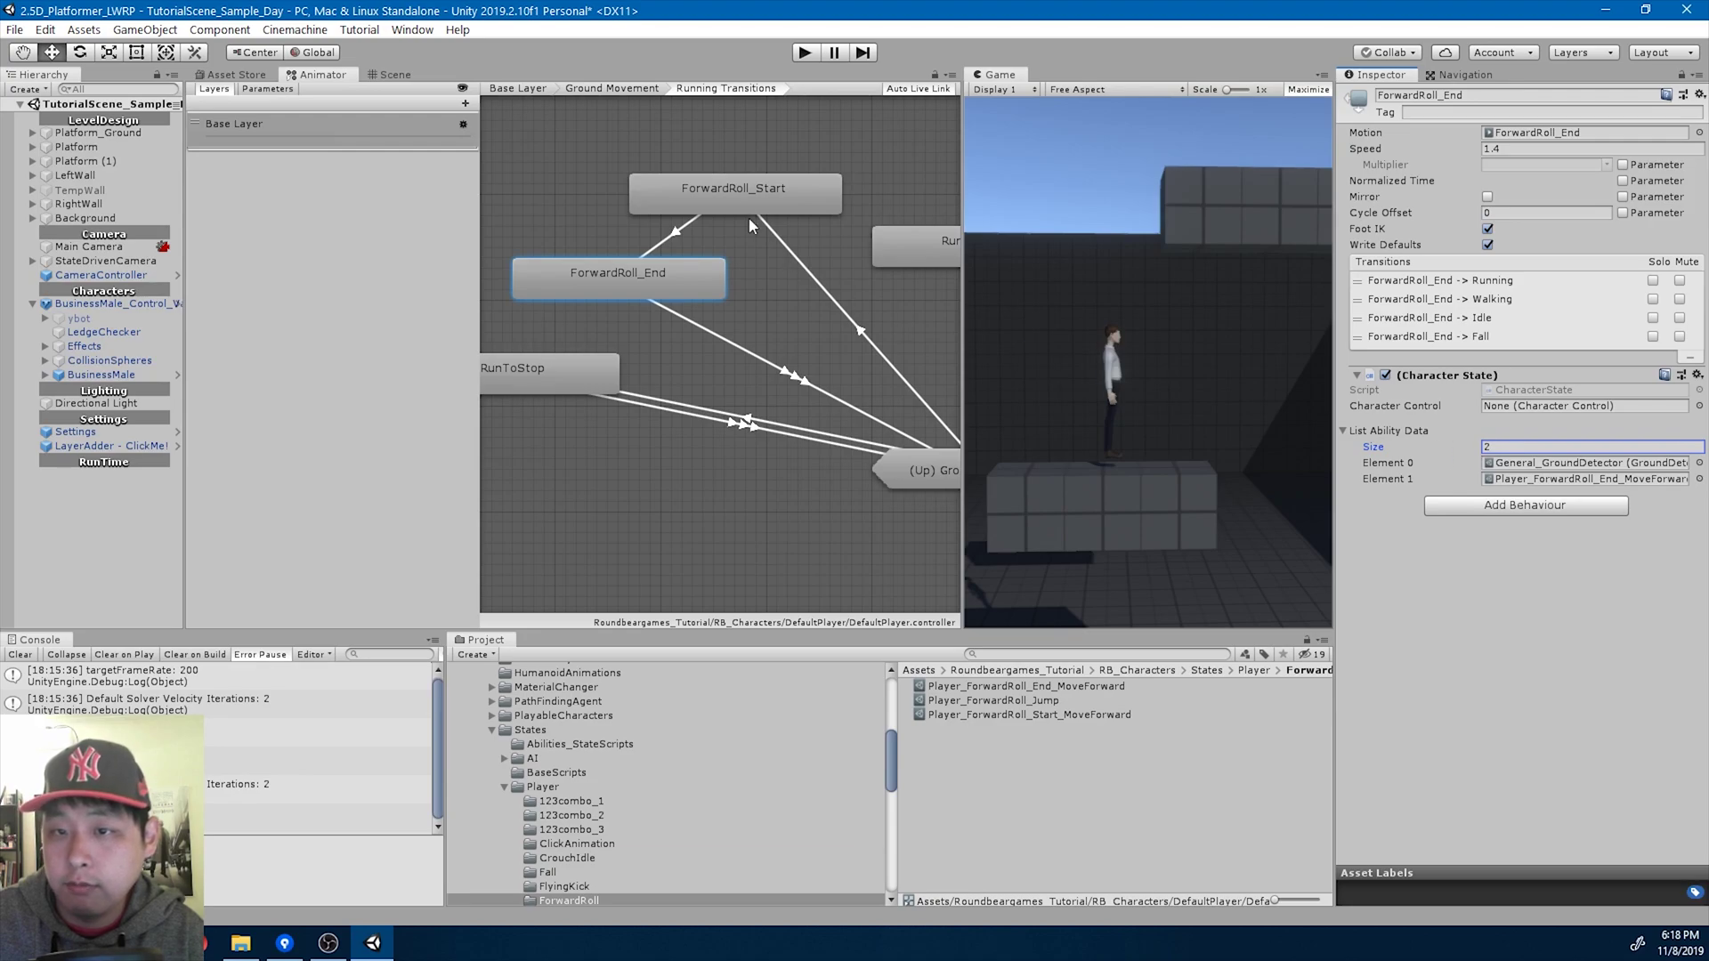
Set the first key's value to 0.6 in the Speed Graph of Player_ForwardRoll_Start_MoveForward, the ability used by ForwardRoll_Start.
{"action": "left_click", "coordinate": [745, 185]}
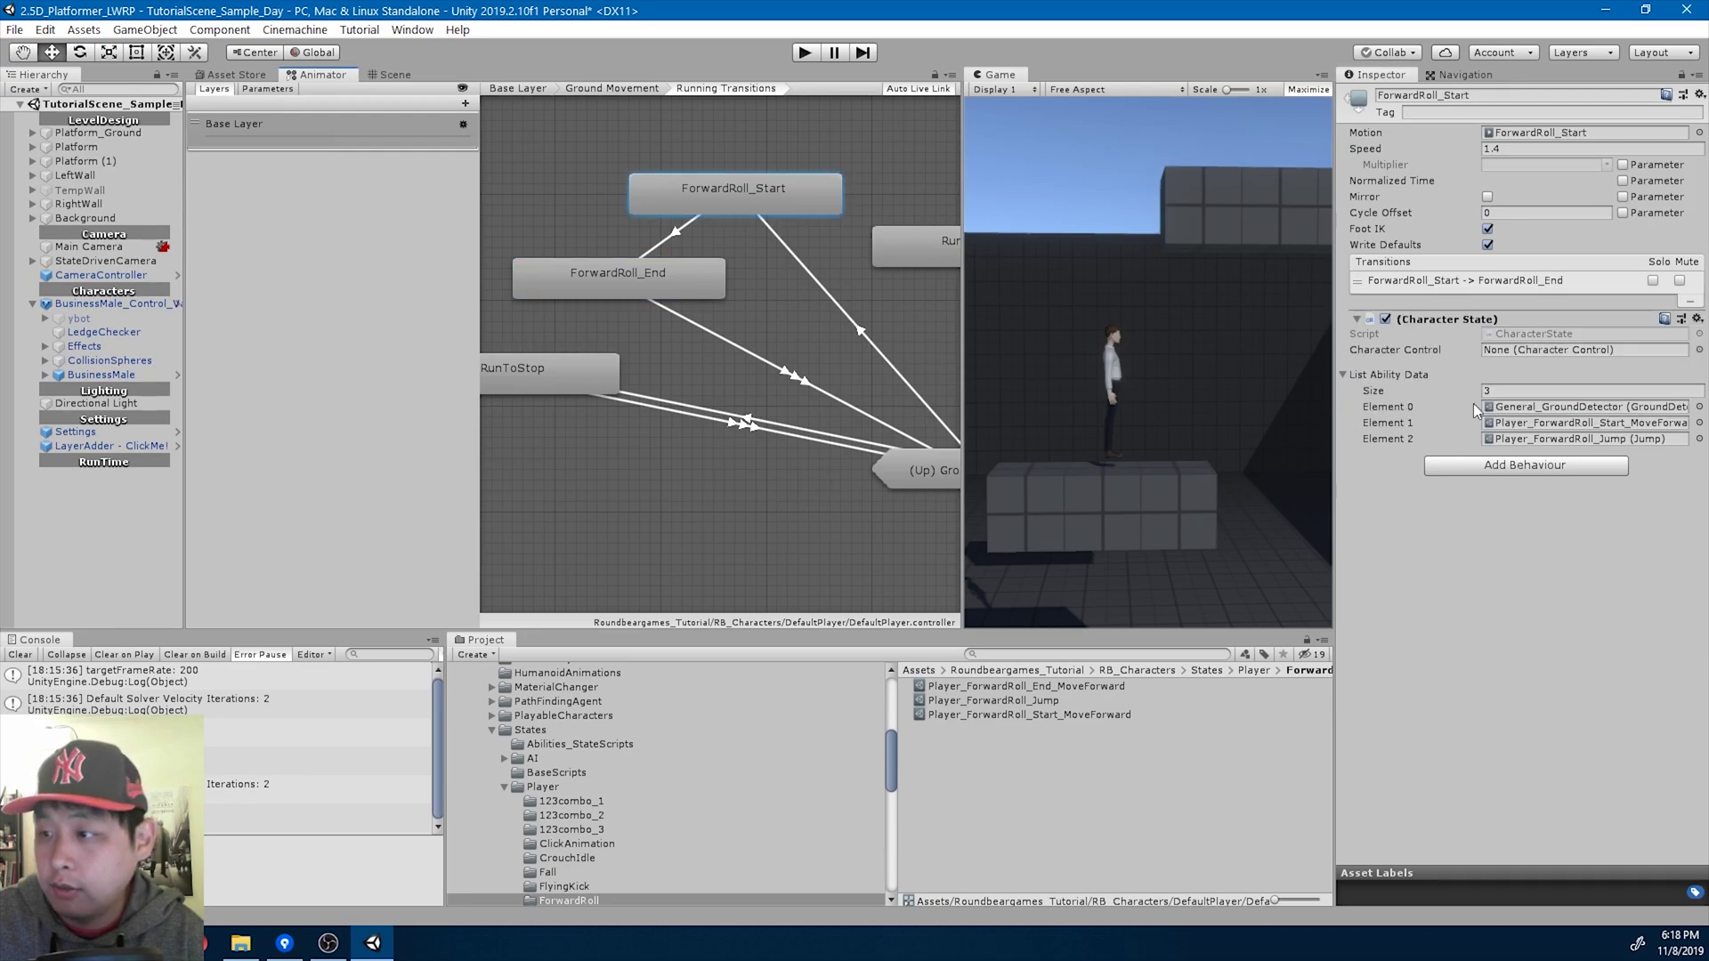
{"action": "left_click", "coordinate": [1578, 424]}
{"action": "left_click", "coordinate": [1048, 715]}
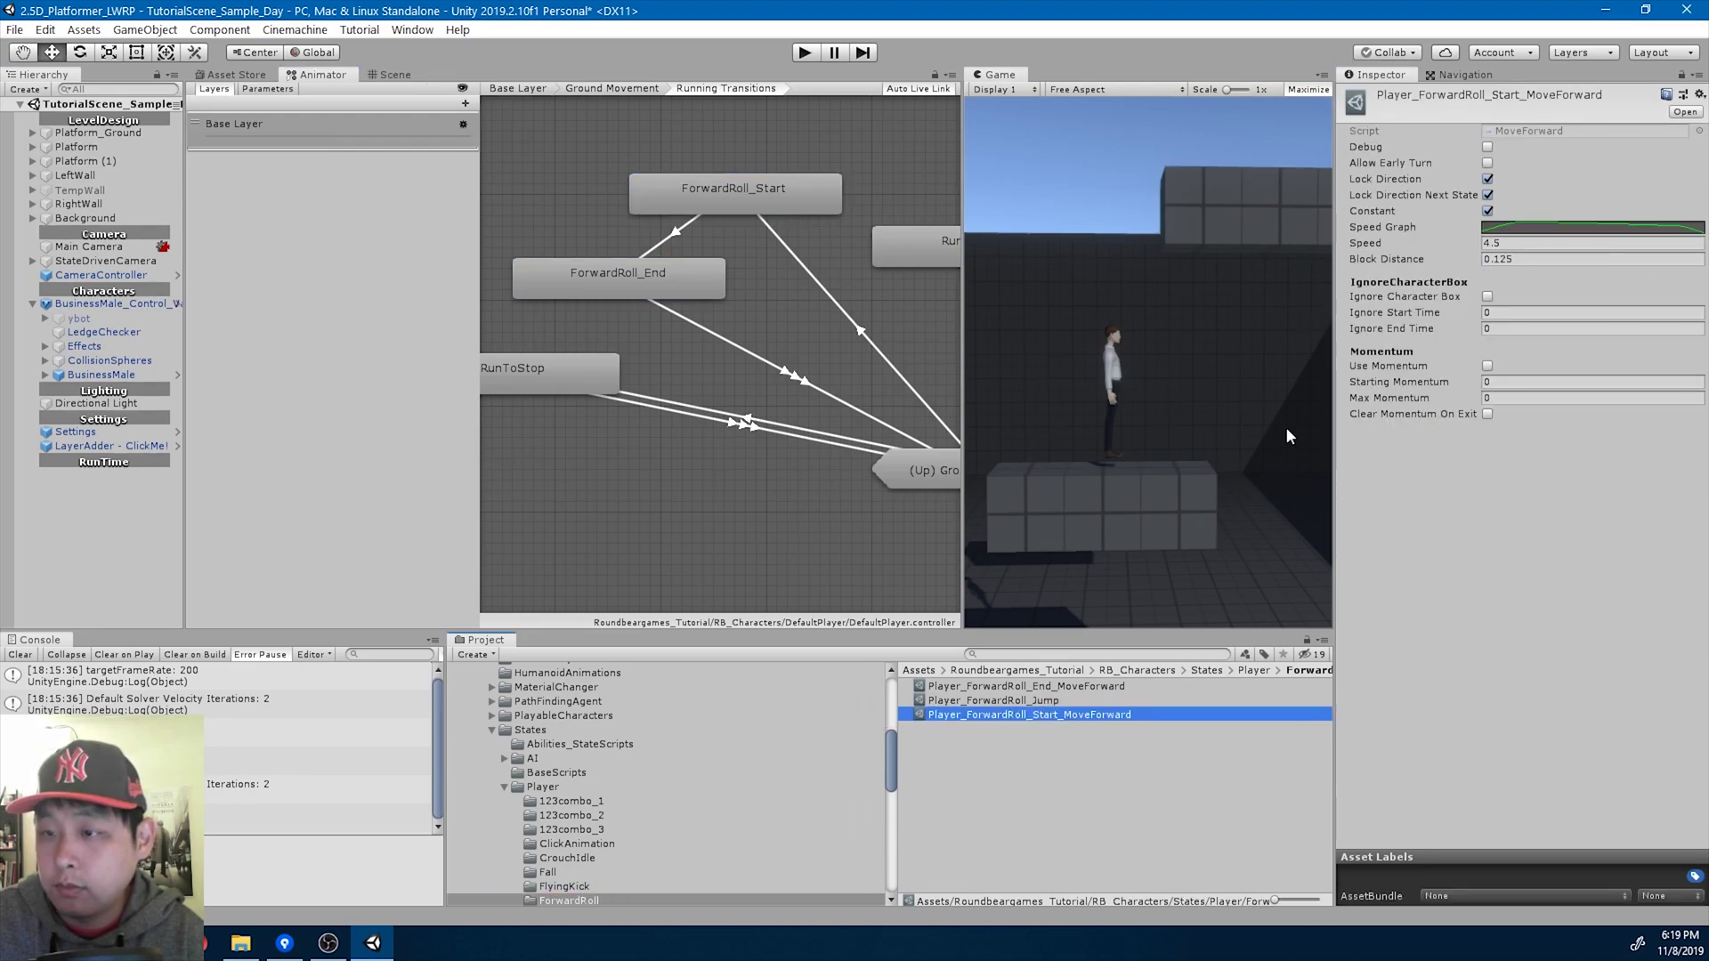
{"action": "left_click", "coordinate": [1504, 229]}
{"action": "right_click", "coordinate": [434, 491]}
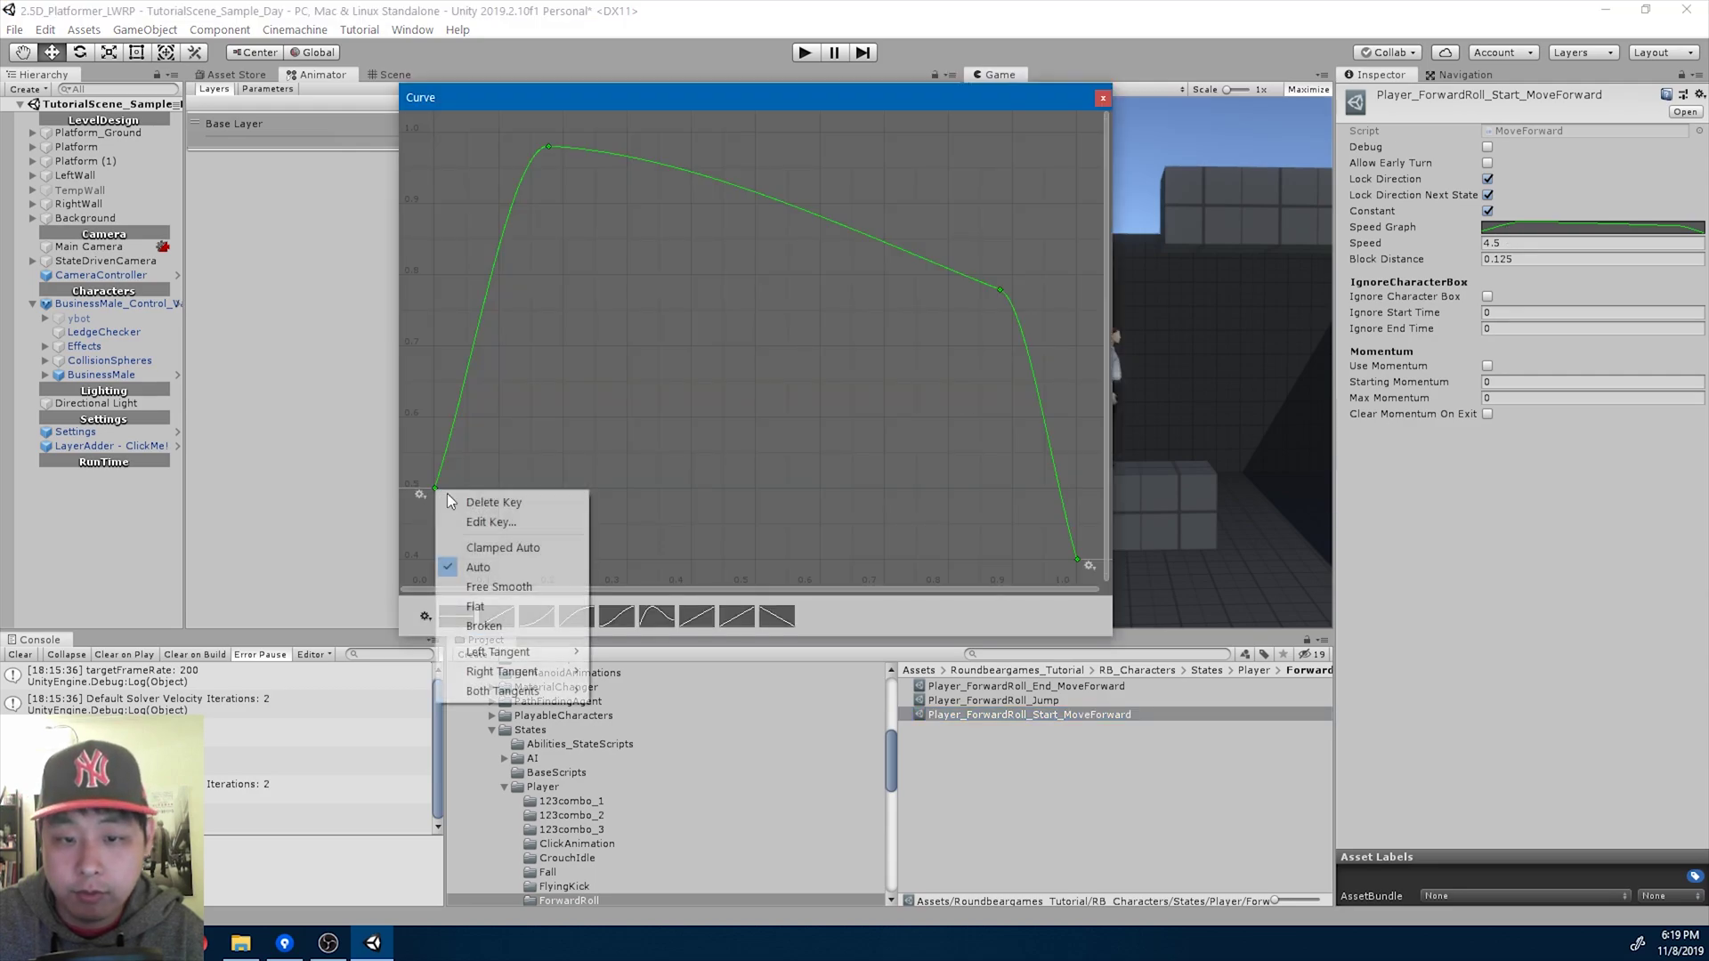
{"action": "left_click", "coordinate": [481, 522]}
{"action": "type", "text": "0.6"}
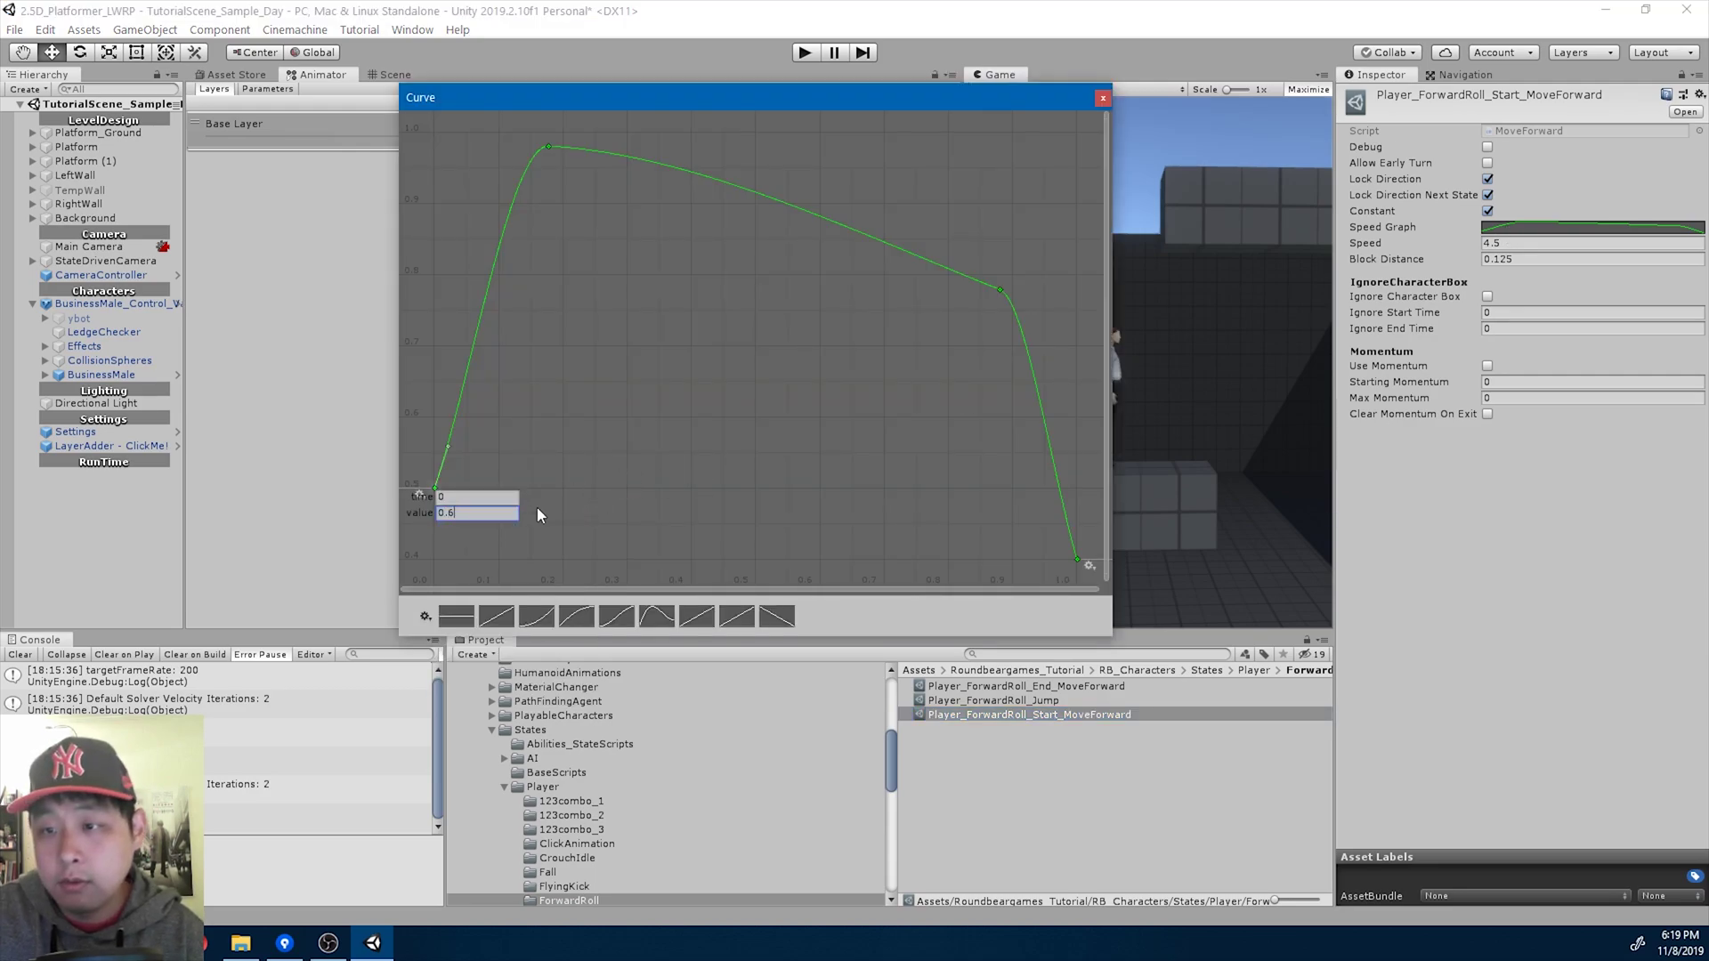
{"action": "key", "text": "Return"}
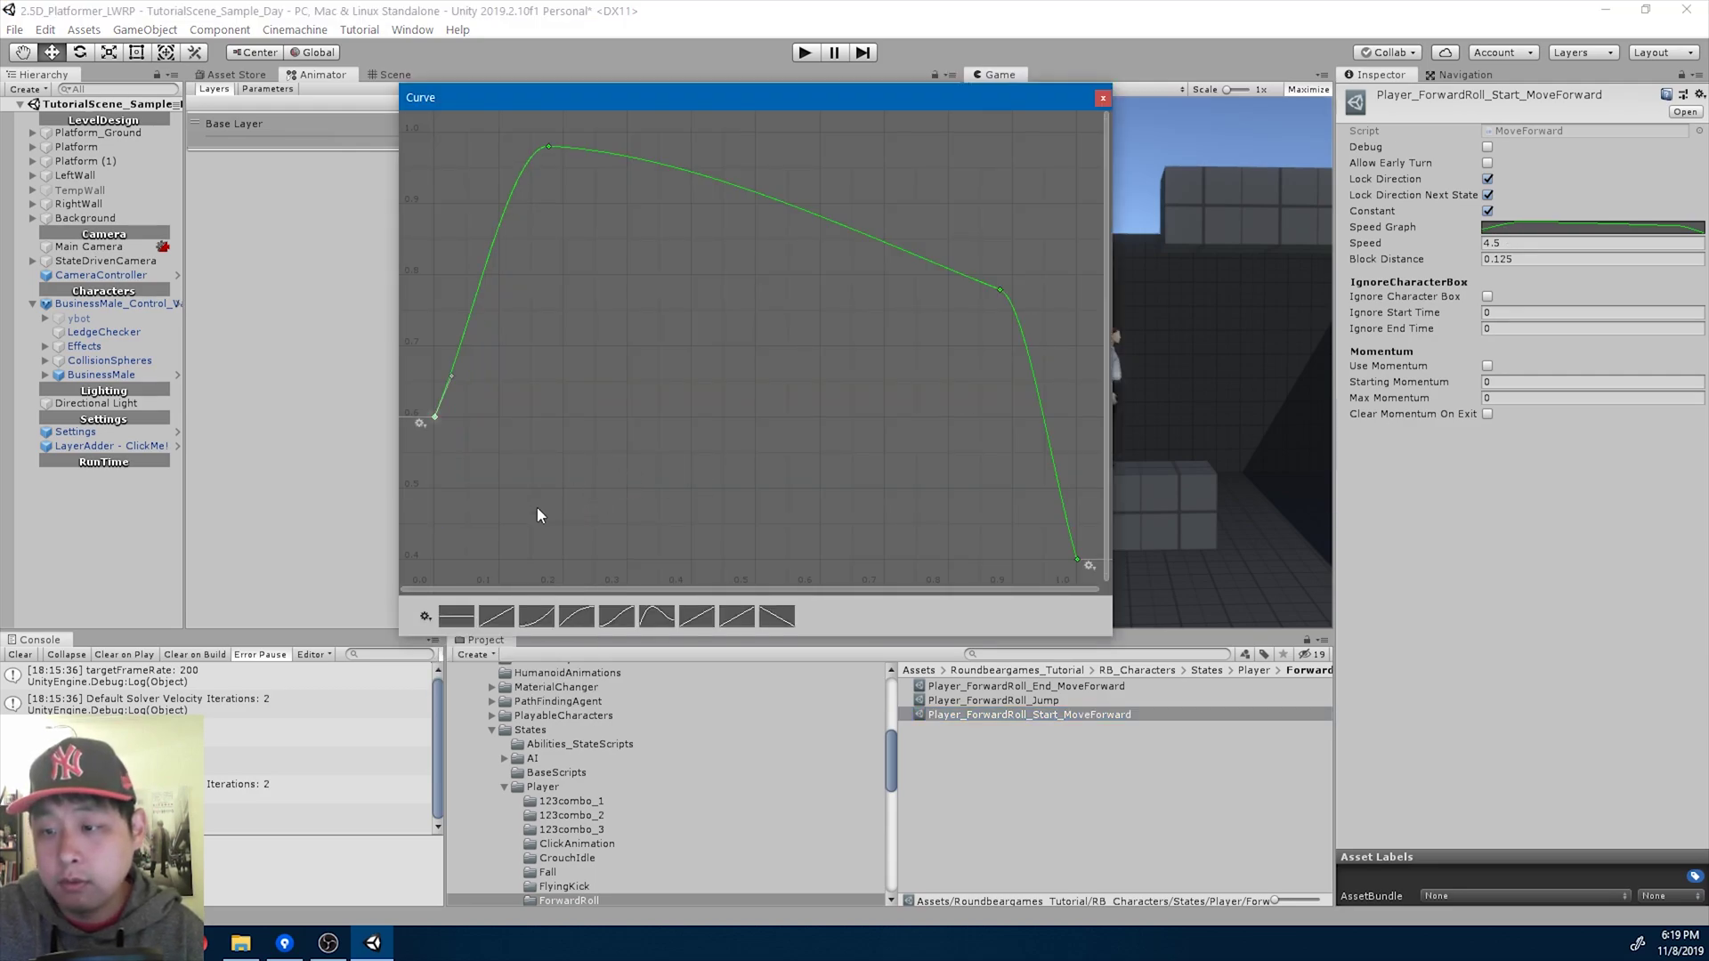
Set the last key's value to 0.5 on the Start_MoveForward speed curve.
{"action": "right_click", "coordinate": [1077, 560]}
{"action": "left_click", "coordinate": [1123, 590]}
{"action": "type", "text": "0."}
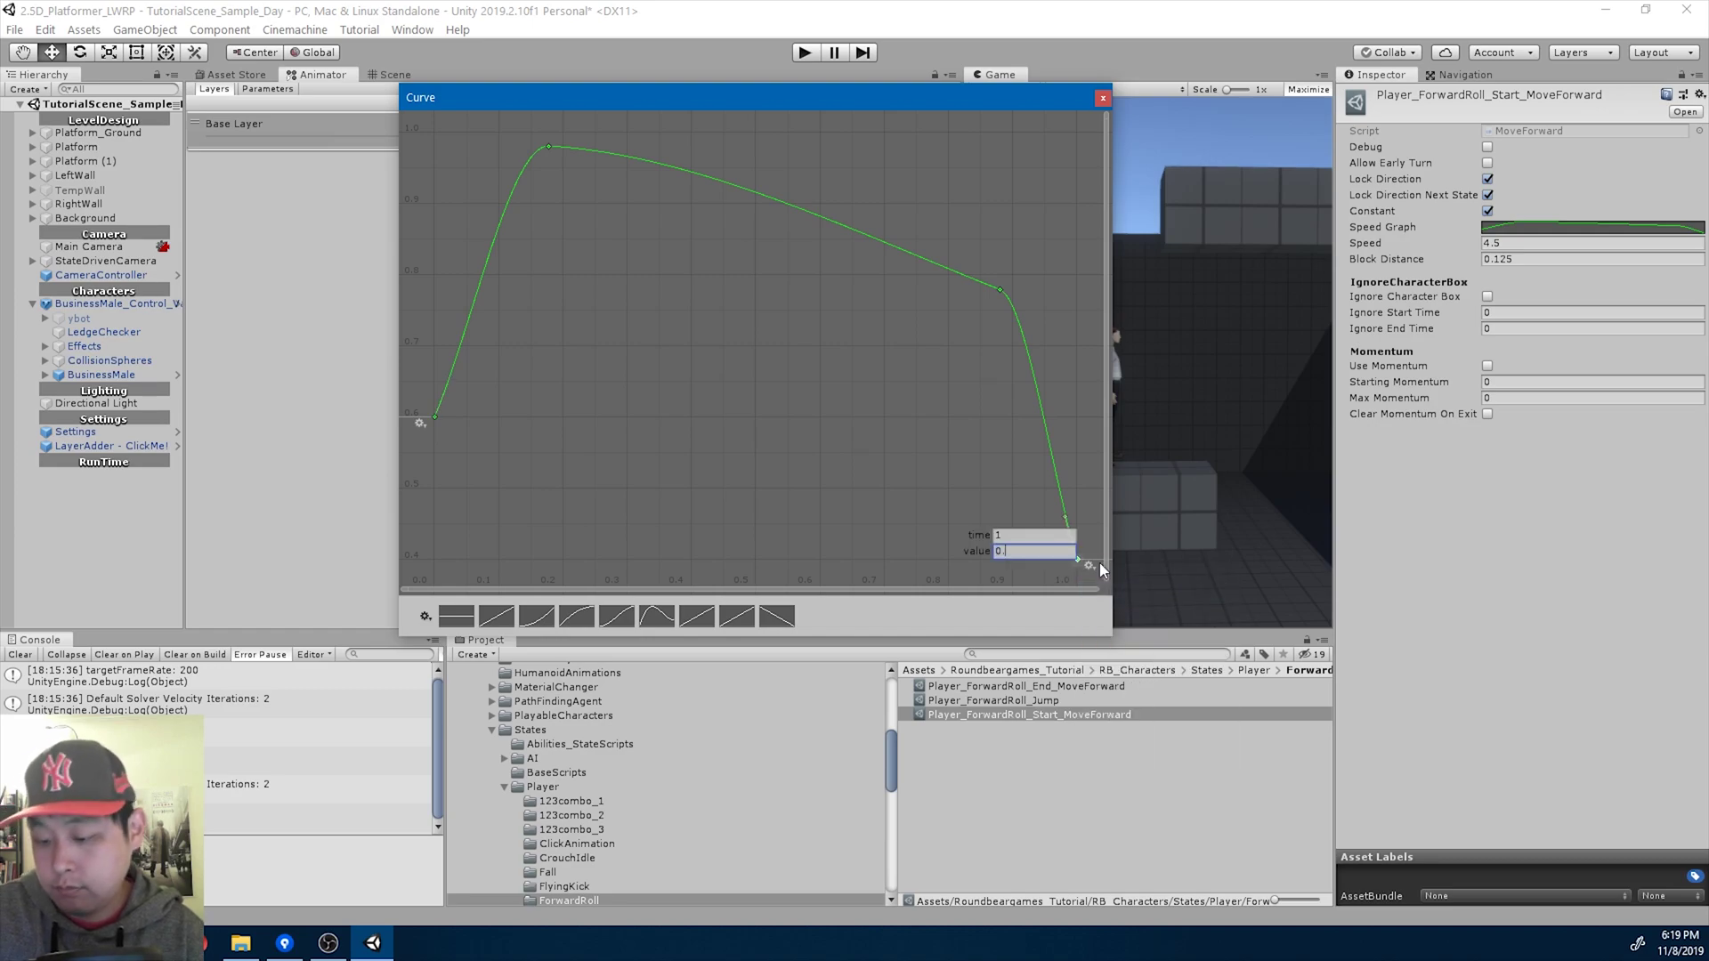
{"action": "type", "text": "5"}
{"action": "key", "text": "Return"}
On the Start_MoveForward speed curve, raise the late key to about time 0.84, value 0.91, nudge the early peak key up, and close the curve editor.
{"action": "left_click_drag", "start_coordinate": [1002, 293], "coordinate": [972, 215]}
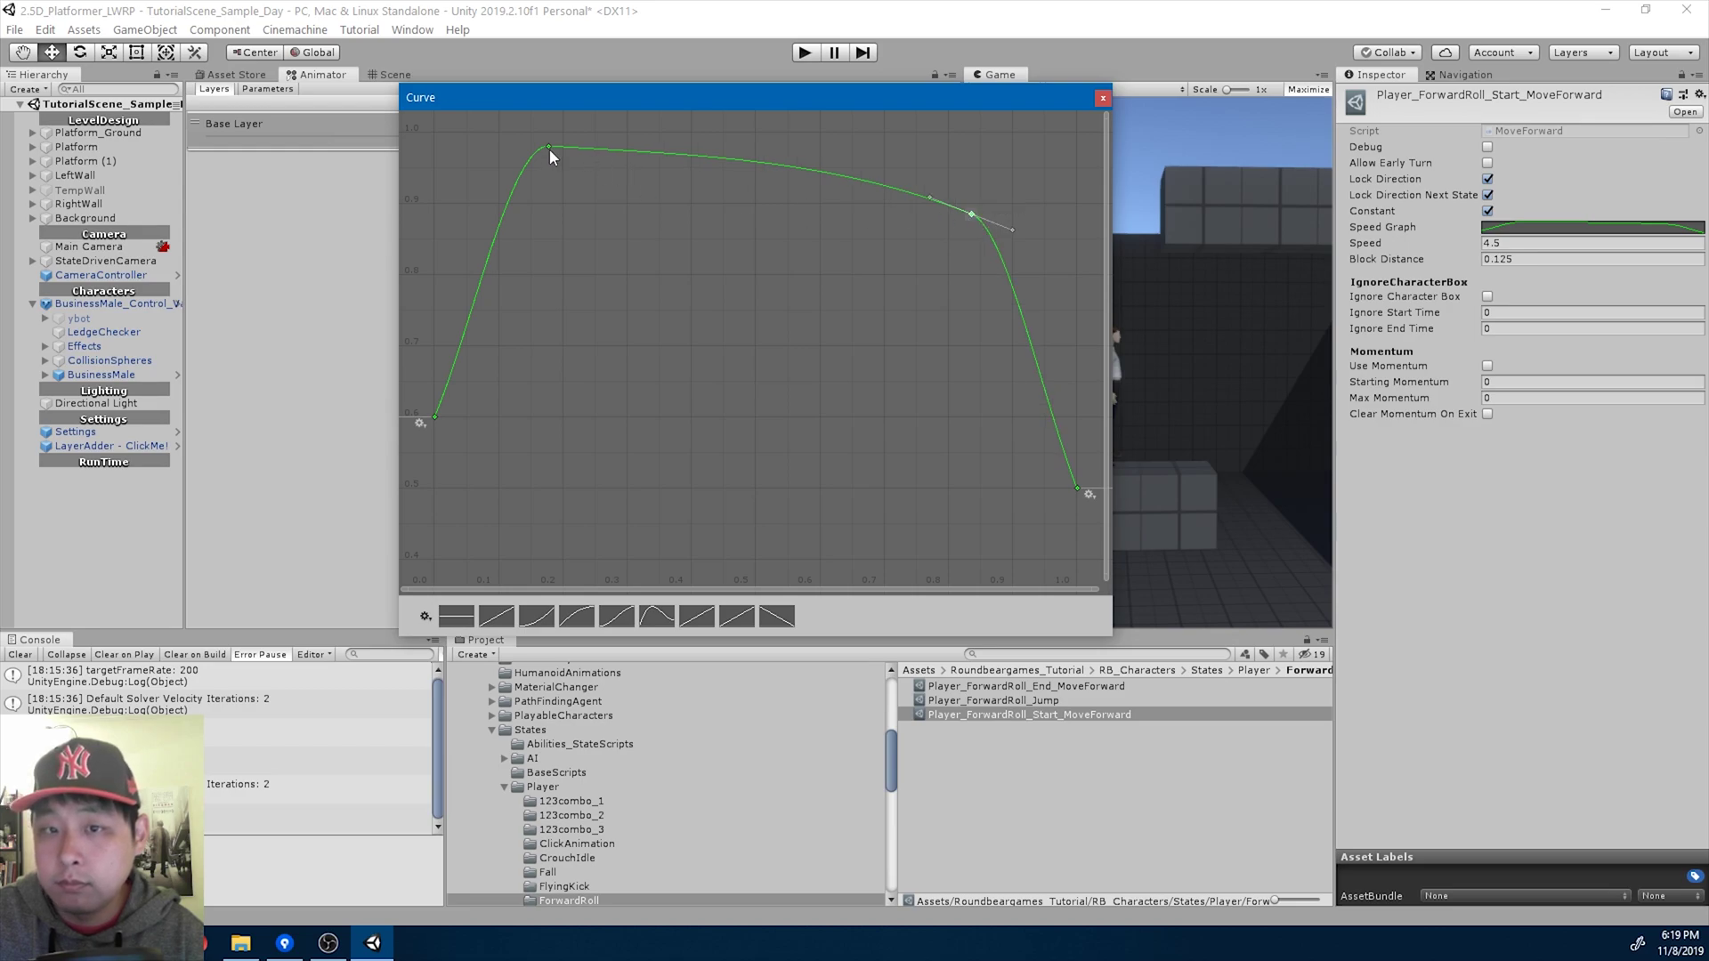
{"action": "left_click_drag", "start_coordinate": [548, 146], "coordinate": [600, 140]}
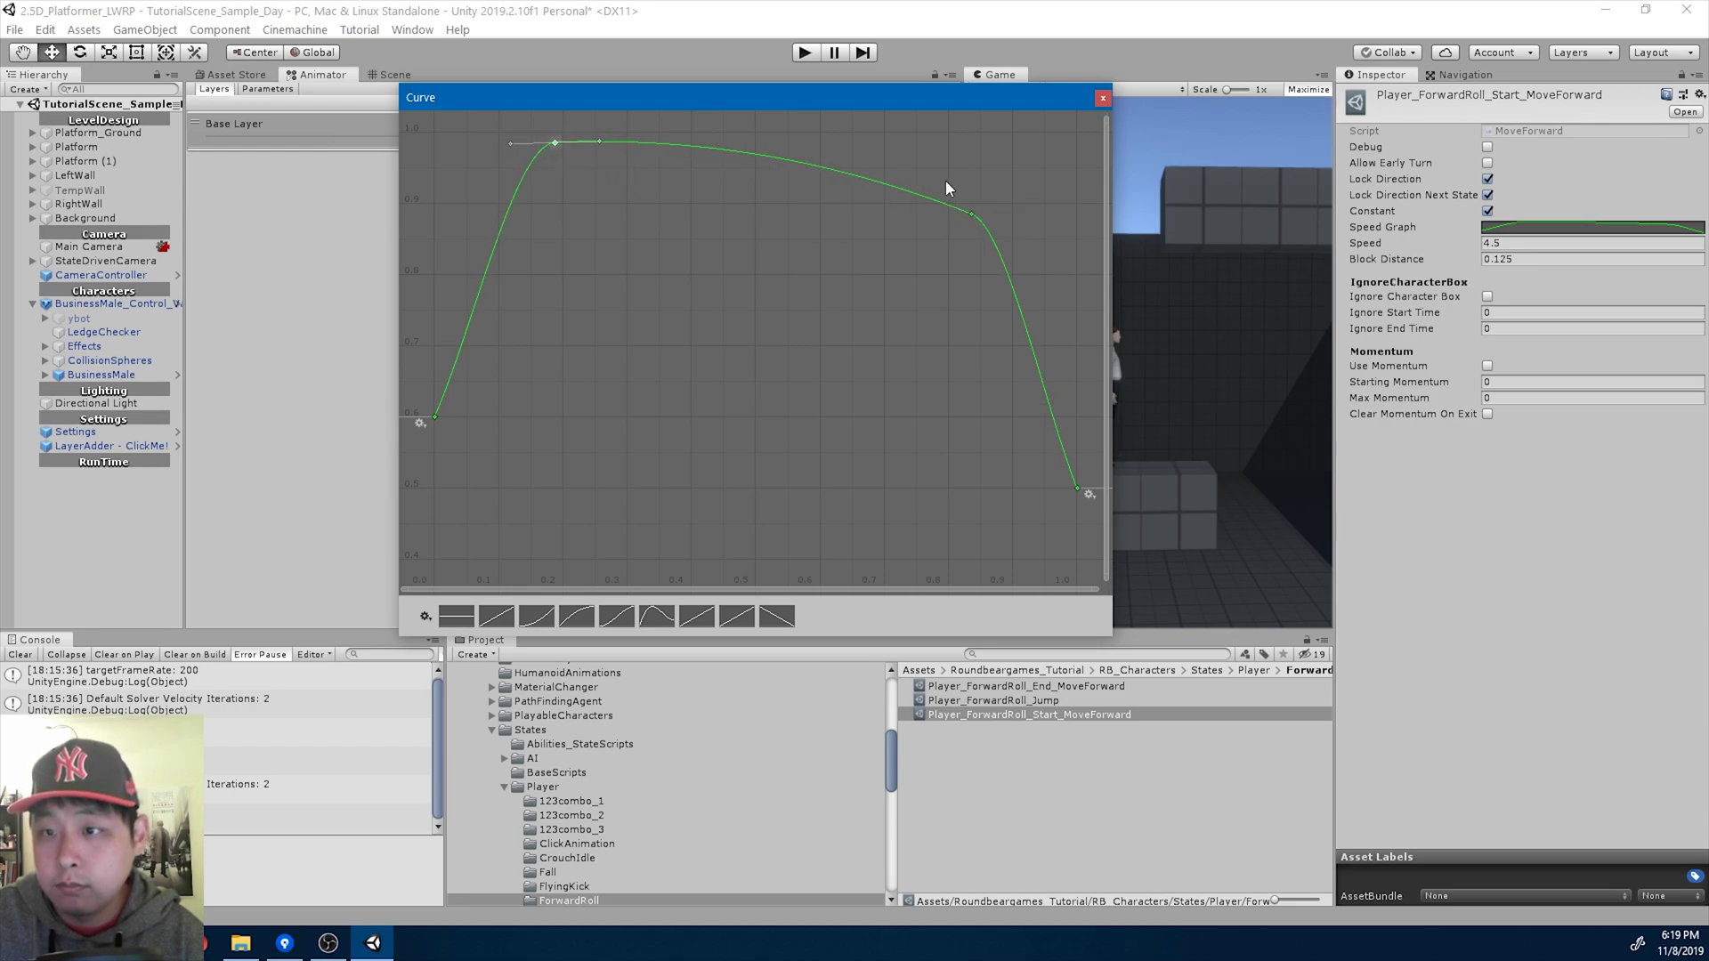
{"action": "left_click_drag", "start_coordinate": [974, 215], "coordinate": [975, 196]}
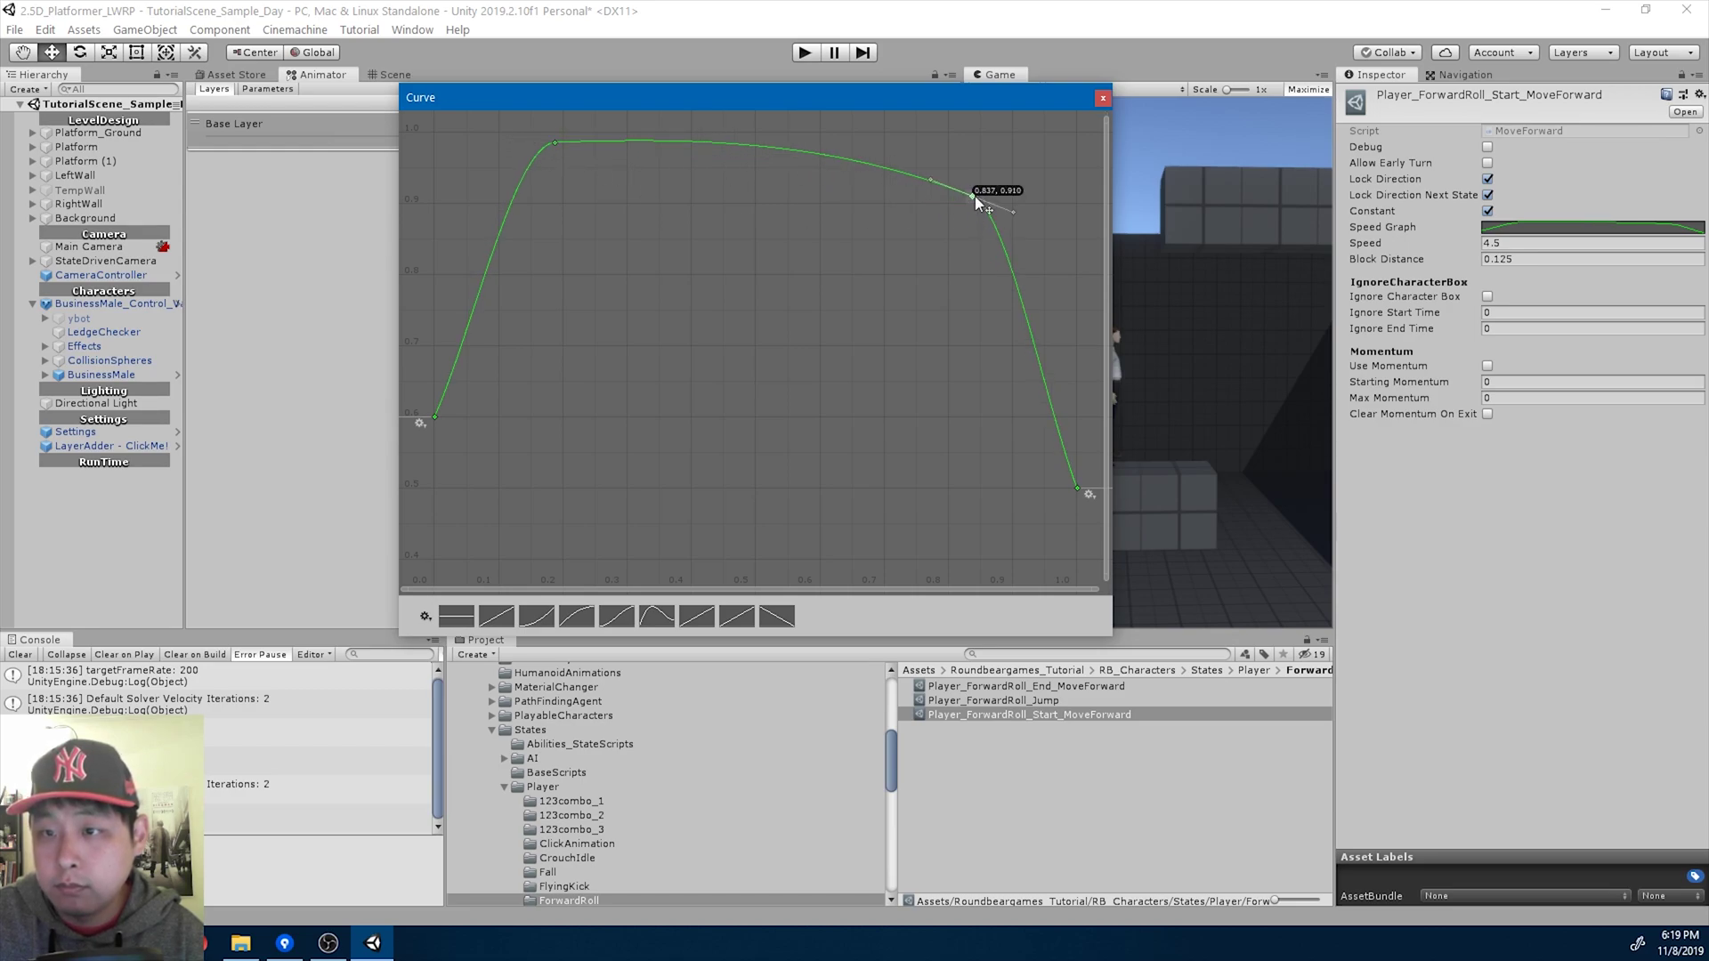
{"action": "left_click", "coordinate": [1102, 100]}
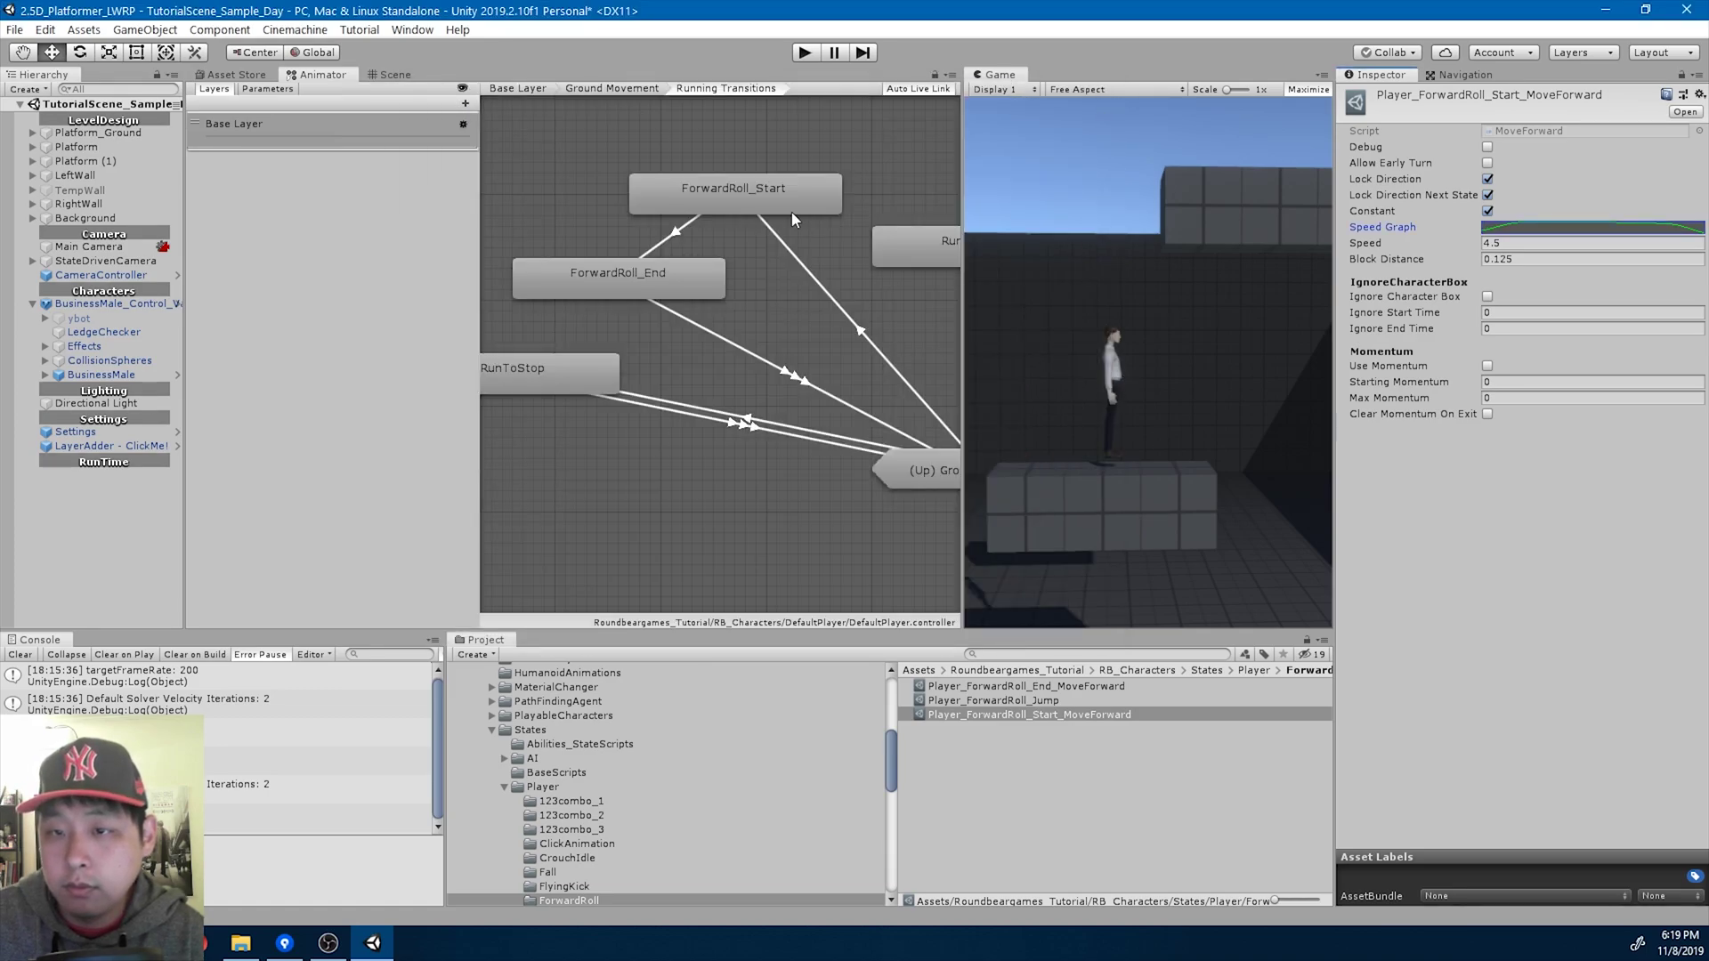
Create a GroundDetector ability asset in the ForwardRoll folder and name it Player_ForwardRoll_GroundDetector.
{"action": "left_click", "coordinate": [736, 203]}
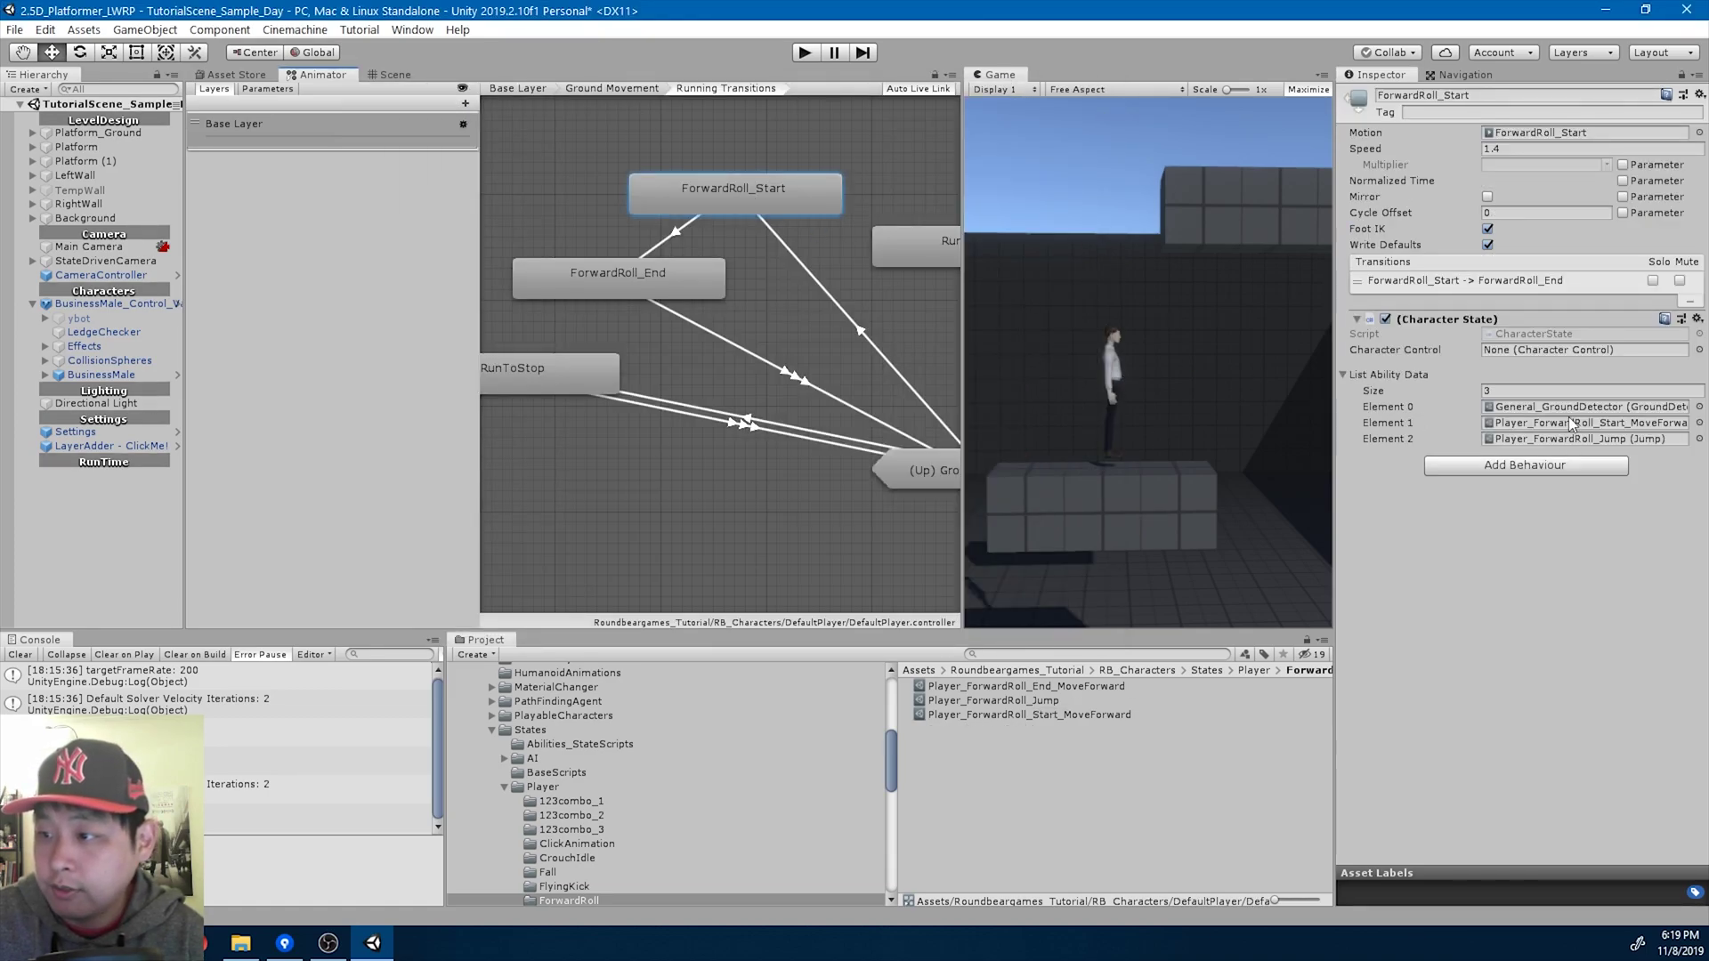
{"action": "left_click", "coordinate": [1544, 426]}
{"action": "right_click", "coordinate": [1033, 755]}
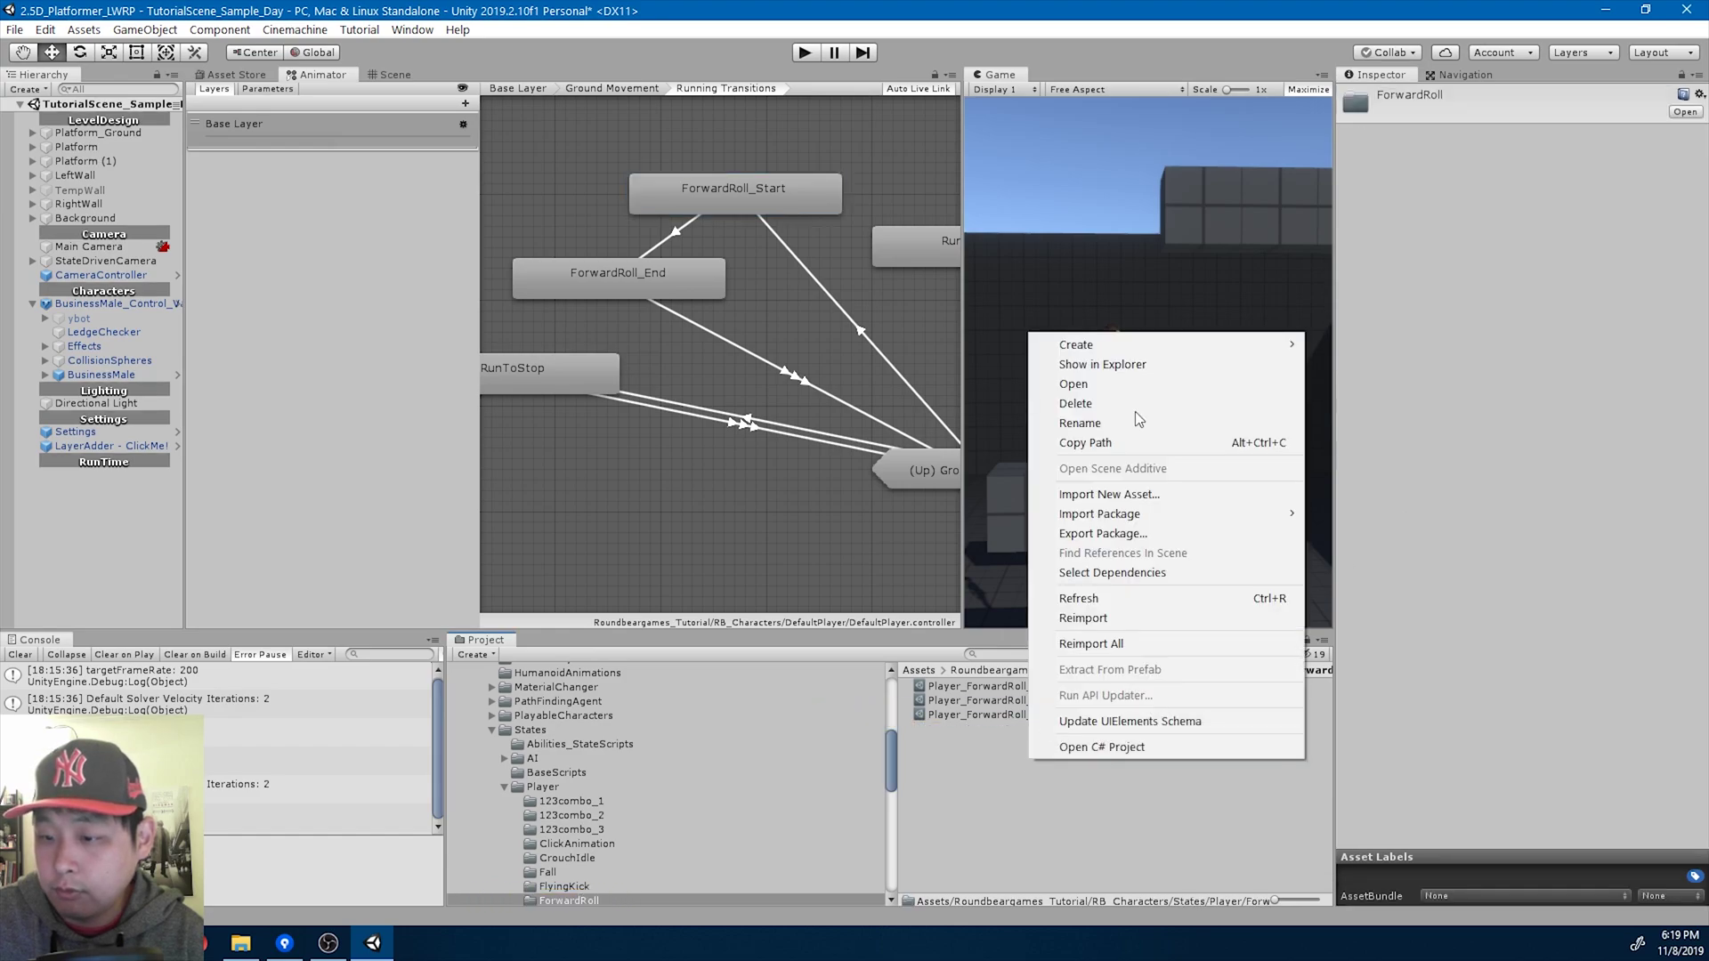
{"action": "mouse_move", "coordinate": [1166, 347]}
{"action": "mouse_move", "coordinate": [1408, 118]}
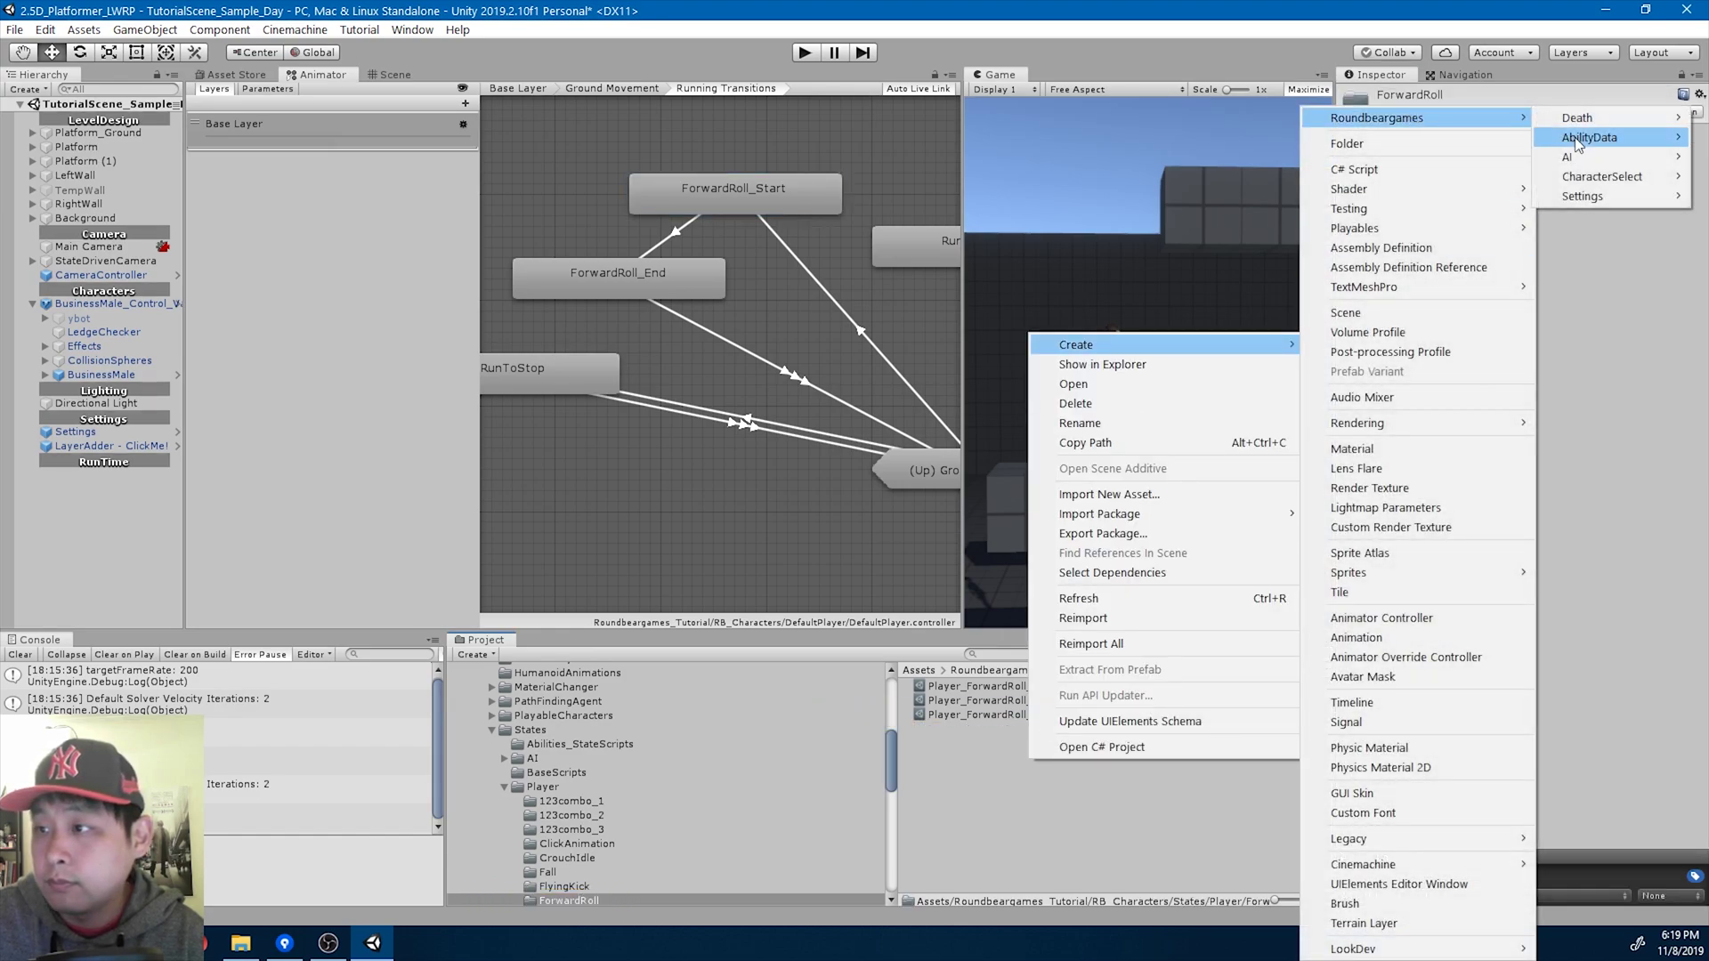
{"action": "mouse_move", "coordinate": [1593, 137]}
{"action": "left_click", "coordinate": [1412, 271]}
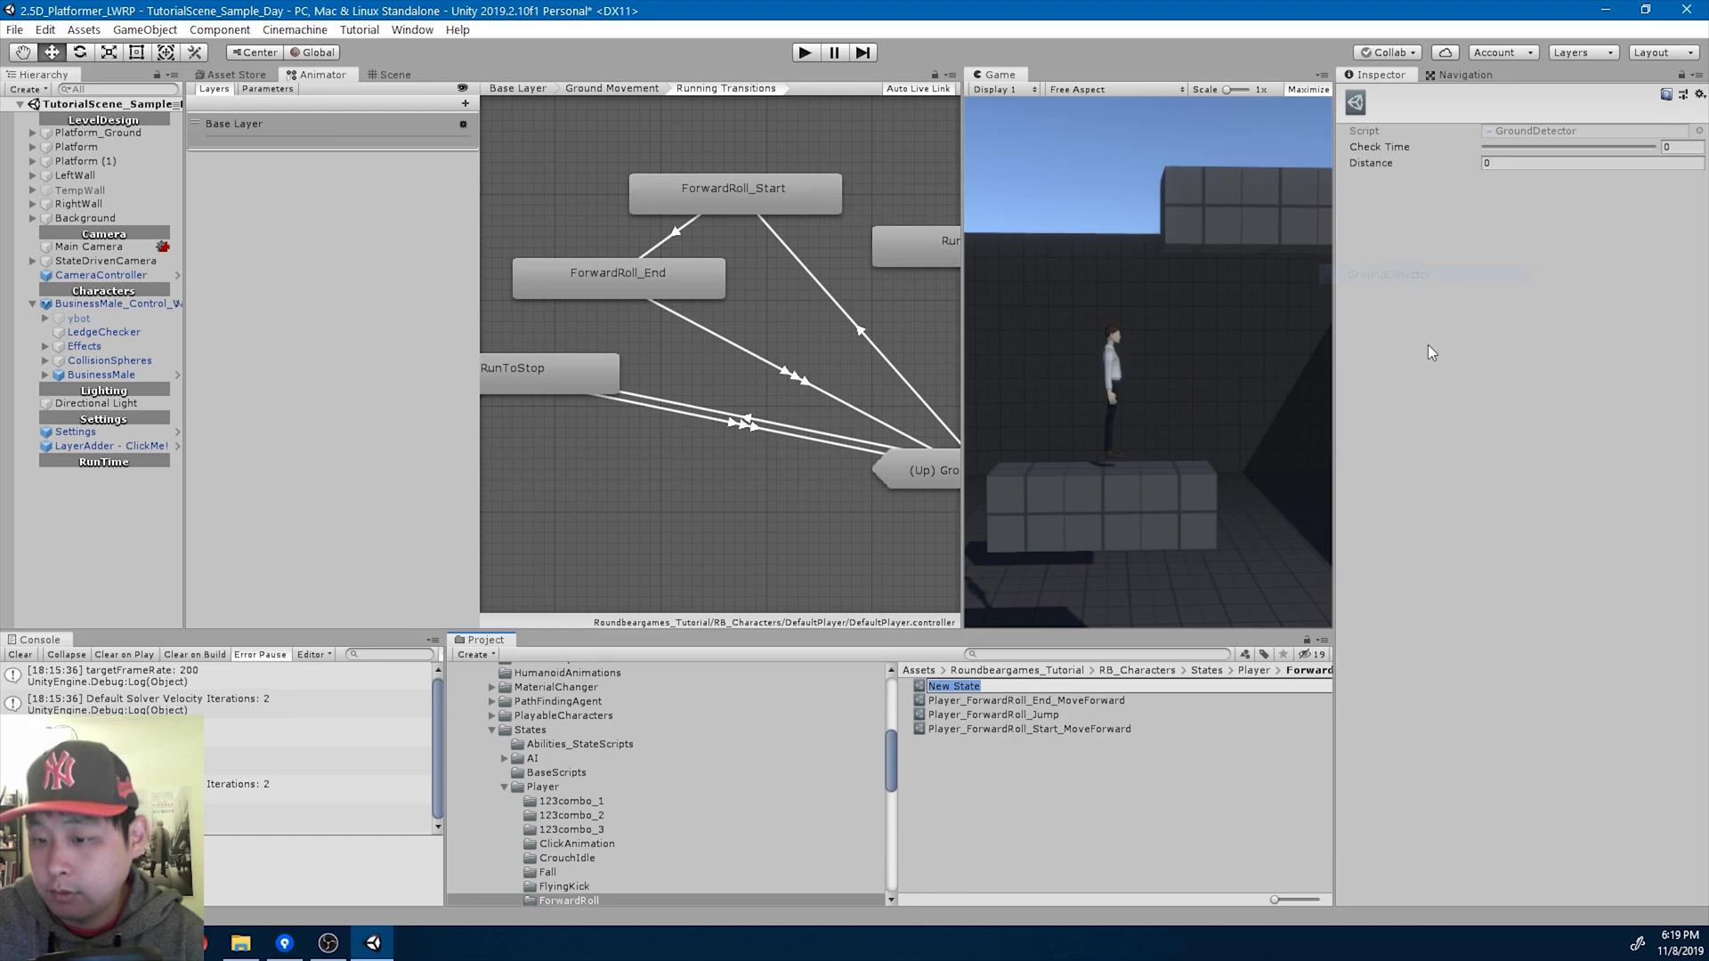
{"action": "type", "text": "Player_ForwardRoll"}
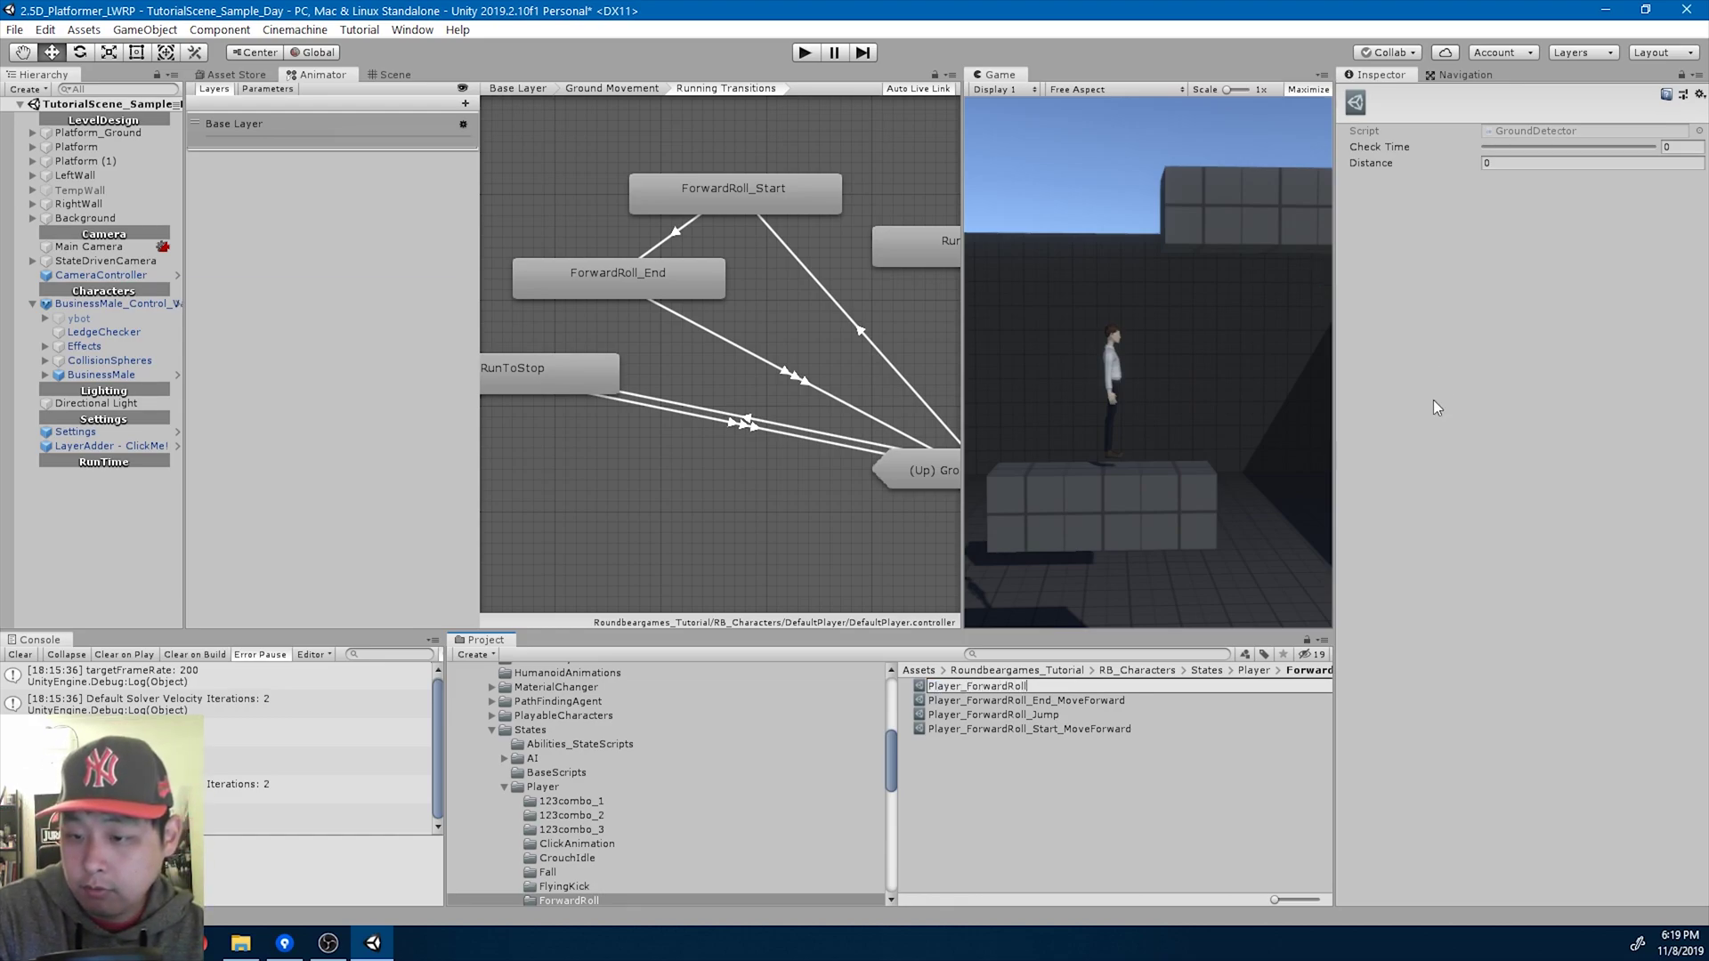
{"action": "type", "text": "_GroundDetecto"}
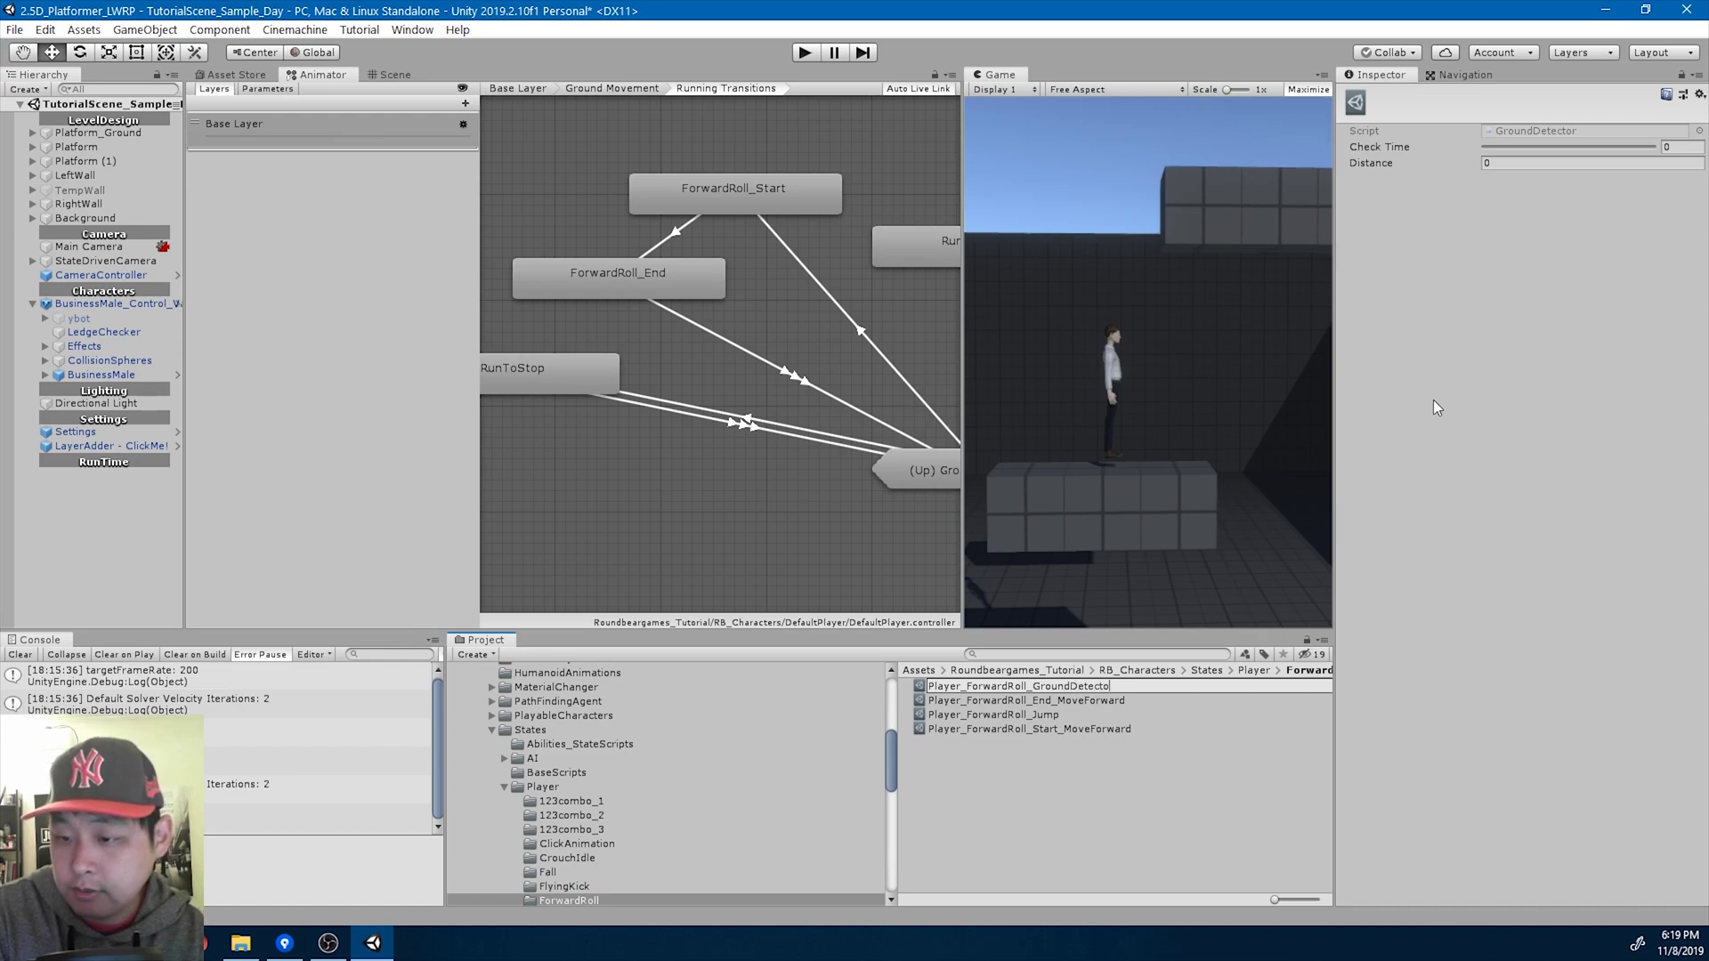
{"action": "type", "text": "r"}
{"action": "key", "text": "Return"}
Give Player_ForwardRoll_GroundDetector a check time of 0.01 and a distance of 0.2, and assign it as Element 0 of ForwardRoll_Start's ability data.
{"action": "left_click", "coordinate": [1682, 146]}
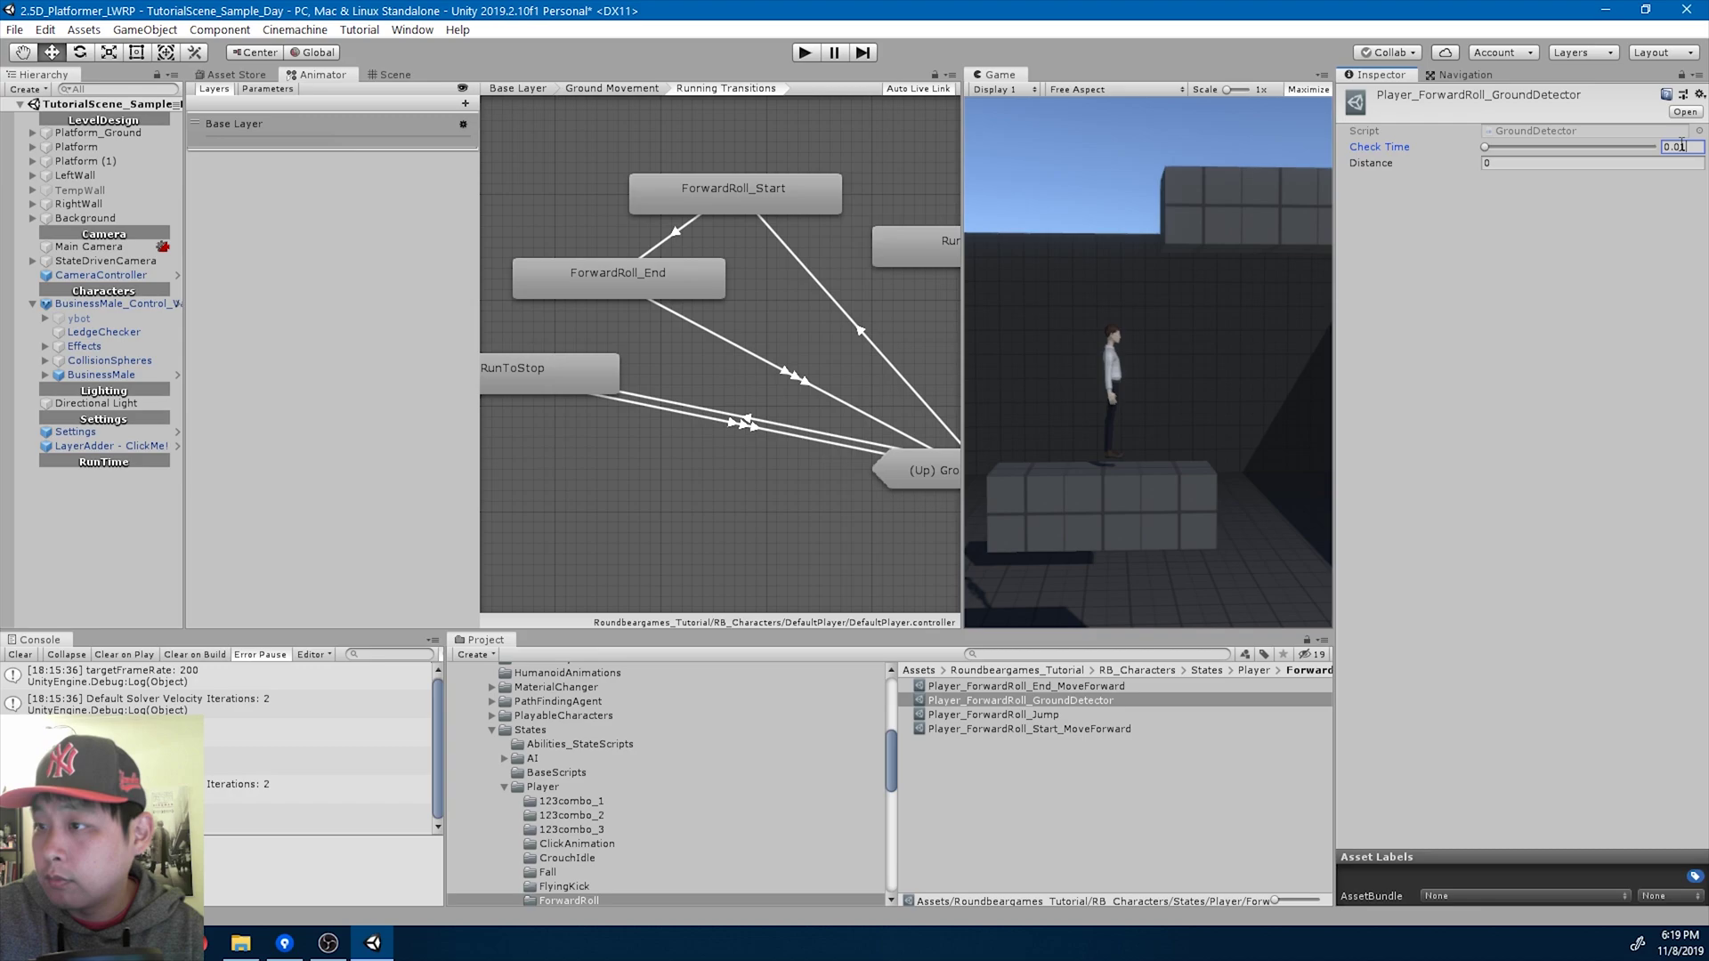
{"action": "left_click", "coordinate": [1518, 163]}
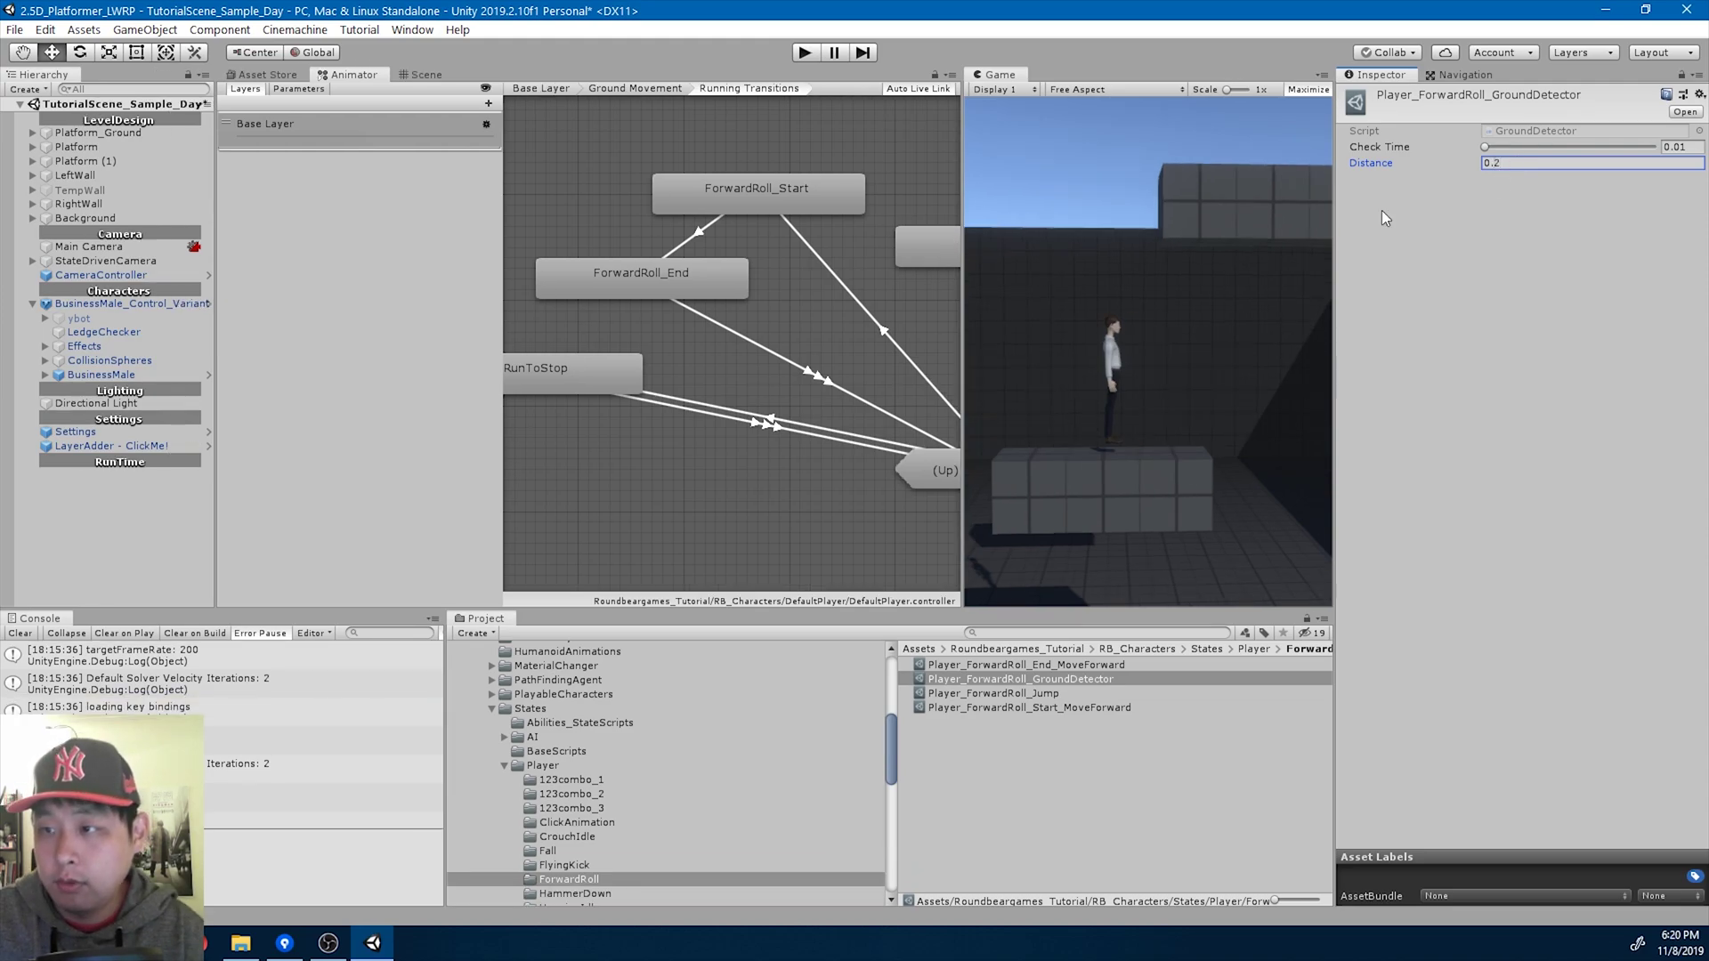
{"action": "left_click", "coordinate": [790, 203]}
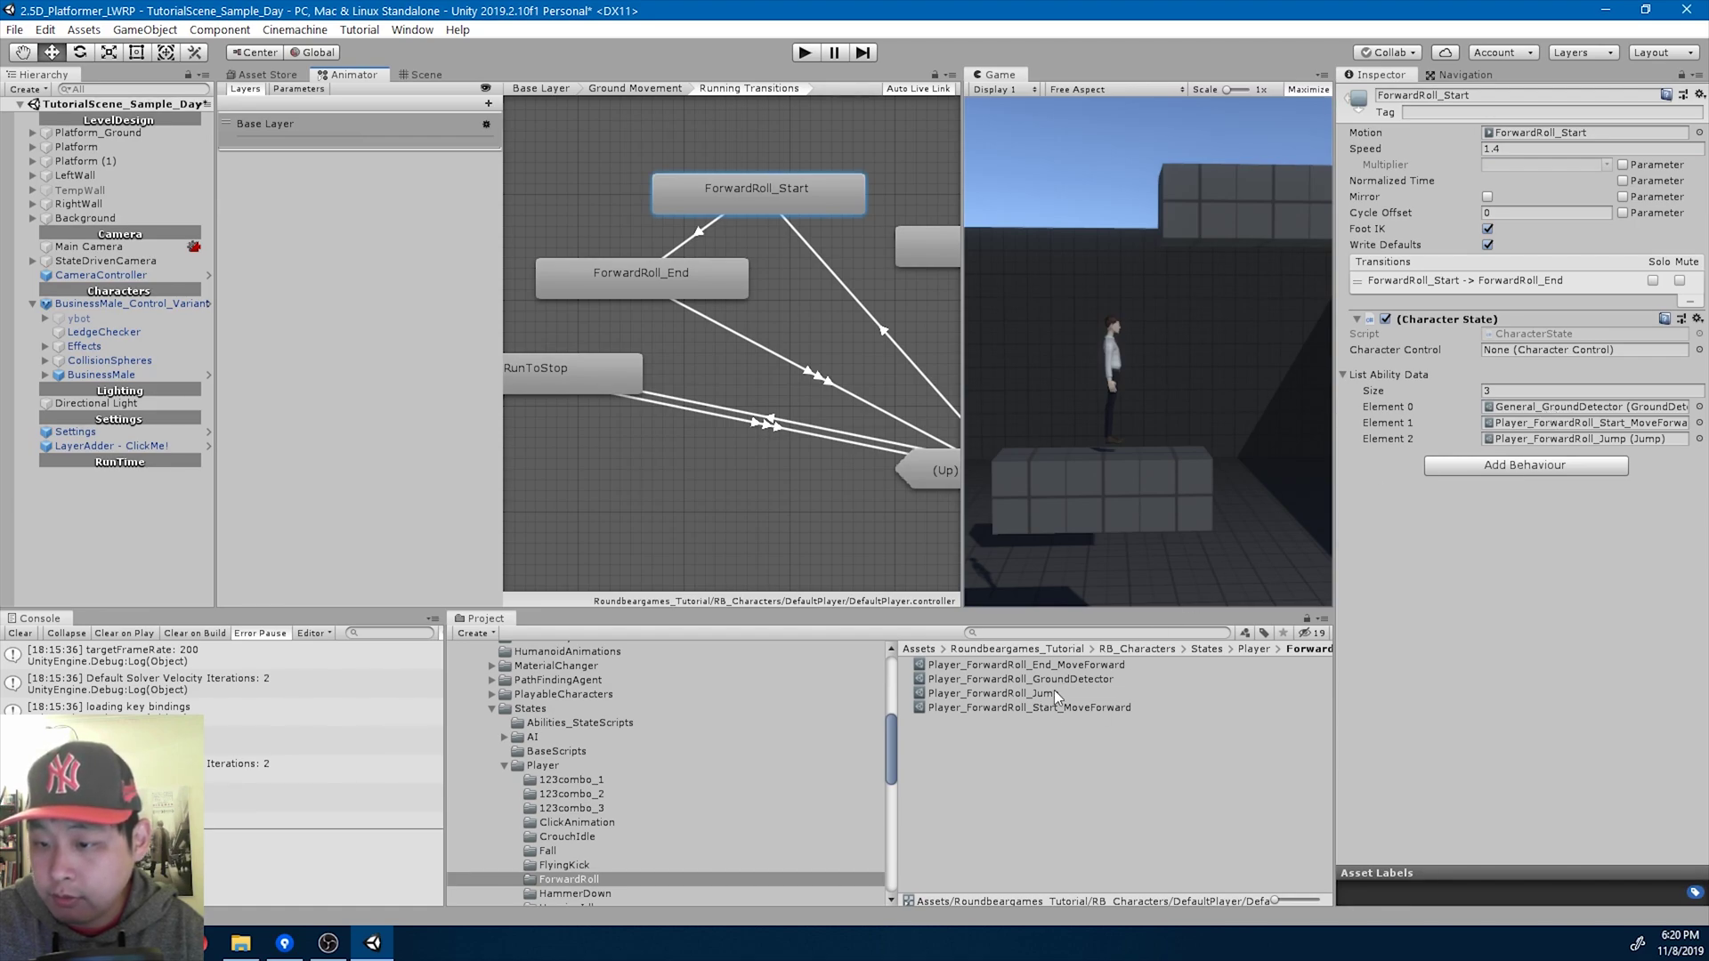
{"action": "left_click_drag", "start_coordinate": [1064, 682], "coordinate": [1393, 601]}
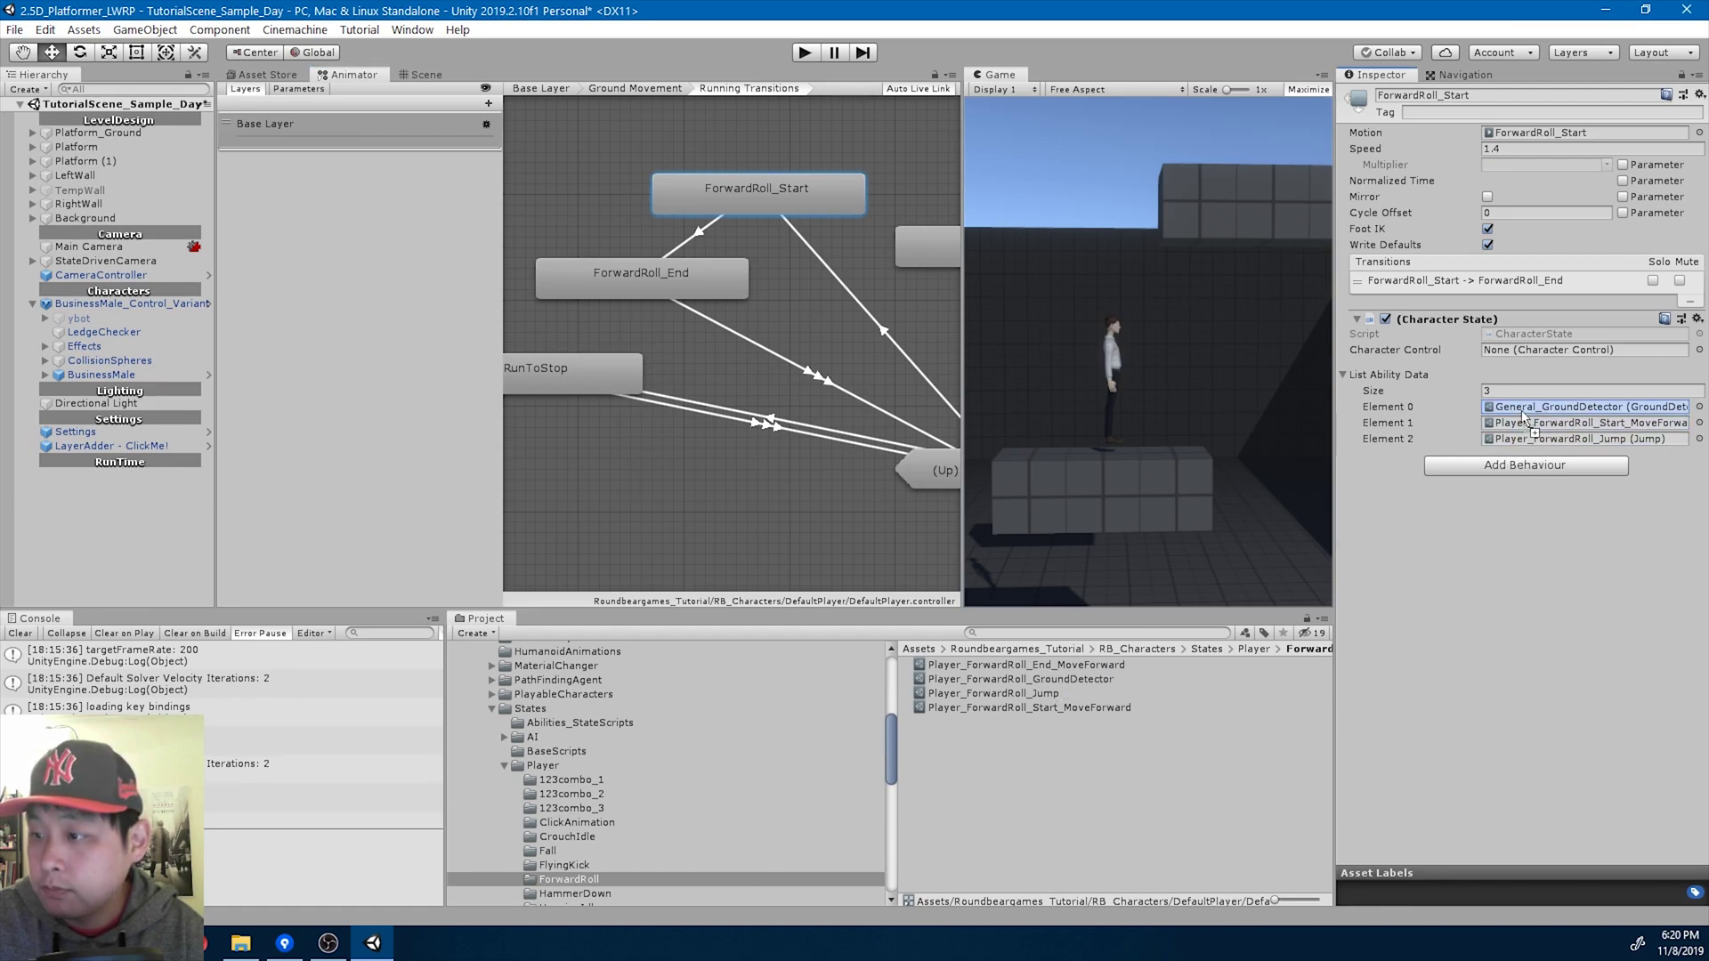
{"action": "left_click_drag", "start_coordinate": [1528, 411], "coordinate": [1524, 412]}
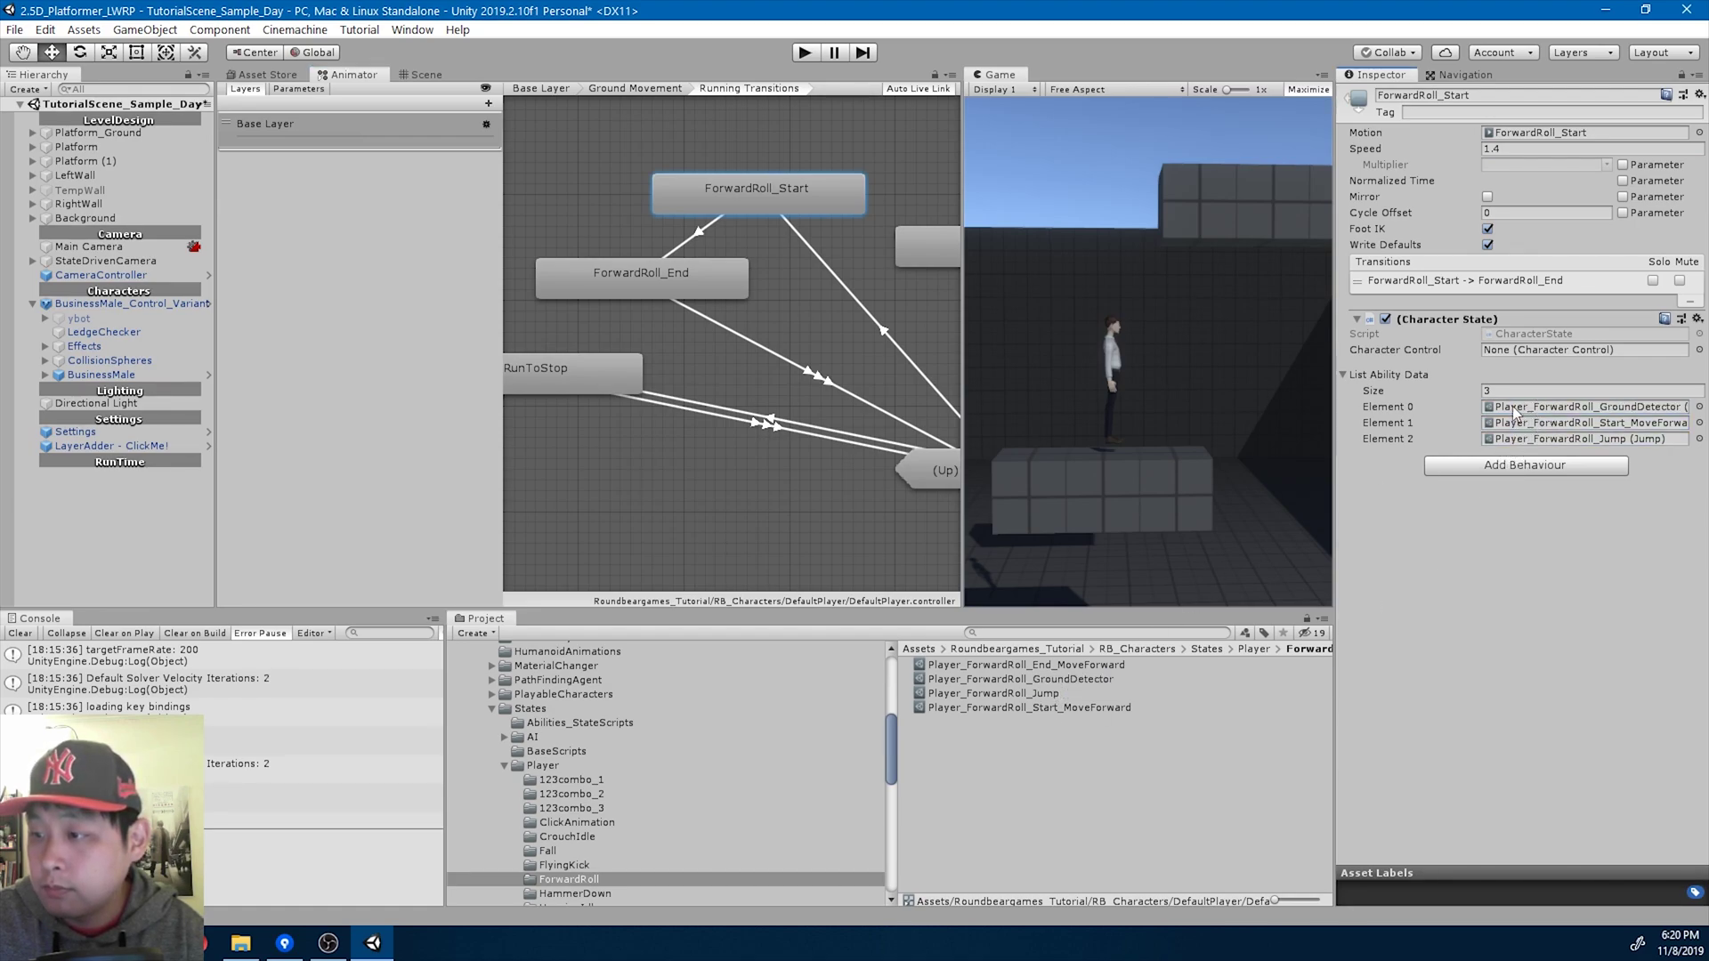
Preview the ForwardRoll_Start to ForwardRoll_End transition, and playtest running and forward rolling in both directions.
{"action": "left_click", "coordinate": [700, 234]}
{"action": "left_click", "coordinate": [1351, 587]}
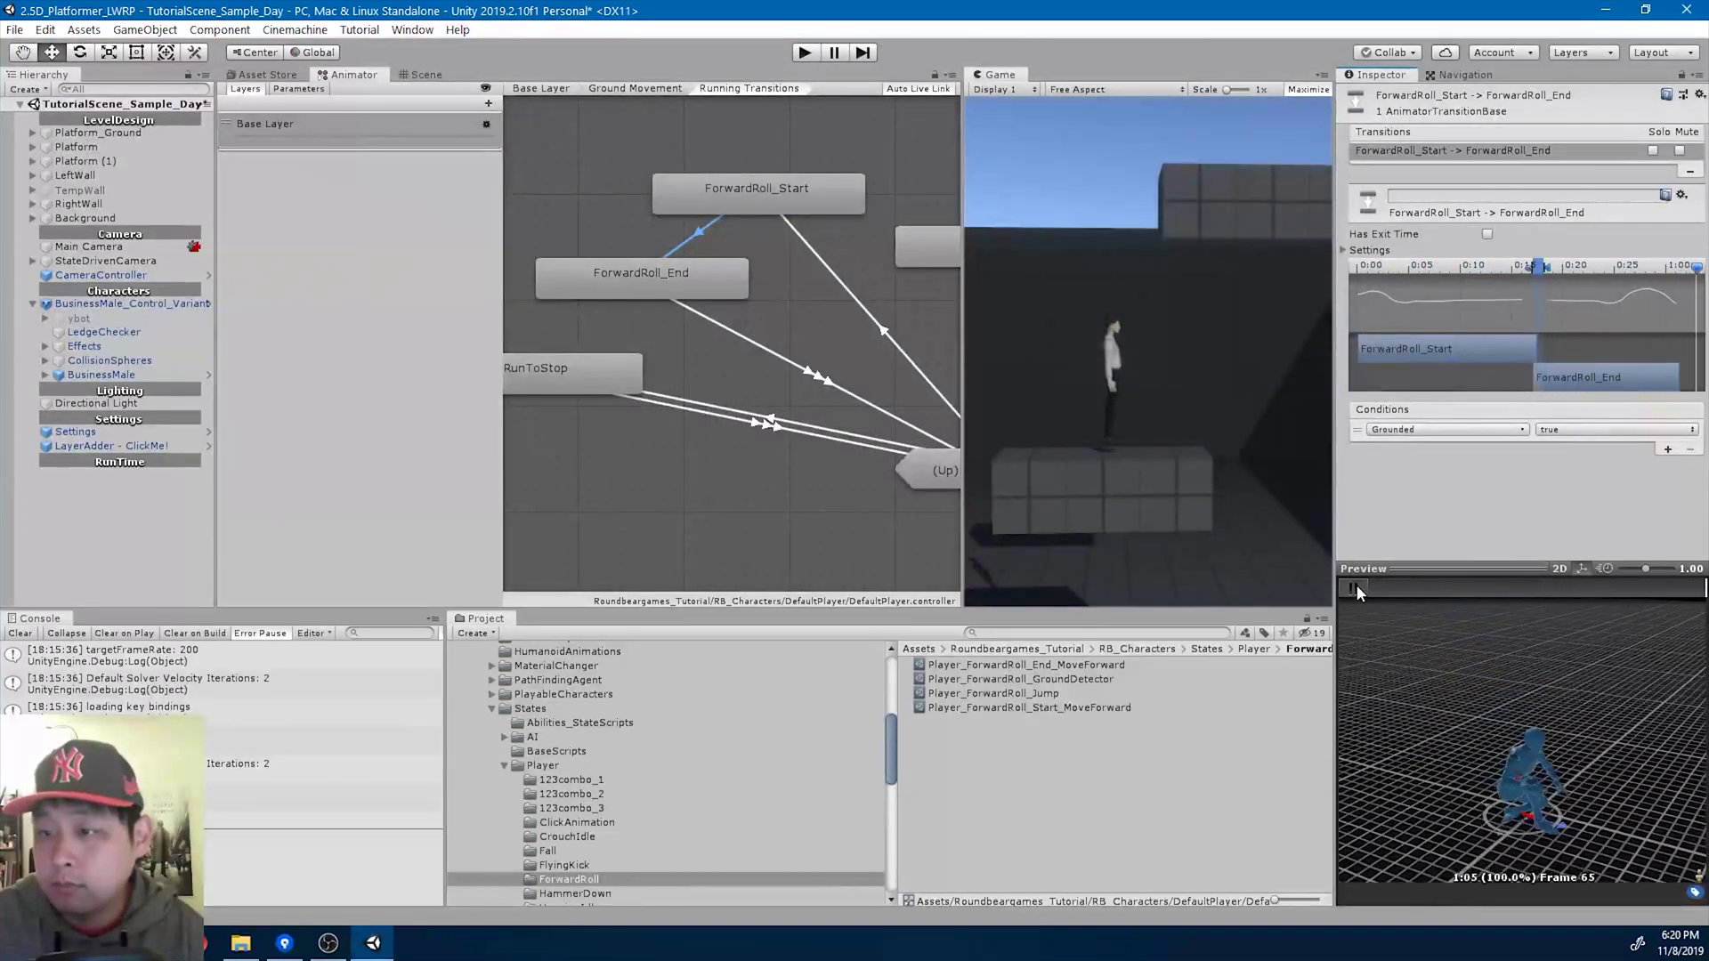
{"action": "left_click", "coordinate": [804, 53]}
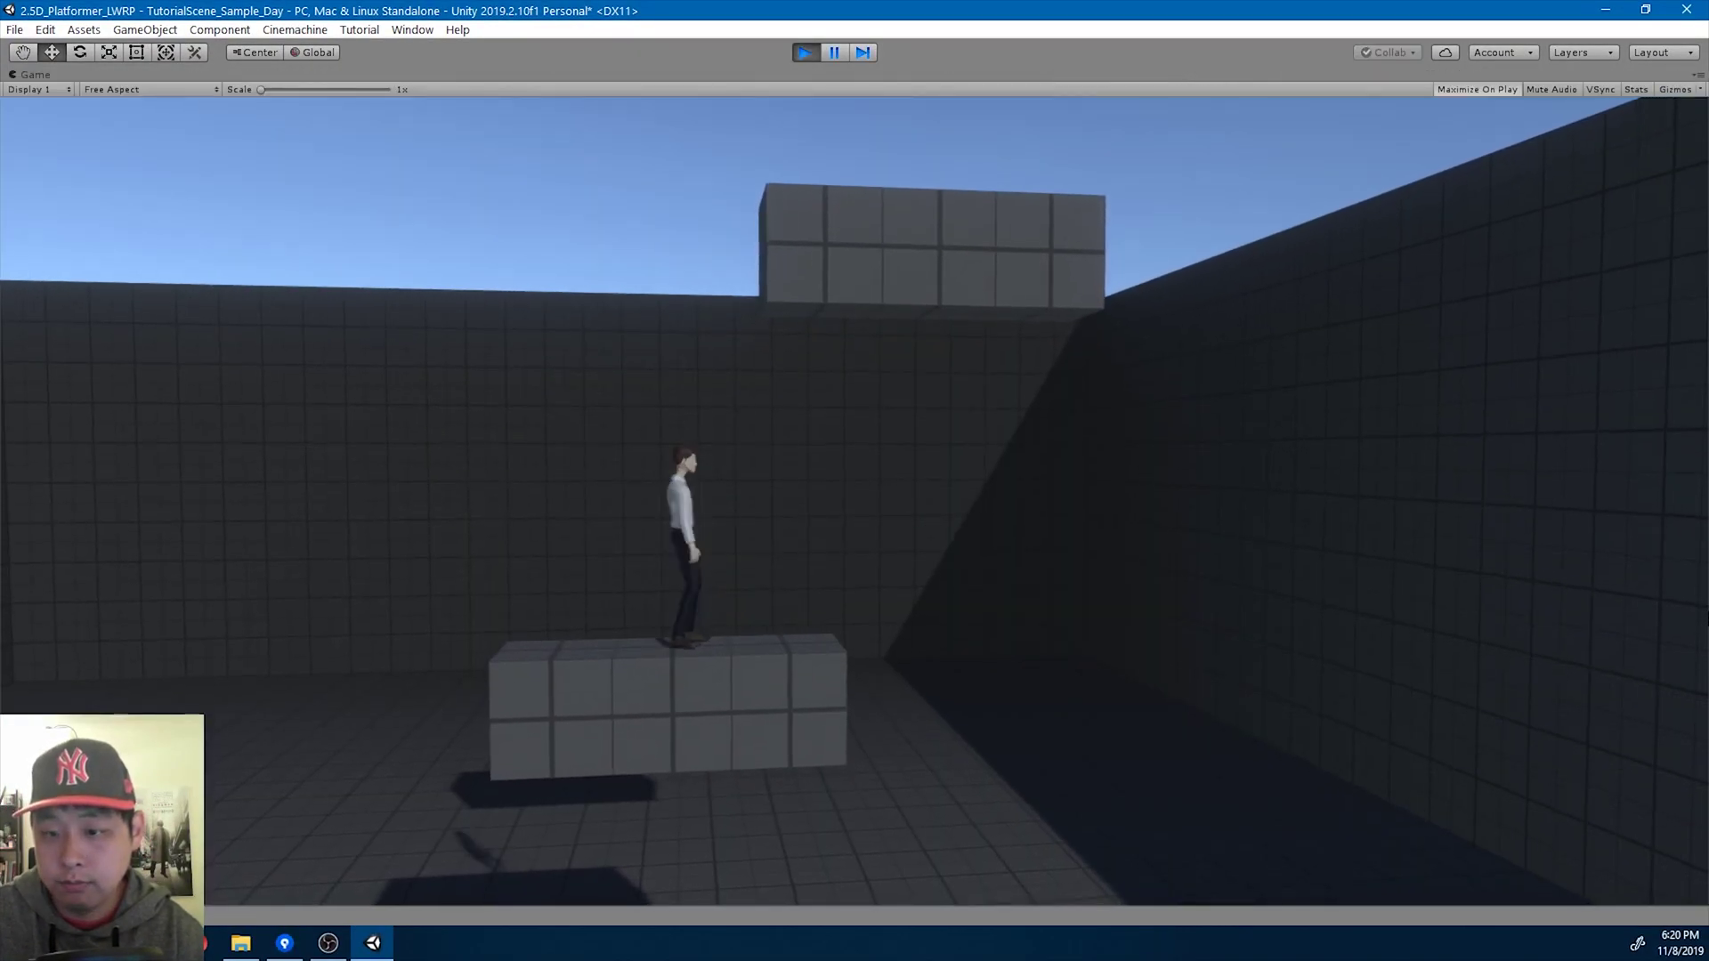
{"action": "key", "text": "d"}
{"action": "key", "text": "space"}
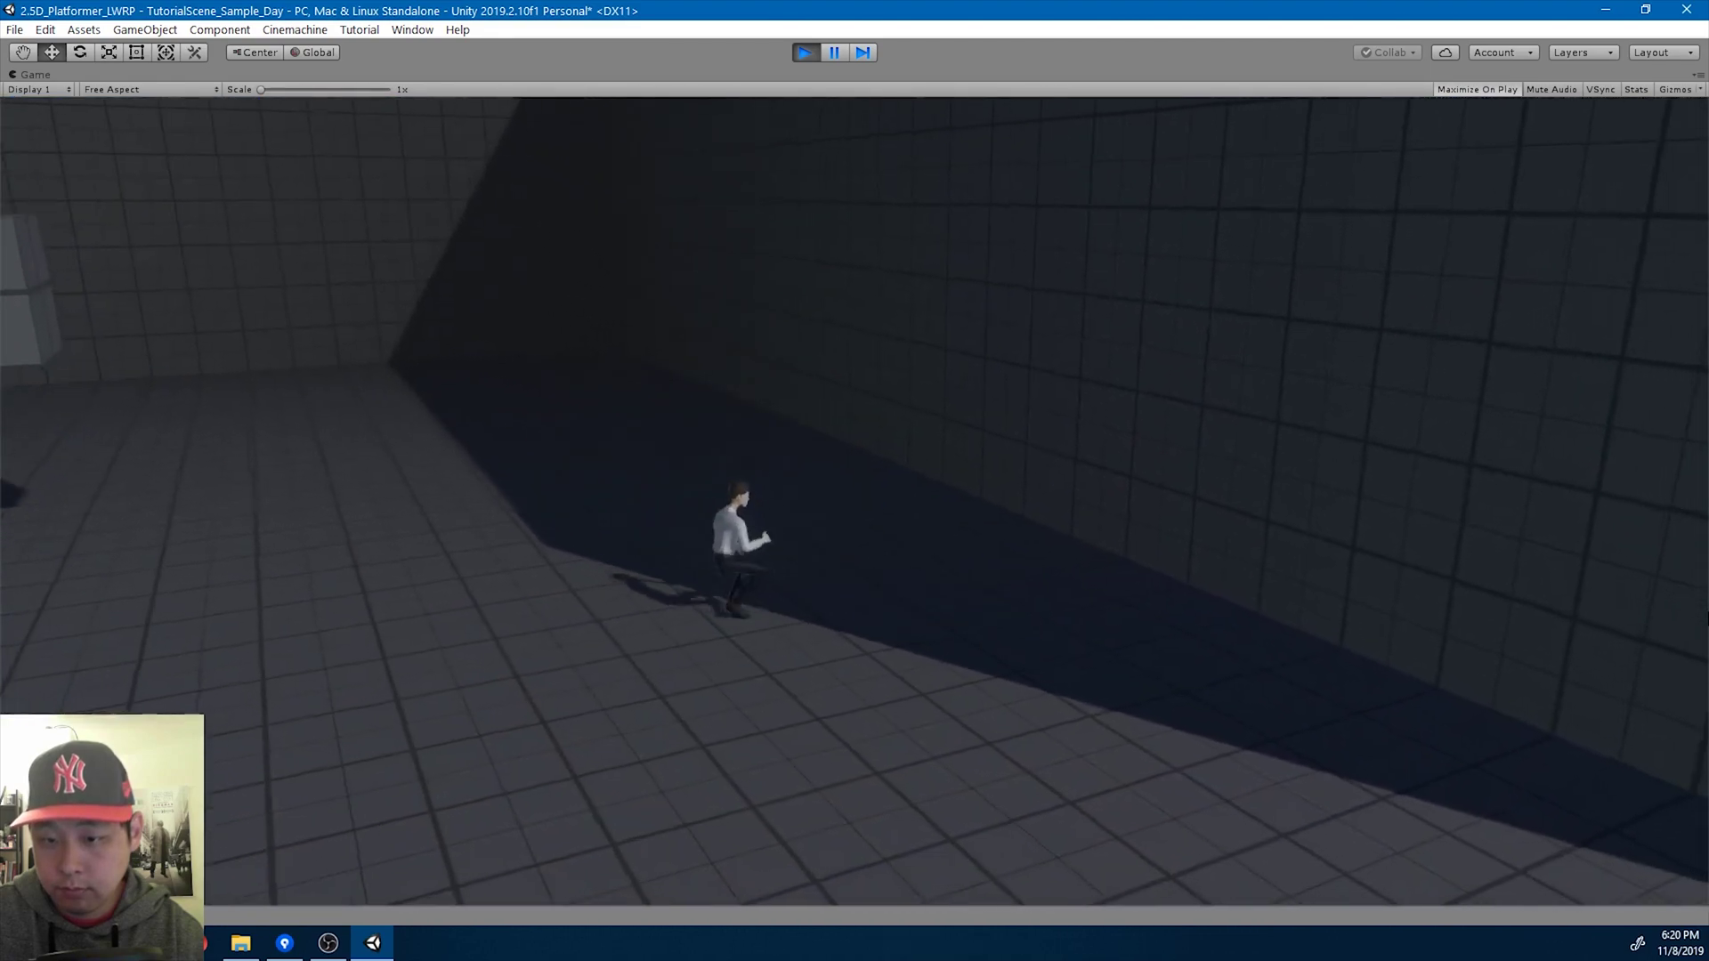
{"action": "key", "text": "a"}
{"action": "key", "text": "space"}
{"action": "key", "text": "space"}
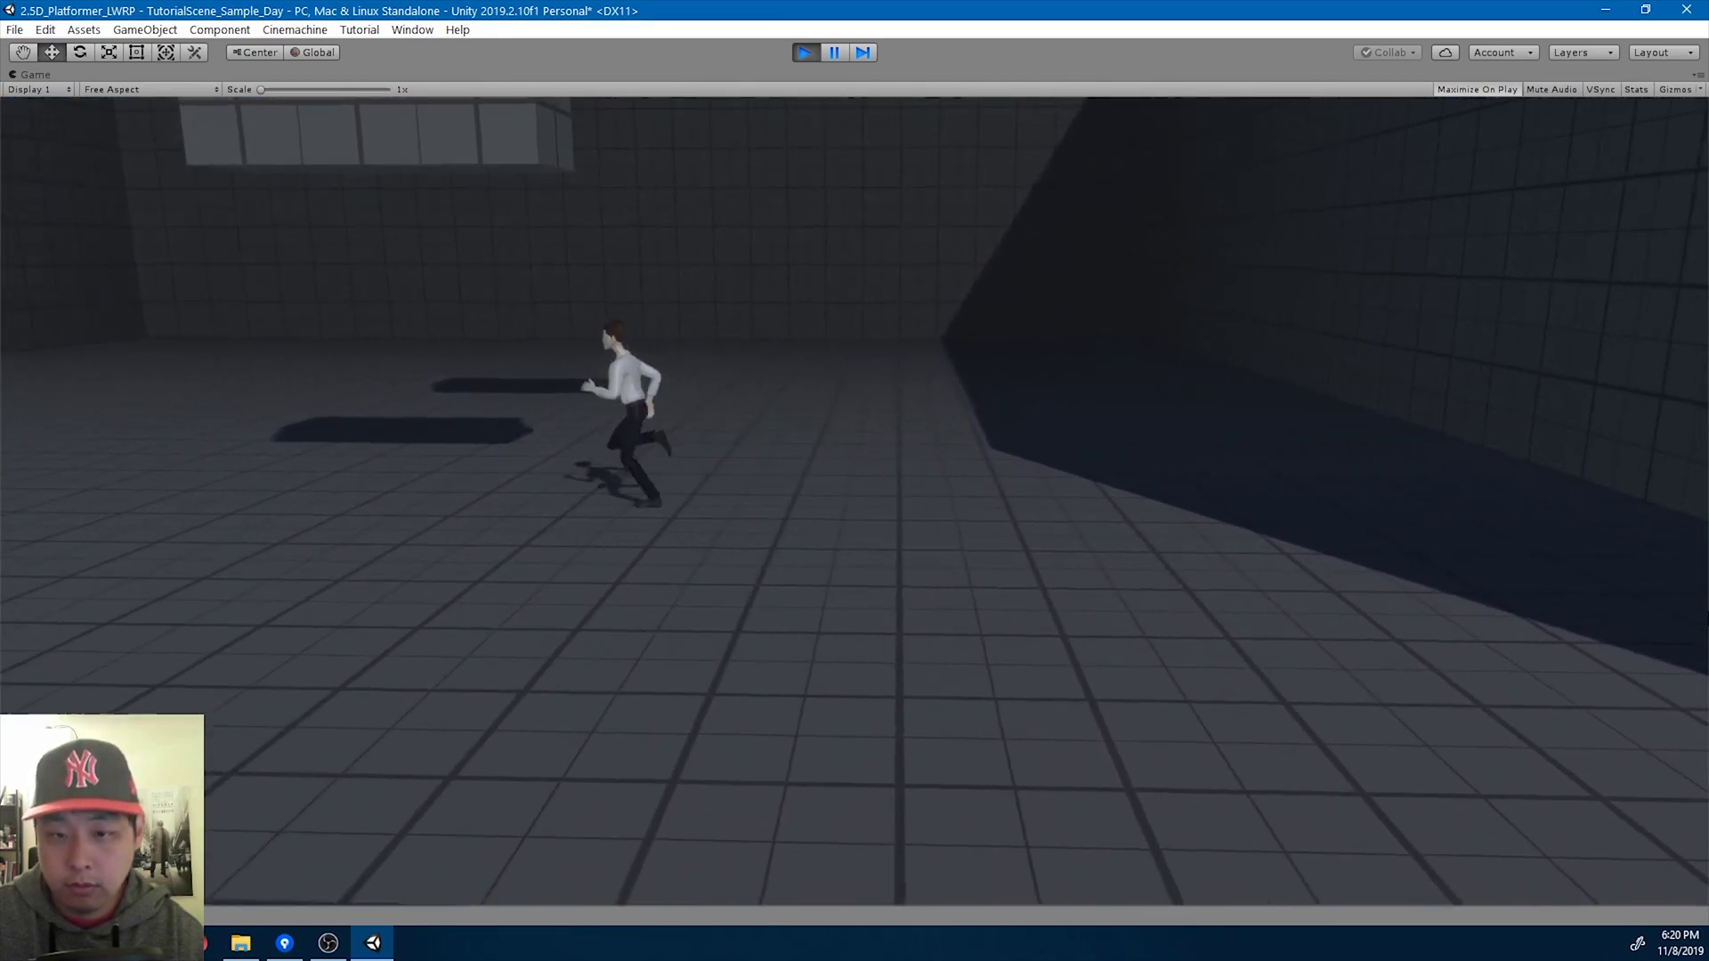
{"action": "key", "text": "space"}
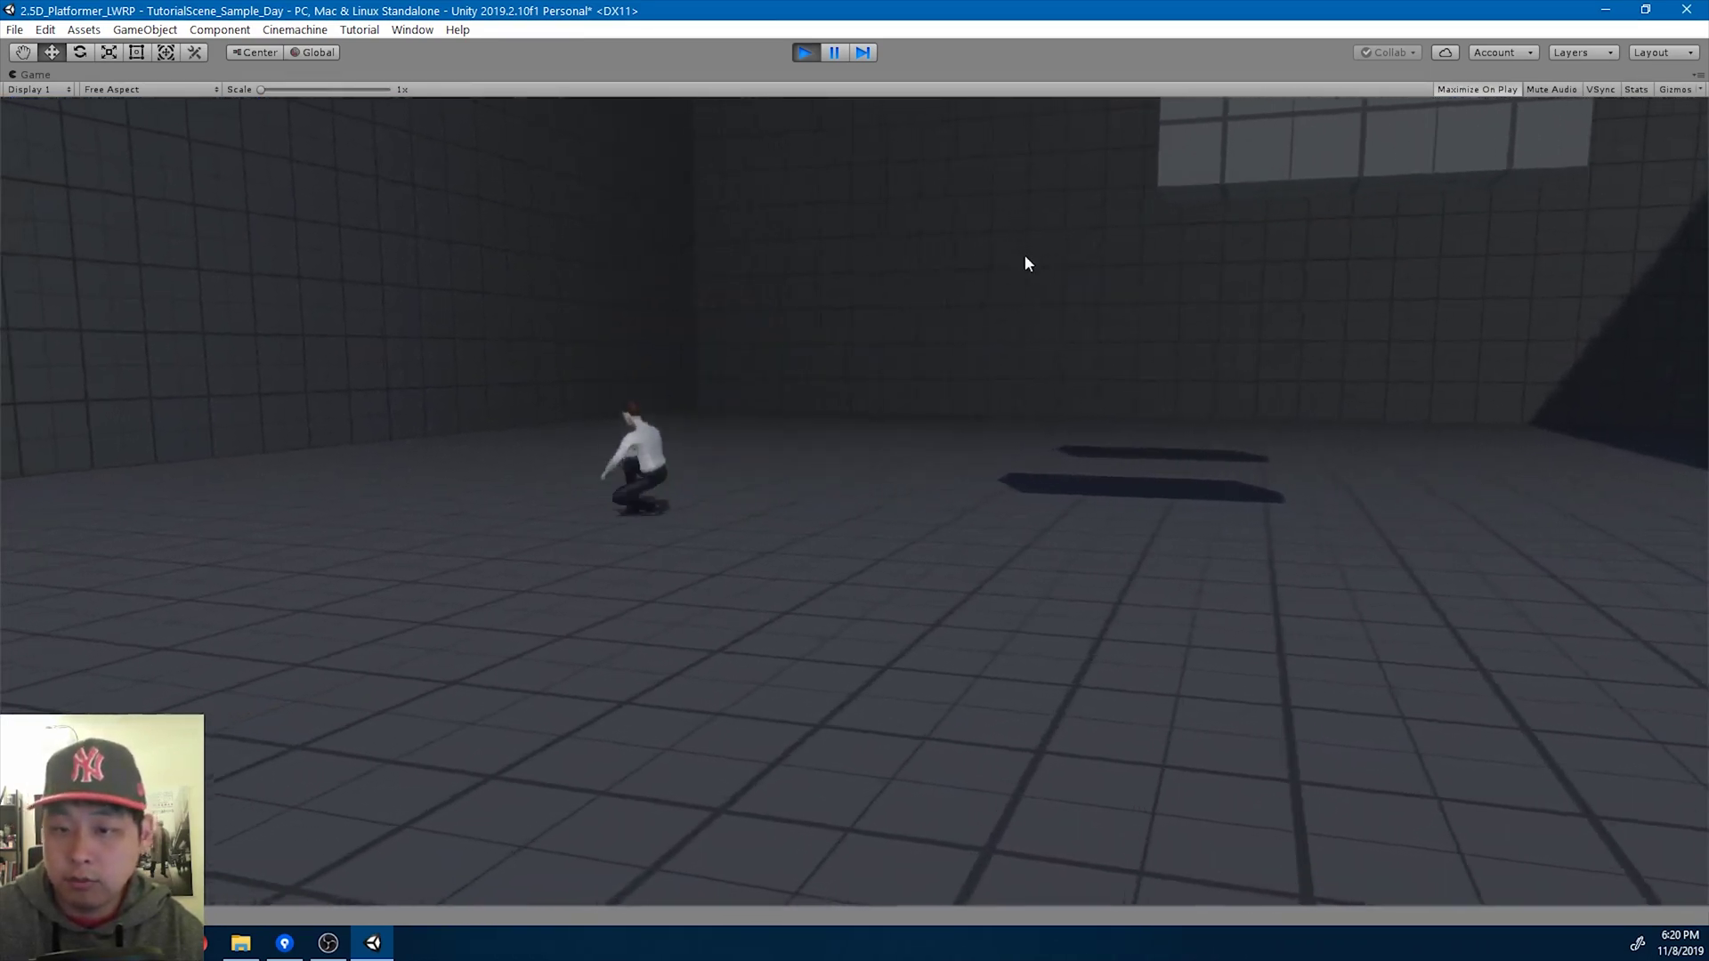
{"action": "key", "text": "d"}
{"action": "key", "text": "space"}
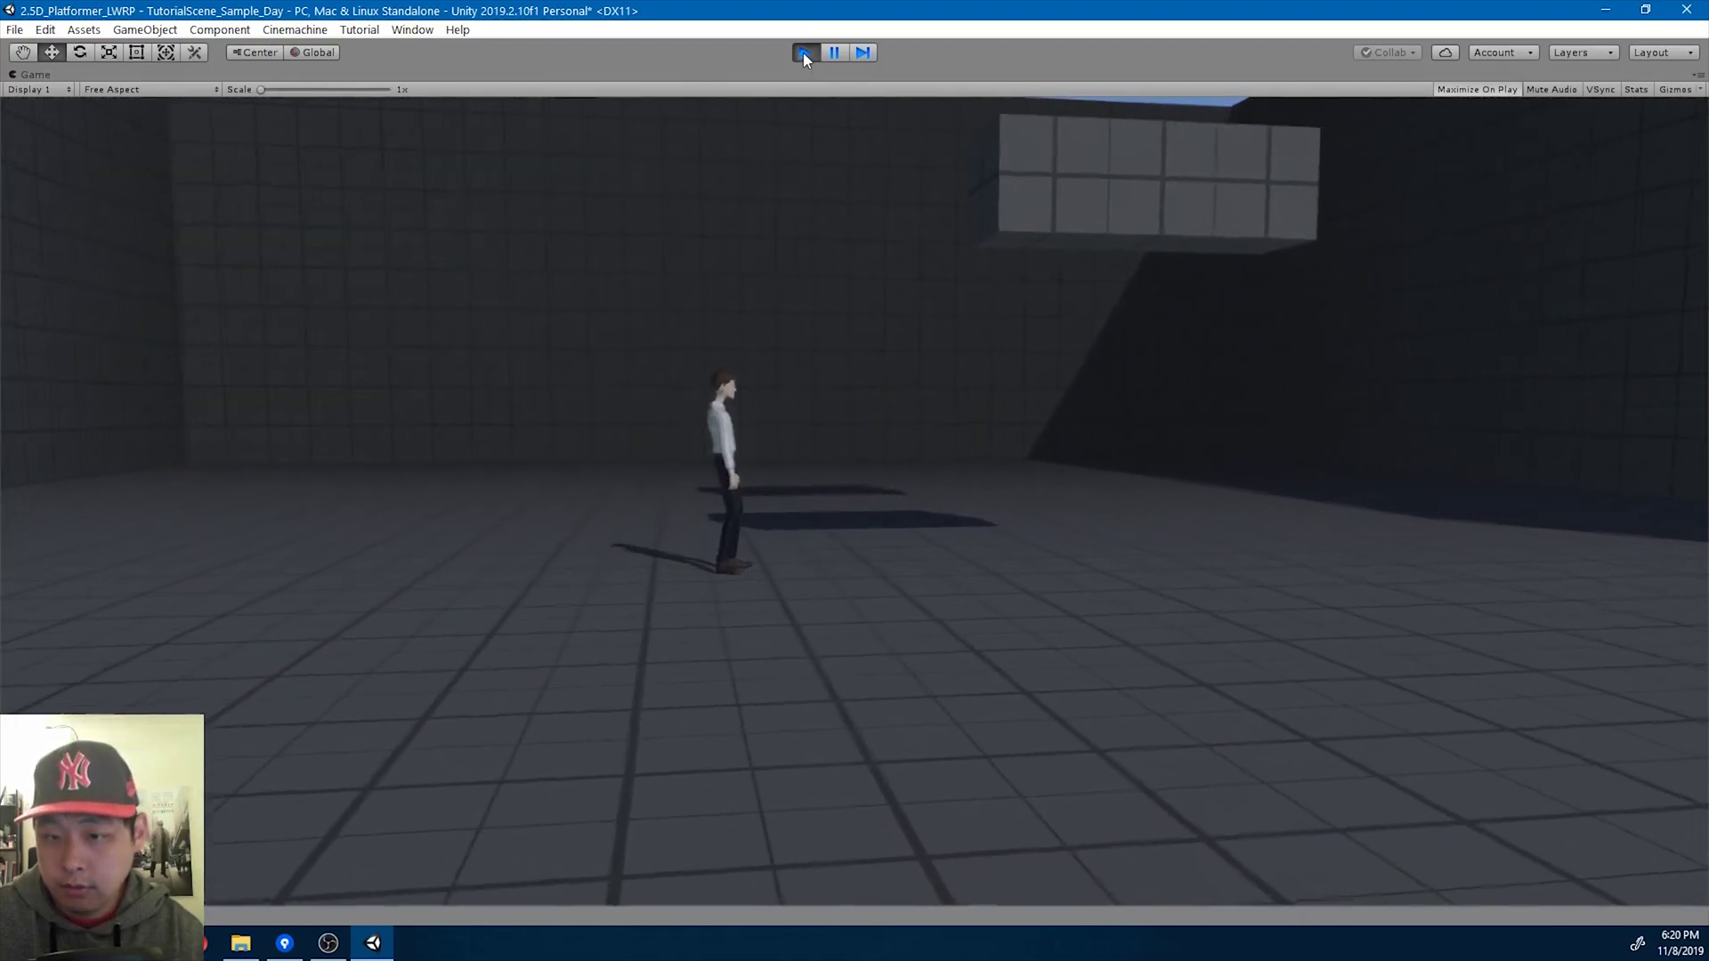
{"action": "left_click", "coordinate": [803, 52]}
Set the Jump Force of Player_ForwardRoll_Jump, the jump ability used by ForwardRoll_Start, to 130.
{"action": "middle_click_drag", "start_coordinate": [791, 340], "coordinate": [691, 322]}
{"action": "left_click", "coordinate": [627, 177]}
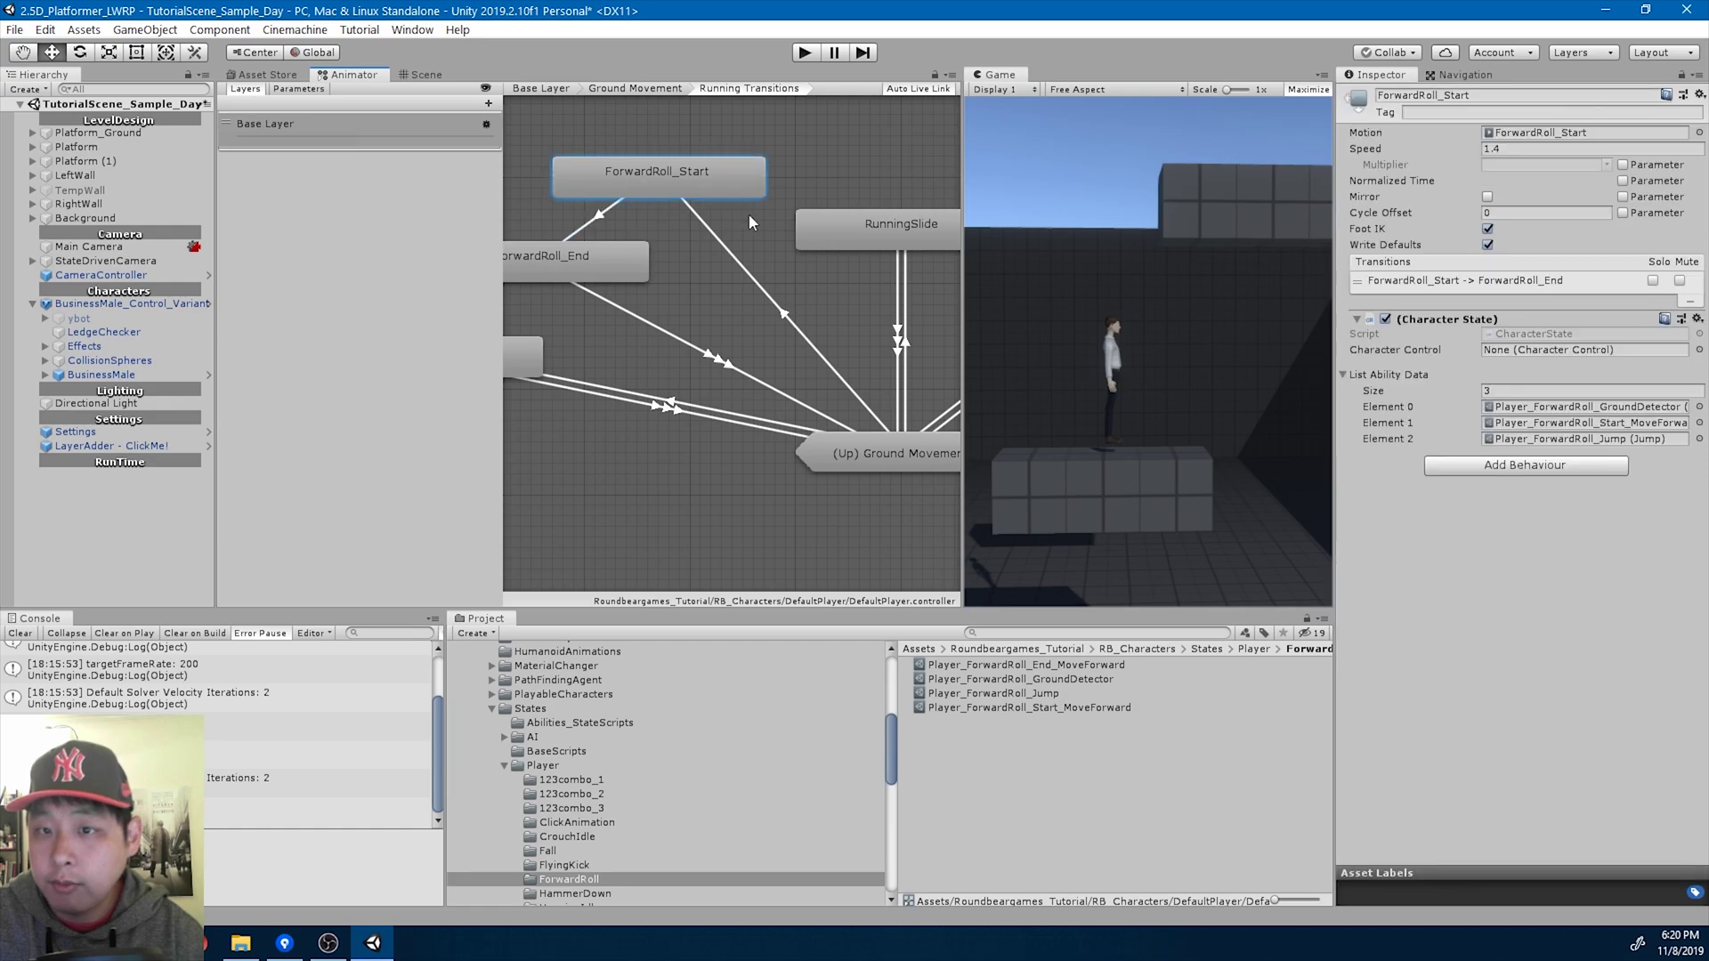
{"action": "left_click", "coordinate": [1588, 439]}
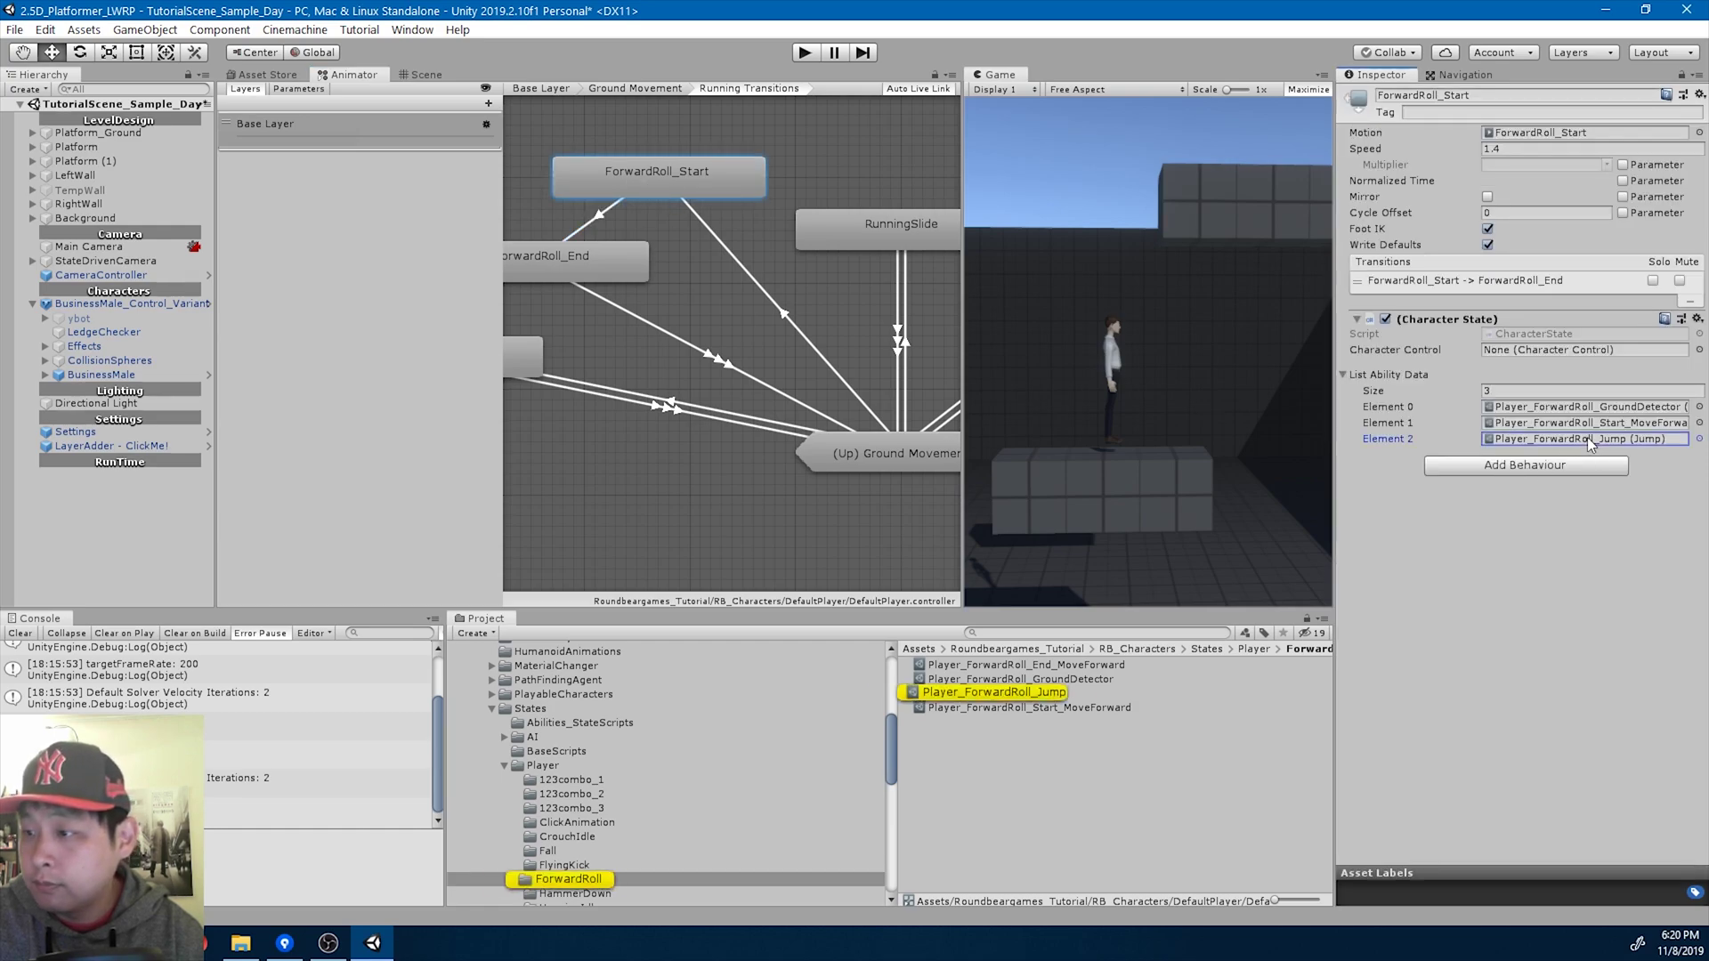
{"action": "left_click", "coordinate": [1038, 696]}
{"action": "left_click", "coordinate": [1524, 164]}
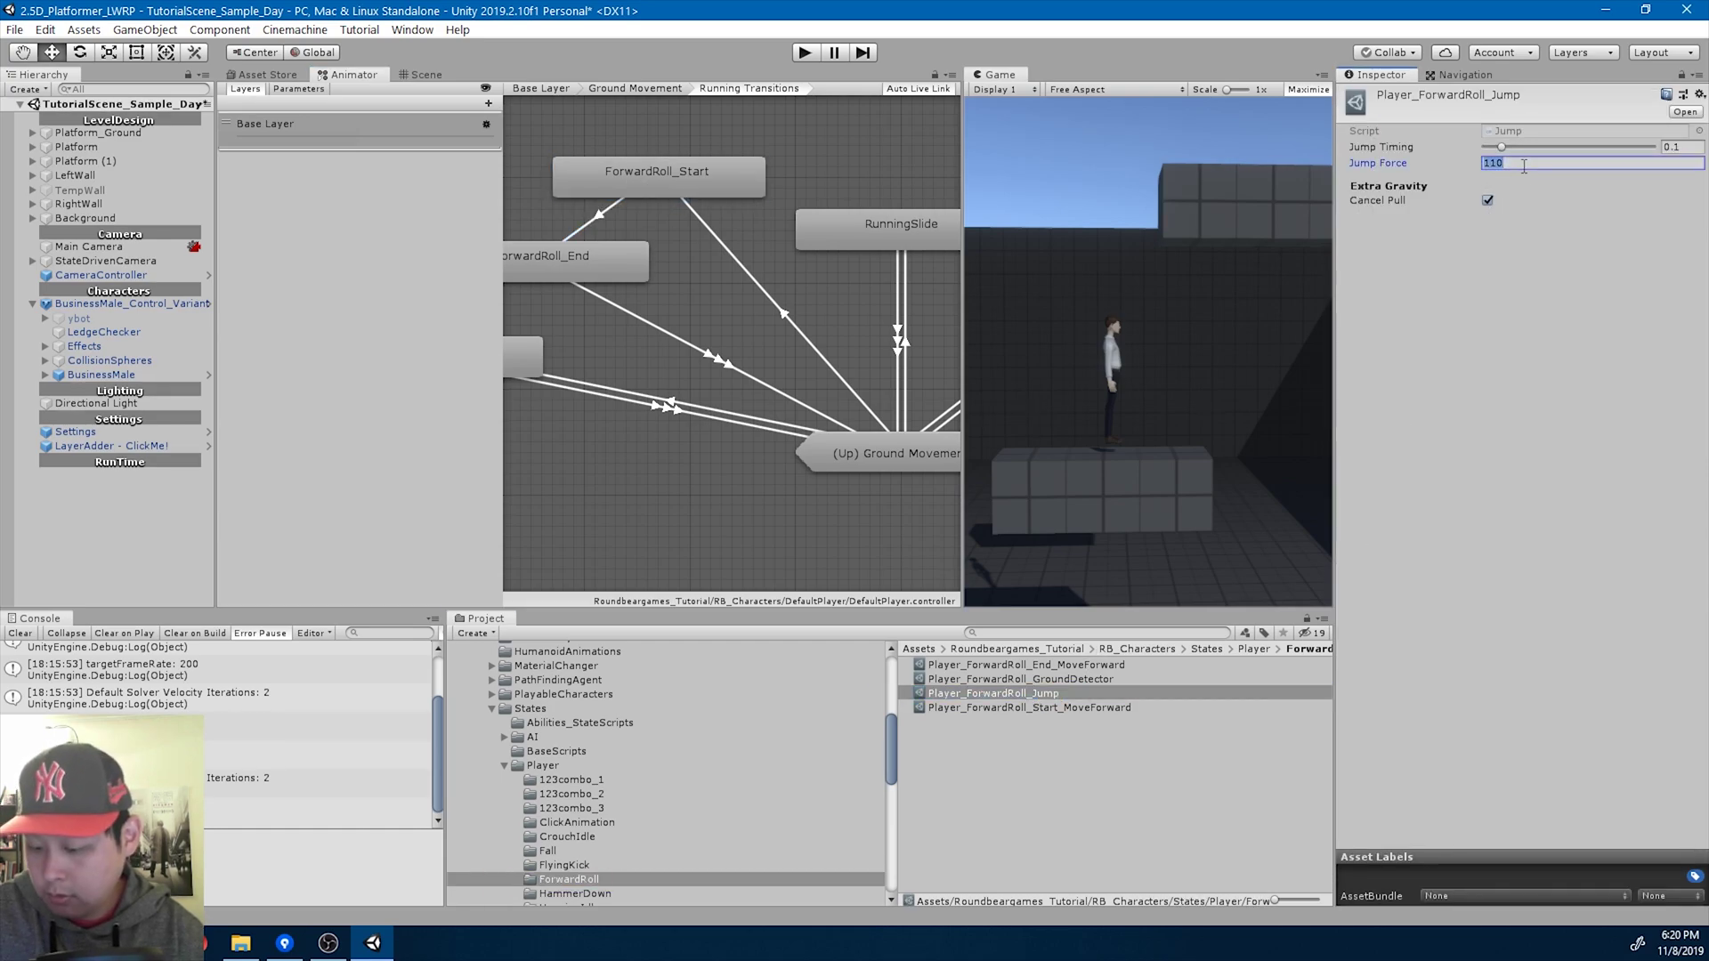
Playtest the forward roll with the Jump Force of 130, running in both directions.
{"action": "left_click", "coordinate": [804, 54]}
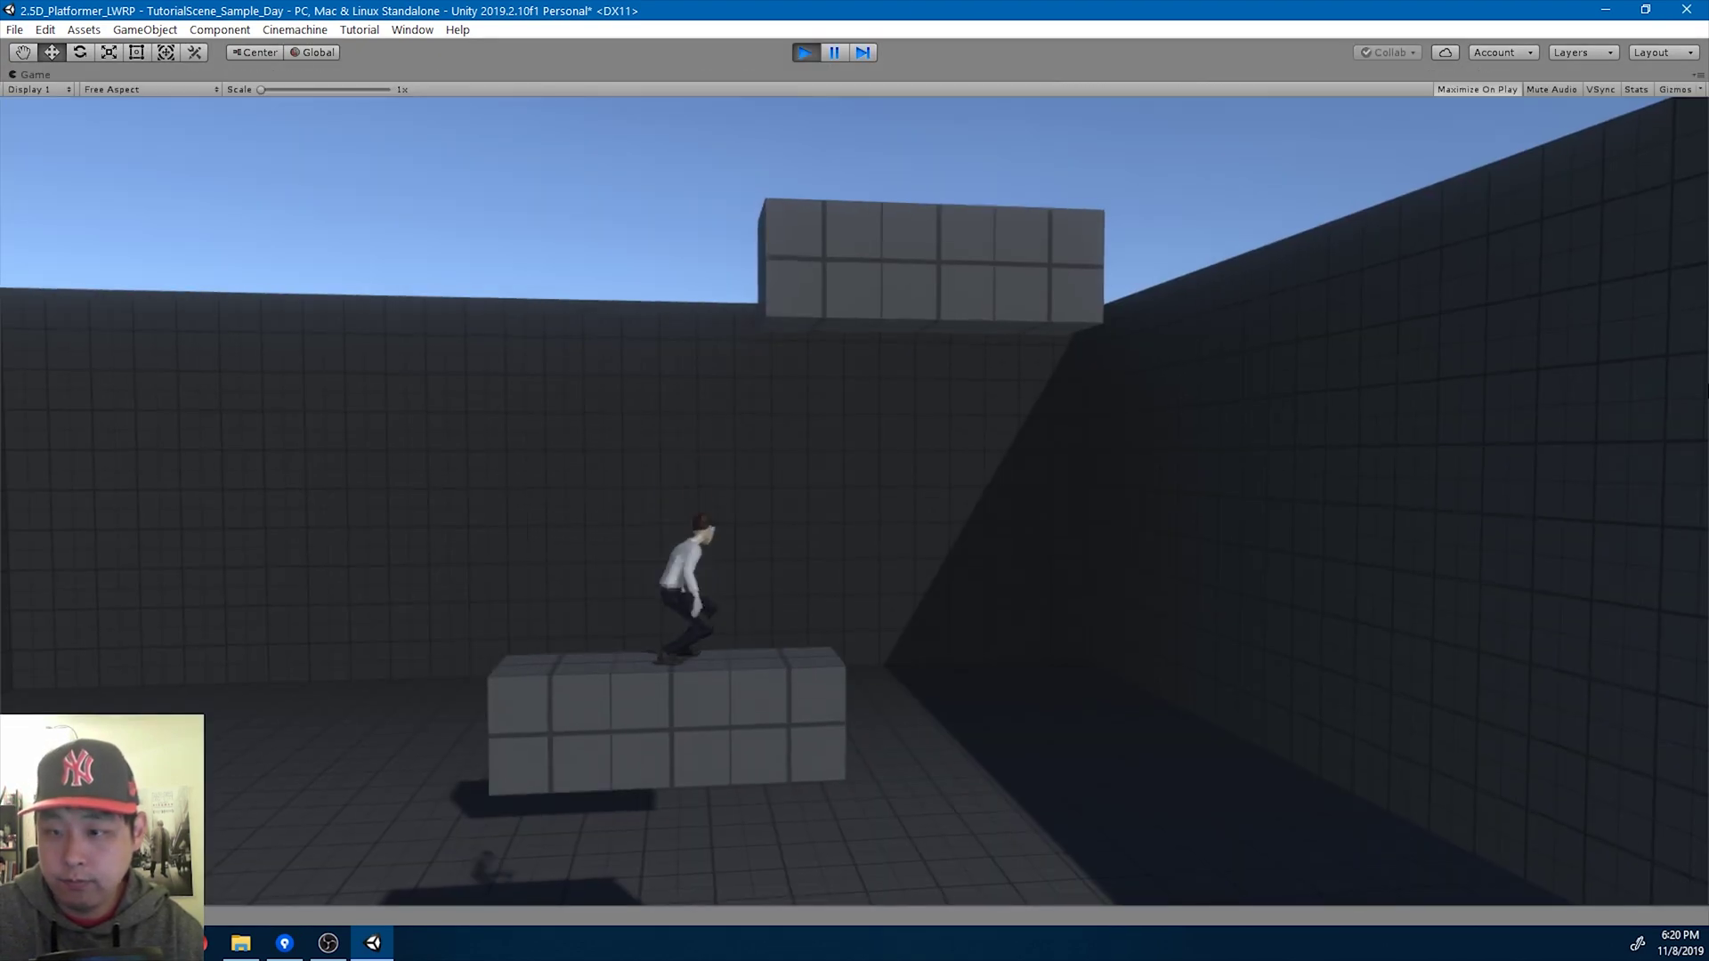
{"action": "key", "text": "d"}
{"action": "key", "text": "s"}
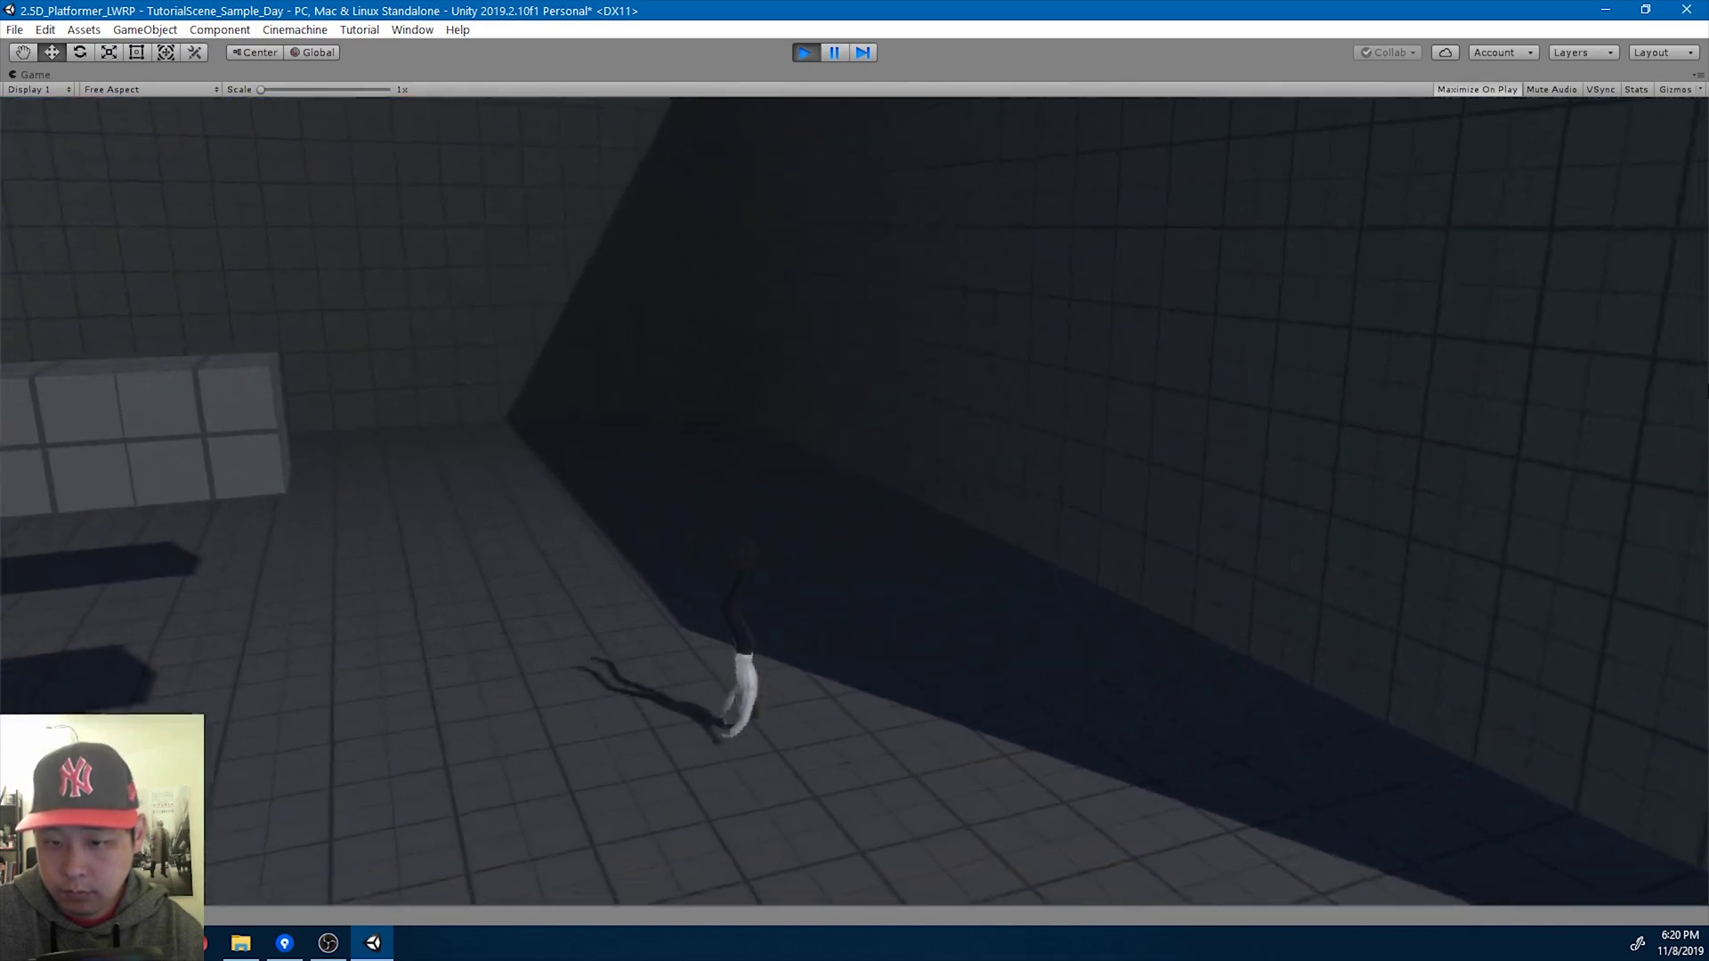
{"action": "key", "text": "a"}
{"action": "key", "text": "space"}
{"action": "key", "text": "space"}
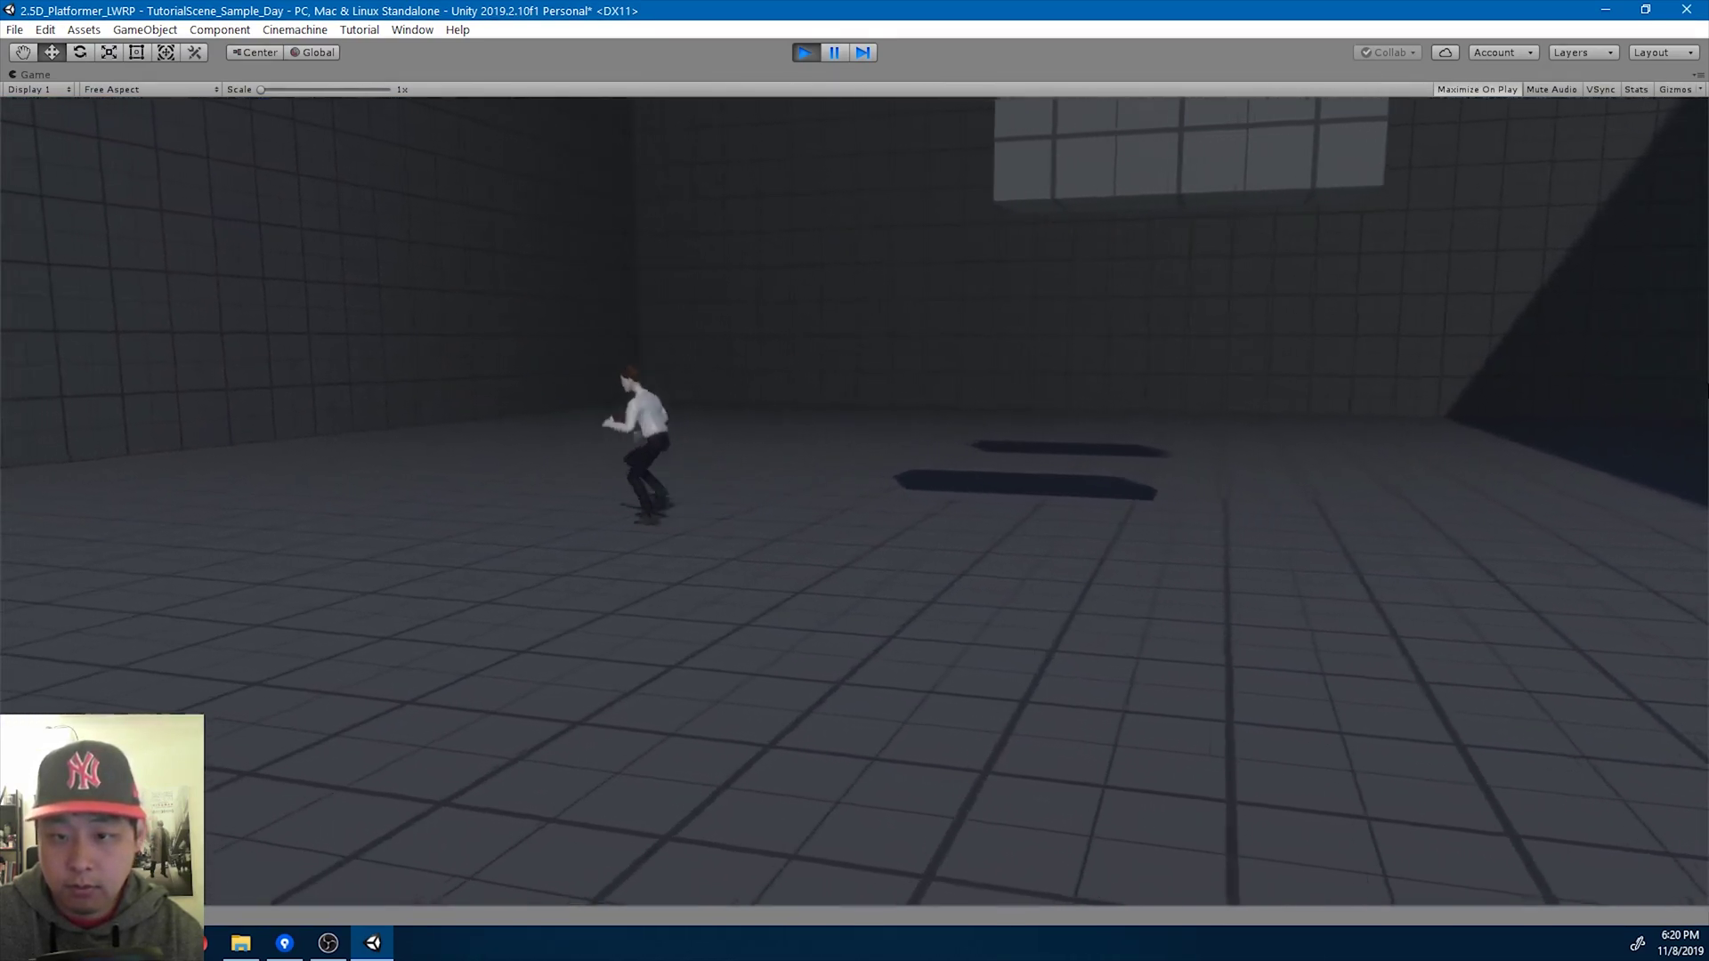
{"action": "key", "text": "space"}
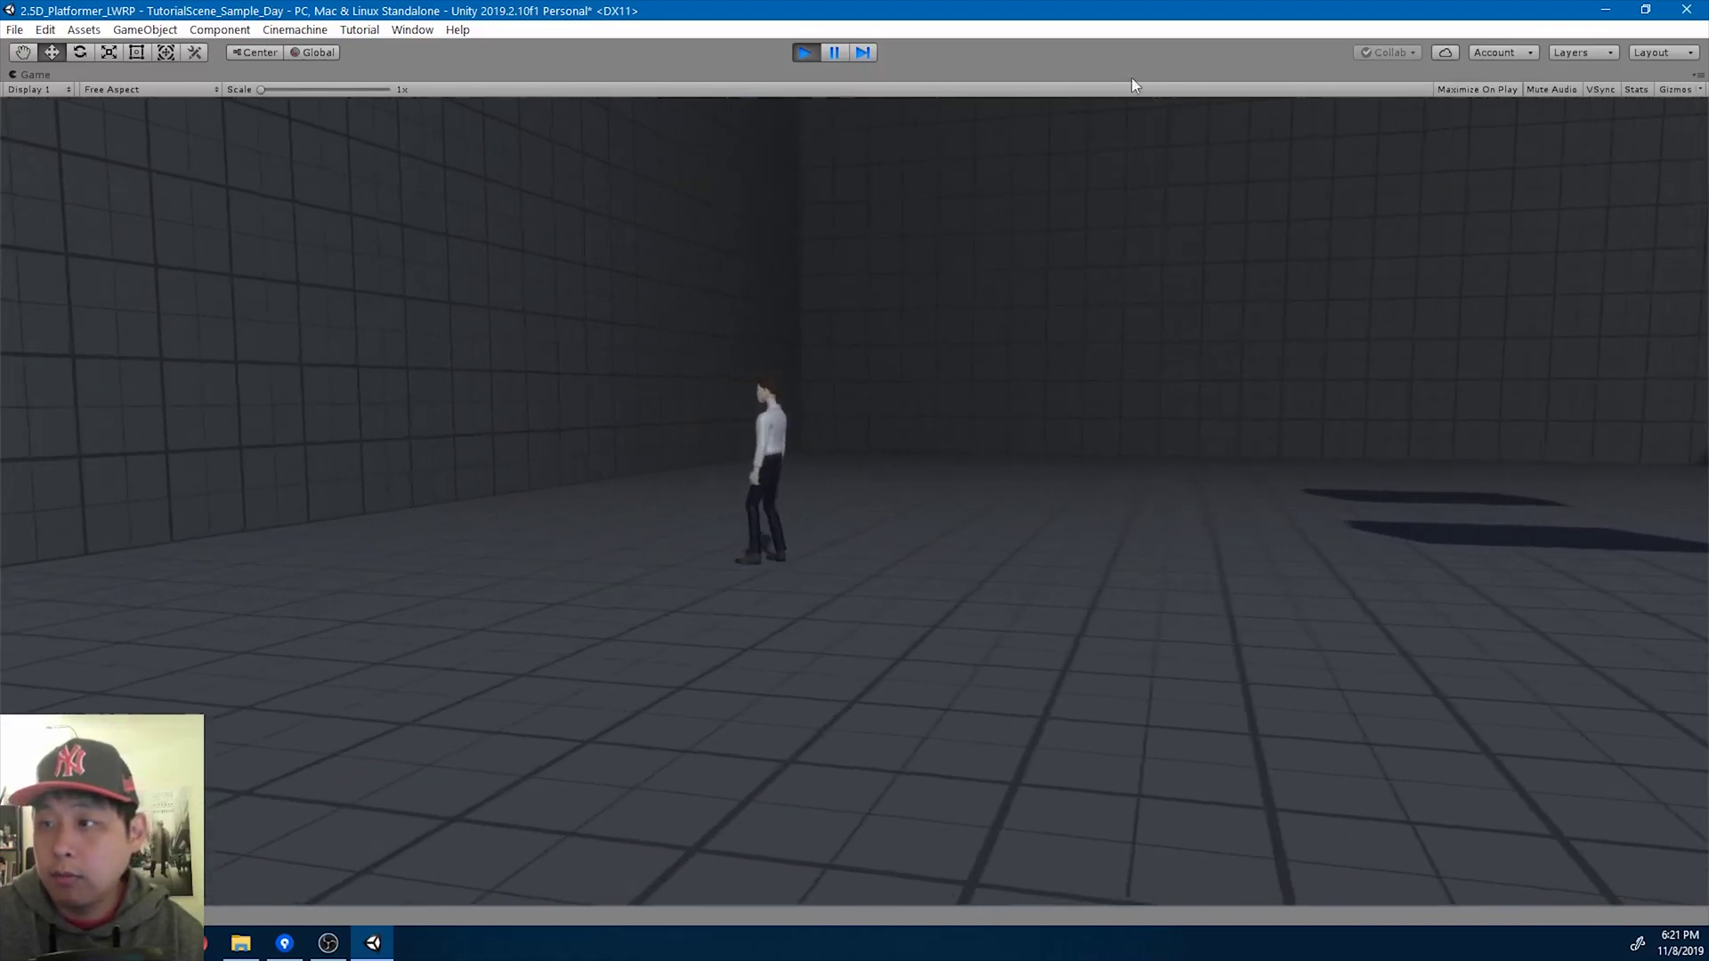
Restore the editor layout while the game keeps running and set Player_ForwardRoll_Jump's Jump Force to 140.
{"action": "double_click", "coordinate": [831, 52]}
{"action": "left_click", "coordinate": [1499, 163]}
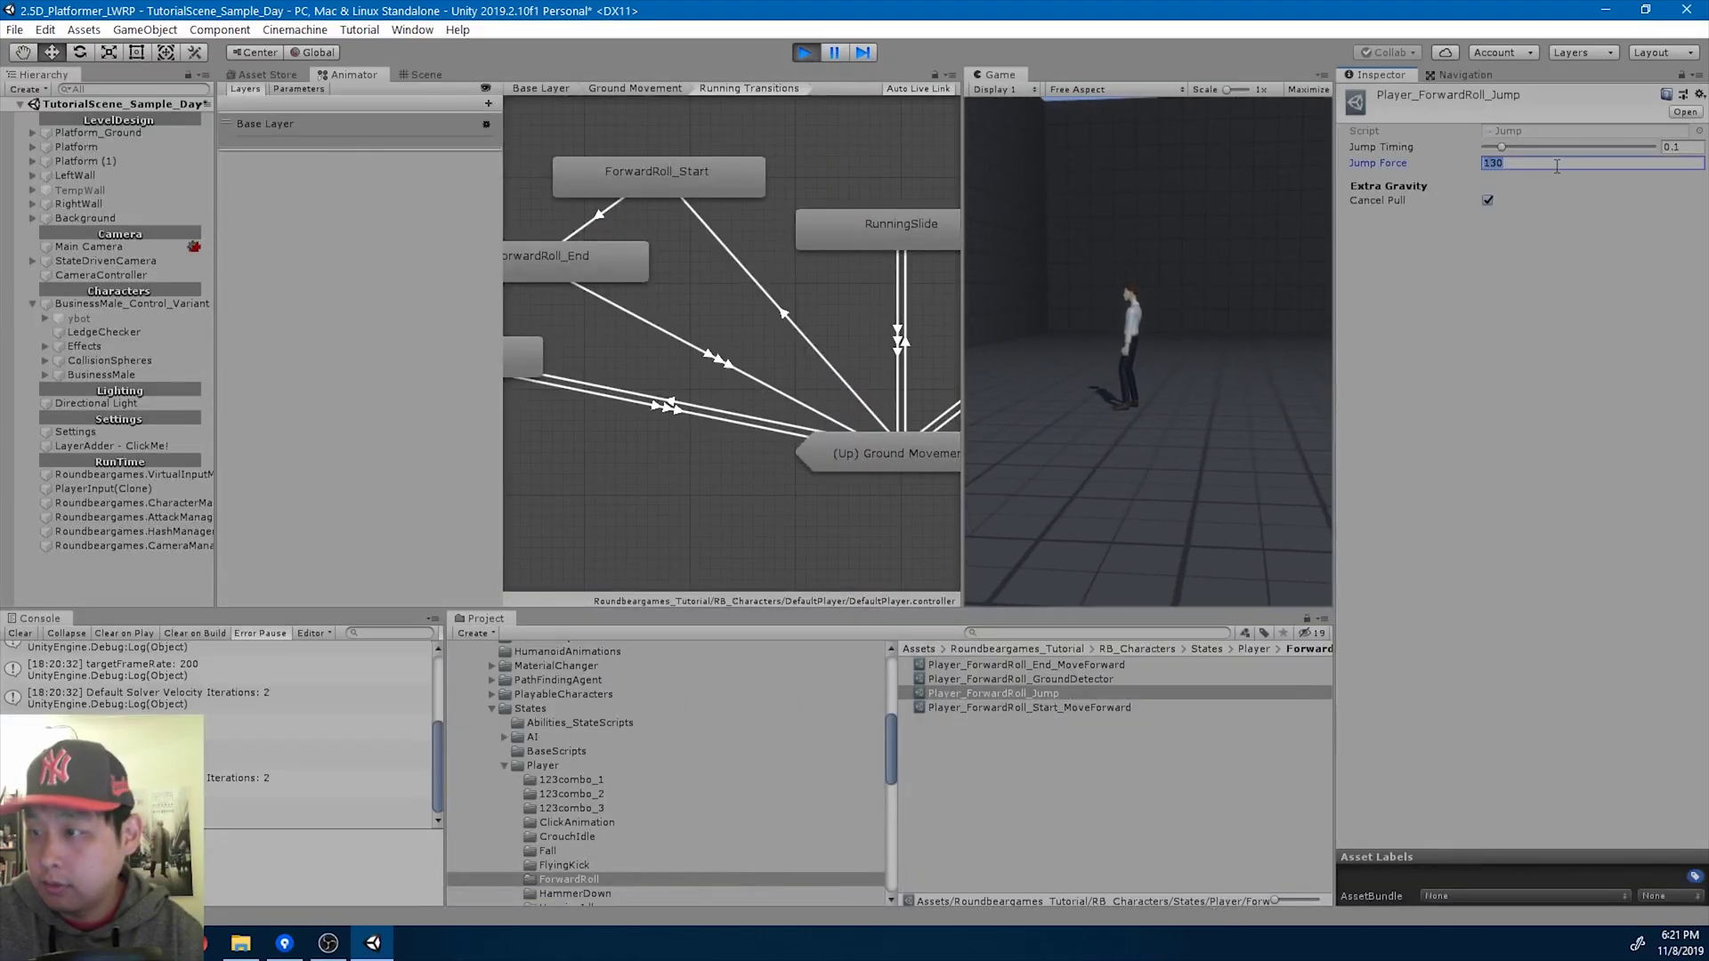
{"action": "type", "text": "140"}
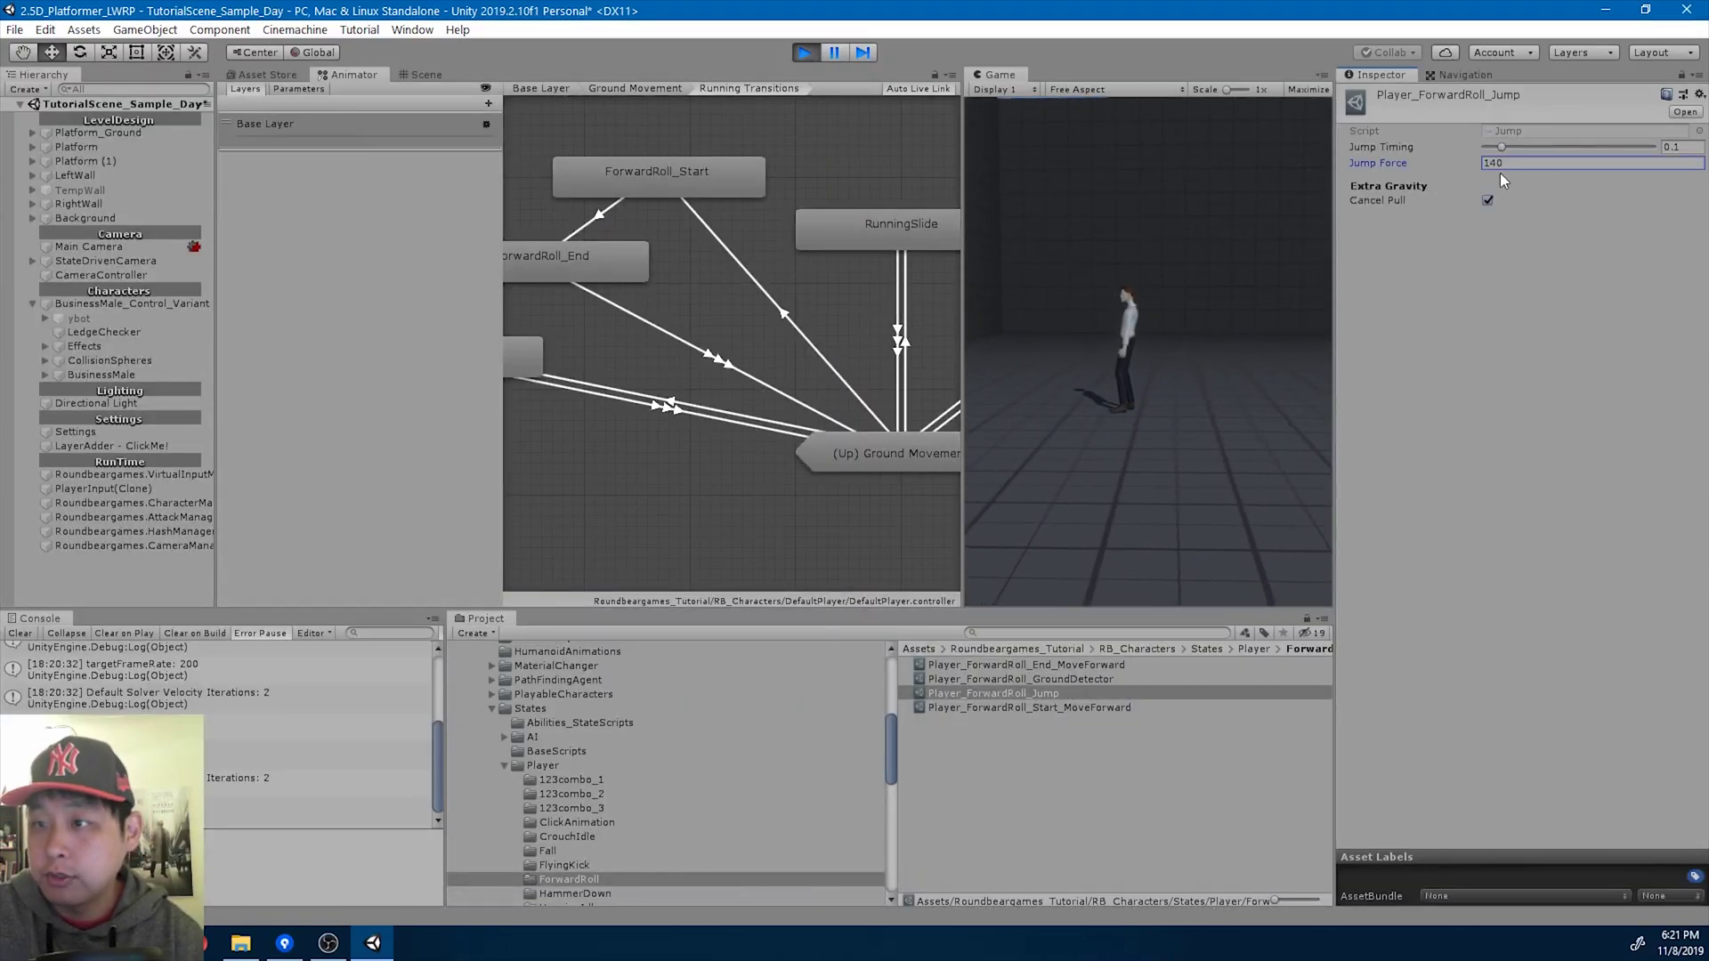
Test the forward roll in the maximized game view with the Jump Force of 140, running both ways.
{"action": "left_click", "coordinate": [1300, 82]}
{"action": "key", "text": "shift+space"}
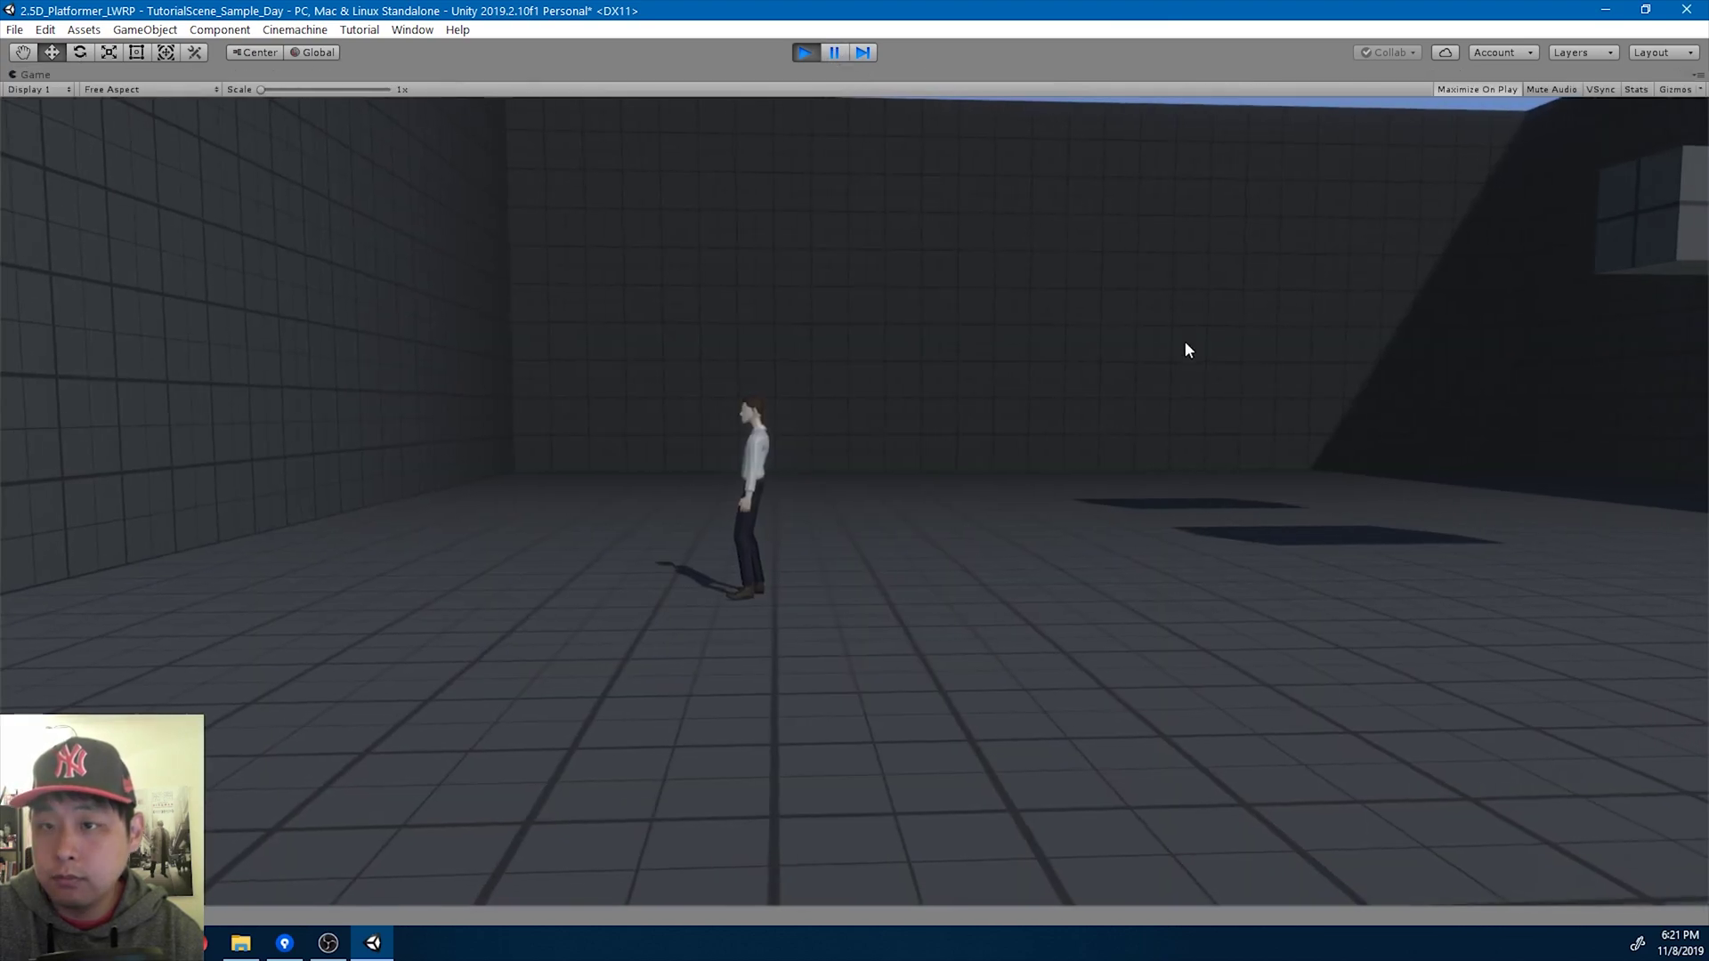
{"action": "key", "text": "space"}
{"action": "key", "text": "space"}
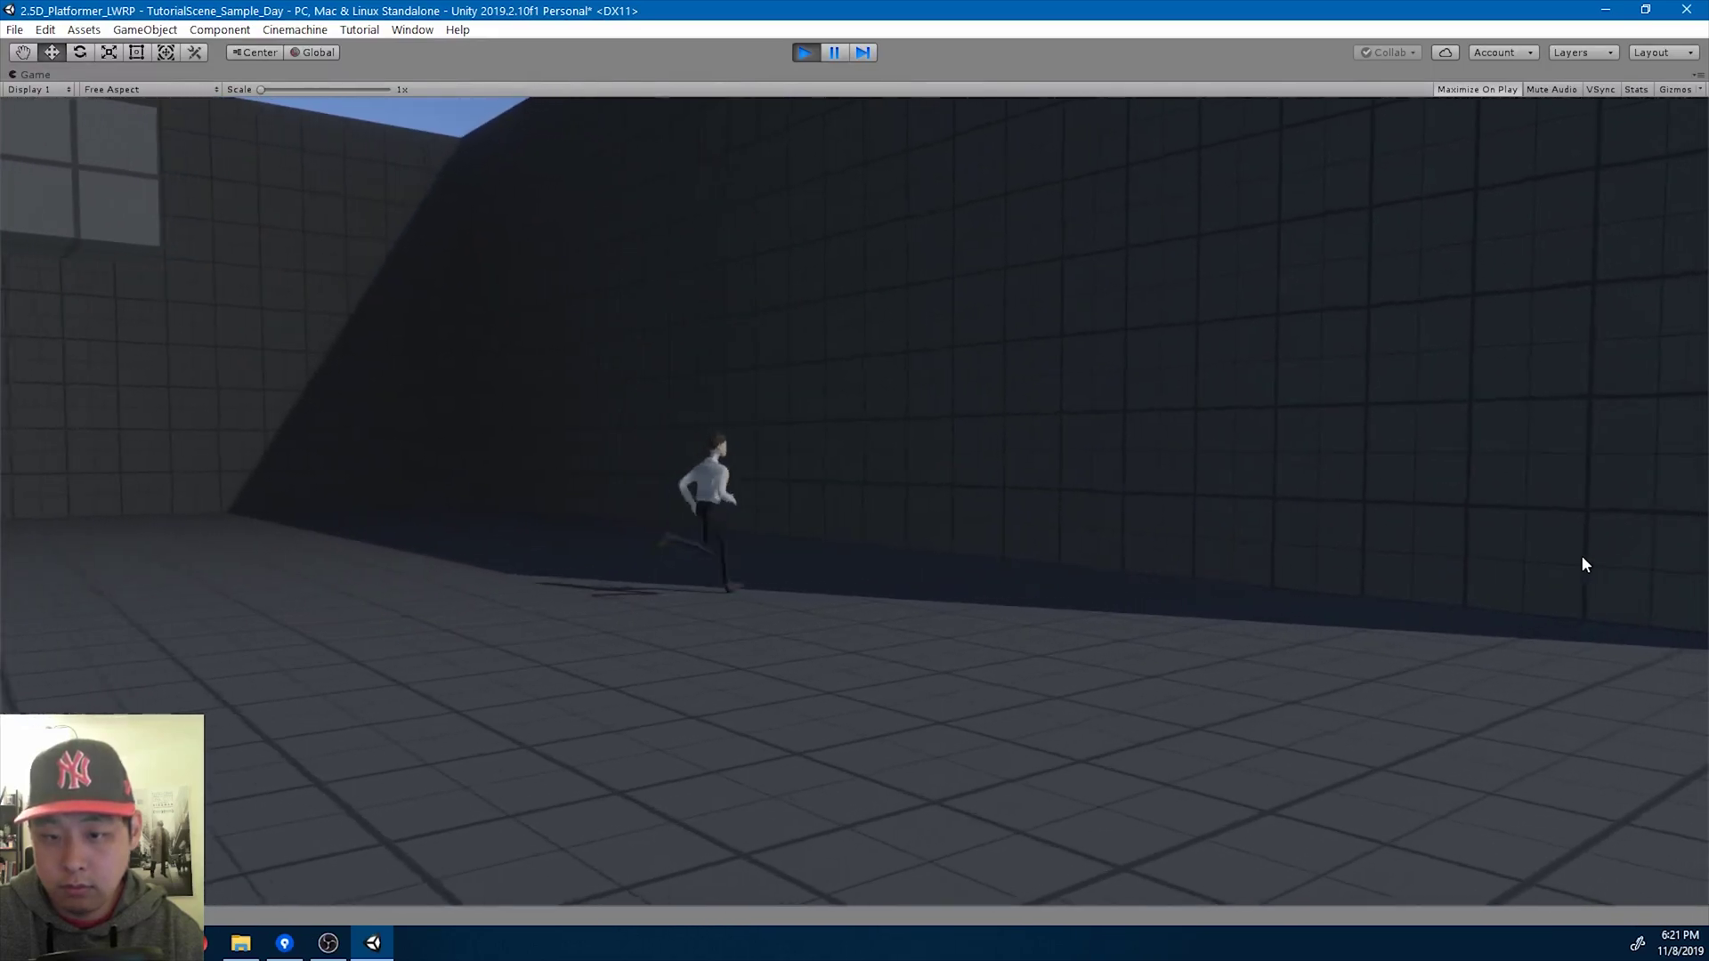
{"action": "key", "text": "a"}
{"action": "key", "text": "space"}
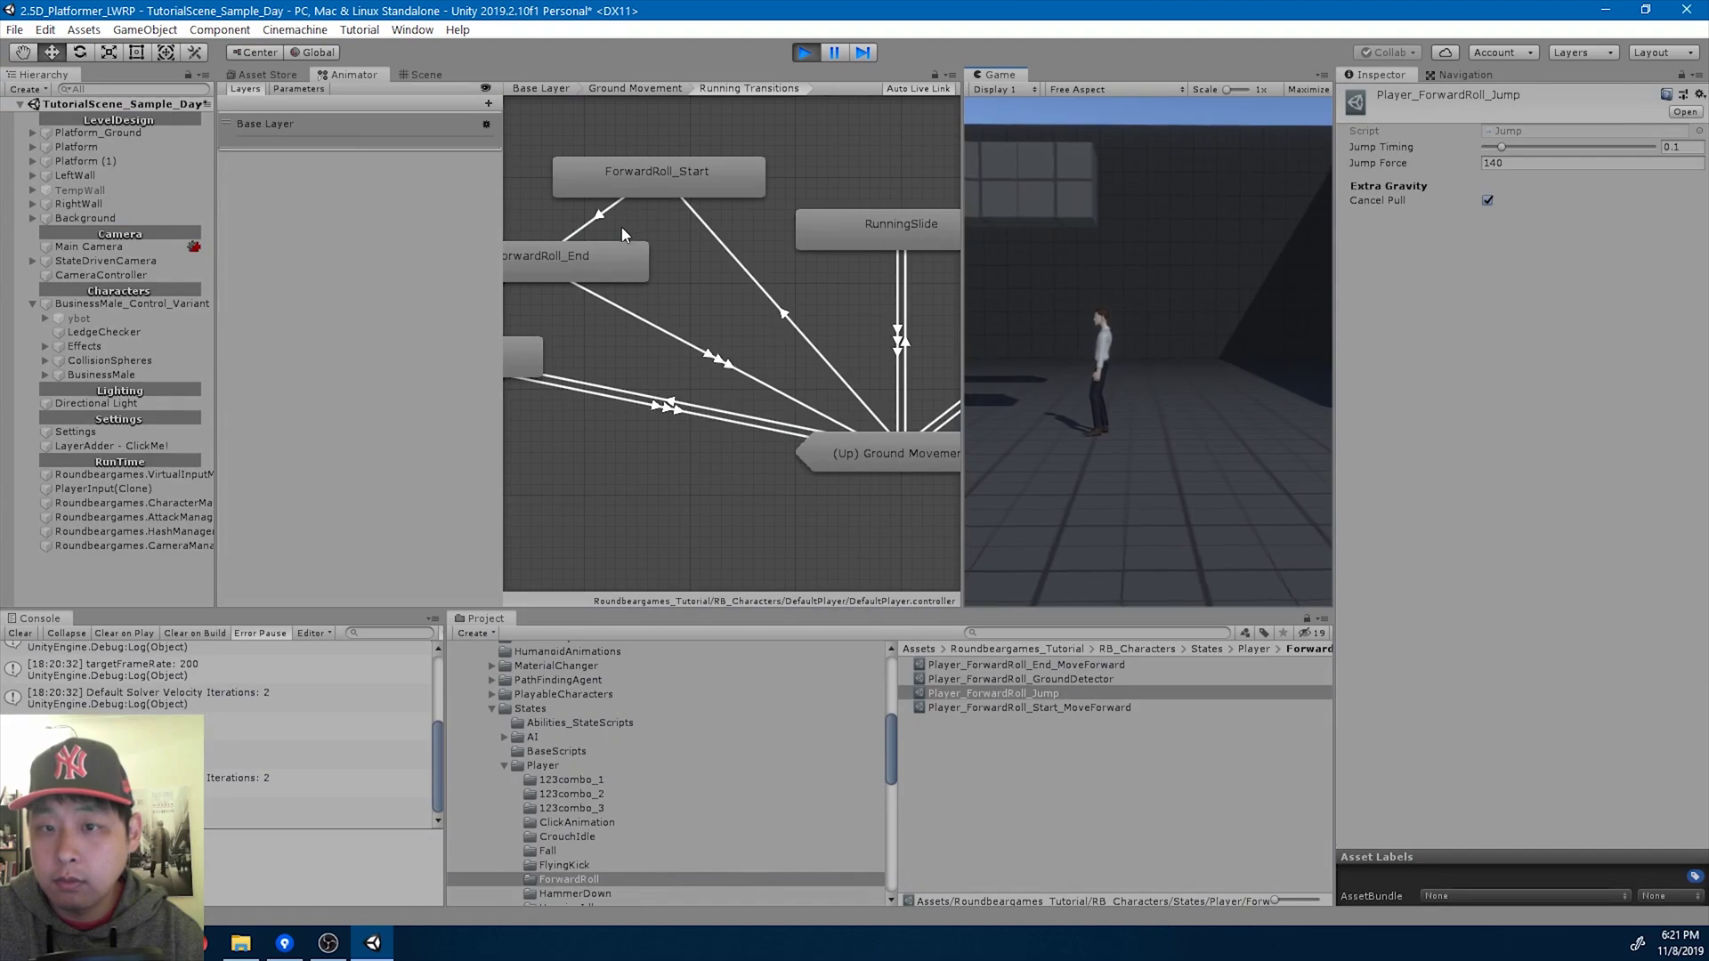
Shift the ForwardRoll_Start to ForwardRoll_End transition slightly earlier on its timeline.
{"action": "scroll", "coordinate": [1535, 297], "scroll_direction": "up", "scroll_amount": 2}
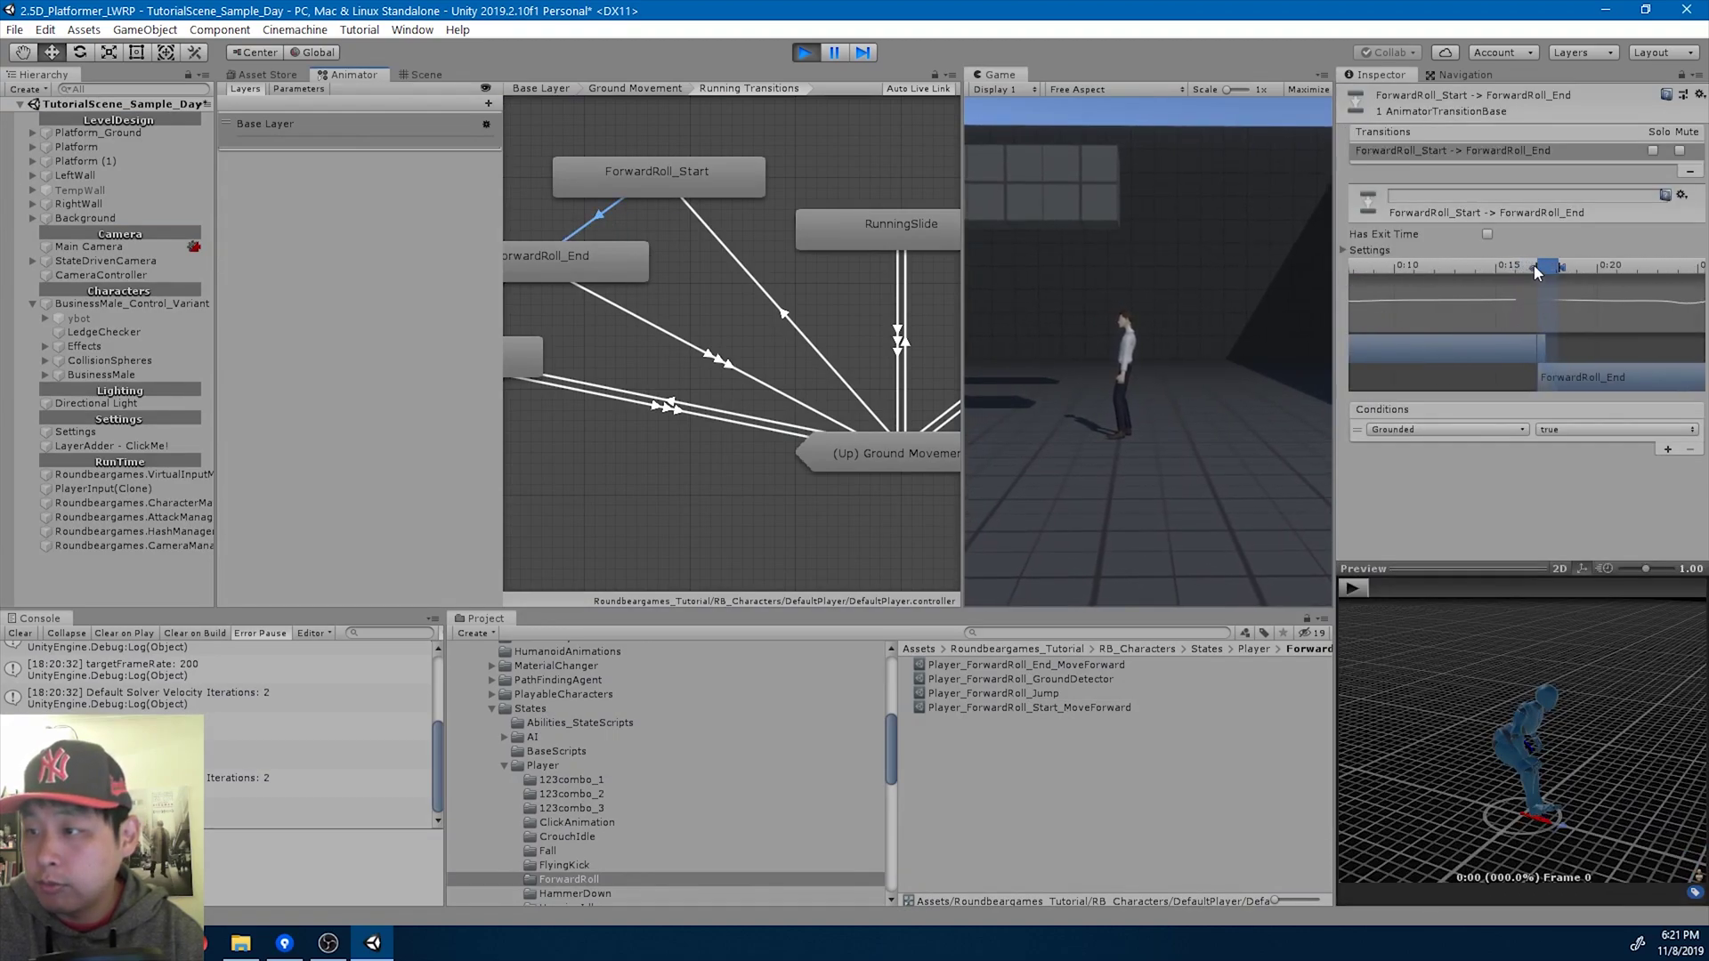
{"action": "left_click_drag", "start_coordinate": [1529, 267], "coordinate": [1543, 266]}
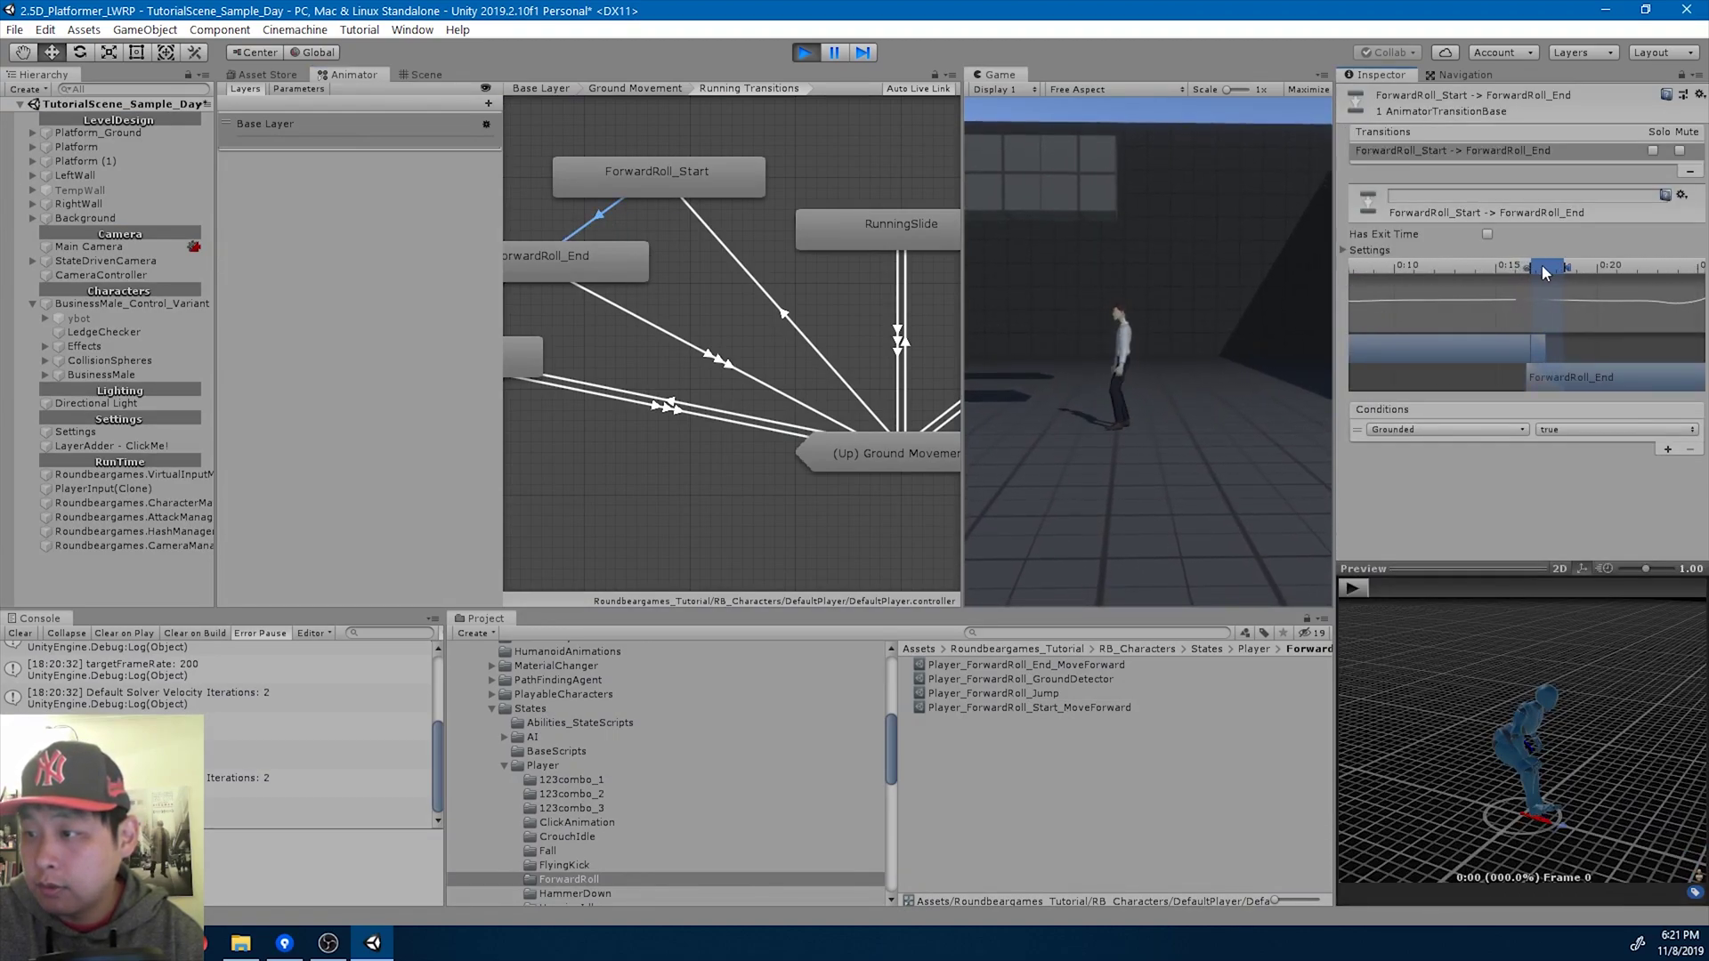
{"action": "left_click_drag", "start_coordinate": [1605, 376], "coordinate": [1598, 379]}
Test the forward roll in the running game with the adjusted transition timing.
{"action": "left_click", "coordinate": [1145, 383]}
{"action": "key", "text": "space"}
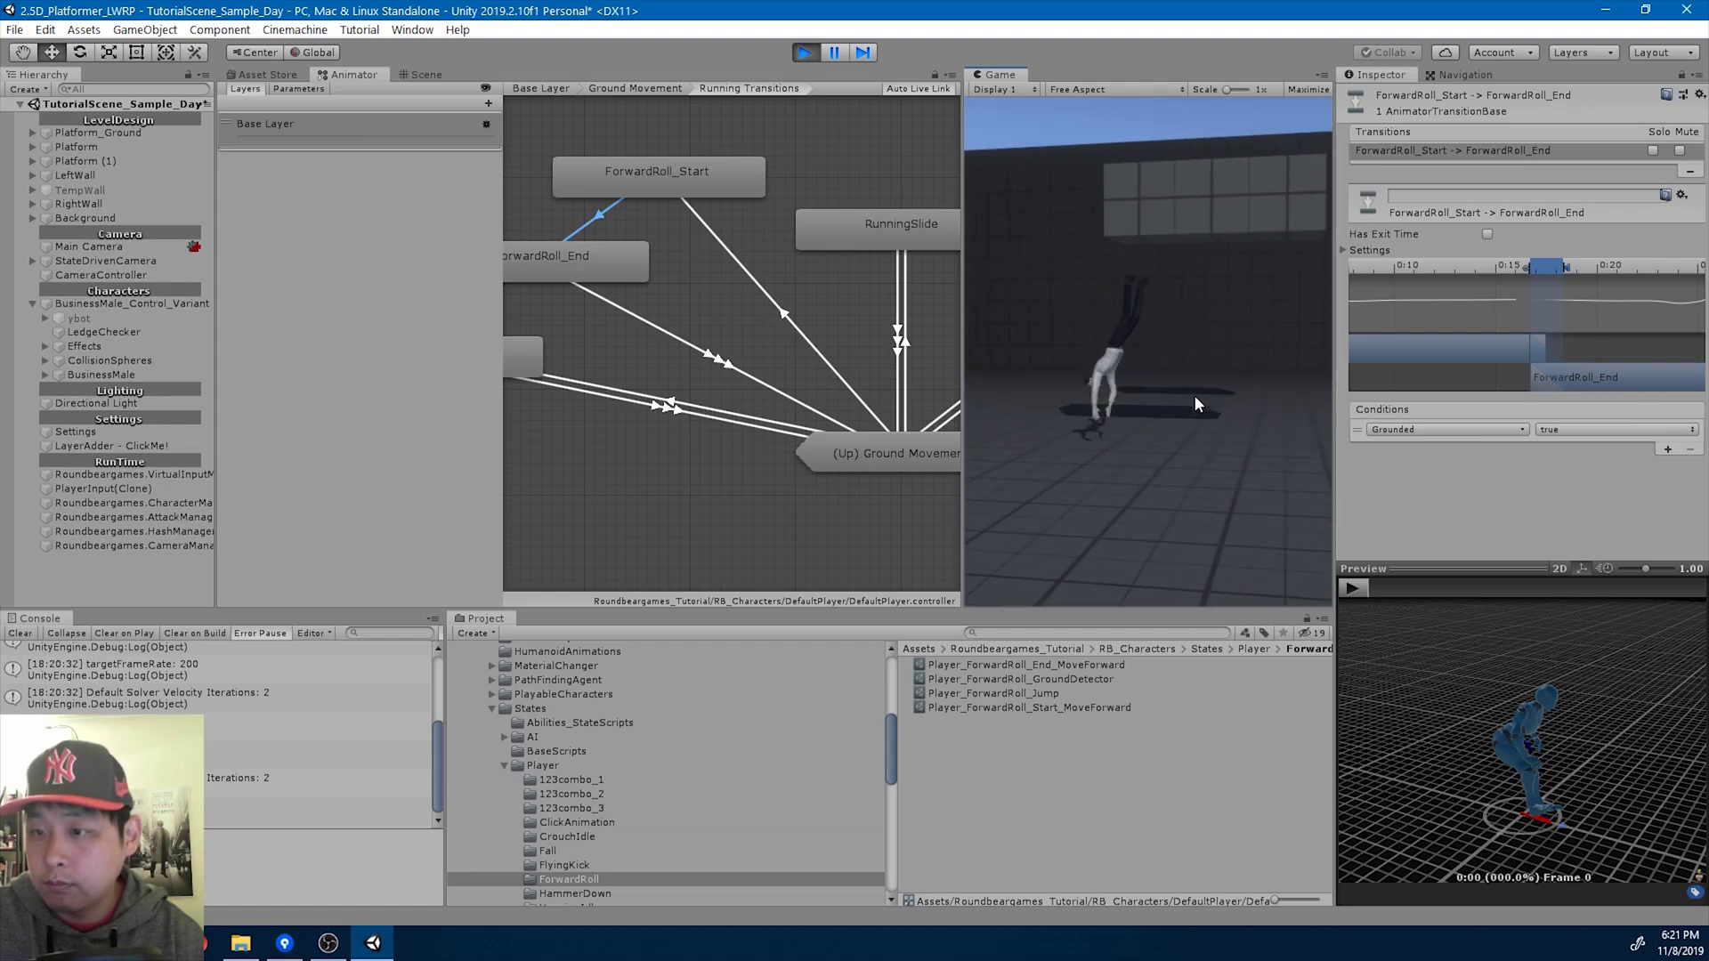
{"action": "key", "text": "space"}
{"action": "key", "text": "space"}
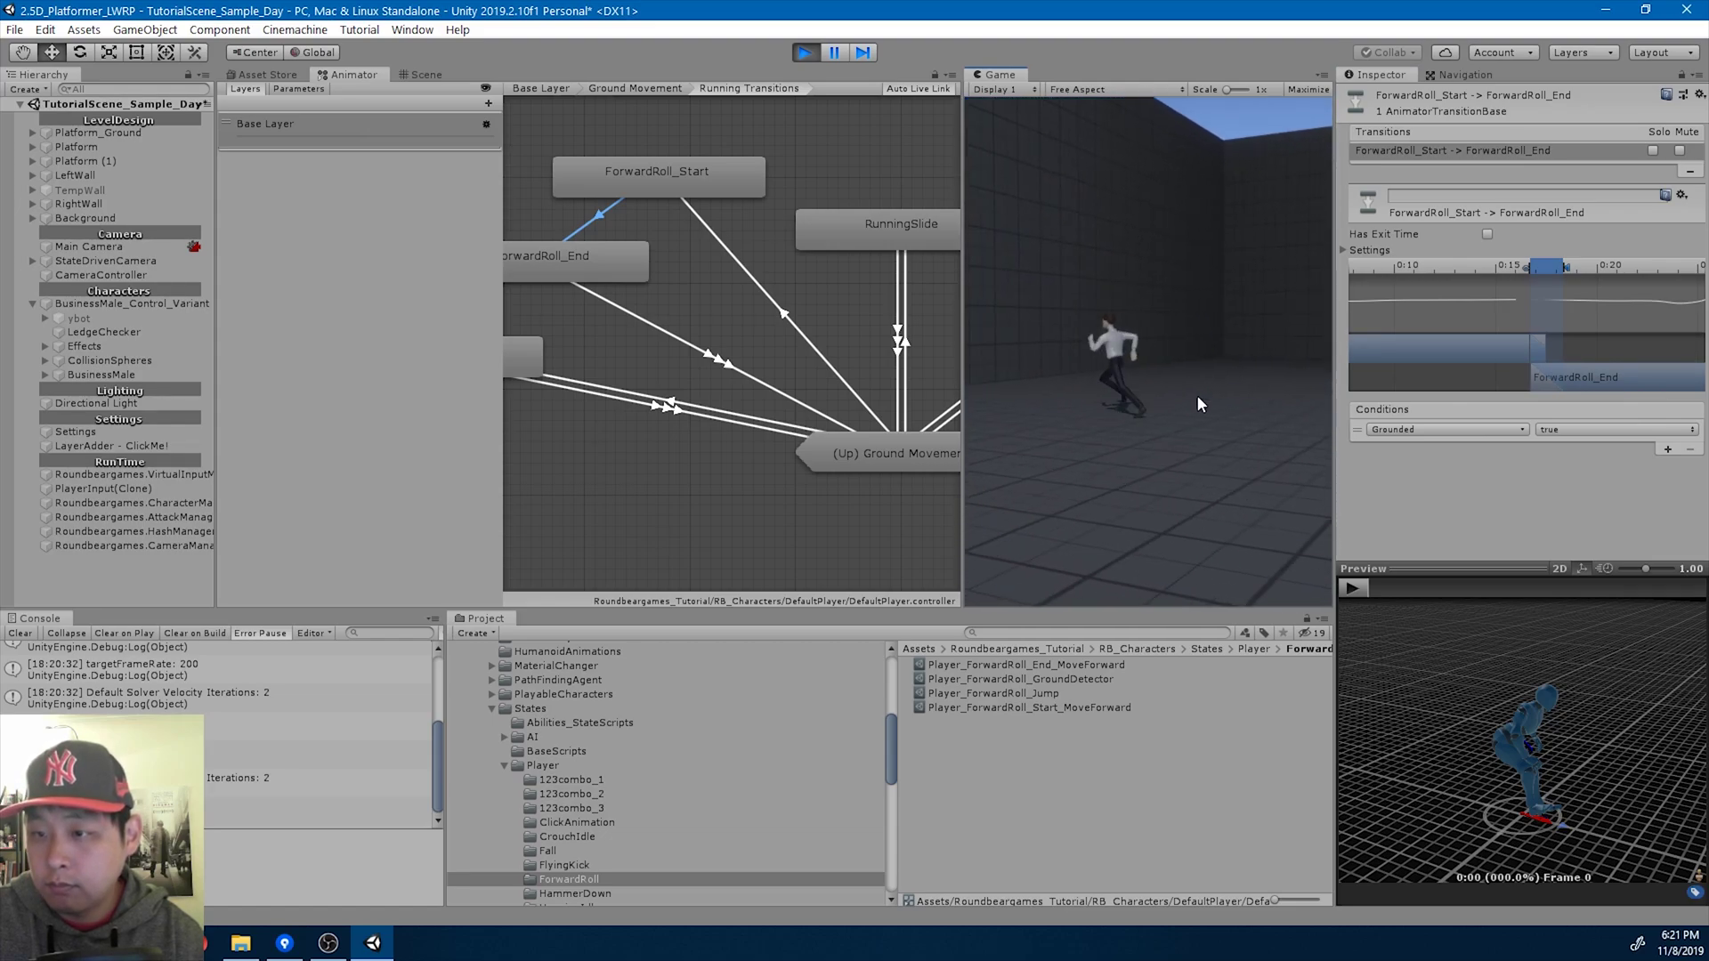
Set the Jump Force of Player_ForwardRoll_Jump, the jump ability listed on ForwardRoll_Start, to 145.
{"action": "left_click", "coordinate": [698, 180]}
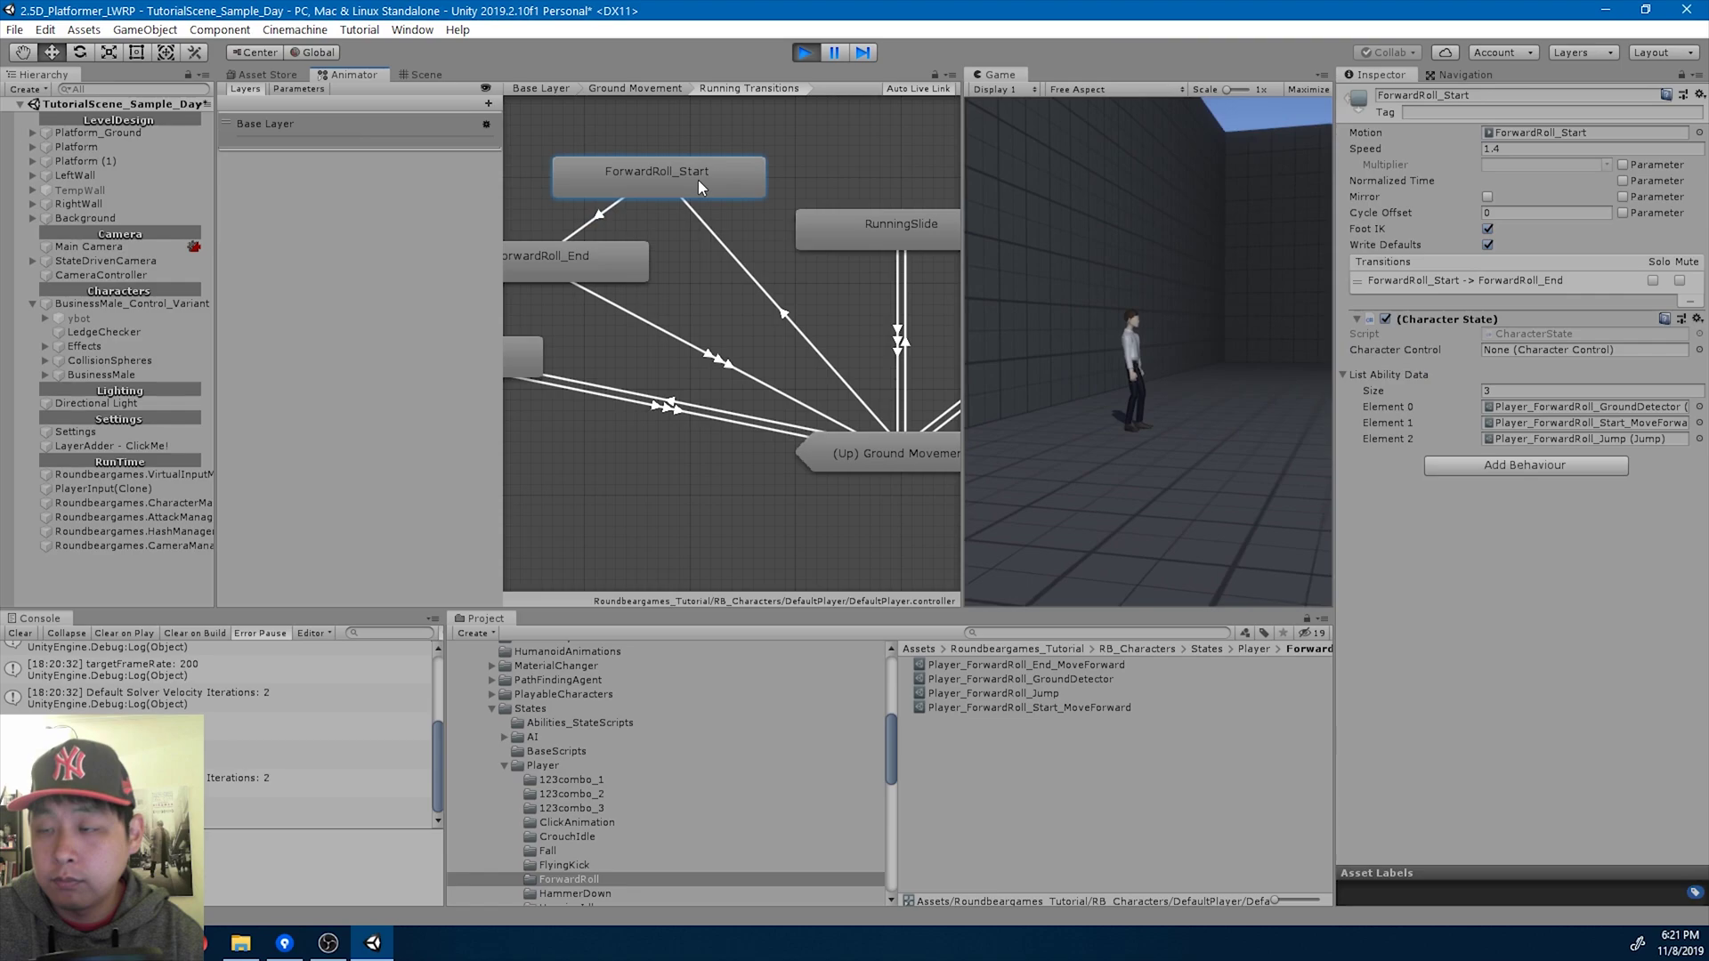
{"action": "left_click", "coordinate": [1610, 439]}
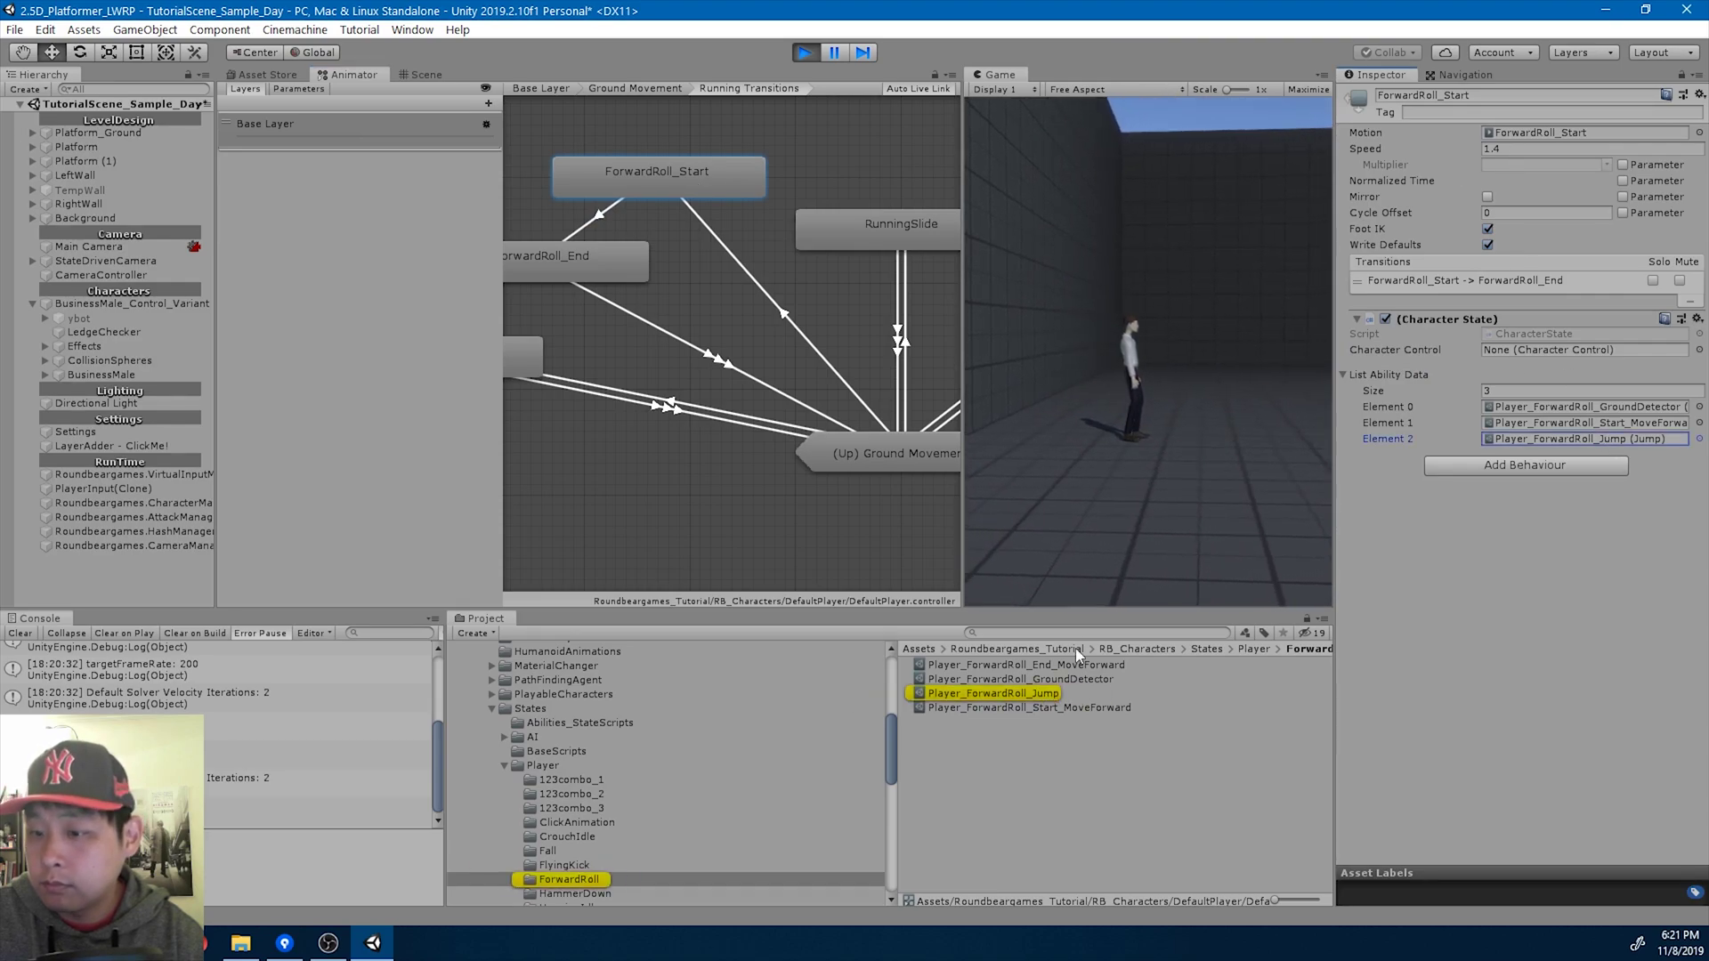
{"action": "left_click", "coordinate": [1024, 693]}
{"action": "left_click", "coordinate": [1519, 164]}
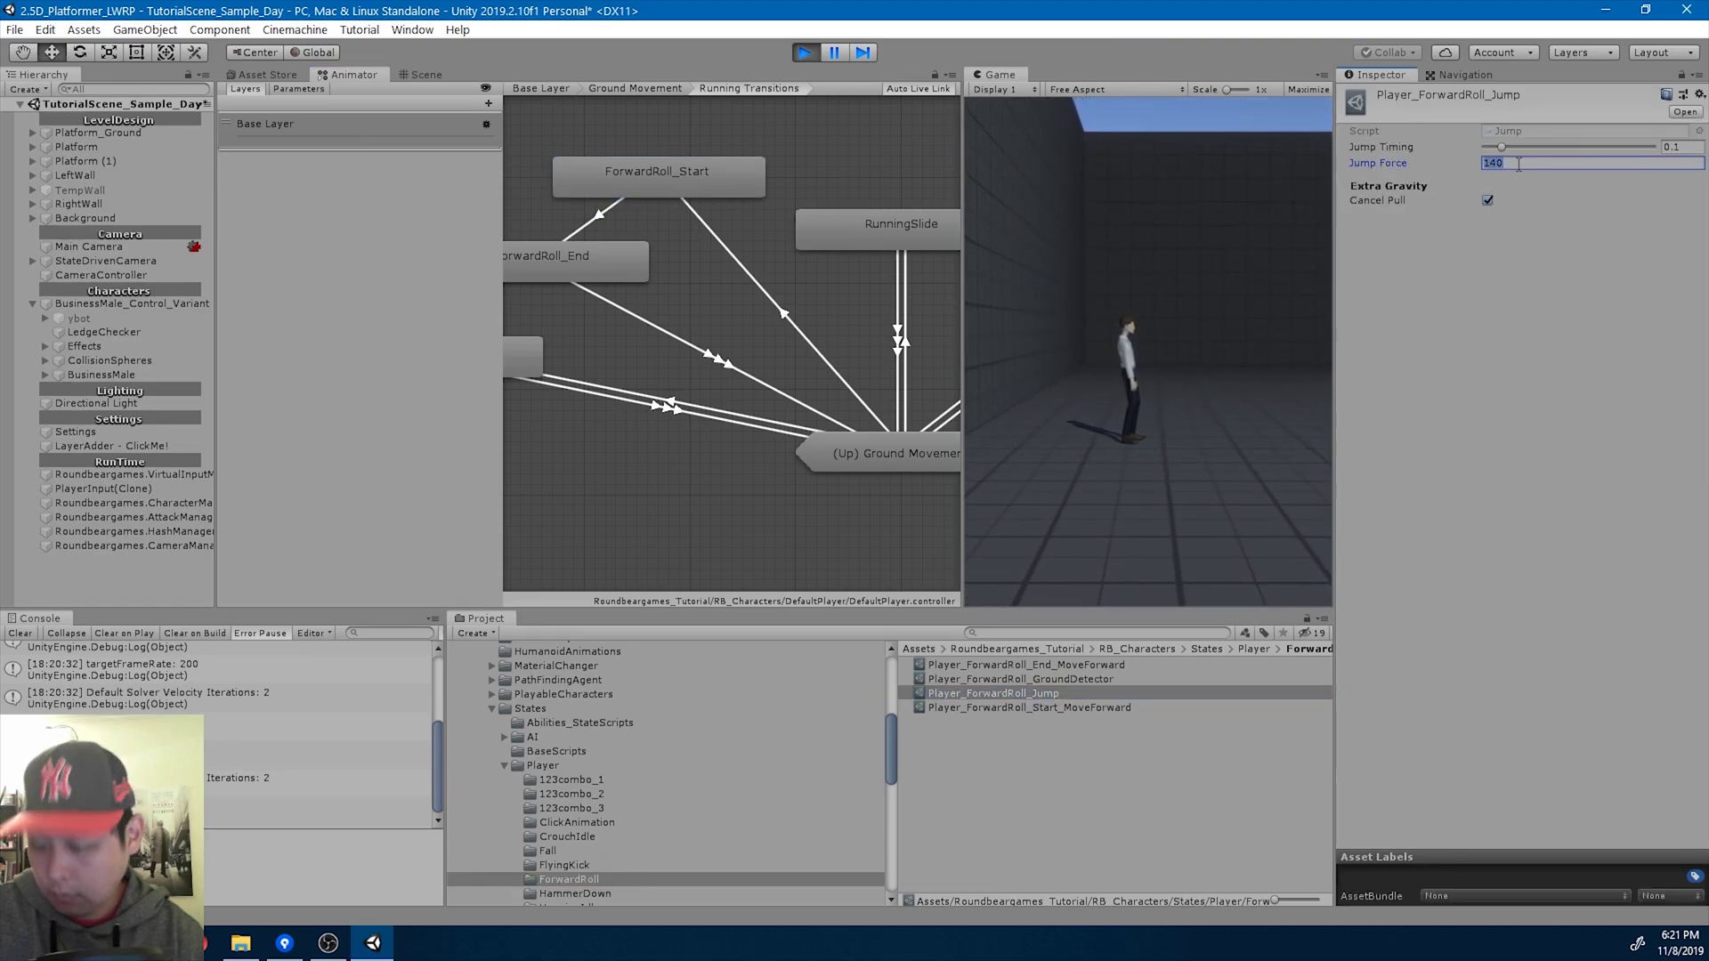
{"action": "type", "text": "145"}
Playtest the forward roll with the Jump Force of 145, maximizing the game view and running and jumping both ways.
{"action": "left_click", "coordinate": [1208, 338]}
{"action": "key", "text": "d"}
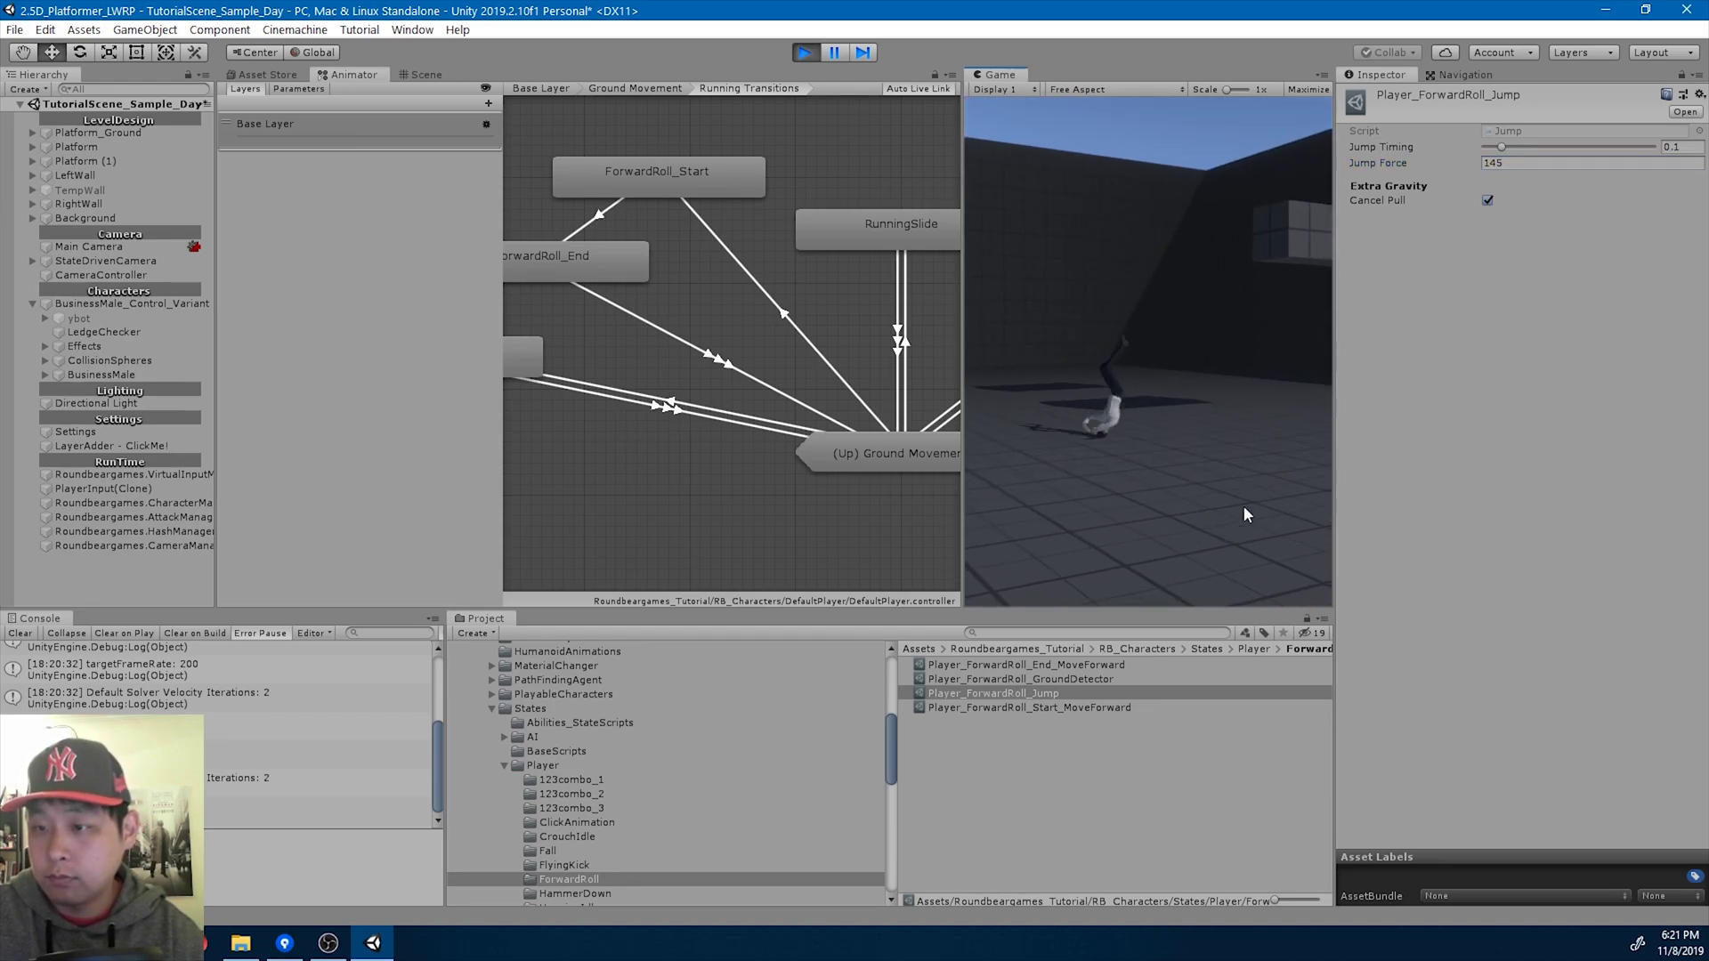
{"action": "key", "text": "shift+space"}
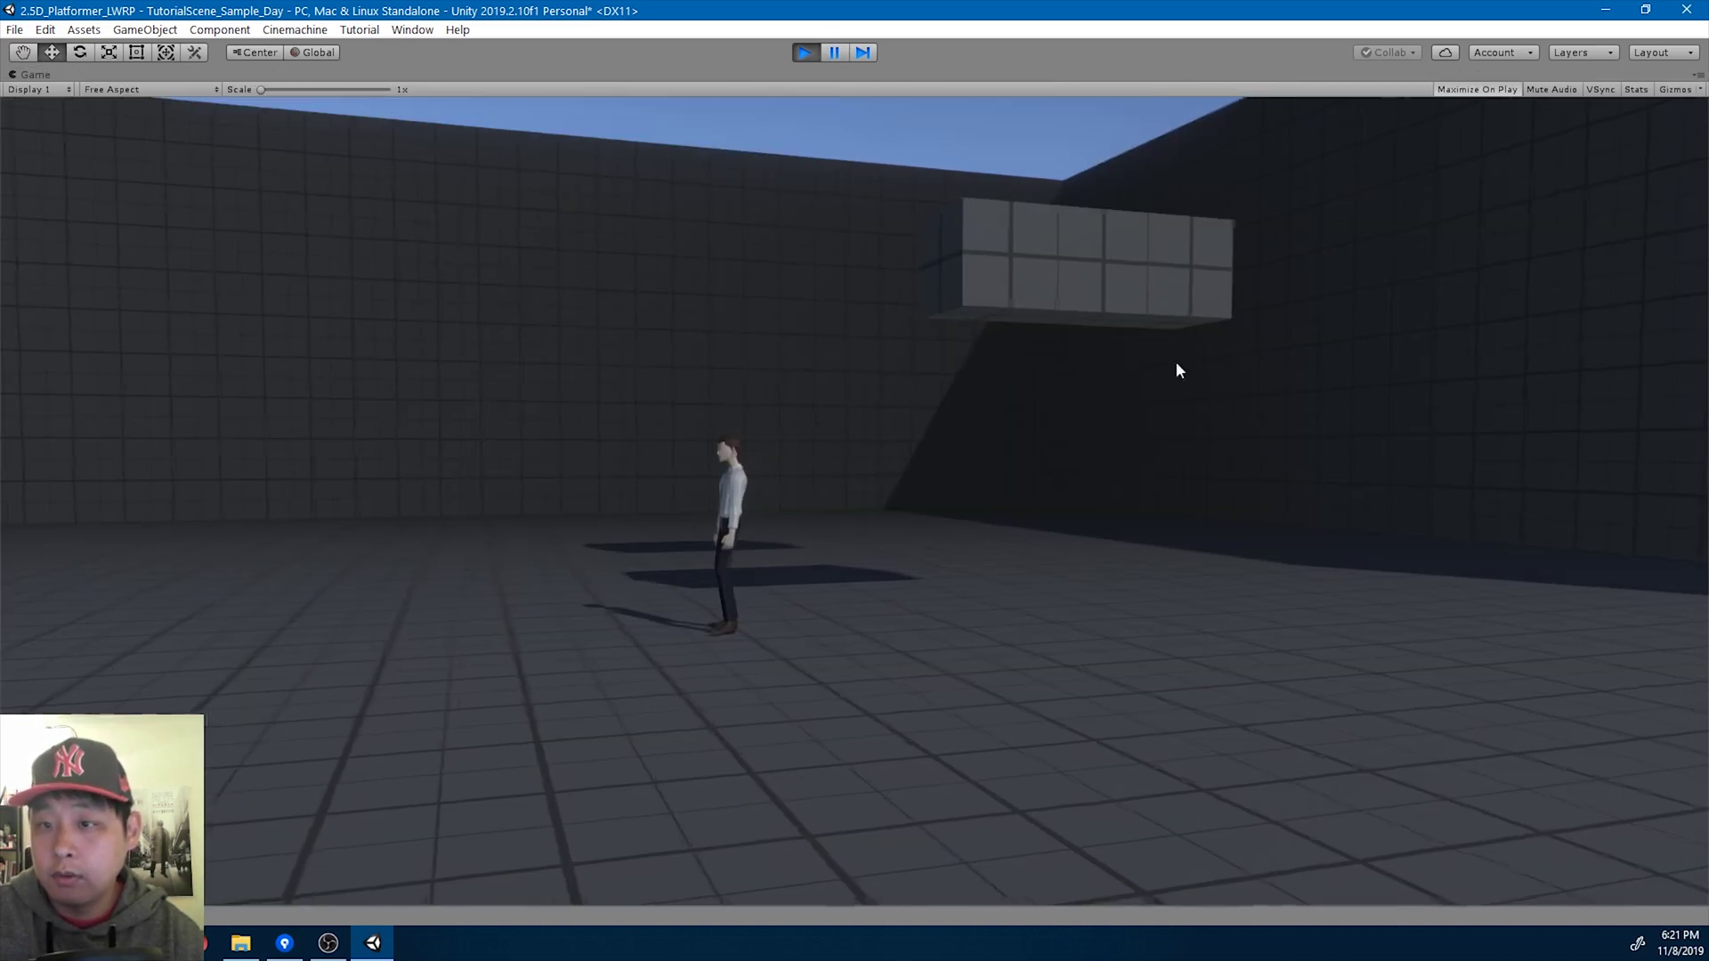
{"action": "key", "text": "a"}
{"action": "key", "text": "space"}
{"action": "key", "text": "d"}
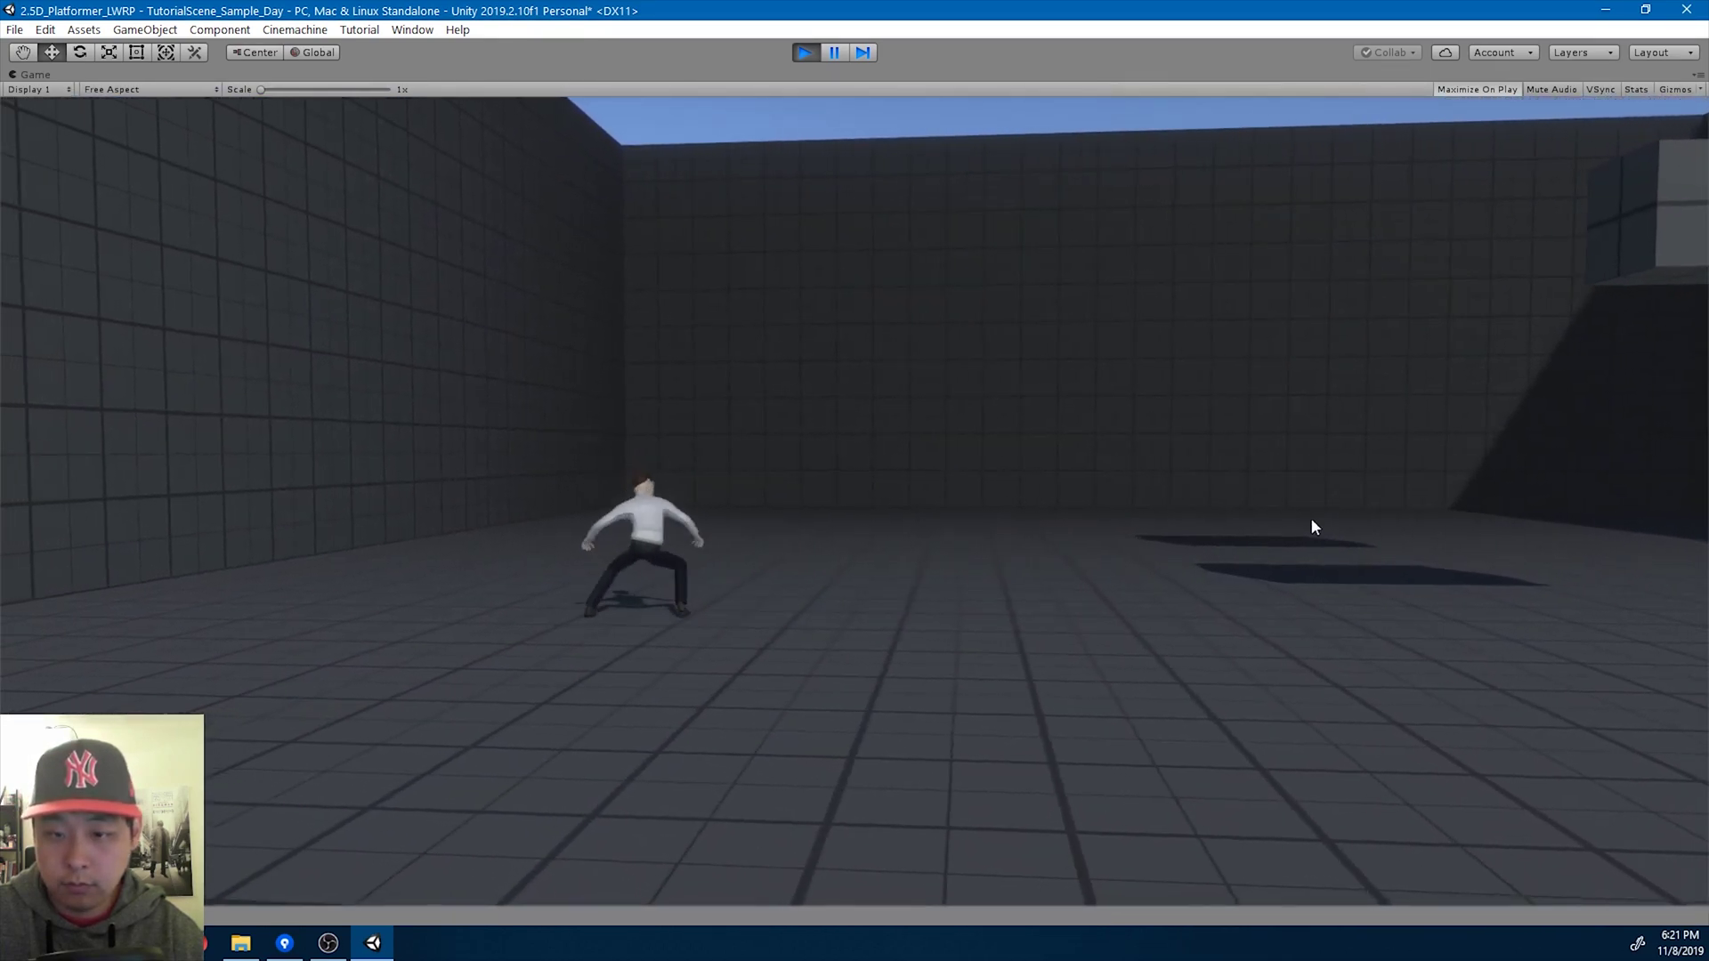
{"action": "key", "text": "space"}
{"action": "key", "text": "space"}
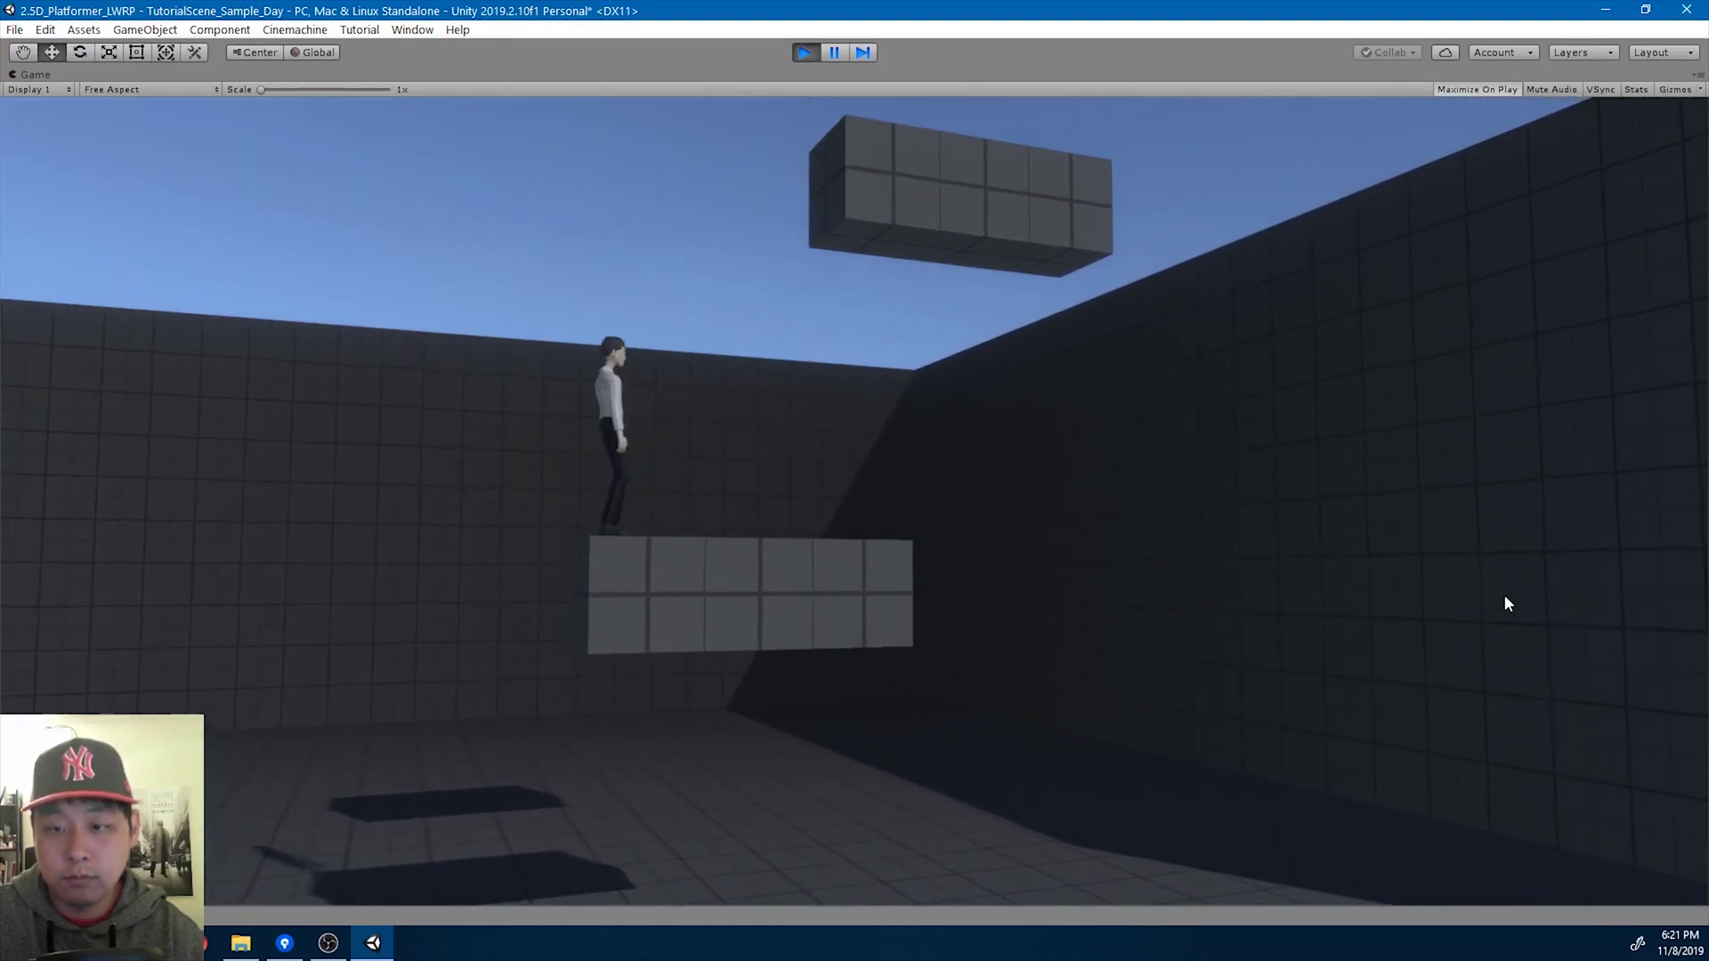
Test jumping and forward rolling around the platform in both directions and stop the game.
{"action": "key", "text": "d"}
{"action": "key", "text": "space"}
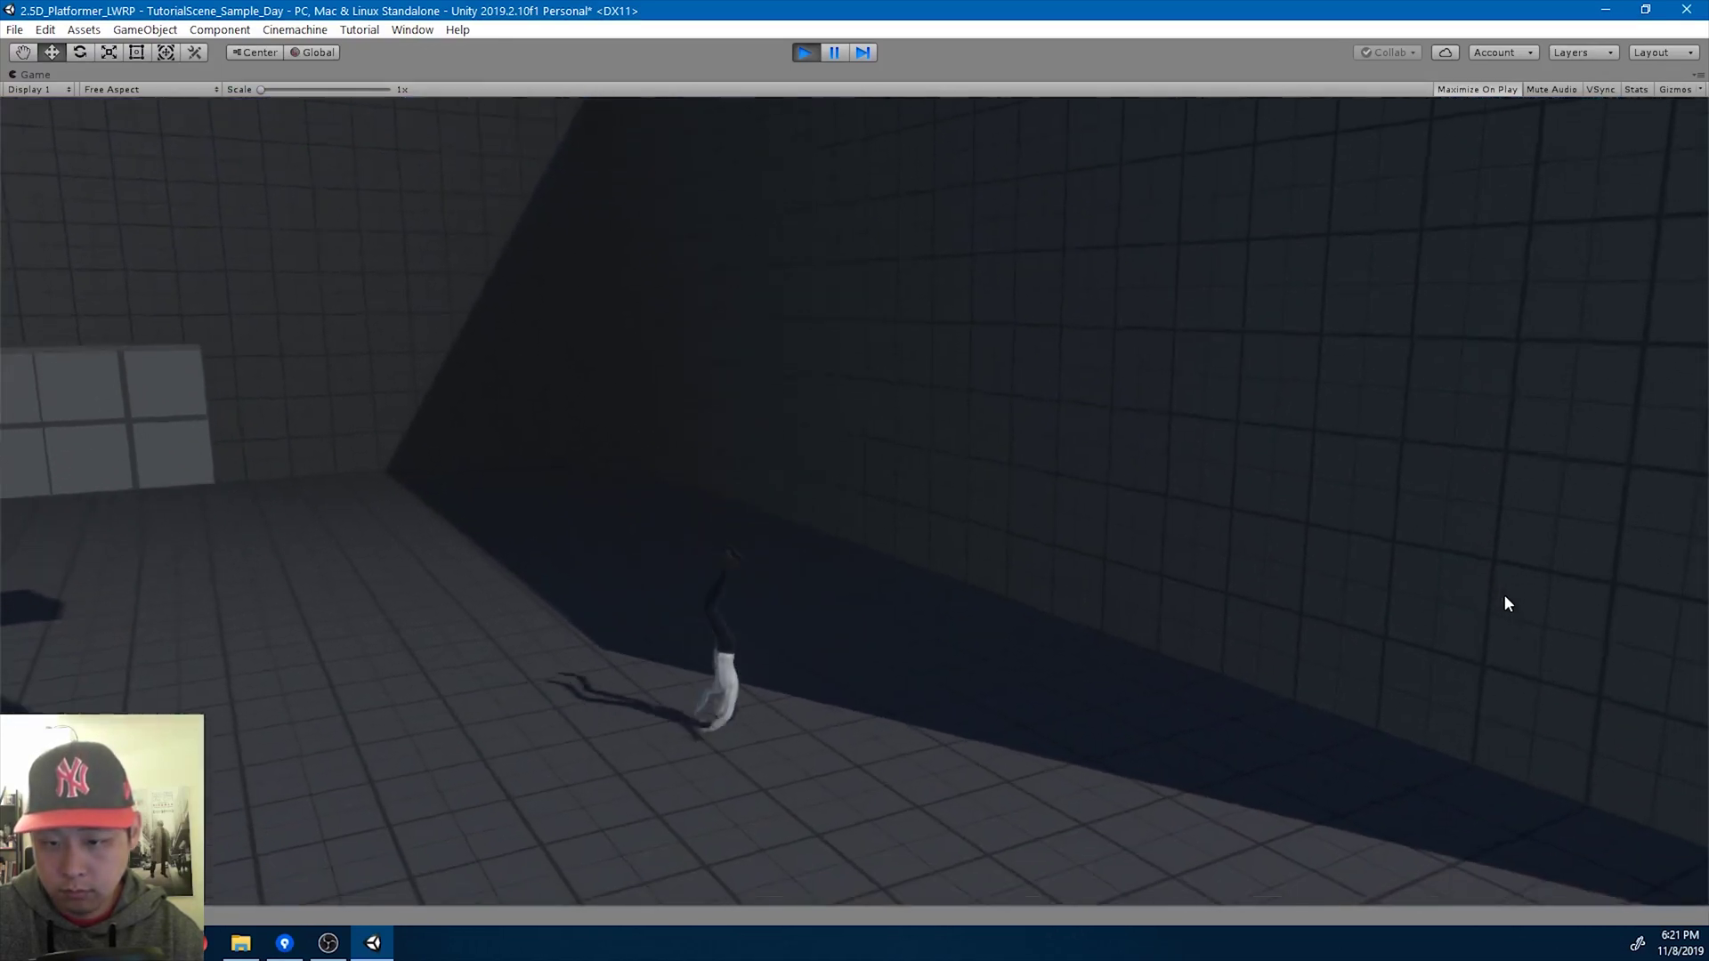
{"action": "key", "text": "a"}
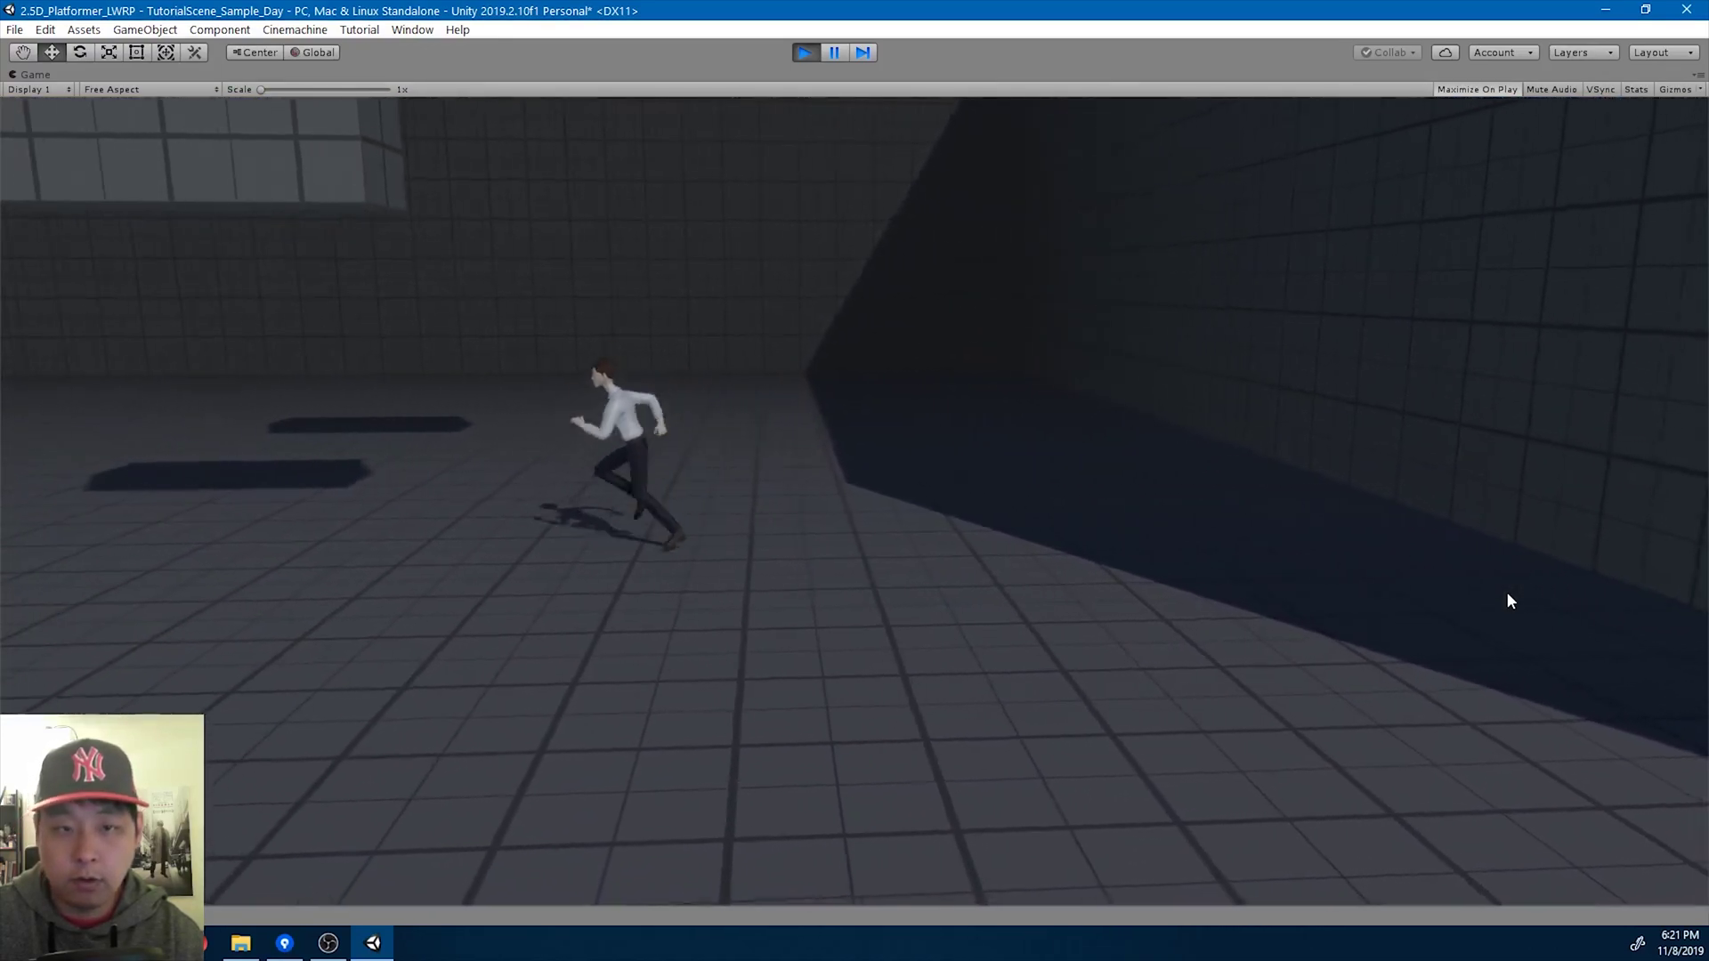
{"action": "key", "text": "space"}
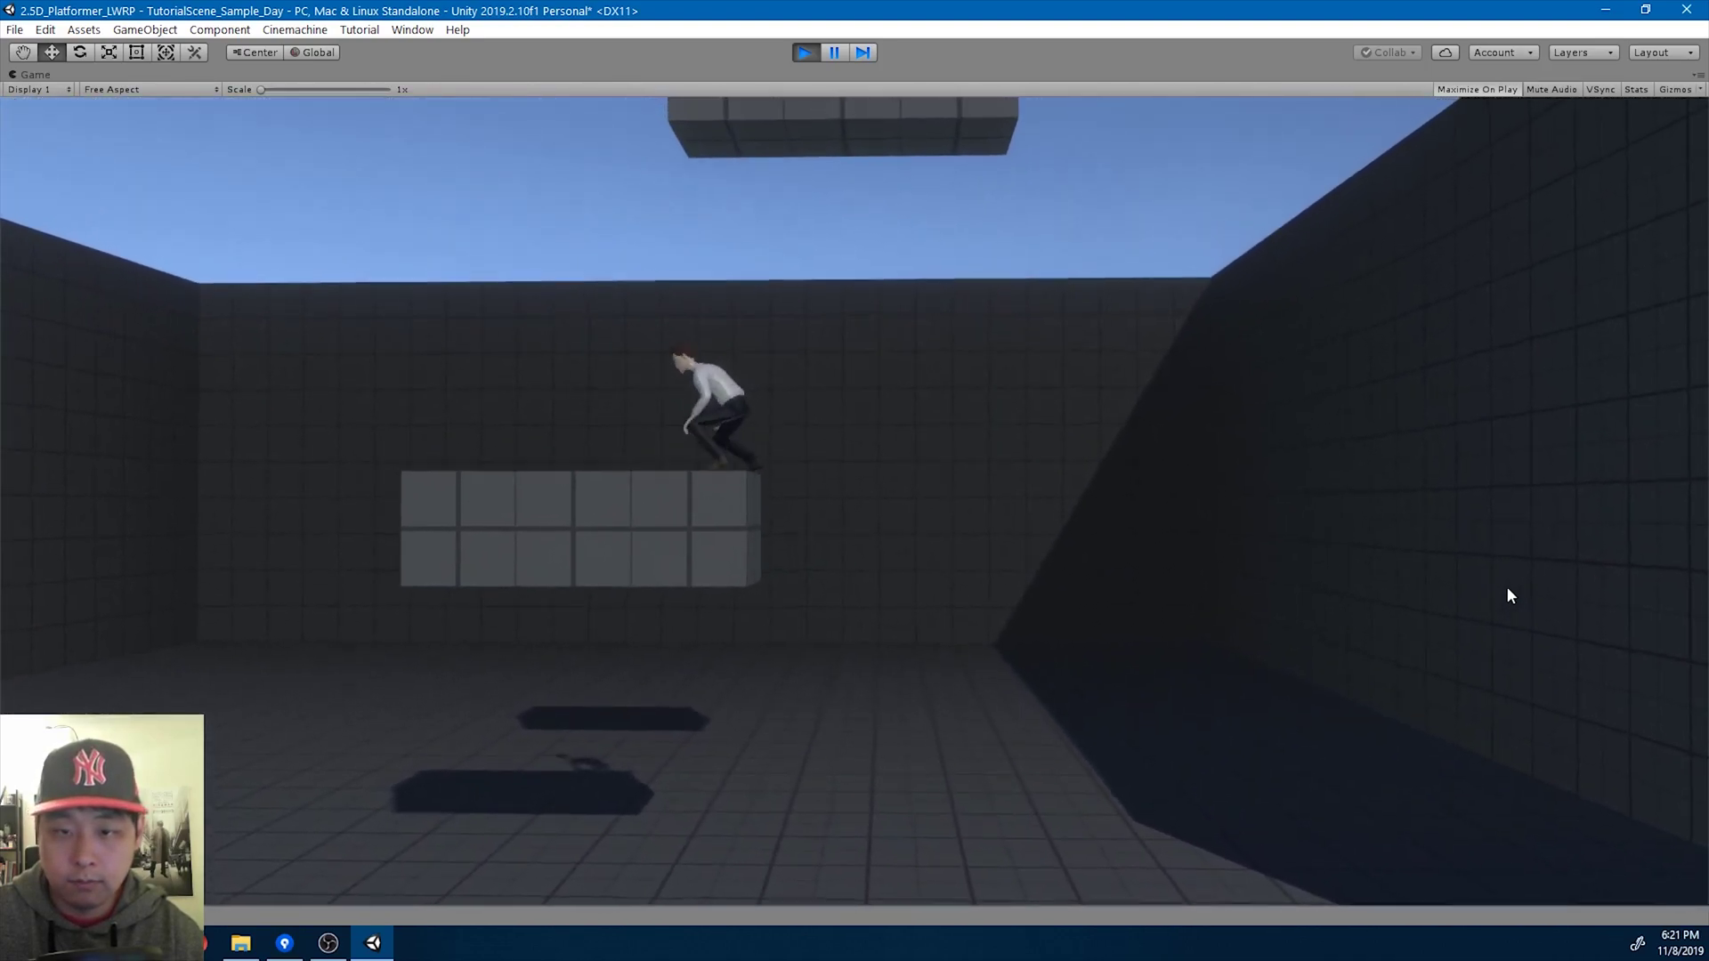
{"action": "key", "text": "a"}
{"action": "key", "text": "space"}
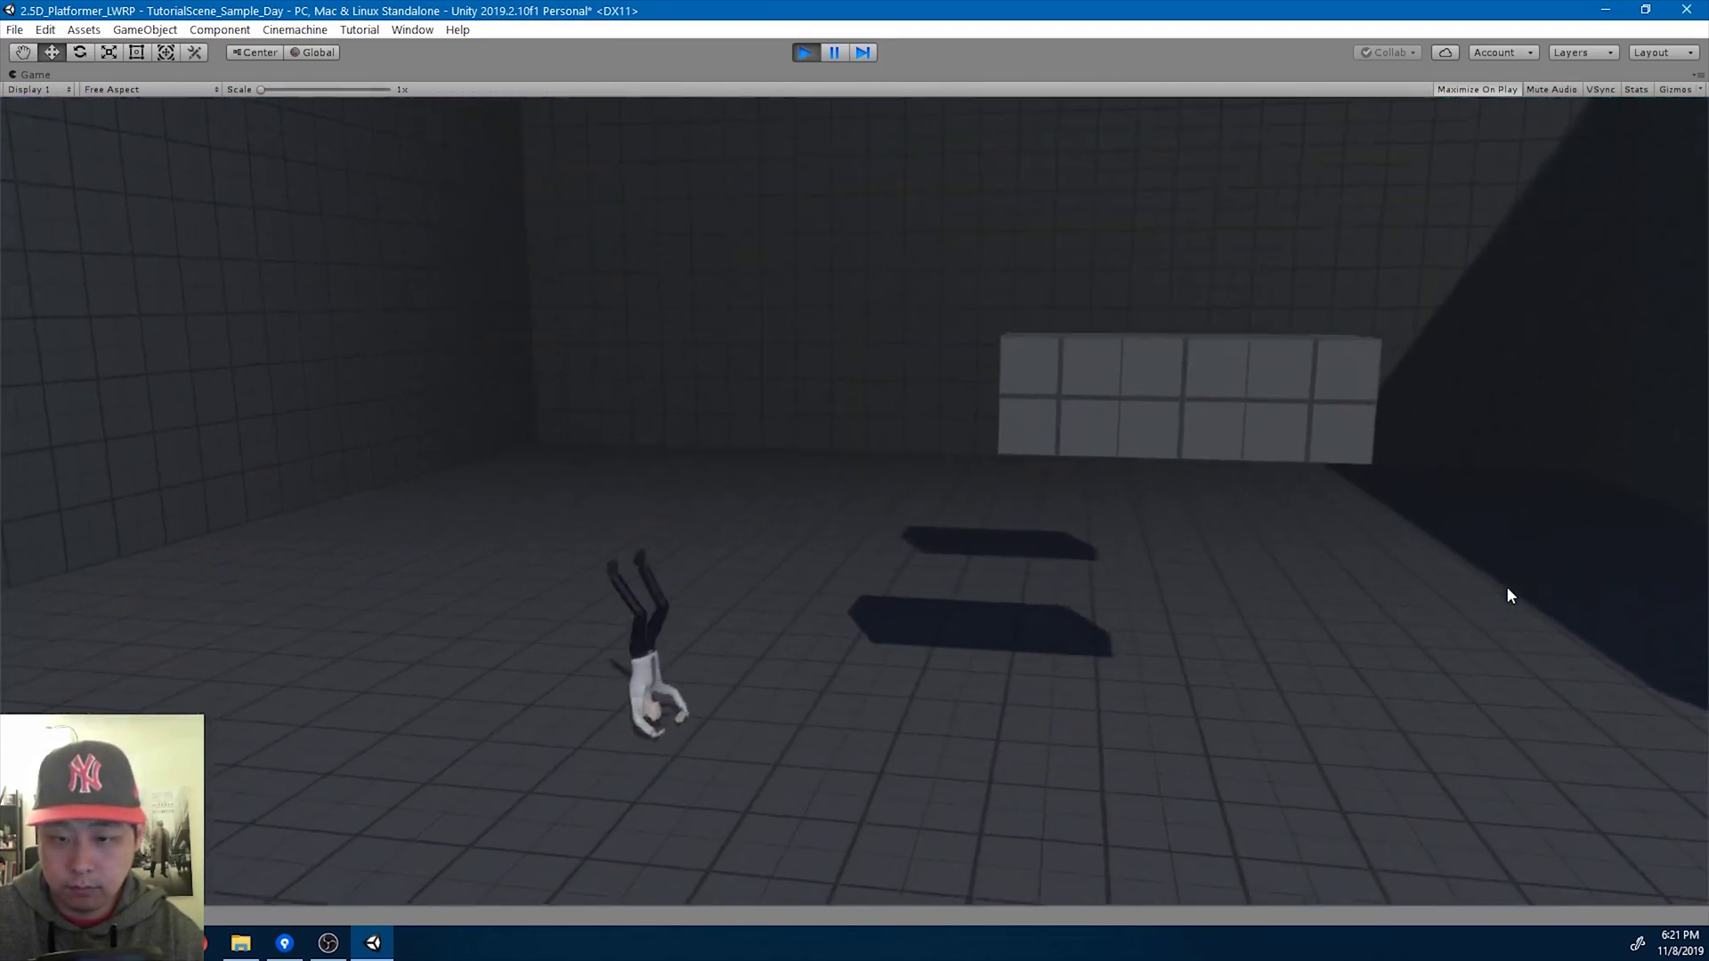
{"action": "left_click", "coordinate": [807, 52]}
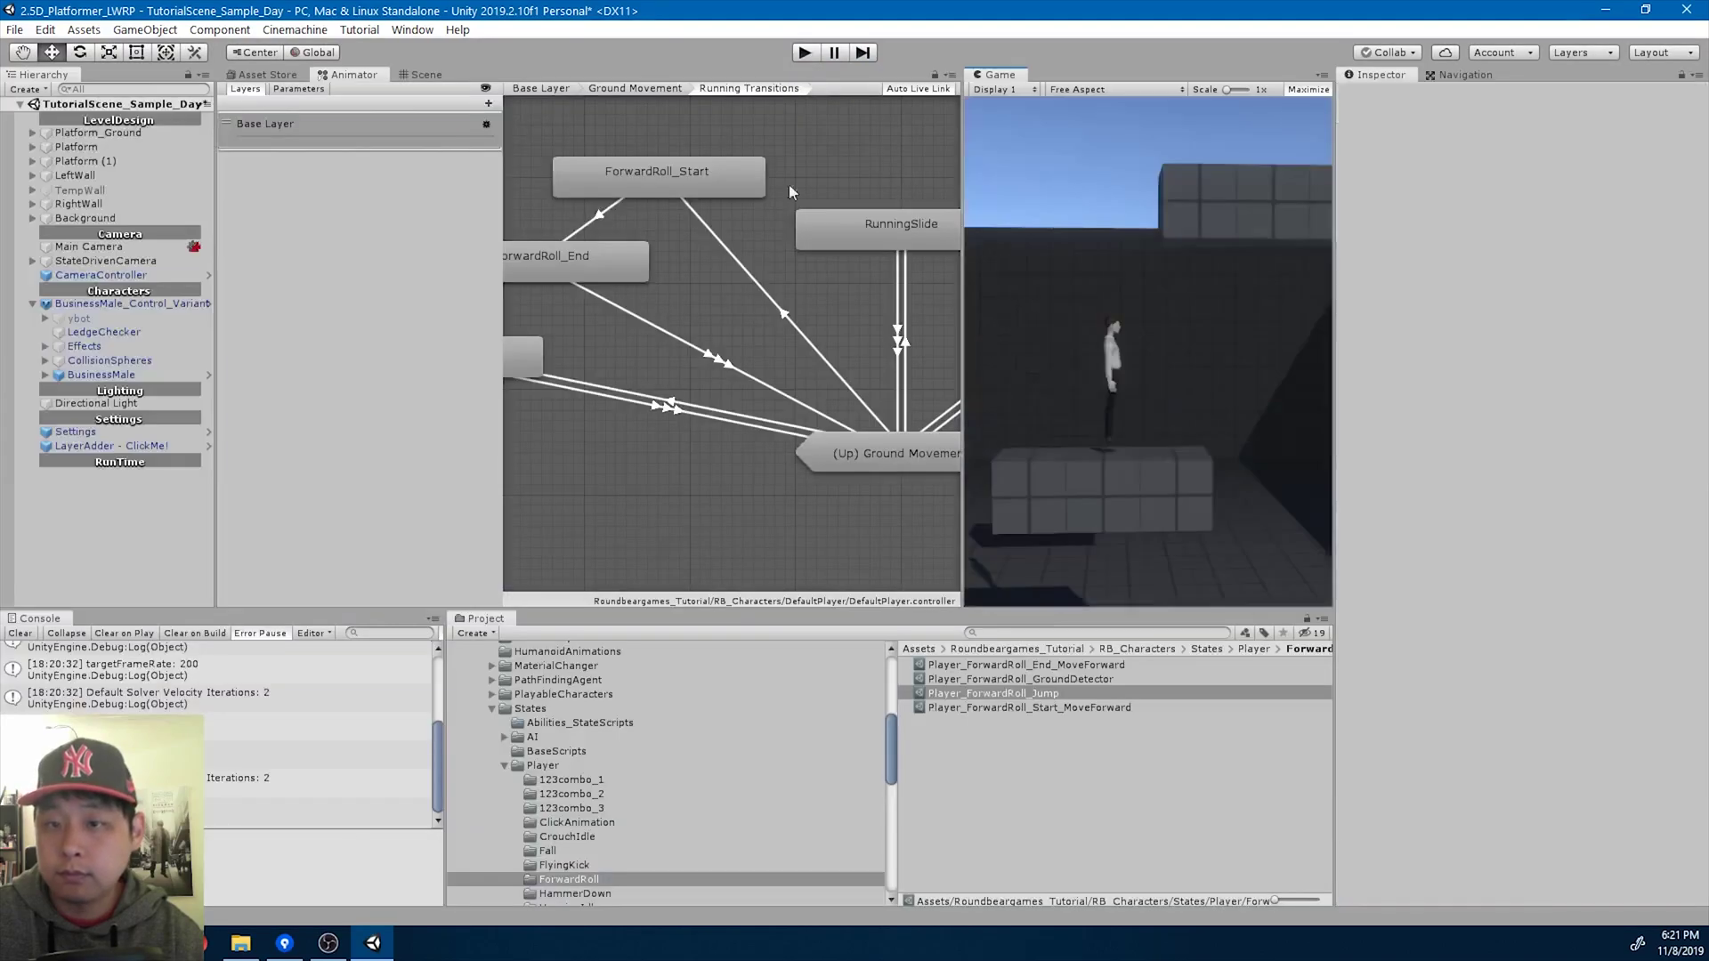
Clear the console, search the project for ybot, and add four yBot - Blue Variant characters to the scene.
{"action": "left_click", "coordinate": [422, 74]}
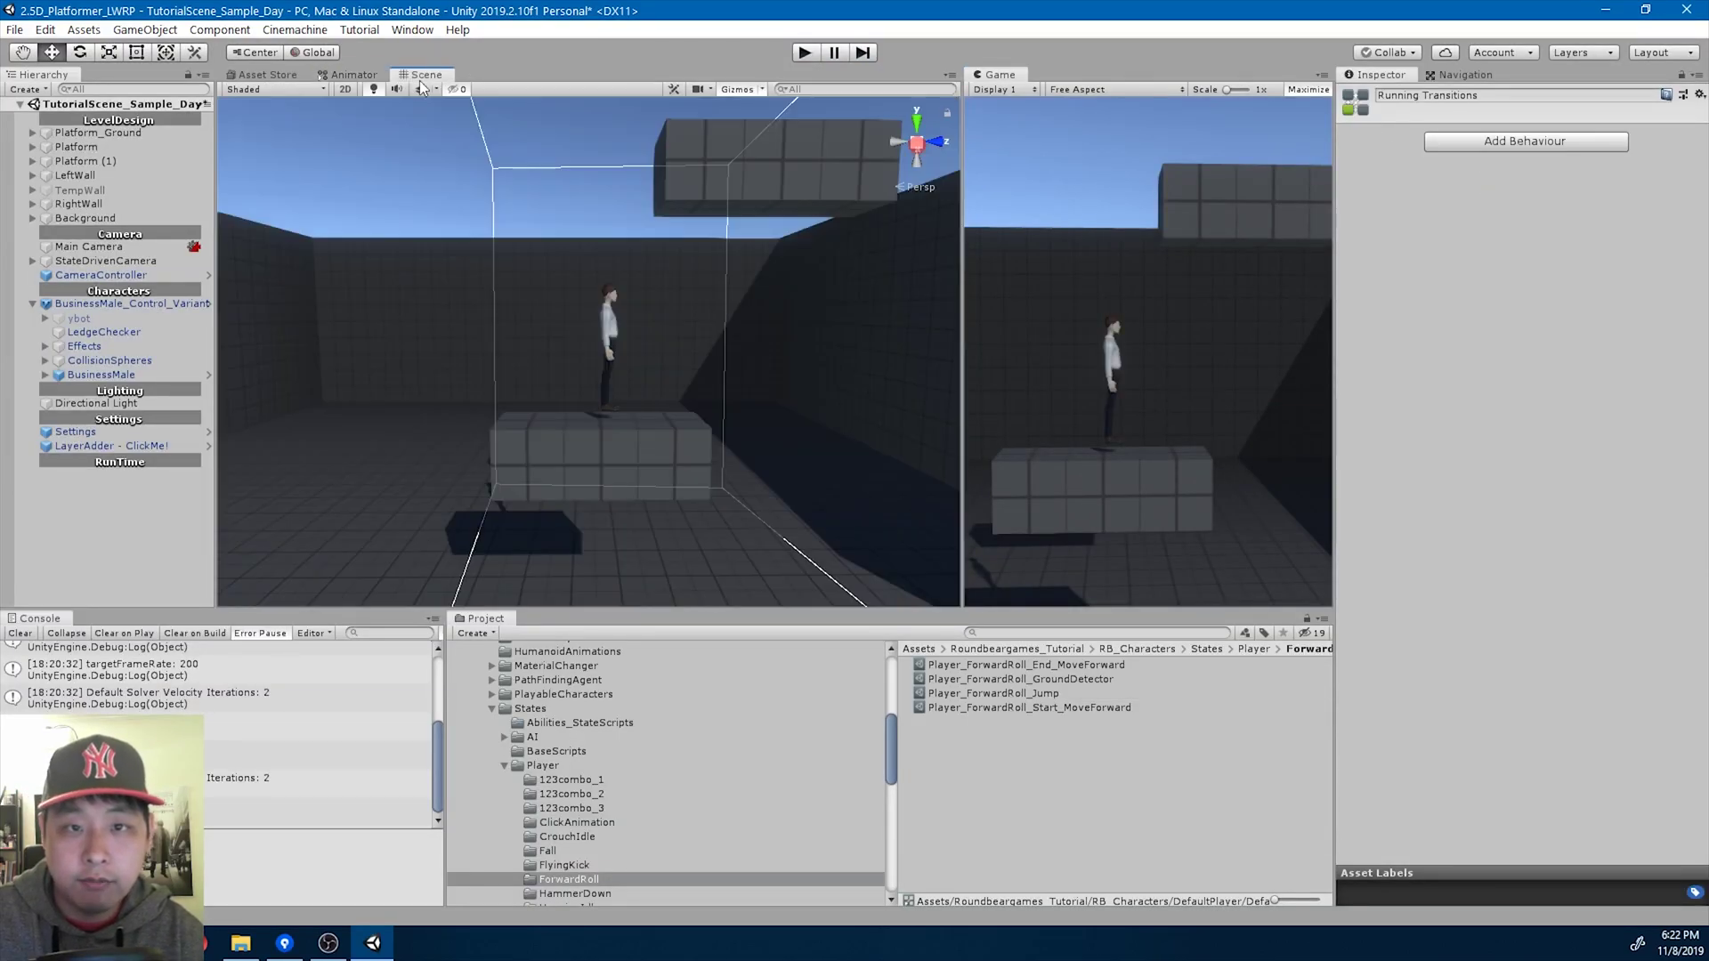
{"action": "left_click", "coordinate": [22, 634]}
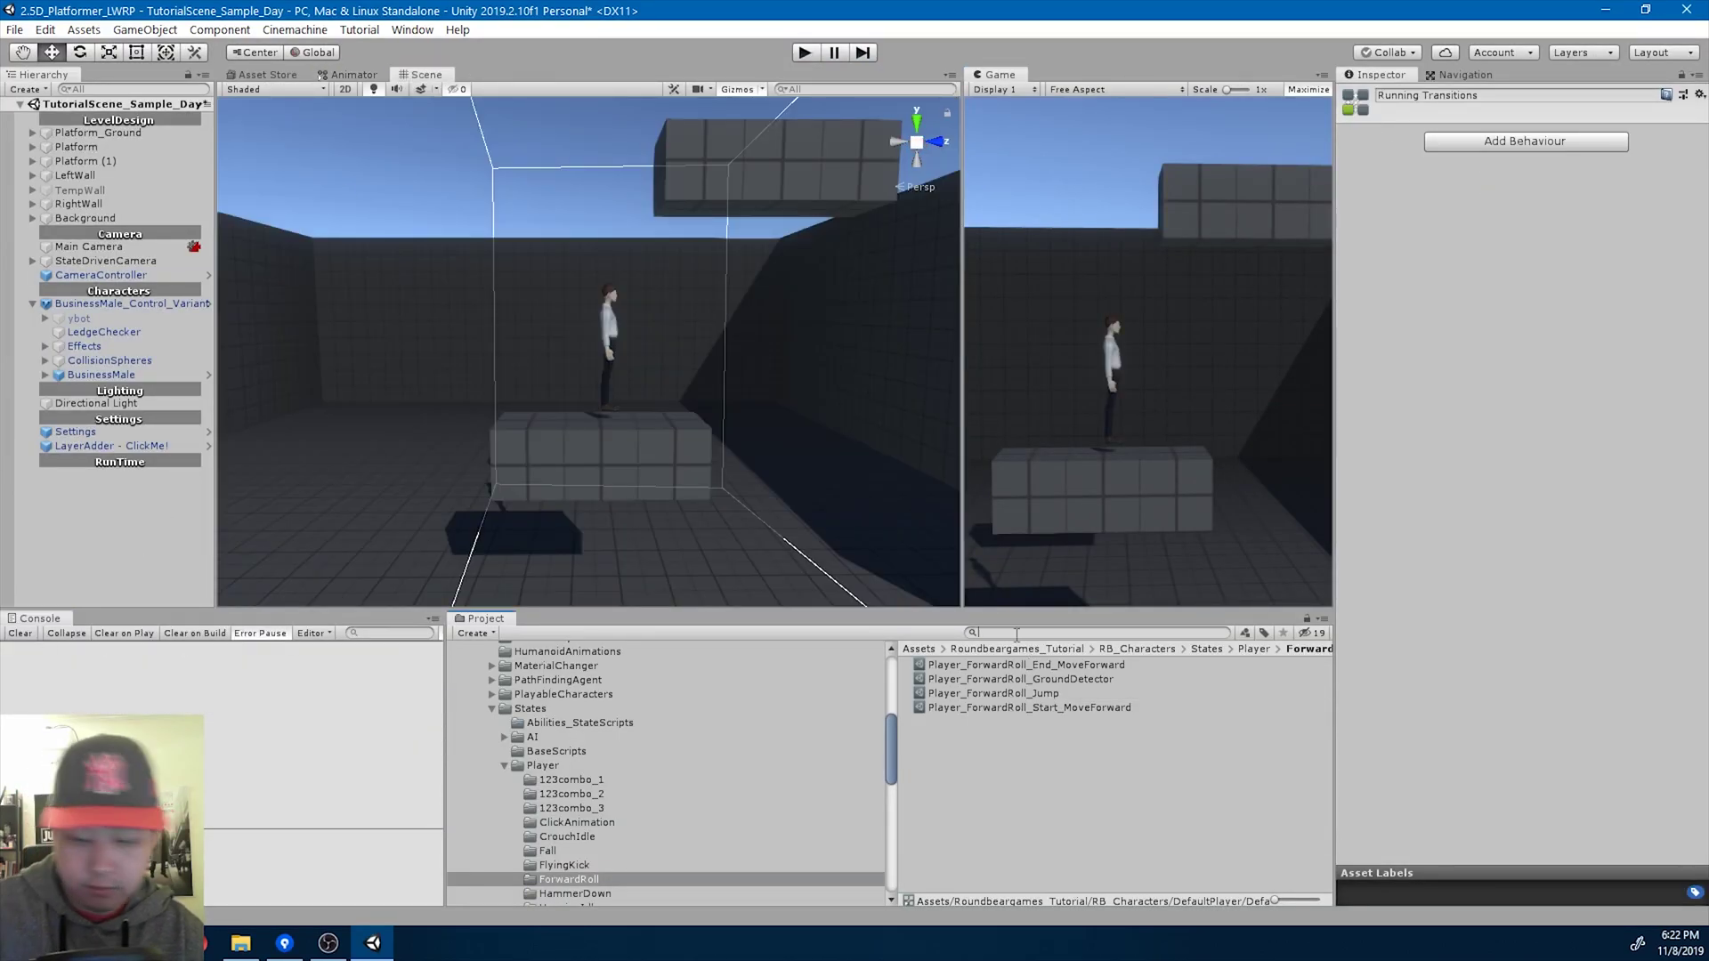
{"action": "type", "text": "ybot"}
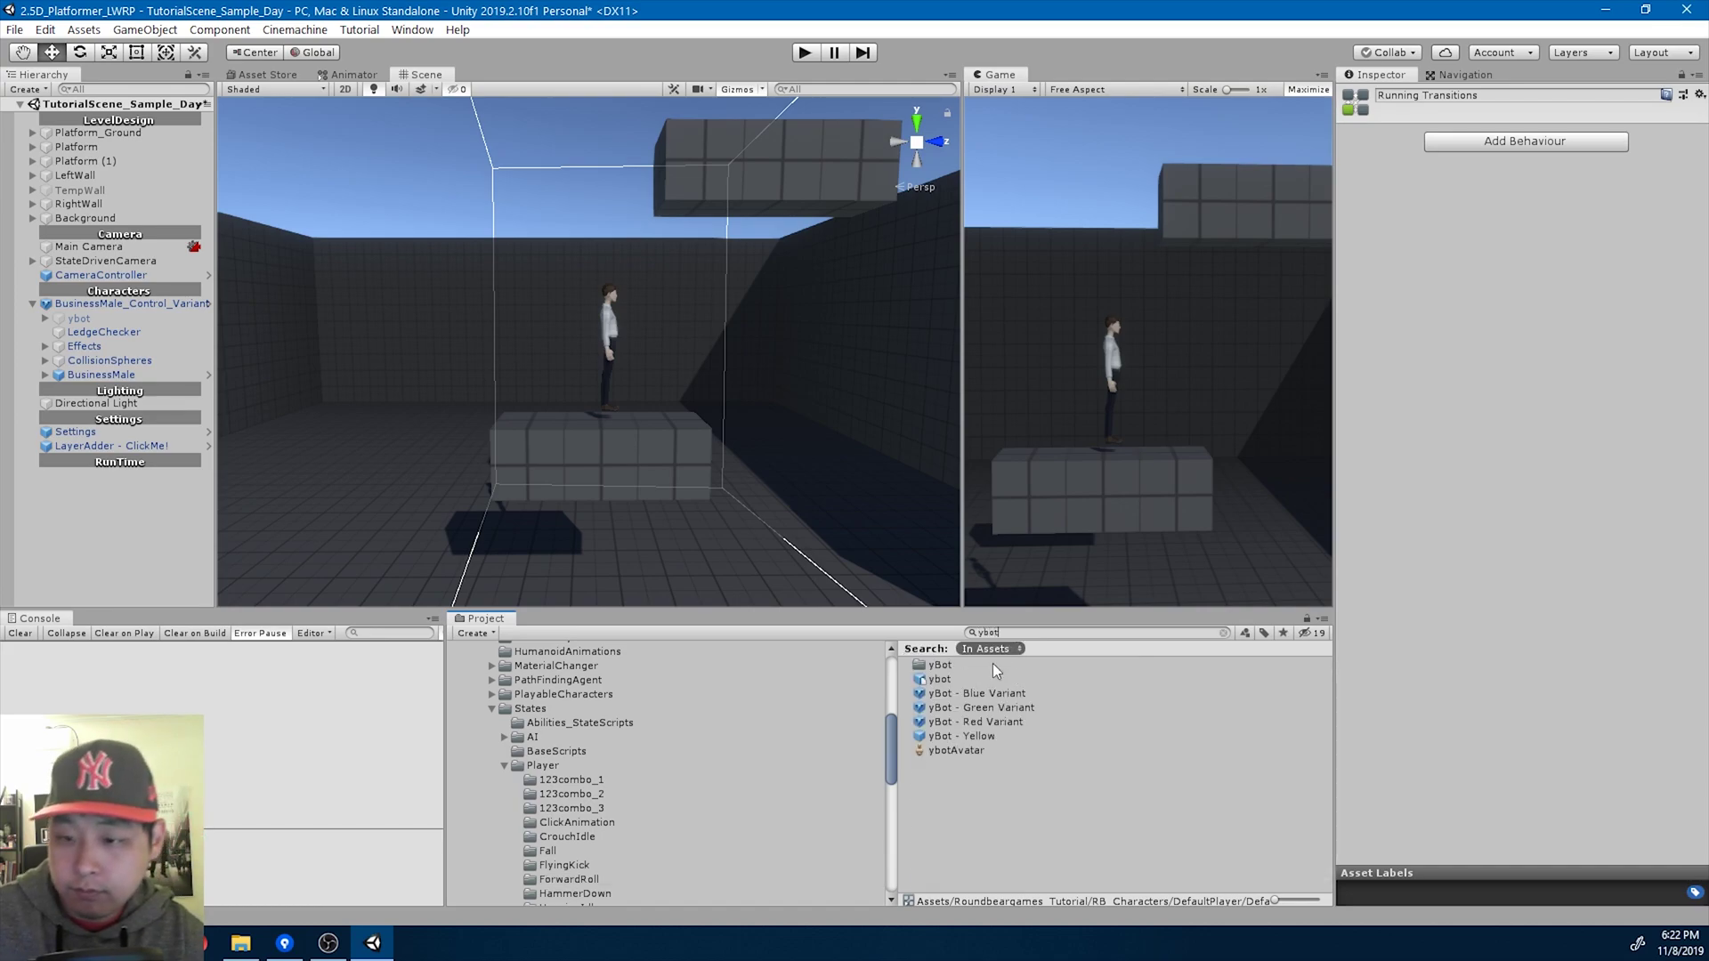
{"action": "left_click", "coordinate": [940, 680]}
{"action": "left_click_drag", "start_coordinate": [942, 682], "coordinate": [169, 517]}
{"action": "left_click", "coordinate": [975, 696]}
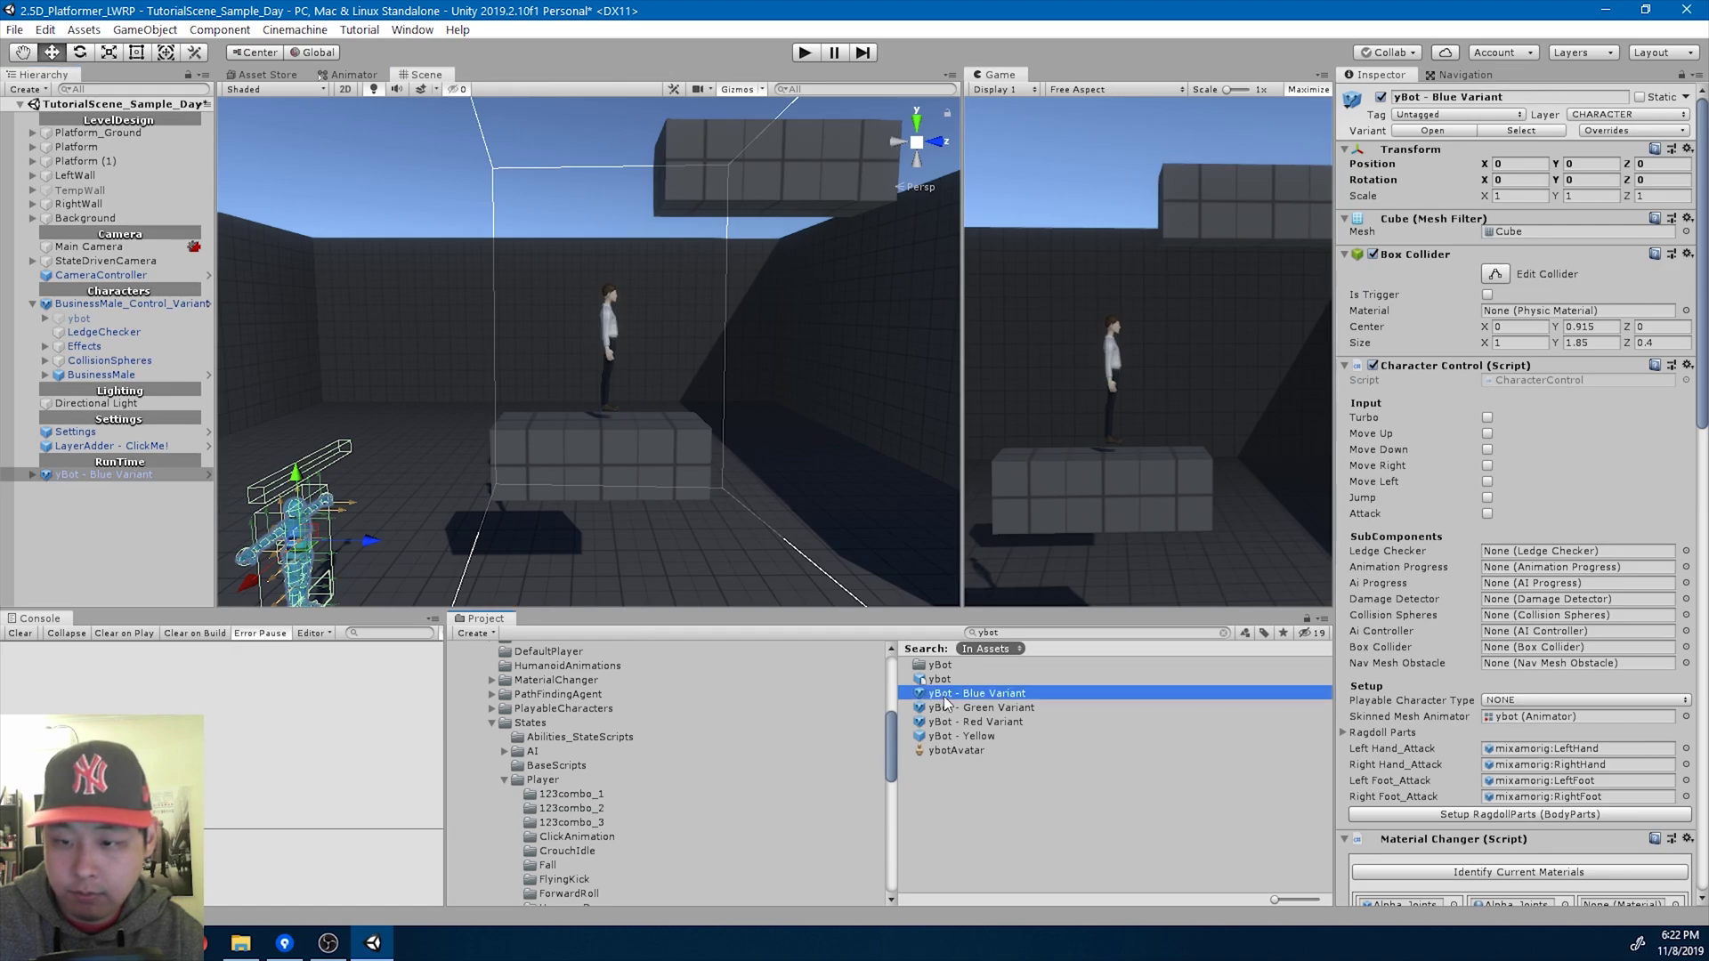
{"action": "left_click_drag", "start_coordinate": [901, 696], "coordinate": [164, 534]}
{"action": "left_click_drag", "start_coordinate": [976, 695], "coordinate": [168, 544]}
Lower all four yBot - Blue Variant characters together to Y -0.48.
{"action": "scroll", "coordinate": [400, 519], "scroll_direction": "down", "scroll_amount": 4}
{"action": "middle_click_drag", "start_coordinate": [468, 548], "coordinate": [439, 452]}
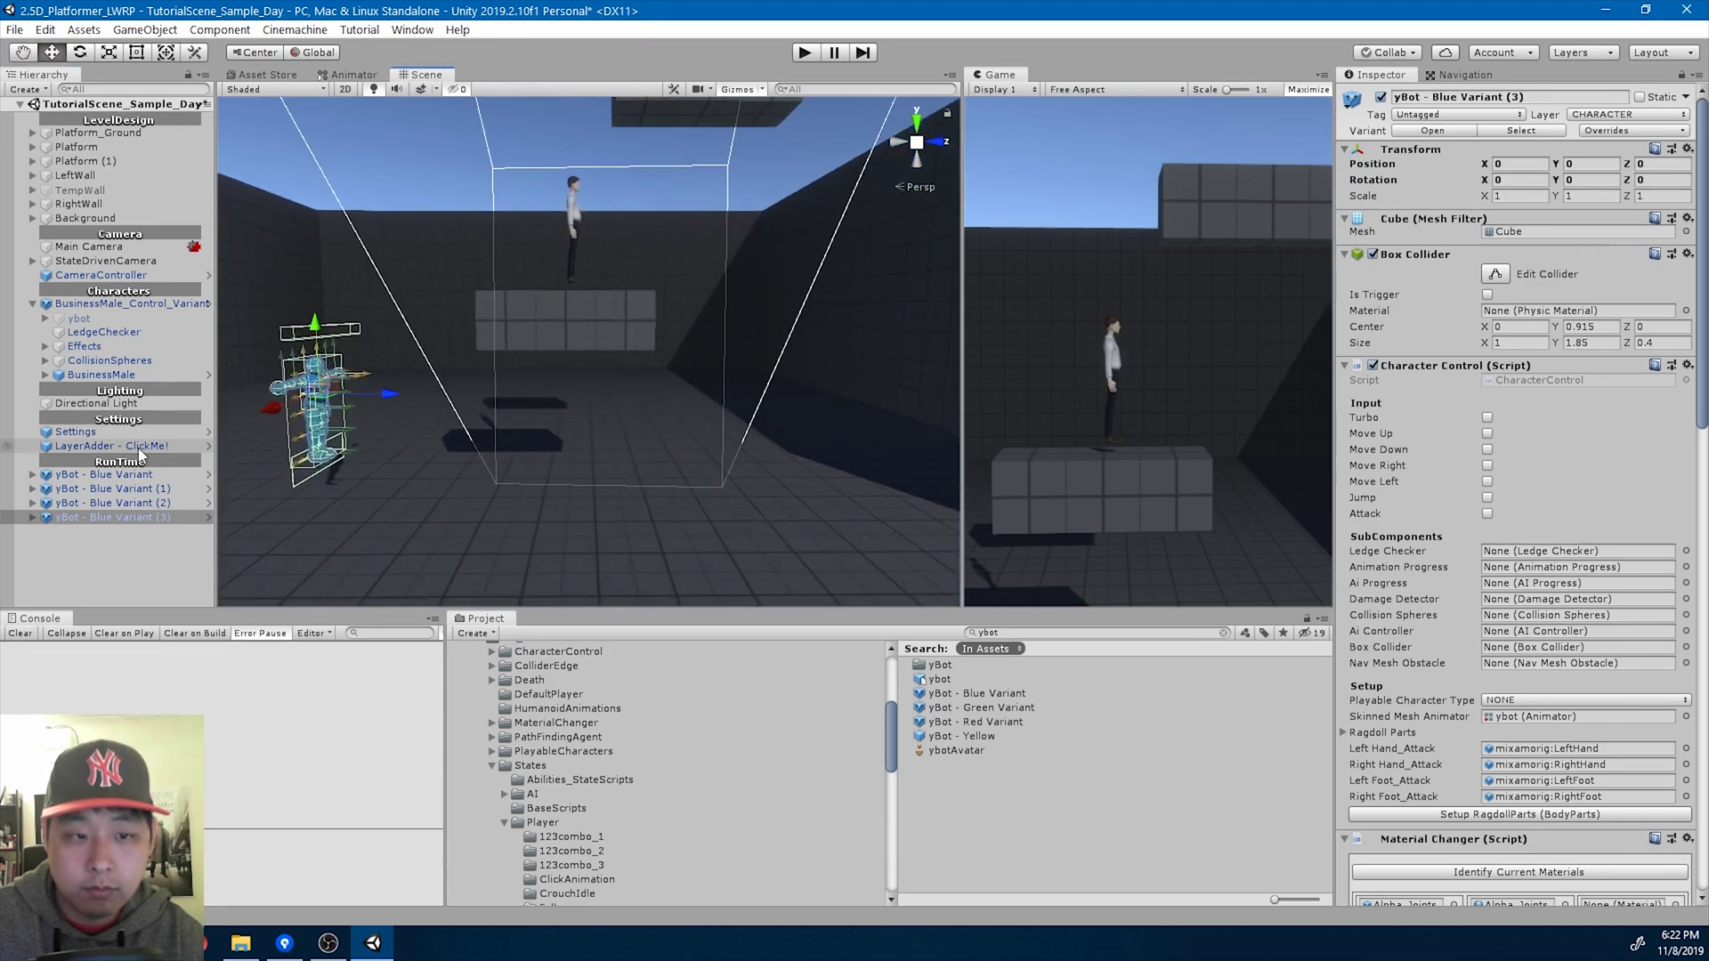
{"action": "left_click", "coordinate": [107, 475], "text": "shift"}
{"action": "left_click_drag", "start_coordinate": [325, 331], "coordinate": [325, 354]}
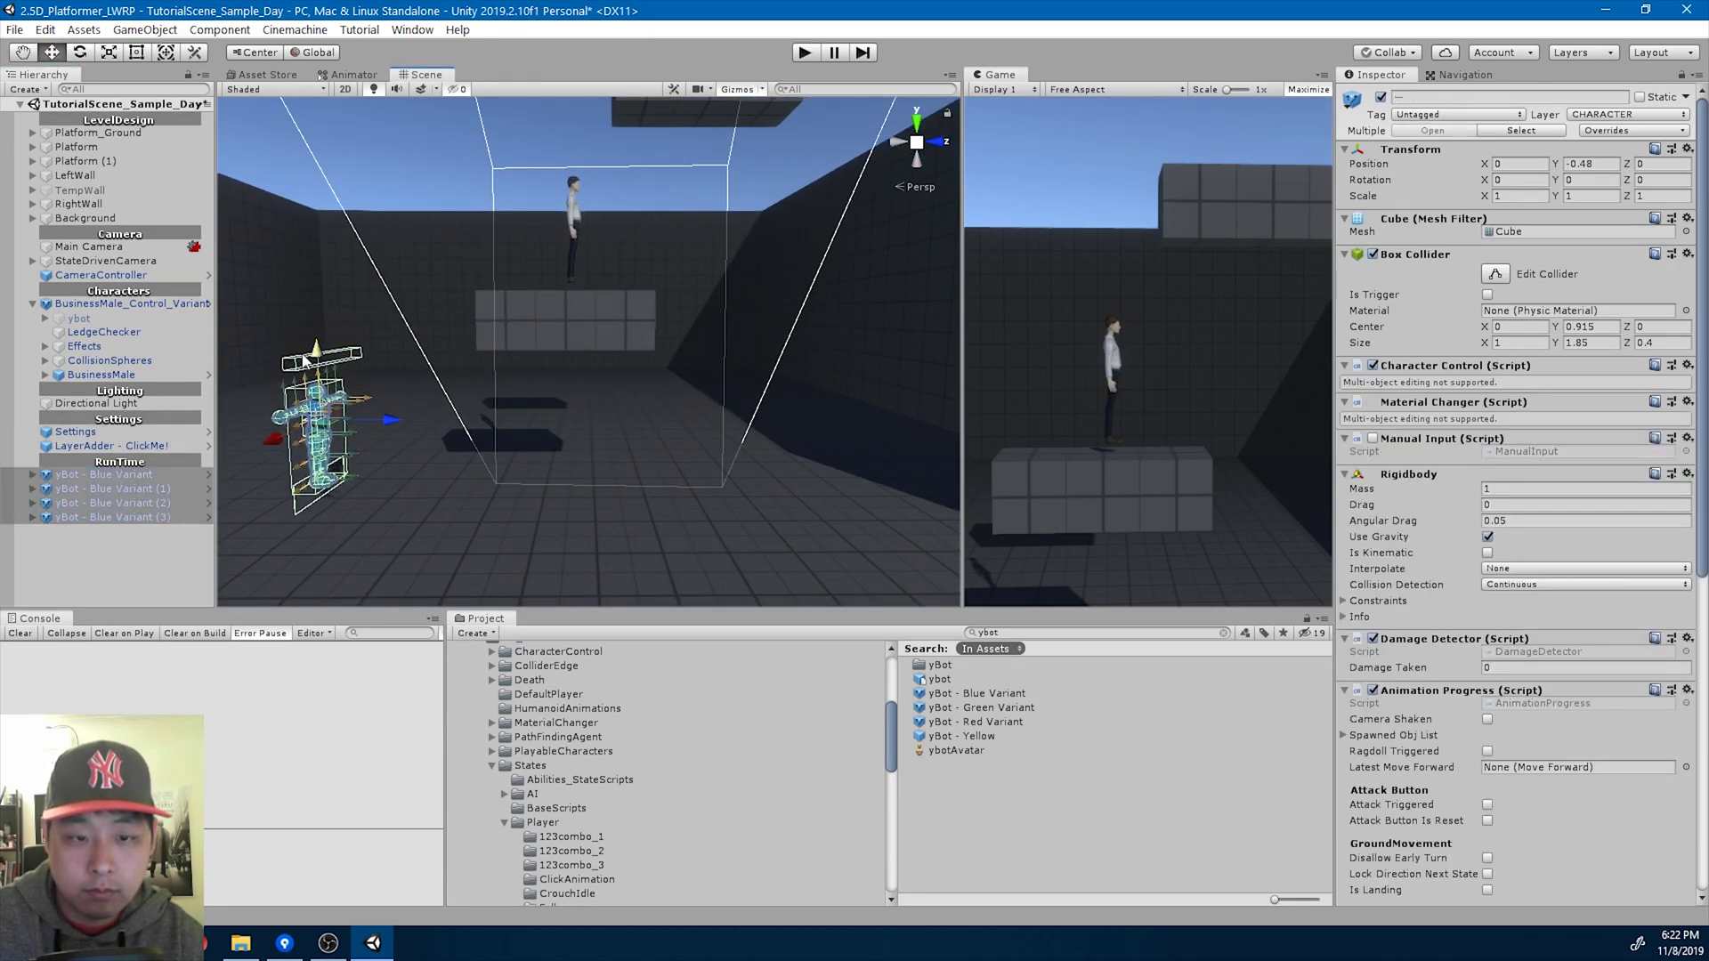
Move yBot - Blue Variant (1) to about Z 4.55 and yBot - Blue Variant (2) to about Z 8.08.
{"action": "left_click", "coordinate": [137, 488]}
{"action": "left_click_drag", "start_coordinate": [386, 421], "coordinate": [640, 425]}
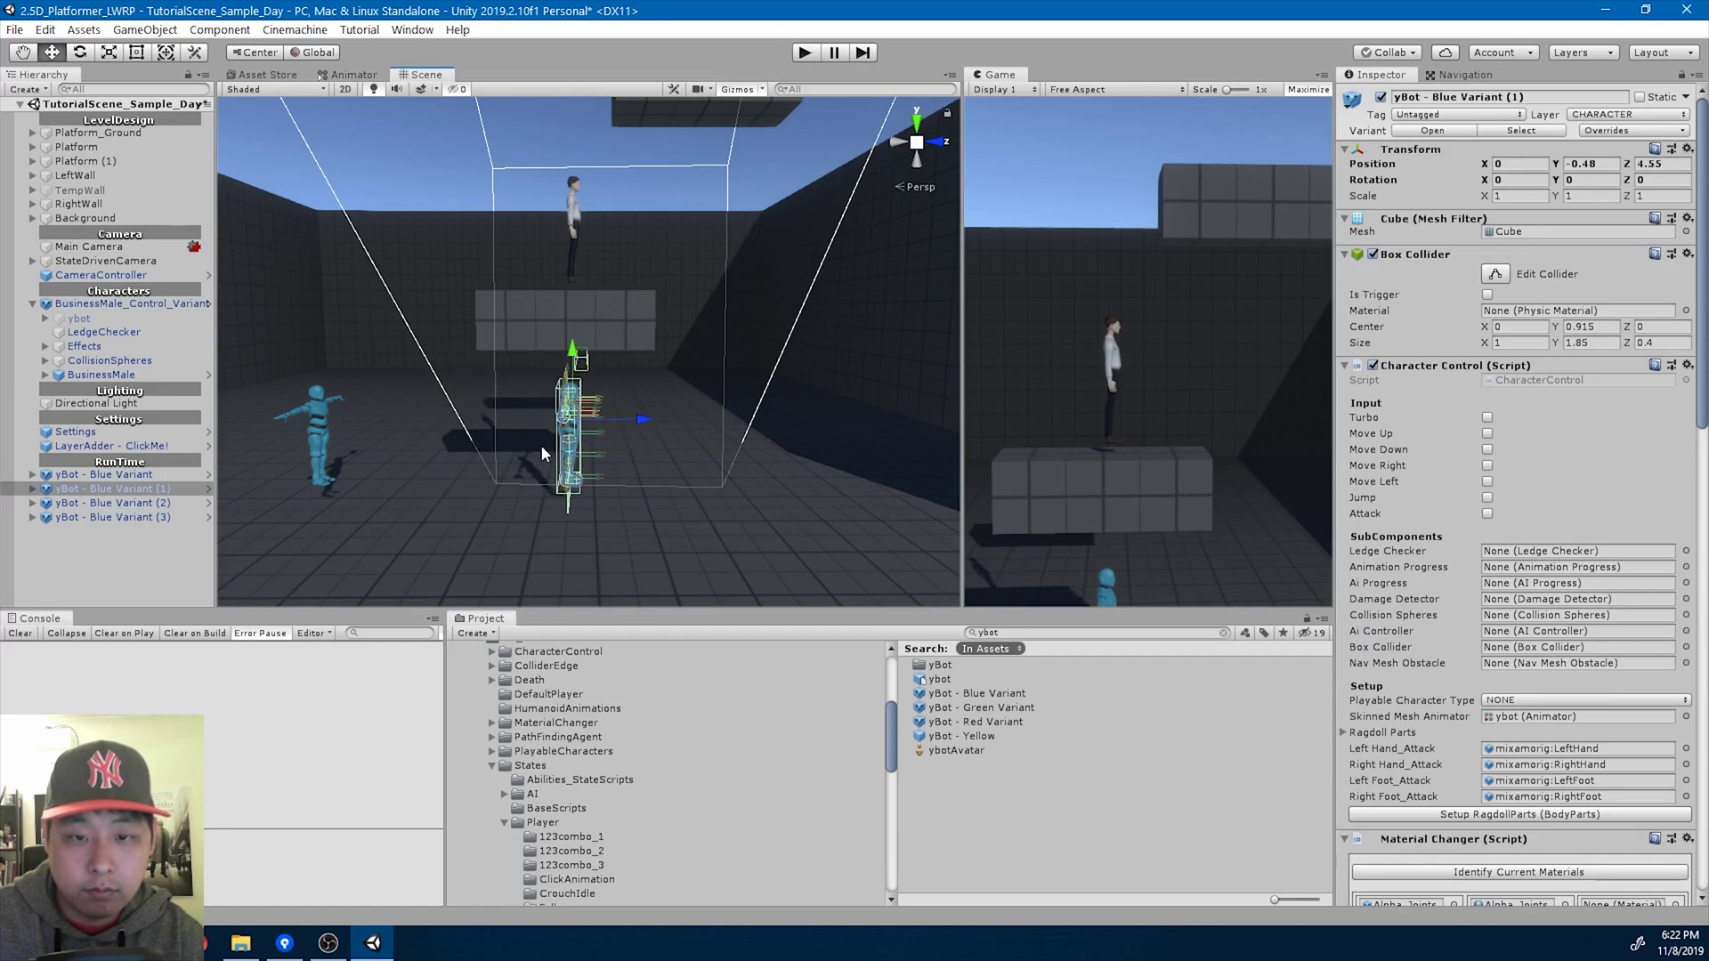
{"action": "left_click", "coordinate": [158, 504]}
{"action": "left_click_drag", "start_coordinate": [389, 419], "coordinate": [839, 425]}
Place yBot - Blue Variant (3) above the upper platform at about Y 7.23, Z 8.09.
{"action": "left_click", "coordinate": [146, 516]}
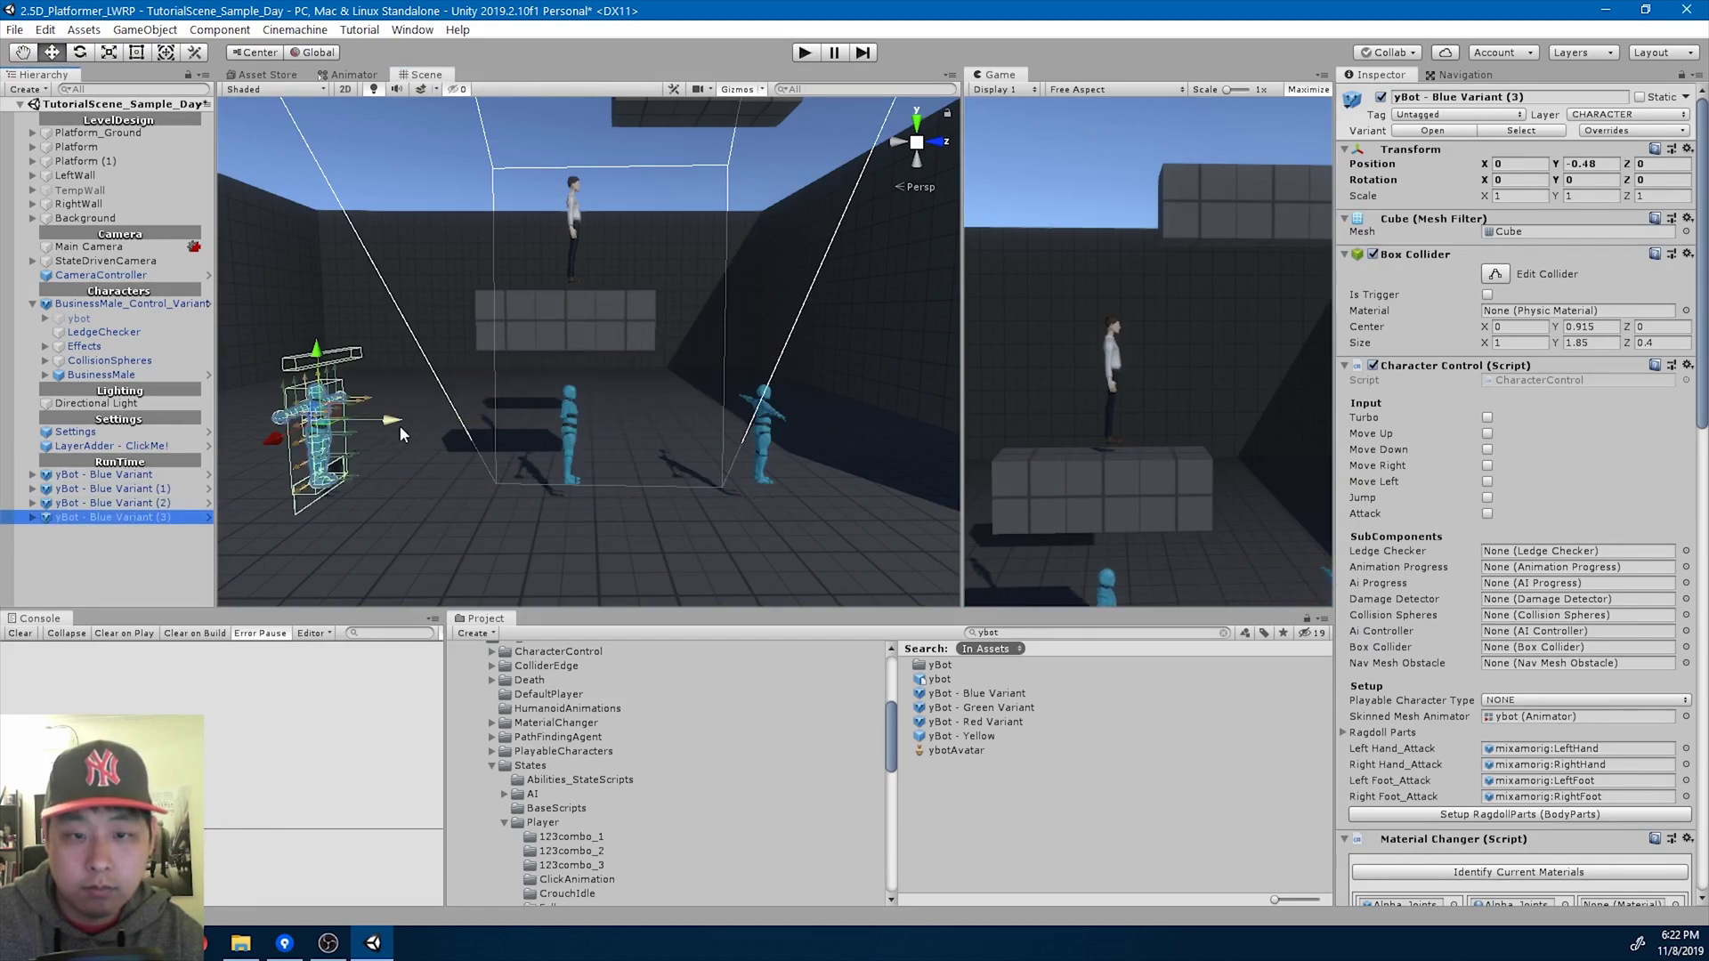
{"action": "left_click_drag", "start_coordinate": [399, 426], "coordinate": [836, 424]}
{"action": "middle_click_drag", "start_coordinate": [742, 403], "coordinate": [724, 493]}
{"action": "left_click_drag", "start_coordinate": [758, 445], "coordinate": [759, 2]}
{"action": "middle_click_drag", "start_coordinate": [695, 255], "coordinate": [638, 453]}
{"action": "left_click_drag", "start_coordinate": [795, 261], "coordinate": [785, 261]}
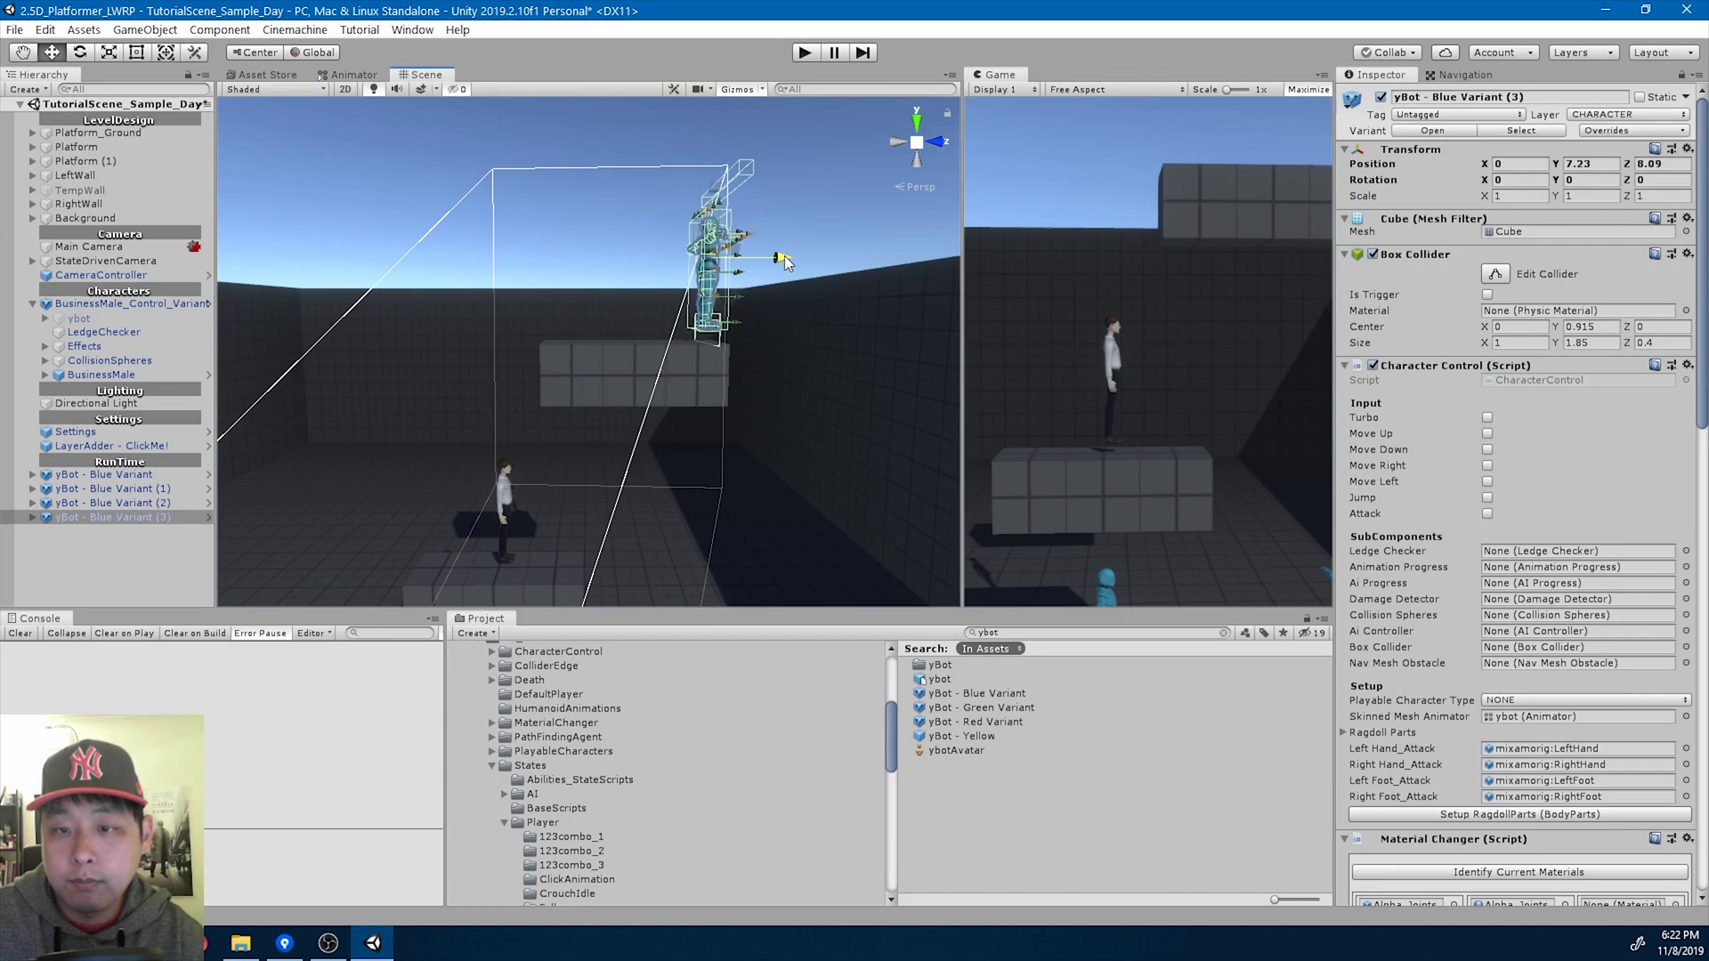
Spread the three floor yBots farther apart along Z, placing yBot - Blue Variant (1) at about Z 2.63.
{"action": "scroll", "coordinate": [767, 412], "scroll_direction": "down", "scroll_amount": 3}
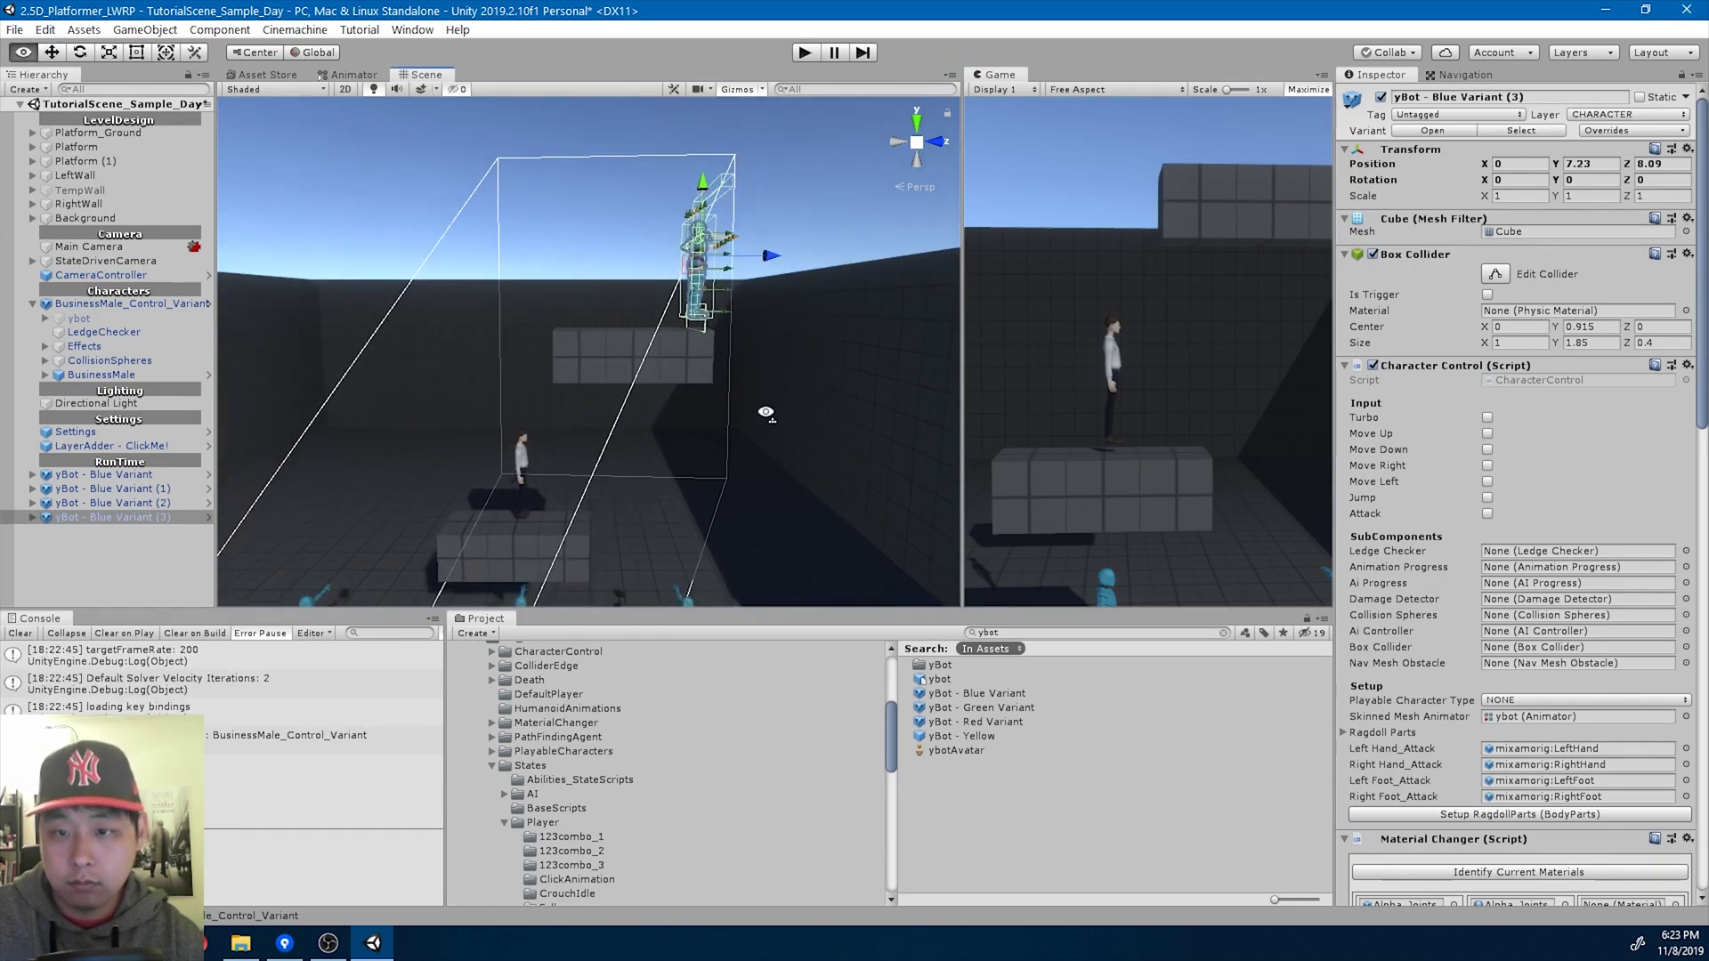
{"action": "middle_click_drag", "start_coordinate": [763, 574], "coordinate": [760, 420]}
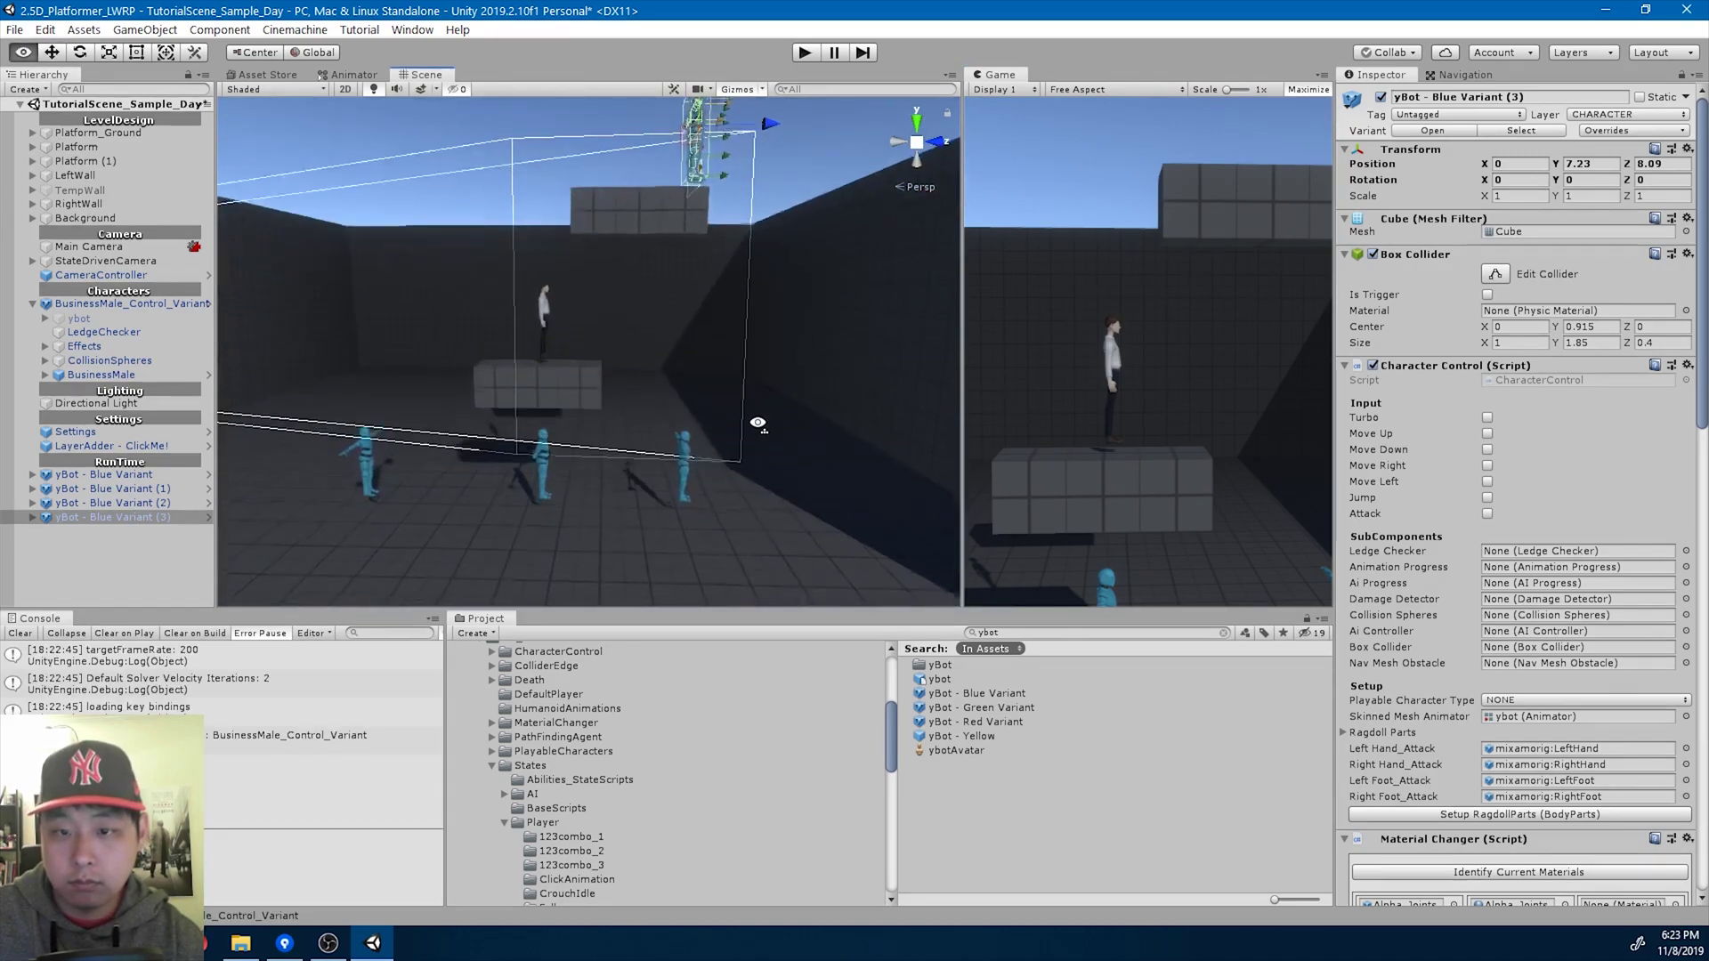
{"action": "left_click", "coordinate": [67, 503]}
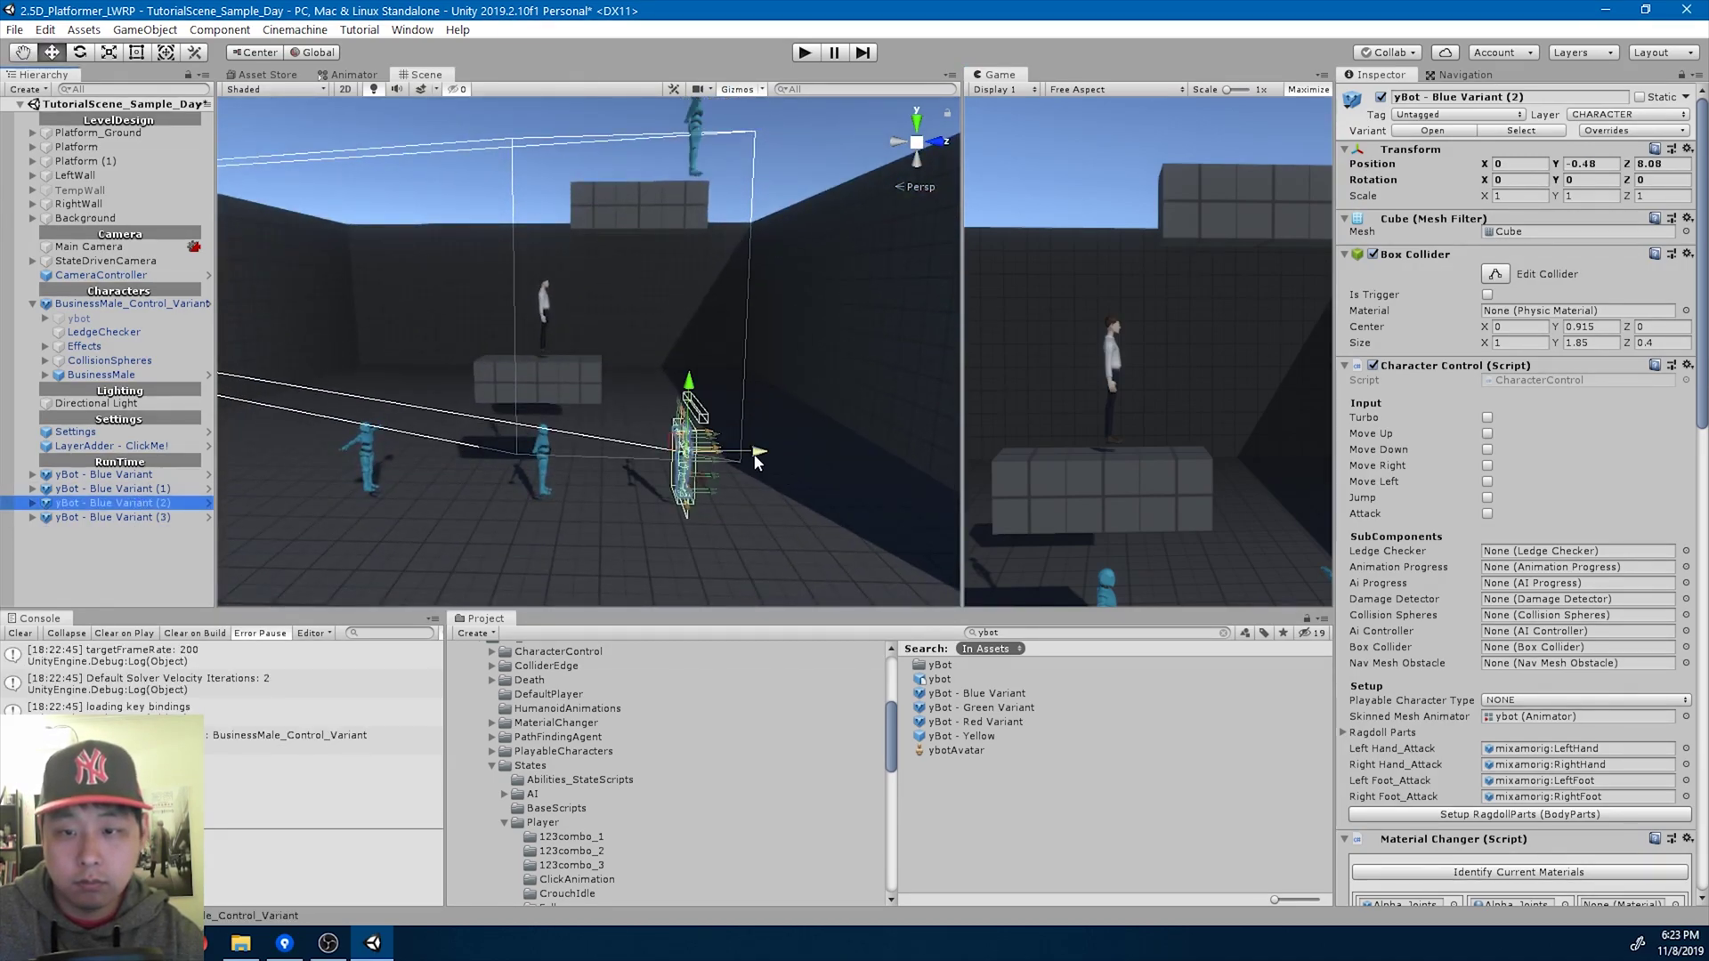
{"action": "left_click_drag", "start_coordinate": [758, 458], "coordinate": [930, 463]}
{"action": "left_click", "coordinate": [358, 459]}
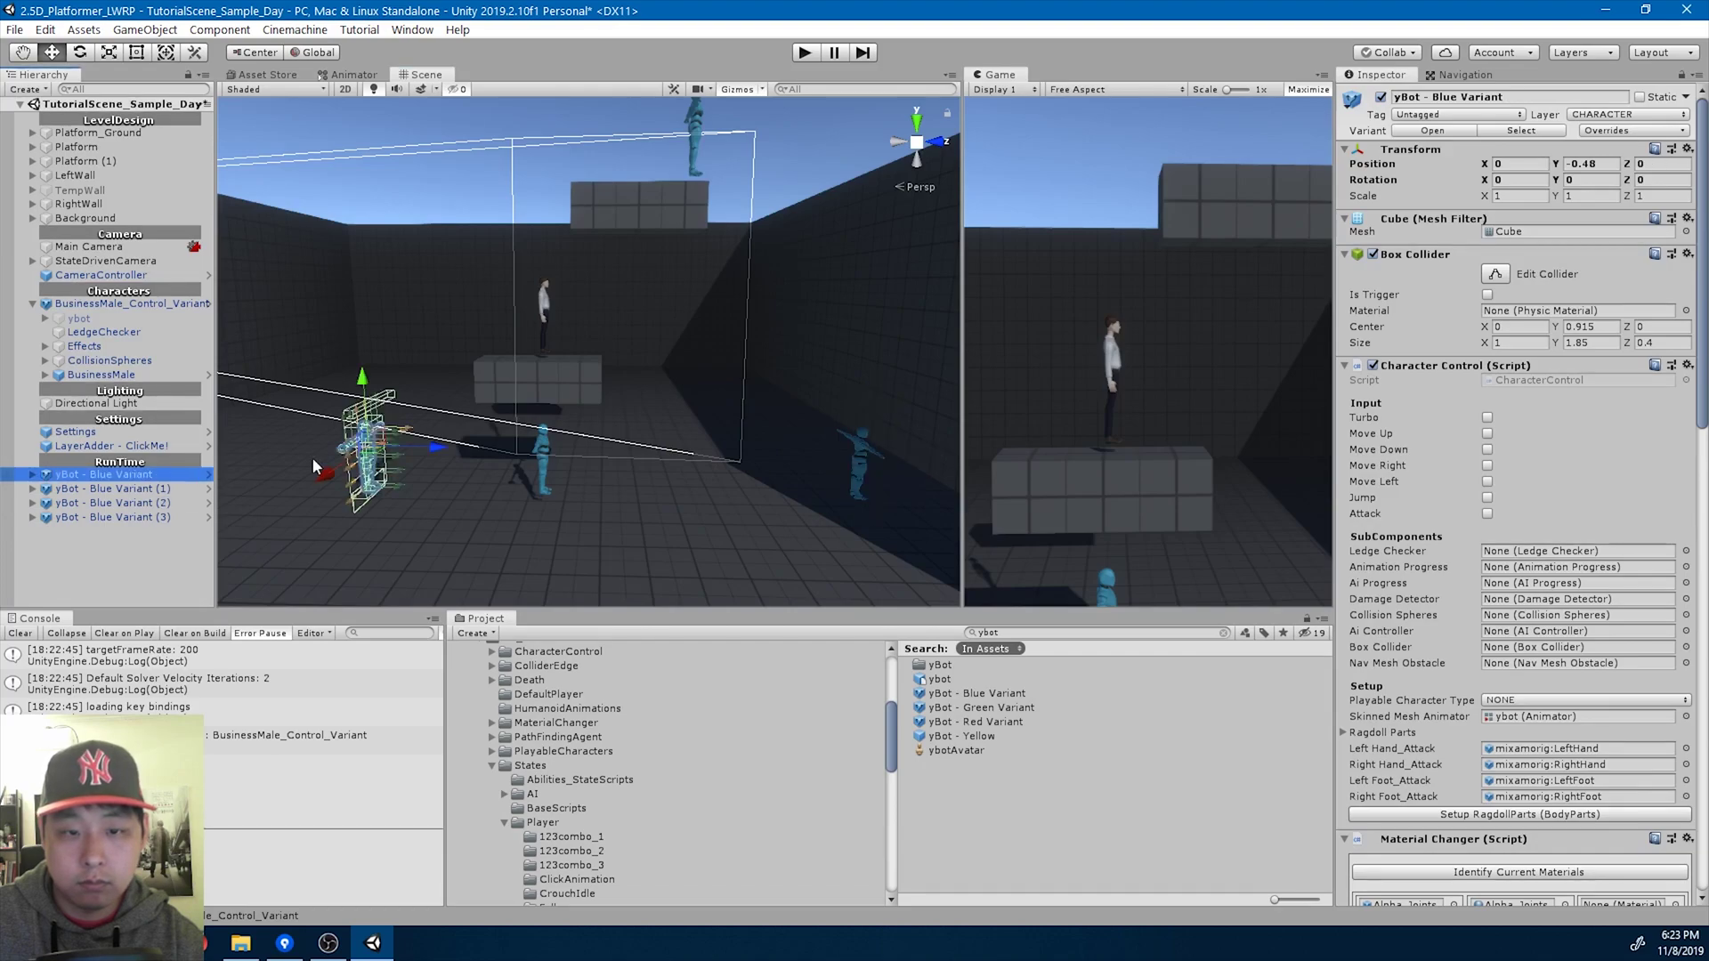
{"action": "left_click", "coordinate": [543, 450]}
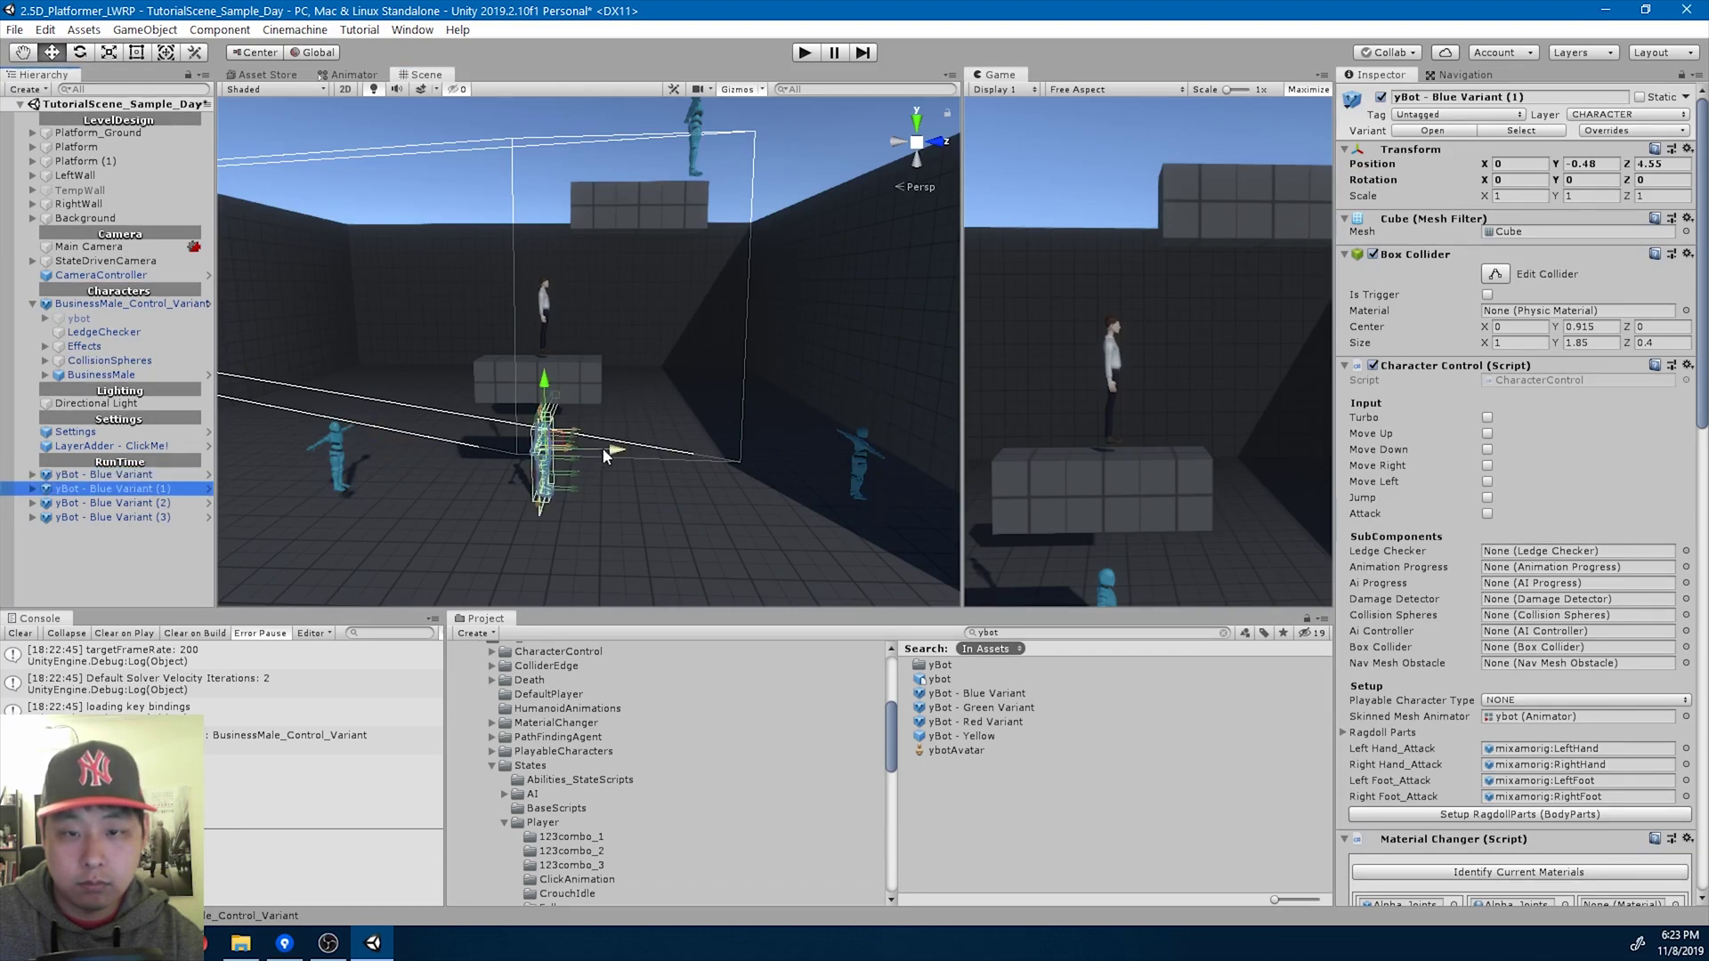
{"action": "left_click_drag", "start_coordinate": [604, 456], "coordinate": [537, 452]}
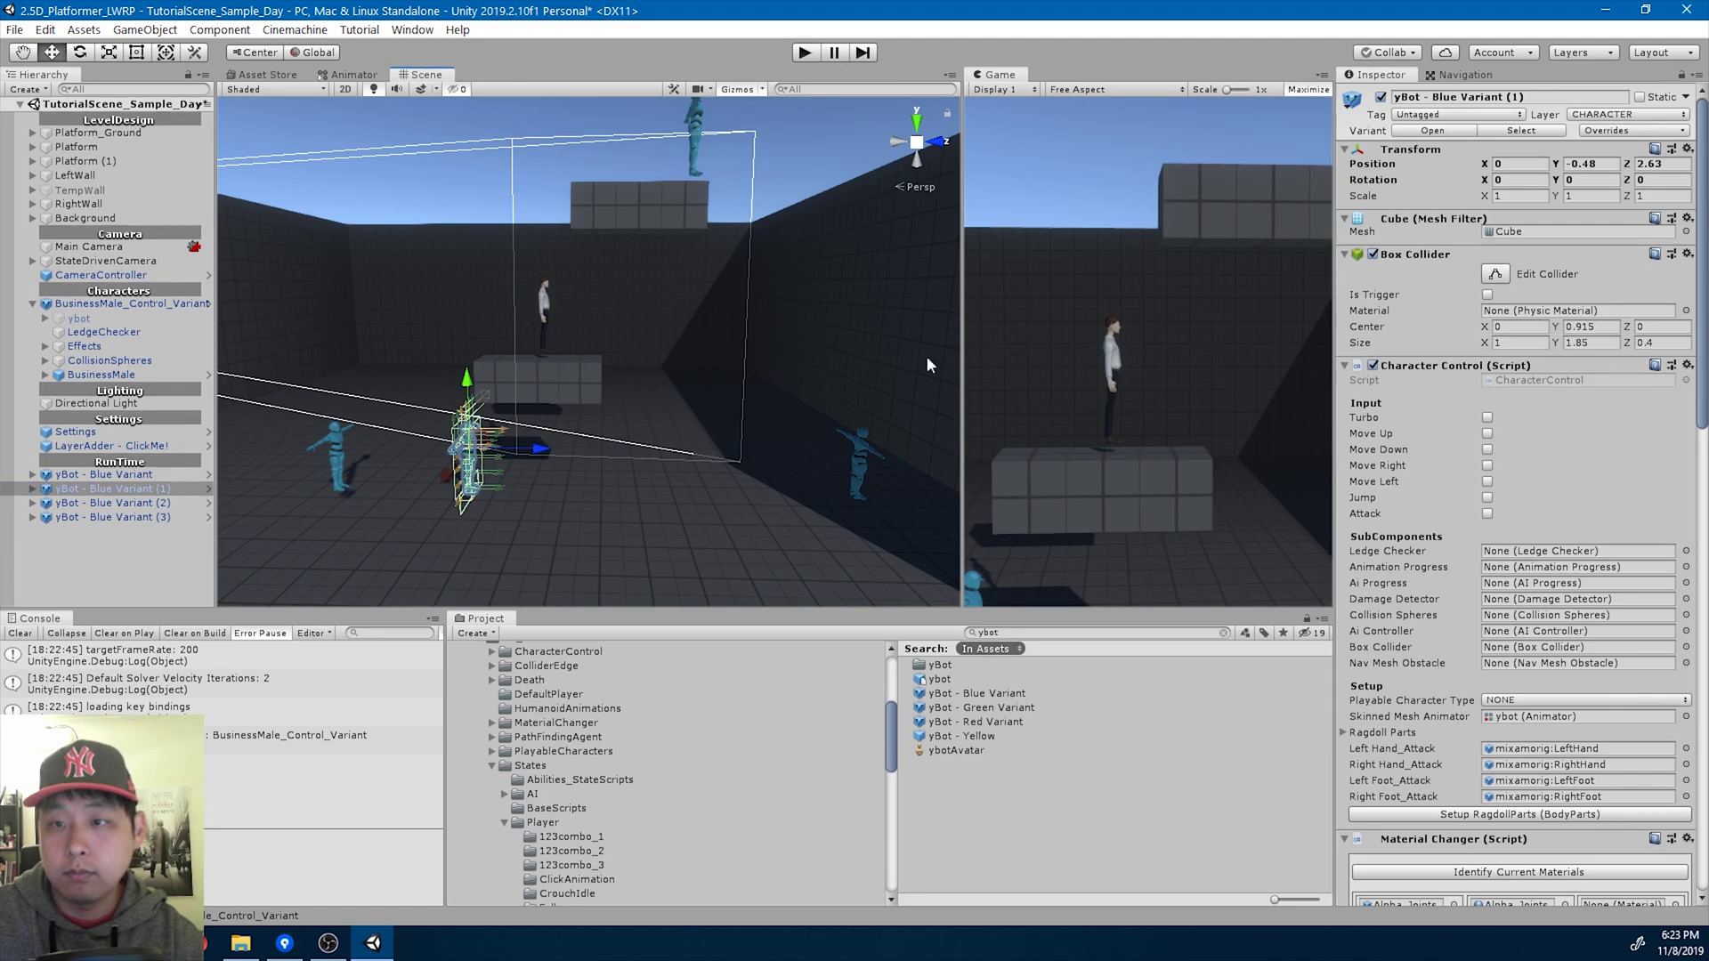
Play-test the level by moving on the lower platform, jumping to the floor and attacking the approaching yBots, and end play mode.
{"action": "left_click", "coordinate": [803, 54]}
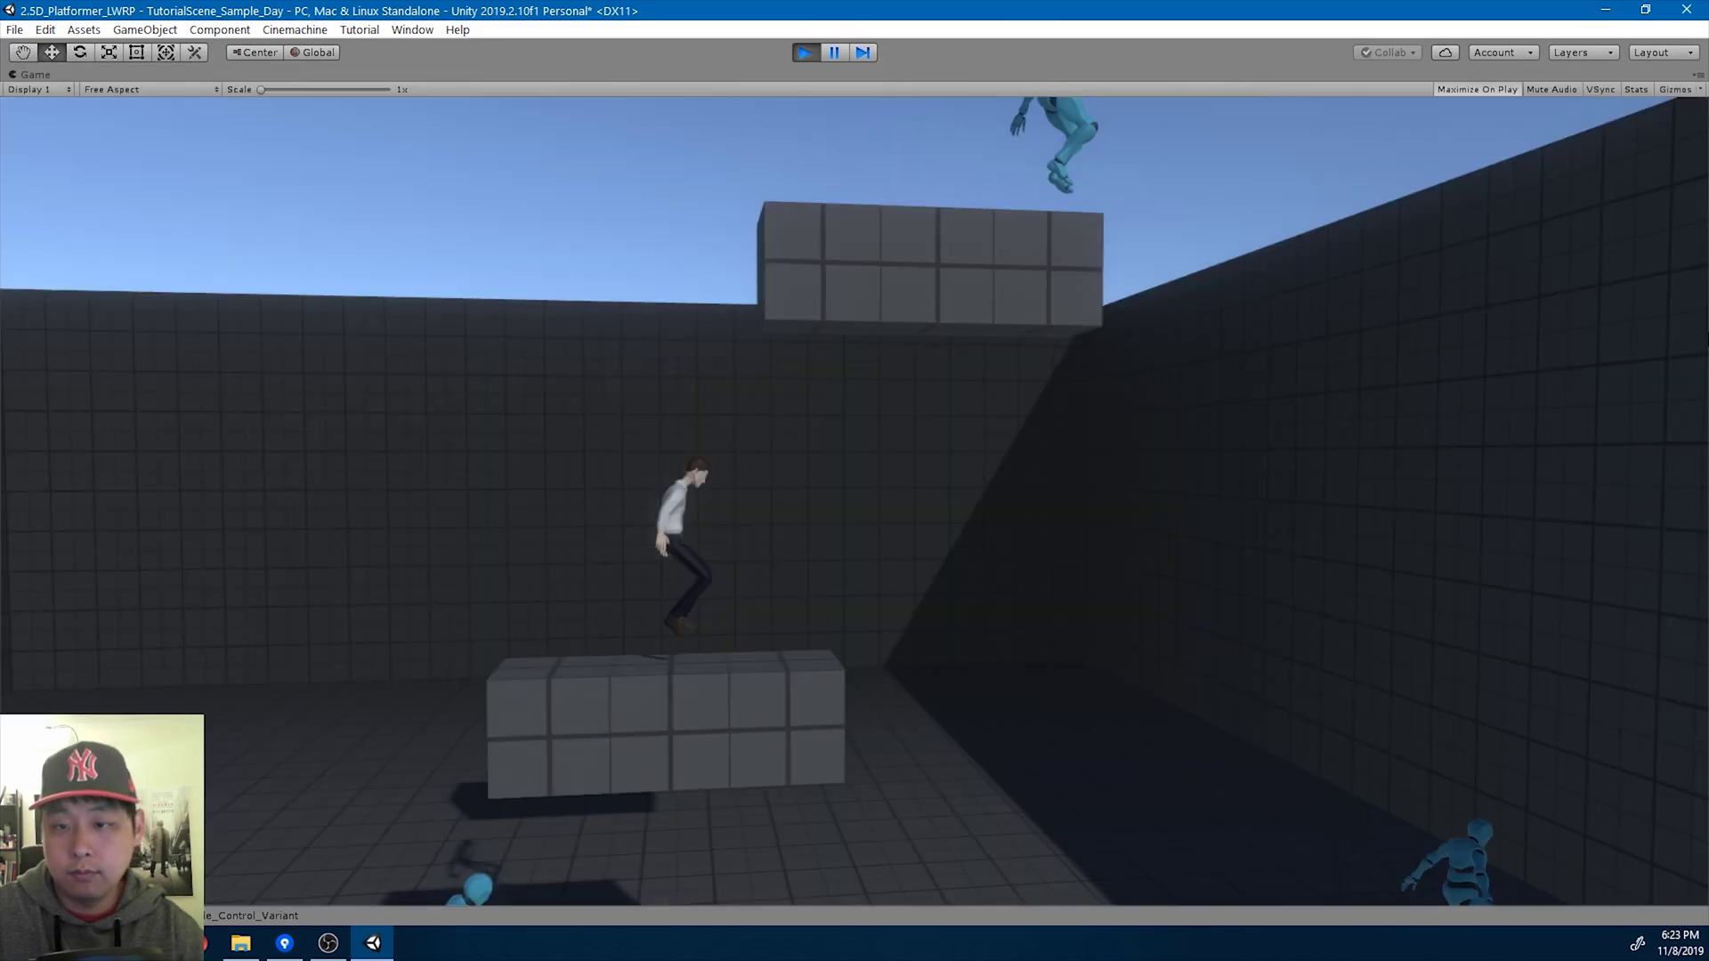
{"action": "key", "text": "d"}
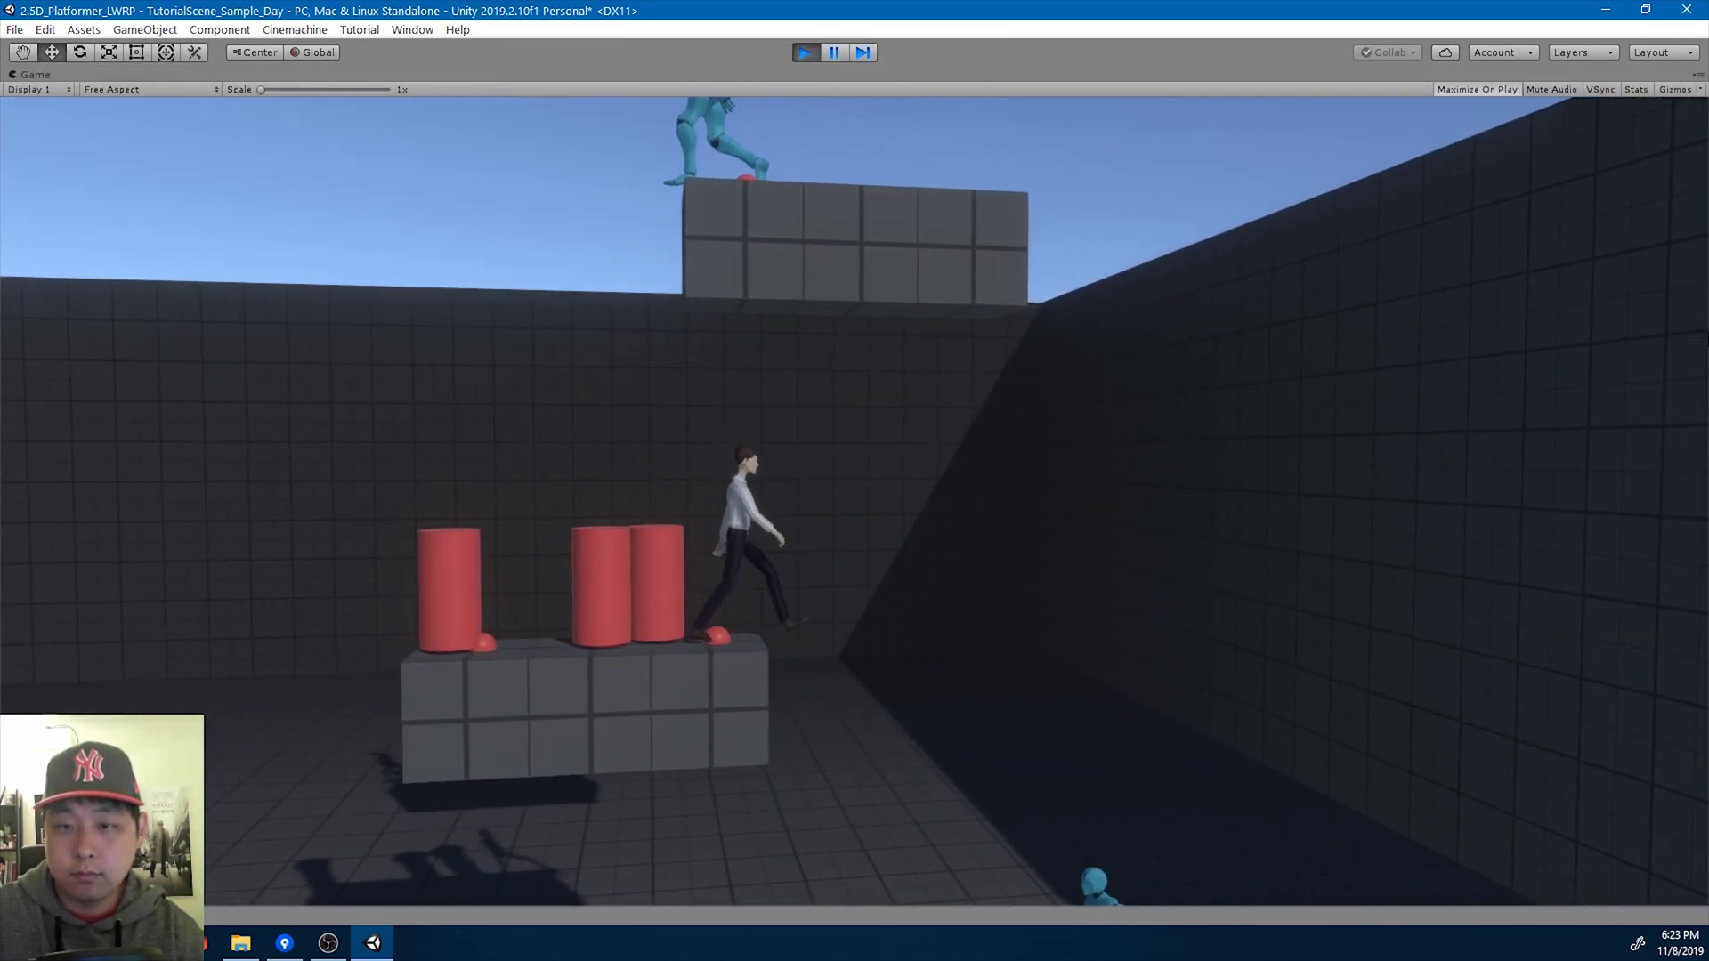
{"action": "key", "text": "a"}
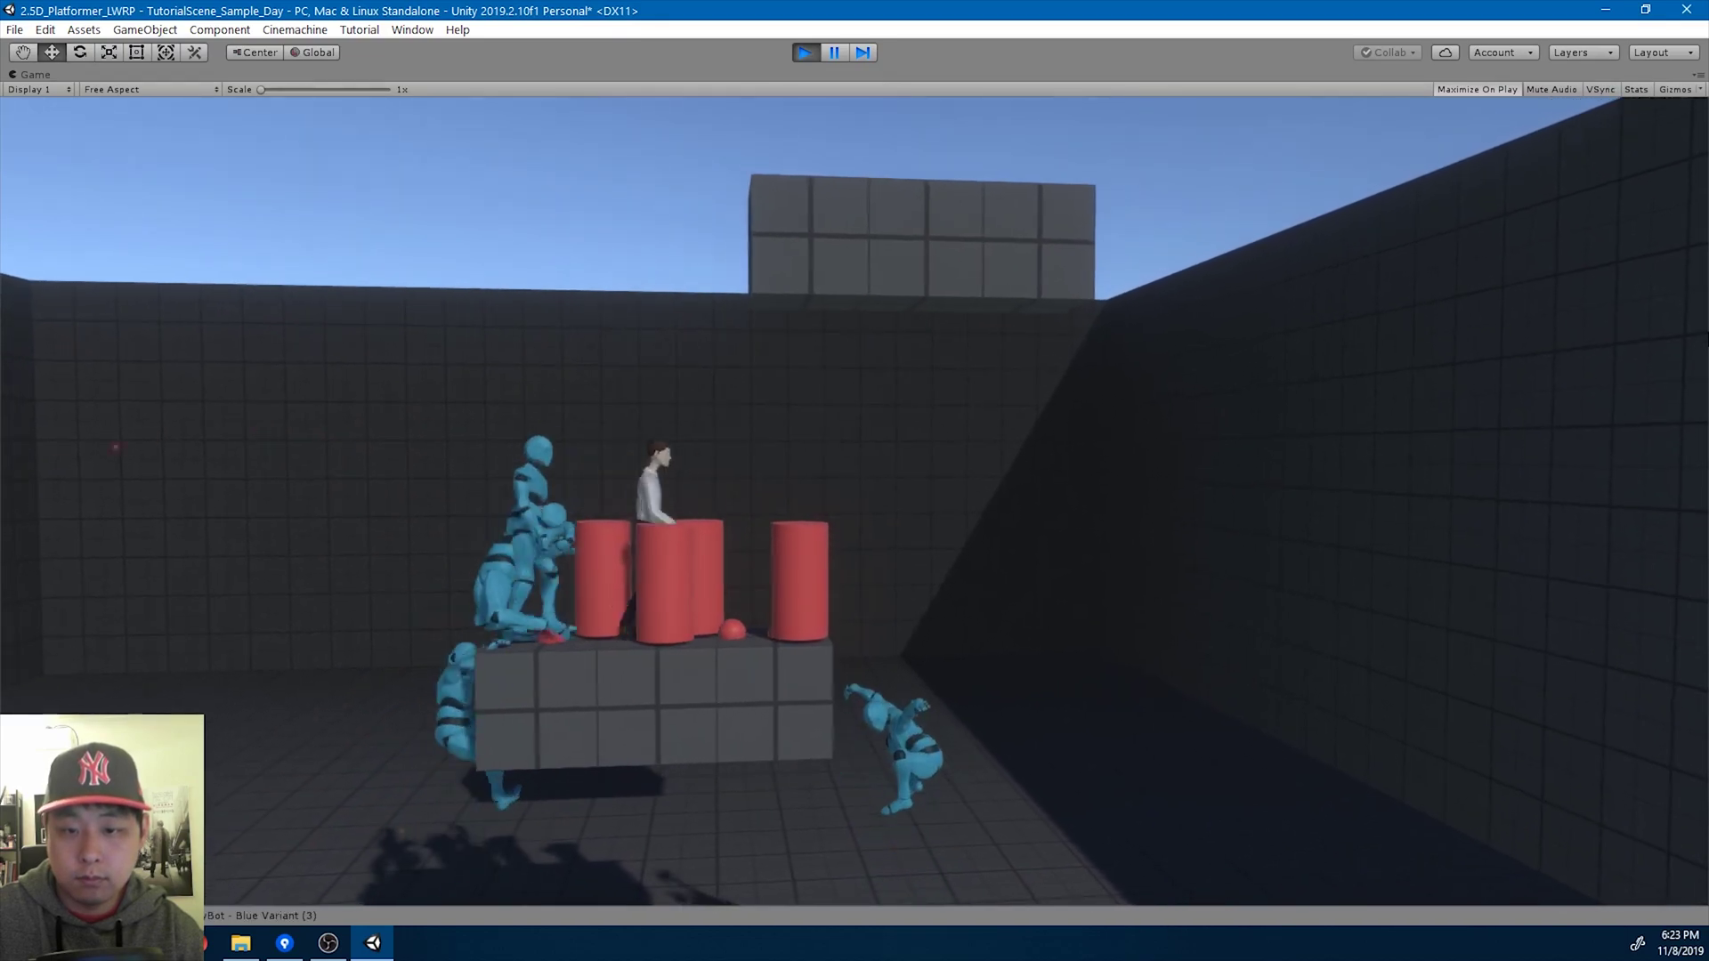
{"action": "key", "text": "d"}
{"action": "key", "text": "space"}
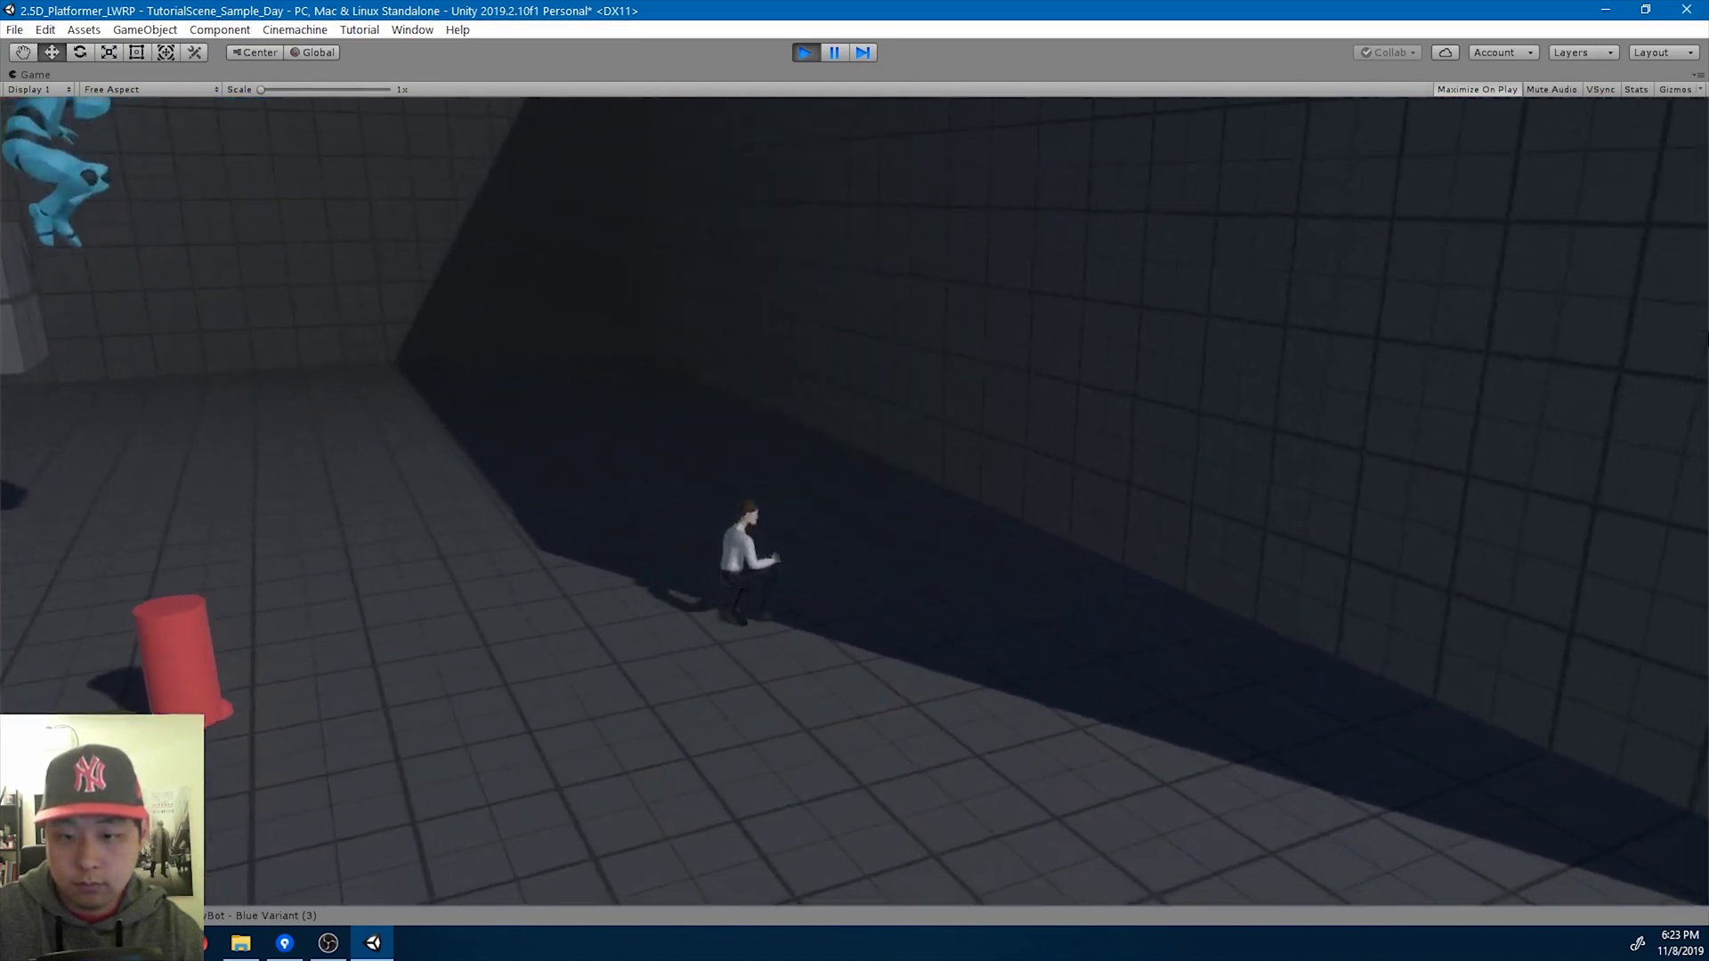
{"action": "key", "text": "a"}
{"action": "key", "text": "Return"}
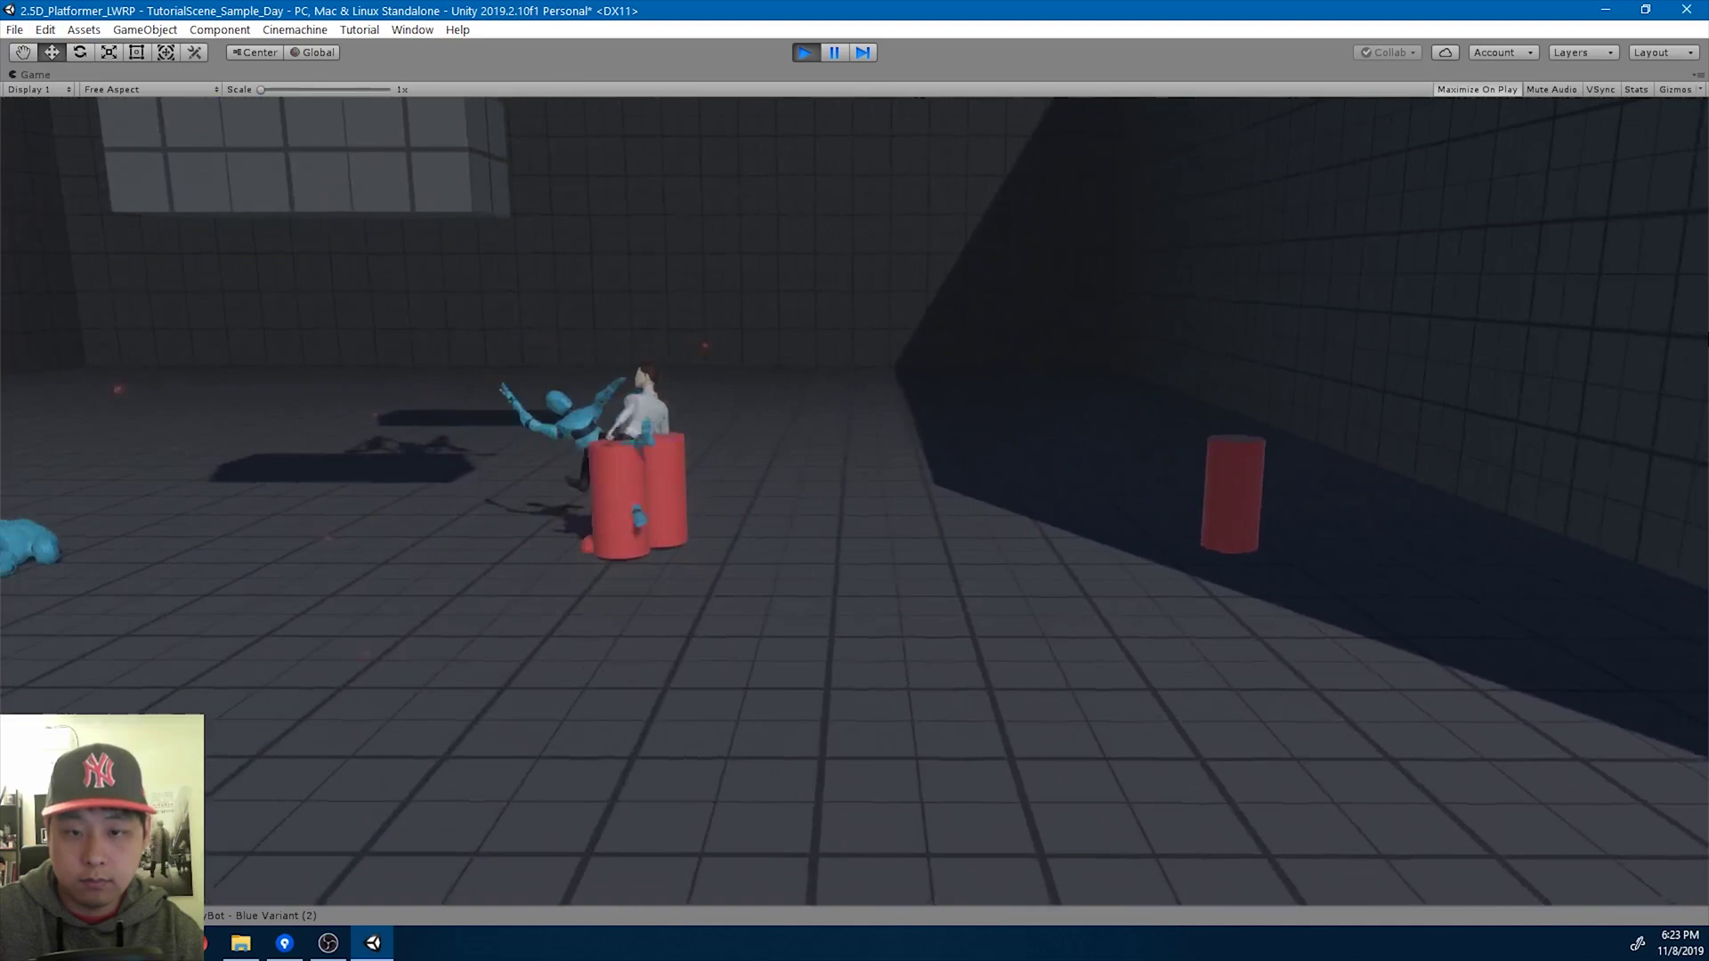
{"action": "key", "text": "d"}
{"action": "key", "text": "Return"}
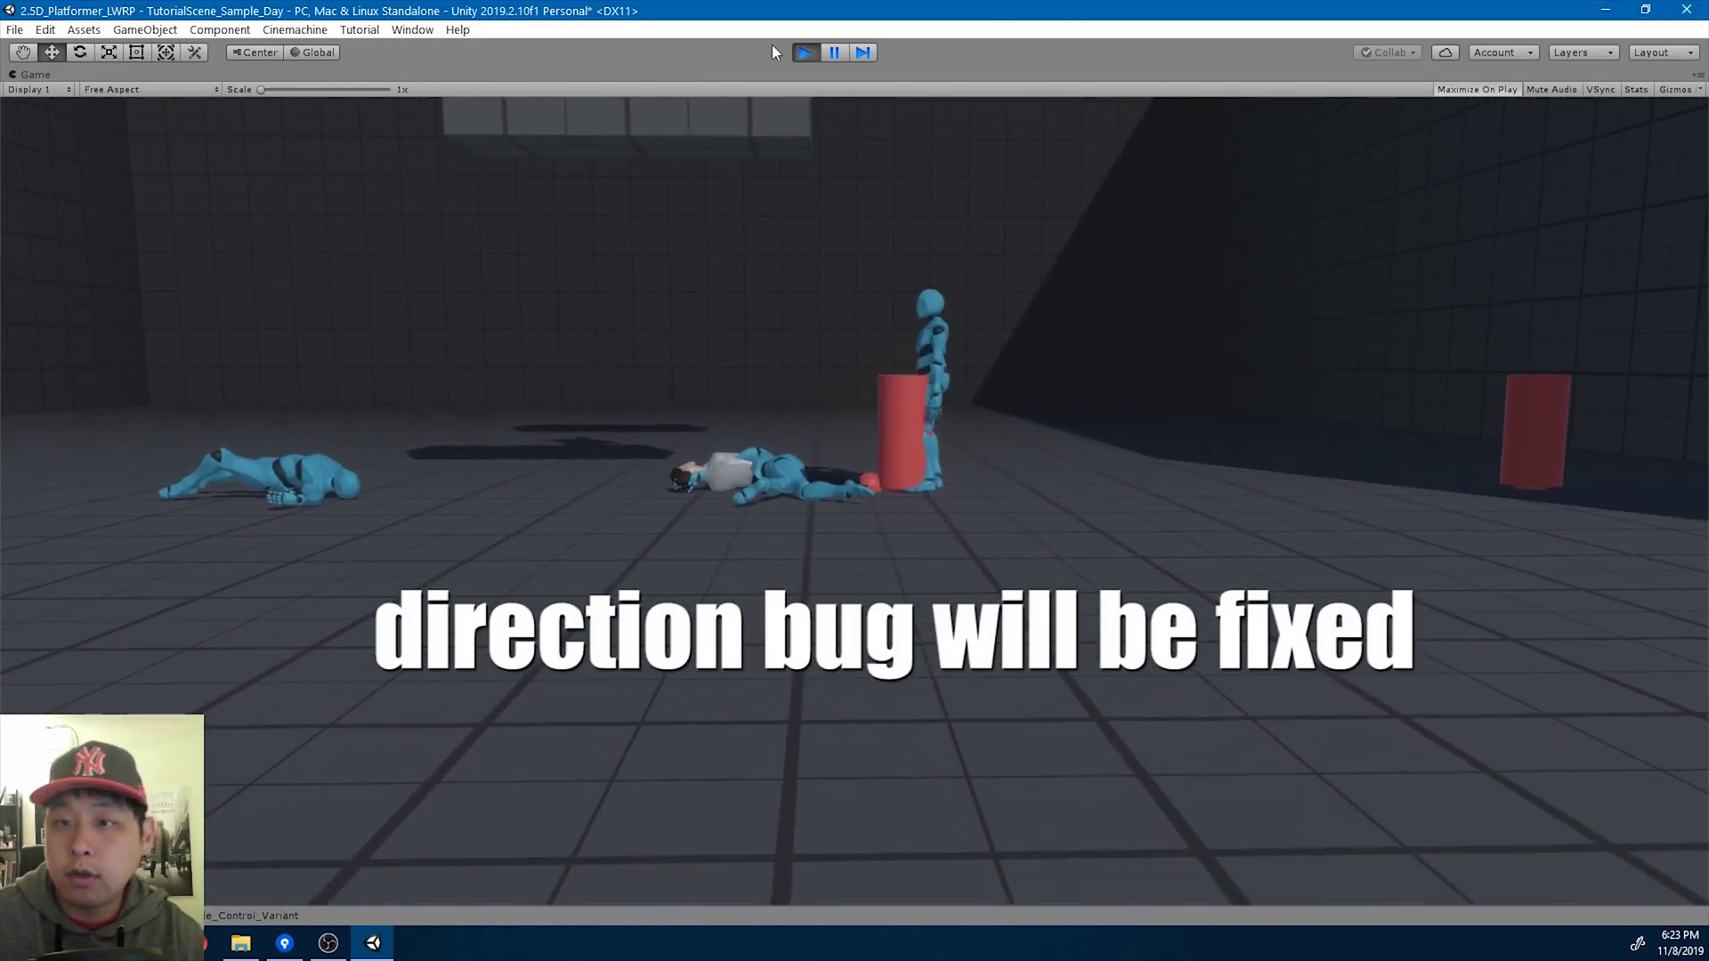
{"action": "left_click", "coordinate": [804, 53]}
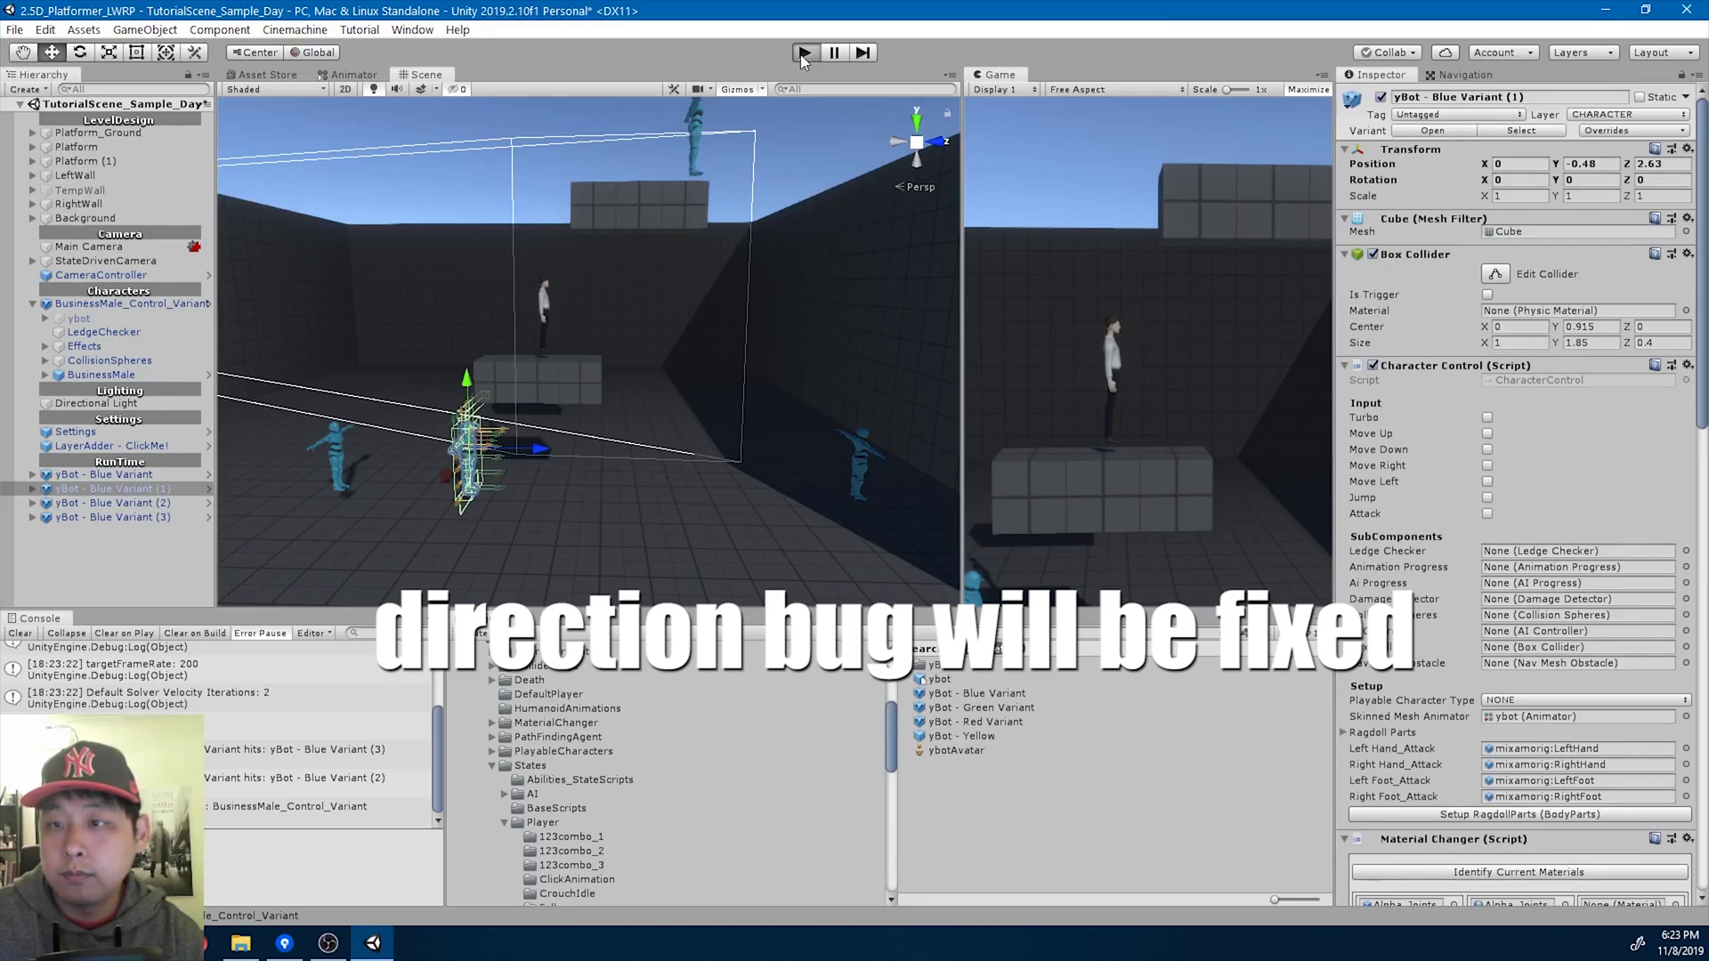
Run another play test, leaping off the lower platform toward the right wall and running back to attack the chasing yBots, and end it.
{"action": "left_click", "coordinate": [803, 54]}
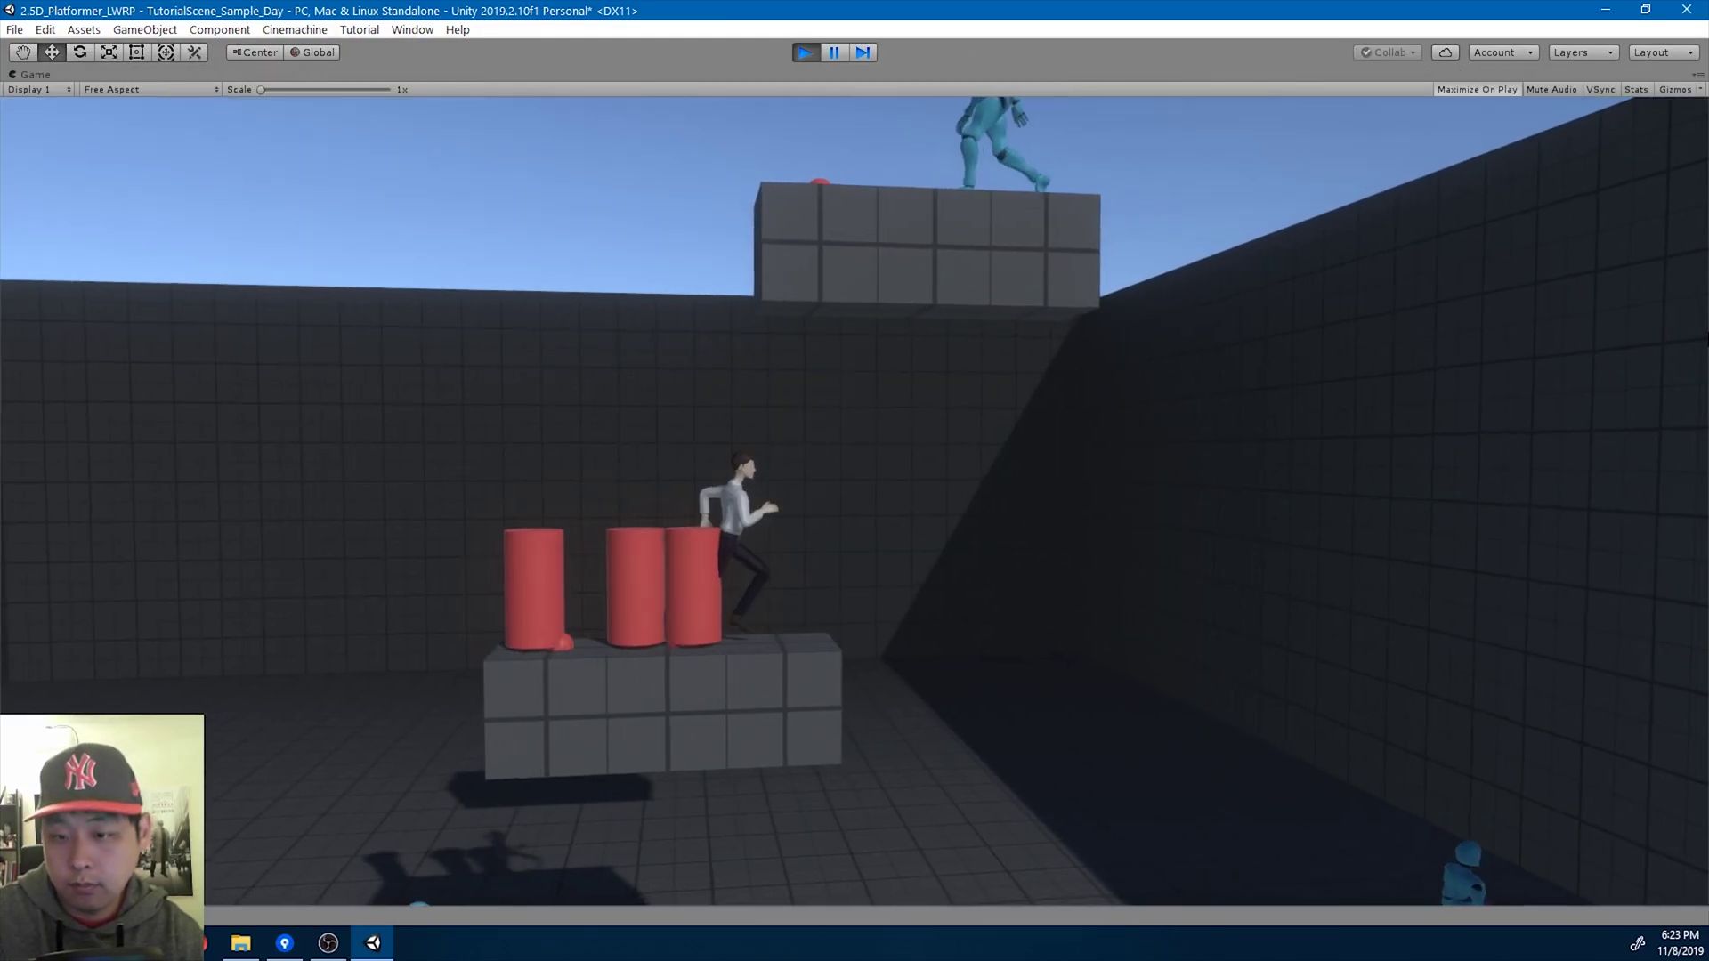
{"action": "key", "text": "space"}
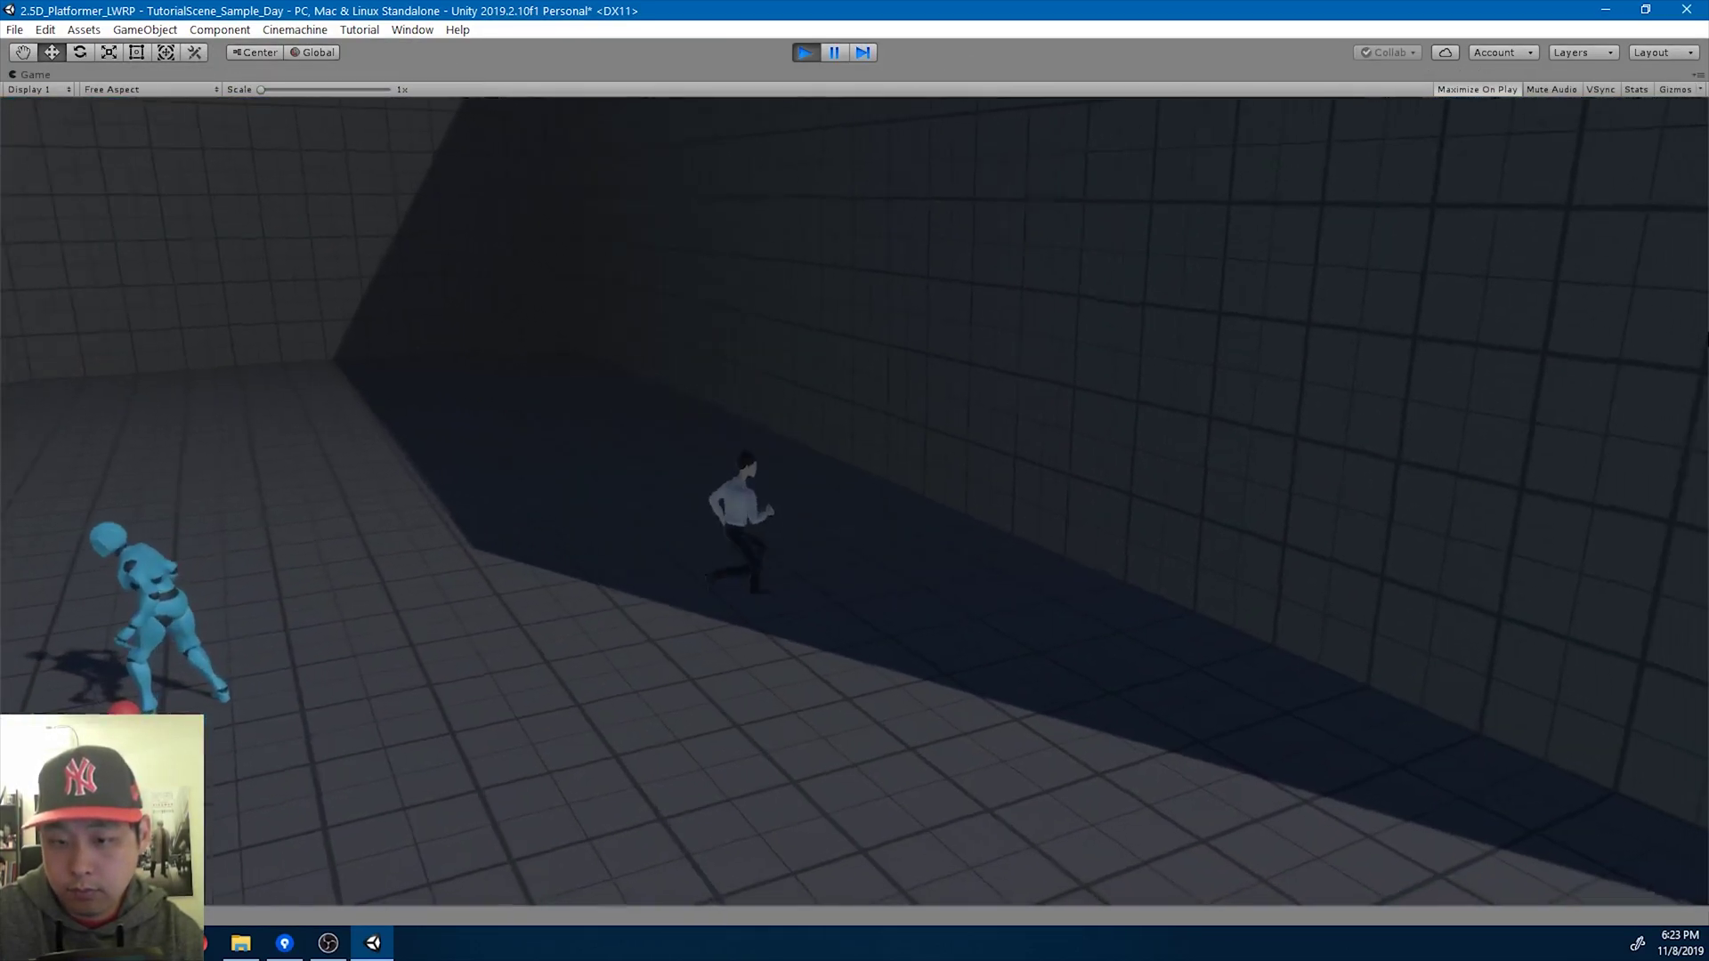
{"action": "key", "text": "a"}
{"action": "key", "text": "s"}
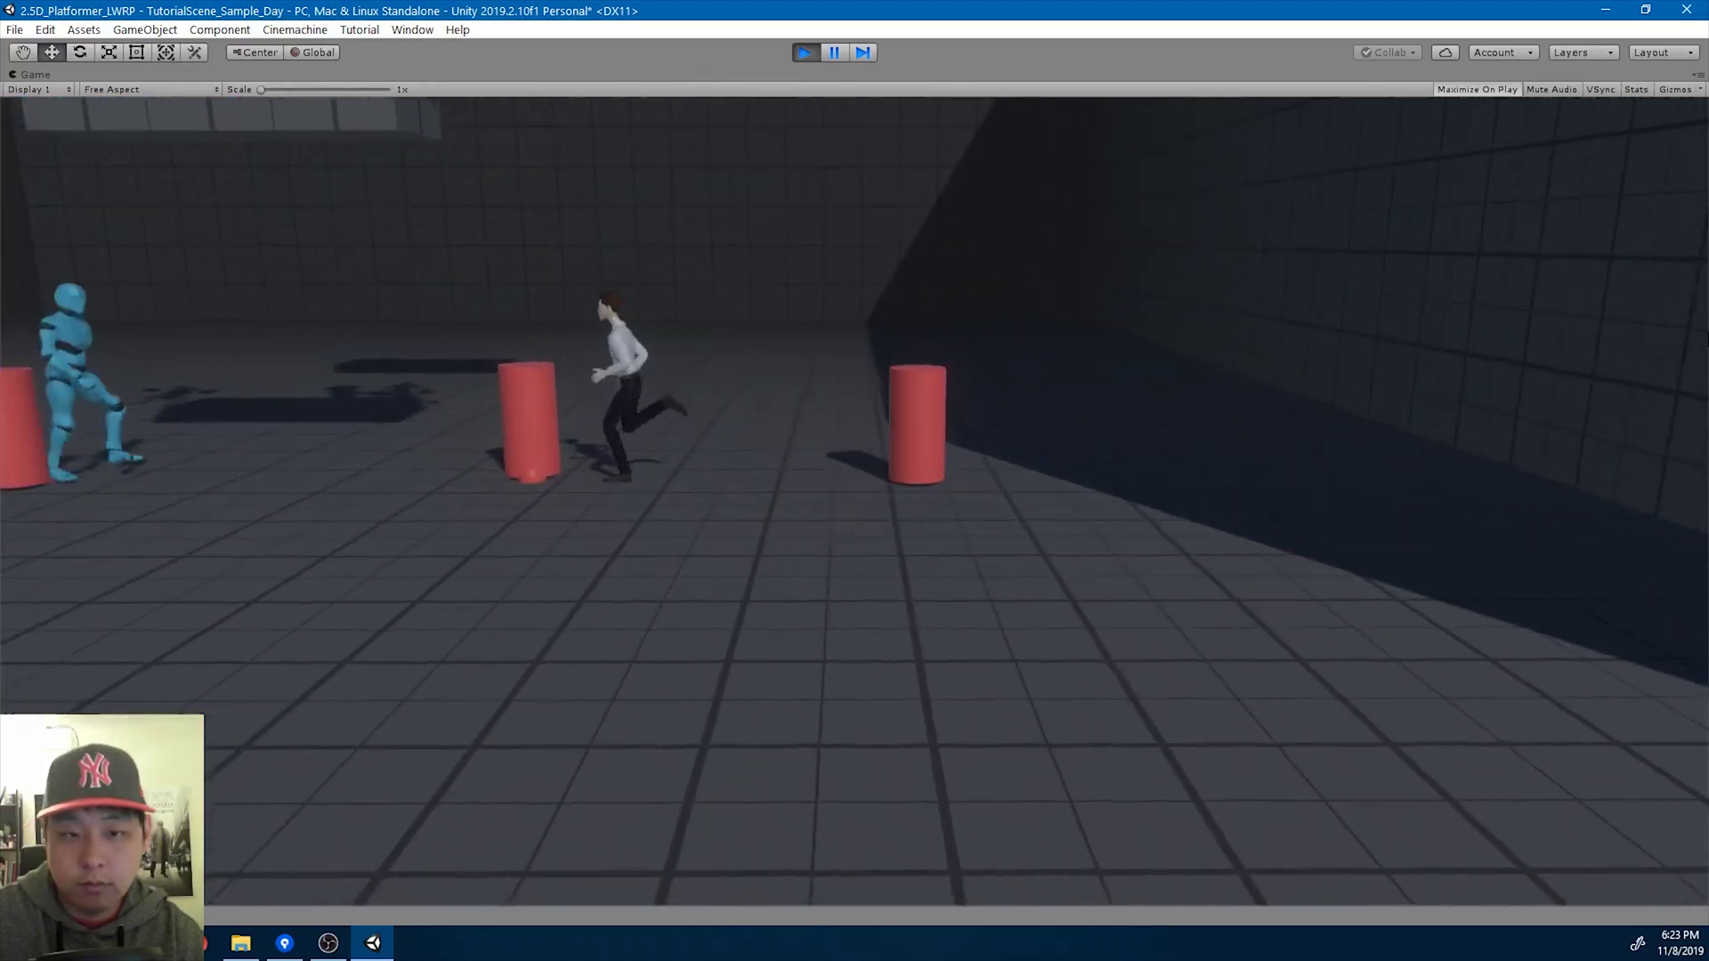
{"action": "key", "text": "Return"}
{"action": "key", "text": "Return"}
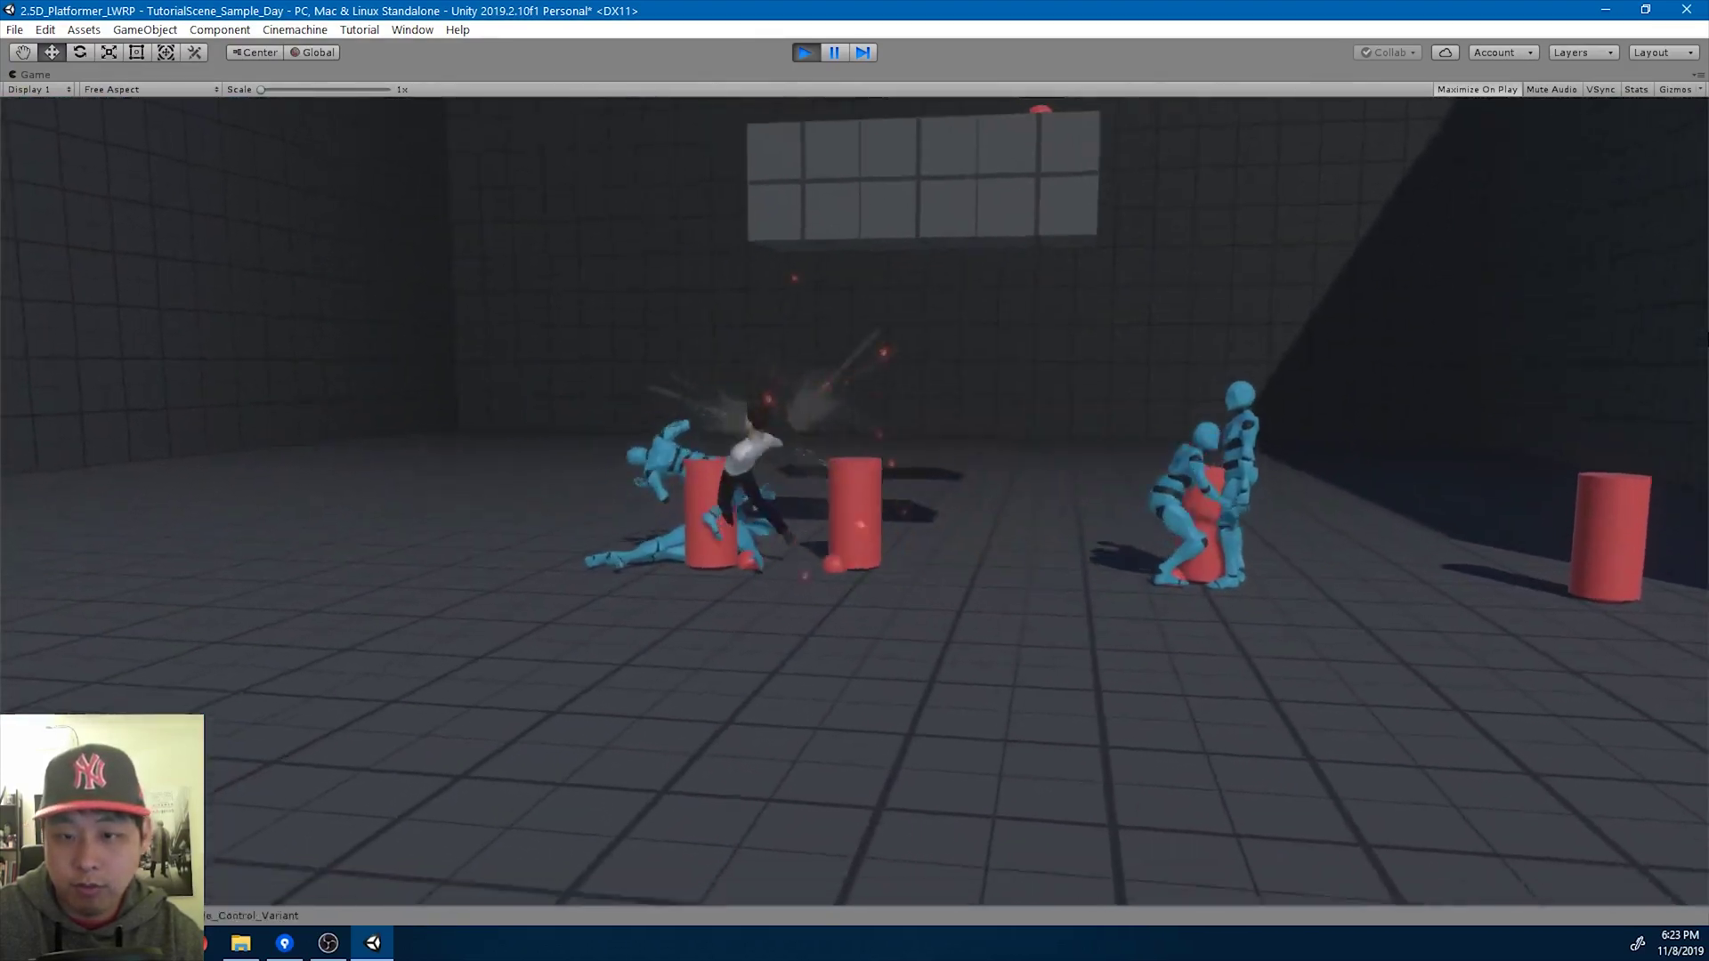
{"action": "left_click", "coordinate": [804, 54]}
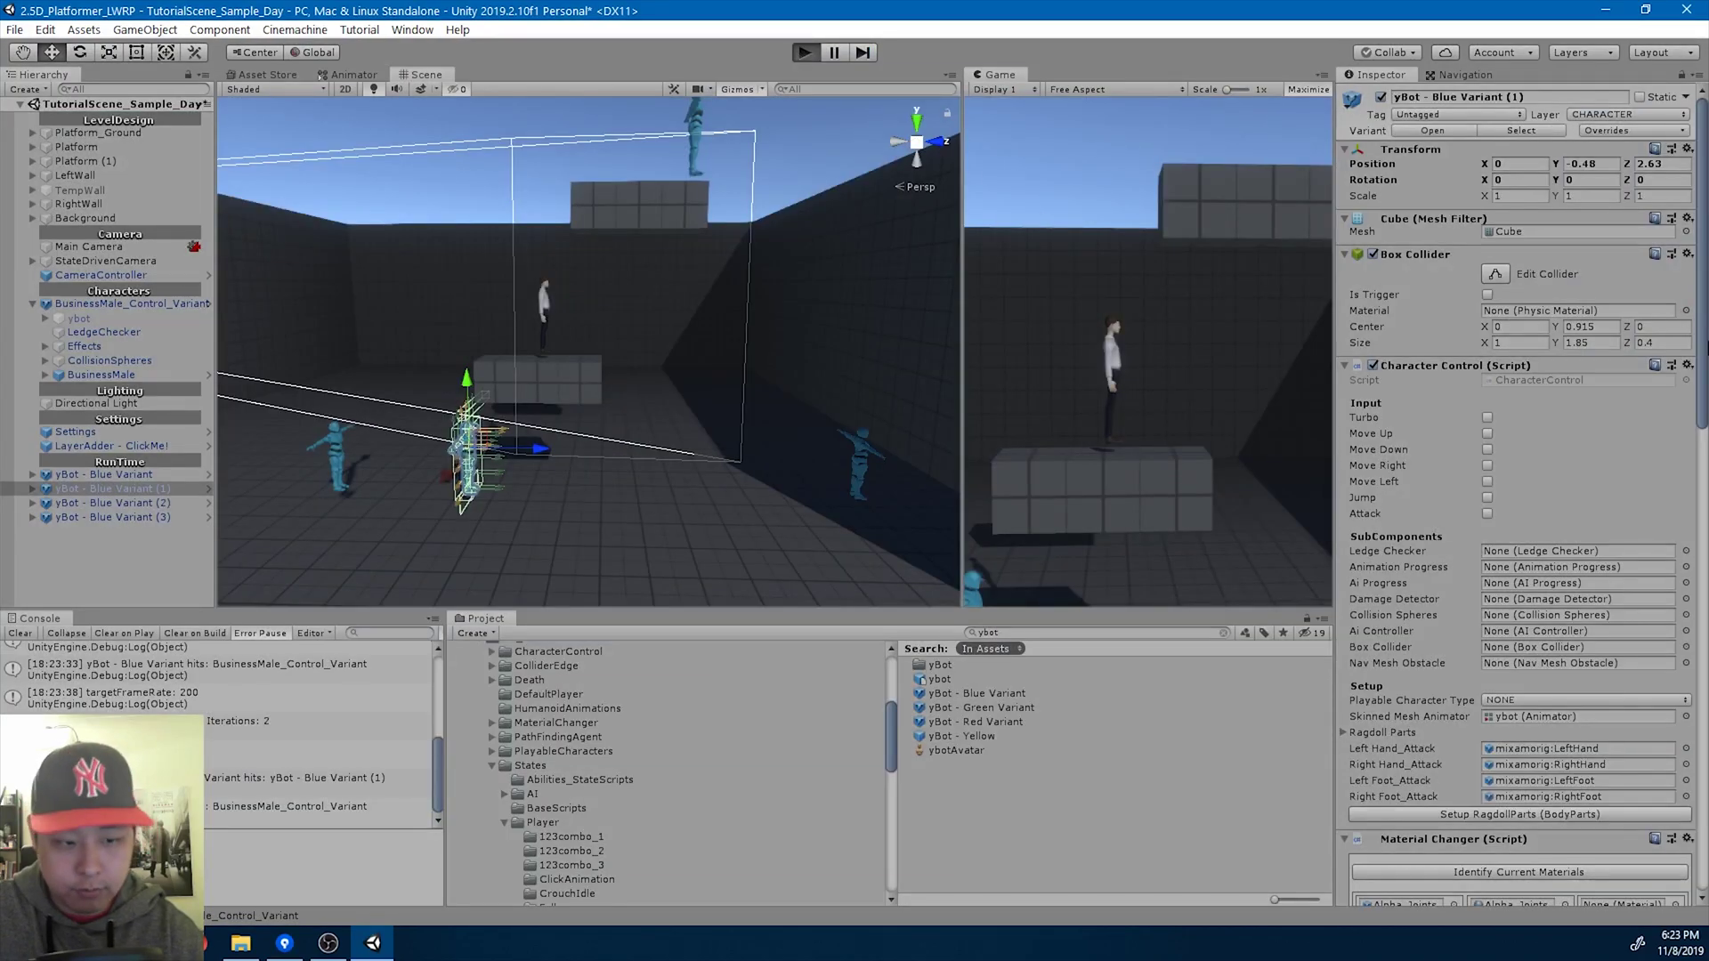
Play-test a dive off the lower platform toward the left wall, turning back on the floor to attack the yBots.
{"action": "key", "text": "ctrl+p"}
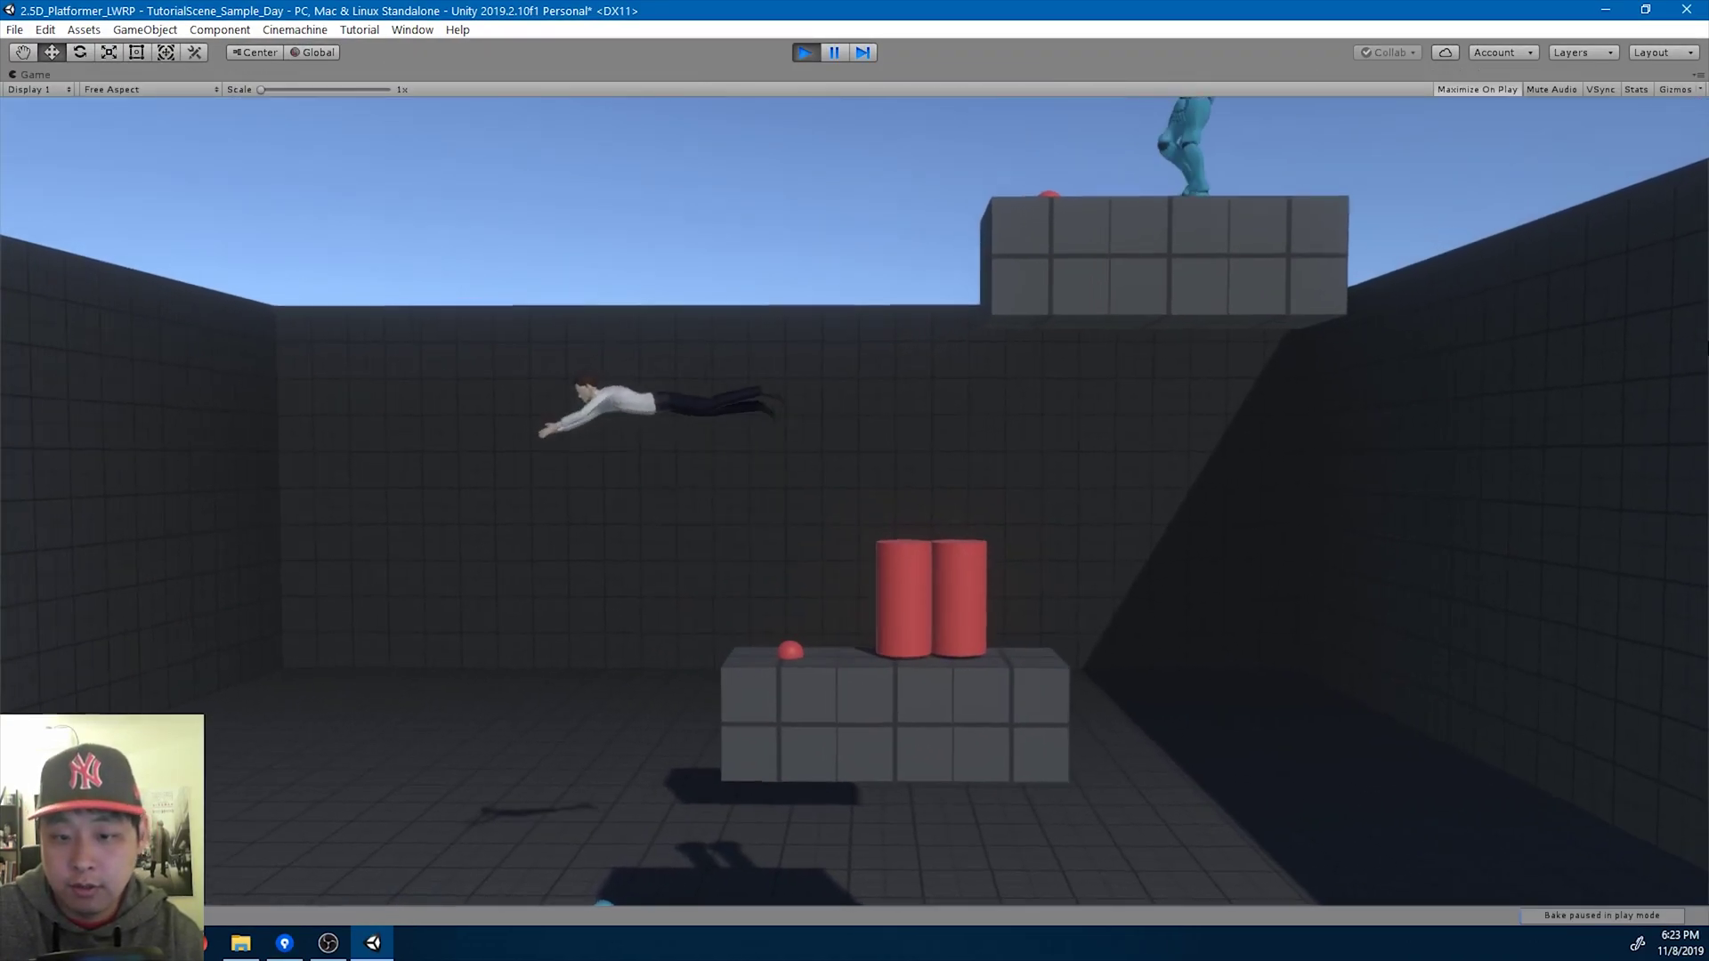
{"action": "key", "text": "a"}
{"action": "key", "text": "d"}
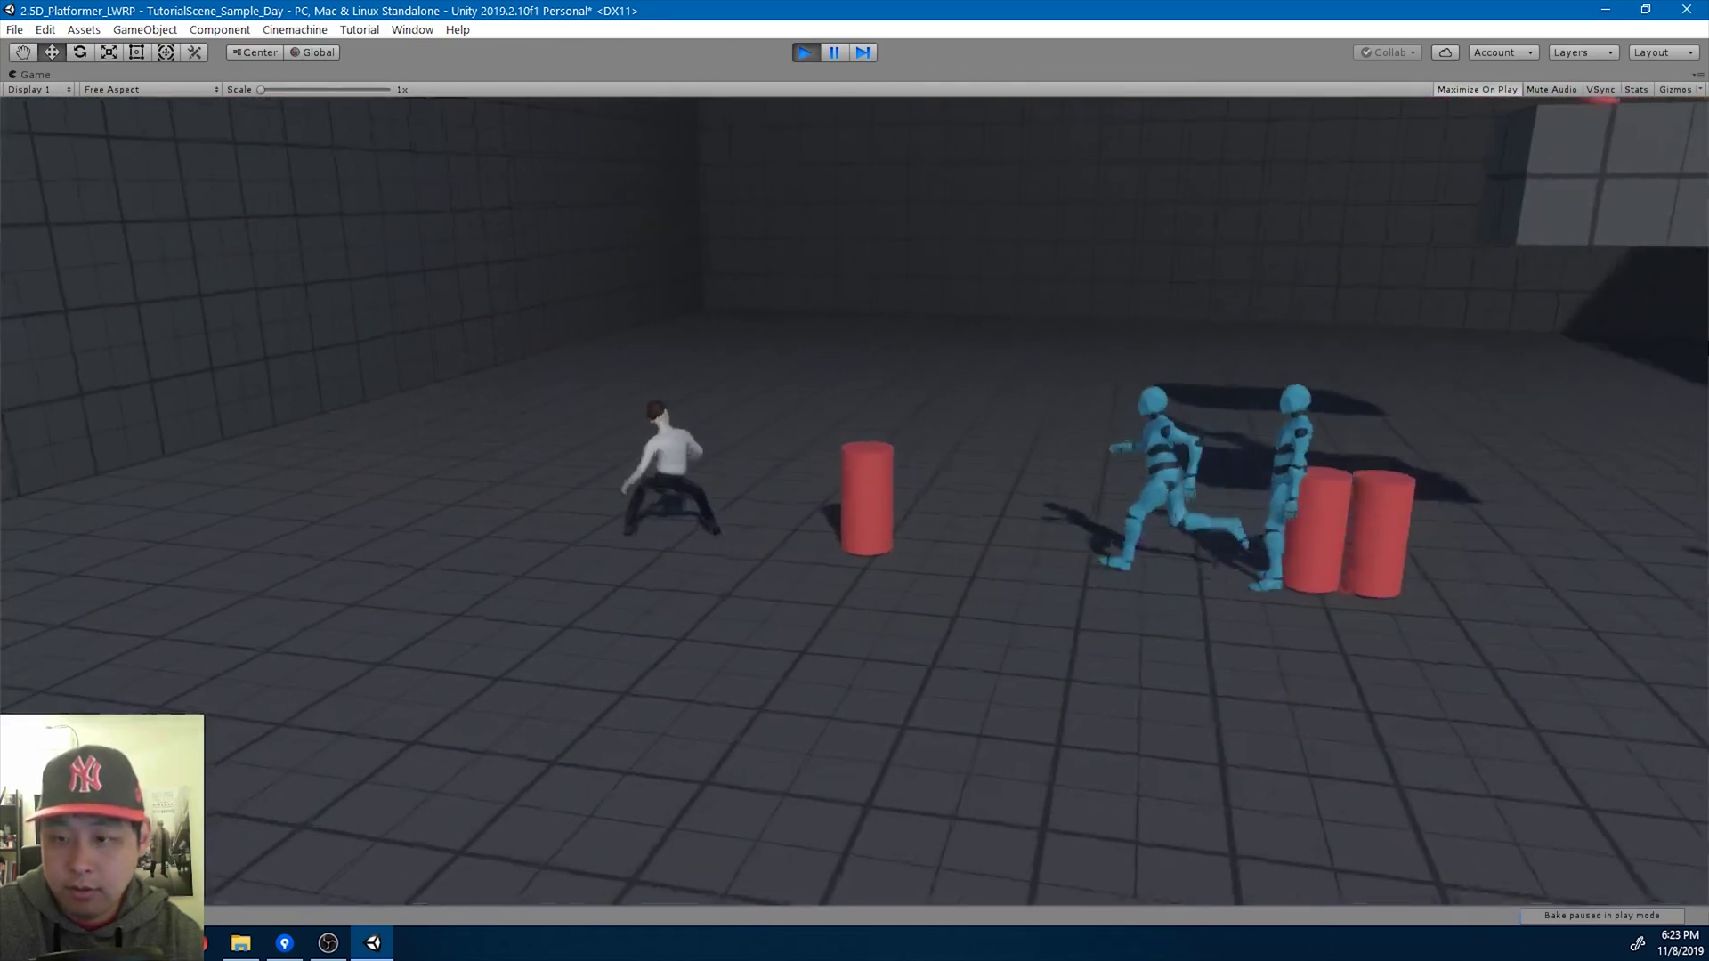
{"action": "key", "text": "d"}
{"action": "key", "text": "Return"}
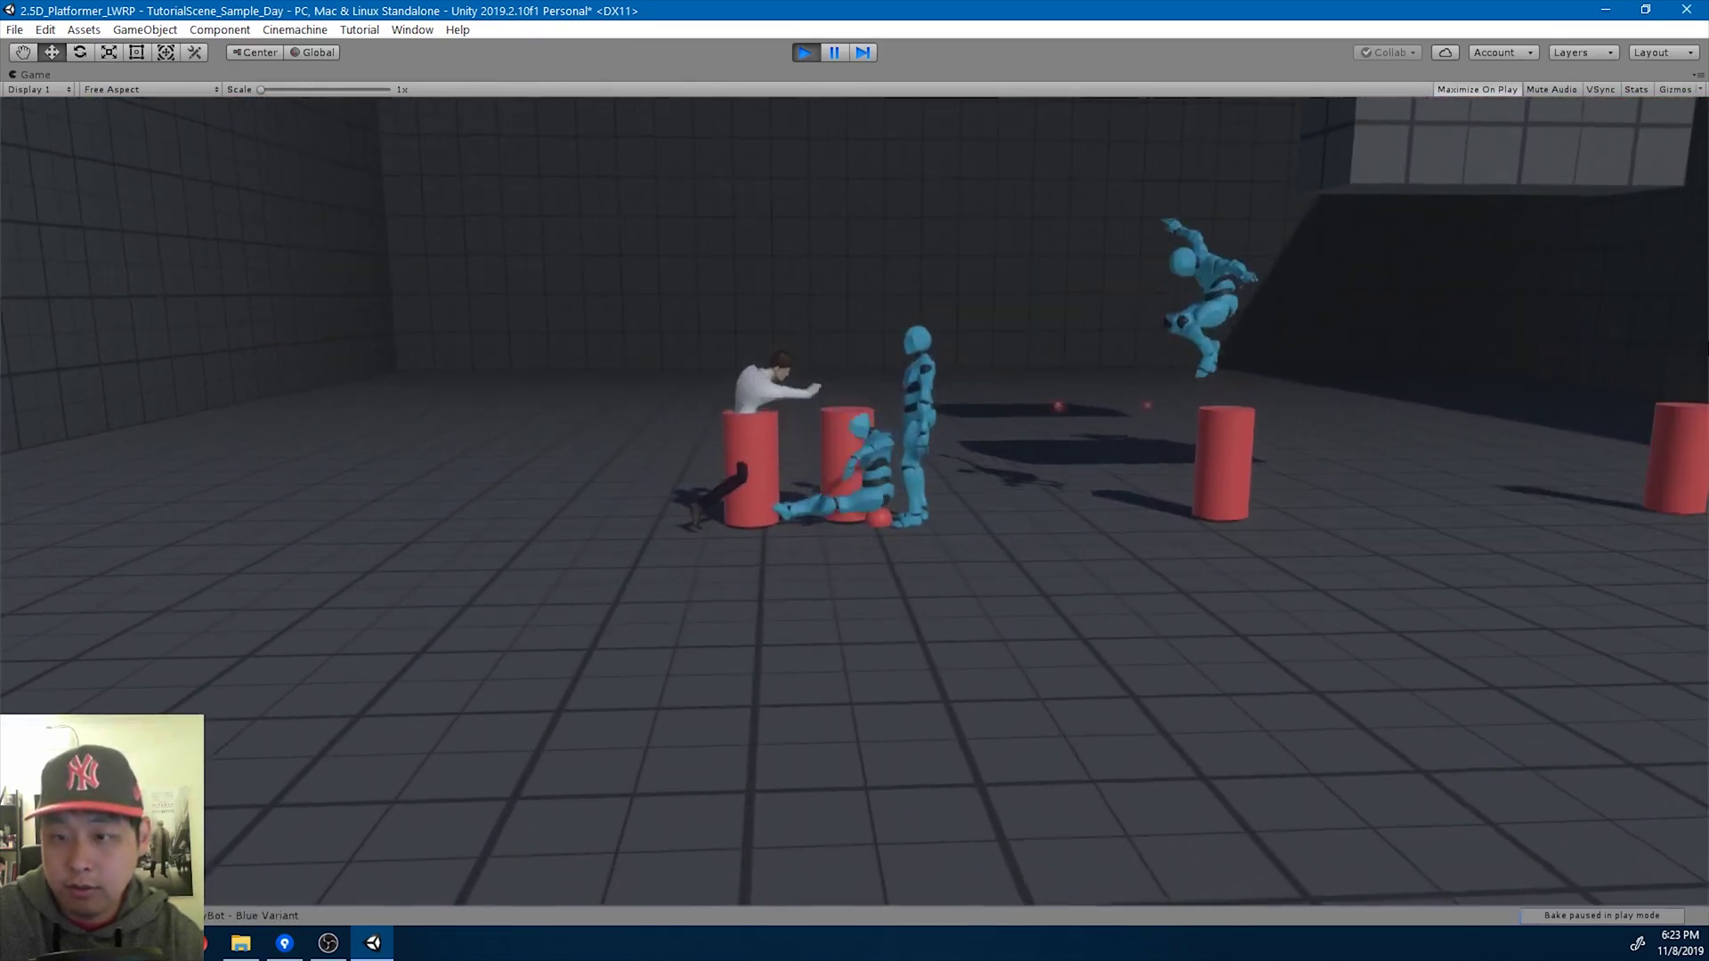